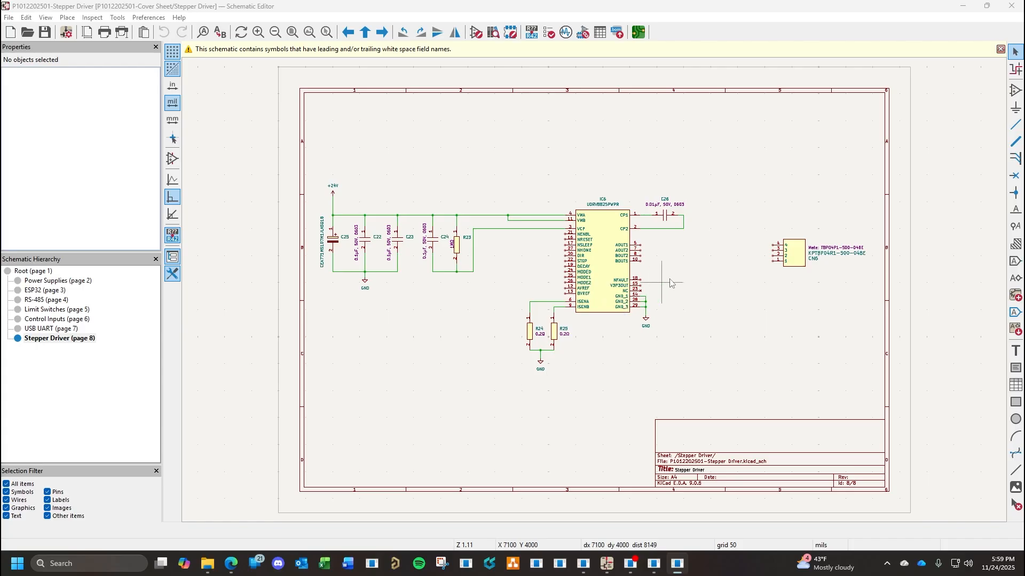
Switch to the web browser, open the Mouser home page in a new tab and place that tab after the other Mouser tabs.
click(231, 564)
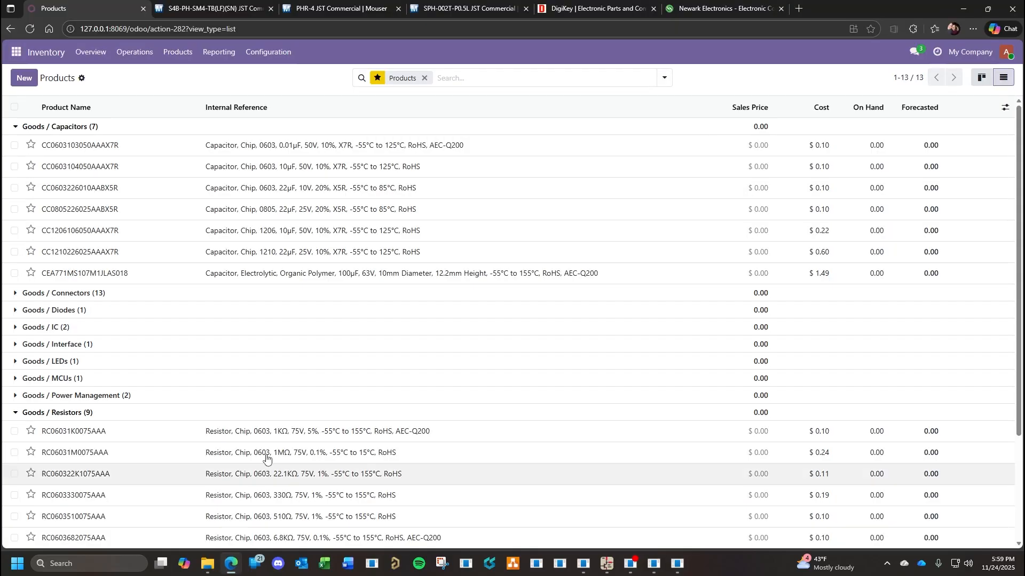
click(214, 8)
scroll(222, 125, up, 2)
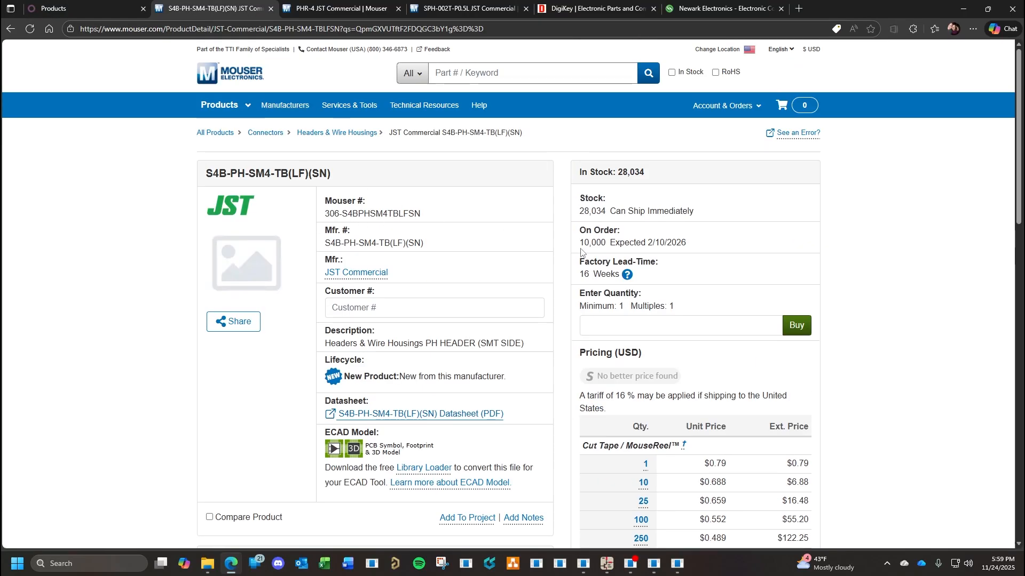
right_click(220, 65)
click(266, 73)
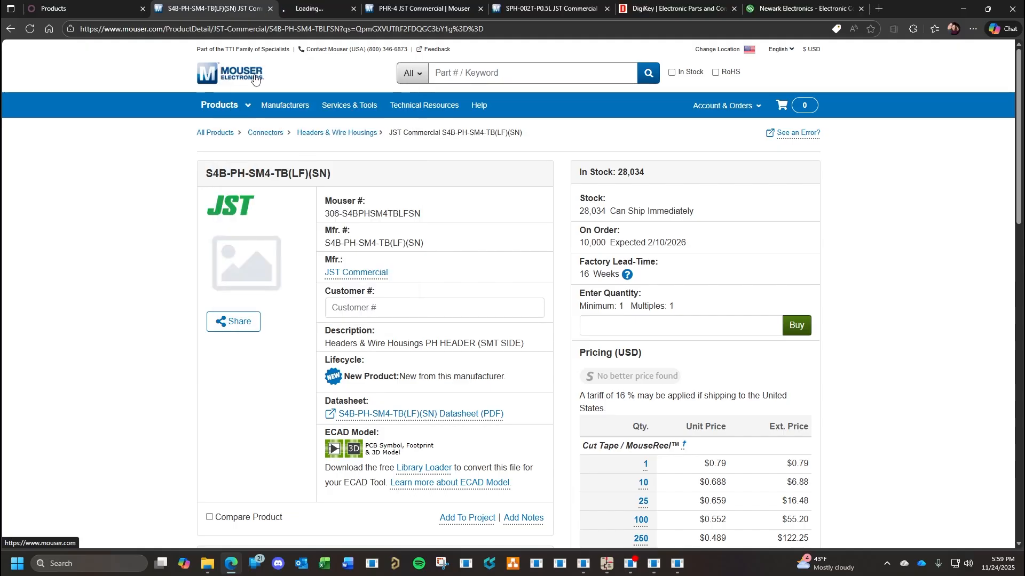
click(469, 14)
drag(469, 15, 586, 14)
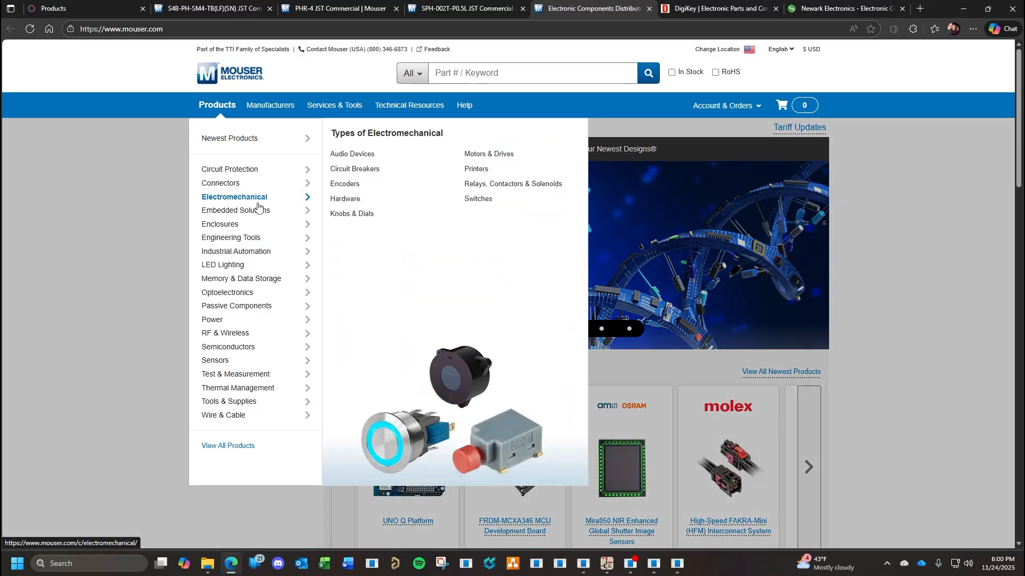
Open the MLCCs category within Mouser's passive-component capacitors.
mouse_move(246, 308)
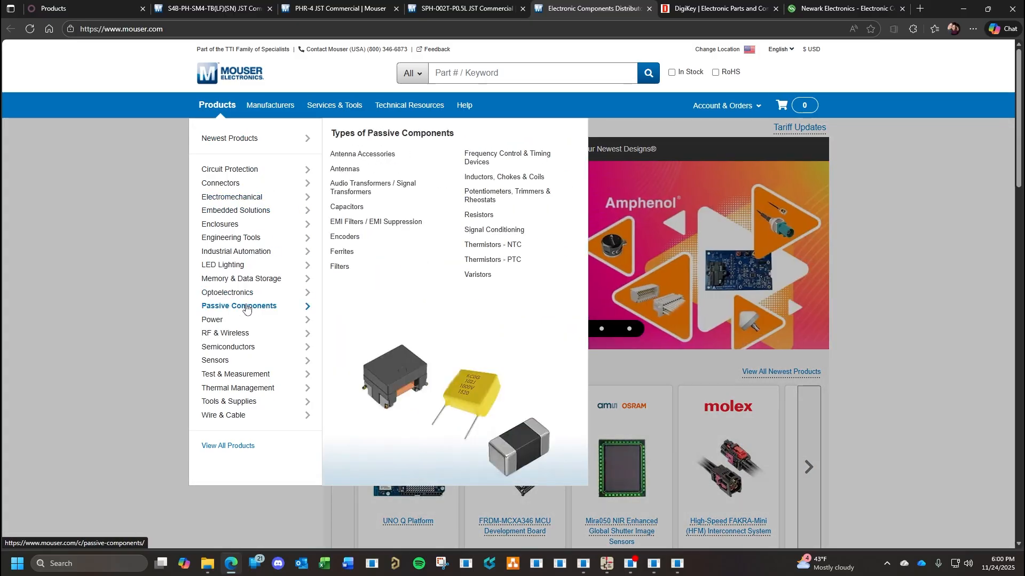
click(352, 209)
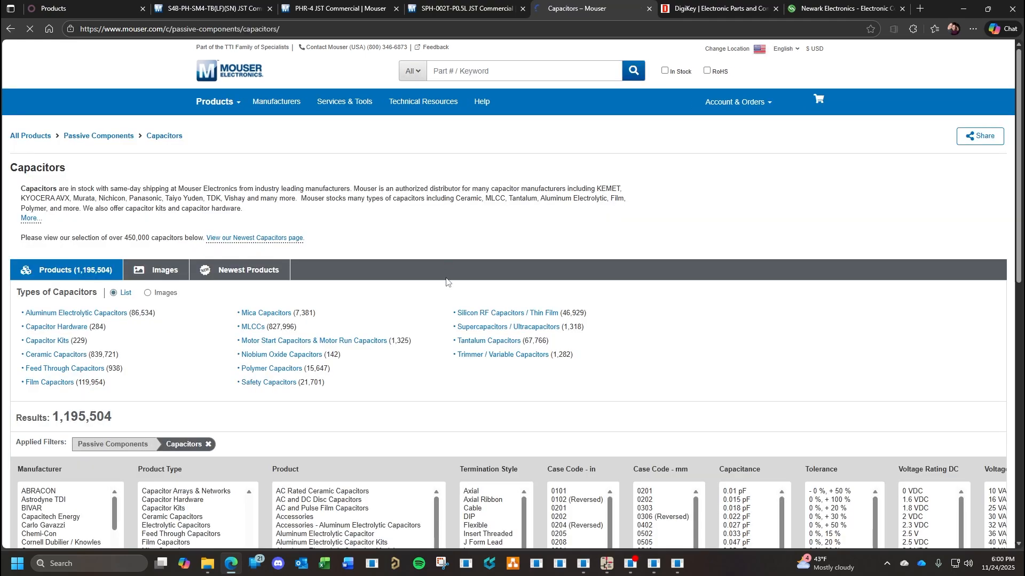
click(258, 328)
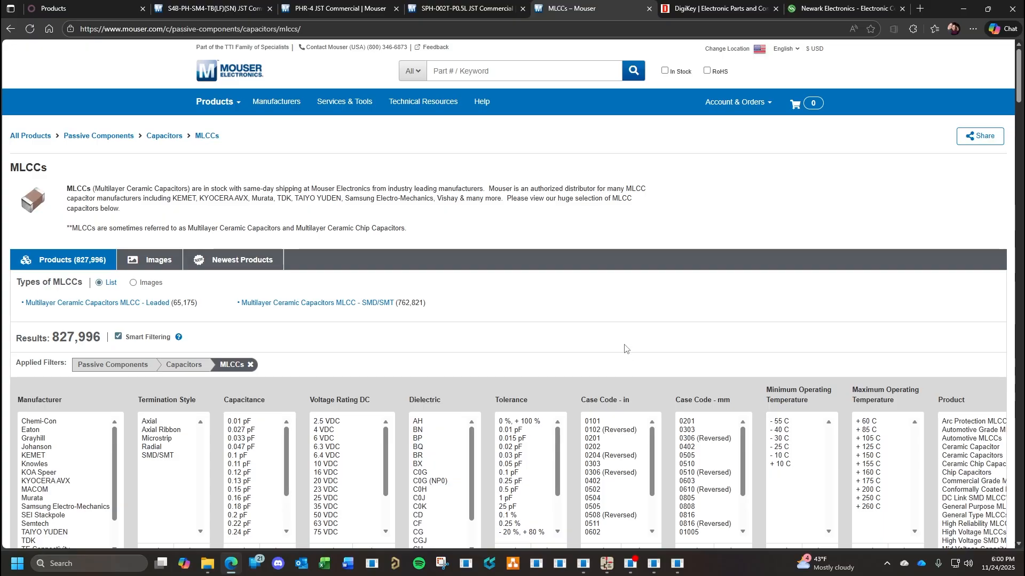
Filter the MLCC listing by the inch case code 0603.
scroll(623, 362, down, 3)
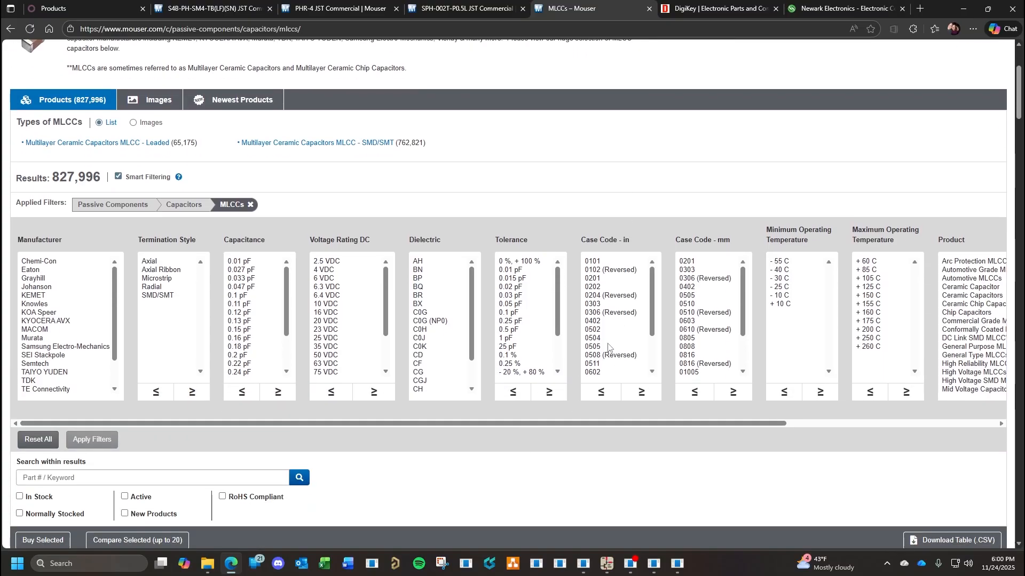
scroll(617, 353, down, 2)
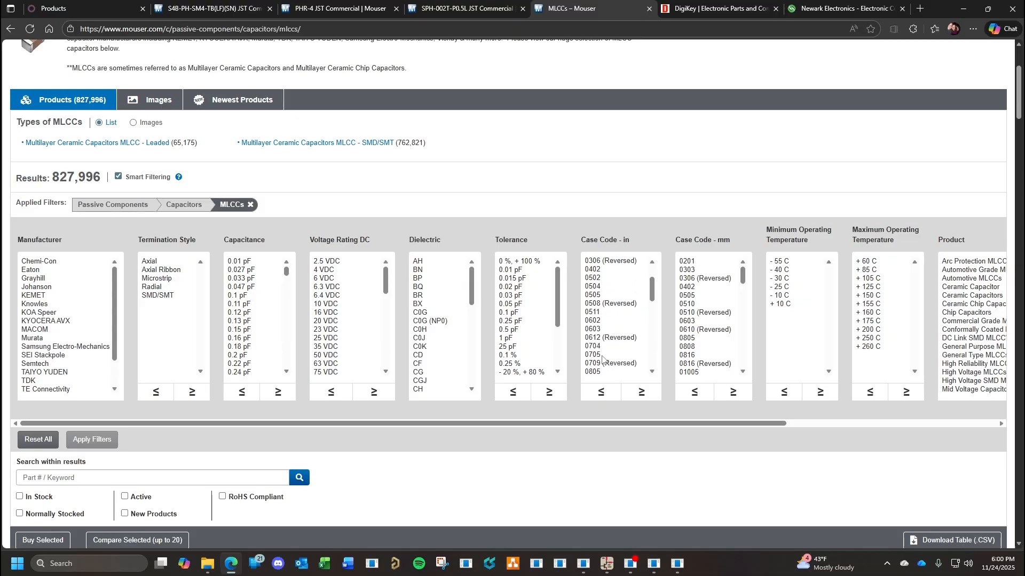
click(598, 329)
click(92, 439)
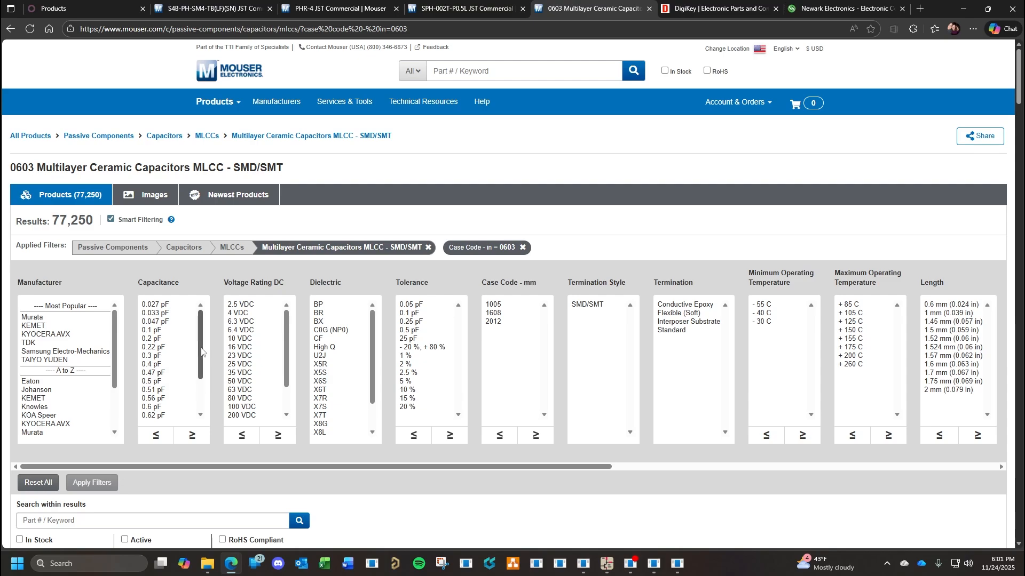
Filter the 0603 capacitors by 0.47 uF capacitance, 50 VDC voltage rating and X7R dielectric.
click(199, 367)
scroll(192, 374, down, 10)
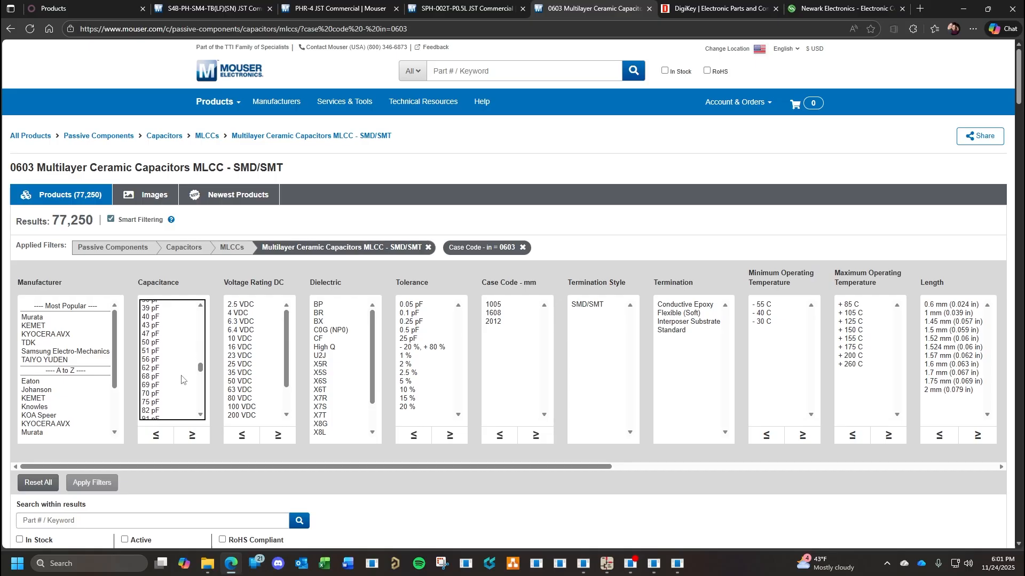
scroll(183, 379, down, 3)
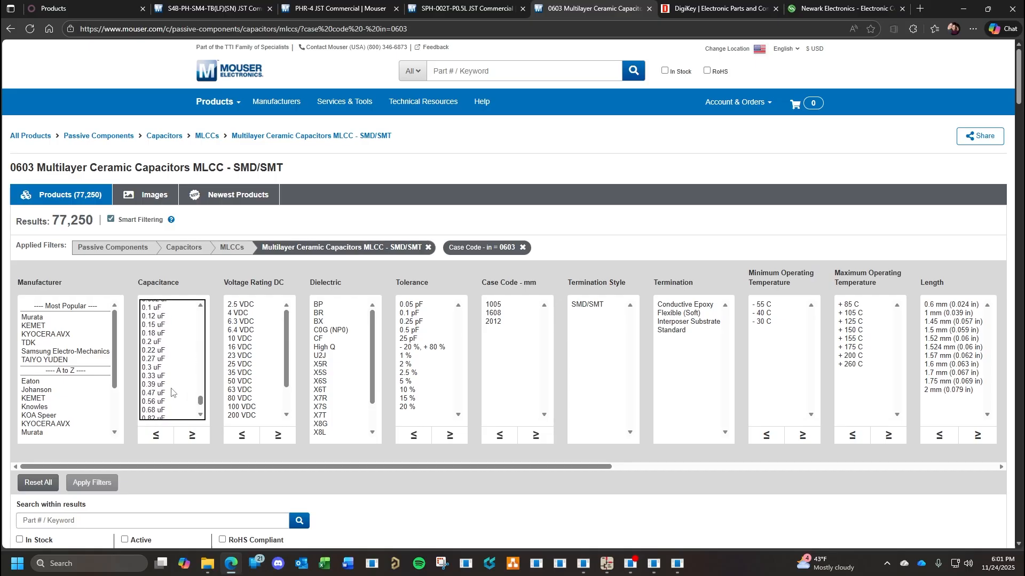
click(156, 375)
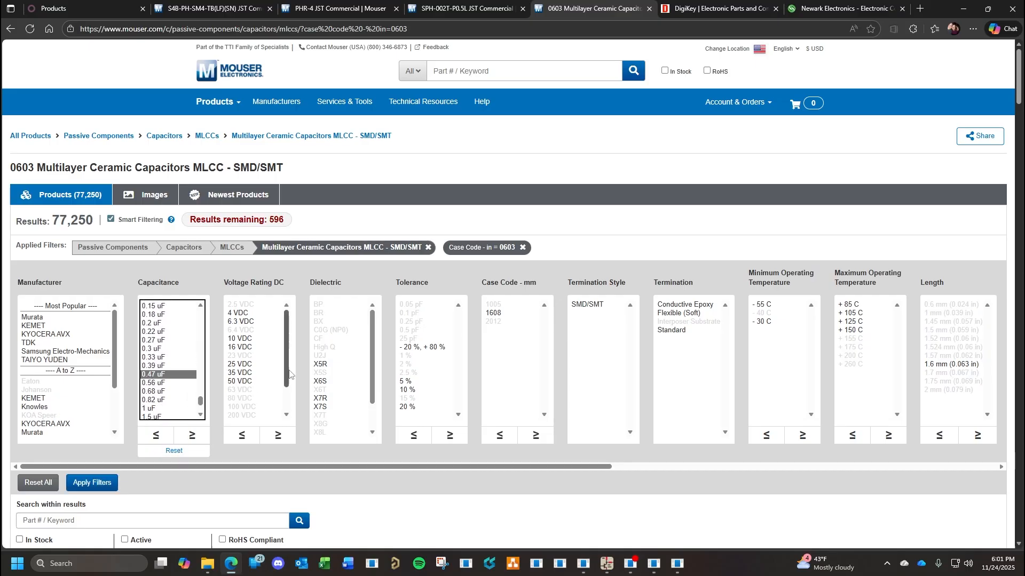
click(251, 382)
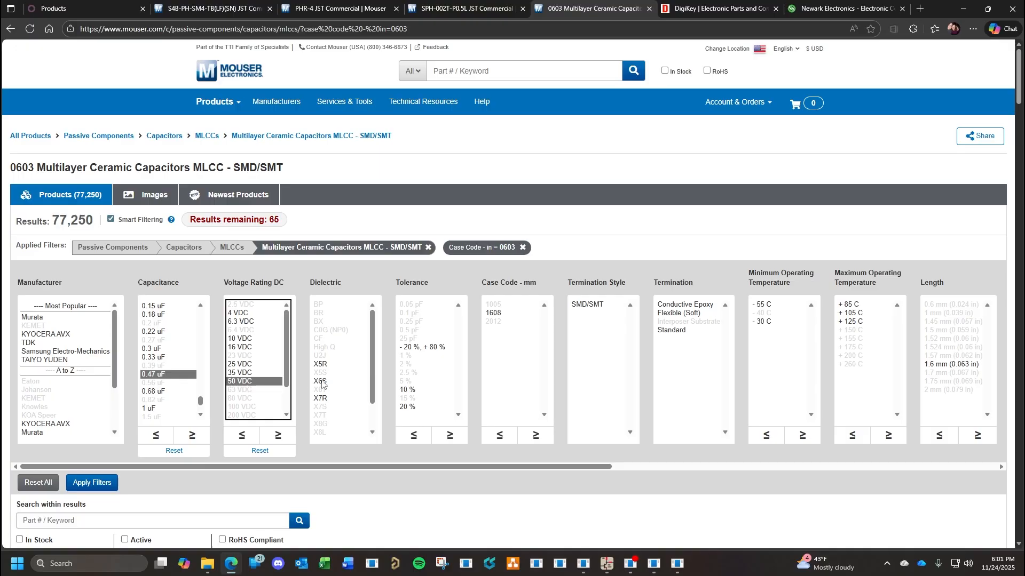
click(321, 399)
click(103, 487)
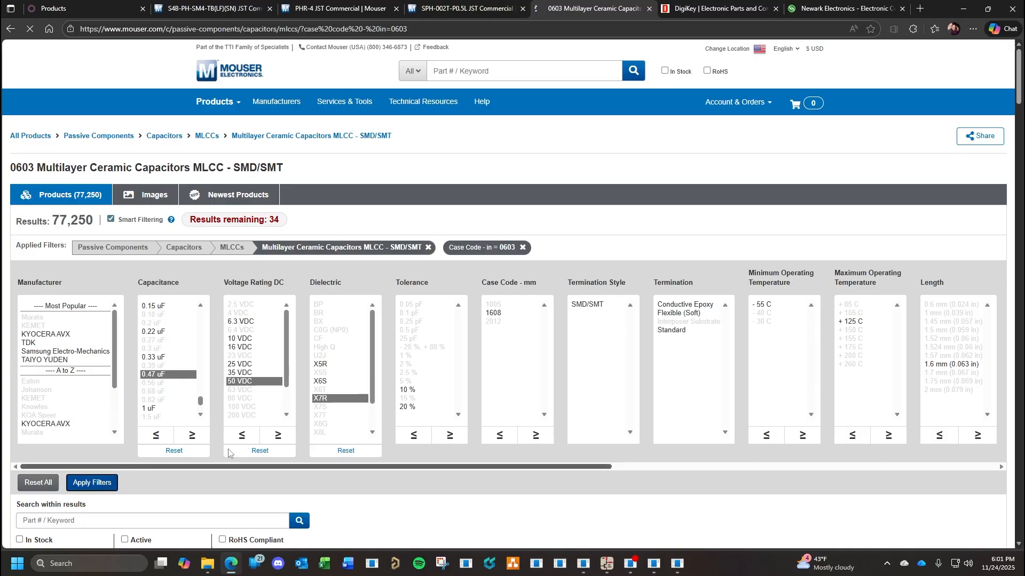
Compare stock and pricing of the filtered capacitors and open the product page of TAIYO YUDEN UMK107B7474KA-TR.
scroll(460, 424, down, 6)
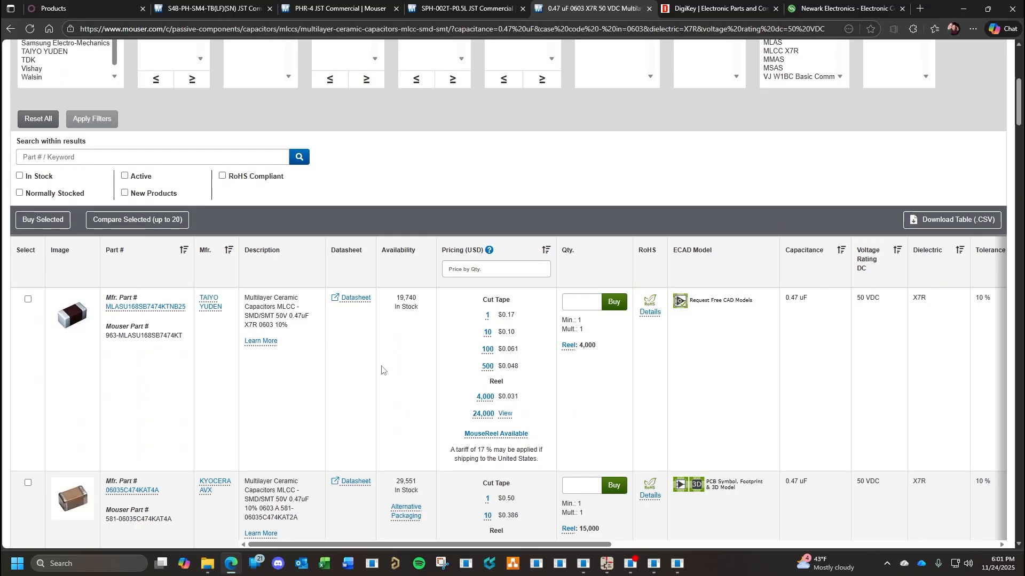
scroll(373, 371, down, 4)
scroll(372, 368, up, 3)
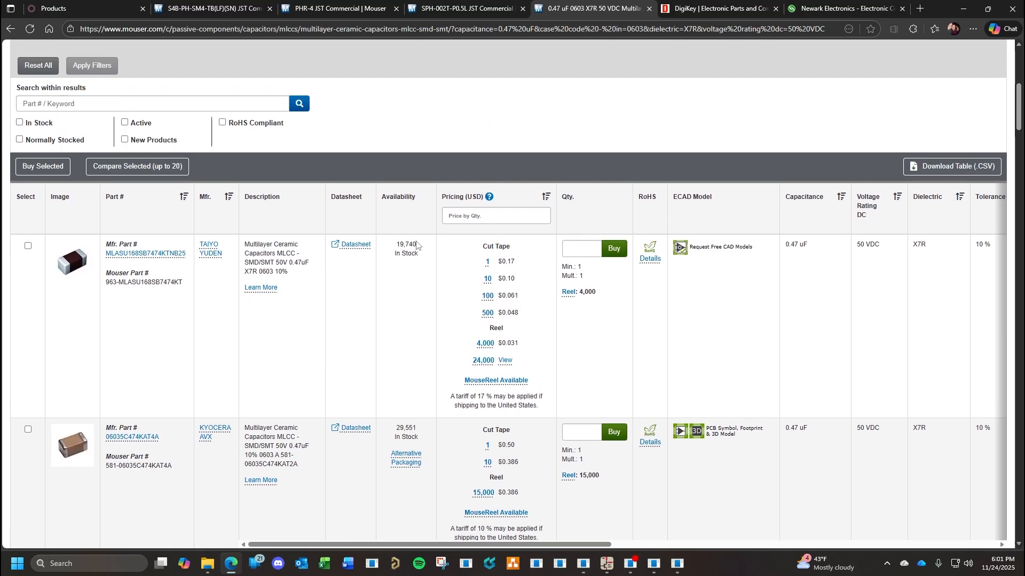
scroll(393, 336, down, 4)
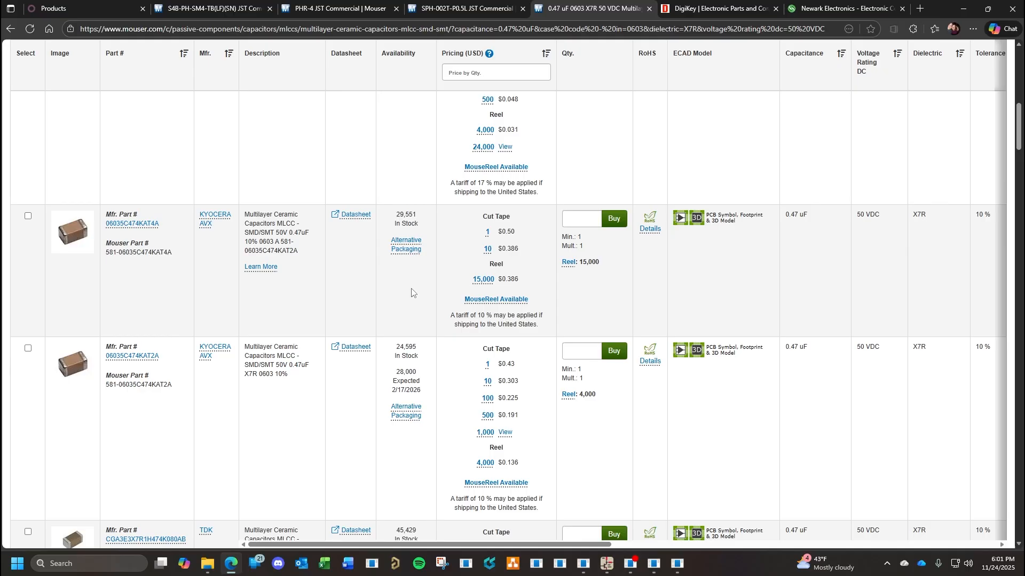
scroll(411, 293, down, 2)
scroll(398, 342, down, 2)
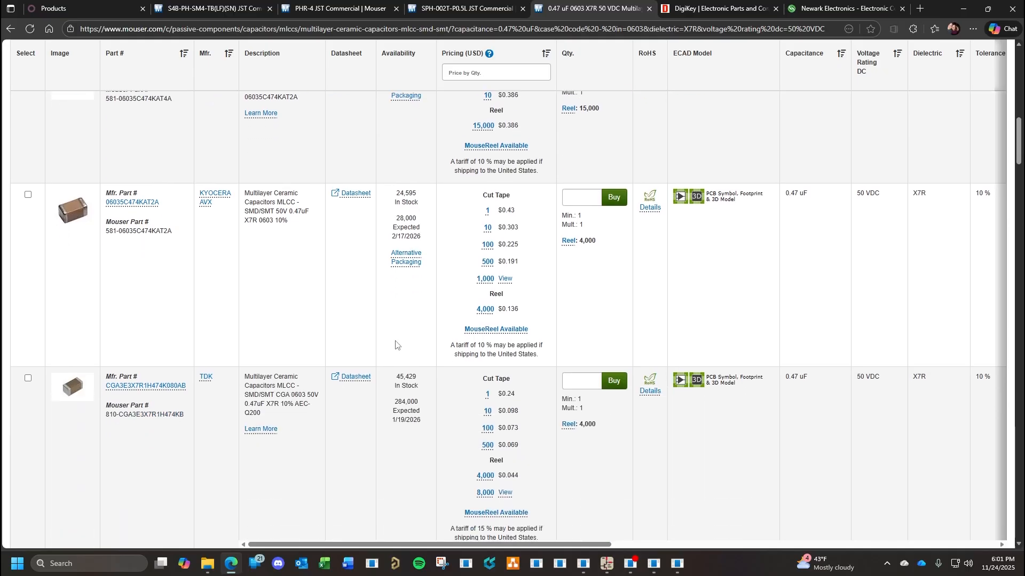
scroll(396, 344, down, 5)
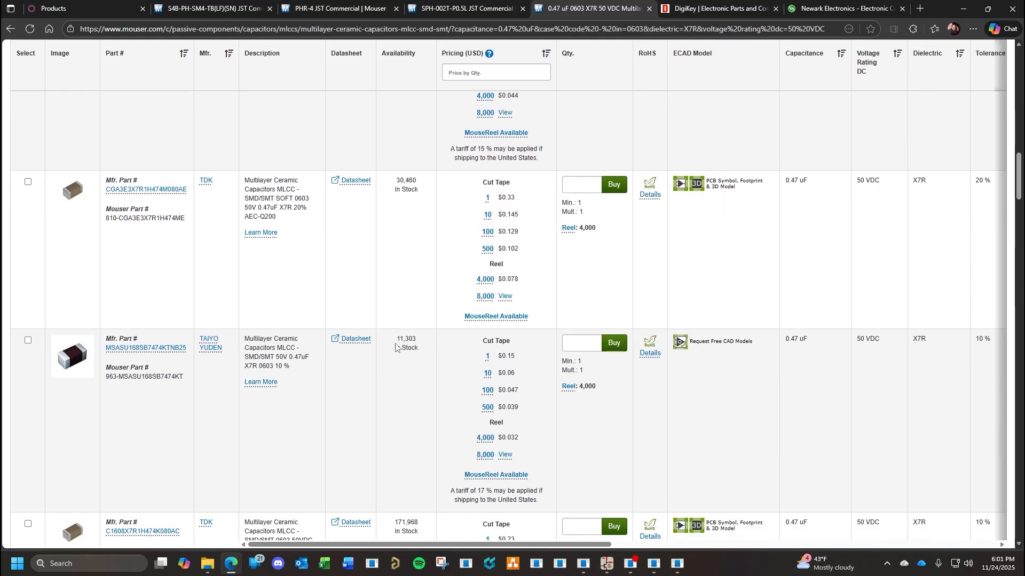
scroll(423, 377, down, 4)
scroll(421, 379, down, 1)
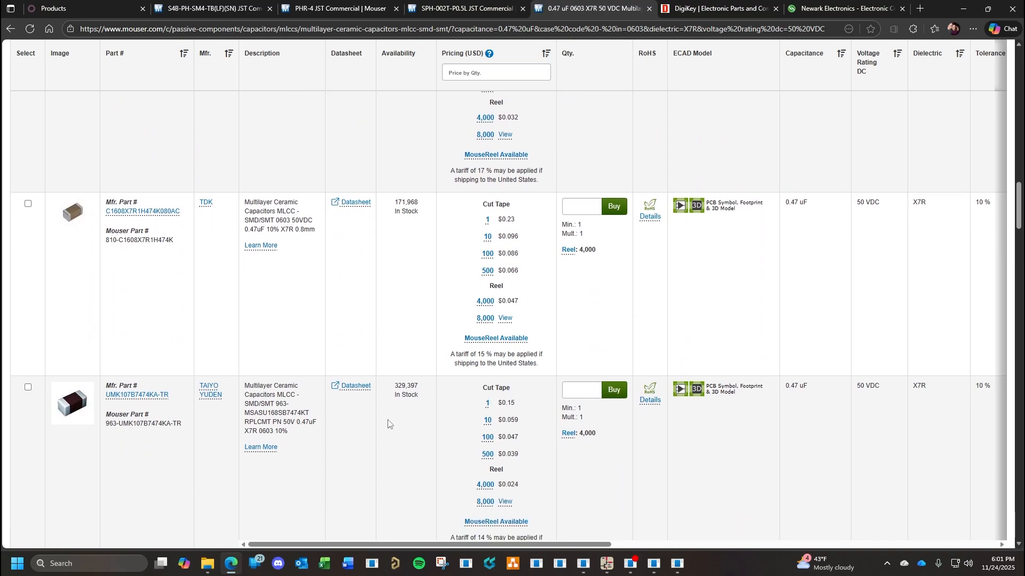
scroll(369, 409, down, 5)
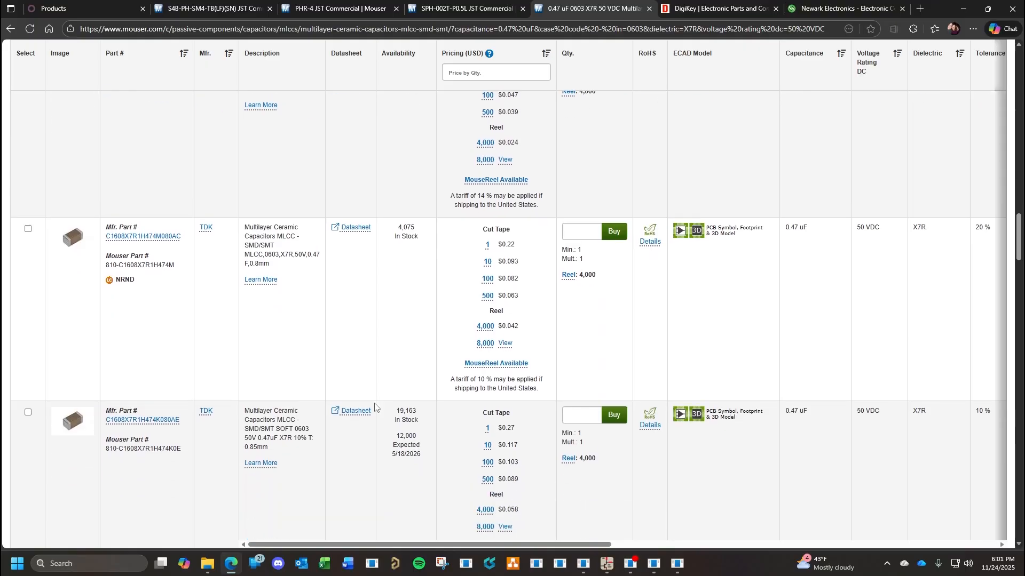
scroll(375, 408, down, 3)
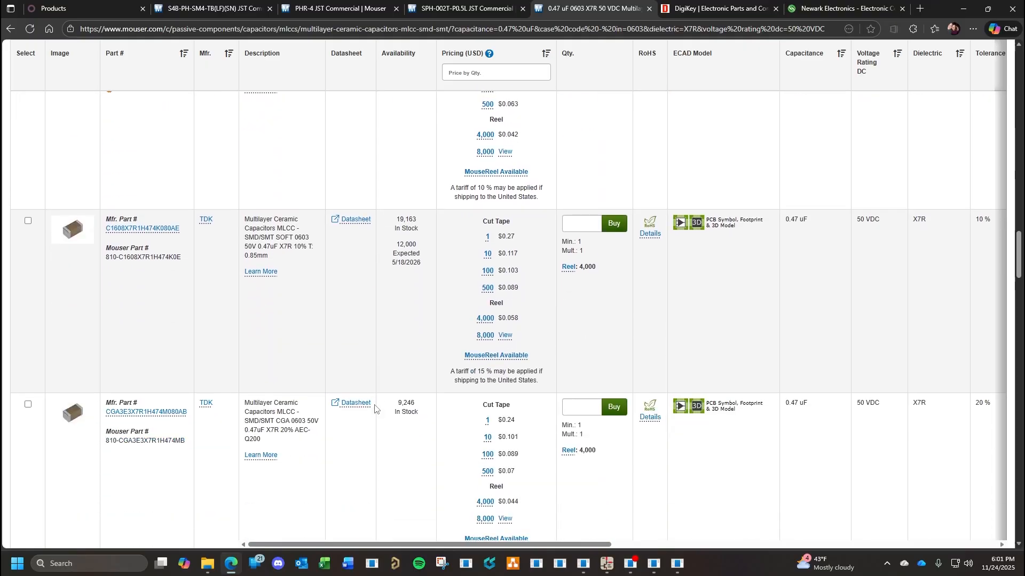
scroll(375, 408, down, 3)
scroll(375, 408, down, 3)
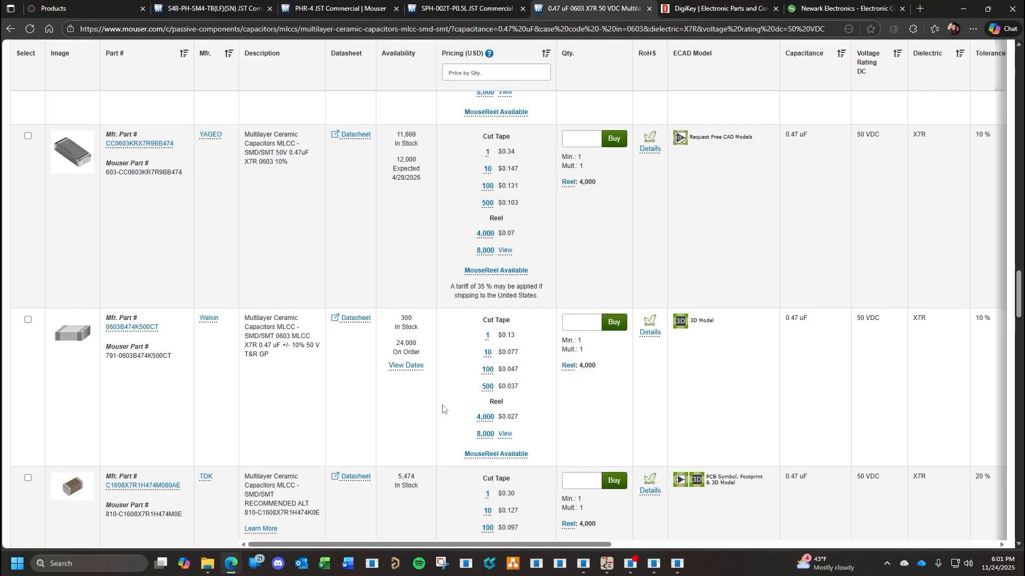
scroll(442, 408, down, 6)
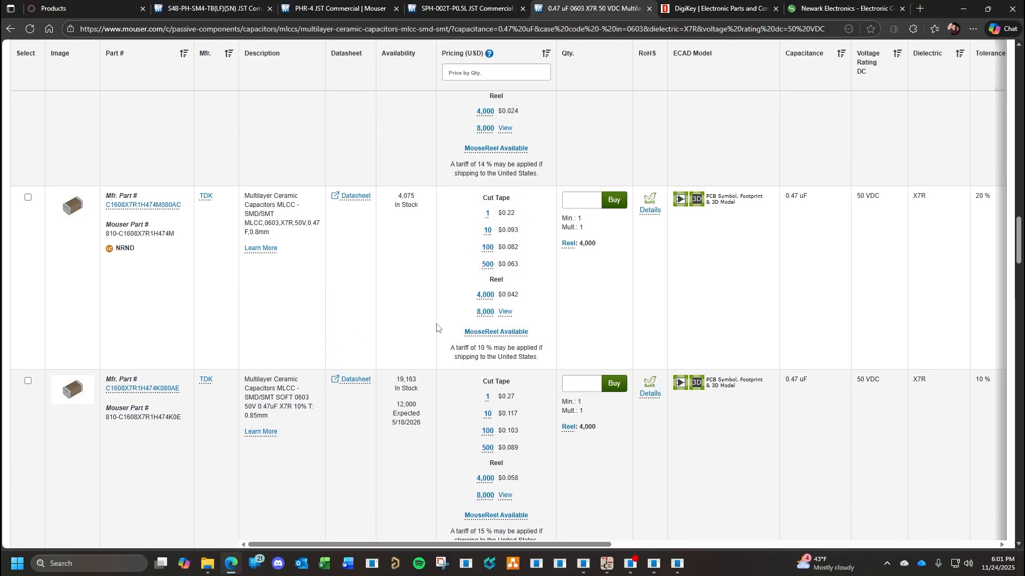
scroll(438, 327, up, 5)
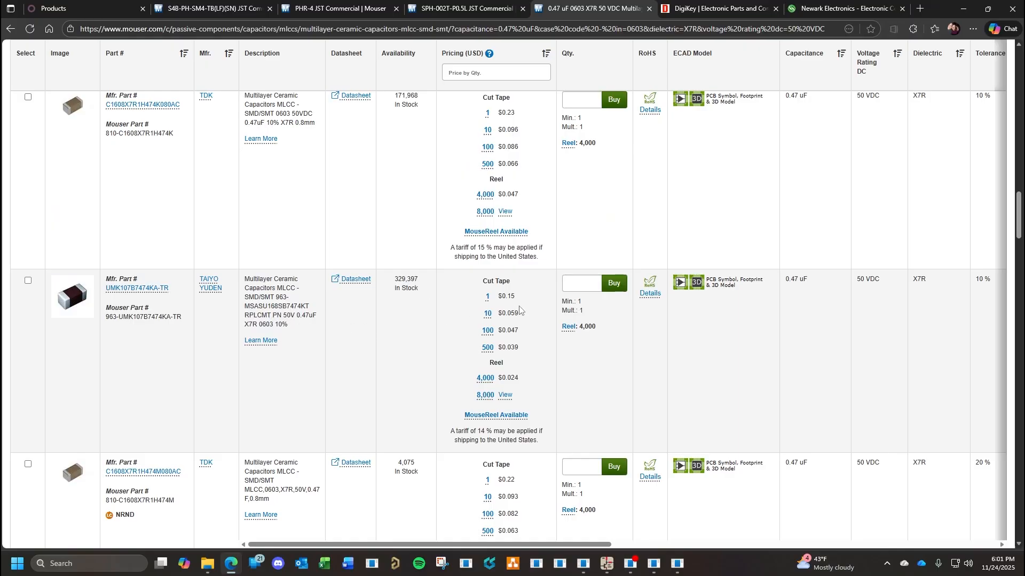
click(154, 291)
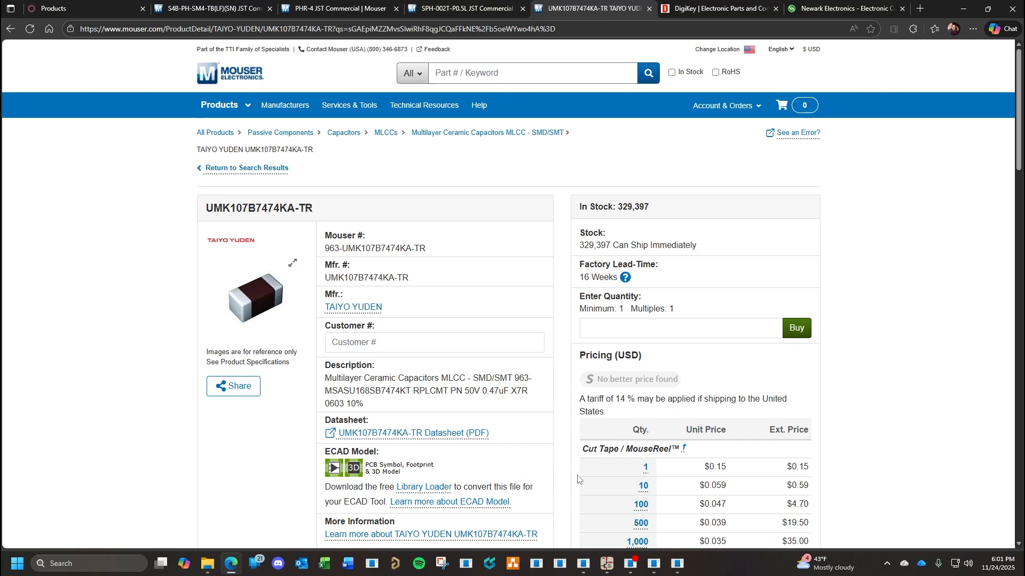
mouse_move(583, 561)
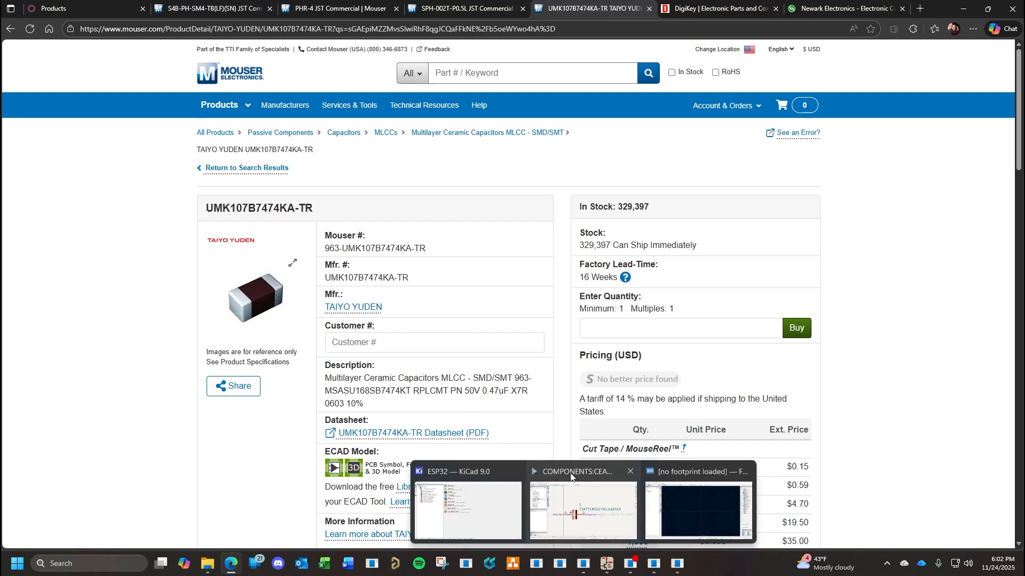
click(575, 488)
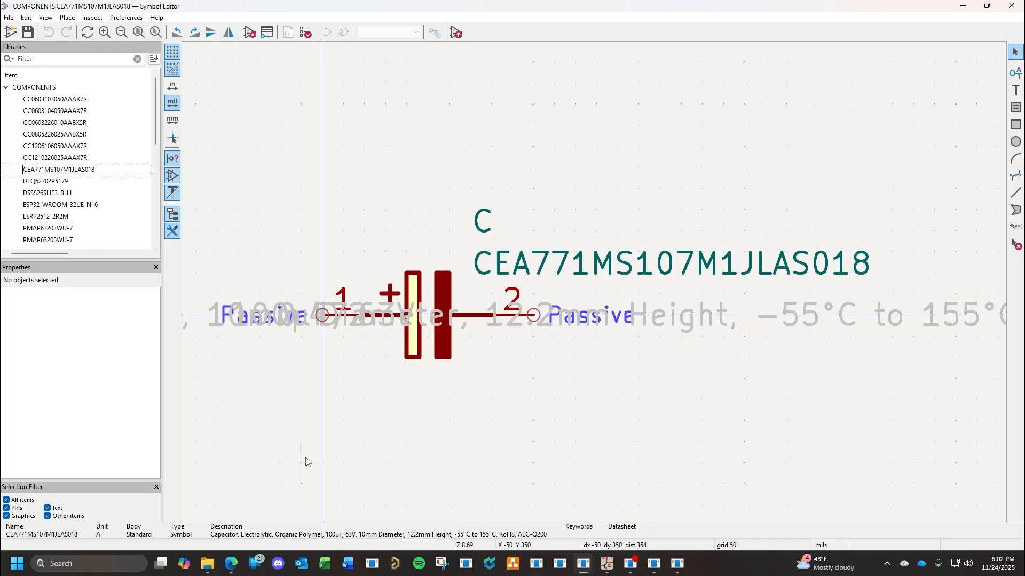
click(55, 112)
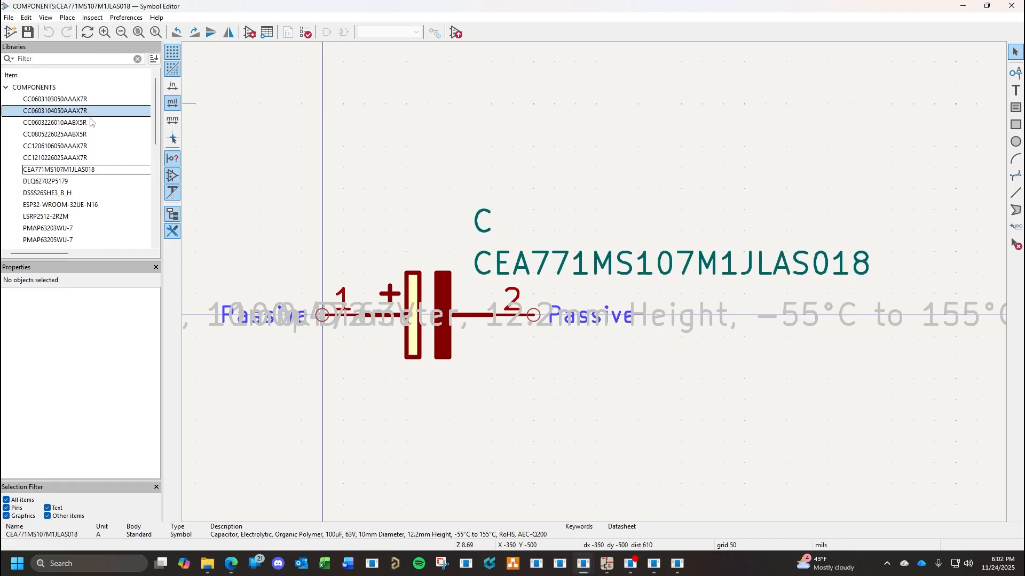
right_click(58, 114)
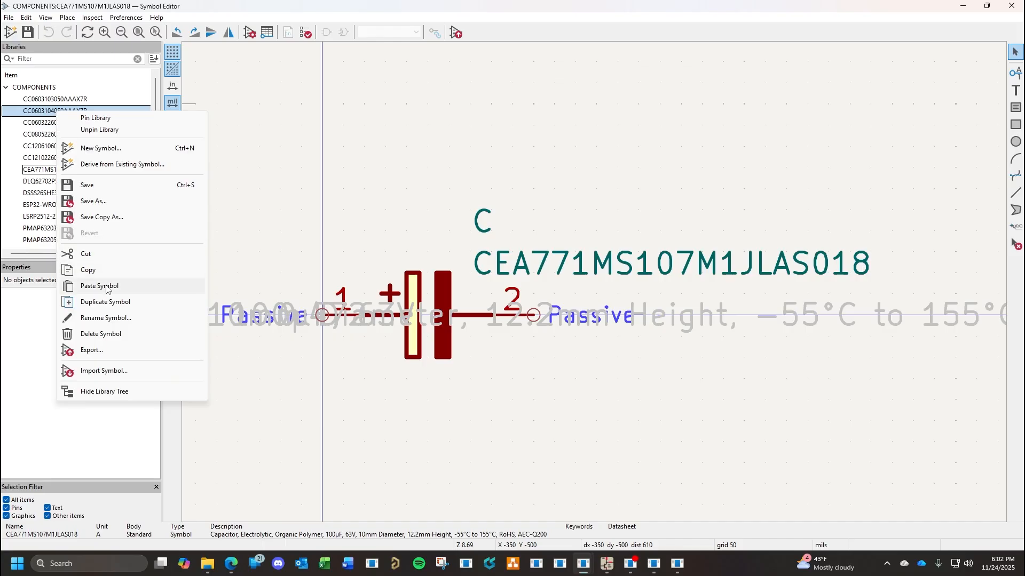
click(106, 302)
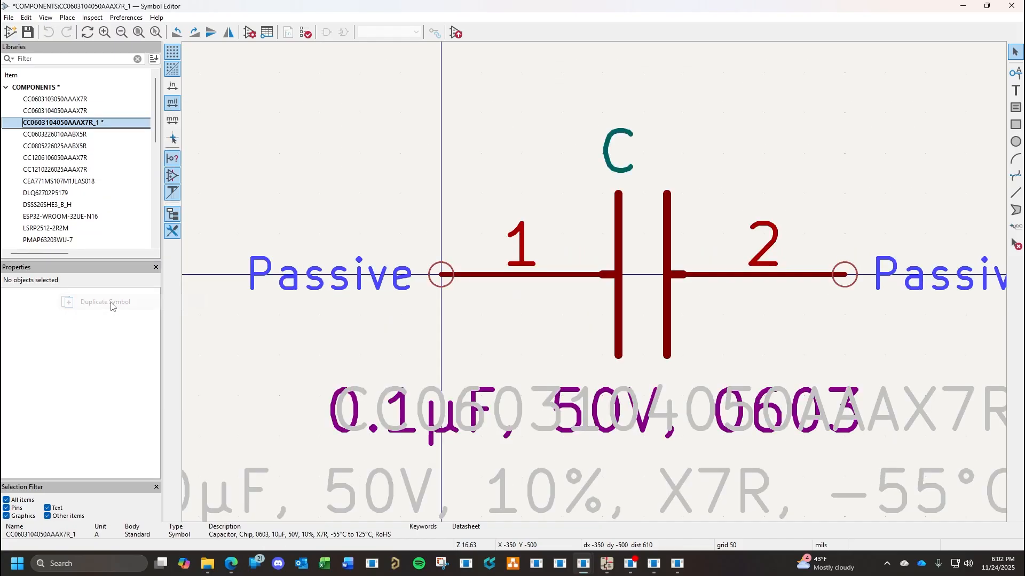
right_click(83, 124)
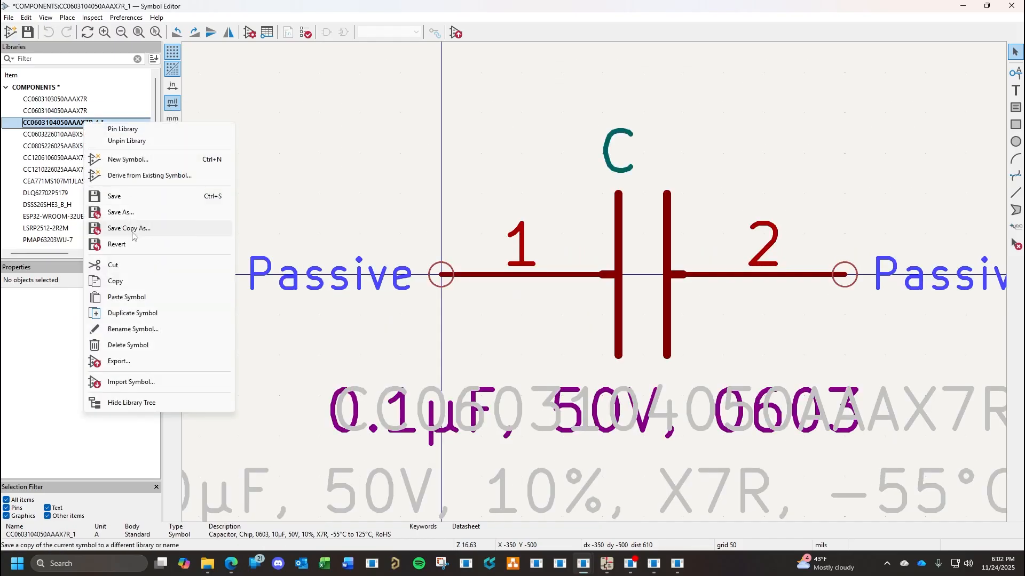
click(130, 330)
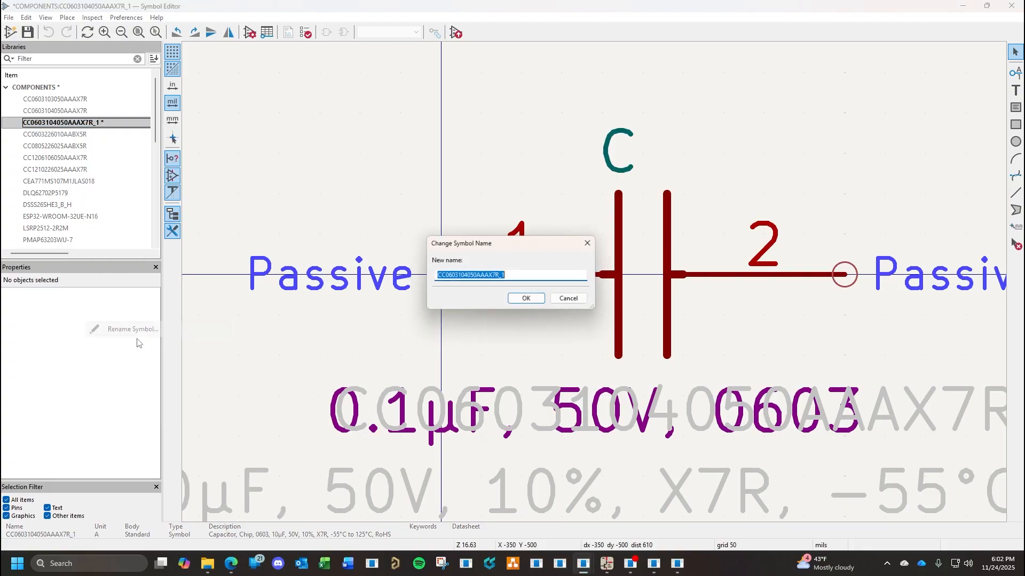
click(527, 277)
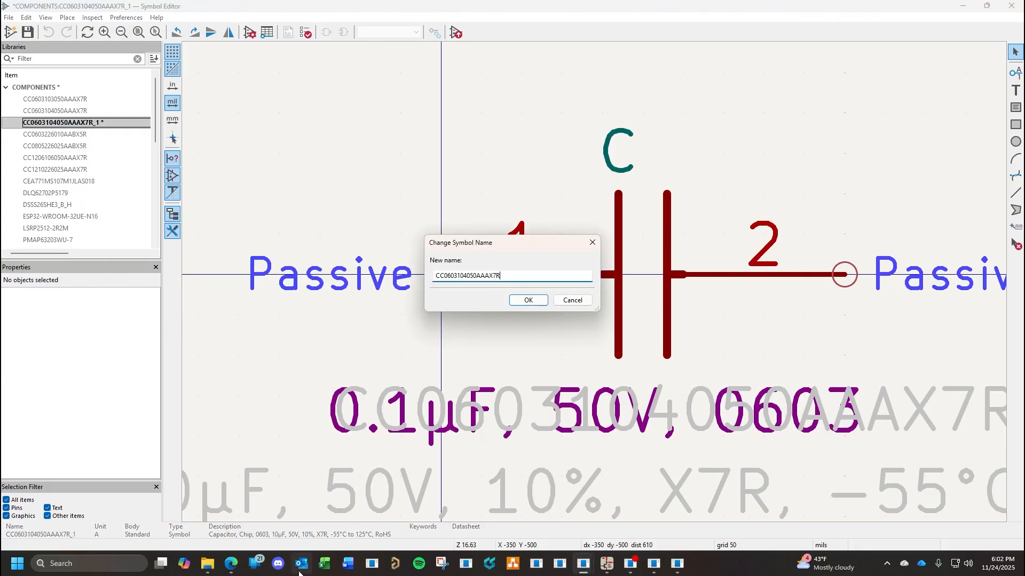
click(467, 276)
key(BackSpace)
key(BackSpace)
key(BackSpace)
text(474)
Check the capacitor's details on the Mouser page against the capacitor naming rules in Parts Naming Conventions.md, and return to the Symbol Editor.
click(231, 563)
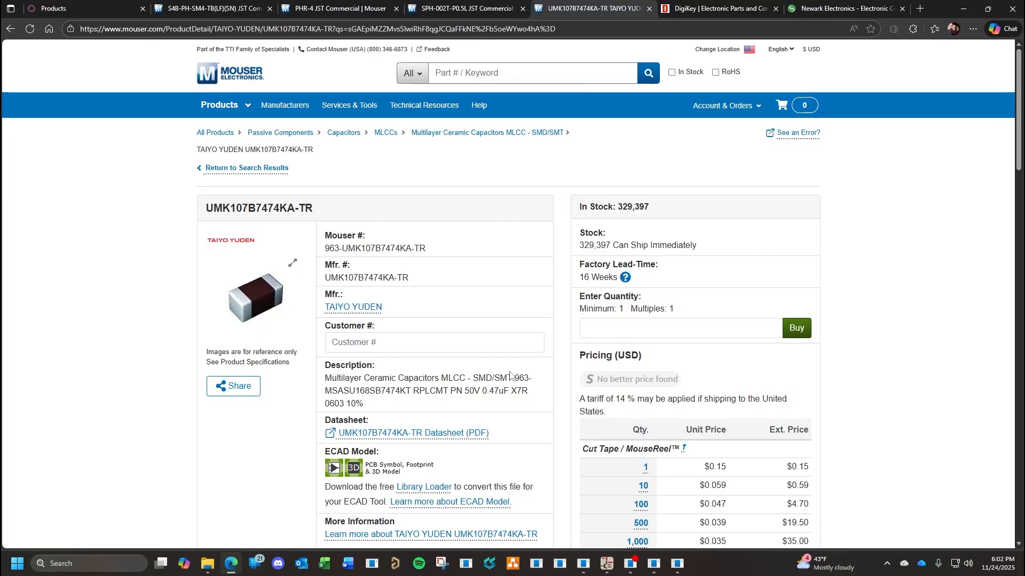
click(231, 564)
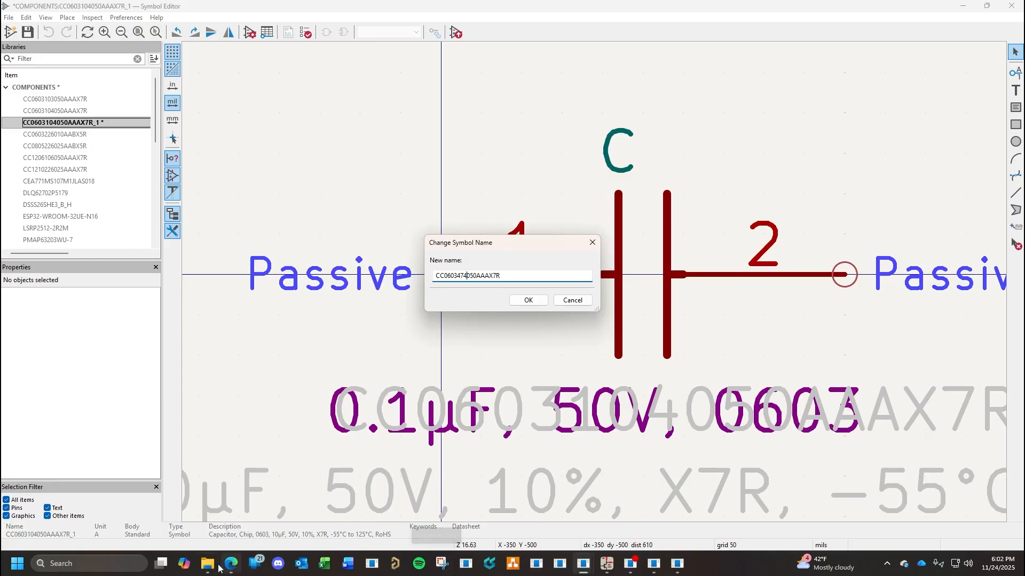
click(233, 572)
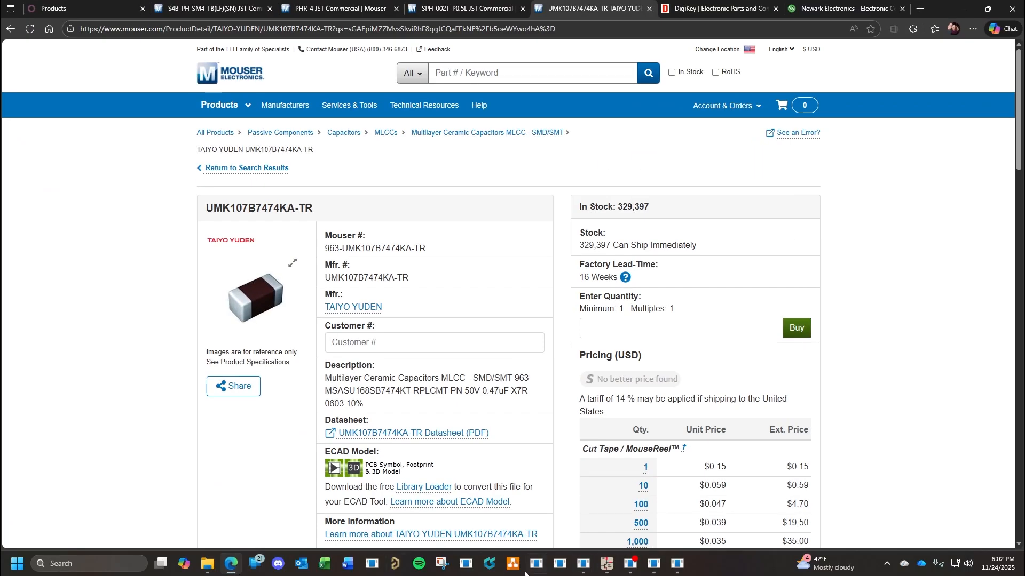
mouse_move(589, 566)
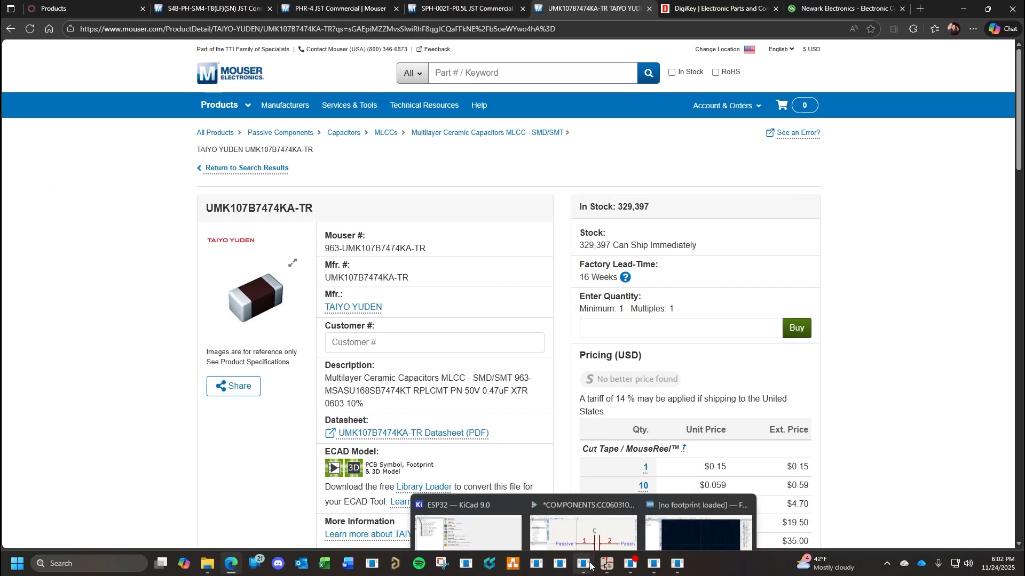
click(653, 564)
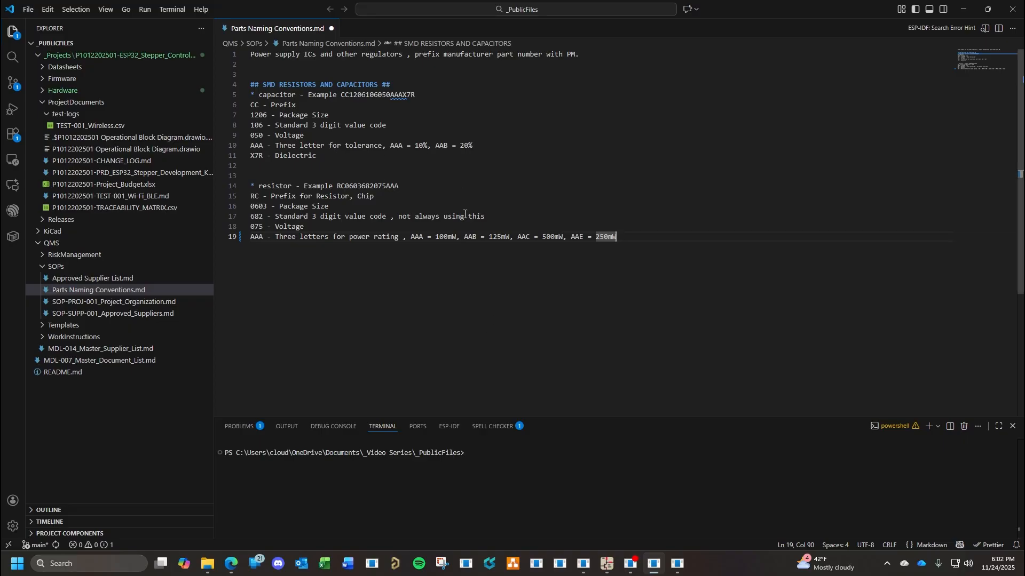
click(230, 564)
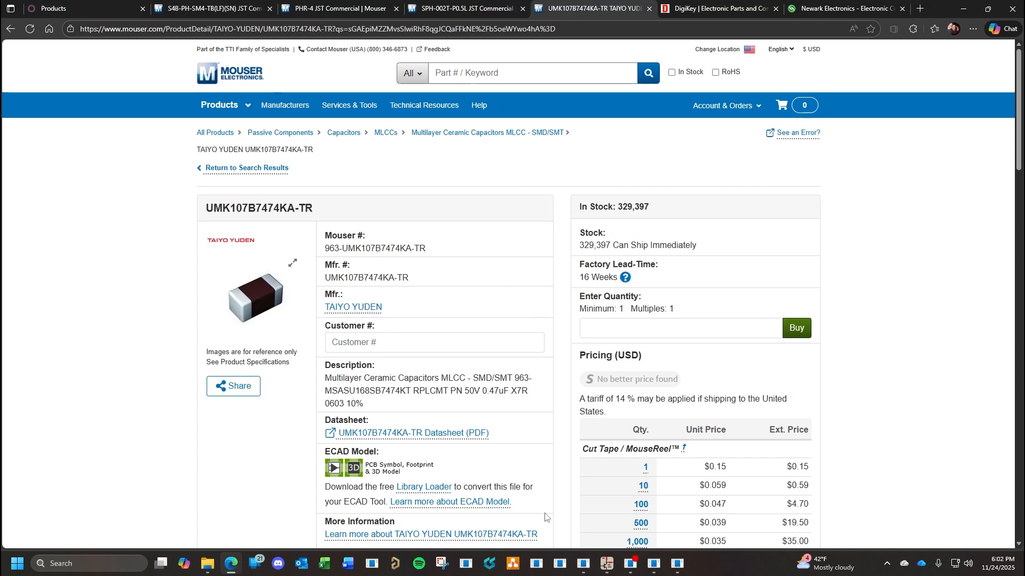
mouse_move(585, 564)
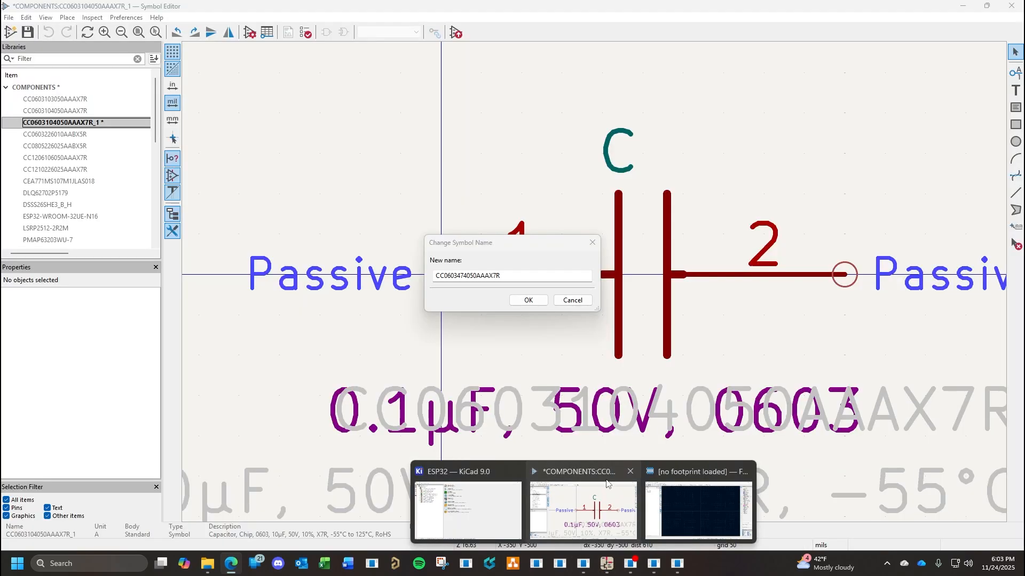
click(606, 484)
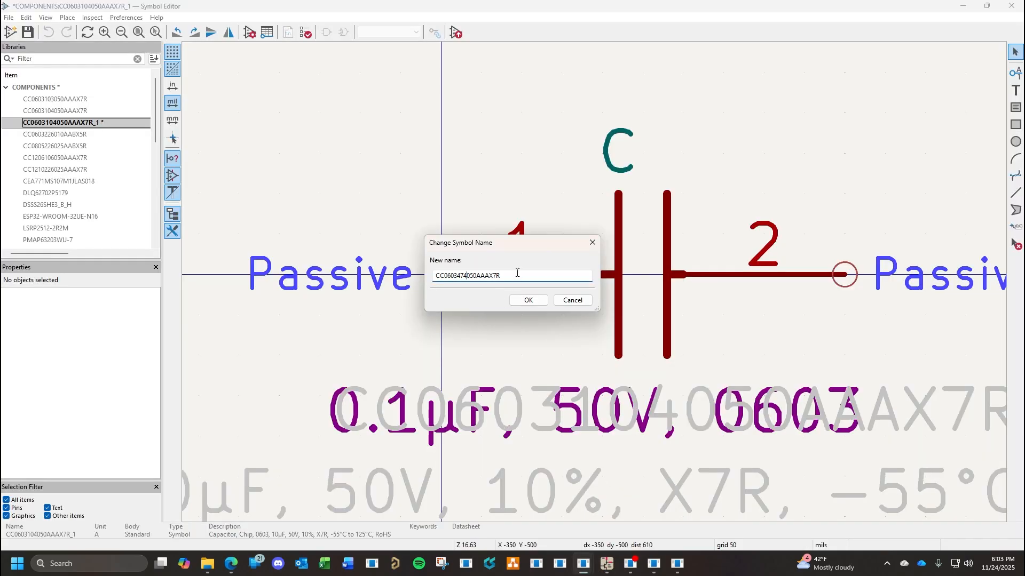
Copy the new symbol name, apply the rename and save the COMPONENTS library.
drag(514, 275, 428, 278)
key(ctrl+c)
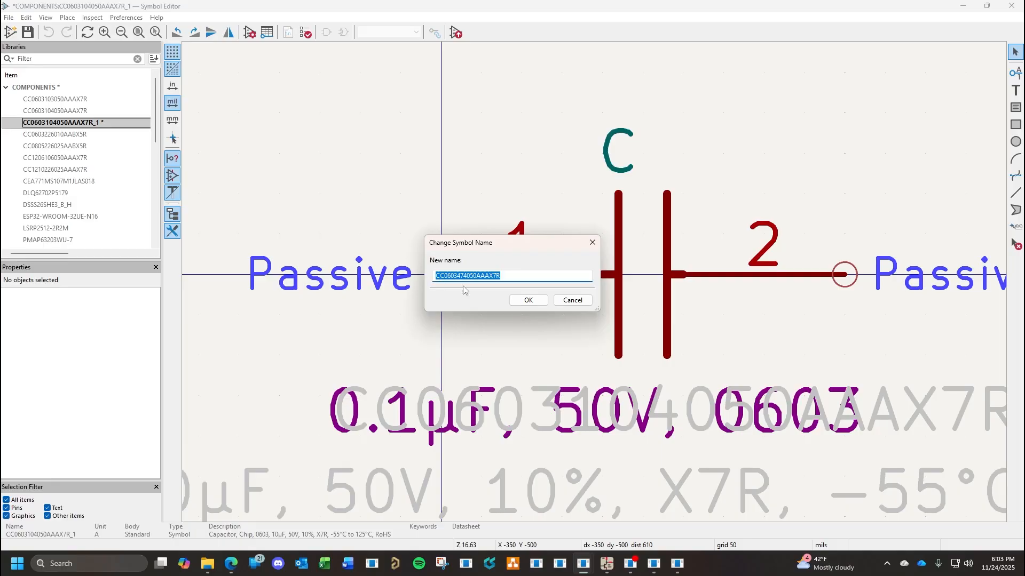
click(528, 300)
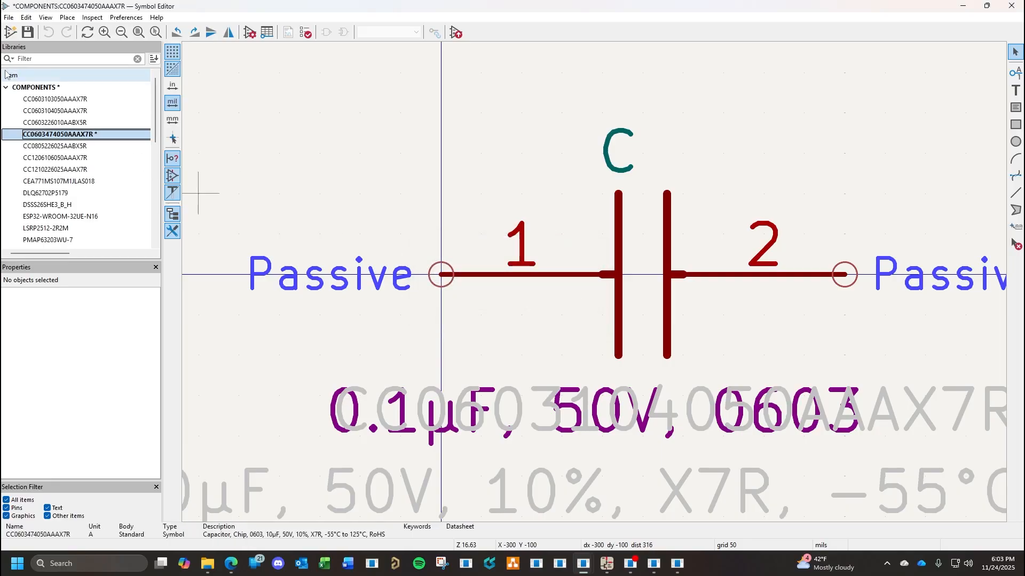
key(ctrl+s)
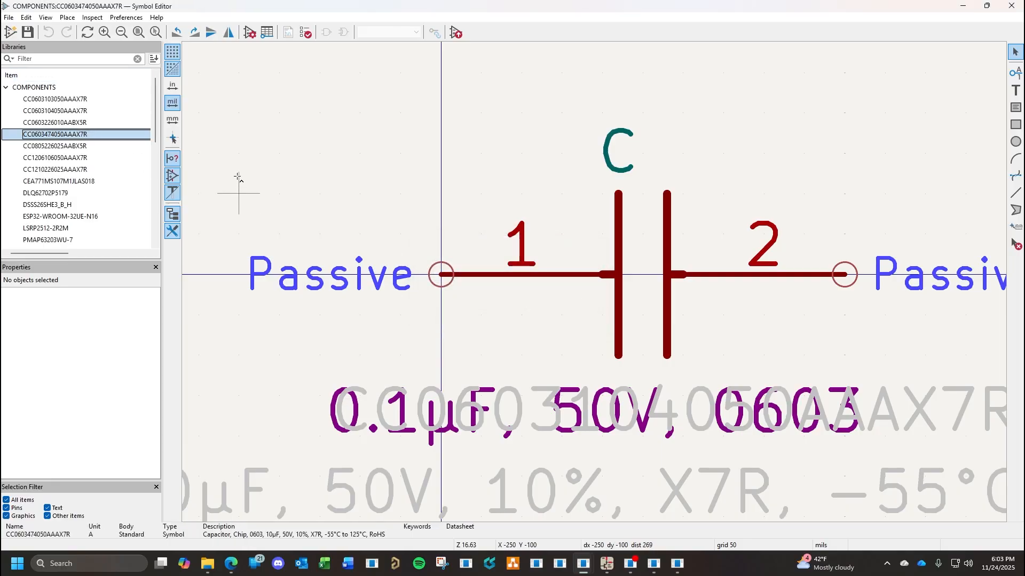
click(9, 19)
click(48, 234)
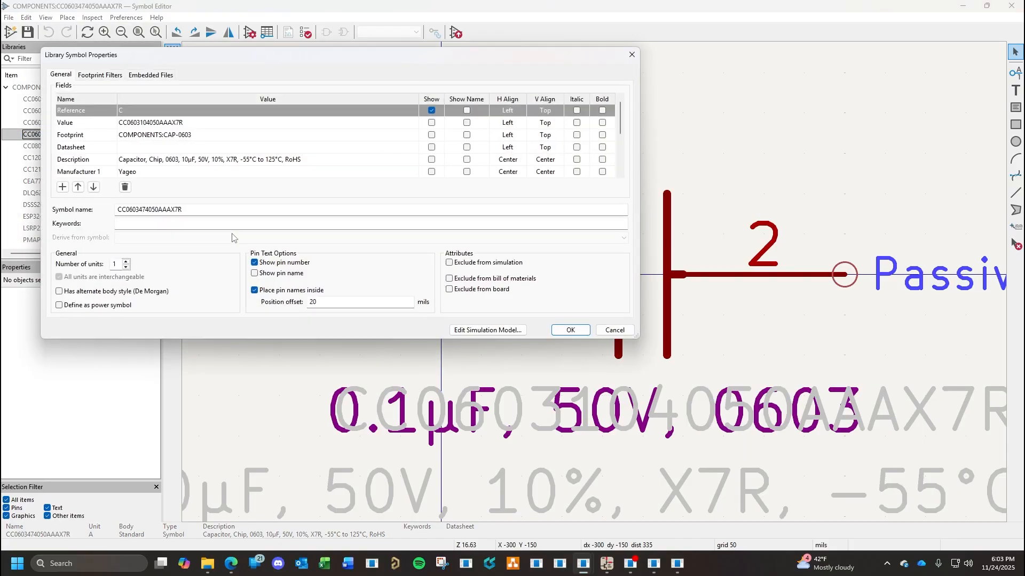
click(210, 122)
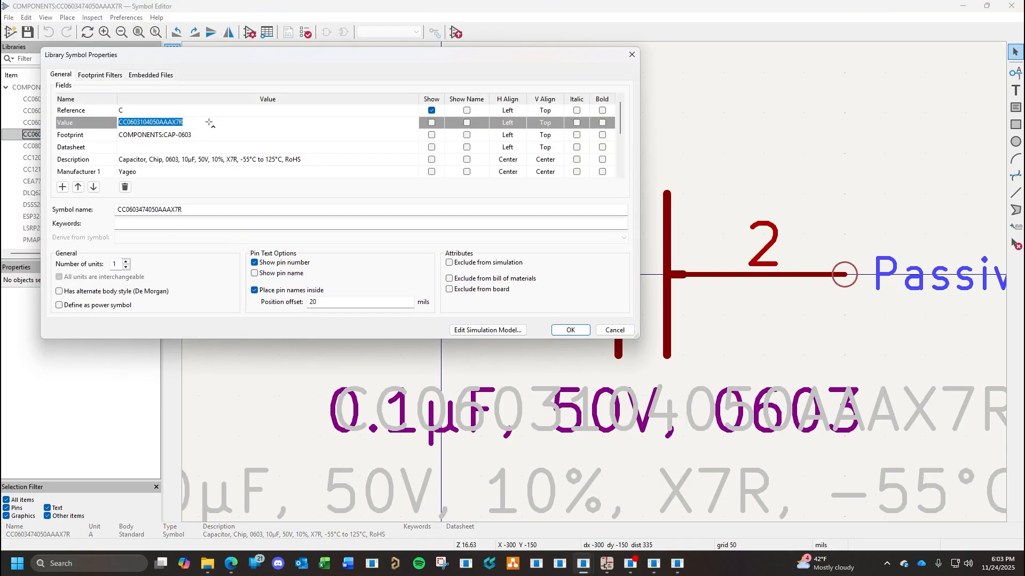
key(ctrl+v)
Change the capacitance in the symbol's Description field to 0.47µF.
click(188, 164)
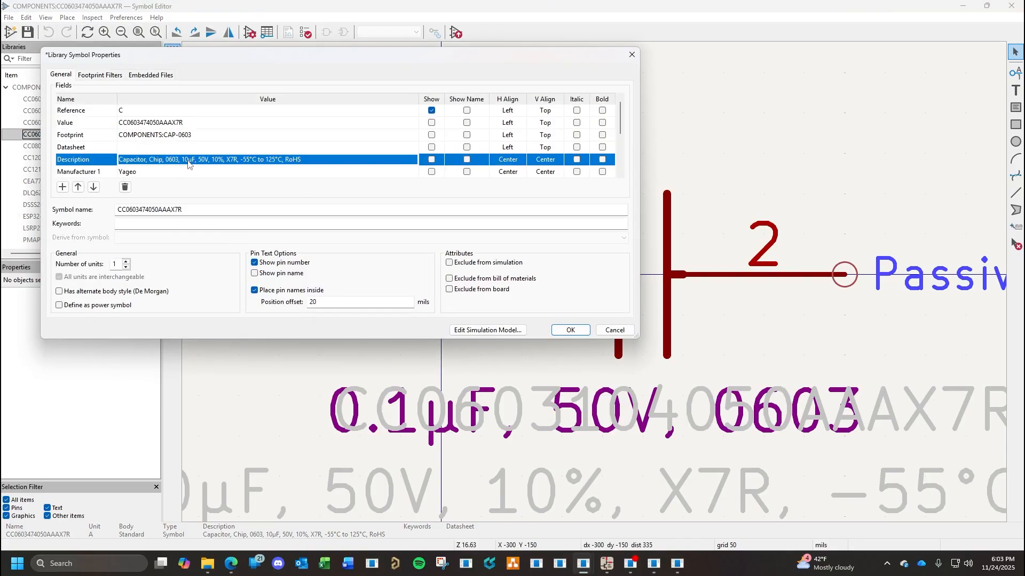
click(190, 160)
key(BackSpace)
key(BackSpace)
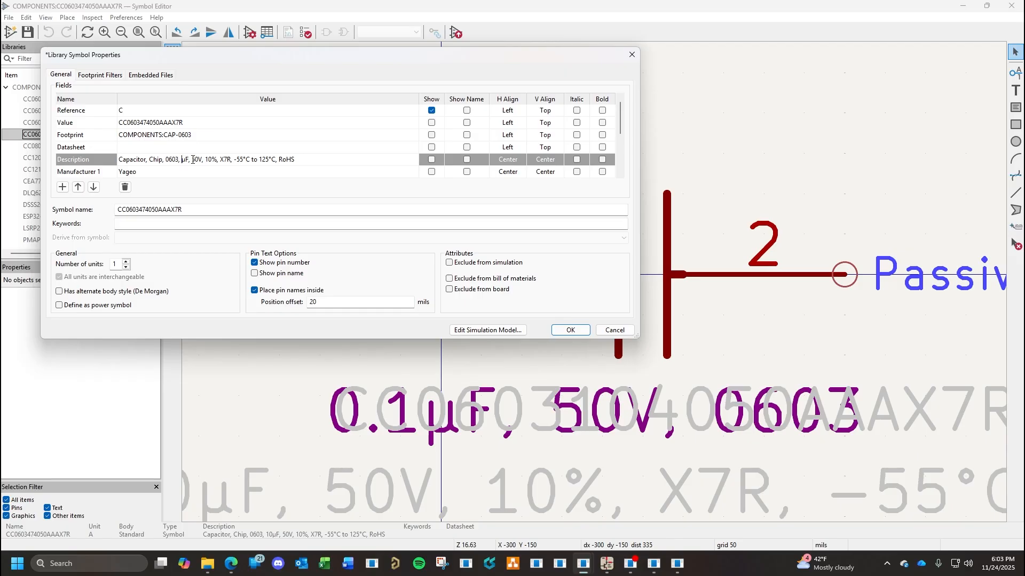
text(0.47)
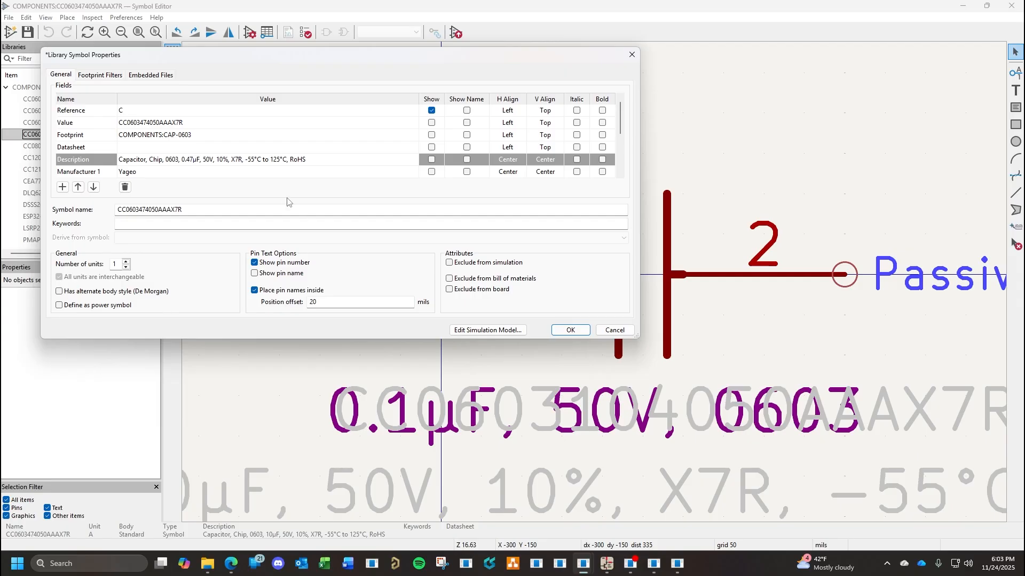
Review the capacitor's full specifications on the Mouser product page and return to the symbol's properties.
click(230, 564)
scroll(509, 370, down, 3)
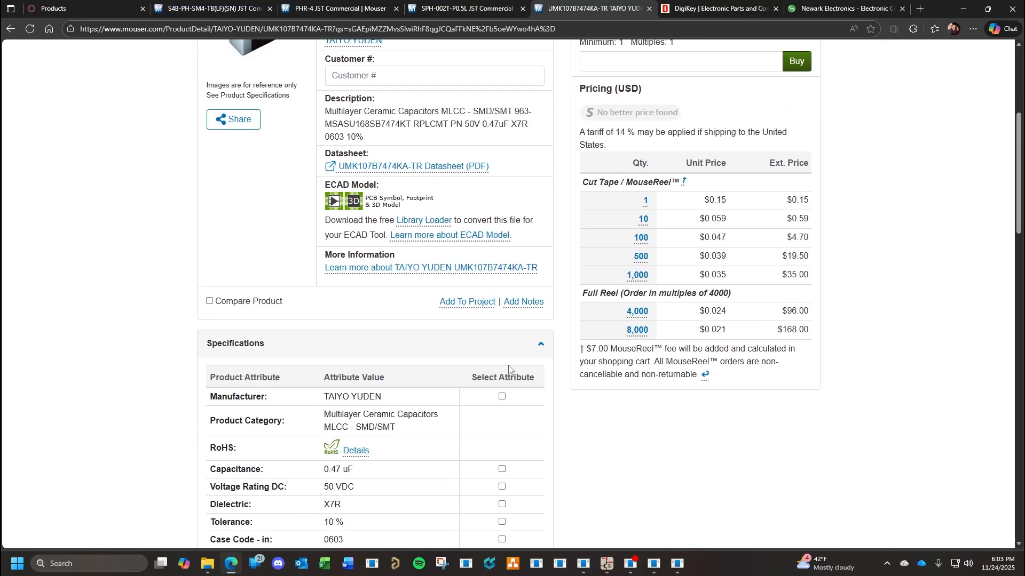
scroll(509, 369, down, 2)
scroll(508, 370, down, 5)
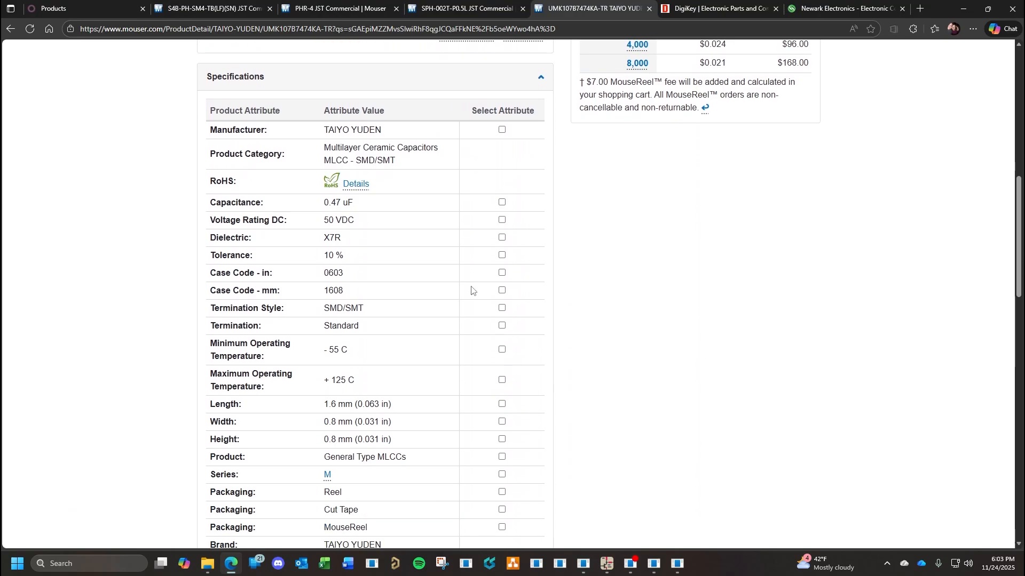
scroll(455, 367, down, 2)
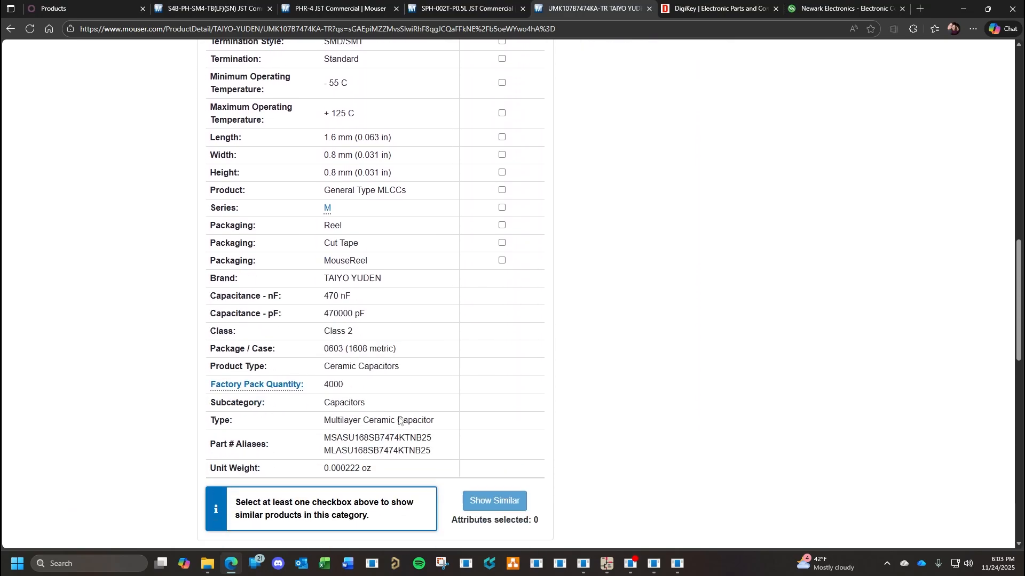
click(223, 565)
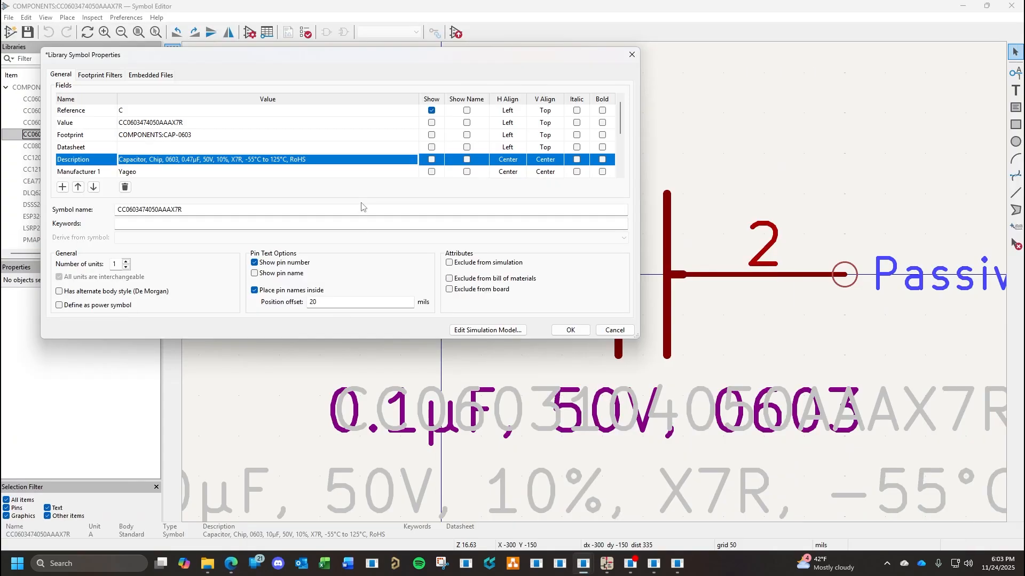
Copy the manufacturer name TAIYO YUDEN from the Mouser page into the symbol's Manufacturer 1 field.
scroll(126, 126, down, 2)
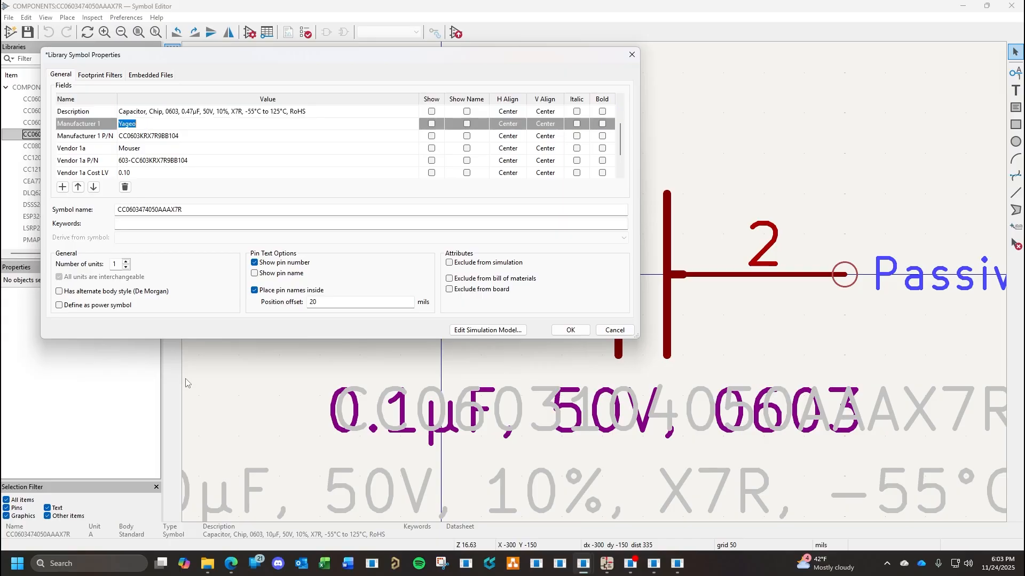
click(230, 563)
scroll(421, 283, up, 4)
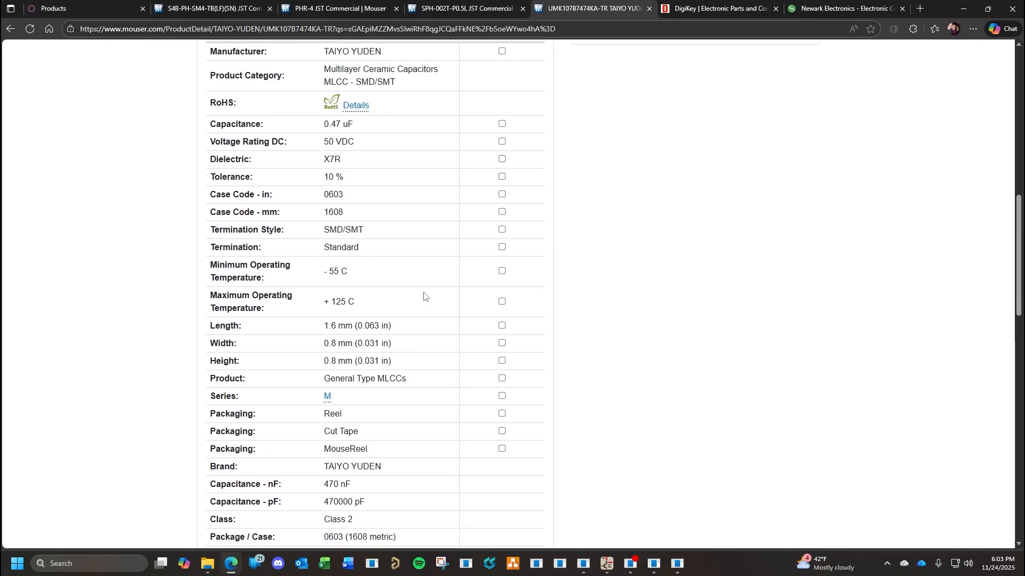
scroll(379, 293, up, 1)
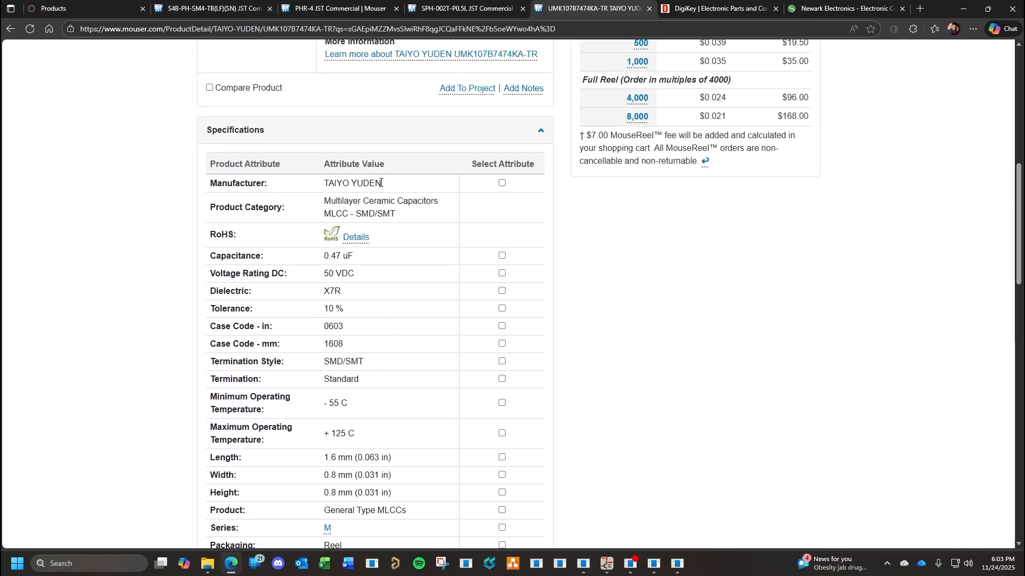
scroll(383, 185, up, 7)
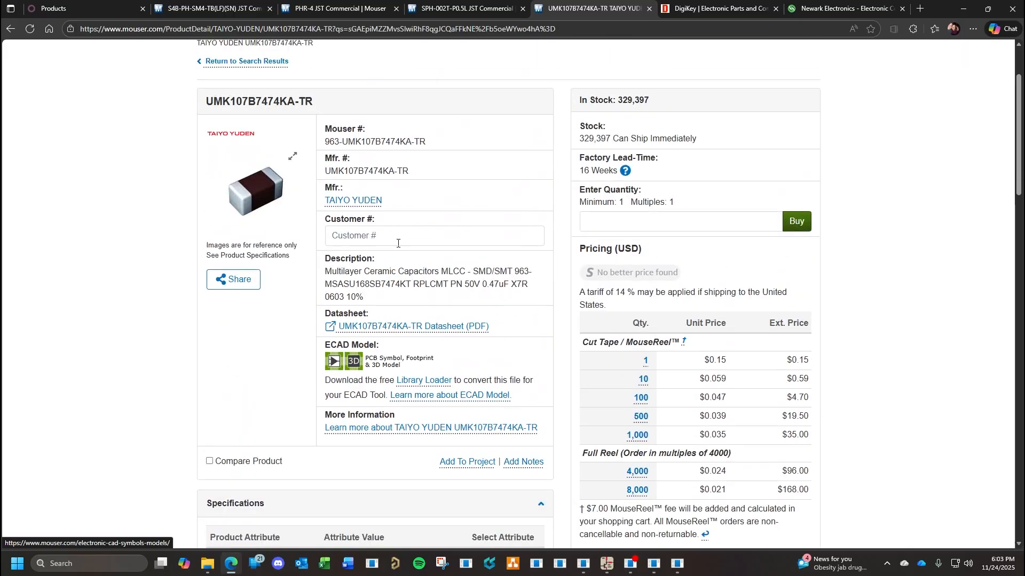
scroll(397, 243, down, 5)
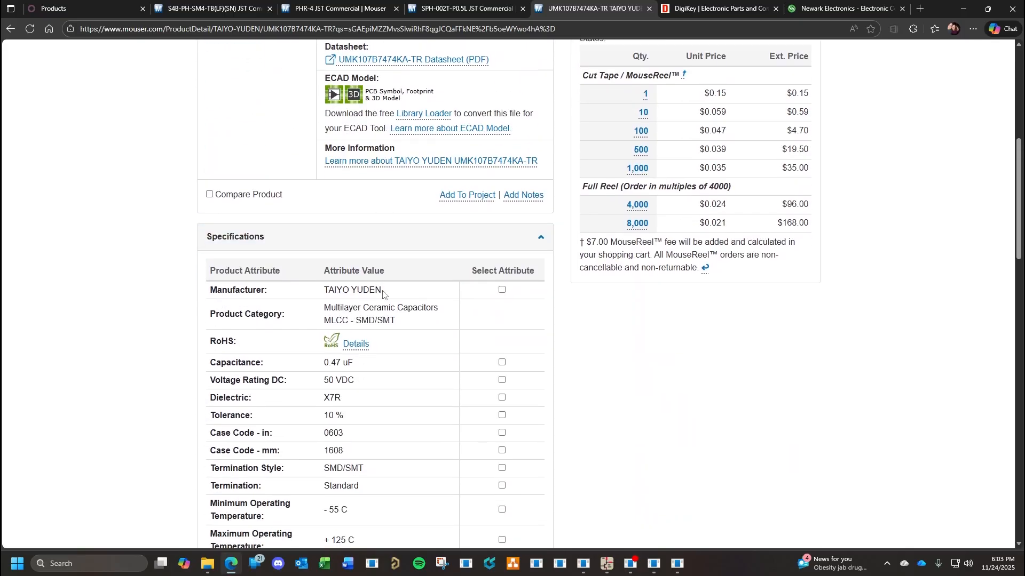
drag(379, 292, 323, 293)
key(ctrl+c)
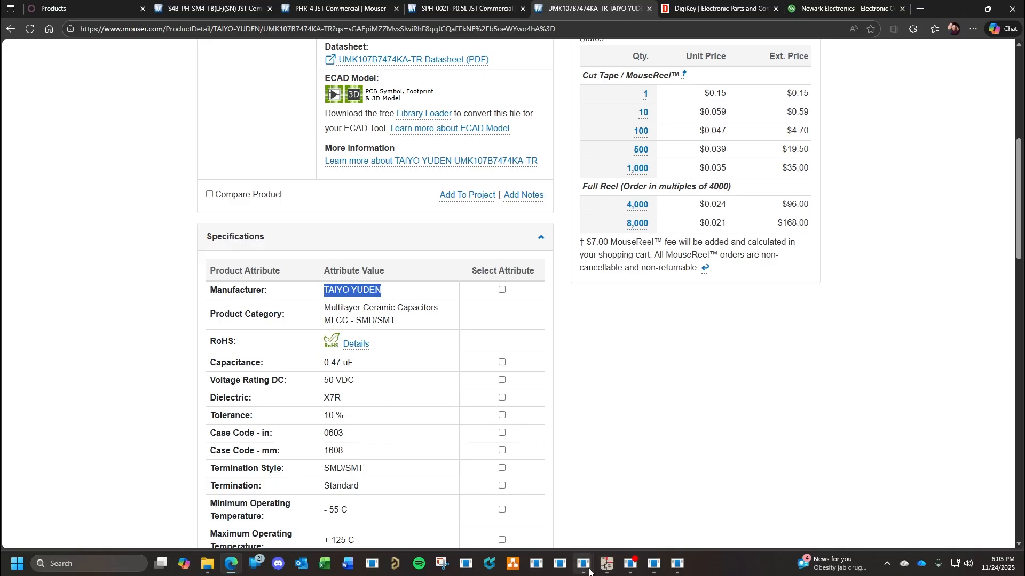
mouse_move(589, 572)
click(608, 468)
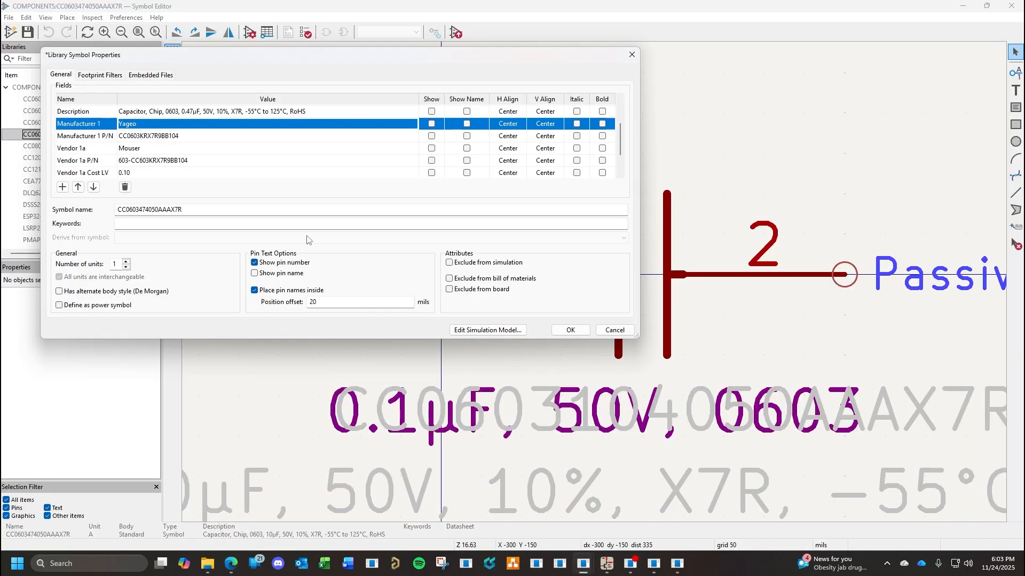
click(170, 126)
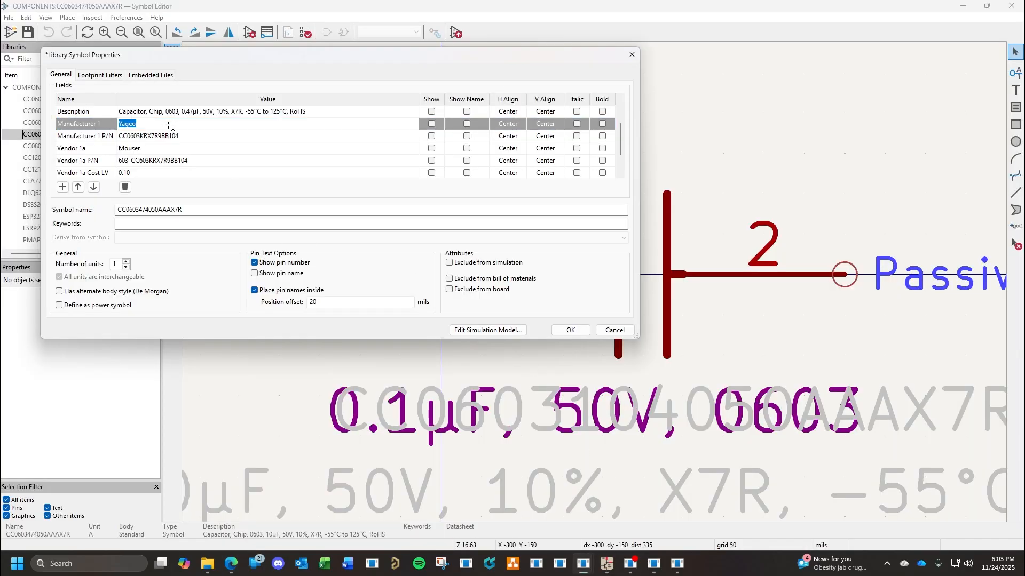
key(ctrl+v)
Copy the manufacturer part number UMK107B7474KA-TR from the Mouser page into the symbol's Manufacturer 1 P/N field.
click(231, 563)
scroll(422, 280, up, 7)
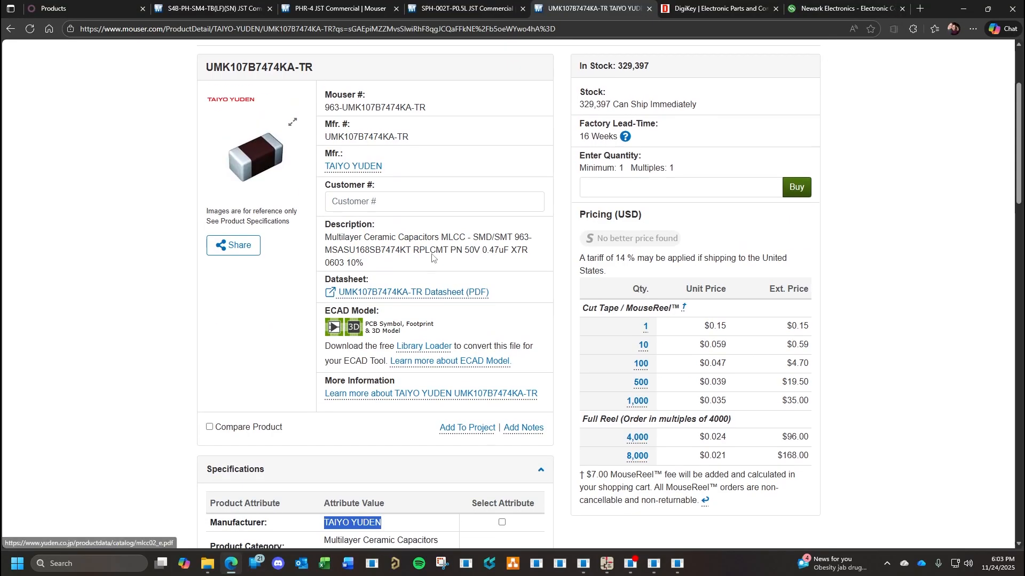
drag(408, 277, 327, 278)
key(ctrl+c)
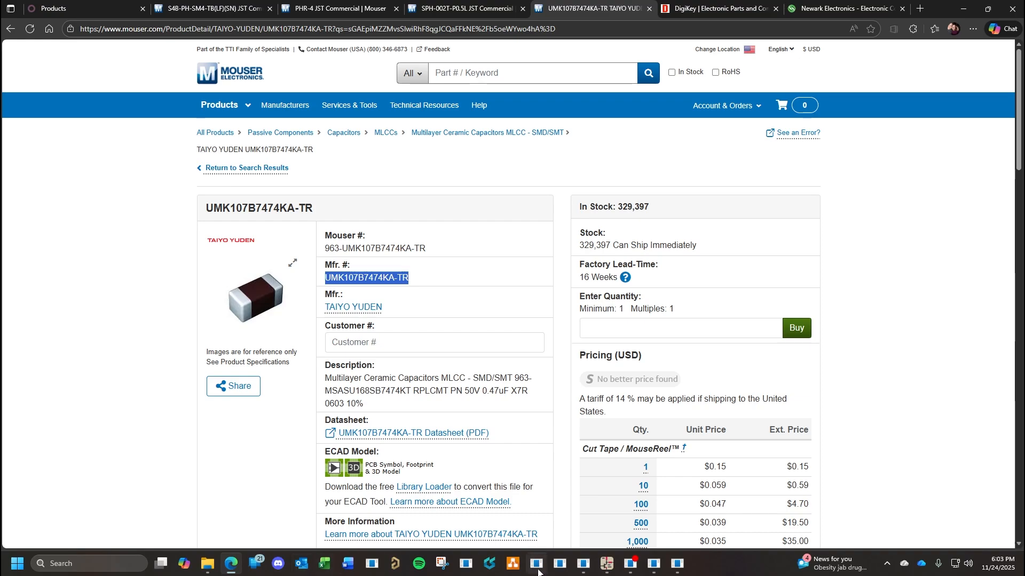
mouse_move(592, 571)
click(592, 502)
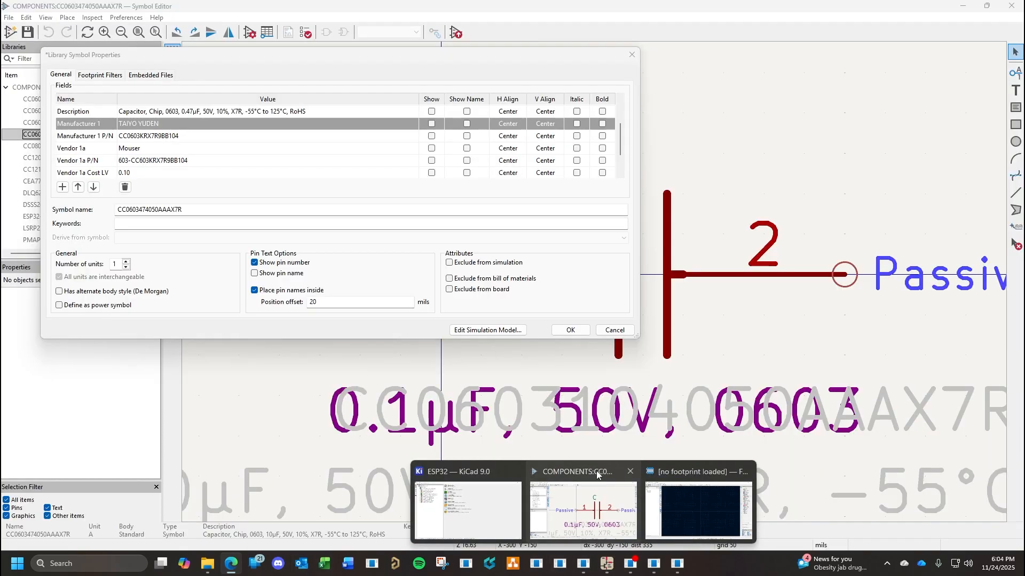
click(200, 137)
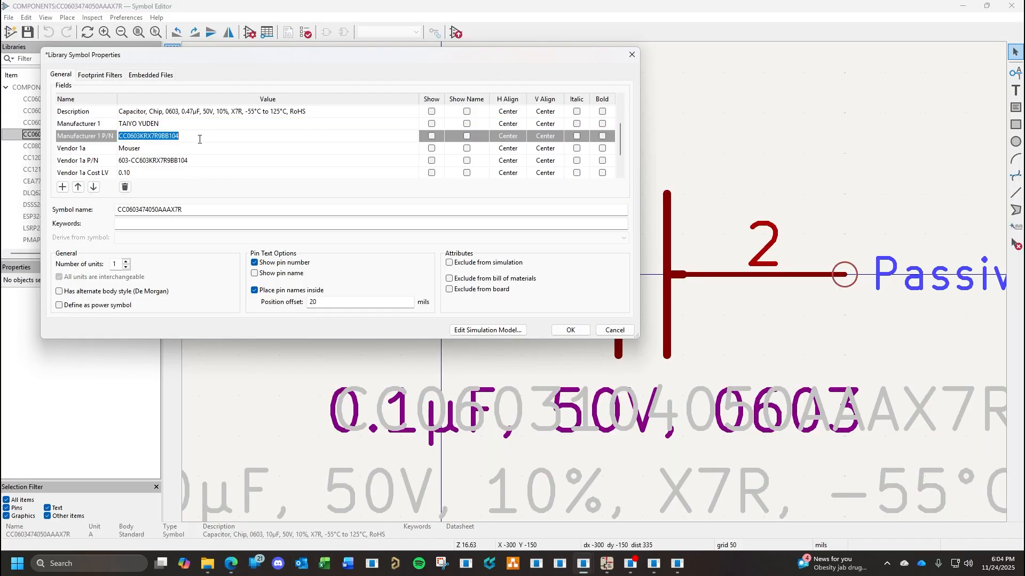
key(ctrl+v)
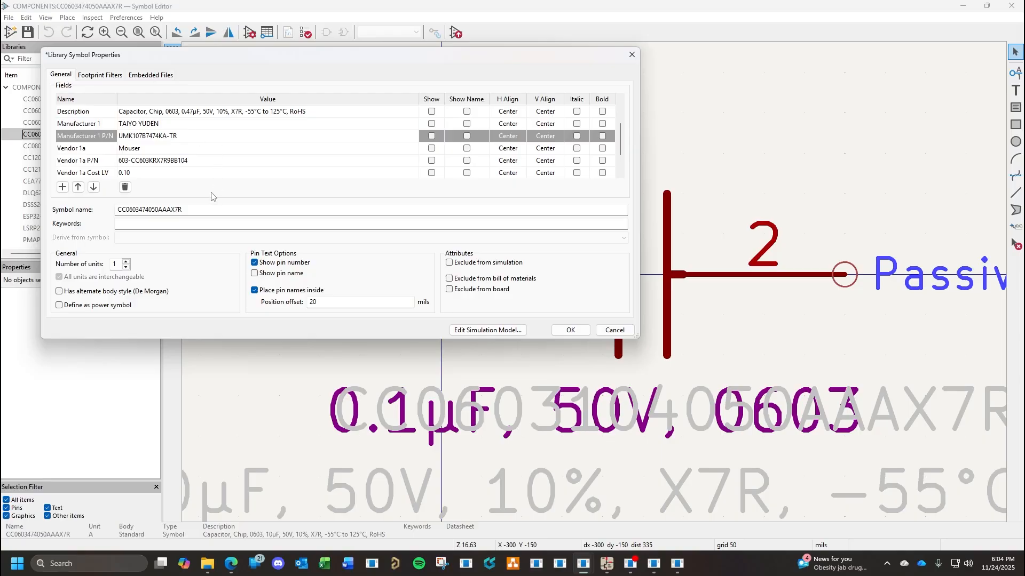
Switch to the Mouser product page and copy the Mouser part number 963-UMK107B7474KA-TR.
click(231, 564)
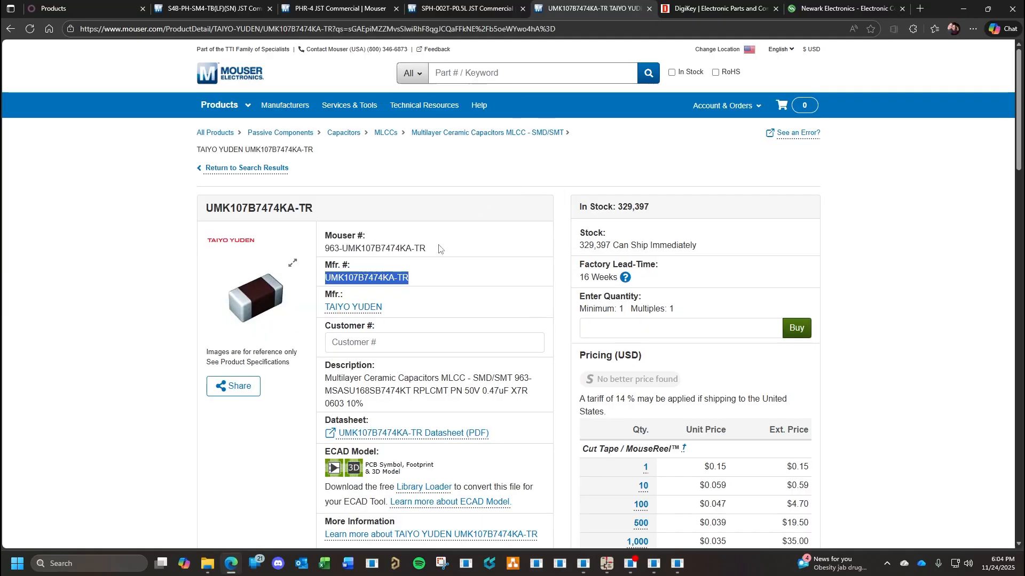
drag(427, 250, 325, 255)
key(ctrl+c)
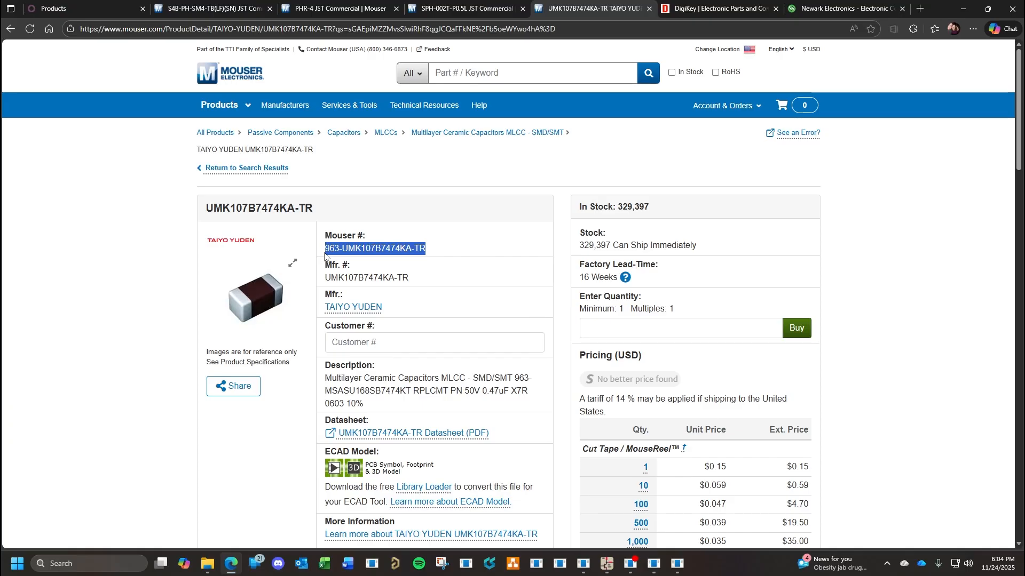
Set the symbol's Vendor 1a Cost LV to 0.15 and Cost HV to 0.035, and paste 963-UMK107B7474KA-TR into Vendor 1a P/N.
scroll(726, 458, down, 2)
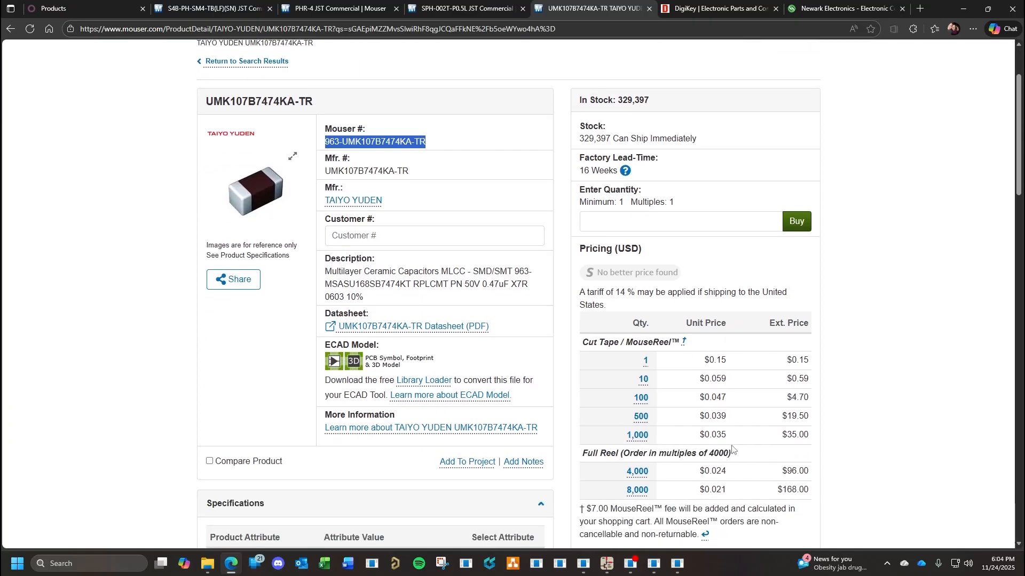
click(238, 566)
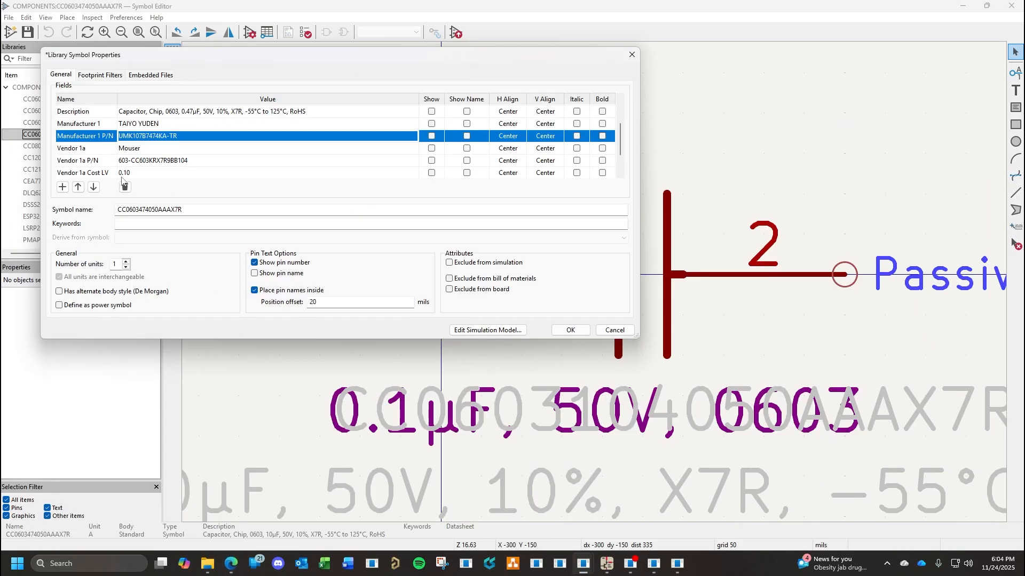
click(154, 173)
text(0.)
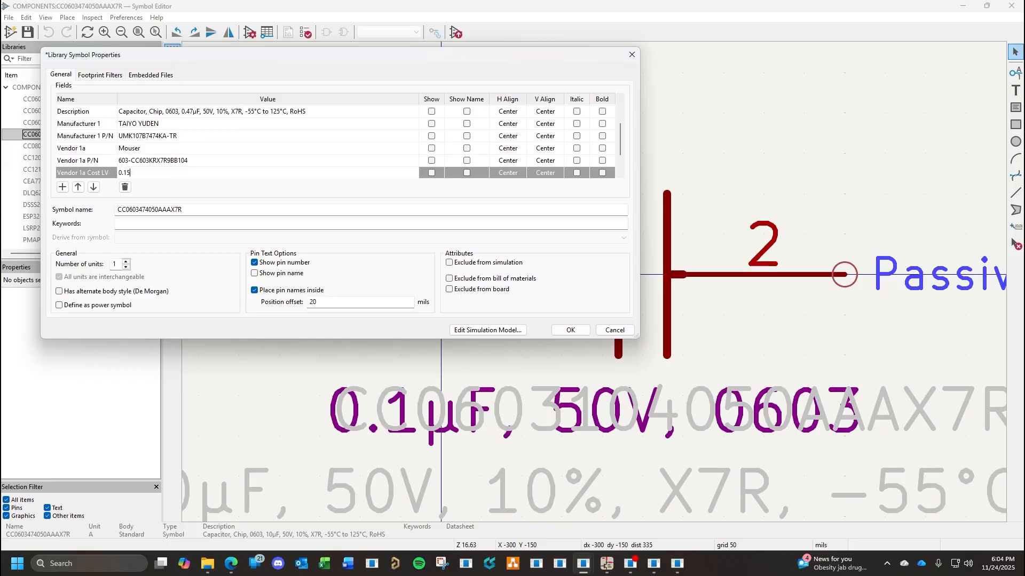
text(15)
scroll(159, 172, down, 1)
click(143, 158)
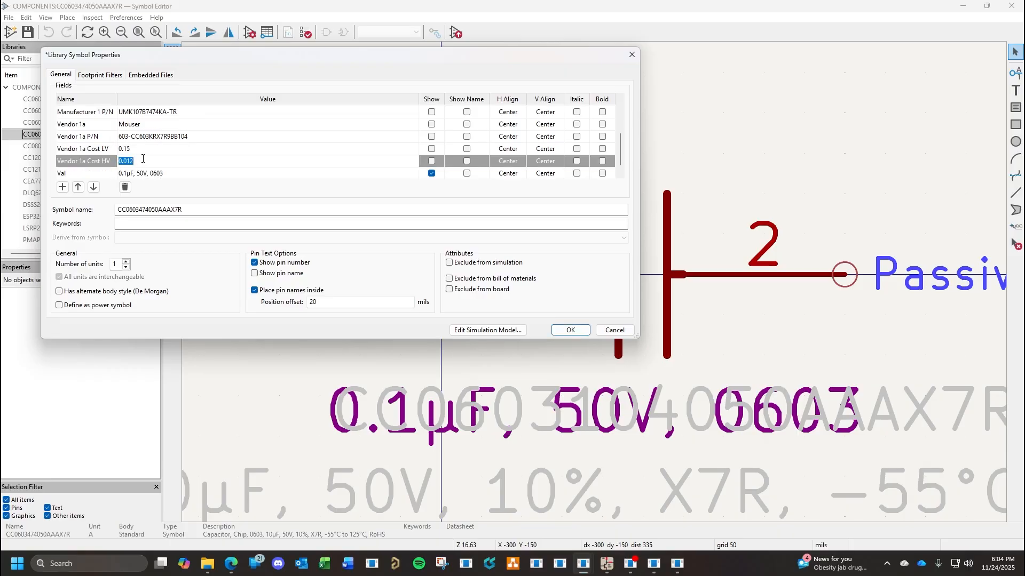
text(0.)
click(200, 136)
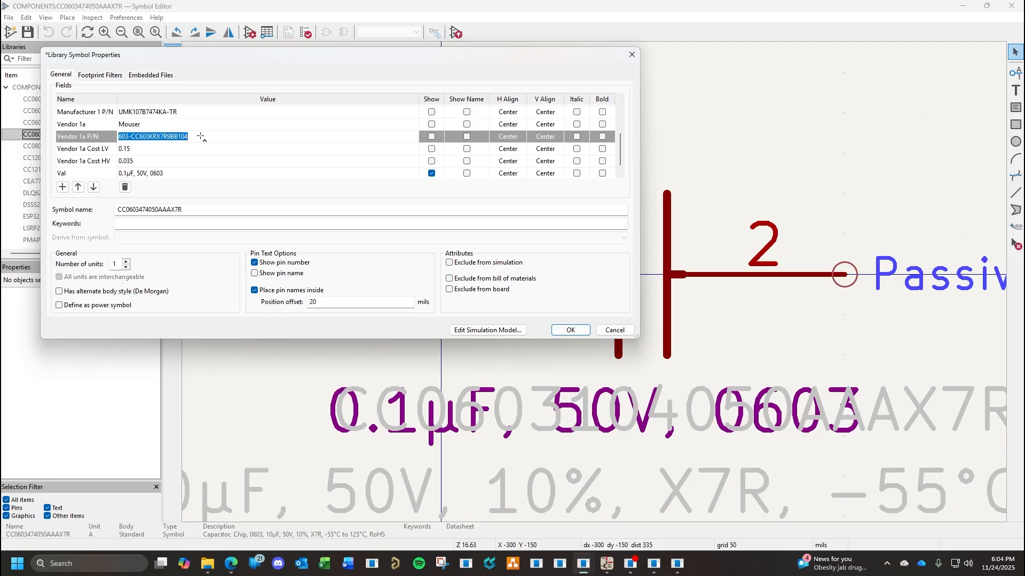
key(ctrl+v)
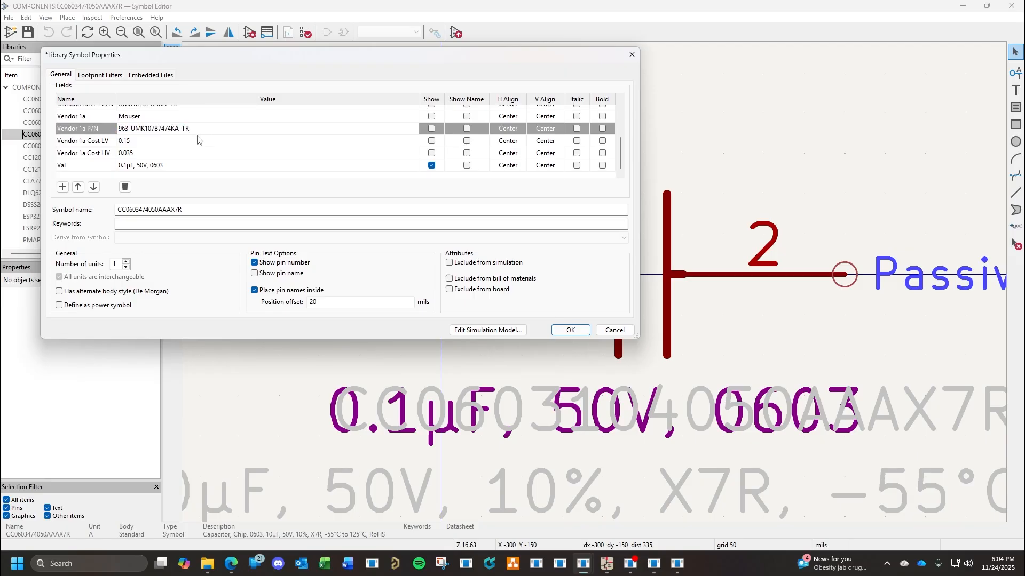
Change the symbol's Val field to 0.47µF, 50V, 0603 and enlarge the properties dialog to show all fields.
click(127, 169)
click(127, 169)
key(BackSpace)
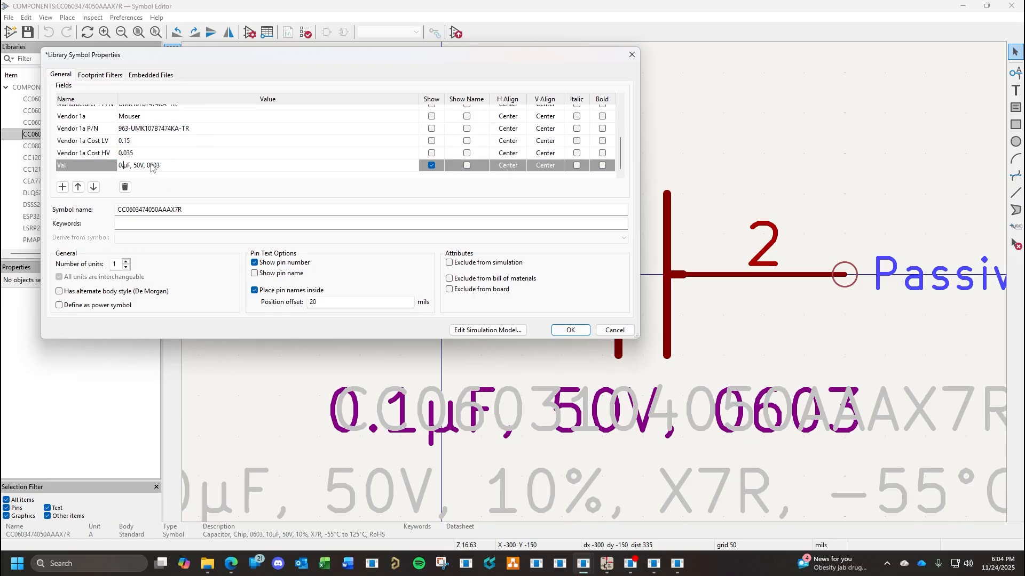
text(47)
drag(428, 339, 428, 475)
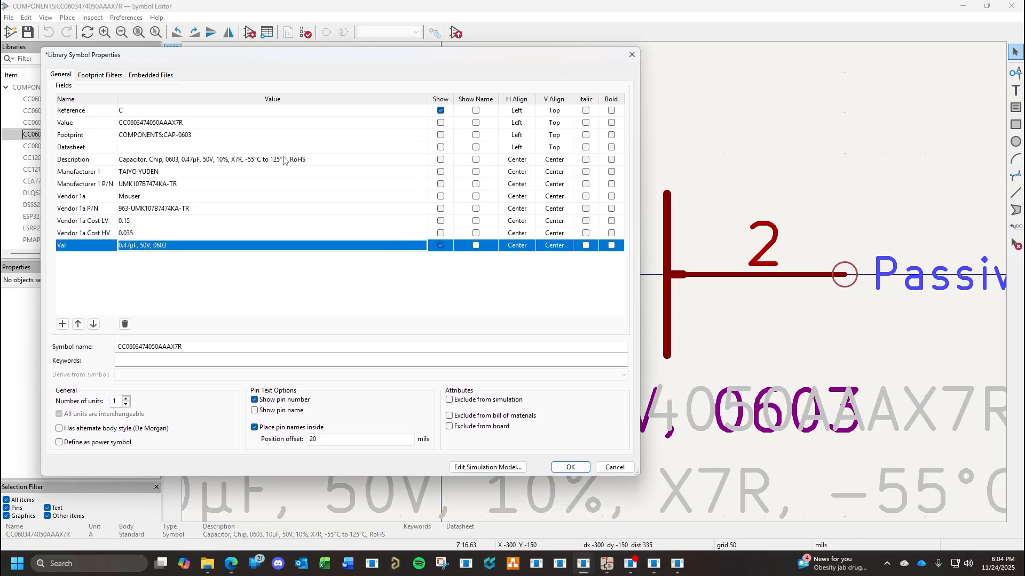
click(192, 122)
key(ctrl+c)
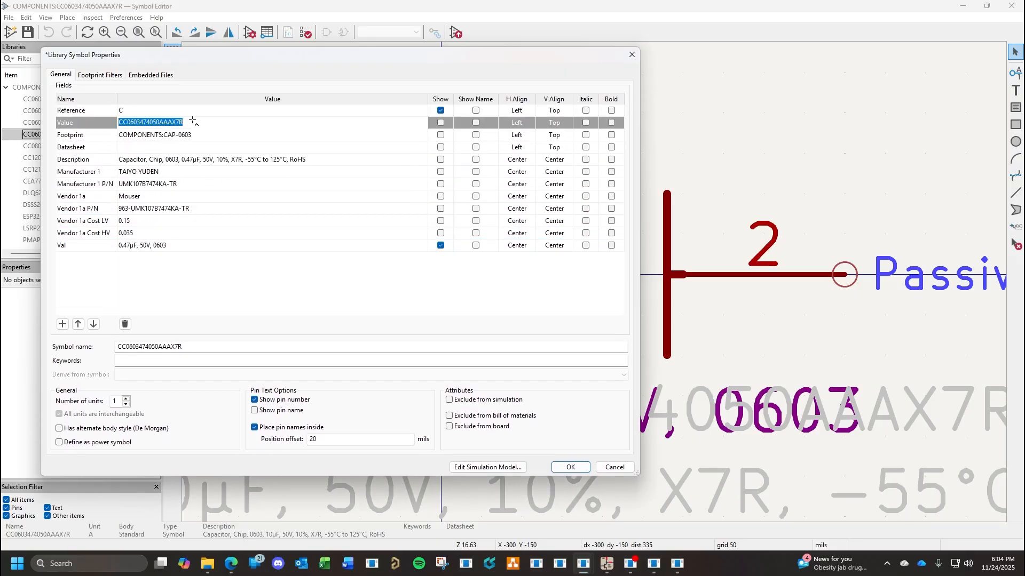
click(230, 564)
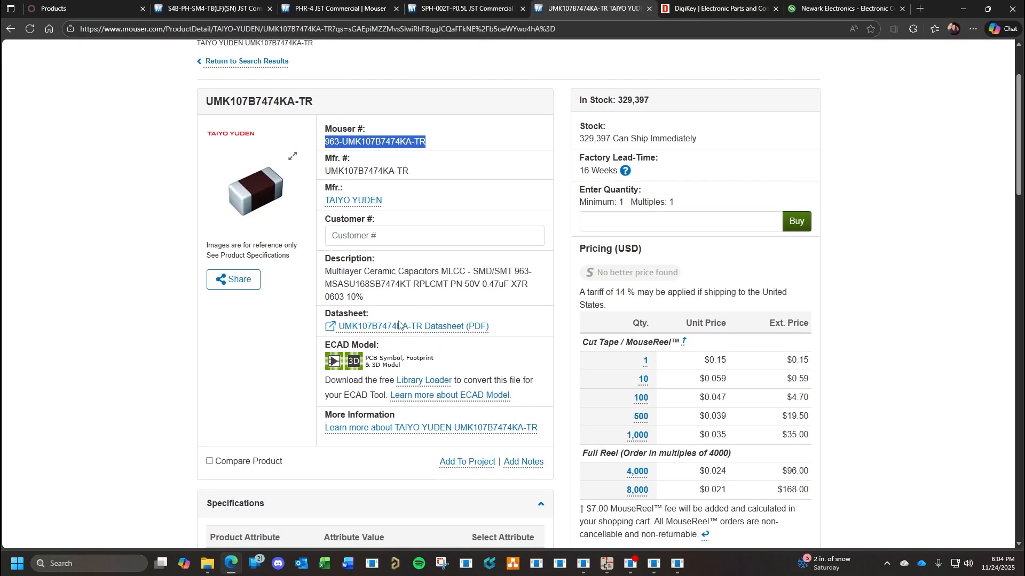
click(85, 9)
click(36, 79)
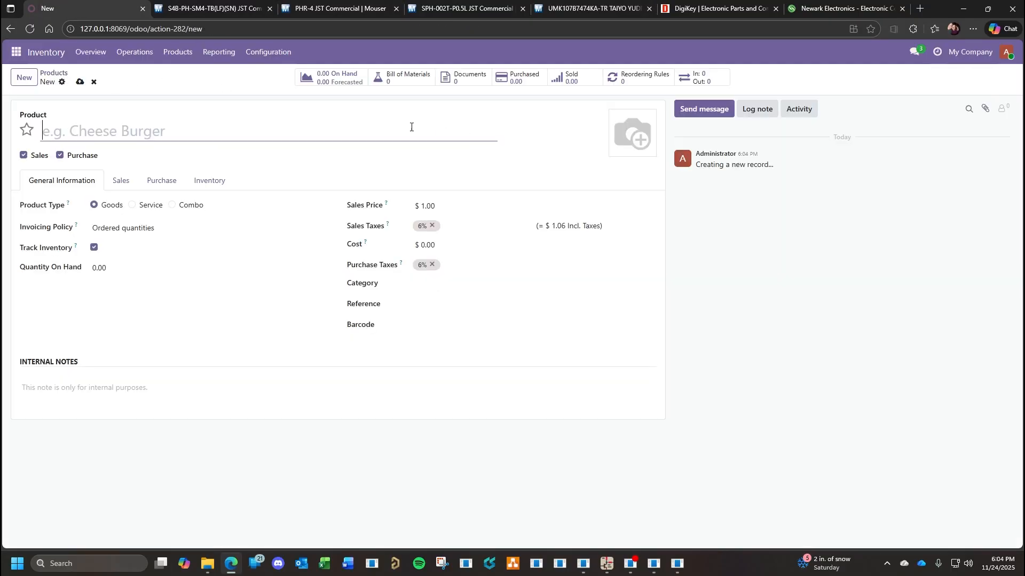
key(ctrl+v)
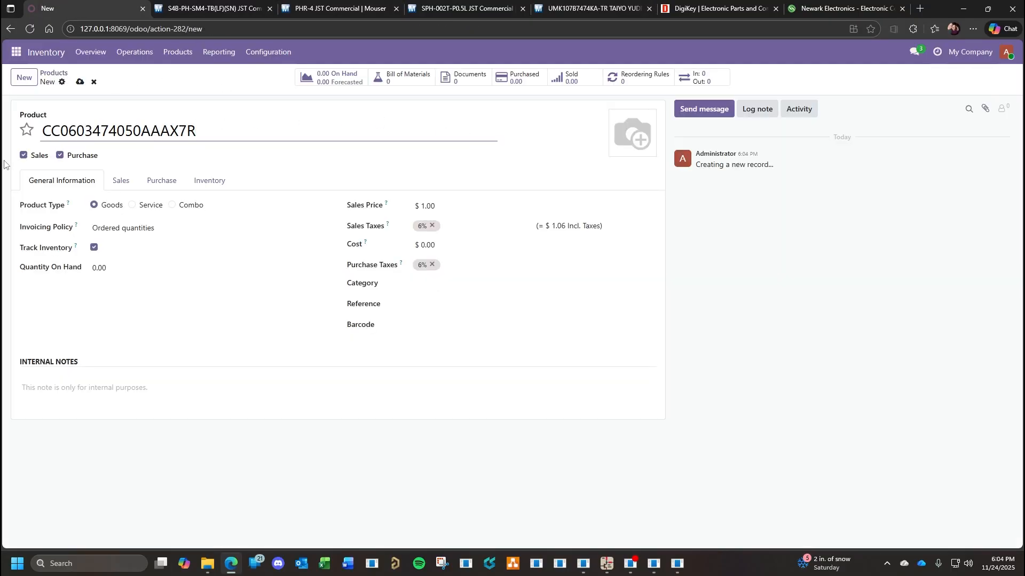
Turn off Sales for the product and clear its sales price and 6% sales tax.
click(24, 155)
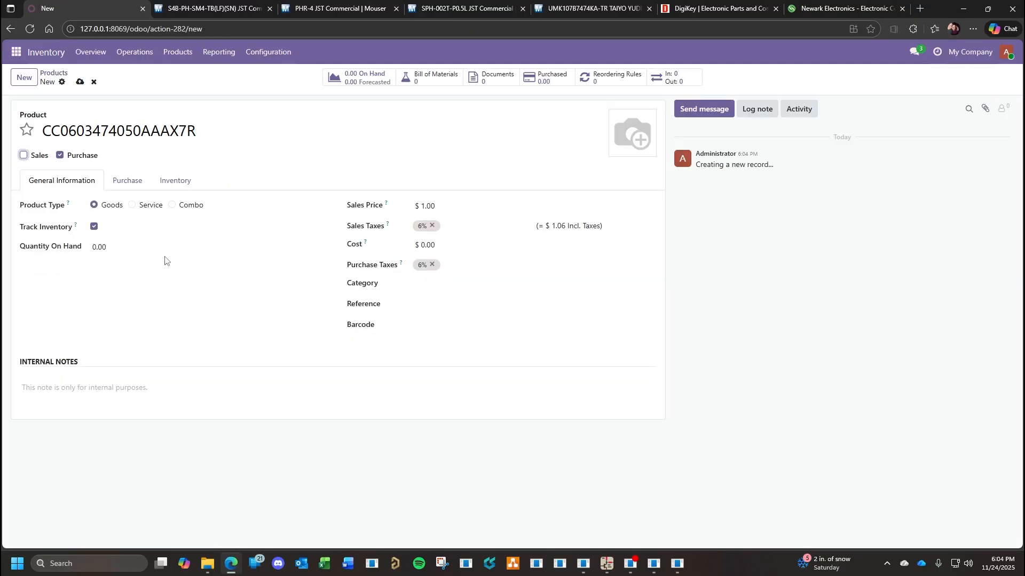
click(438, 206)
key(BackSpace)
click(432, 226)
Check the single-unit price on the Mouser page and set the product's cost to $0.15.
click(428, 245)
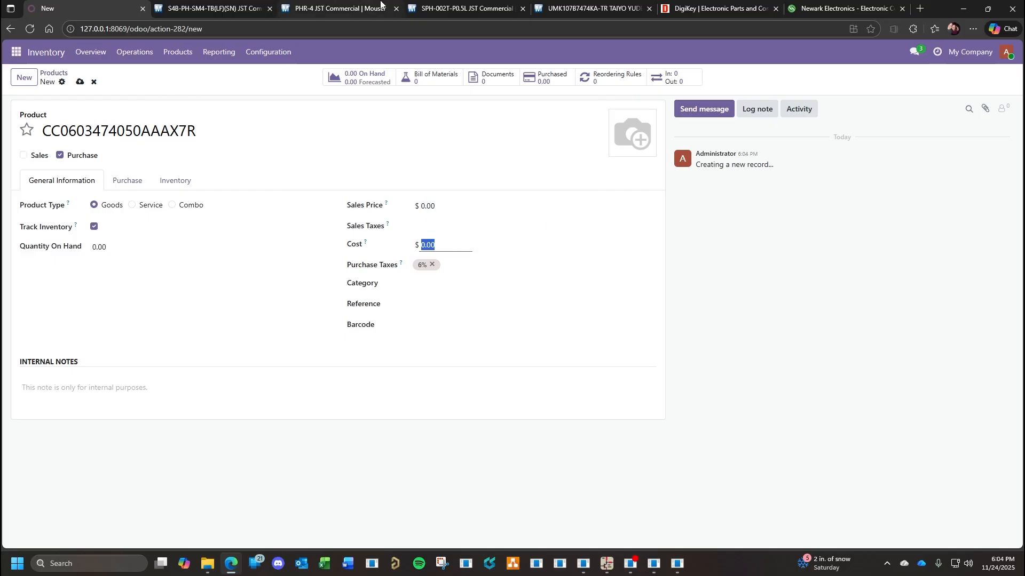
click(588, 7)
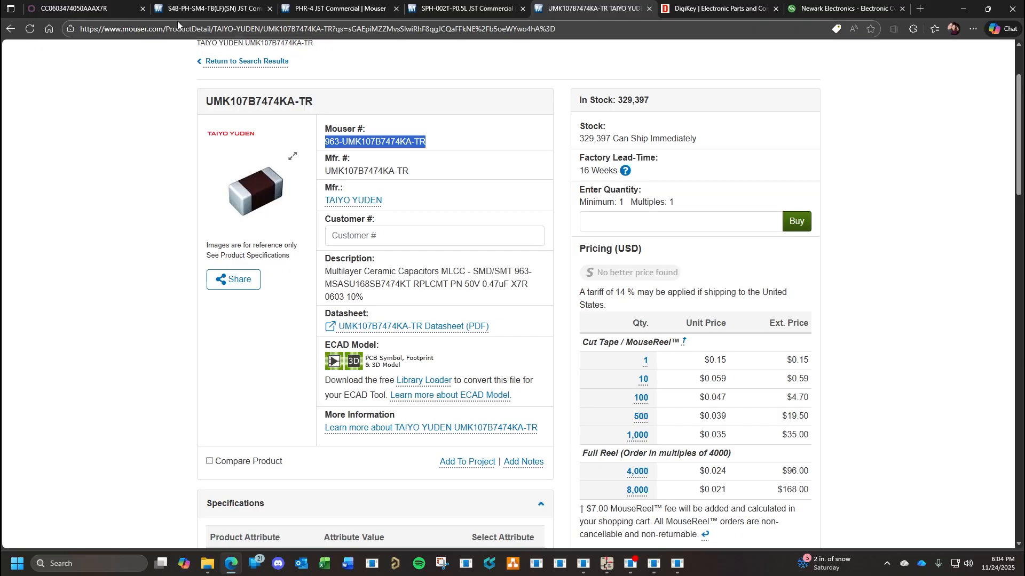
click(84, 10)
text(0.15)
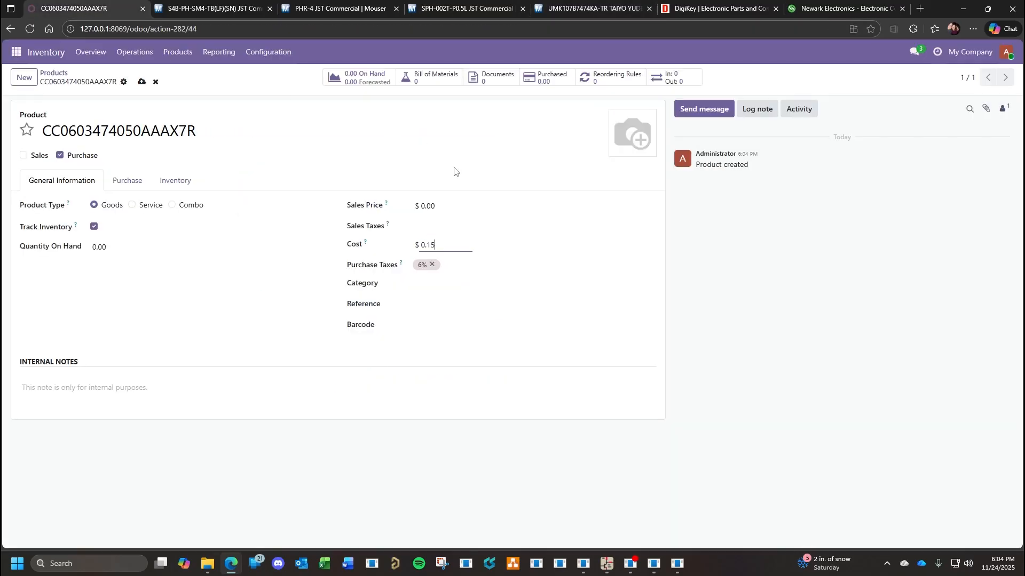
Remove the product's 6% purchase tax and assign it to the Goods / Capacitors category.
click(431, 264)
click(442, 283)
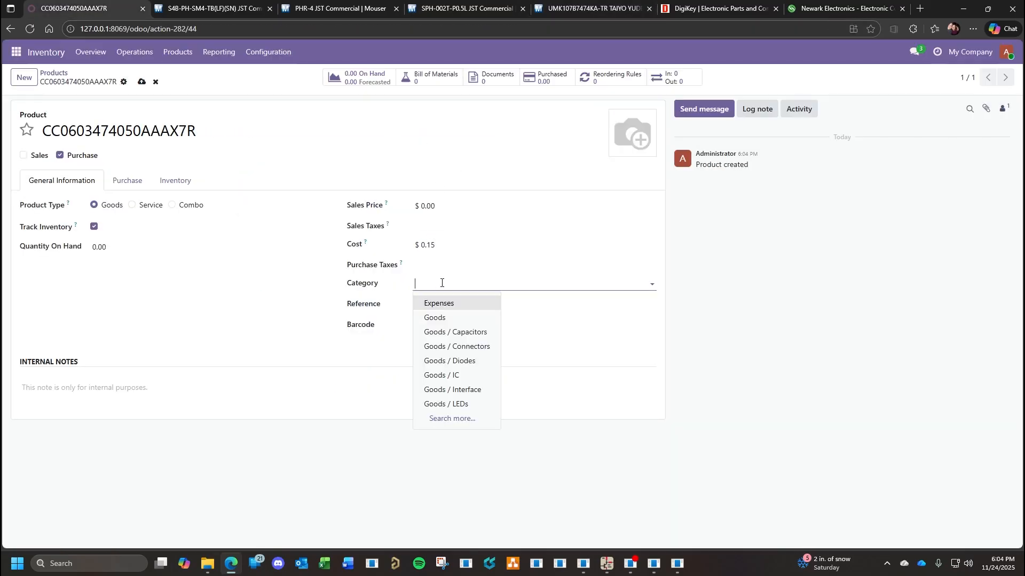
click(456, 332)
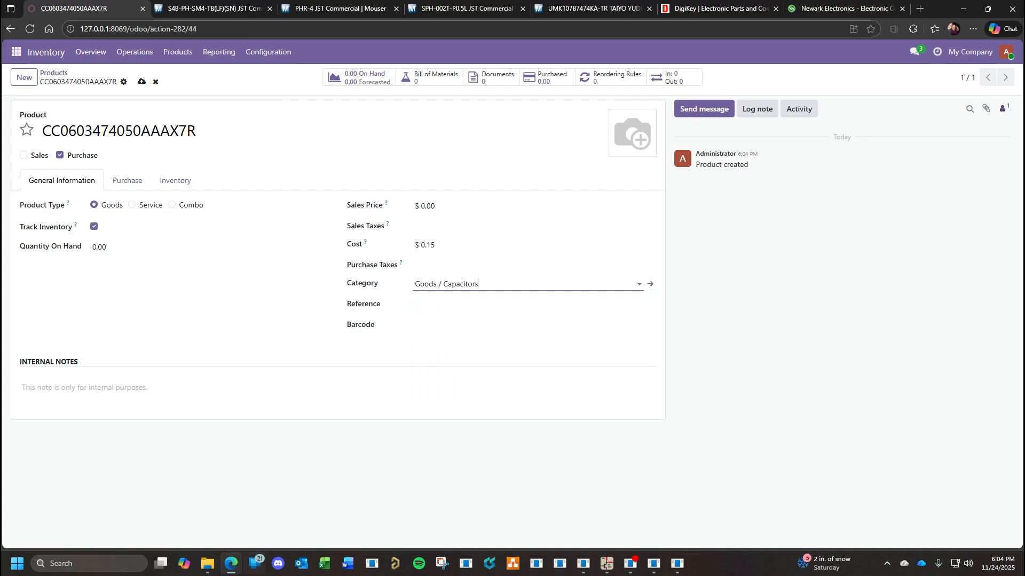
Copy the full Description text from the KiCad symbol's properties into the Odoo product's Reference field.
click(237, 564)
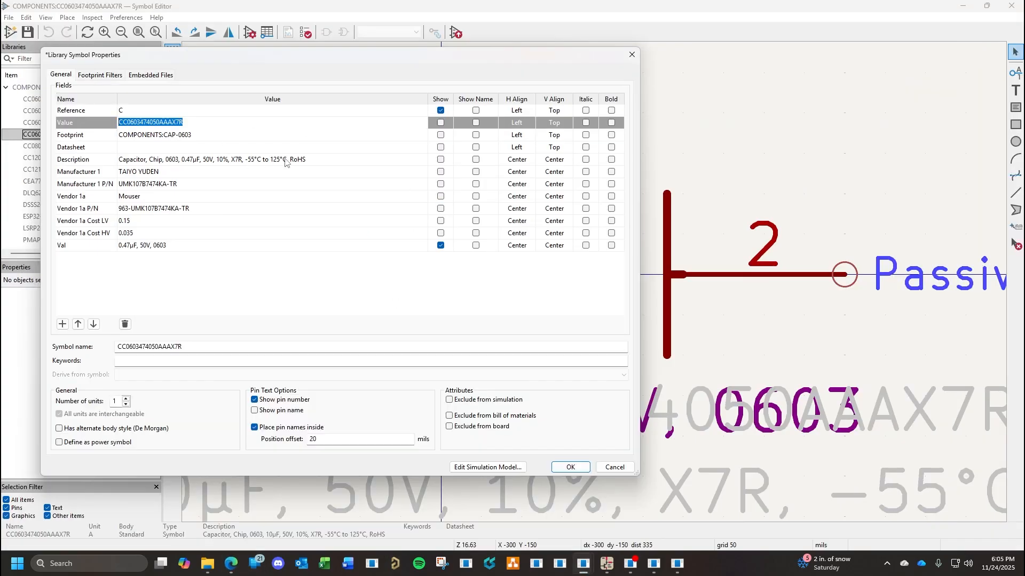
click(318, 161)
key(ctrl+c)
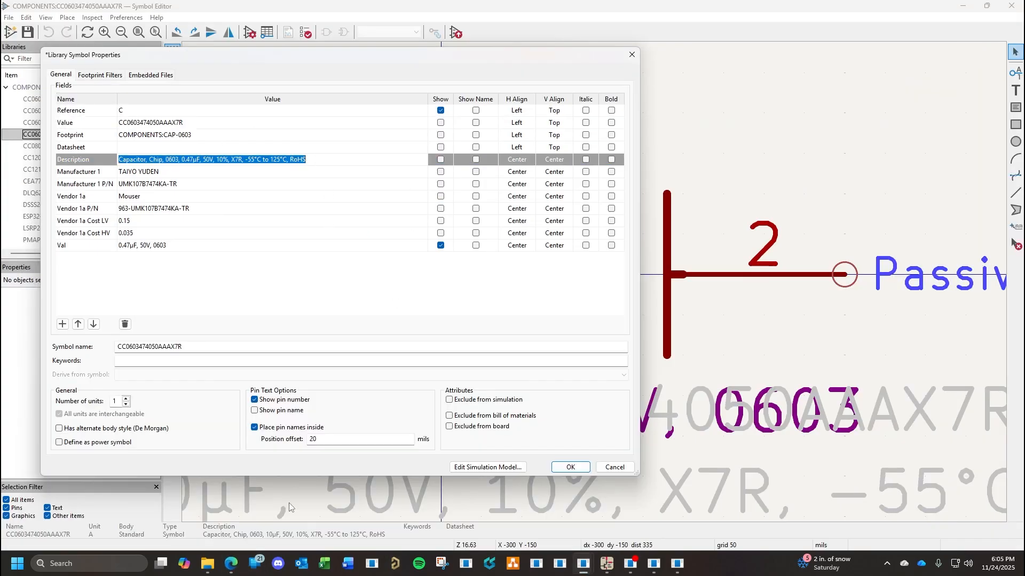
click(231, 564)
click(437, 304)
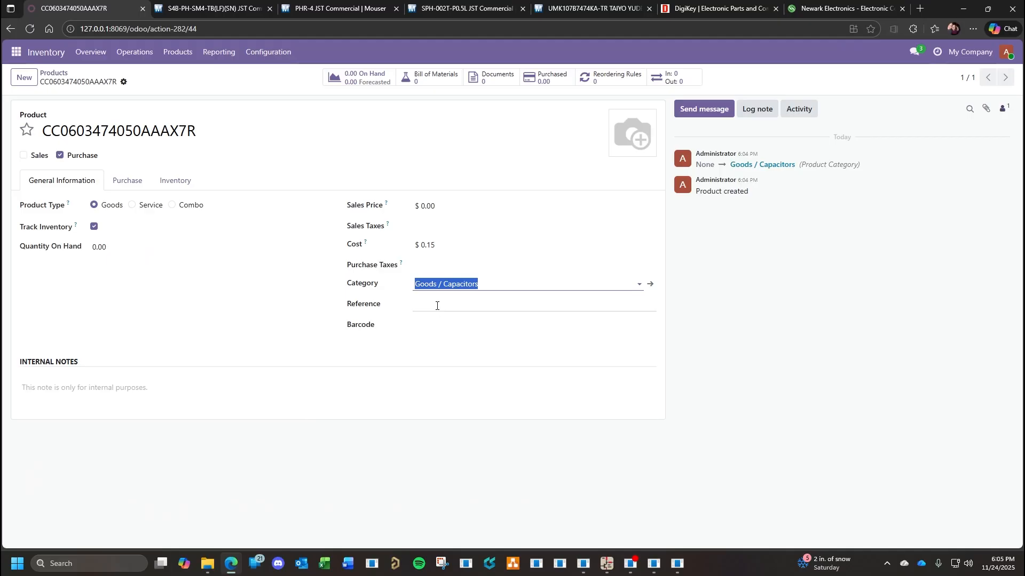
key(ctrl+v)
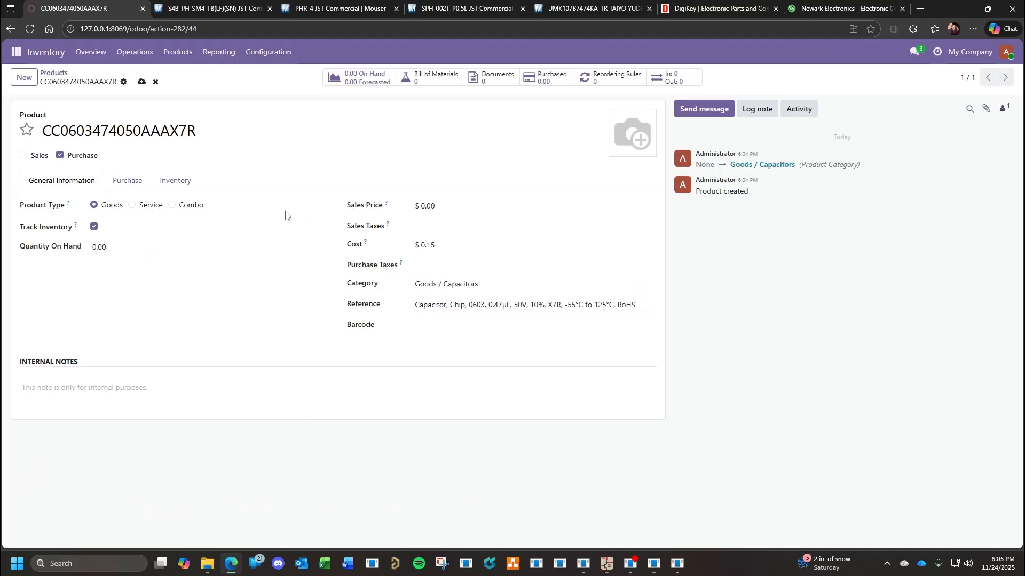
Add a purchase vendor line to the product with Mouser as the vendor.
click(124, 180)
click(54, 227)
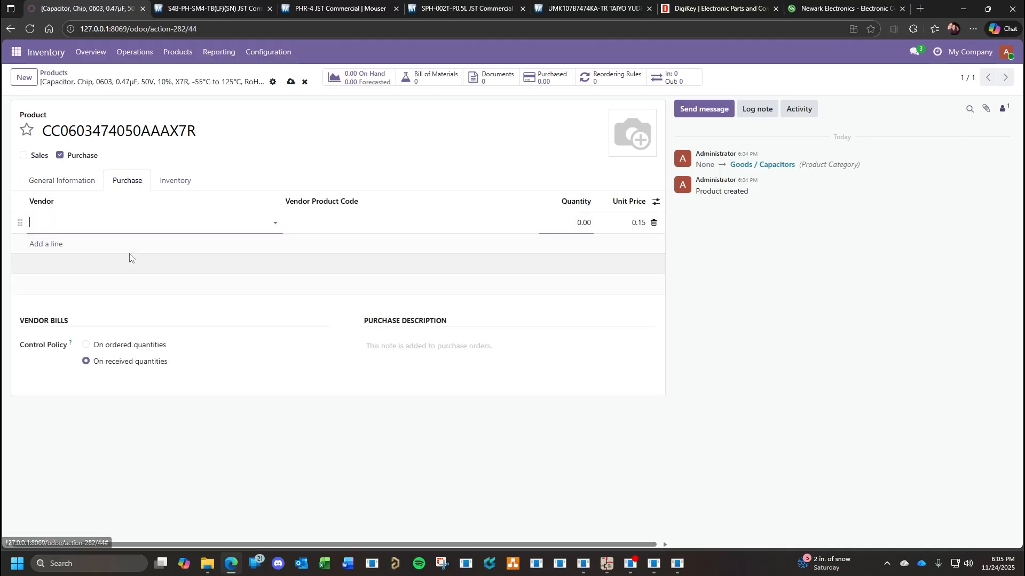
click(239, 226)
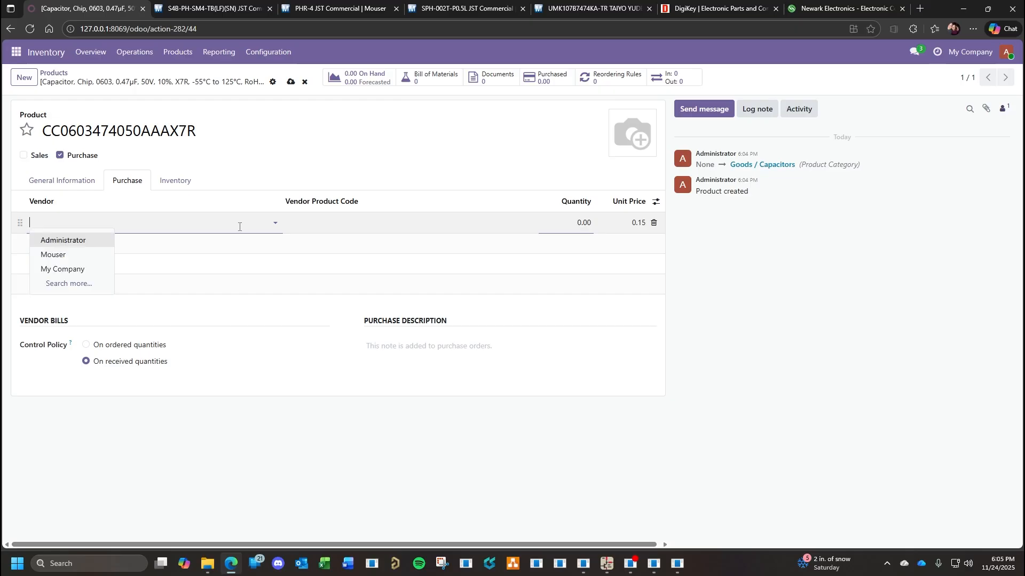
click(57, 254)
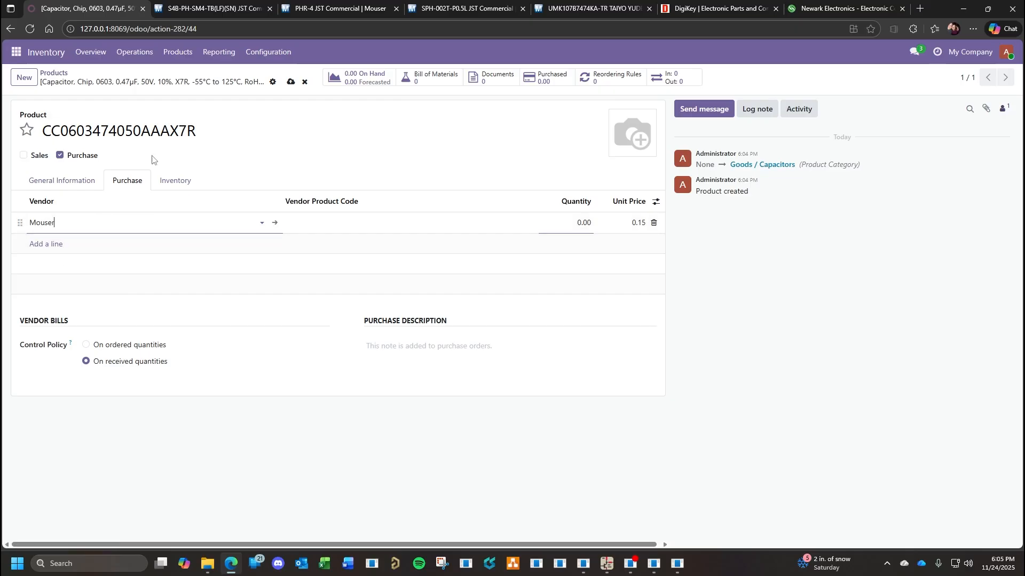
Copy the Mouser part number 963-UMK107B7474KA-TR from the product page into the Mouser line's Vendor Product Code.
click(610, 8)
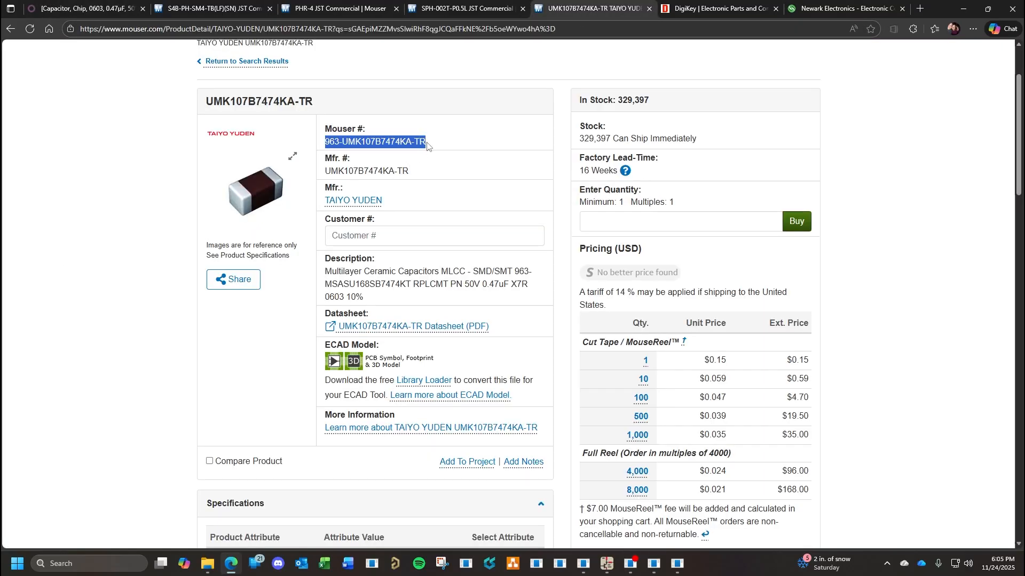
click(85, 8)
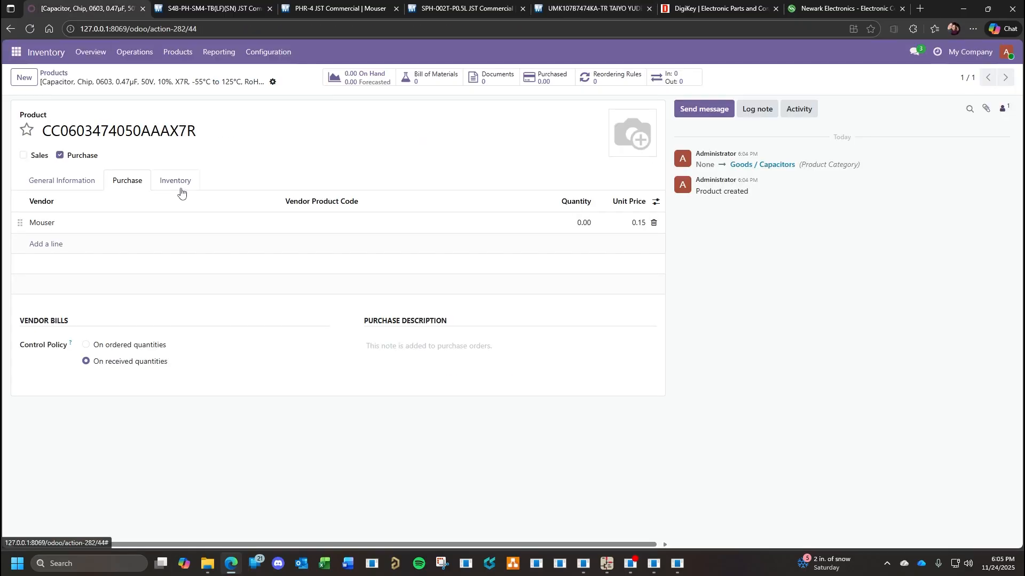
click(288, 226)
text(963-UMK107B7474KA-TR)
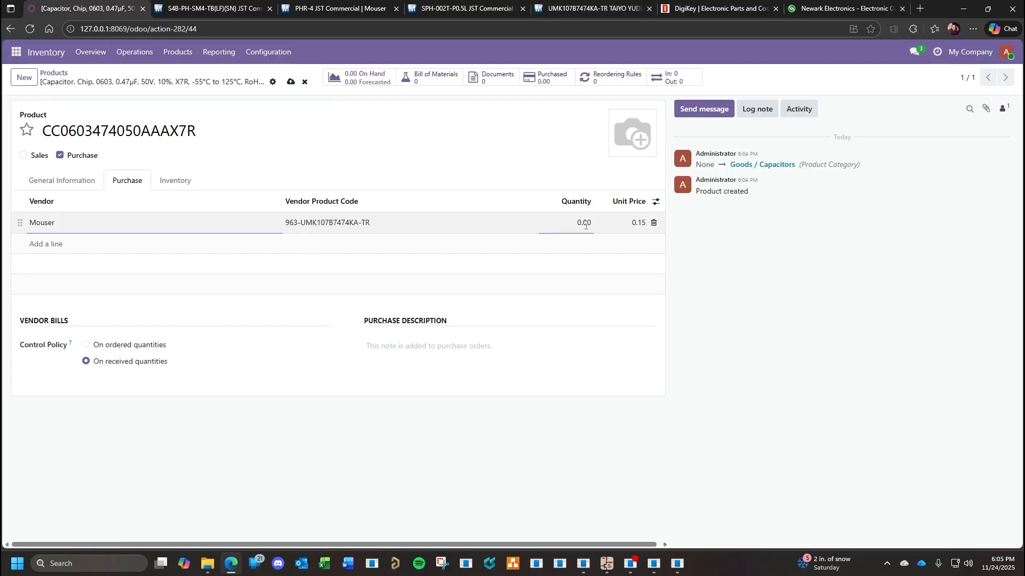
Set the Mouser vendor line's quantity to 1 and save the product.
click(586, 225)
text(1)
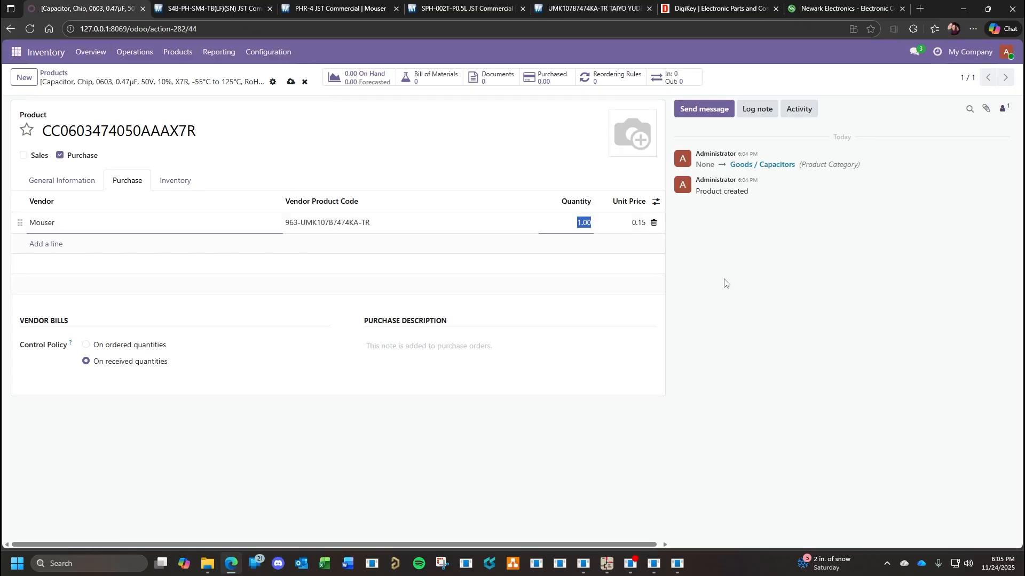
click(415, 183)
click(291, 82)
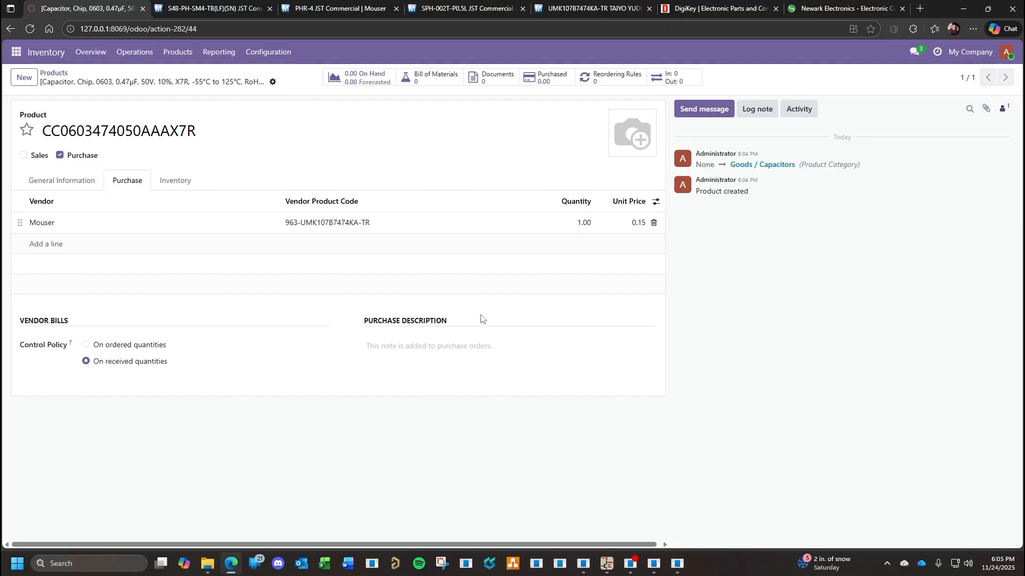
mouse_move(593, 563)
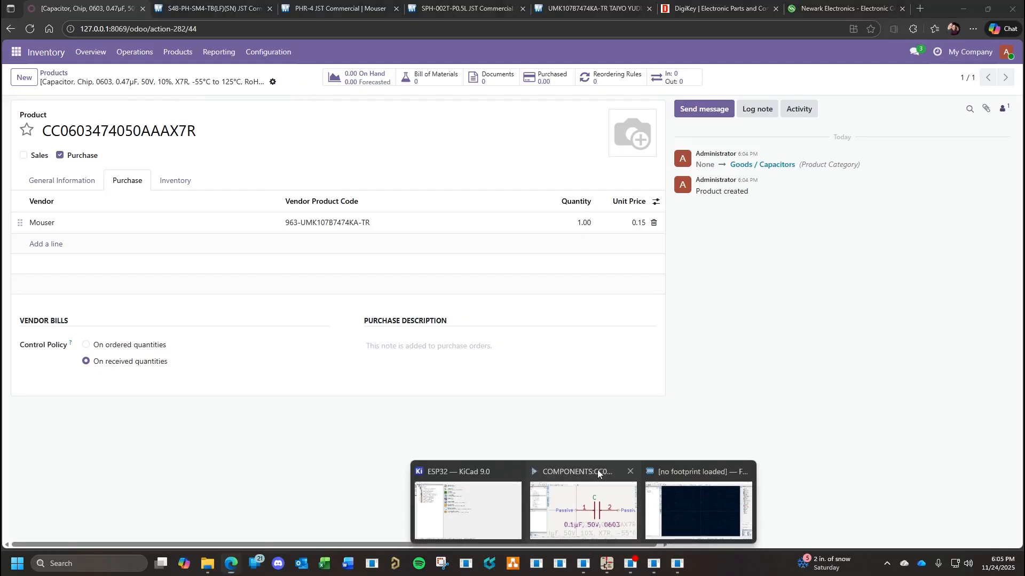
click(595, 515)
click(570, 467)
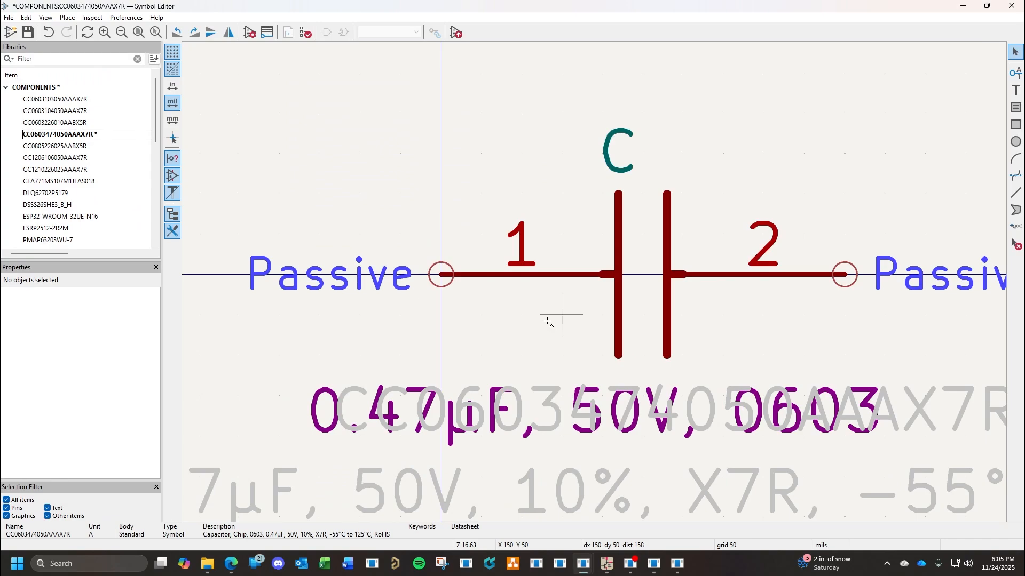
key(ctrl+s)
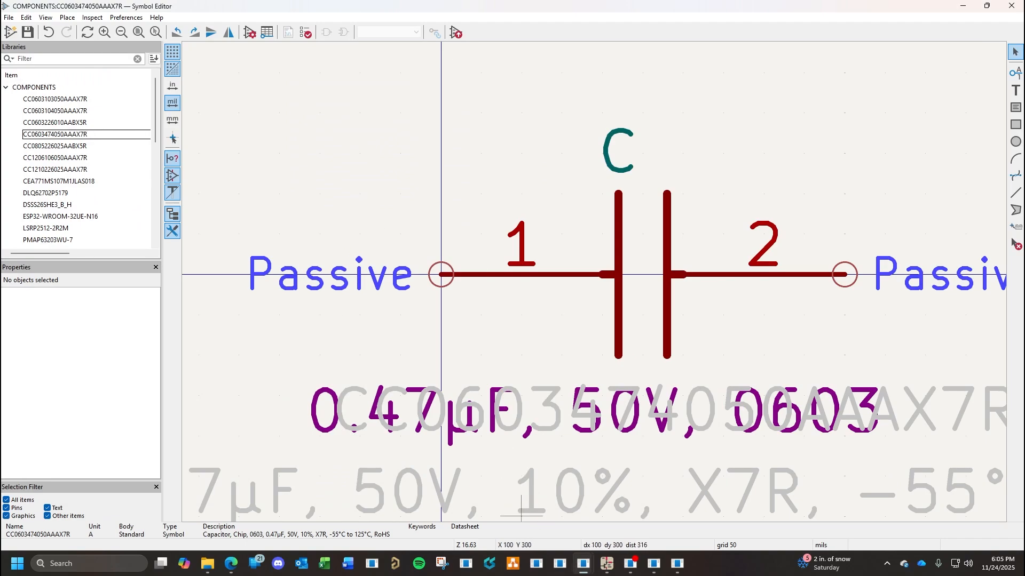
click(603, 566)
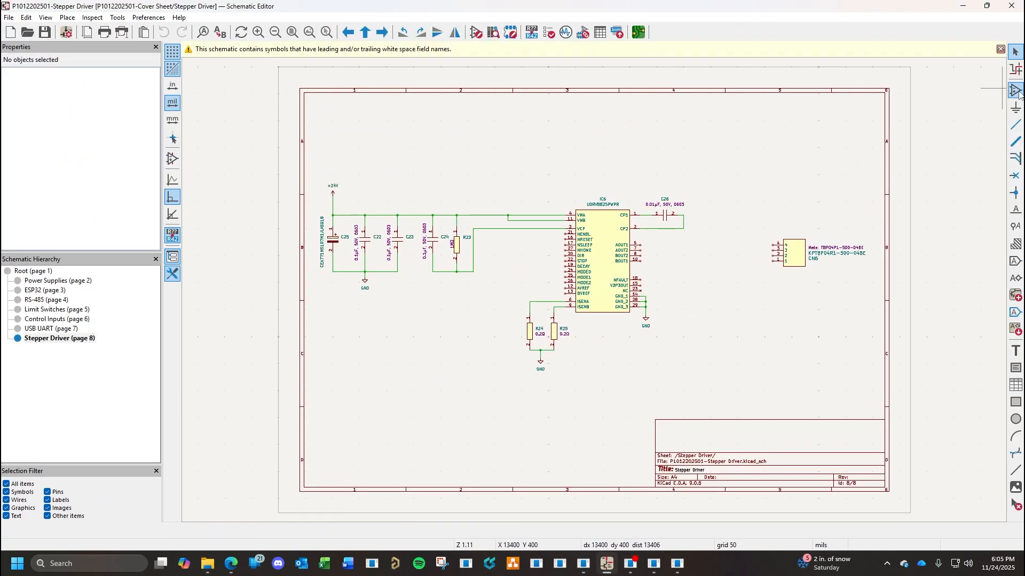
click(1000, 49)
click(1016, 92)
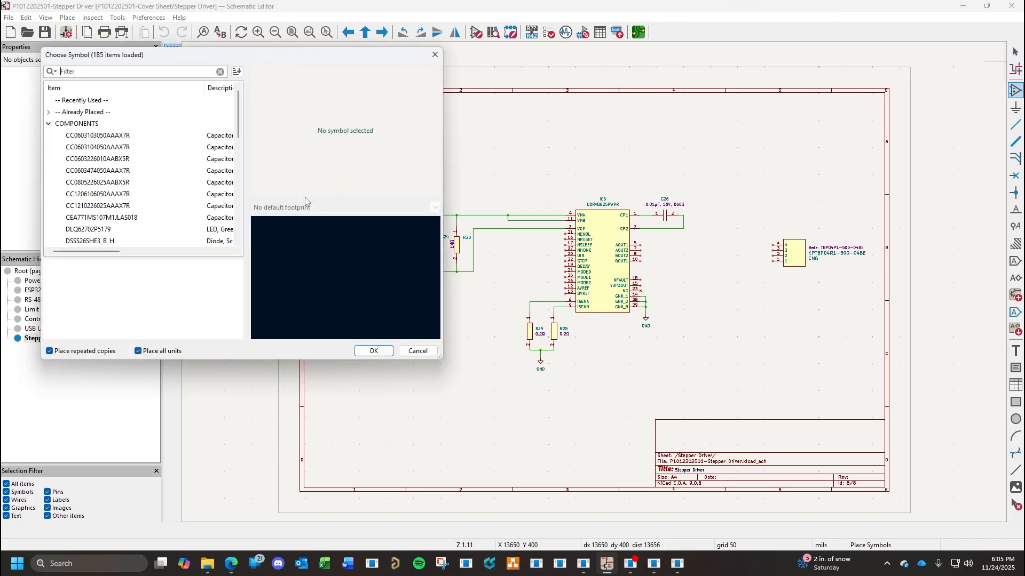
click(111, 171)
double_click(111, 171)
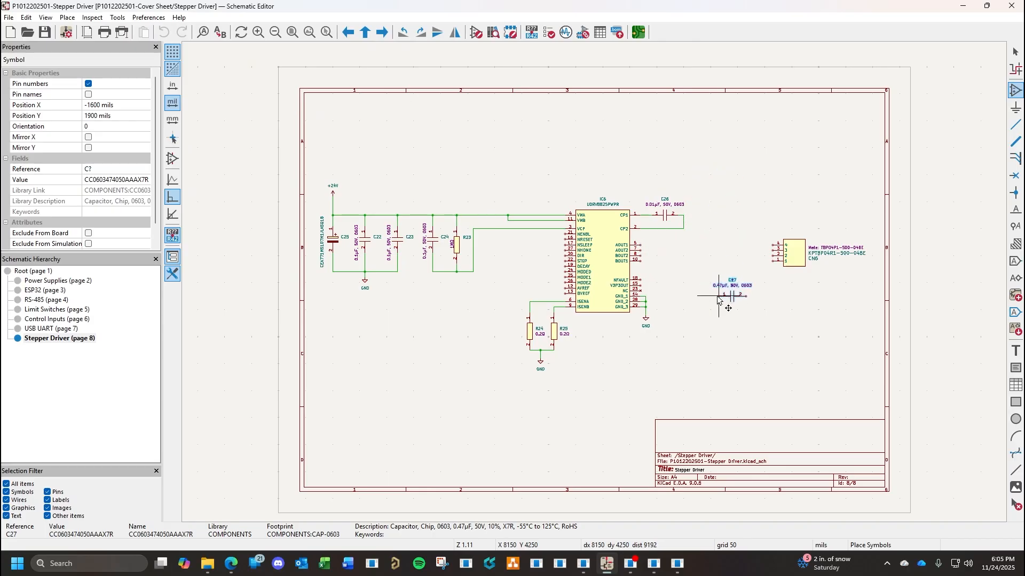
key(r)
key(r)
key(r)
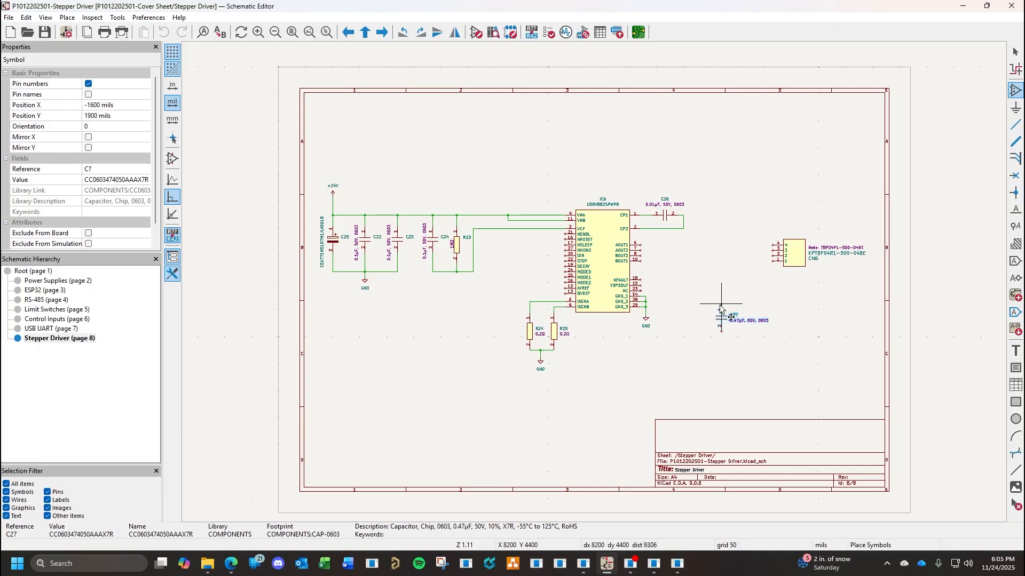
click(720, 308)
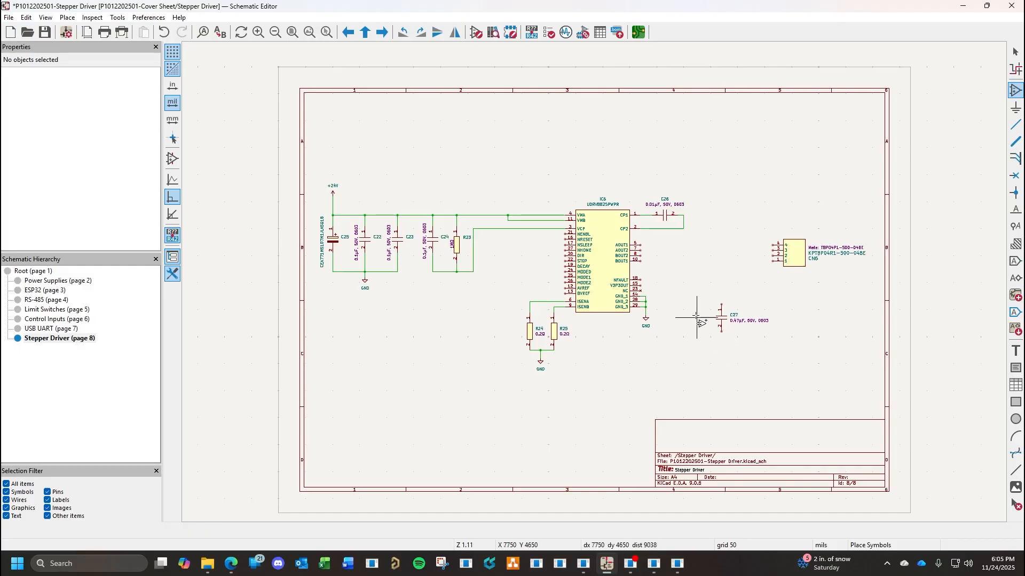
key(Escape)
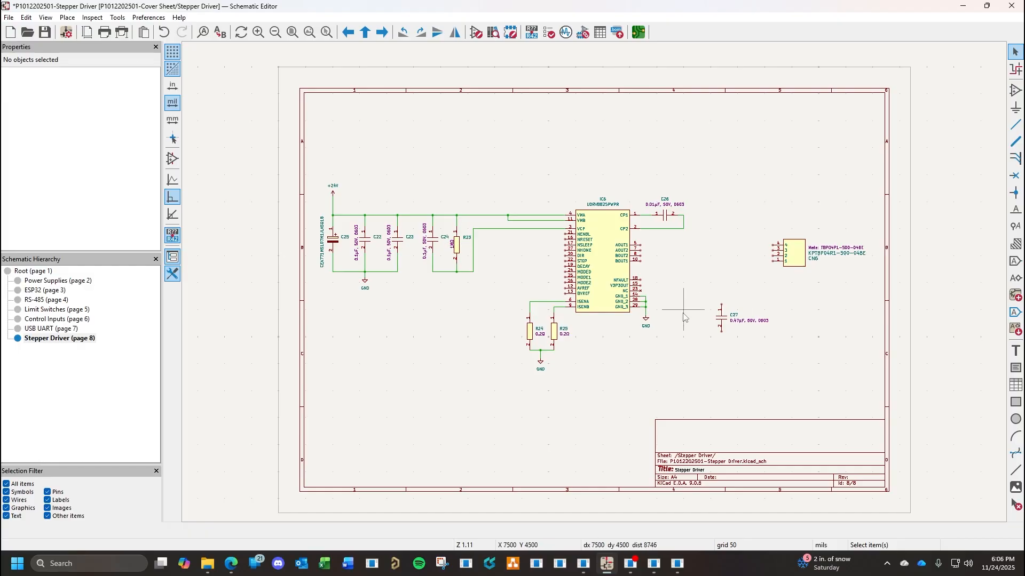
Wire IC6's V3P3OUT pin to pin 1 of the 0.47µF capacitor.
scroll(693, 302, up, 2)
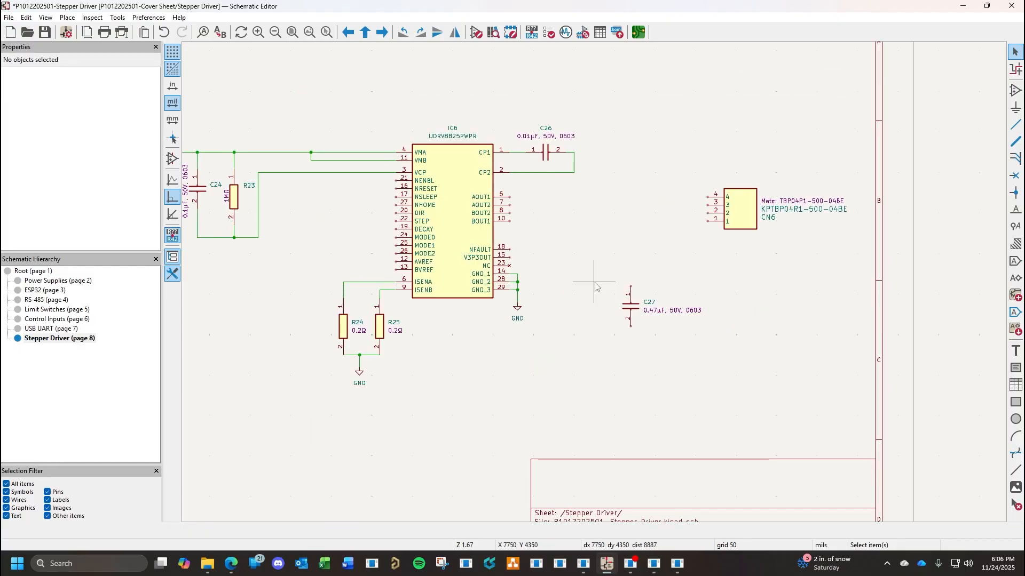
click(510, 257)
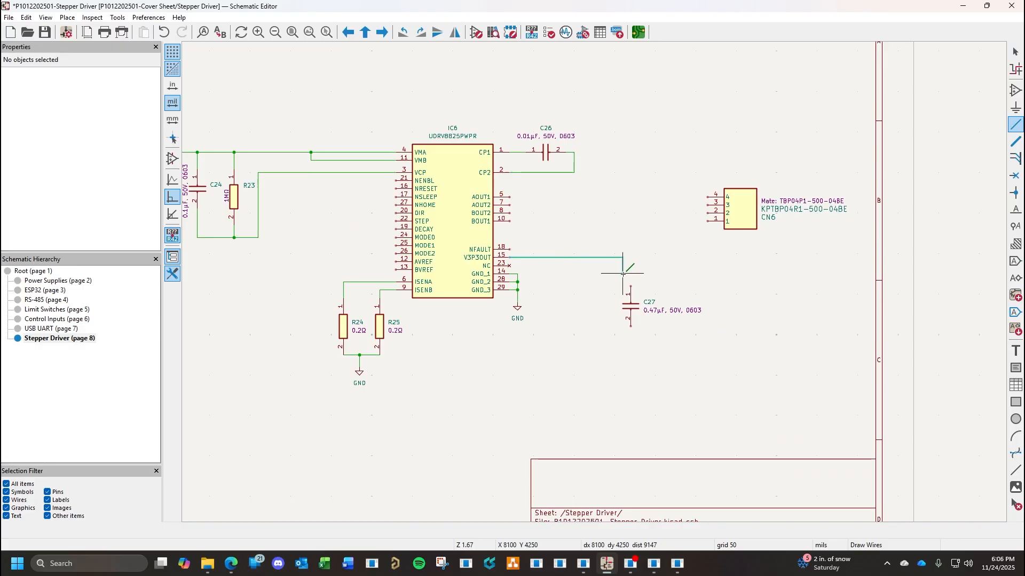
click(631, 287)
key(Escape)
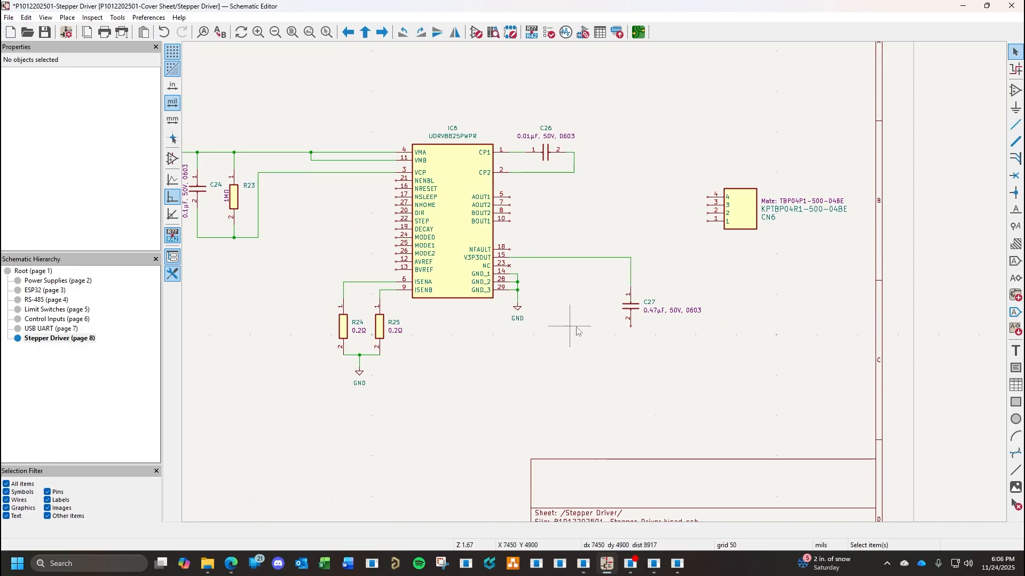
Move the 0.47µF capacitor up closer to the V3P3OUT wire and rotate its value text vertically along its left side.
click(633, 313)
key(Escape)
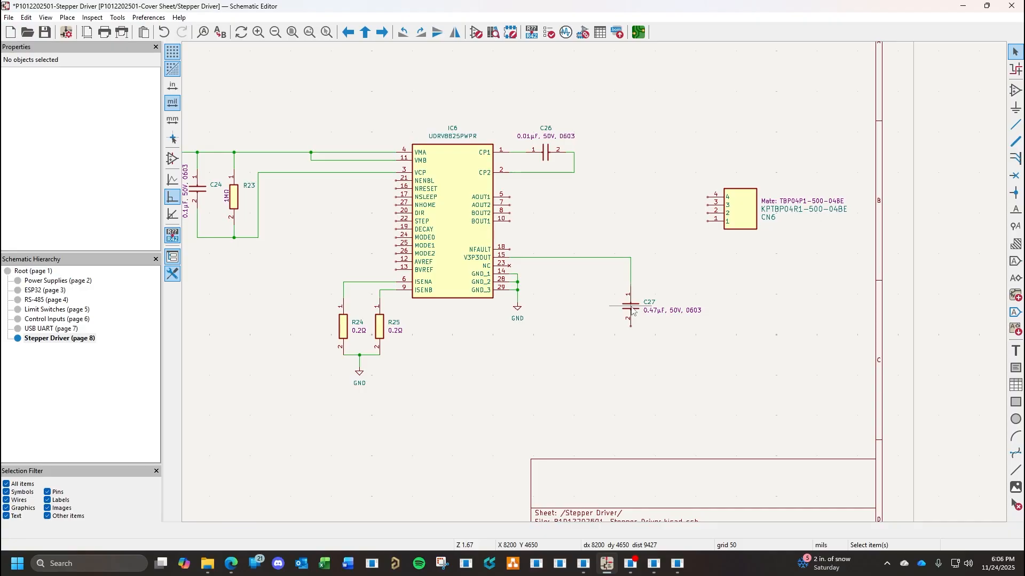
drag(632, 303, 617, 262)
click(667, 290)
key(r)
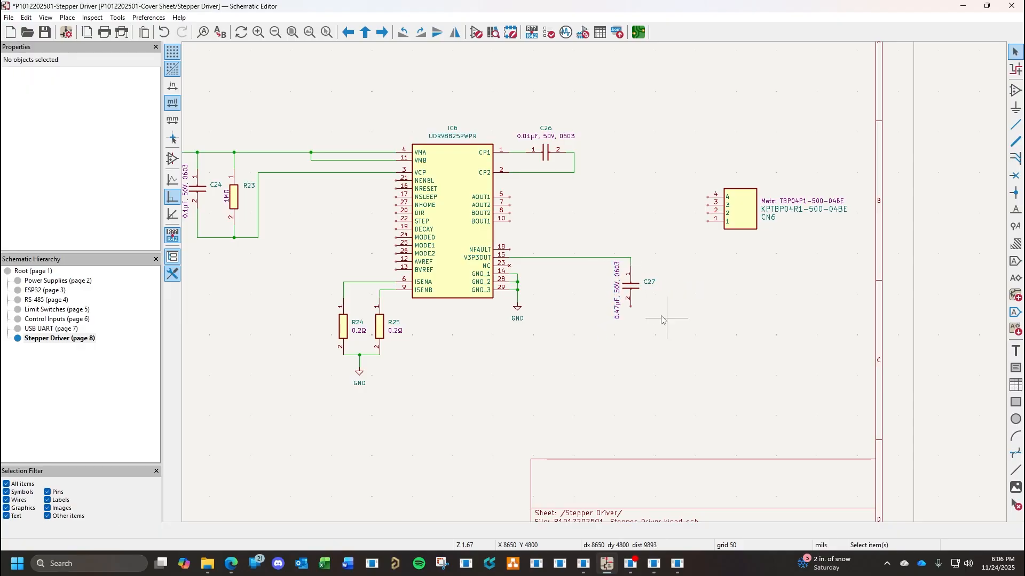
Duplicate IC6's GND symbol below the 0.47µF capacitor and wire it to the capacitor's pin 2.
click(519, 311)
key(ctrl+d)
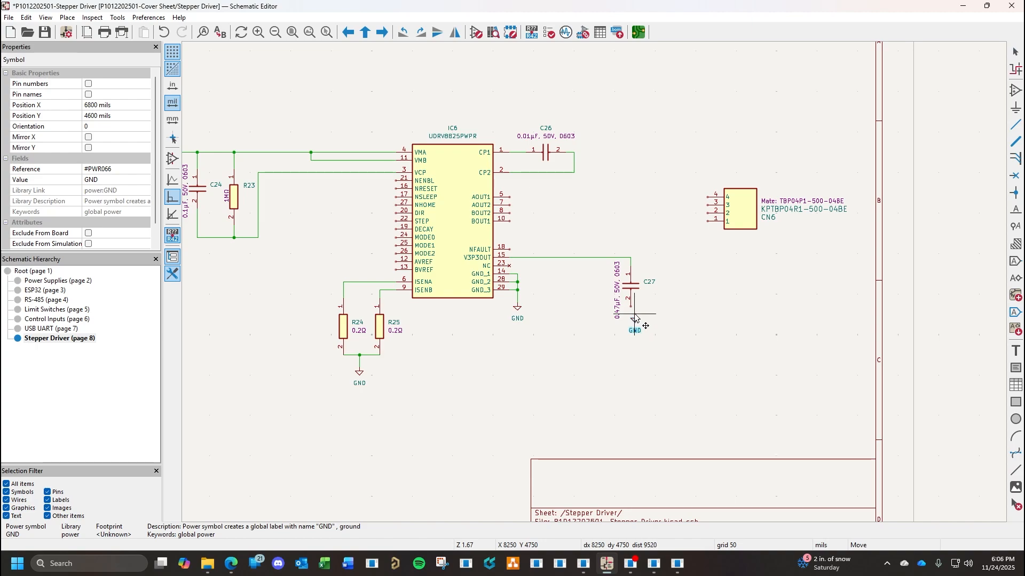
click(631, 318)
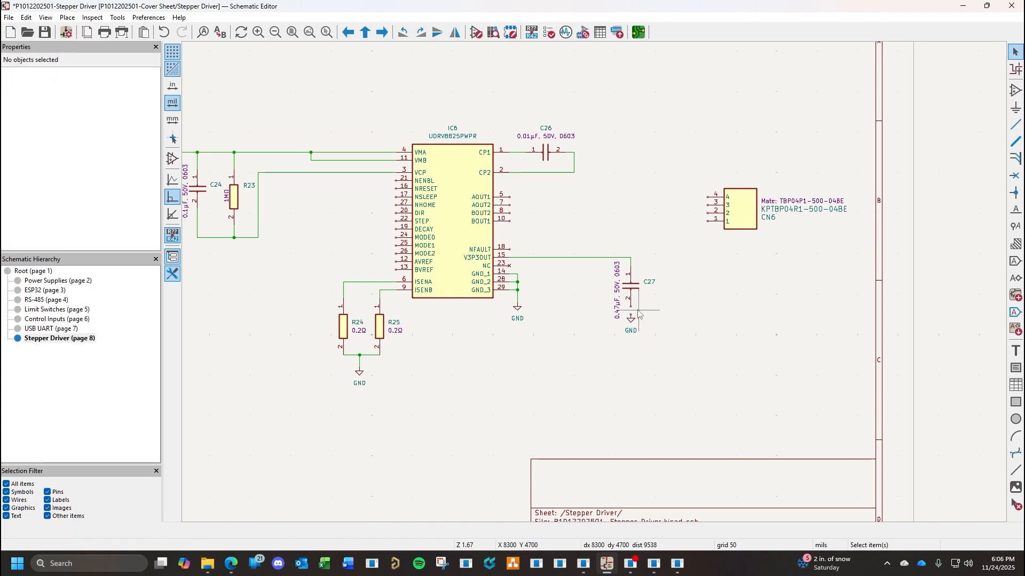
click(631, 307)
click(631, 315)
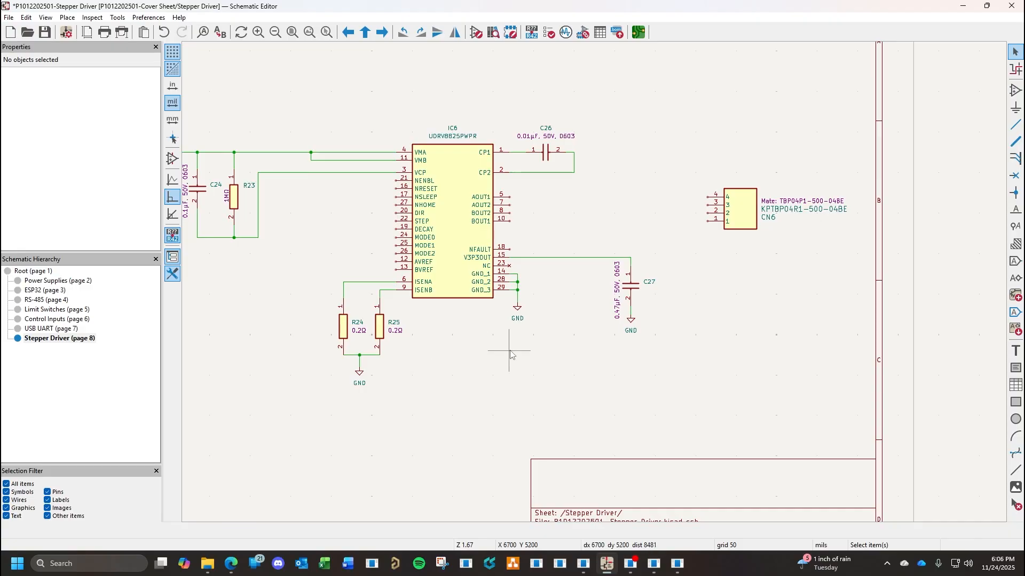
Switch to the Mouser capacitor page in the browser and navigate to Passive Components, Resistors, SMD Resistors / Chip Resistors.
click(231, 564)
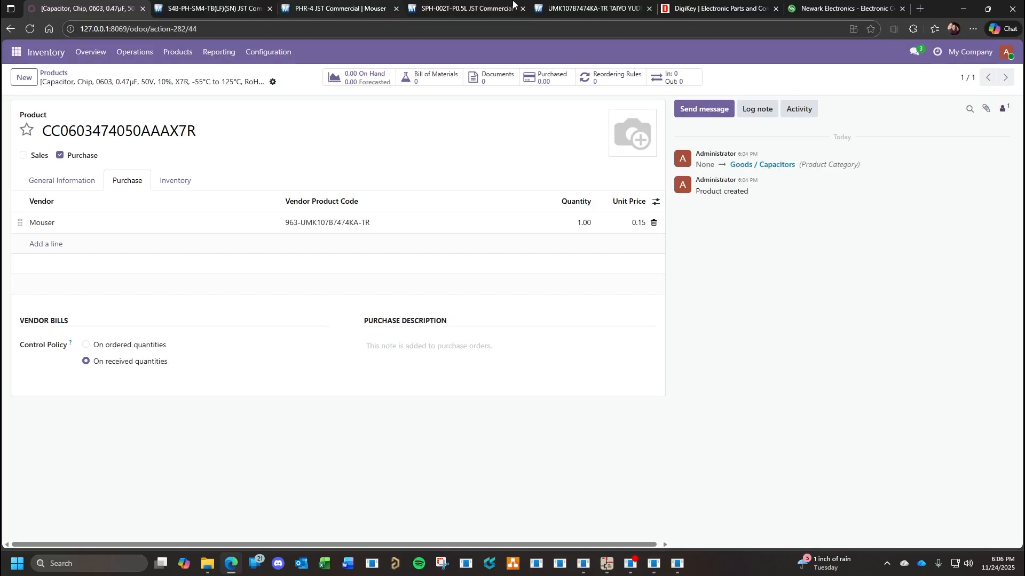
drag(587, 9, 213, 6)
scroll(232, 110, up, 2)
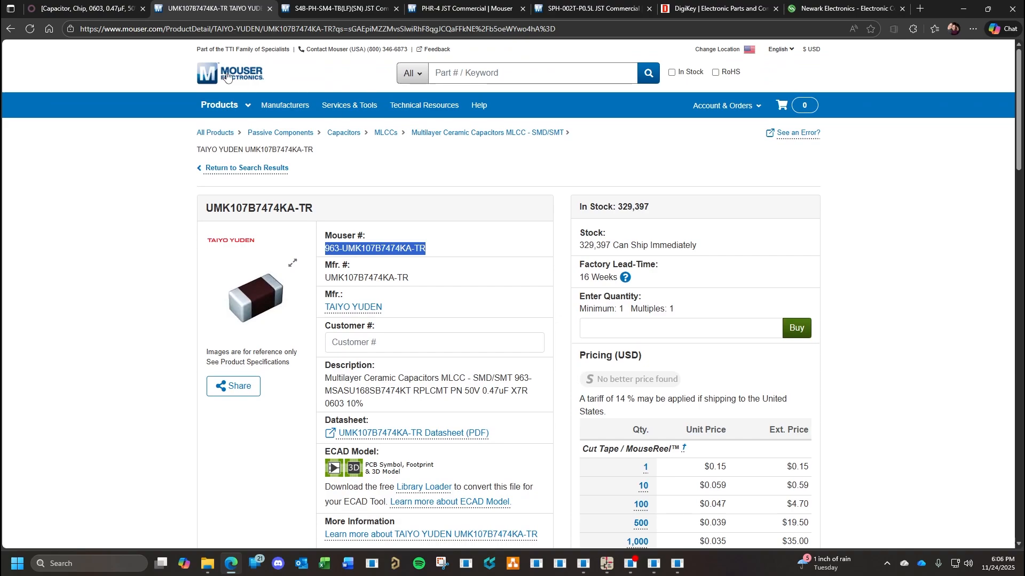
click(233, 113)
click(226, 107)
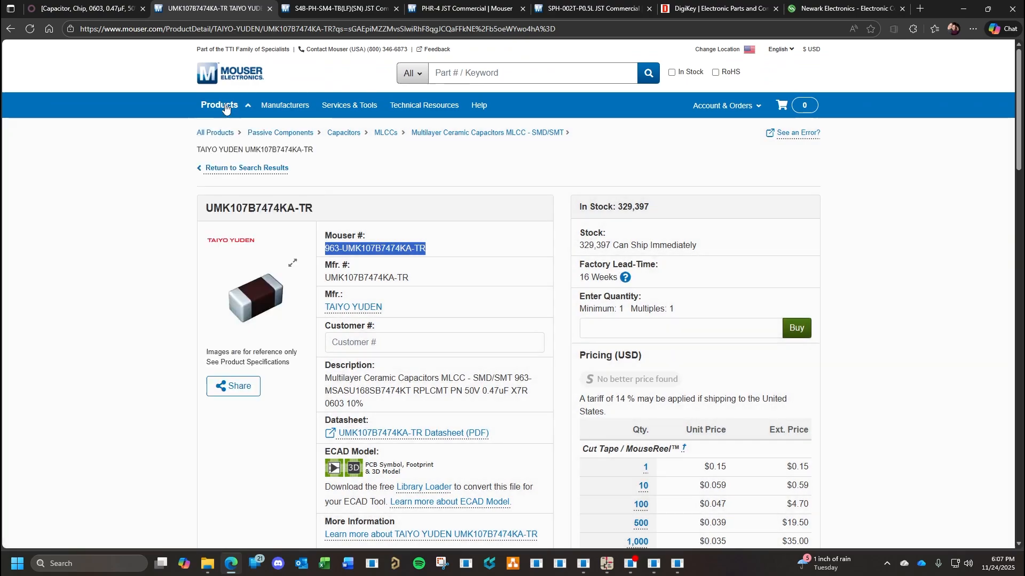
click(226, 108)
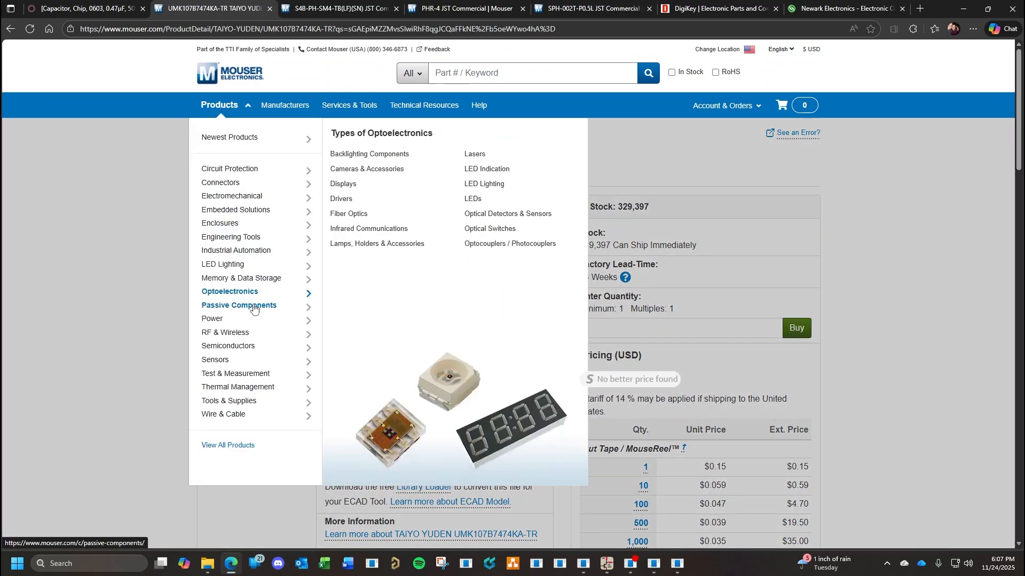
mouse_move(254, 309)
click(230, 106)
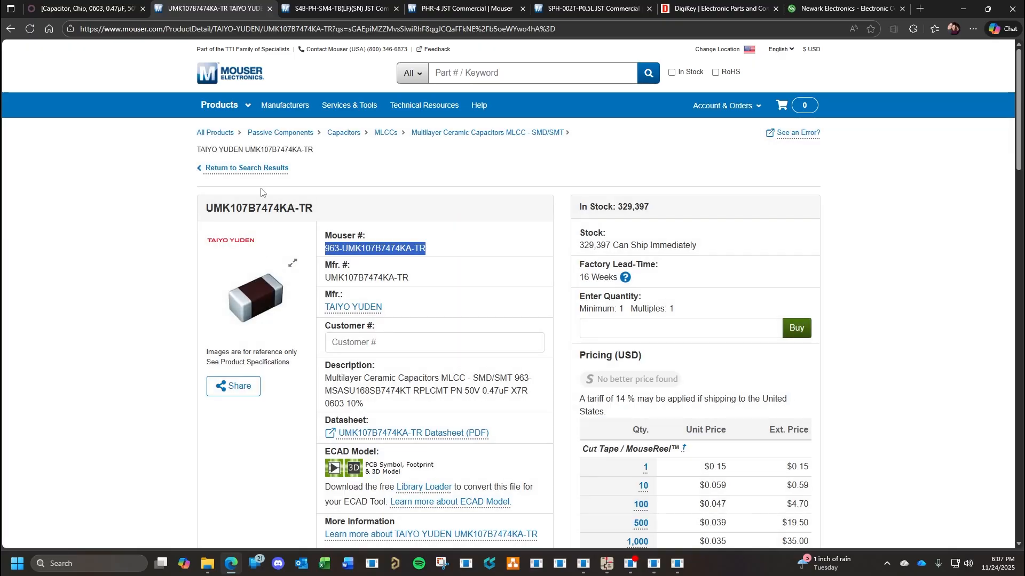
click(230, 106)
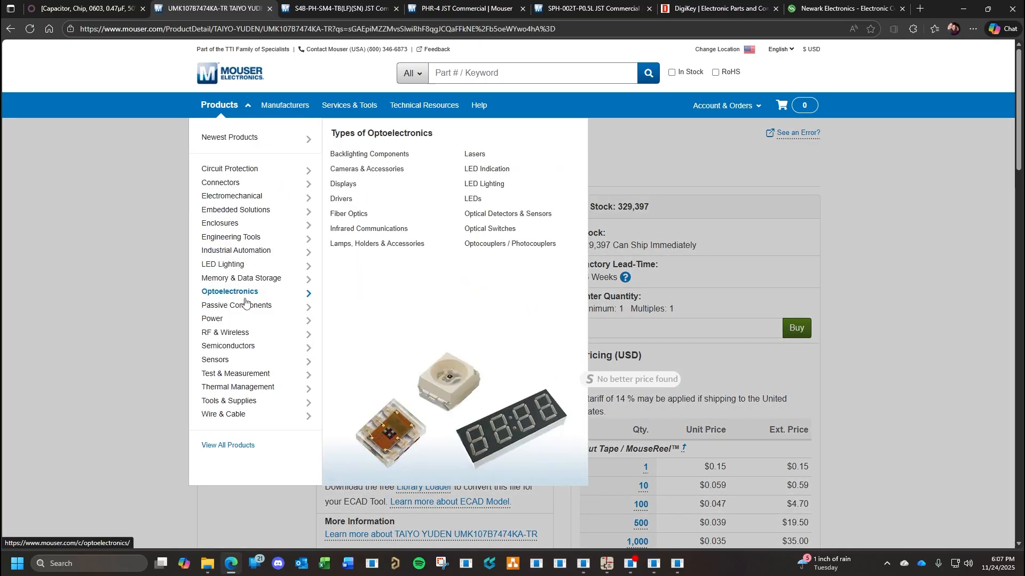
mouse_move(259, 314)
click(489, 214)
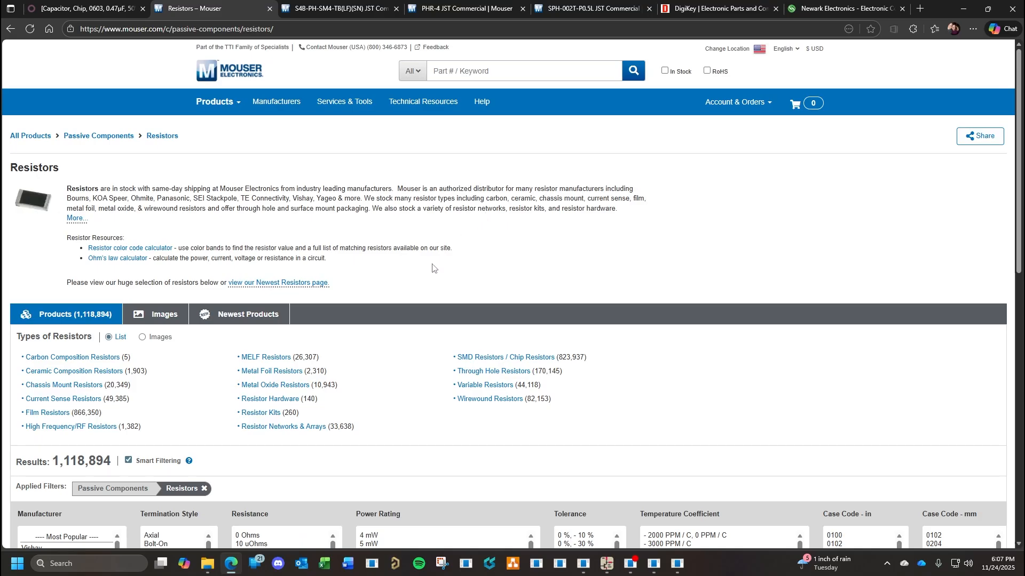
click(510, 357)
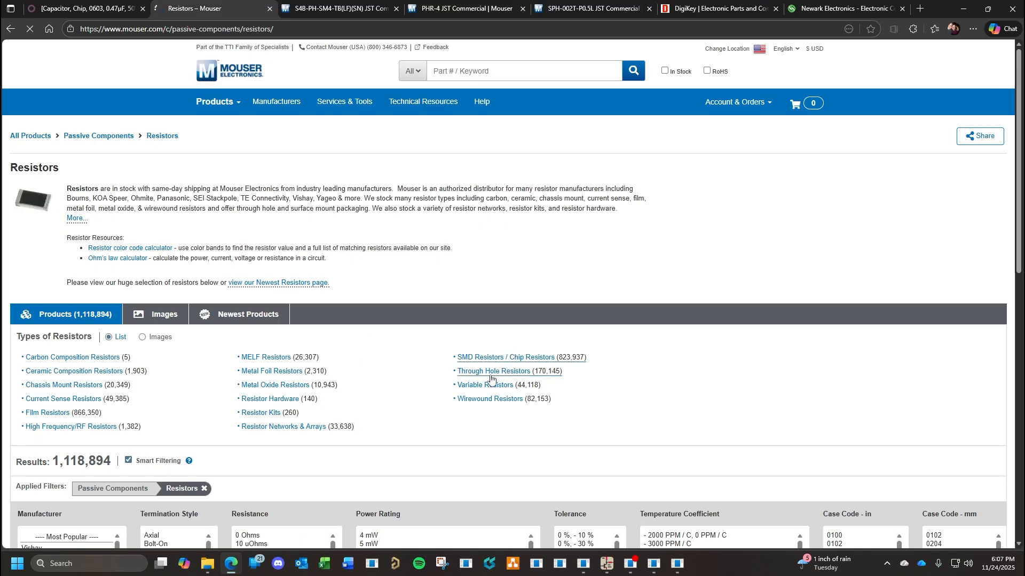
Filter the SMD resistors to 50 kOhms resistance and case code 0603, and look through the matching parts.
scroll(456, 420, down, 3)
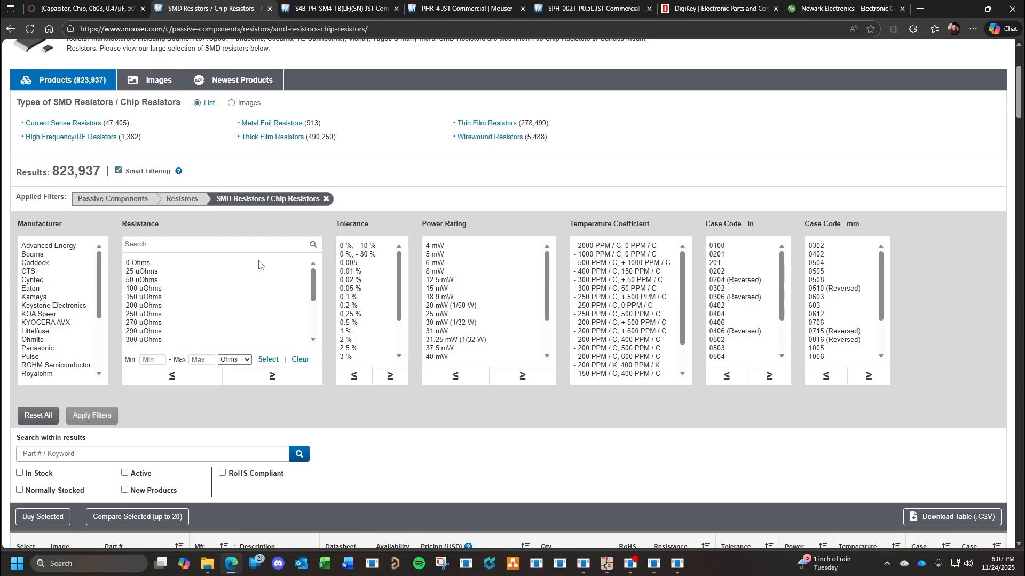
click(222, 242)
text(50 k)
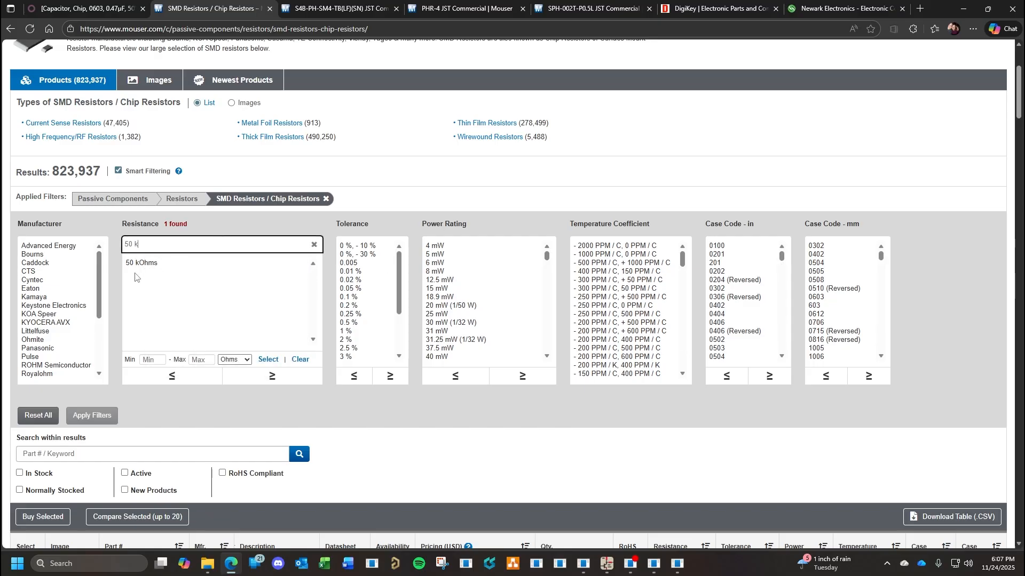
click(142, 262)
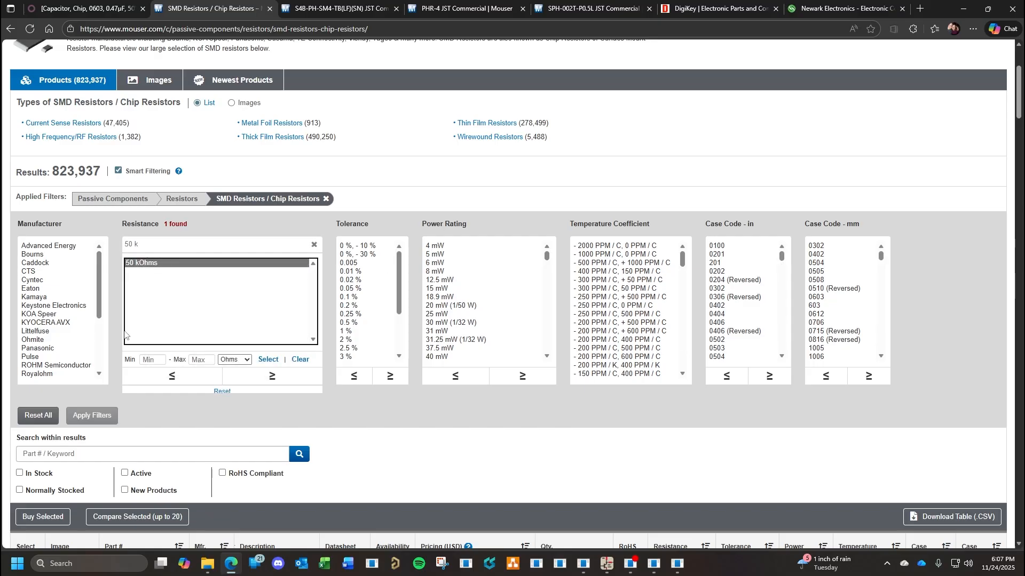
click(102, 418)
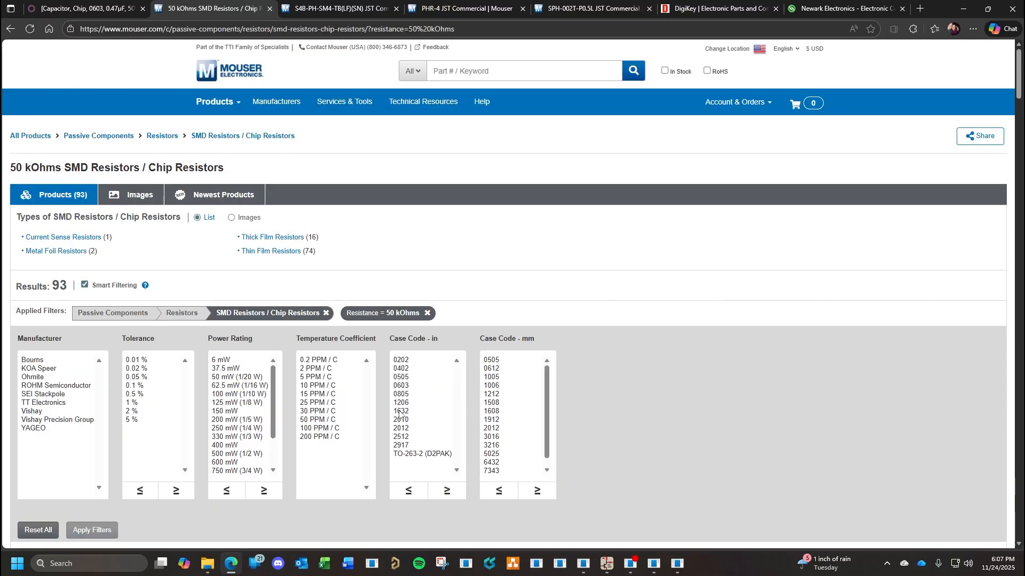
click(405, 387)
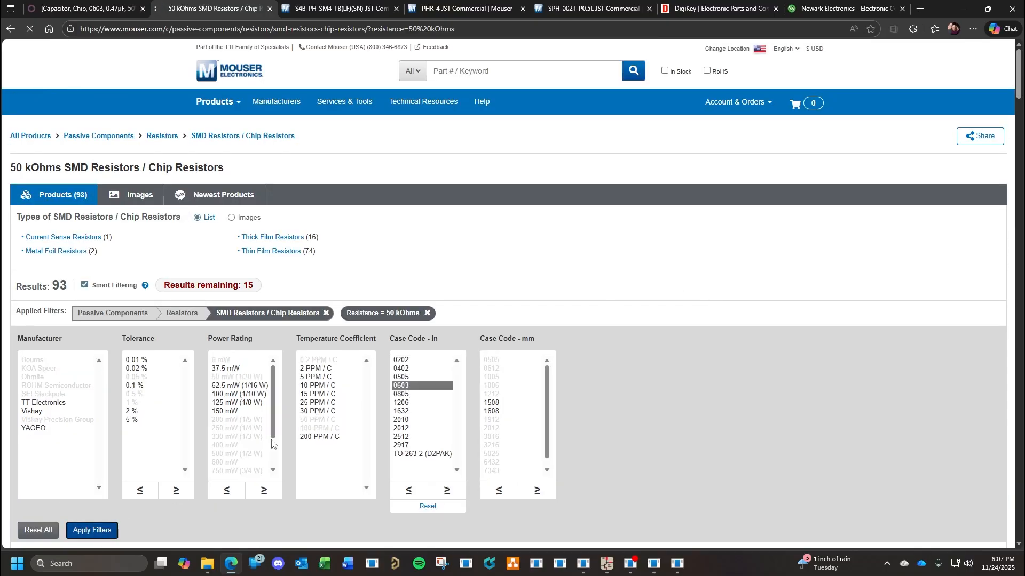
scroll(543, 340, down, 5)
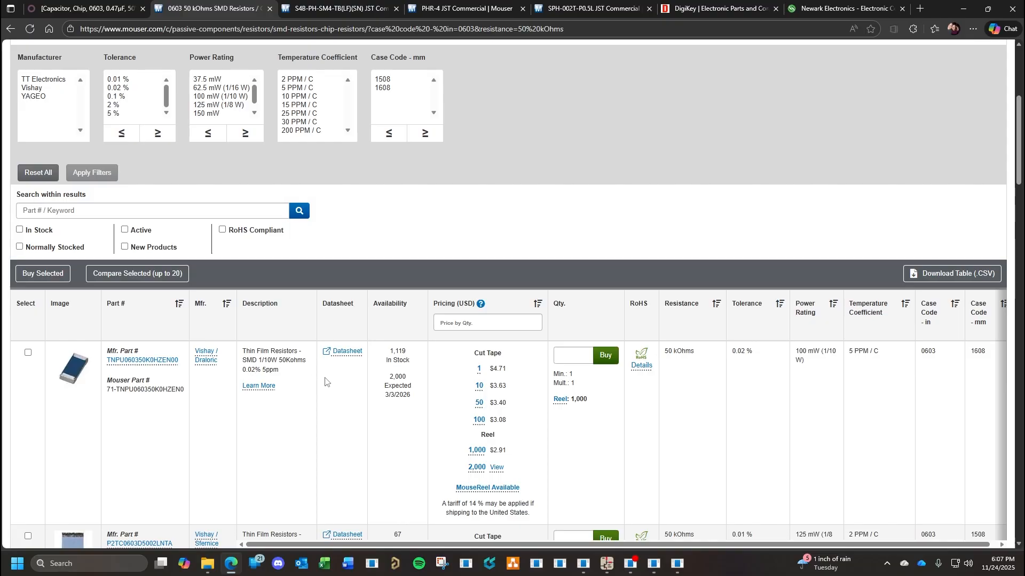
scroll(325, 383, down, 2)
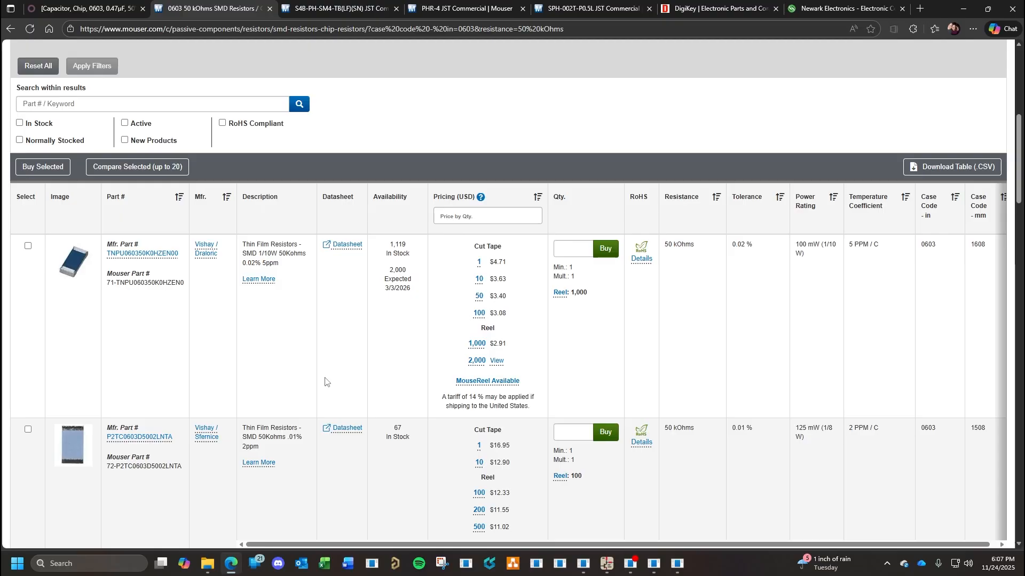
scroll(325, 382, down, 3)
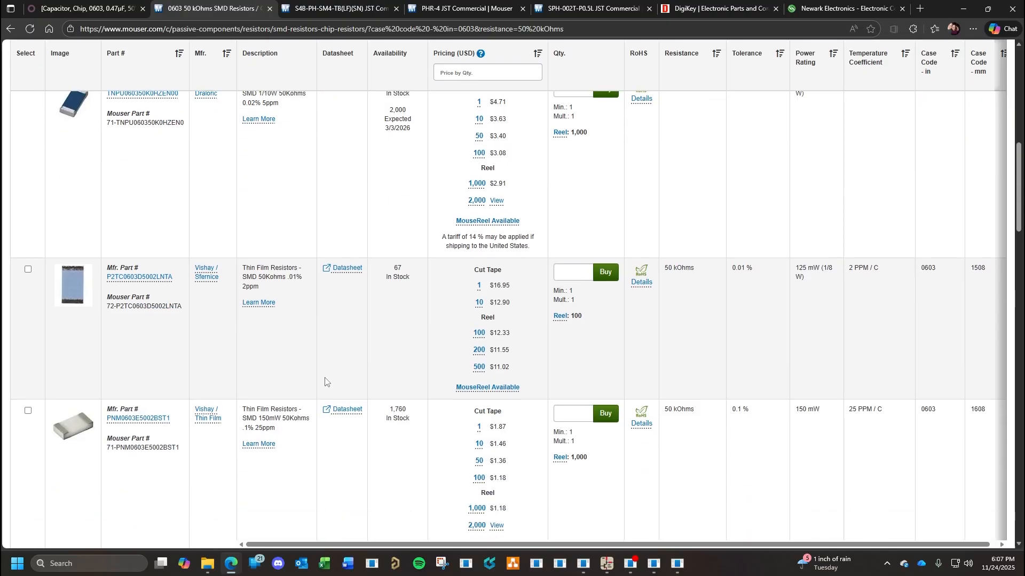
Compare the 50 kOhm 0603 resistors in the Mouser results and open the product page of YAGEO RT0603BRD0750KL.
scroll(325, 382, down, 7)
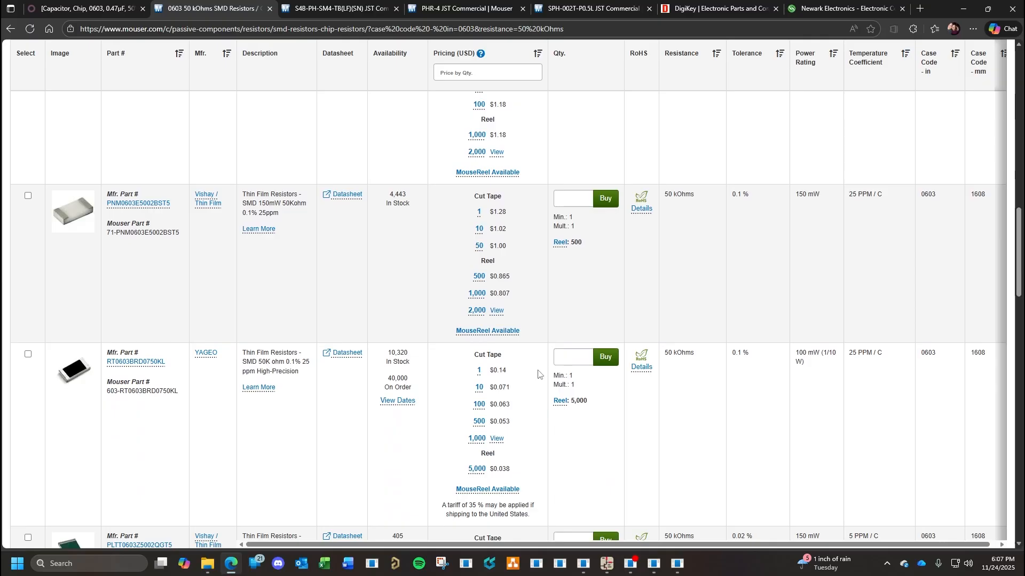
scroll(327, 399, down, 7)
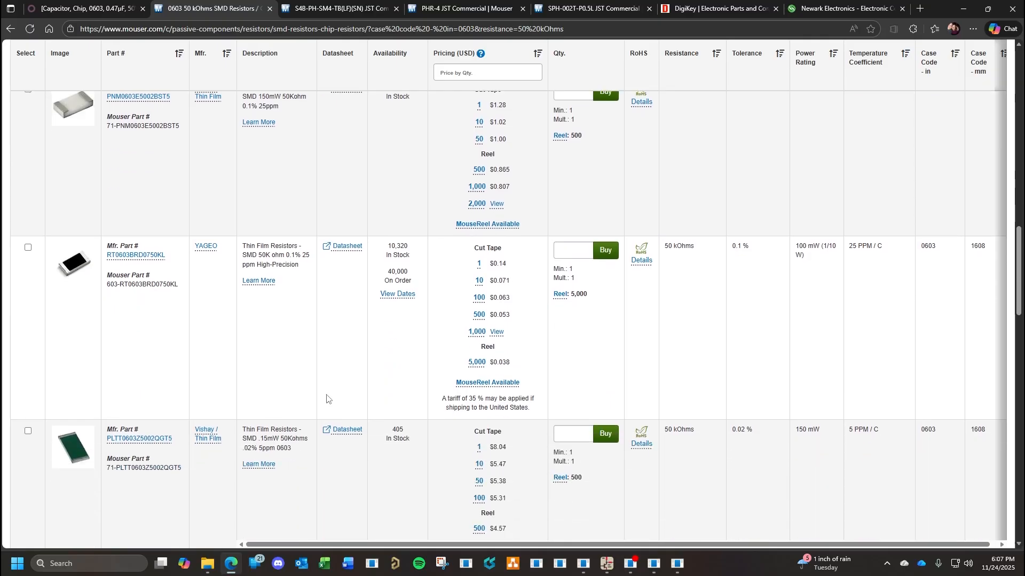
scroll(327, 399, up, 6)
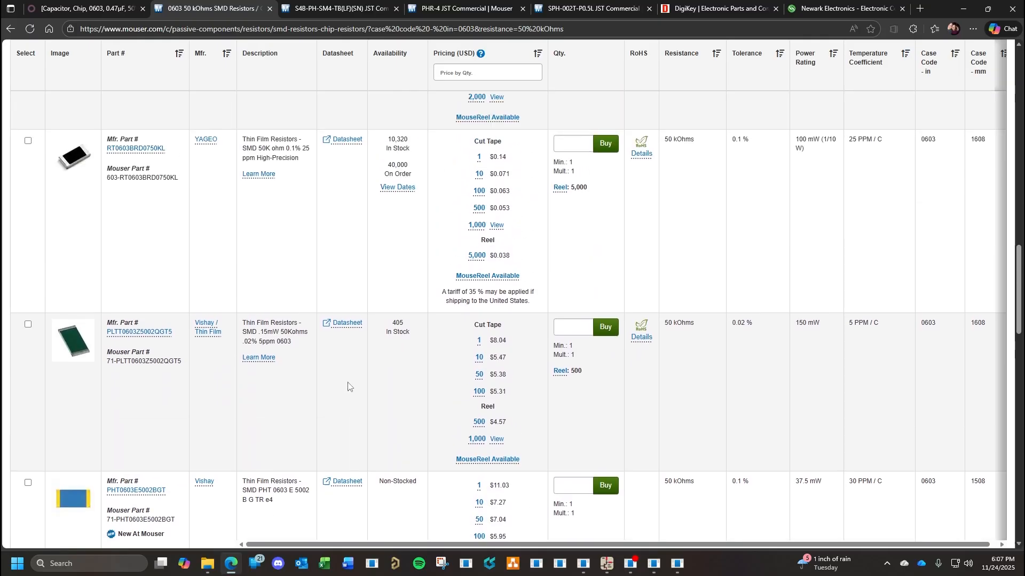
scroll(331, 357, up, 3)
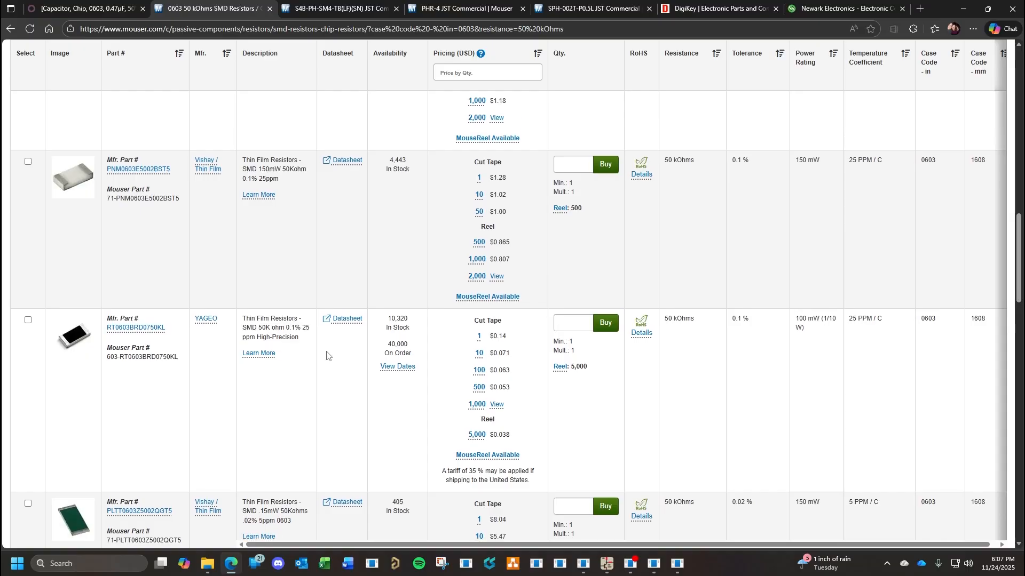
scroll(327, 356, up, 1)
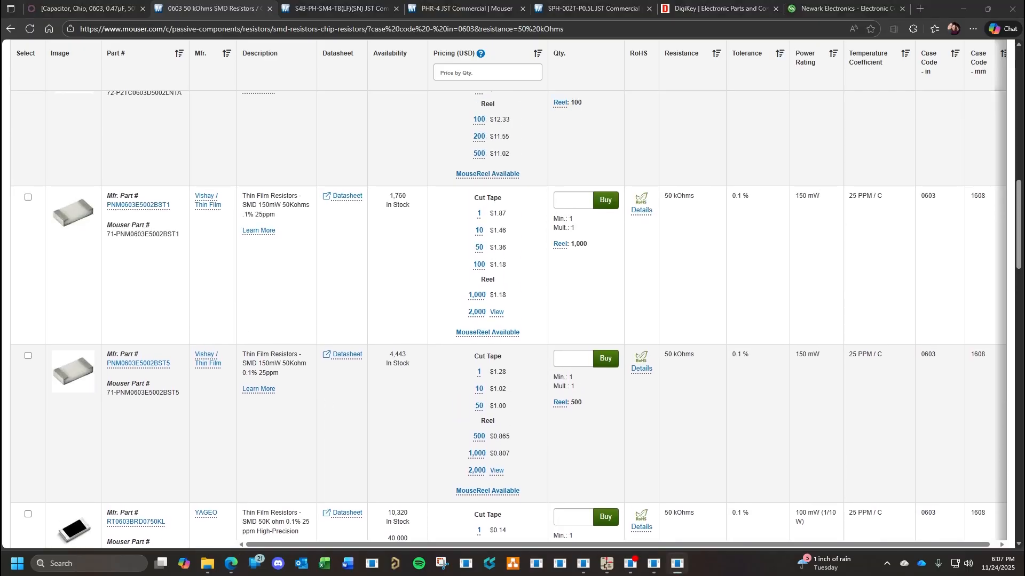
click(276, 119)
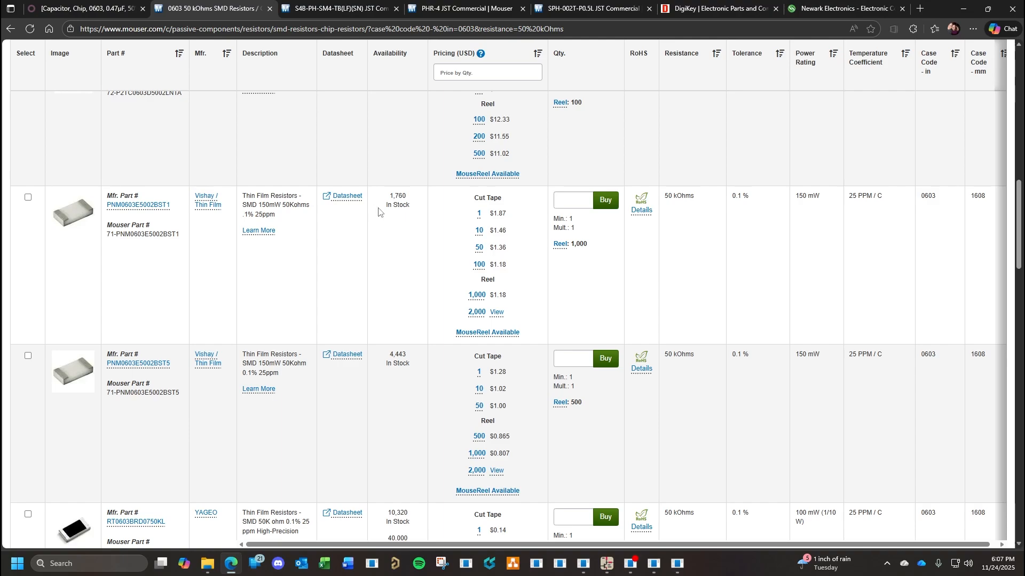
scroll(378, 212, down, 3)
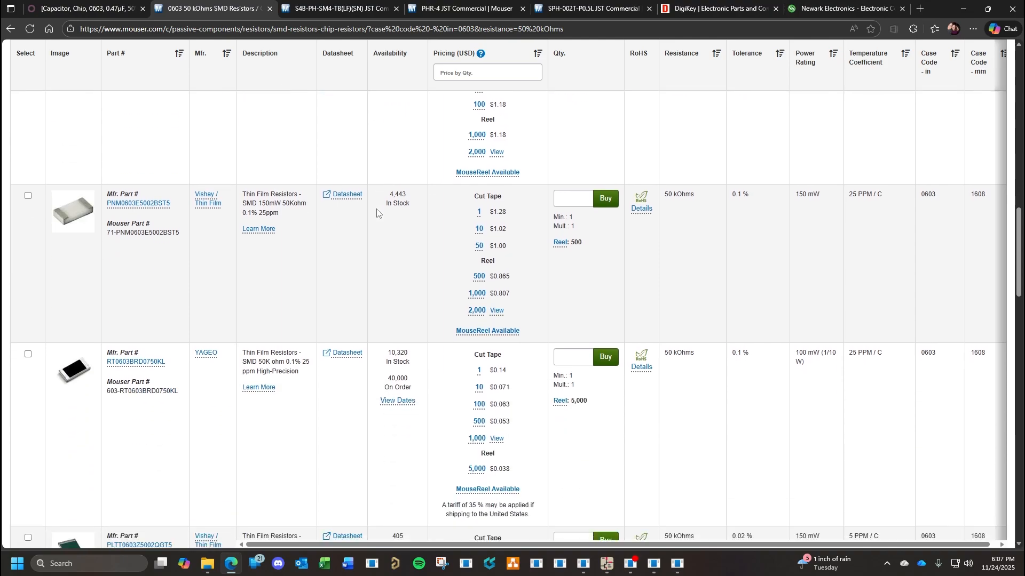
click(206, 354)
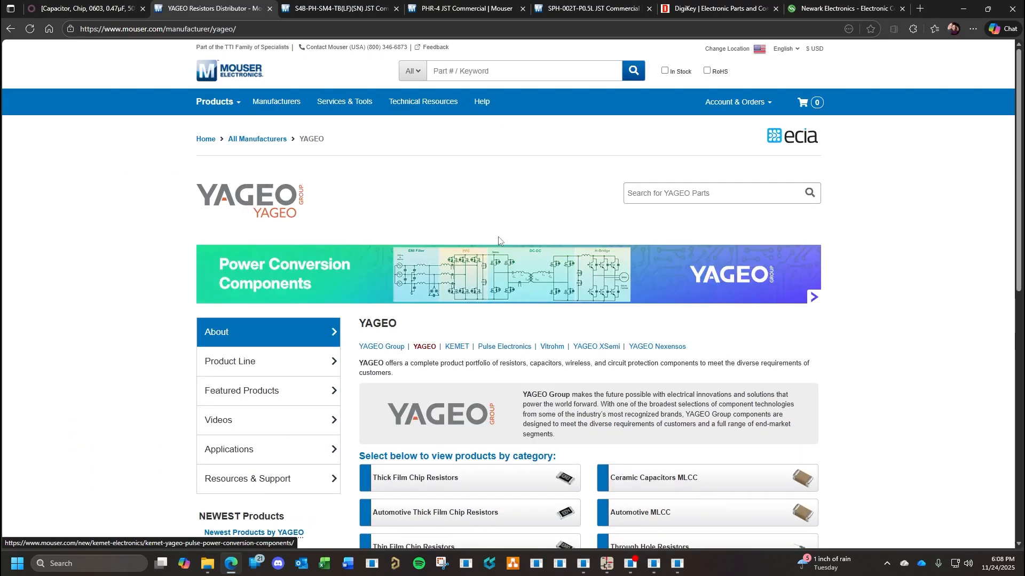
click(10, 29)
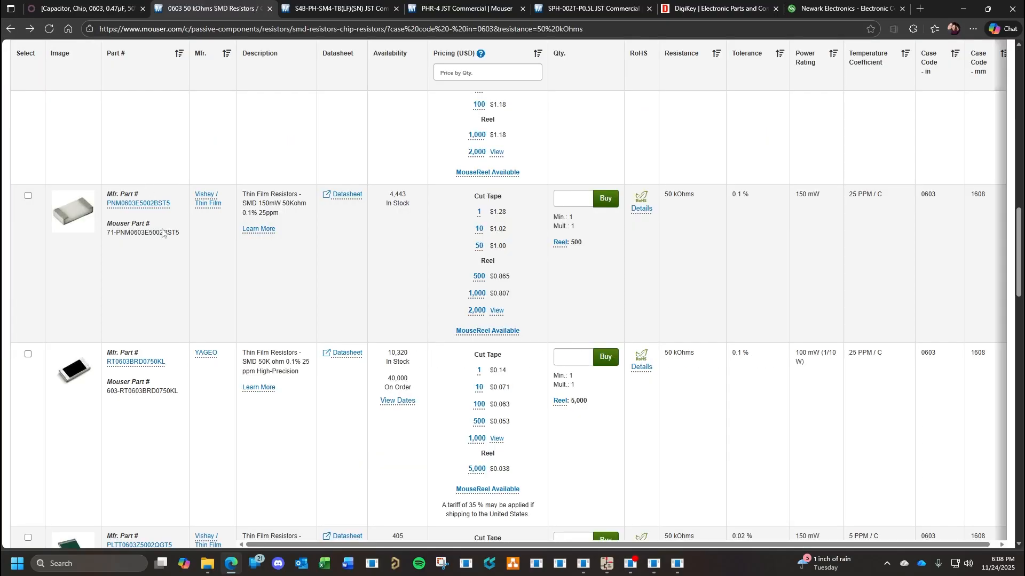
click(140, 363)
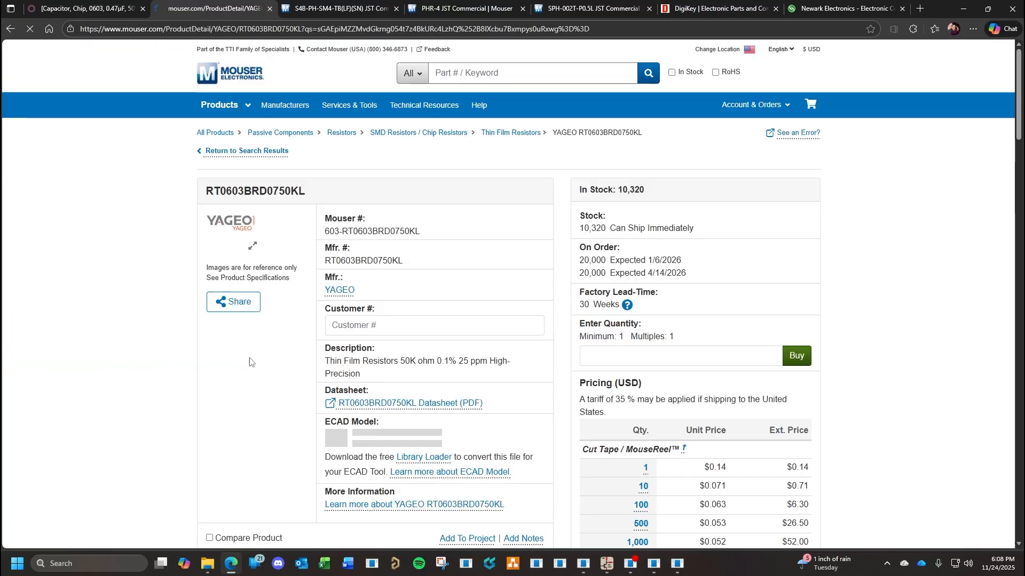
Check the stock and on-order delivery dates of RT0603BRD0750KL on its Mouser page.
click(238, 568)
click(230, 502)
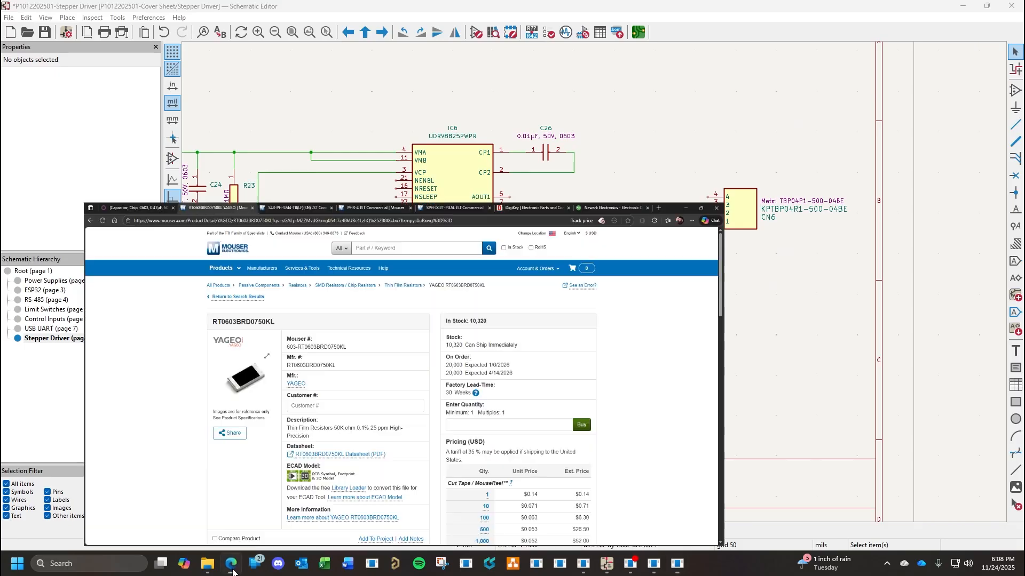
drag(687, 262, 584, 264)
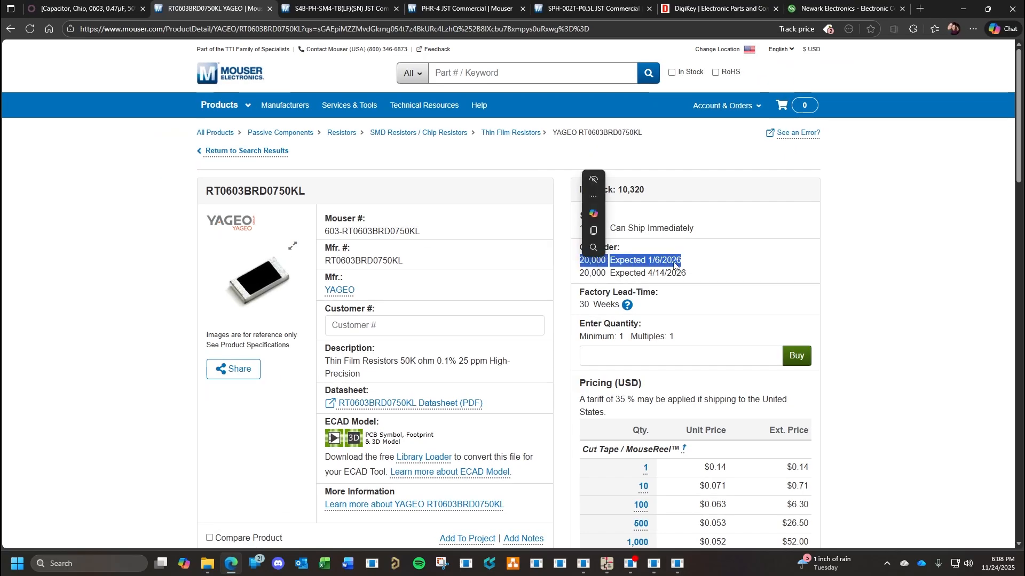
click(695, 266)
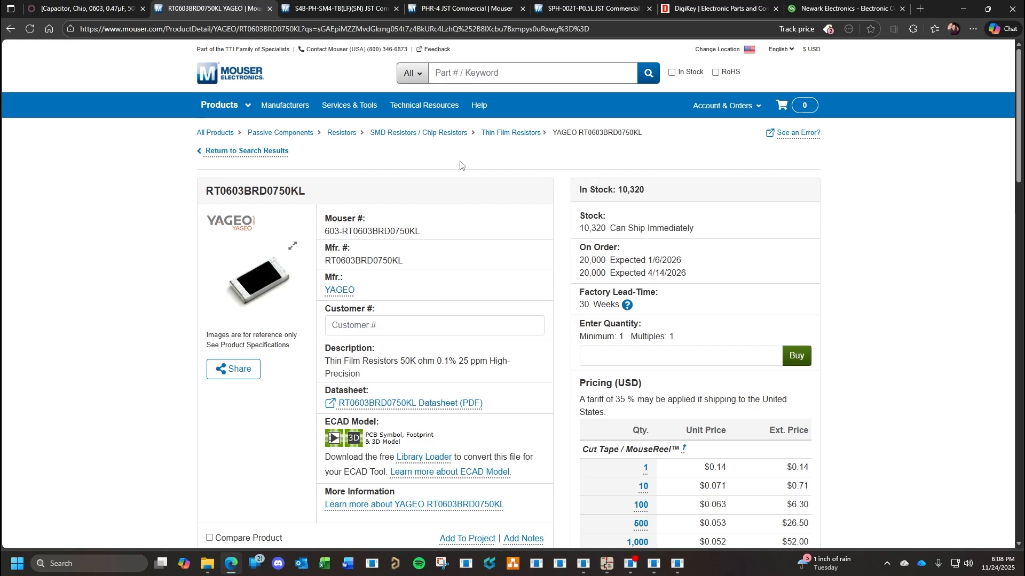
Copy the manufacturer part number RT0603BRD0750KL from Mouser and search DigiKey for it.
drag(404, 262, 326, 265)
key(ctrl+c)
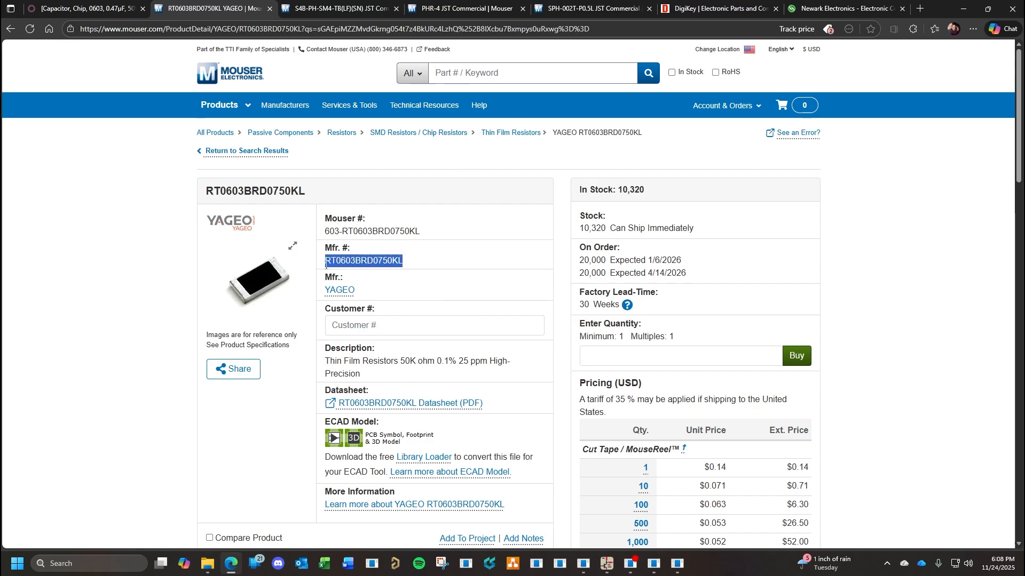
click(728, 8)
click(484, 70)
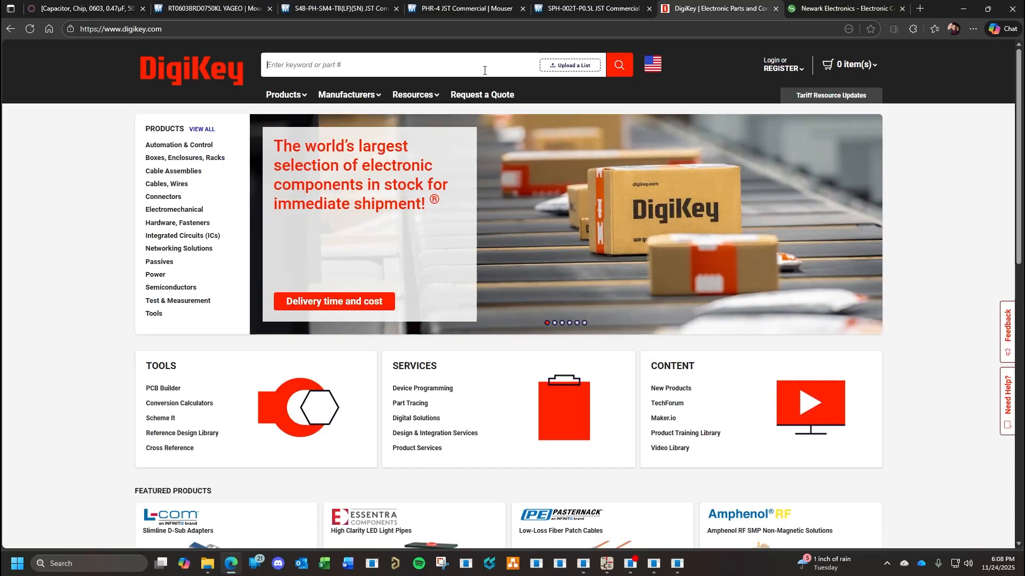
key(ctrl+v)
key(Return)
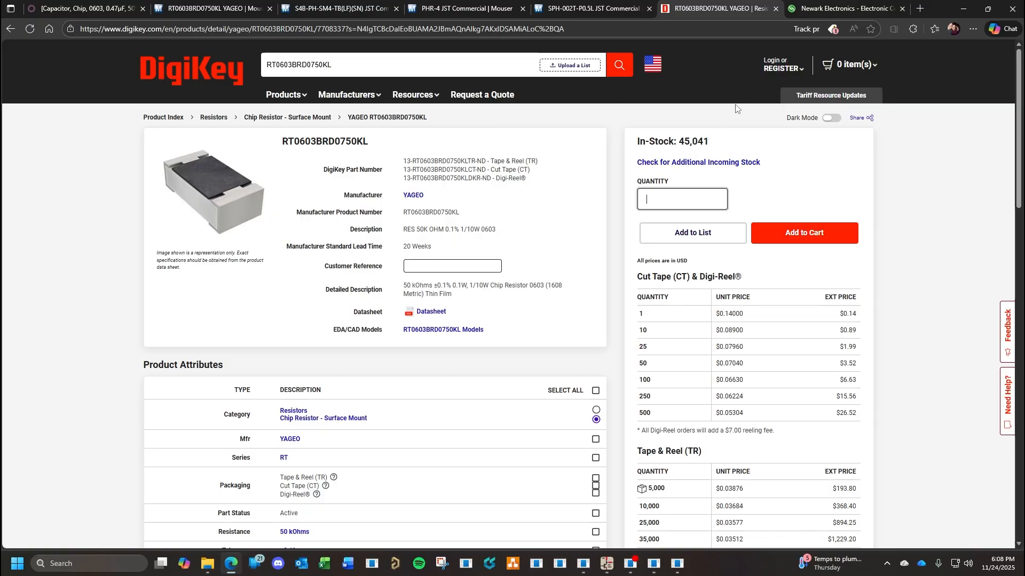
Search Newark for the same part number, RT0603BRD0750KL.
click(821, 11)
click(475, 73)
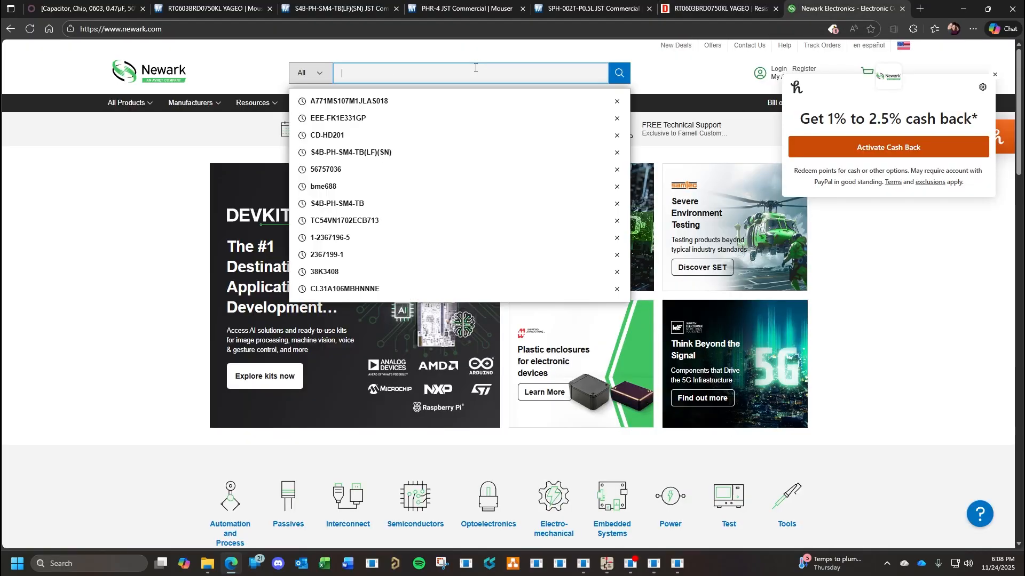
key(ctrl+v)
key(Return)
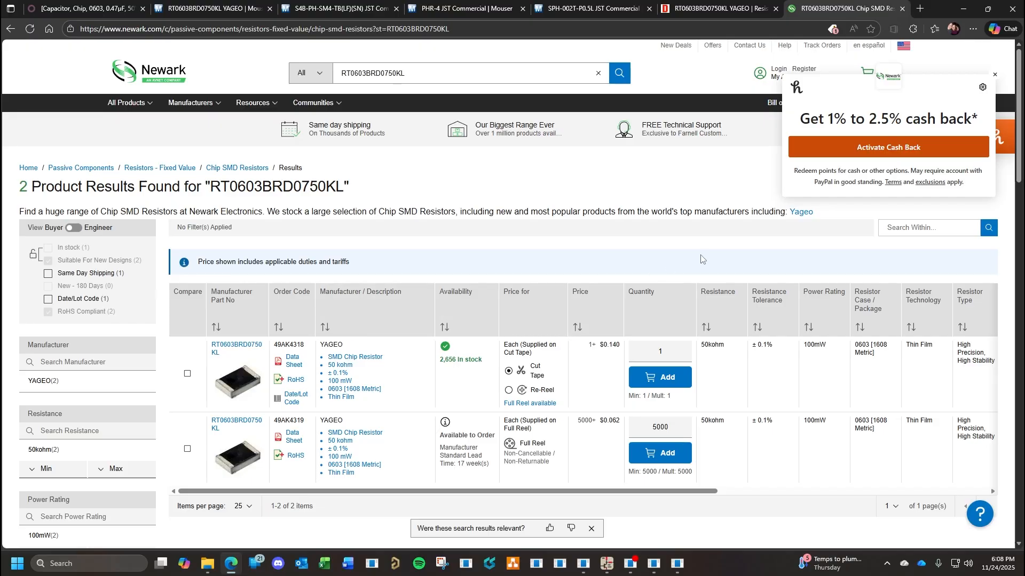
Compare the availability and pricing of RT0603BRD0750KL on the DigiKey and Mouser product pages.
click(724, 9)
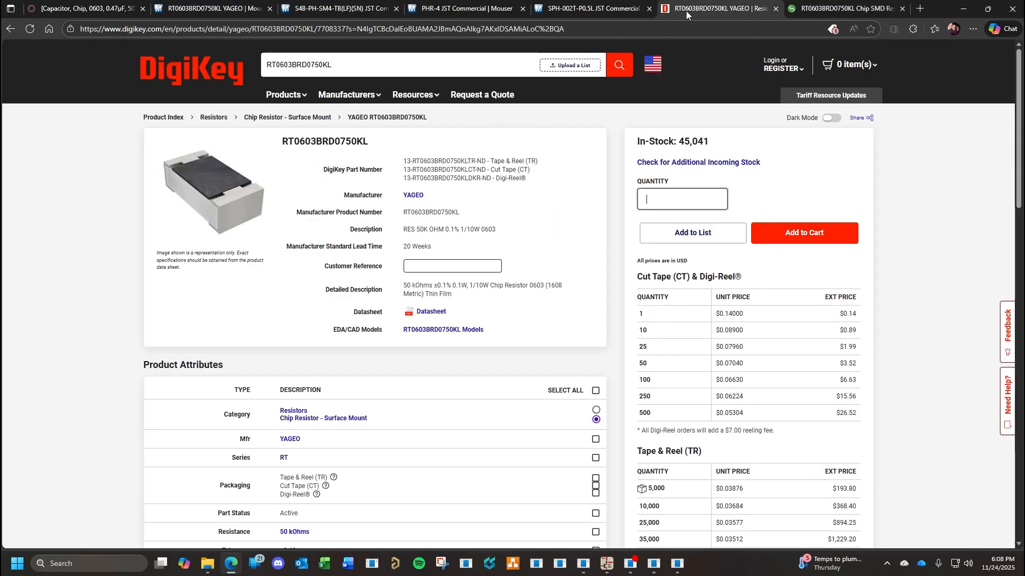
click(588, 11)
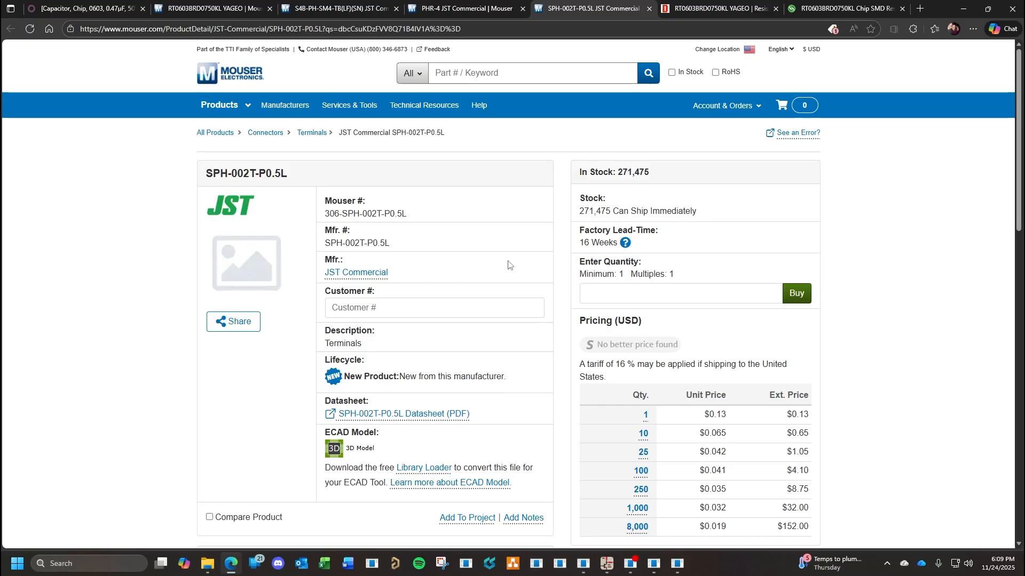
click(222, 9)
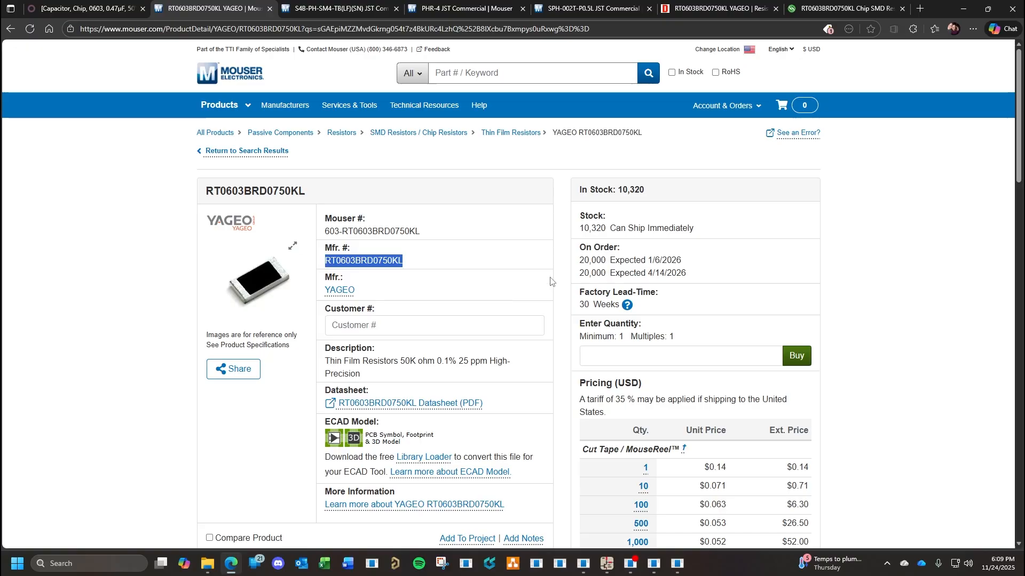
click(747, 8)
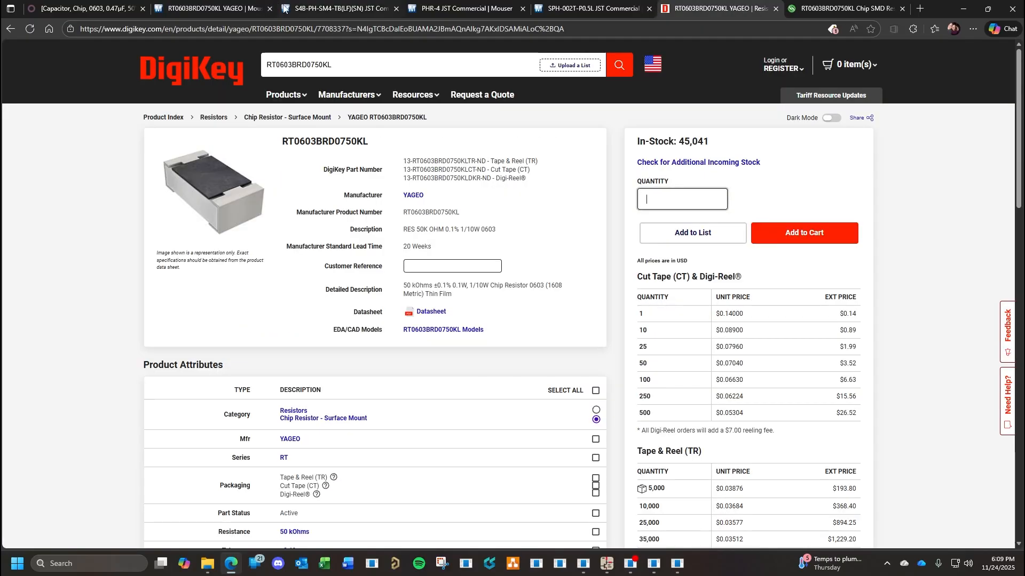
click(216, 9)
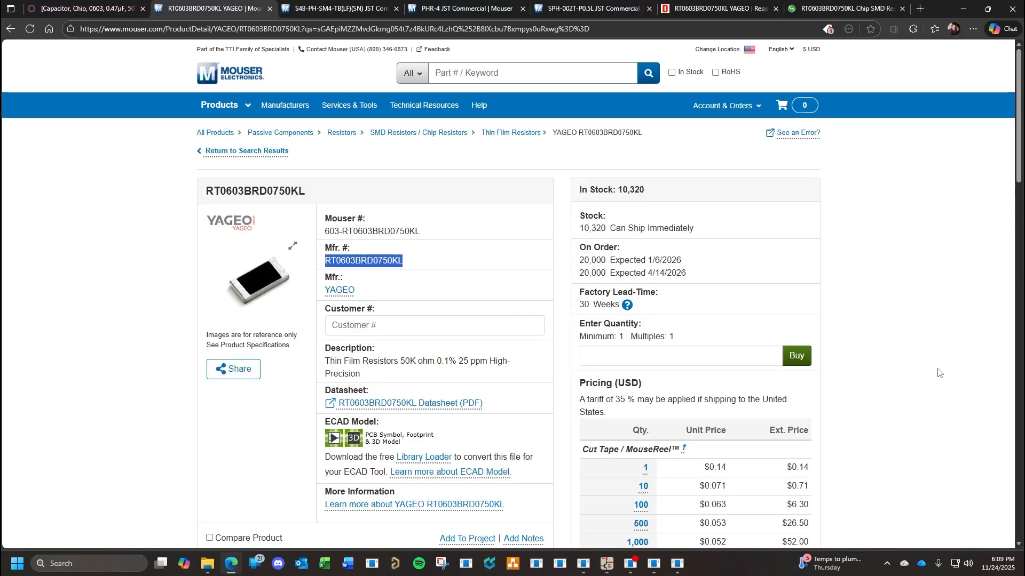
scroll(939, 374, down, 2)
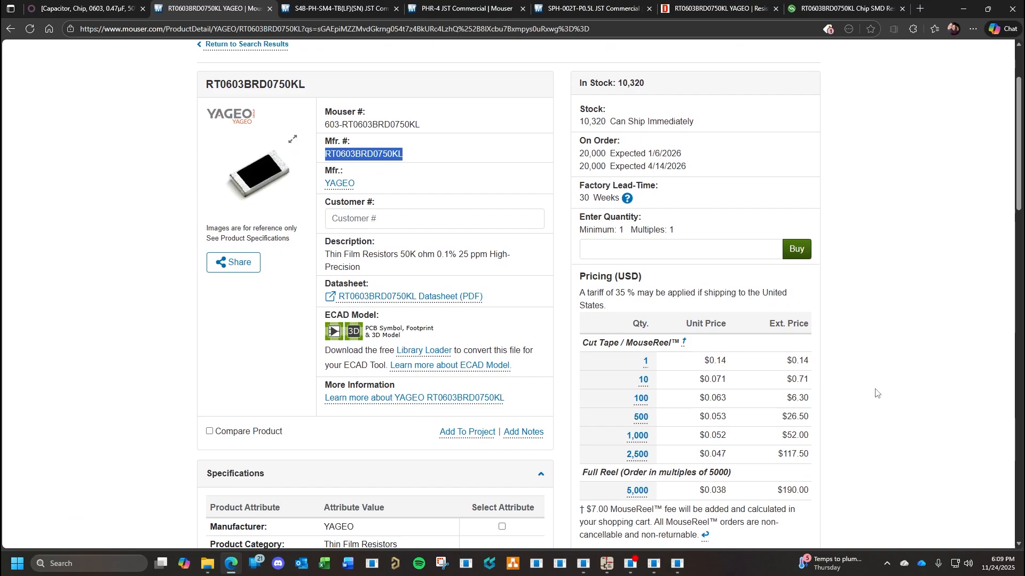
scroll(939, 393, up, 2)
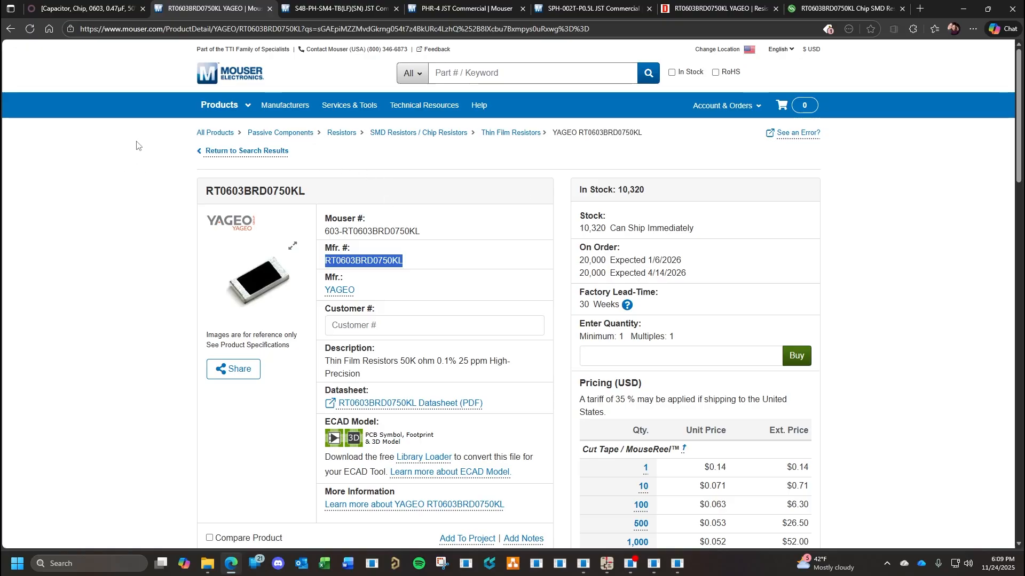
Switch to the KiCad Symbol Editor and duplicate the 1KΩ resistor symbol RC06031K0075AAA in the COMPONENTS library.
mouse_move(590, 570)
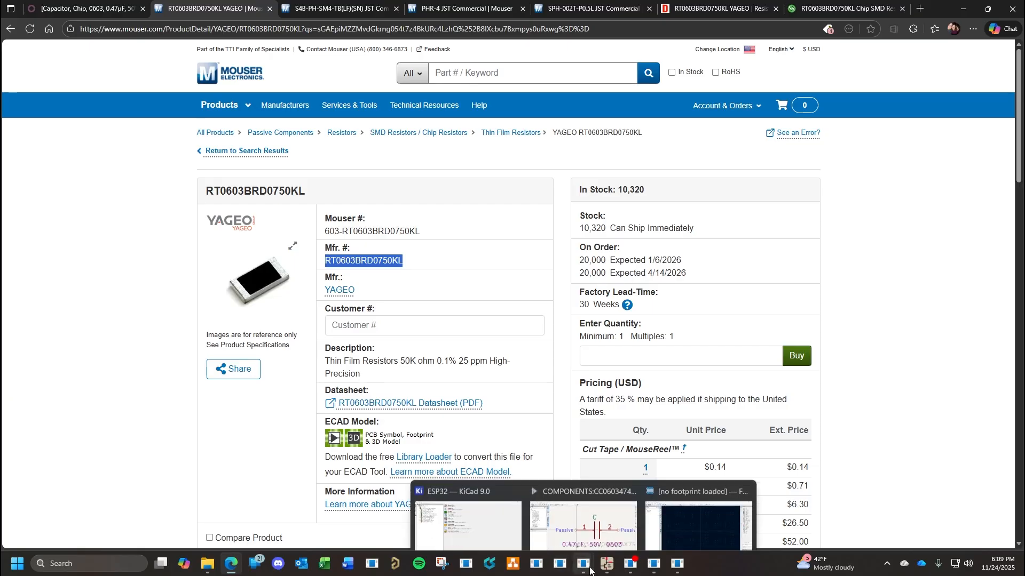
click(610, 468)
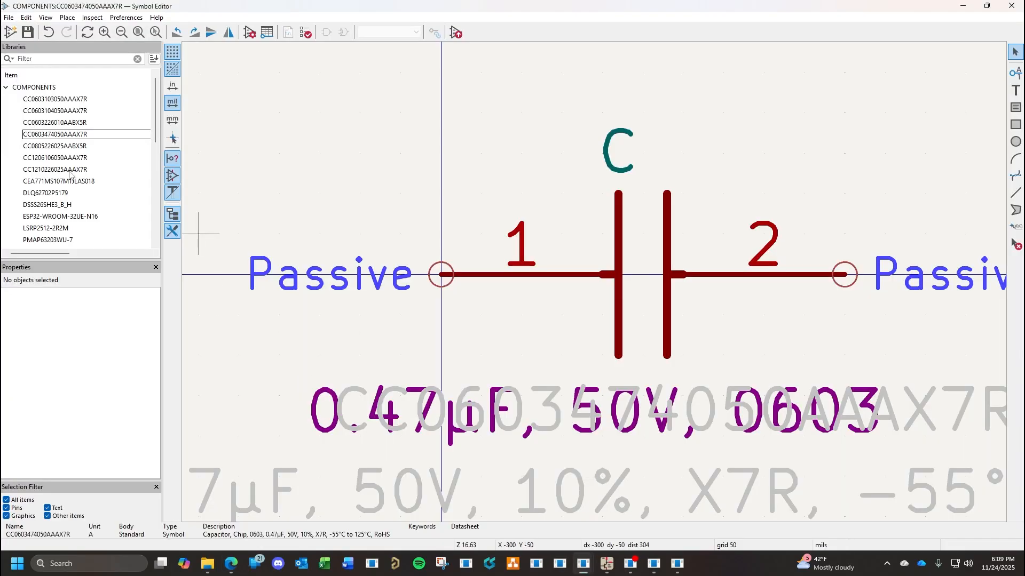
scroll(69, 149, down, 3)
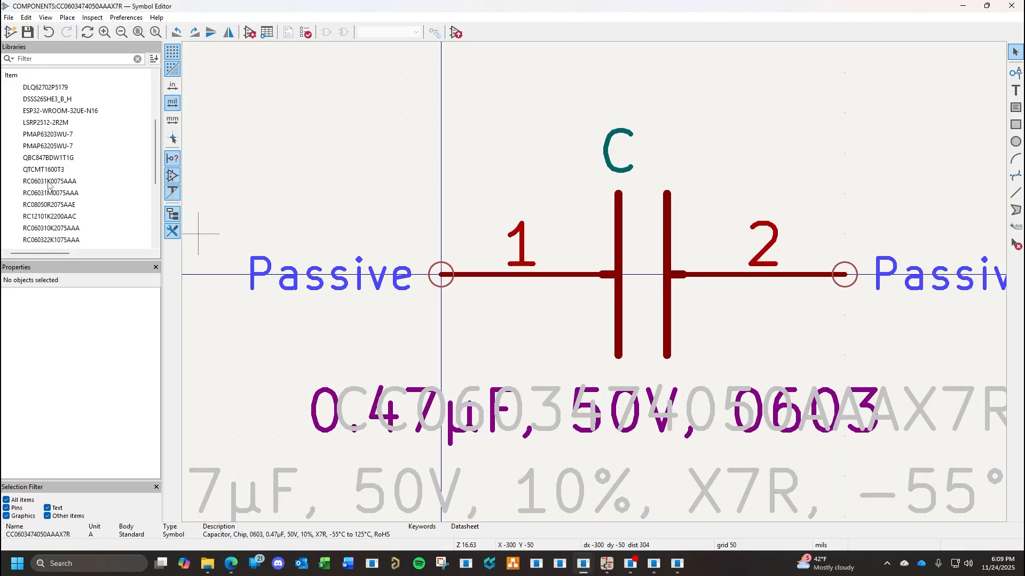
click(53, 182)
right_click(58, 182)
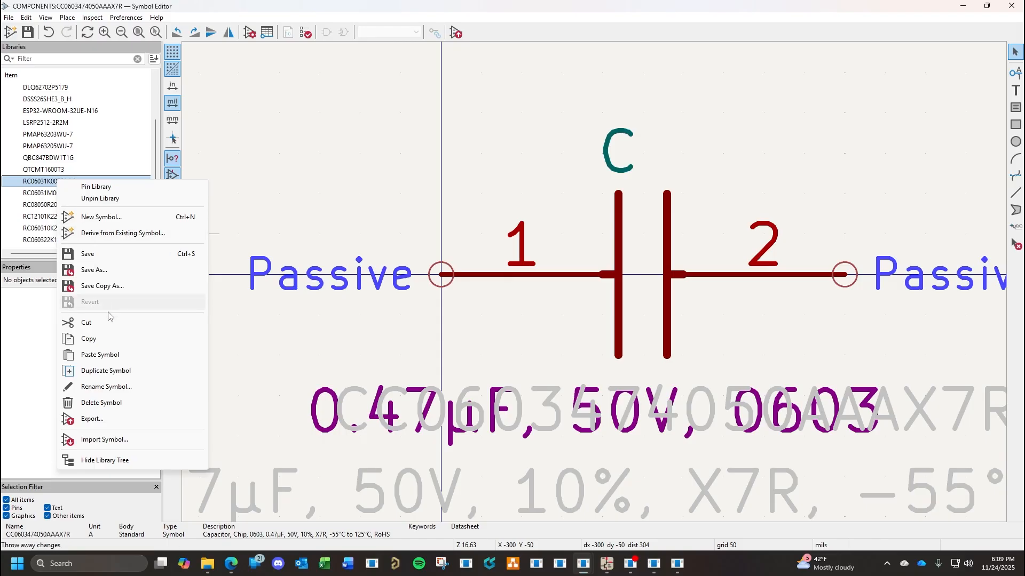
click(106, 370)
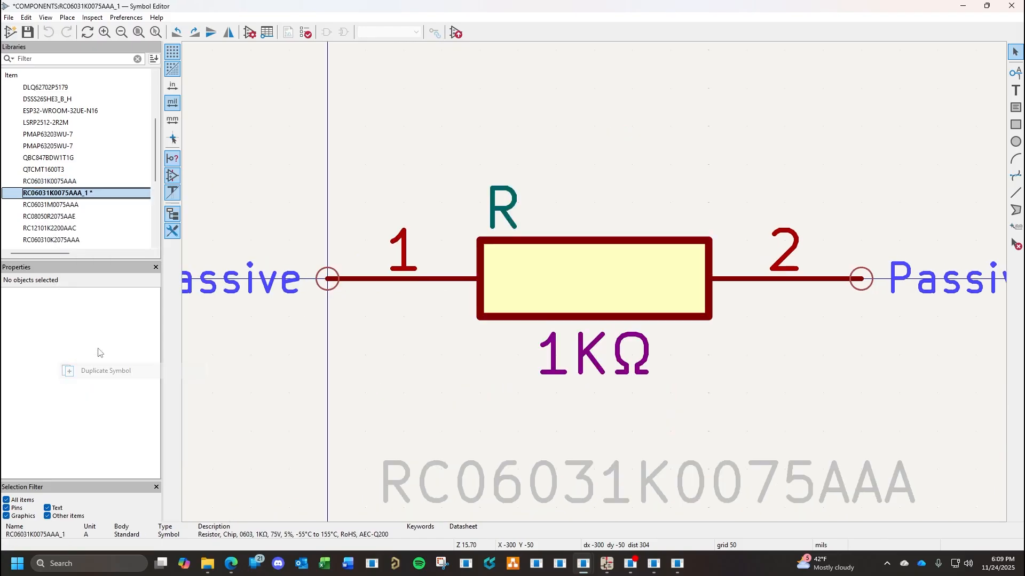
Begin renaming the duplicated resistor symbol, removing the _1 suffix and entering 50K as the resistance part of the name.
right_click(88, 195)
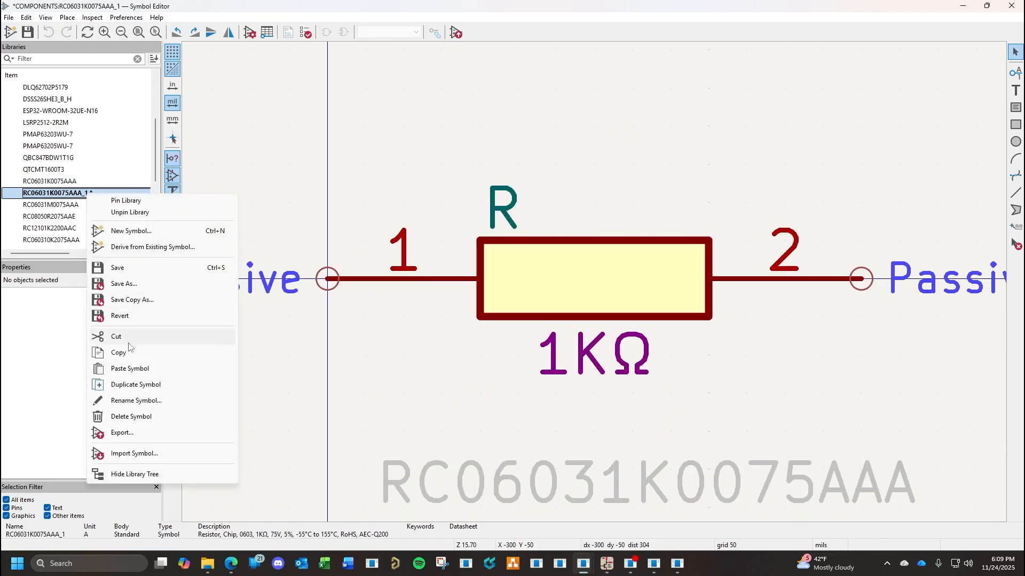
click(134, 400)
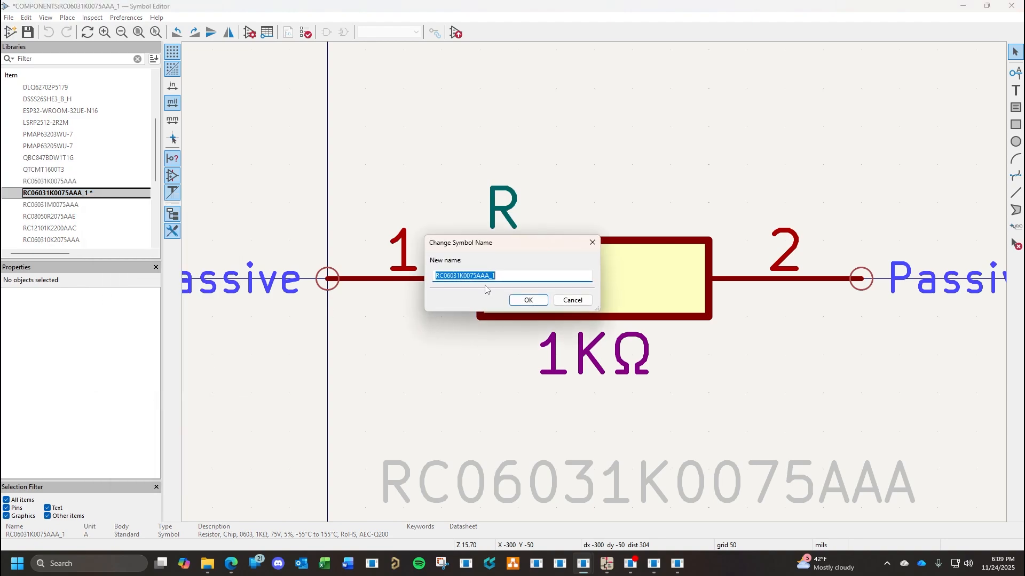
click(500, 277)
click(231, 564)
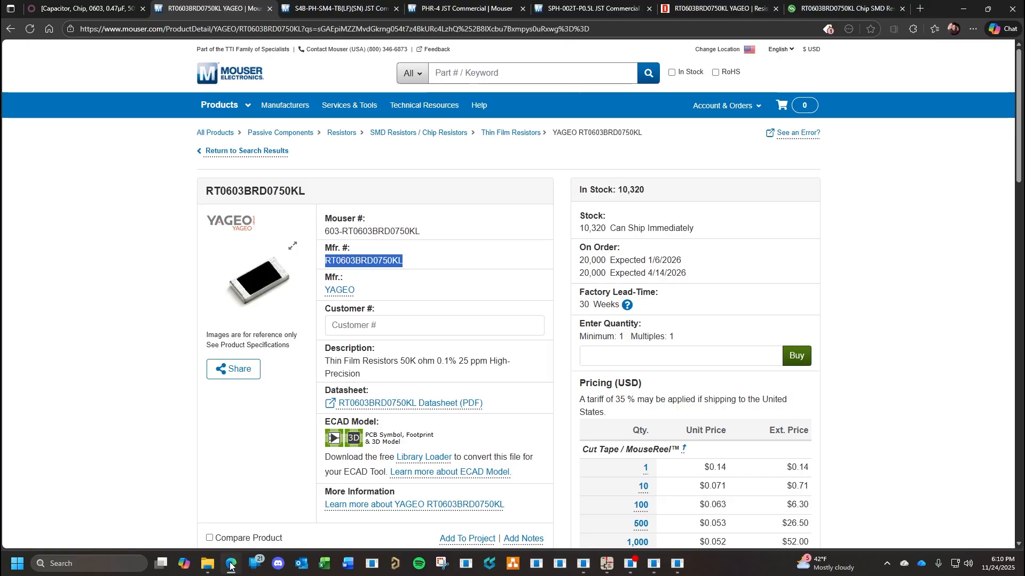
click(231, 564)
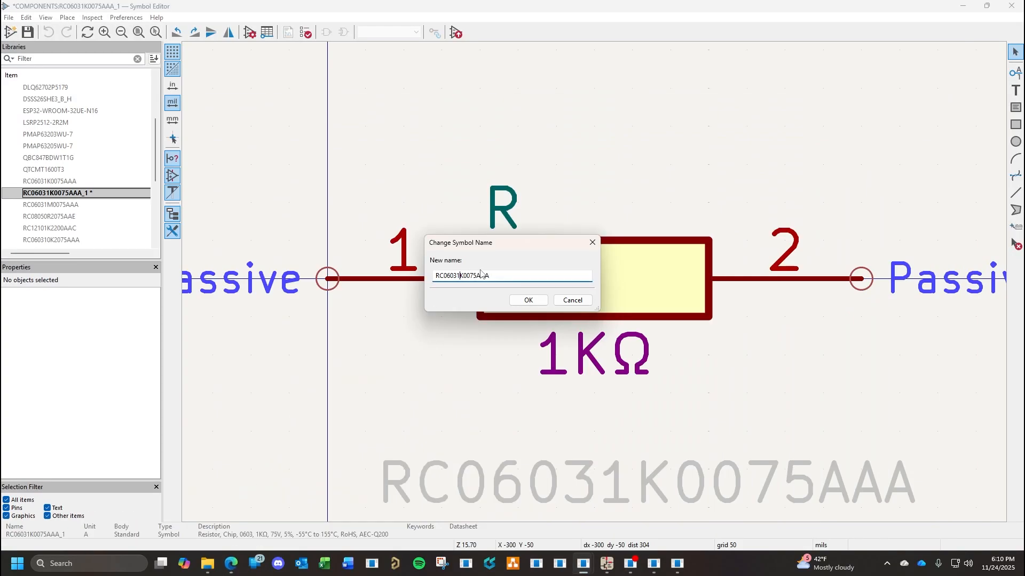
key(BackSpace)
key(BackSpace)
key(BackSpace)
text(50K)
Check RT0603BRD0750KL's voltage and power ratings on its Mouser page against the resistor naming rules in Parts Naming Conventions.md.
click(230, 563)
scroll(477, 389, down, 2)
scroll(476, 389, down, 7)
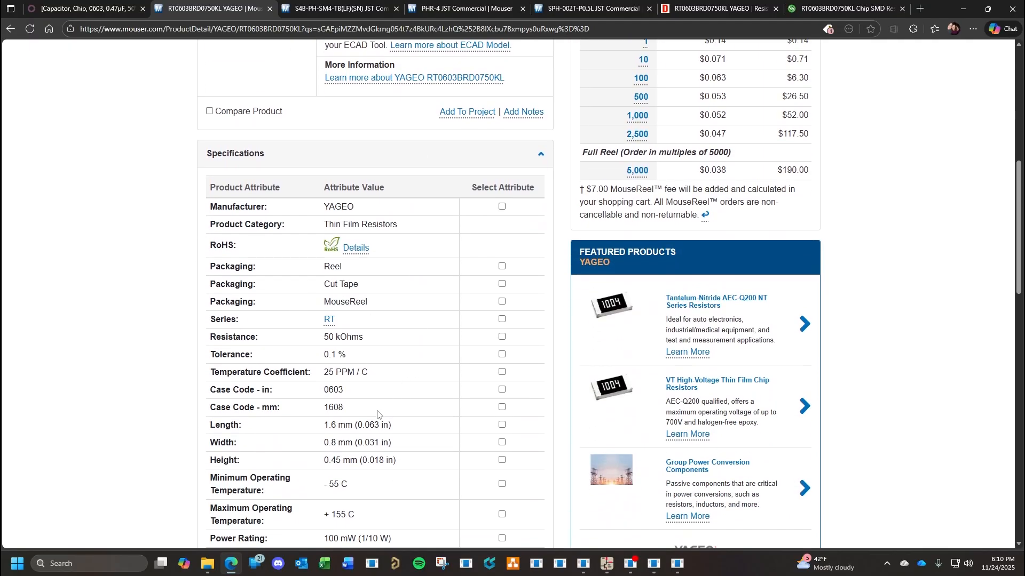
scroll(378, 414, down, 2)
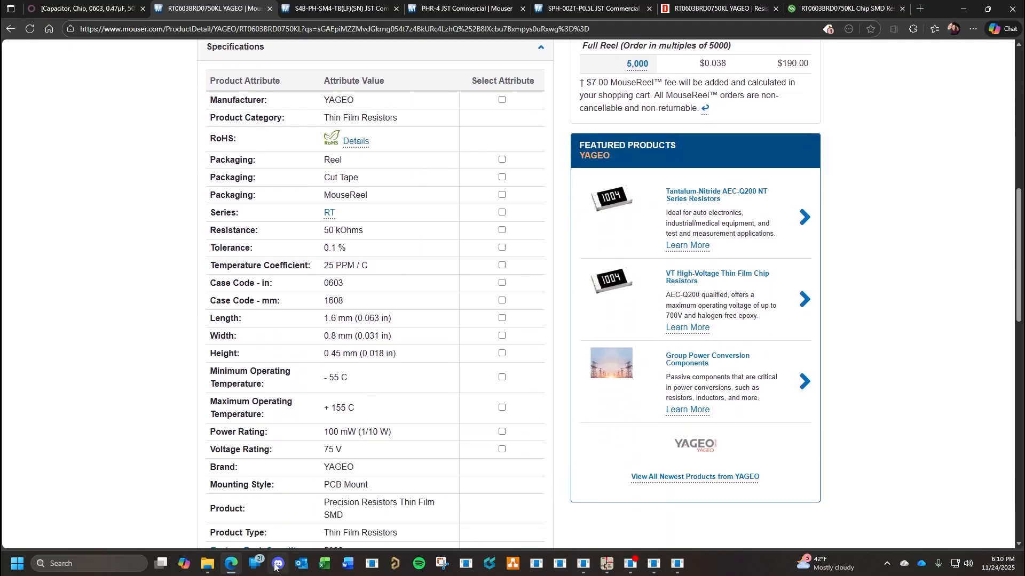
click(230, 563)
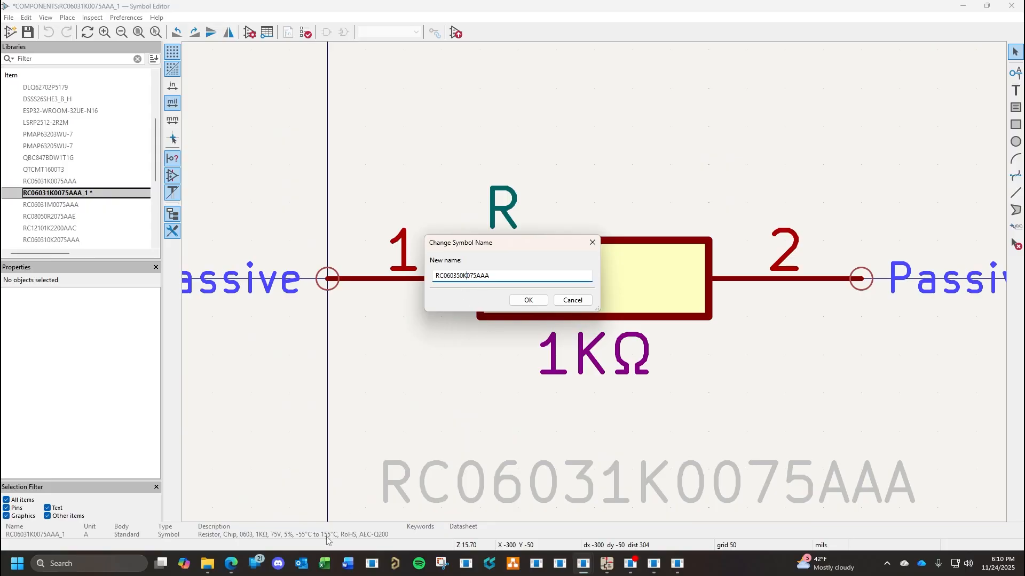
click(655, 568)
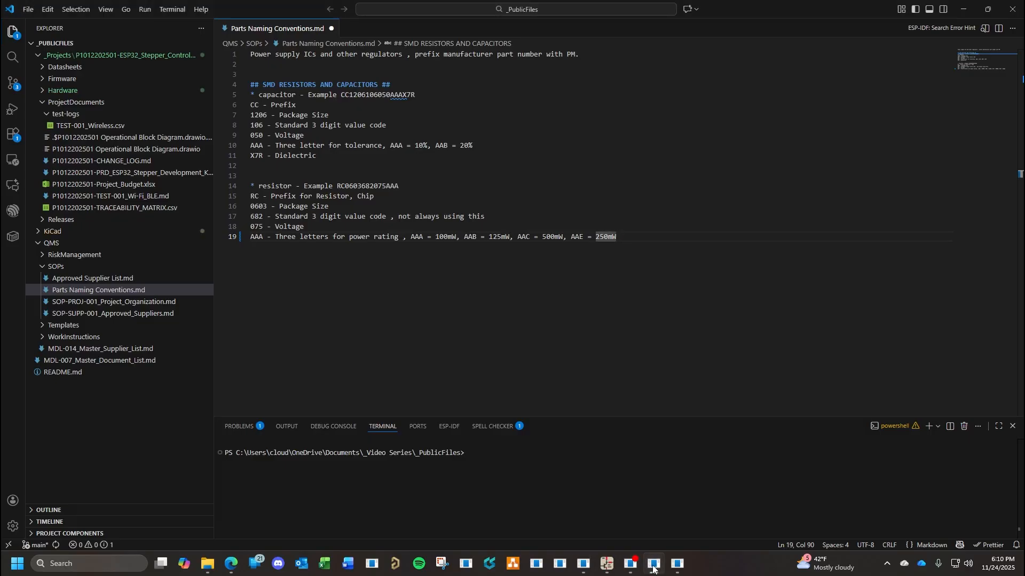
click(231, 564)
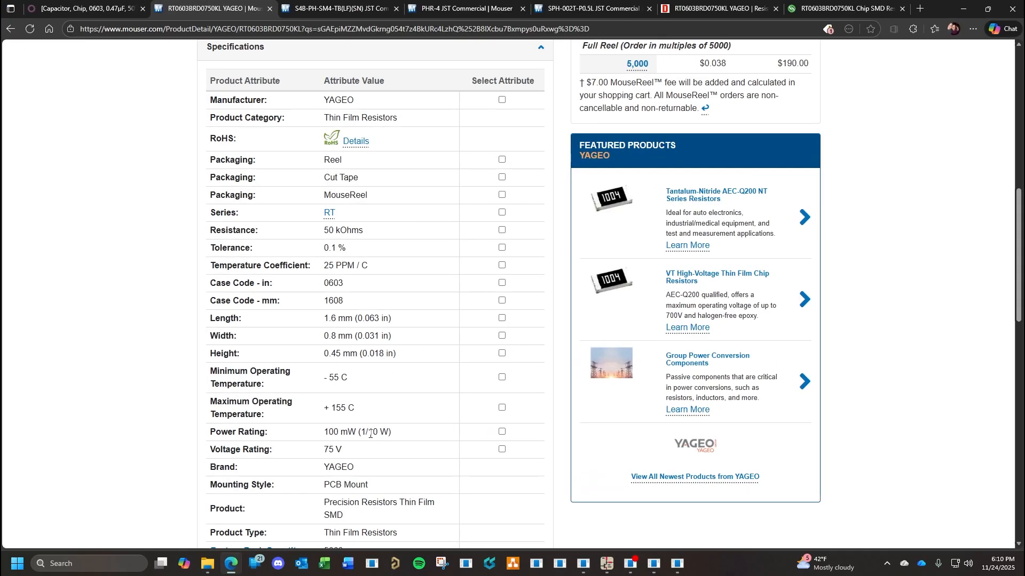
click(240, 561)
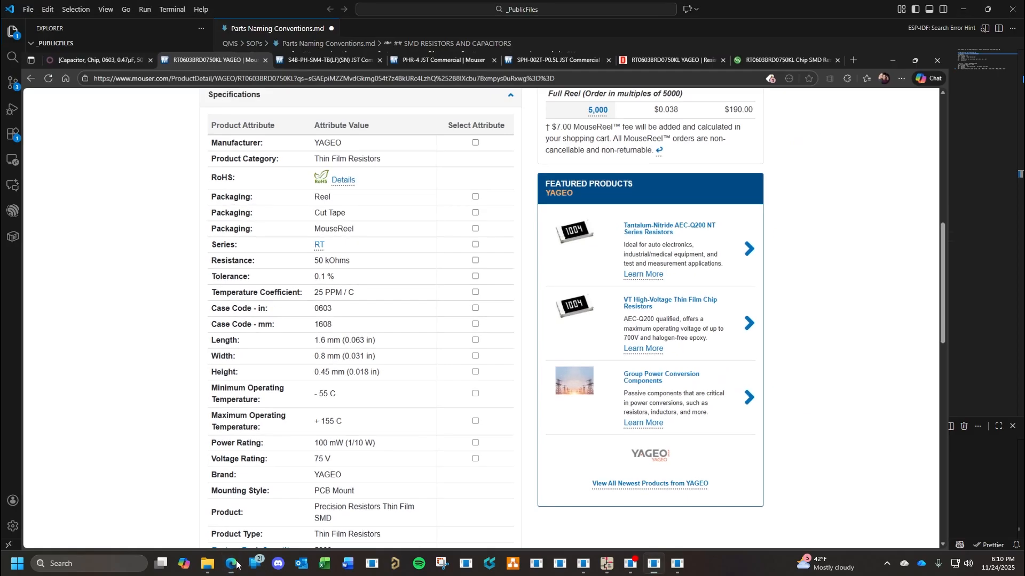
Return to the Symbol Editor, copy and accept RC060350K075AAA as the duplicated resistor's name, and save the symbol.
mouse_move(587, 569)
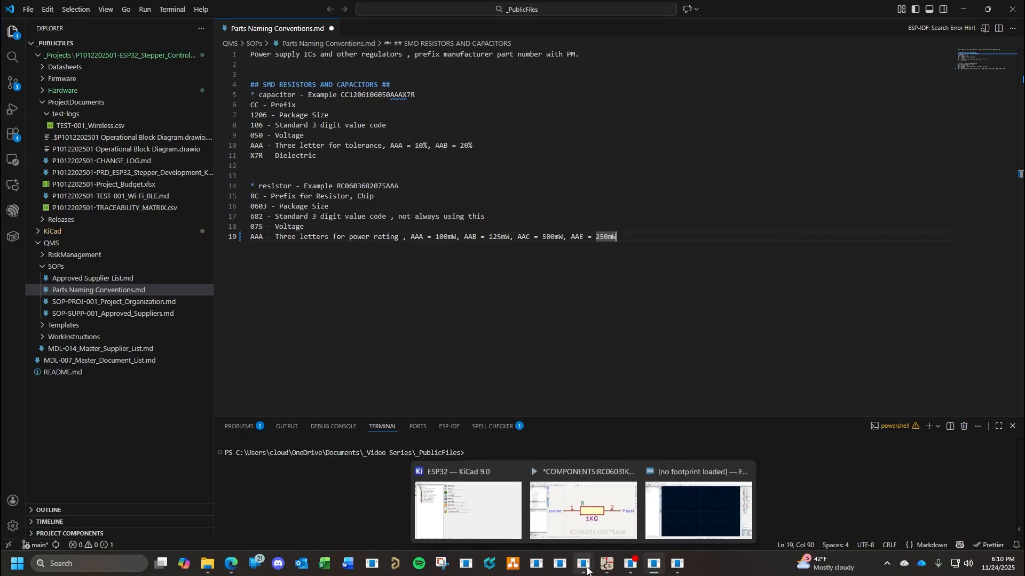
click(560, 494)
drag(488, 276, 409, 277)
key(ctrl+c)
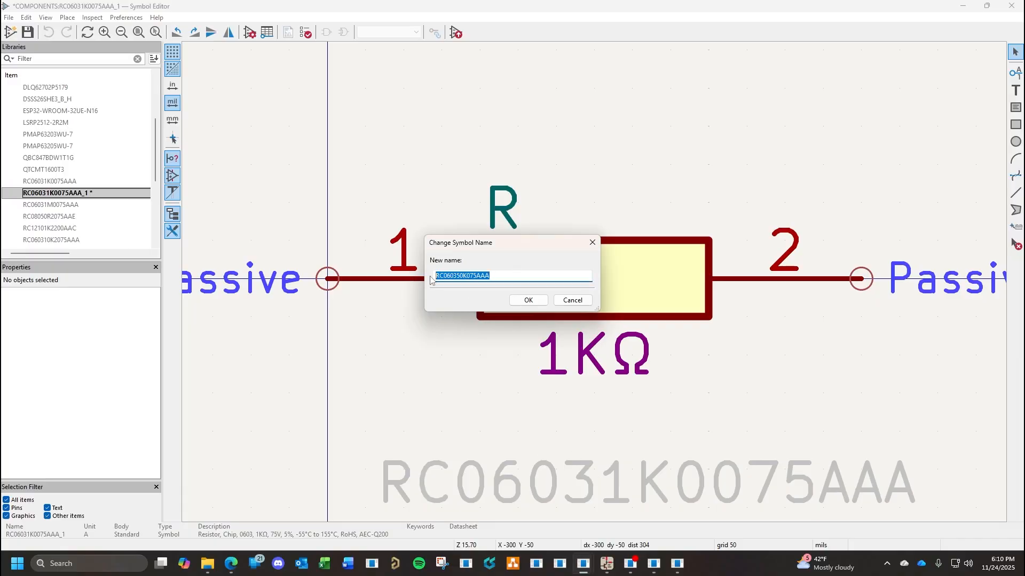
click(528, 299)
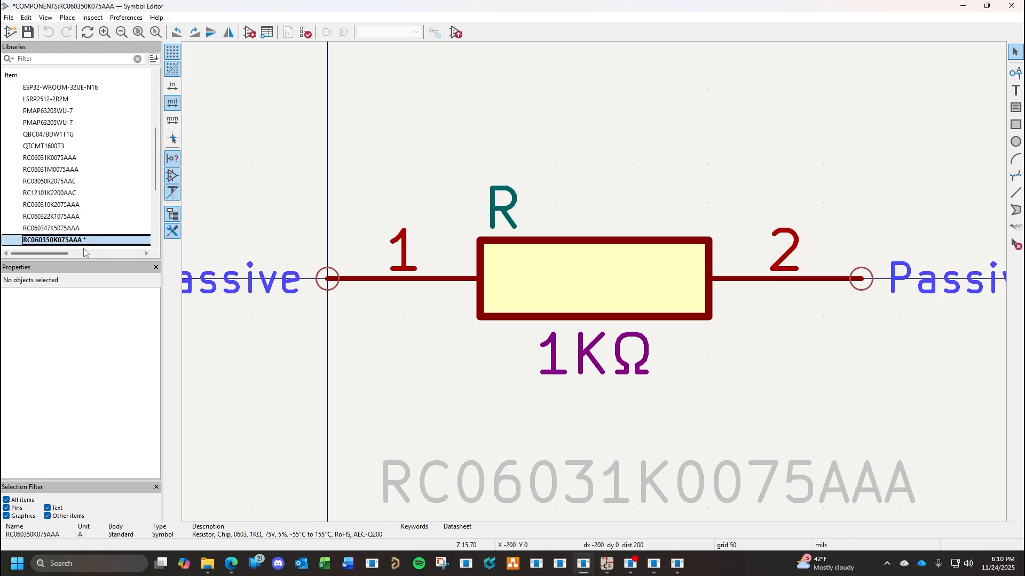
mouse_move(65, 220)
key(ctrl+s)
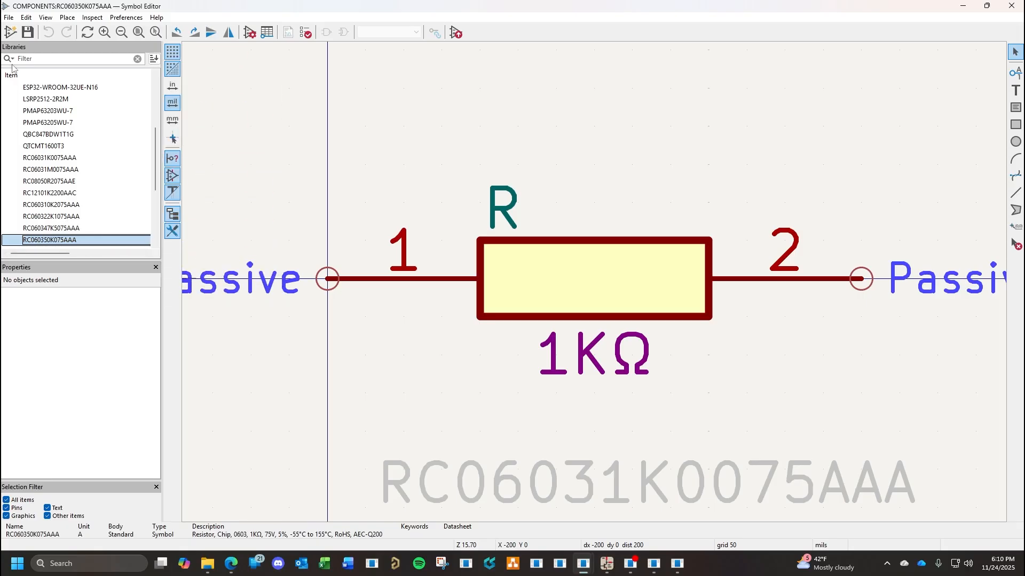
Open the new resistor's symbol properties and paste RC060350K075AAA as its Value.
click(9, 18)
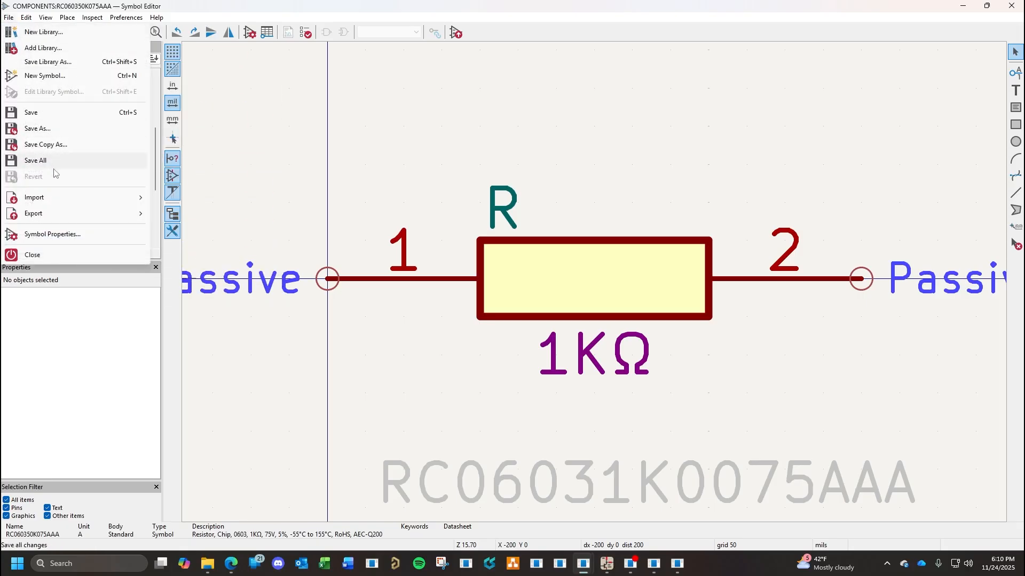
click(52, 234)
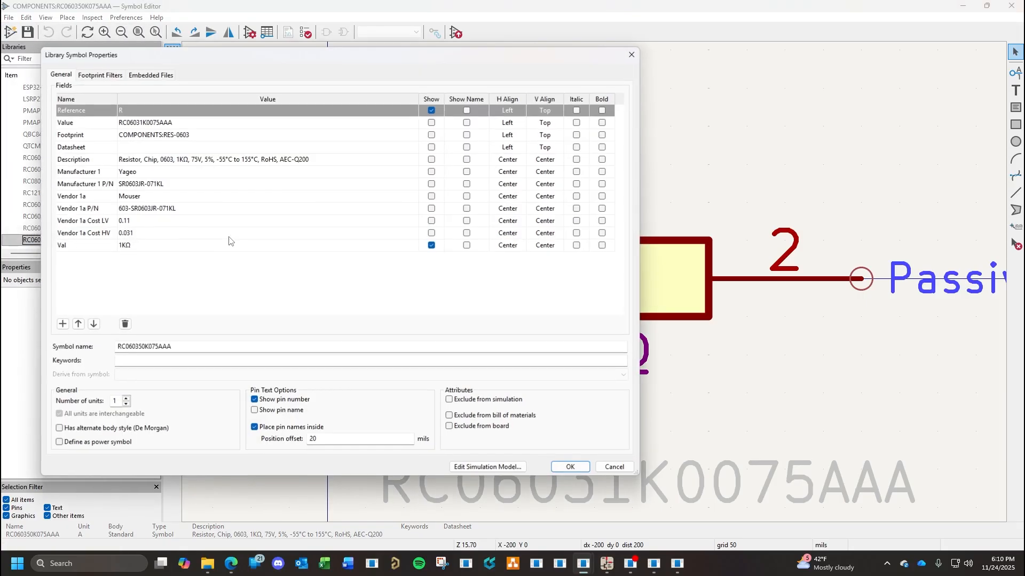
click(191, 122)
key(ctrl+v)
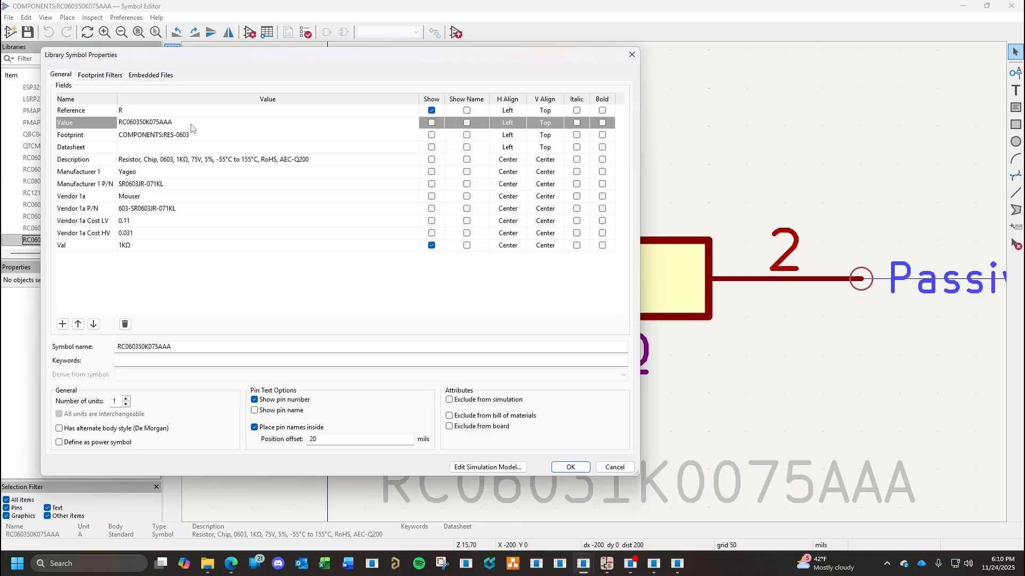
Change the resistance in the symbol's Description to 50KΩ and the tolerance to 0.1%.
click(183, 160)
click(180, 159)
key(BackSpace)
text(50)
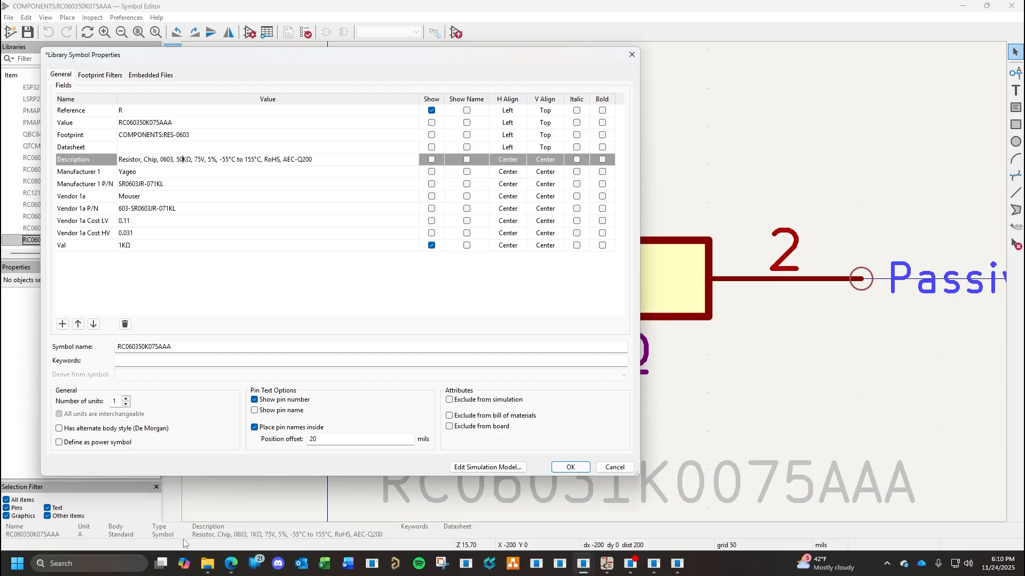
click(231, 570)
click(231, 570)
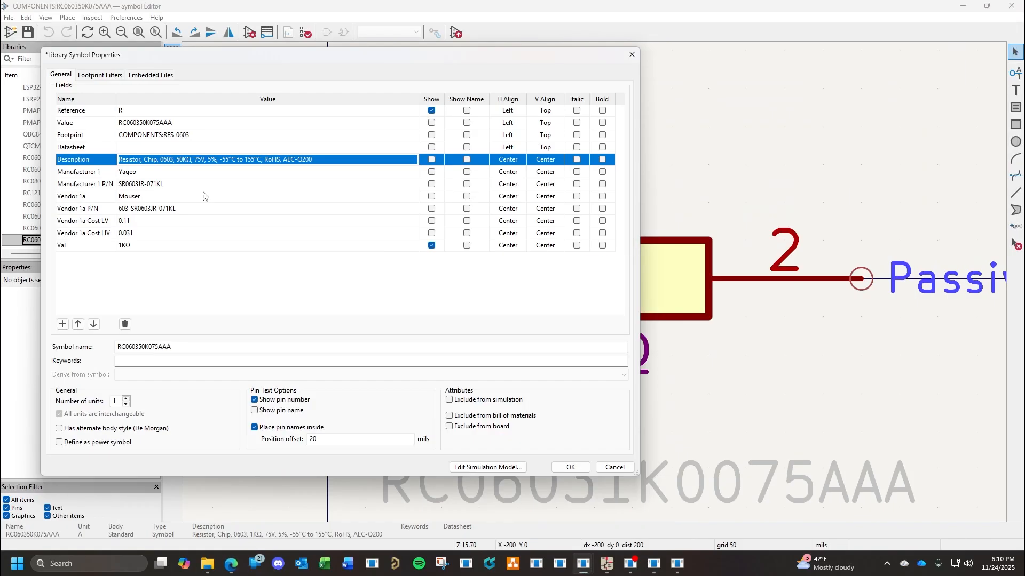
click(211, 160)
click(211, 160)
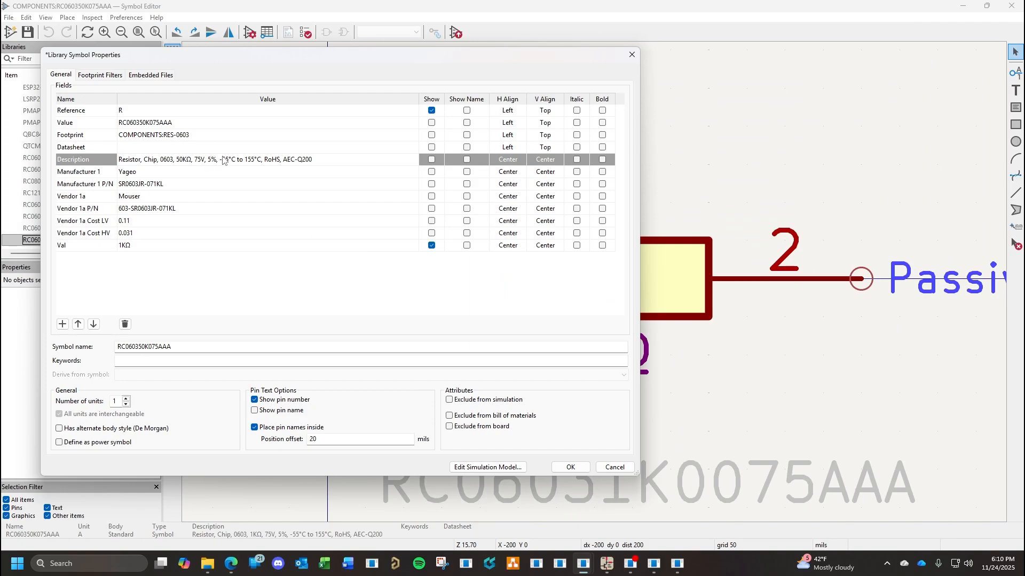
key(BackSpace)
text(0.1)
Check the Mouser specifications for an automotive qualification and remove AEC-Q200 from the end of the symbol's Description.
click(229, 568)
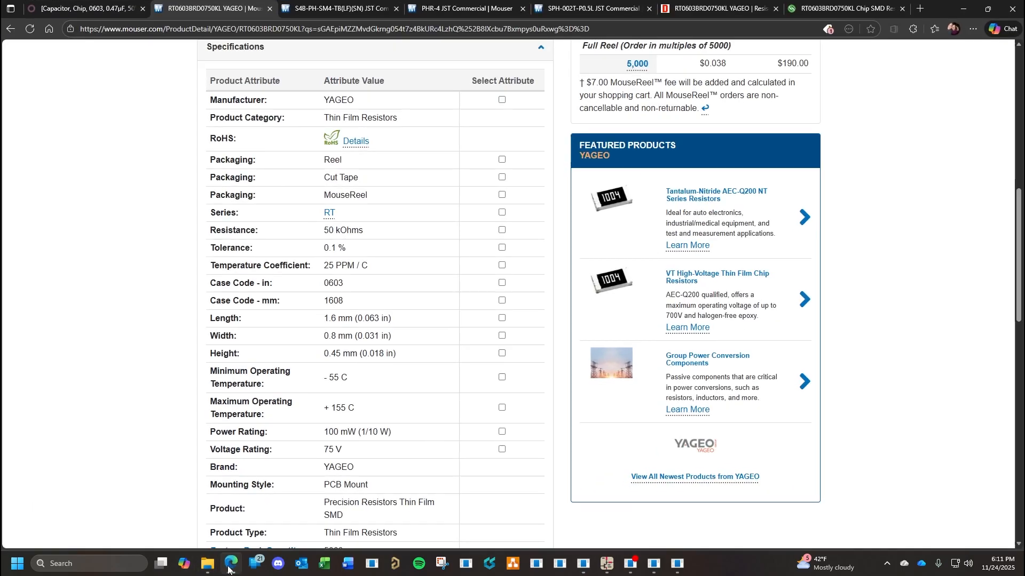
scroll(401, 458, down, 4)
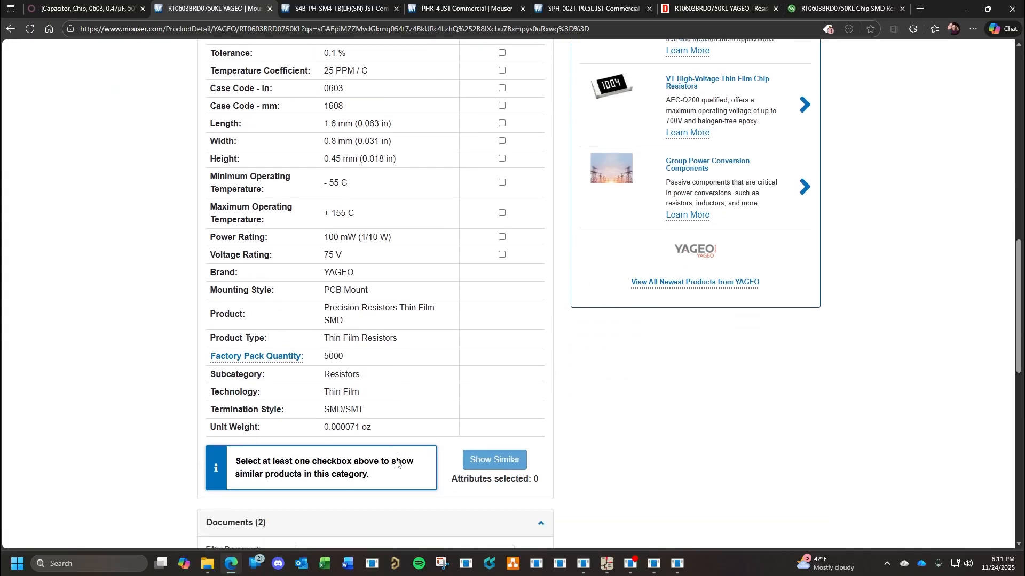
click(235, 569)
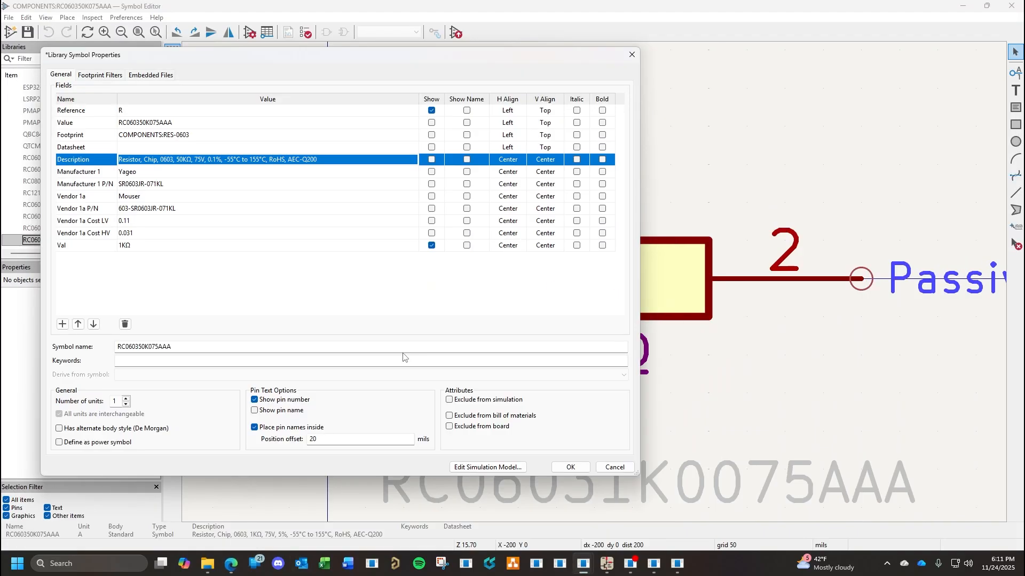
click(338, 162)
click(338, 163)
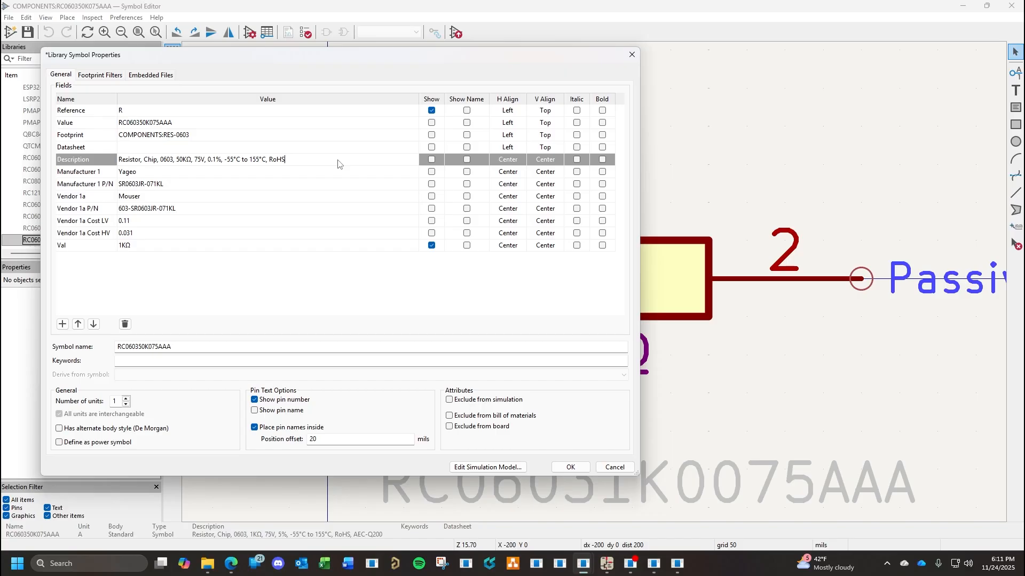
Copy the manufacturer part number RT0603BRD0750KL from the Mouser page into the symbol's Manufacturer 1 P/N field.
click(231, 564)
scroll(373, 208, up, 10)
scroll(374, 198, up, 3)
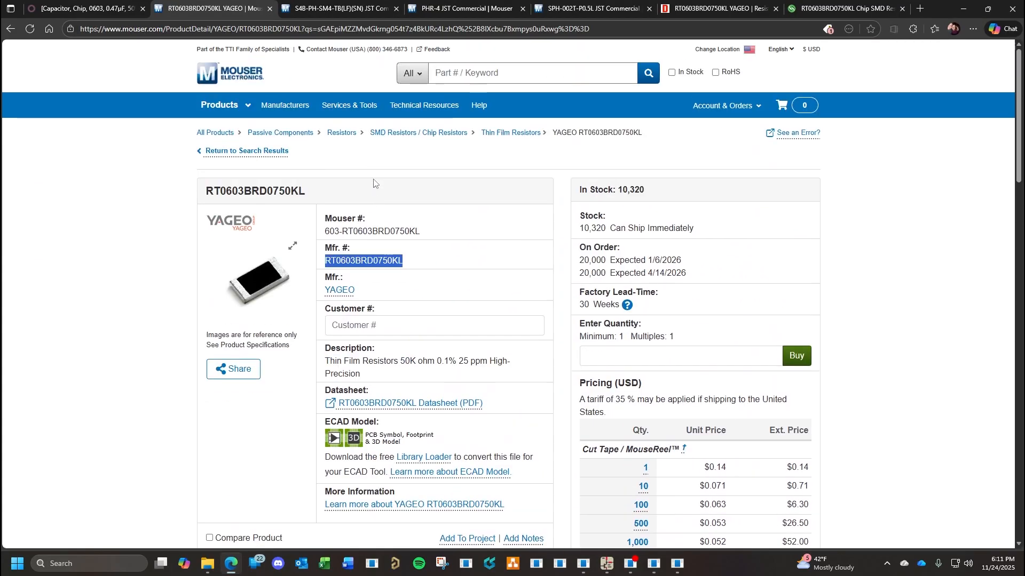
click(429, 234)
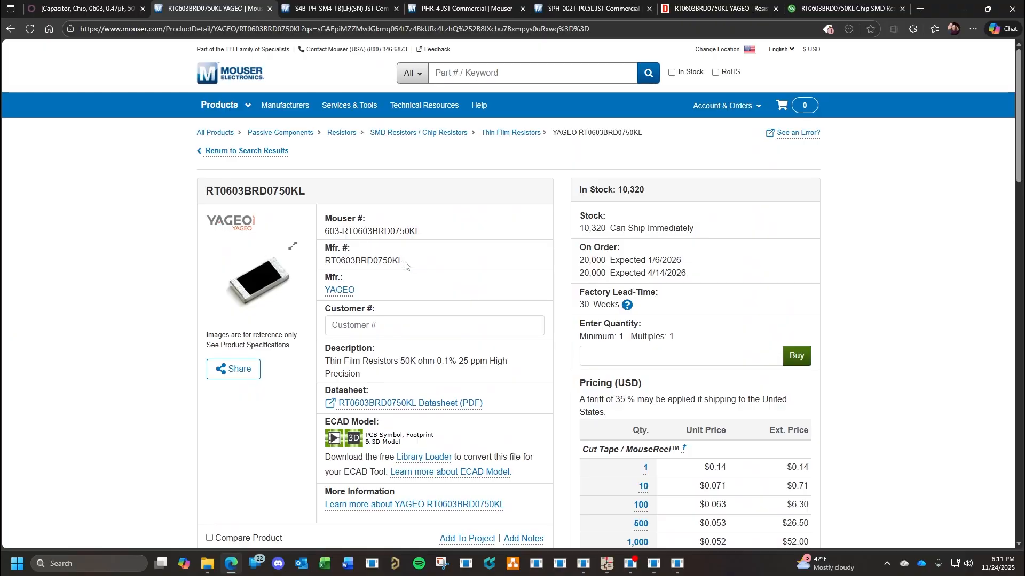
drag(400, 261, 317, 265)
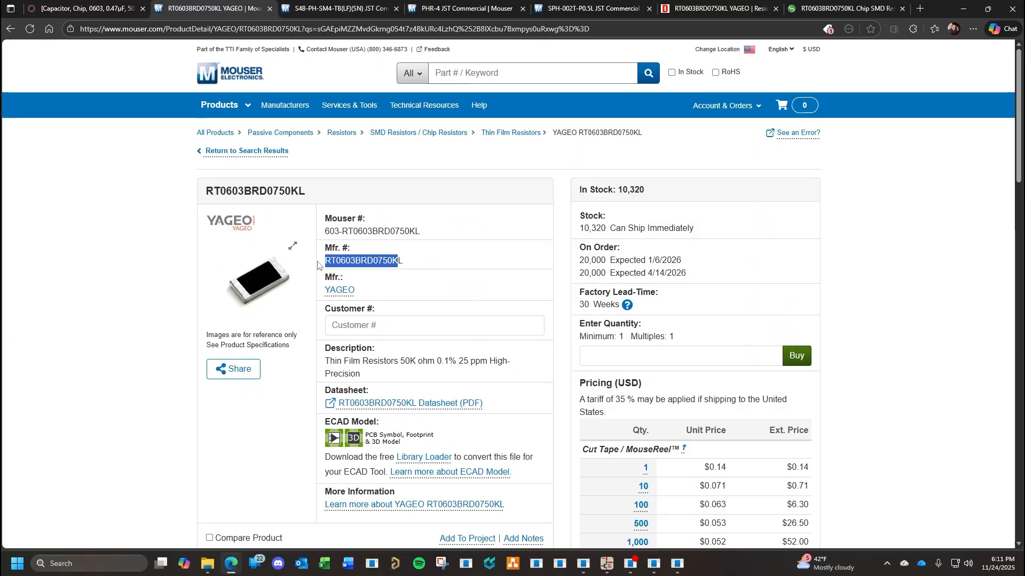
click(398, 258)
drag(402, 264, 328, 263)
key(ctrl+c)
key(alt+Tab)
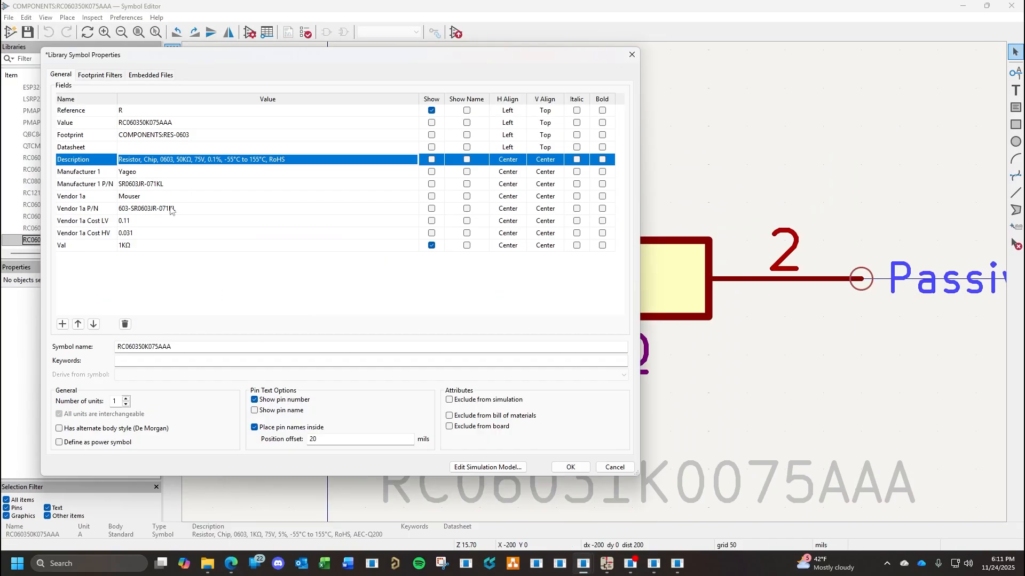
click(173, 185)
key(ctrl+v)
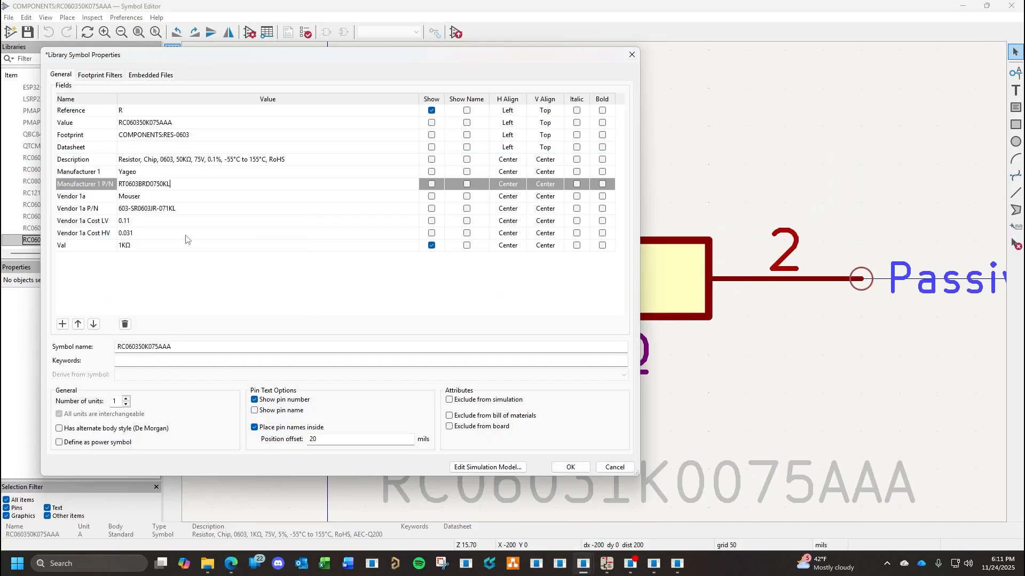
Switch to the Mouser product page and copy the Mouser part number 603-RT0603BRD0750KL.
click(230, 563)
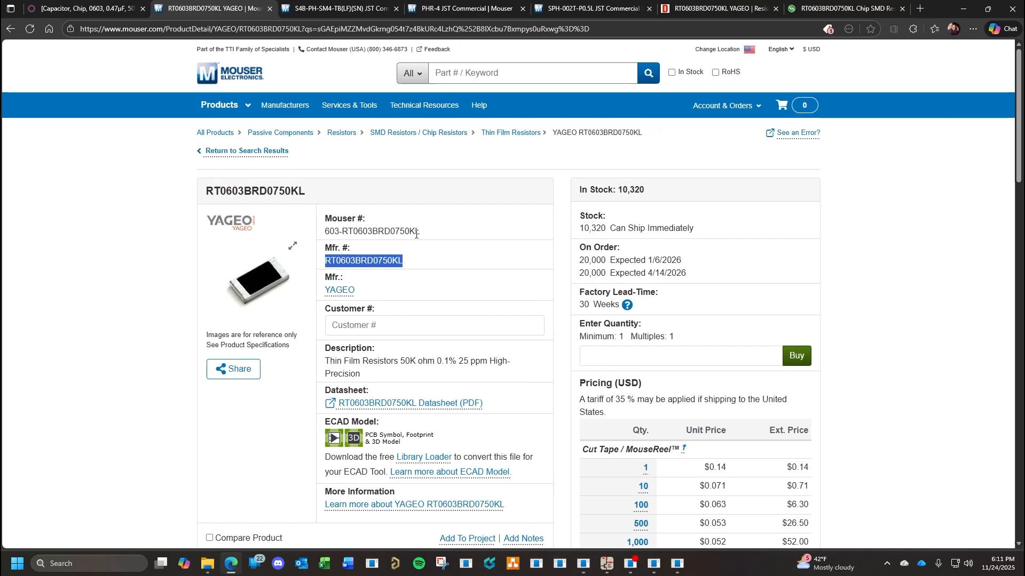
drag(422, 231, 322, 236)
key(ctrl+c)
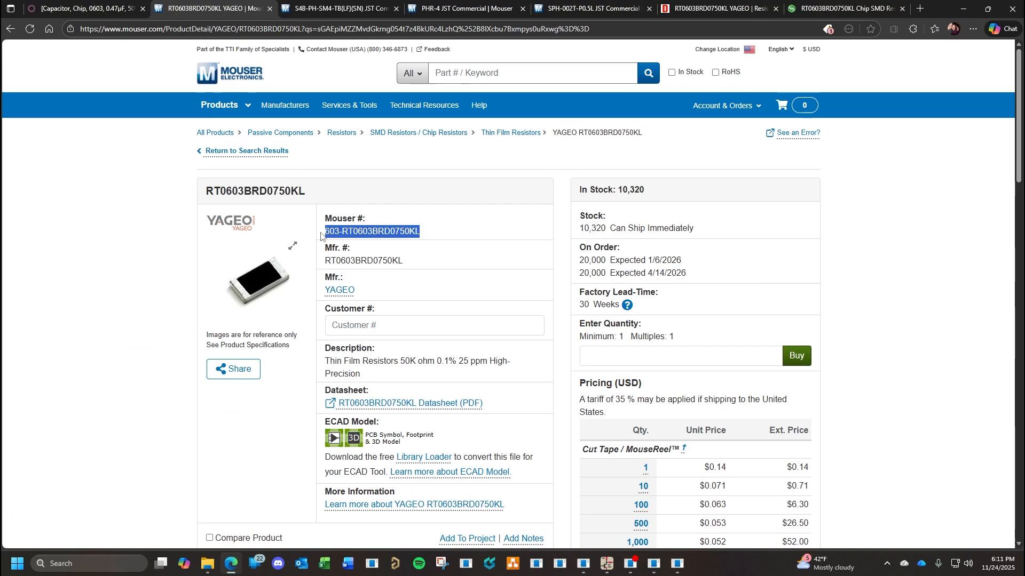
Using the Mouser price breaks, set Vendor 1a Cost LV to 0.14 and Vendor 1a Cost HV to 0.052.
scroll(718, 427, down, 2)
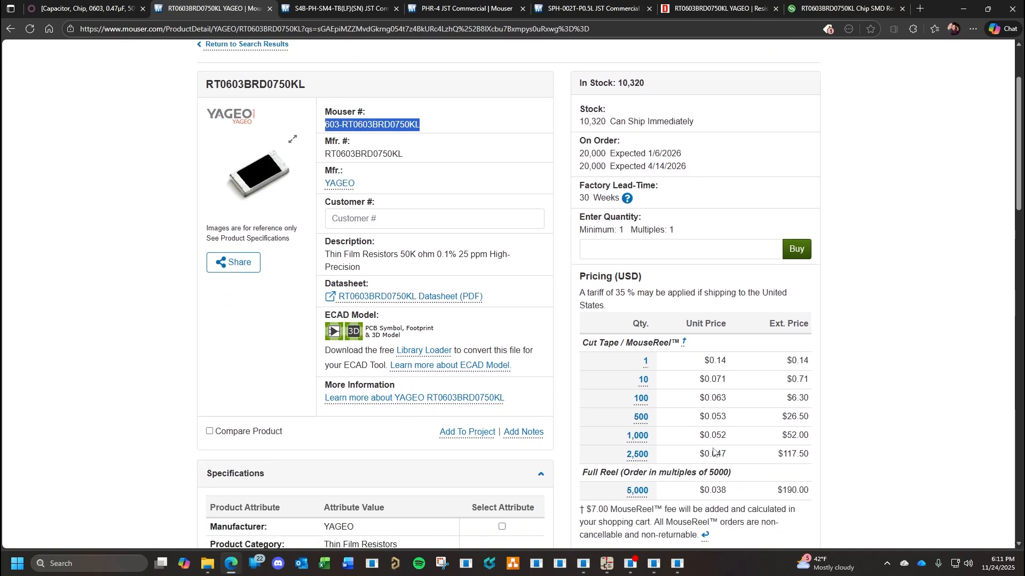
click(231, 563)
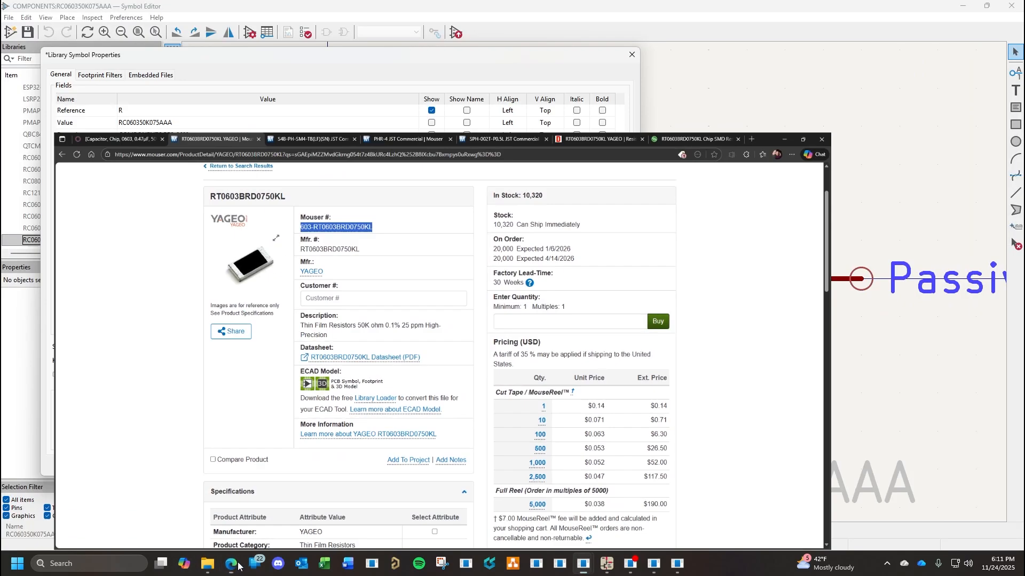
click(163, 221)
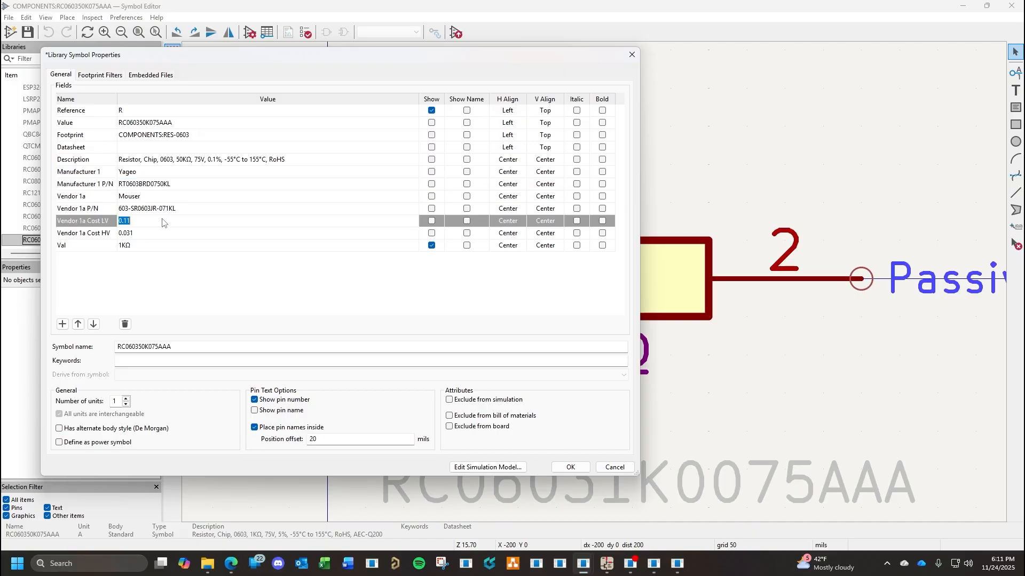
text(0.14)
click(167, 234)
text(0.)
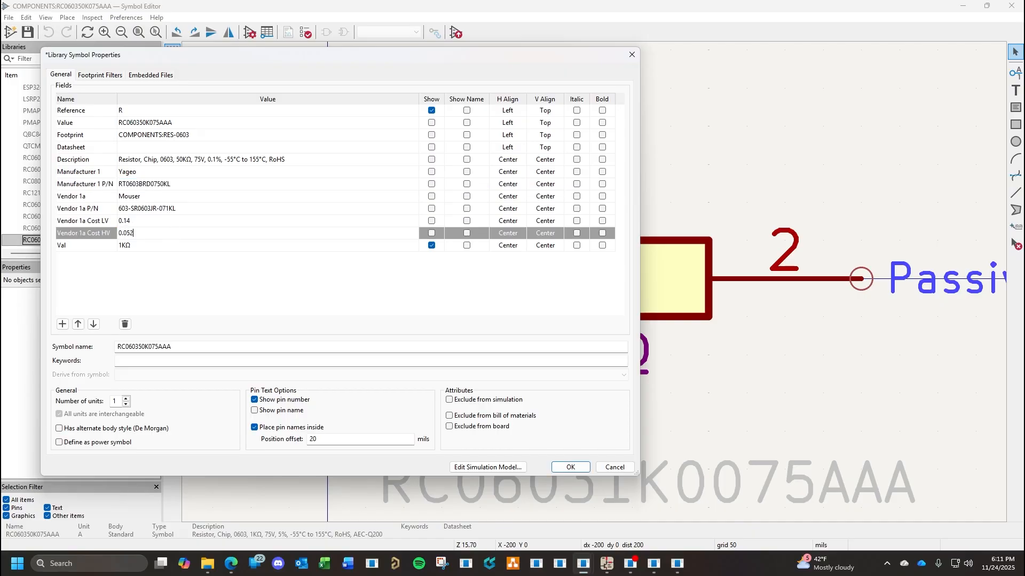
Paste the copied Mouser part number 603-RT0603BRD0750KL into the Vendor 1a P/N field.
click(166, 225)
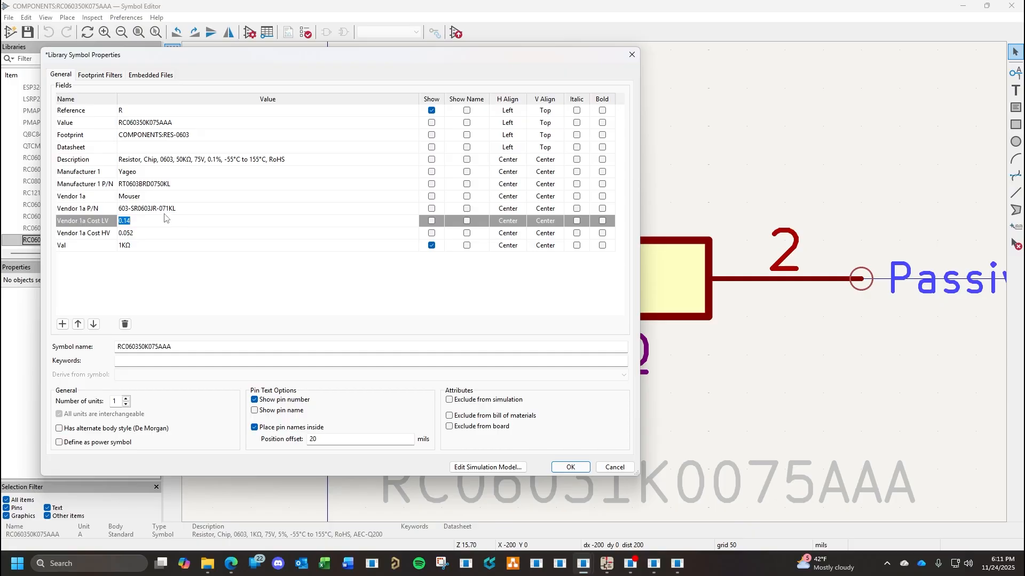
click(176, 211)
key(ctrl+v)
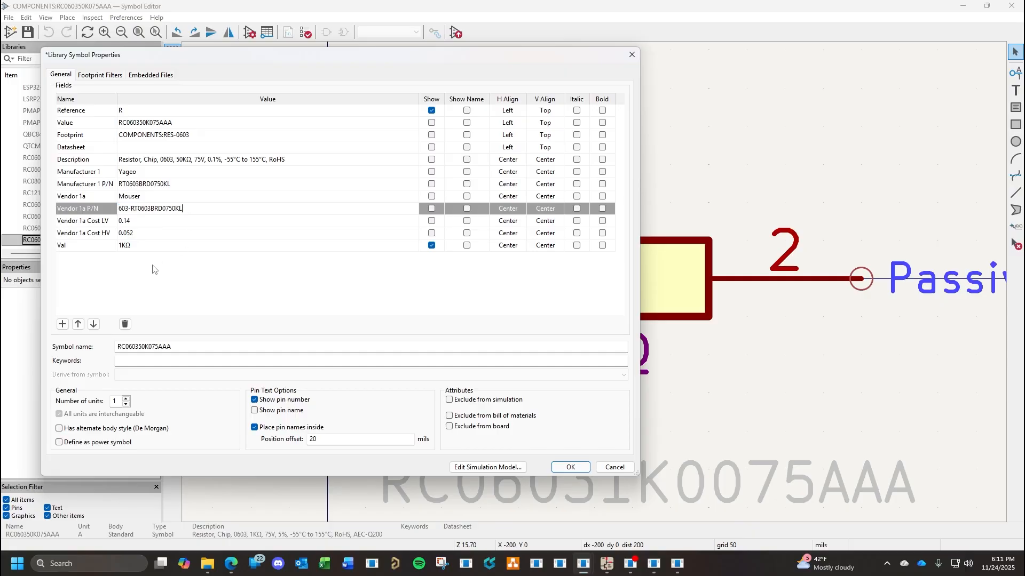
Set the symbol's Val field to 50KΩ.
click(125, 248)
click(123, 248)
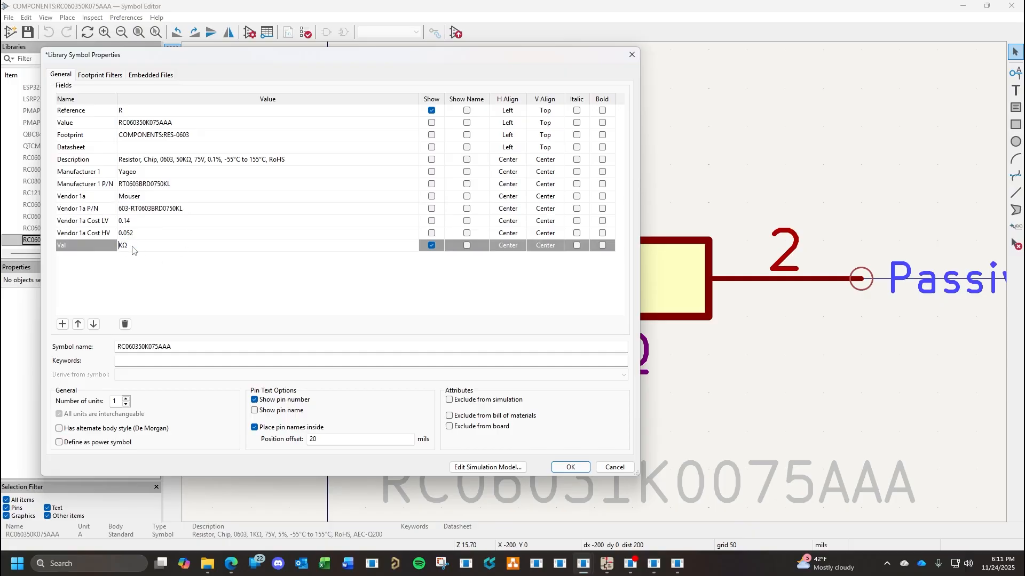
text(50)
click(336, 303)
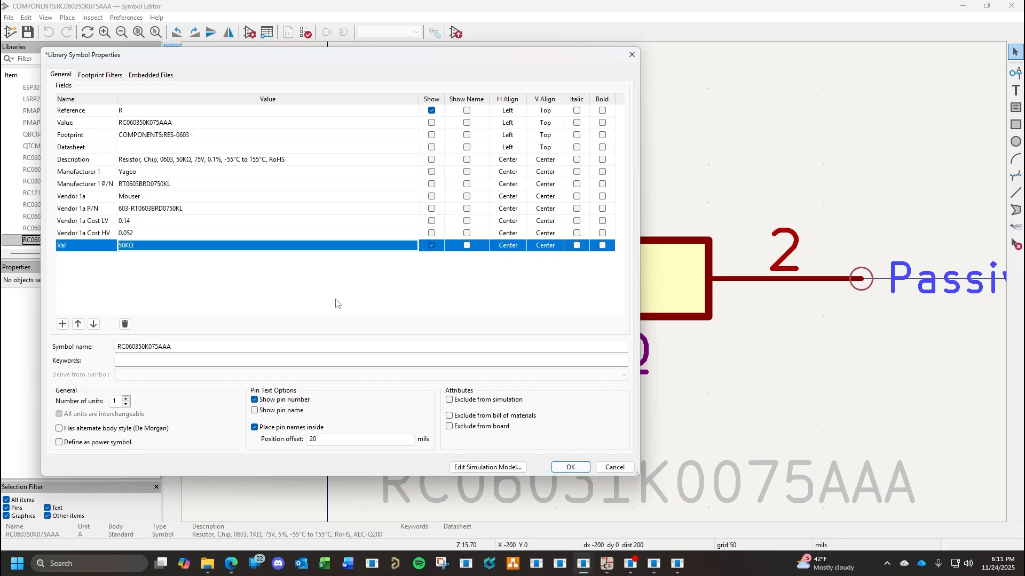
Copy the symbol's Value RC060350K075AAA and create a new product with that name in Odoo Inventory.
click(185, 124)
click(181, 124)
key(ctrl+c)
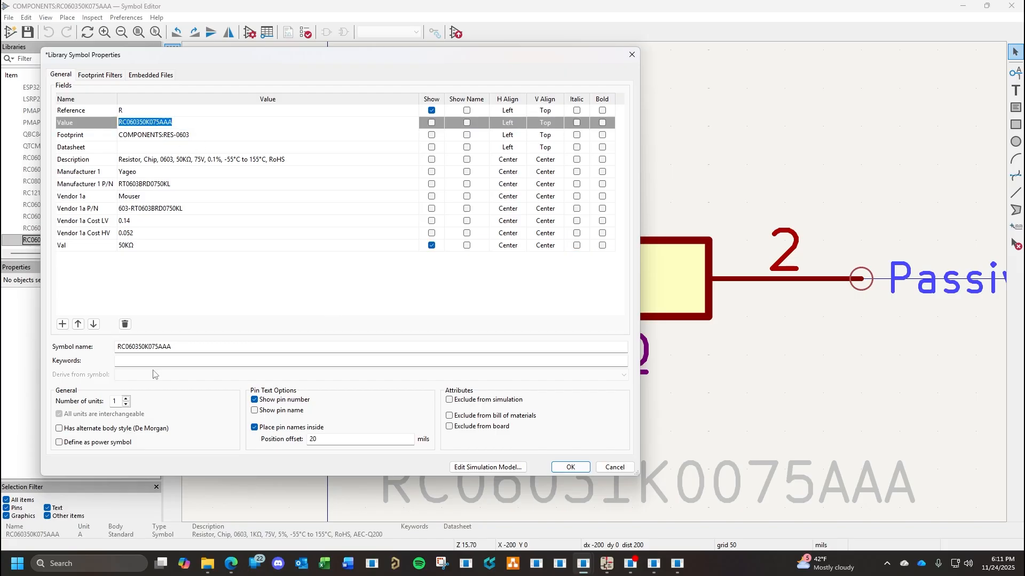
click(230, 563)
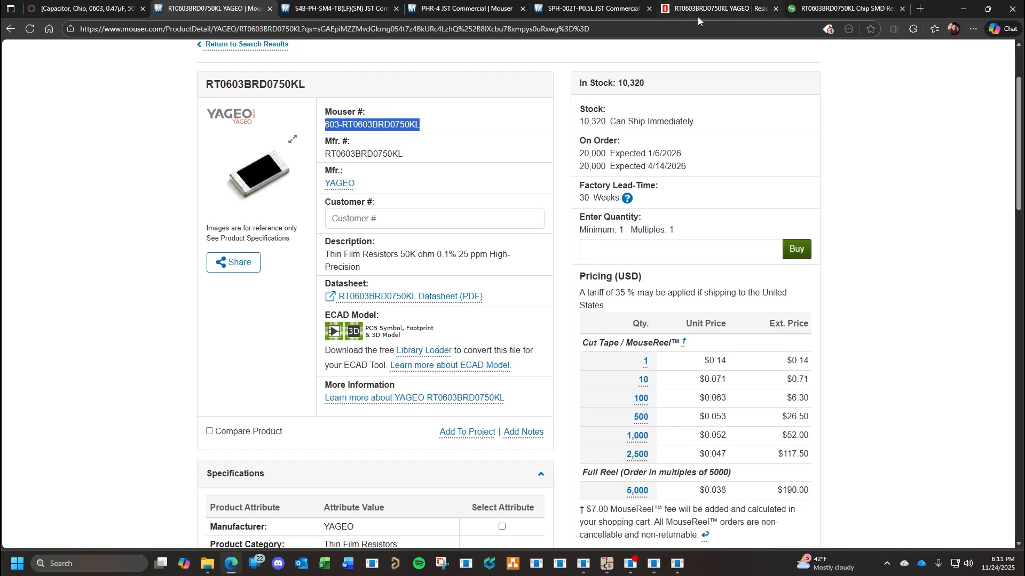
click(85, 8)
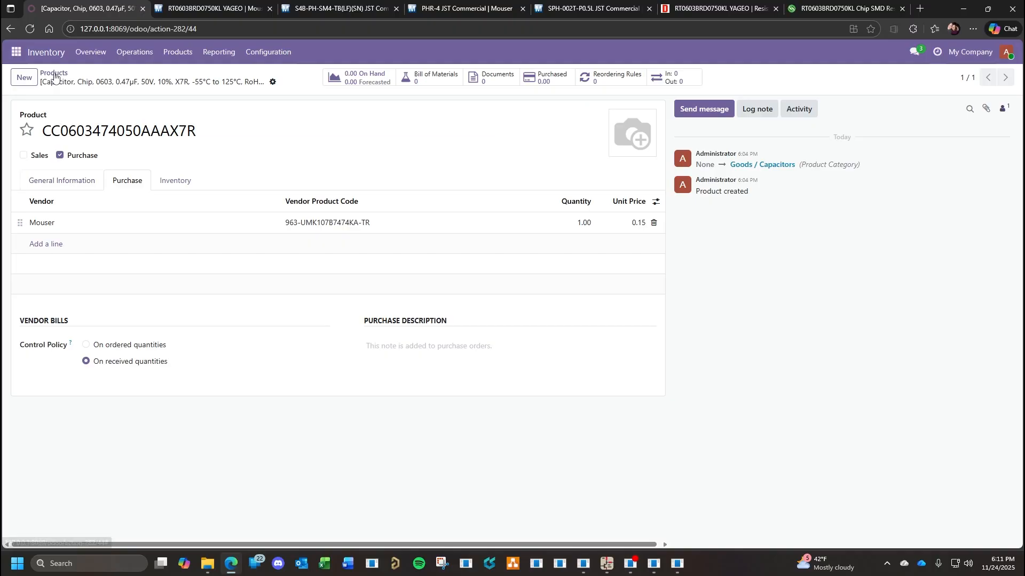
click(24, 77)
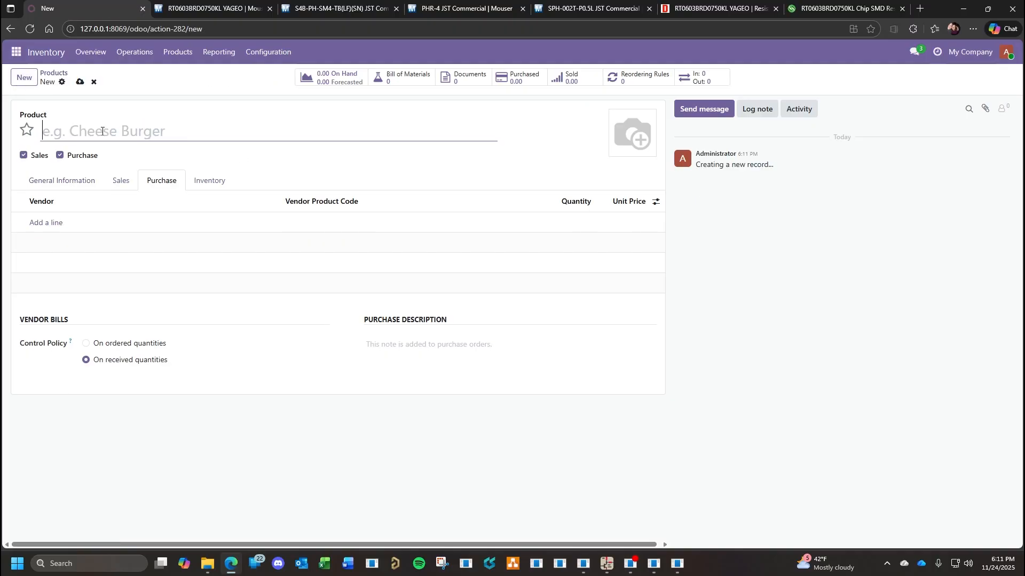
key(ctrl+v)
Disable Sales for the new product, set its sales price to 0, and remove the 6% sales tax.
click(23, 155)
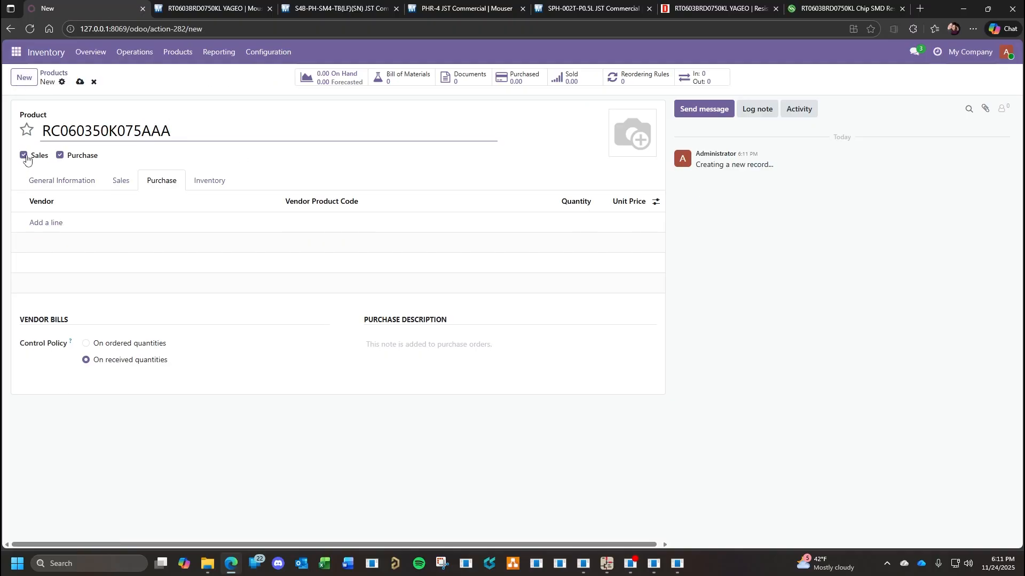
click(59, 184)
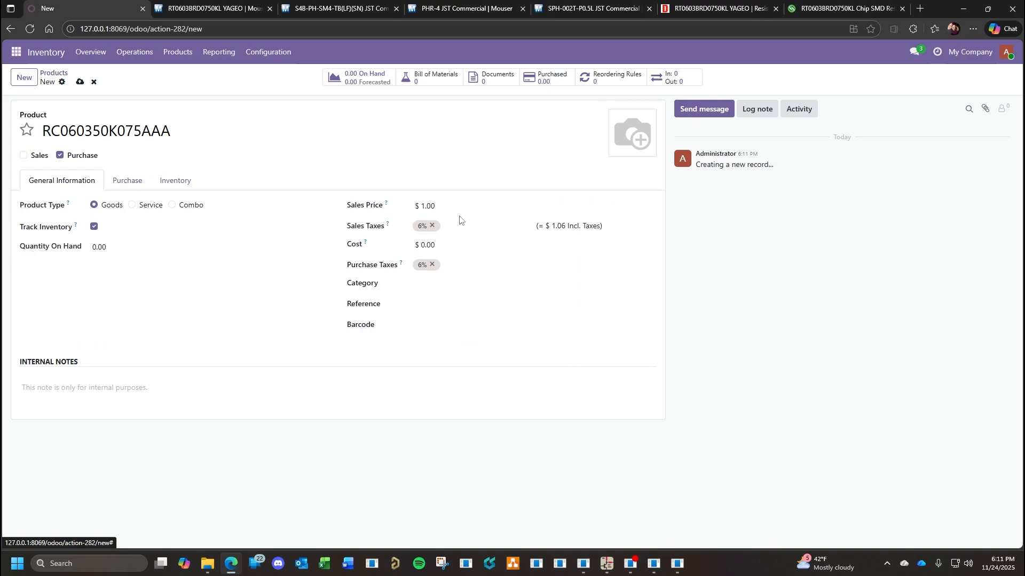
click(442, 207)
text(0)
click(432, 225)
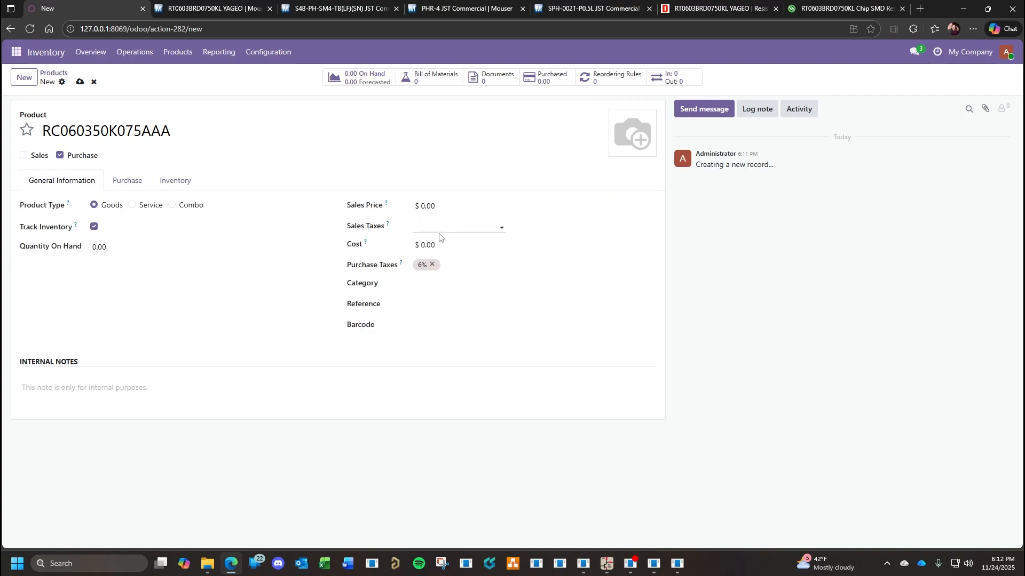
Set the product's cost to 0.14 from the Mouser single-unit price and remove the 6% purchase tax.
click(218, 8)
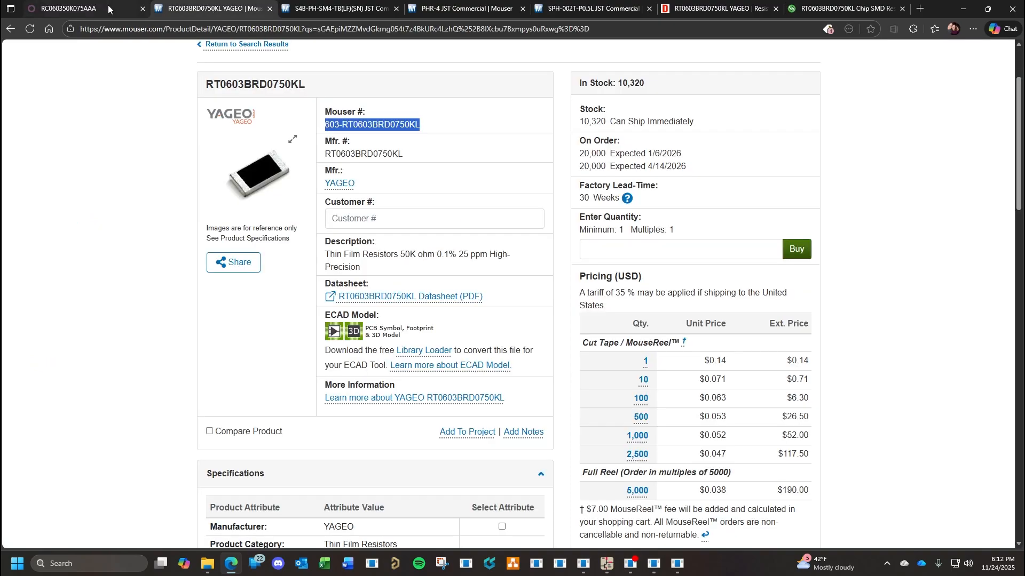
click(108, 5)
click(441, 246)
text(0.14)
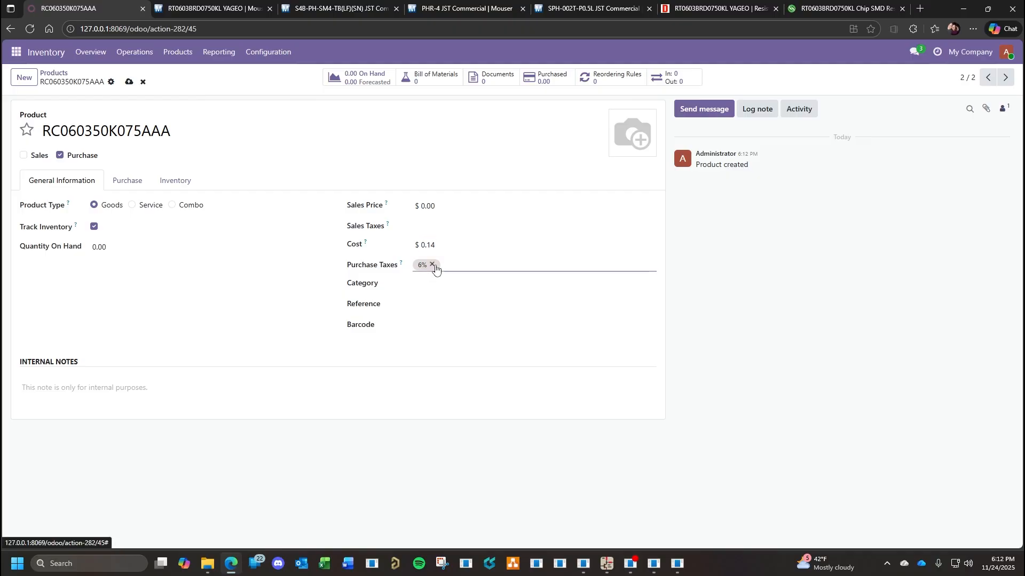
click(432, 265)
Assign the product to the Goods / Resistors category.
click(436, 284)
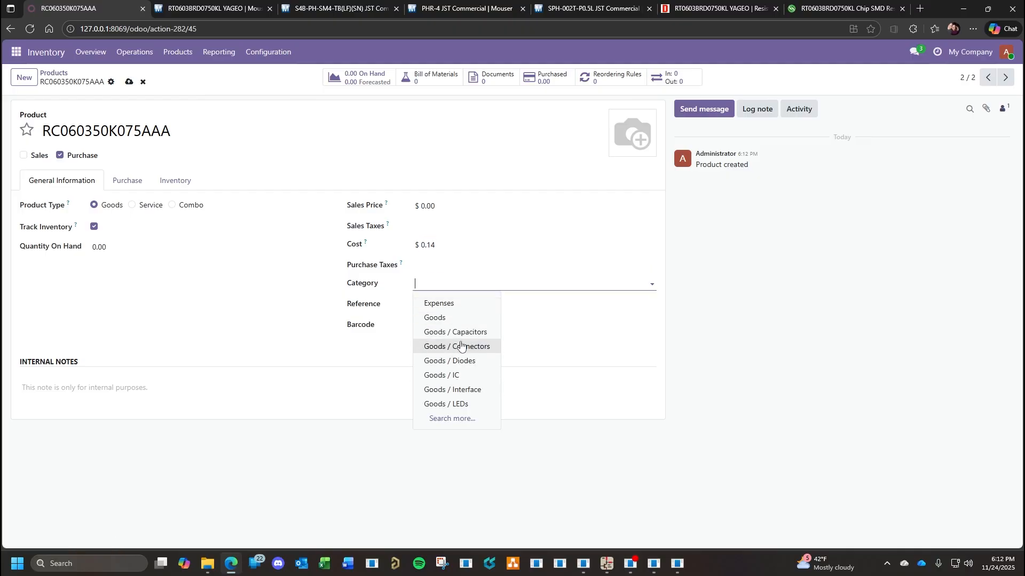
click(462, 419)
click(331, 350)
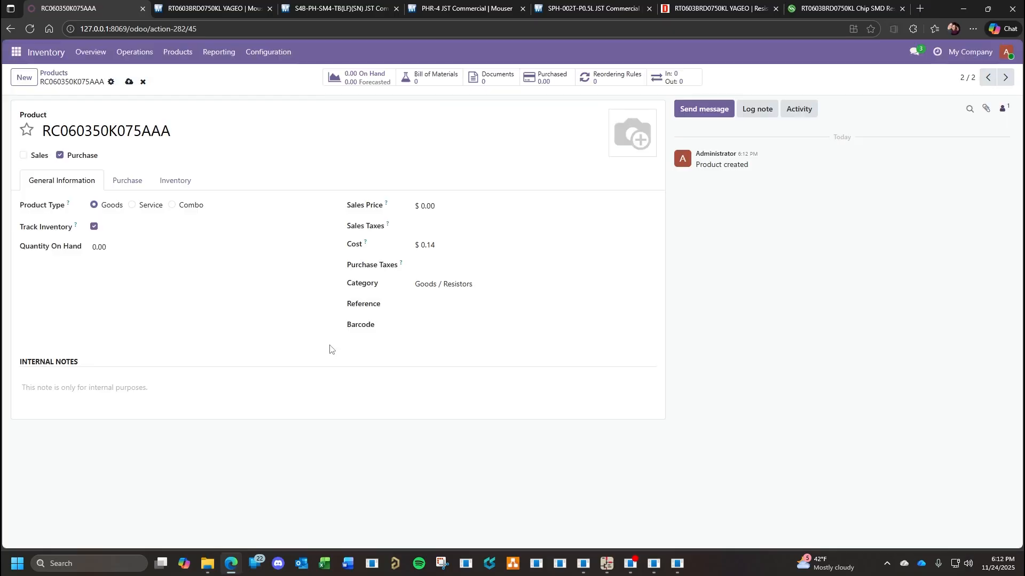
Copy the 50KΩ resistor's Description from the KiCad symbol properties into the Odoo product's Reference field.
click(230, 564)
click(316, 164)
key(ctrl+c)
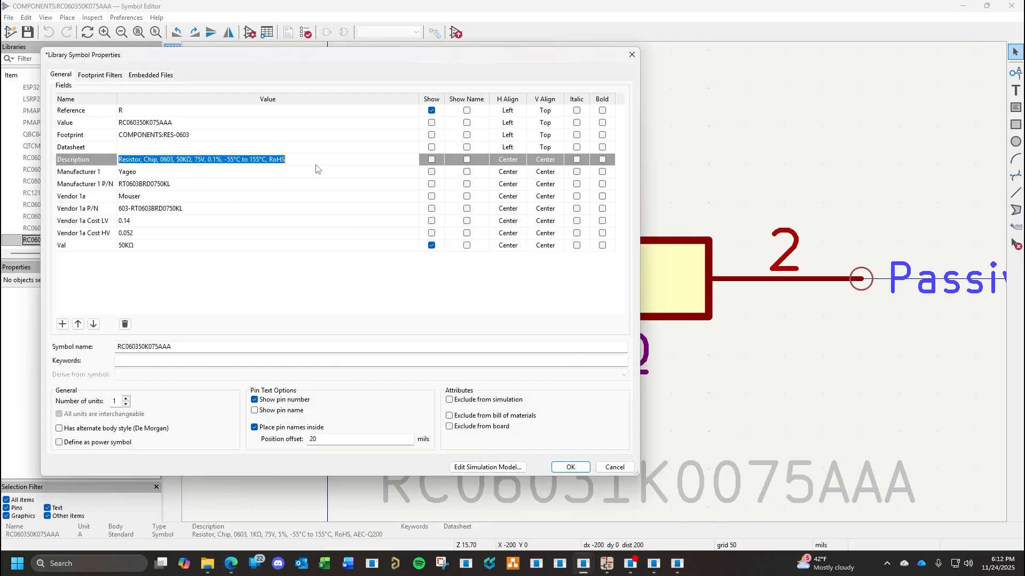
click(230, 563)
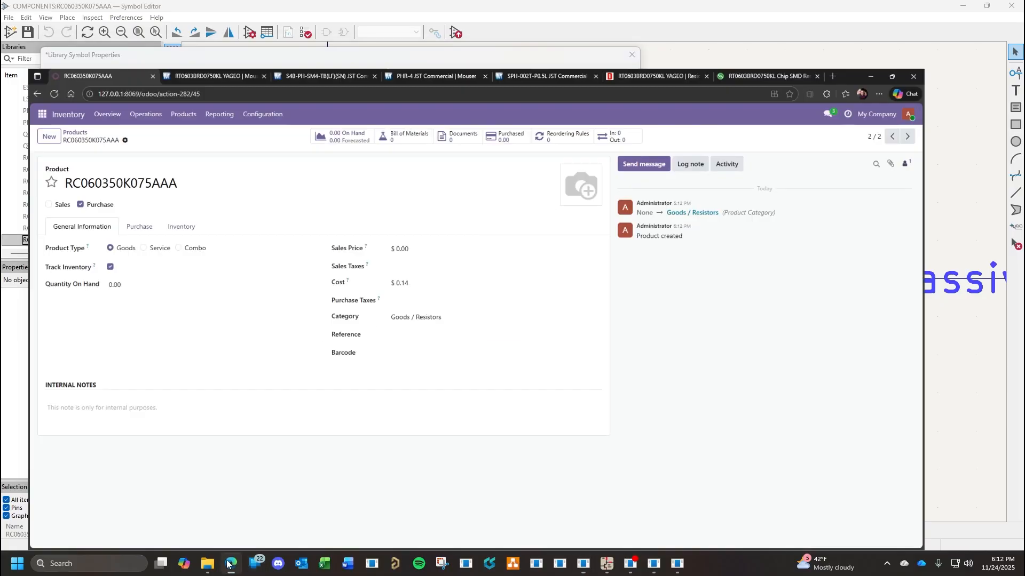
click(442, 302)
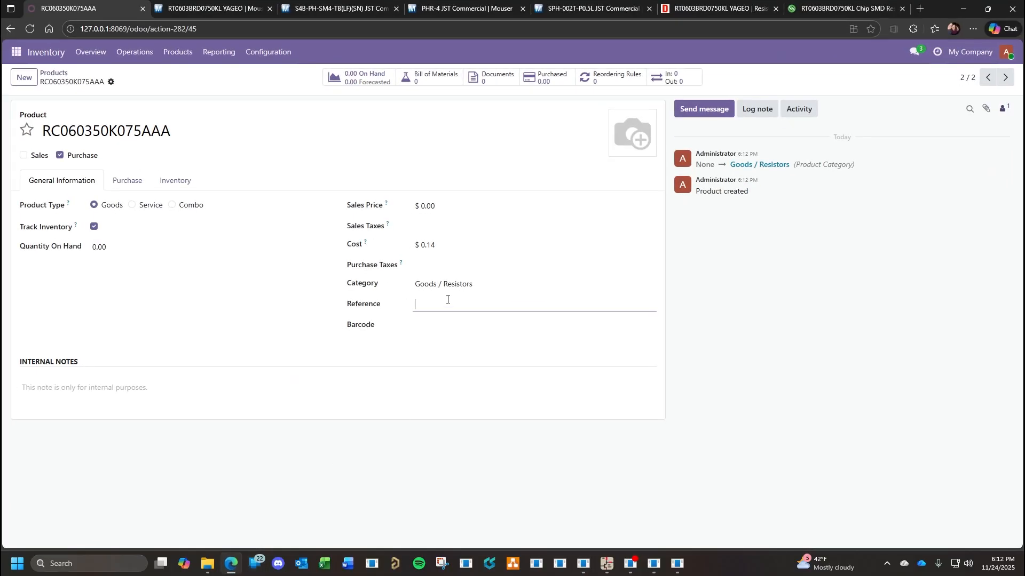
key(ctrl+v)
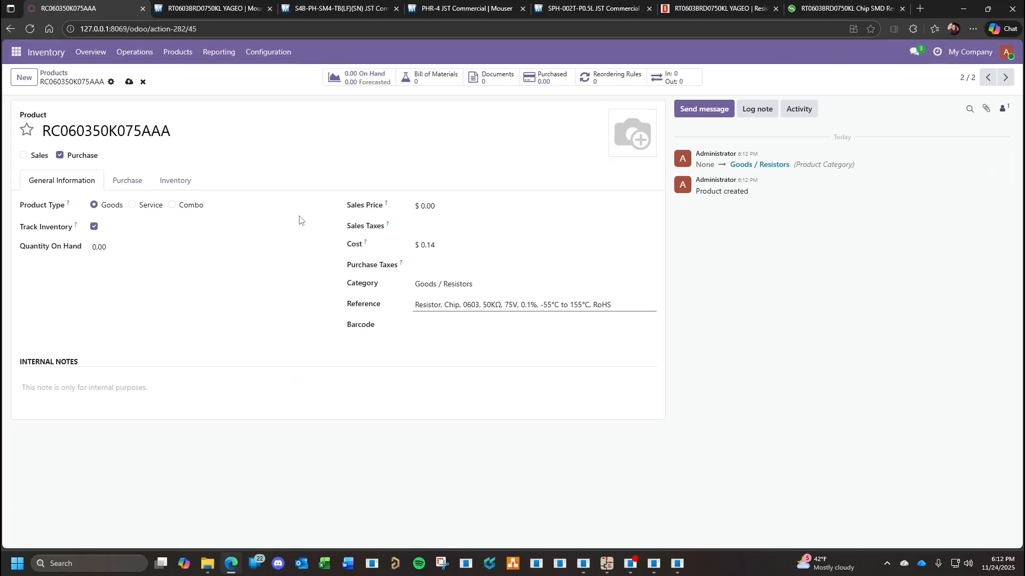
Add Mouser as the product's vendor with vendor product code 603-RT0603BRD0750KL.
click(125, 182)
click(50, 223)
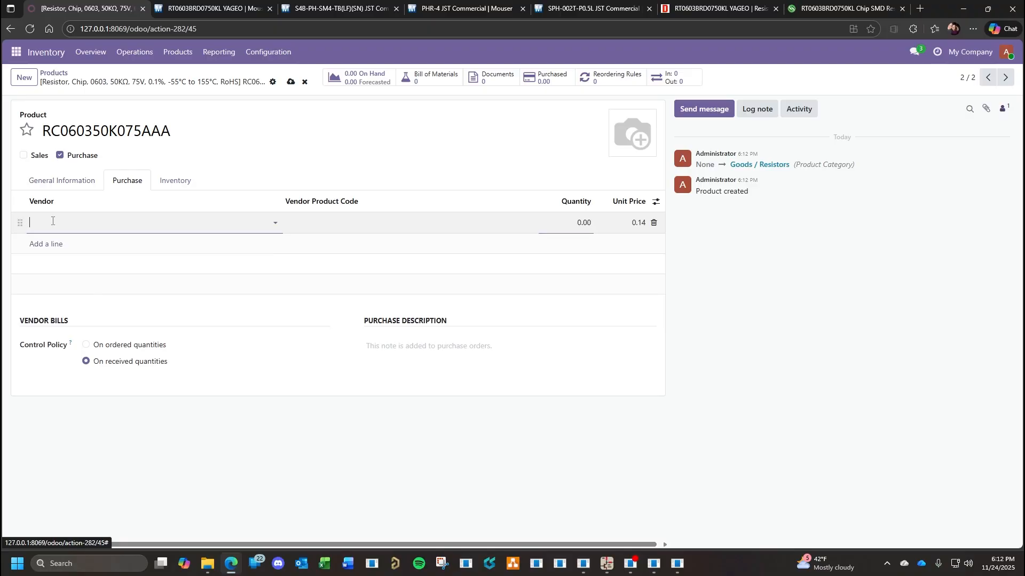
click(81, 256)
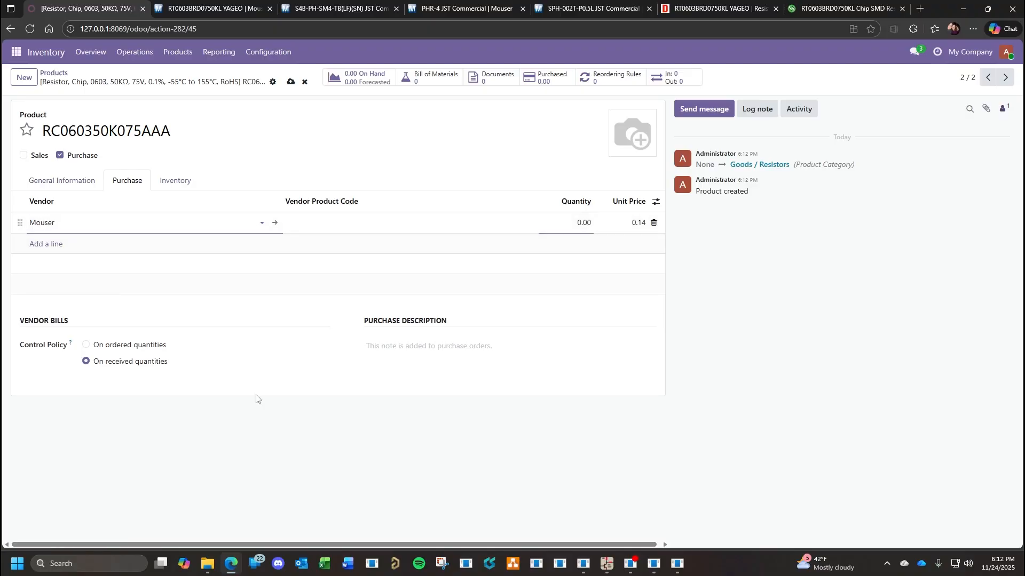
click(205, 8)
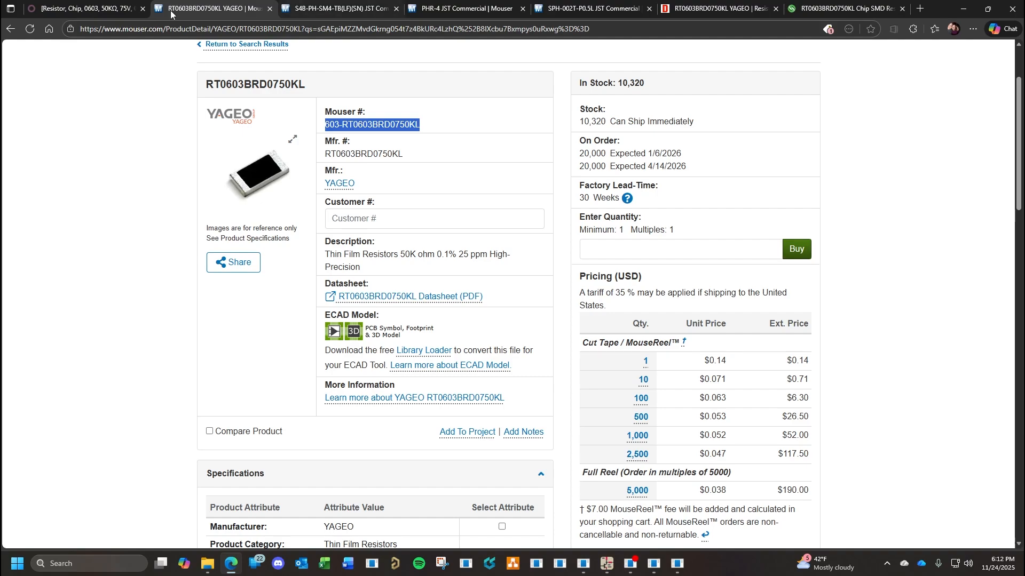
click(125, 11)
click(355, 231)
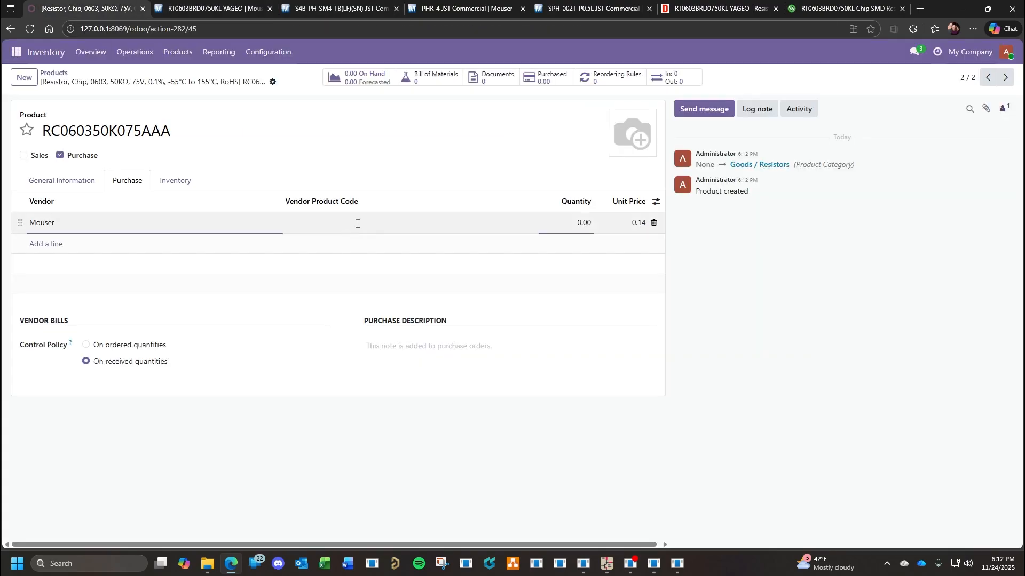
text(603-RT0603BRD0750KL)
Set the Mouser vendor line's quantity to 1 and save the product.
click(584, 224)
text(1)
click(719, 239)
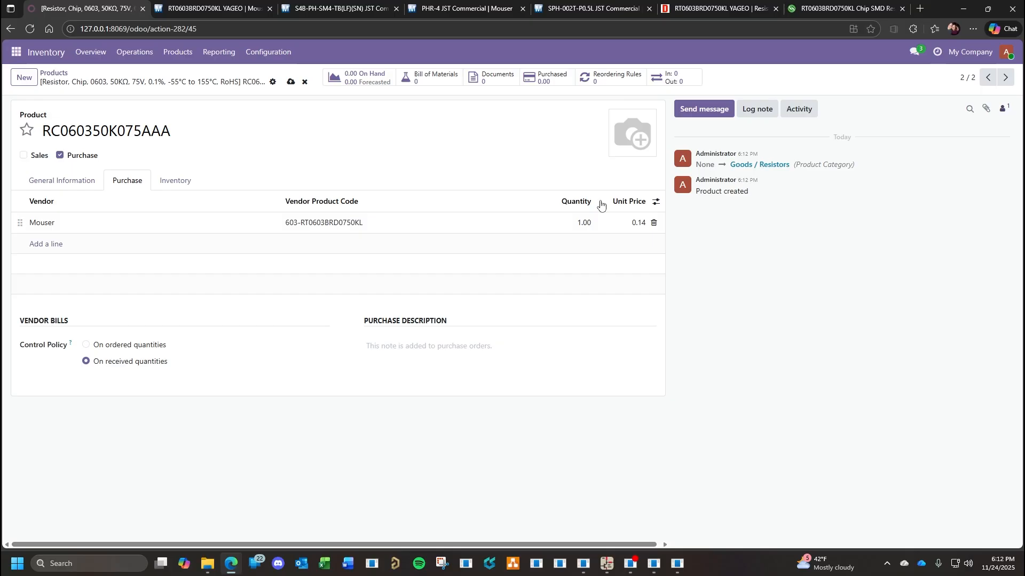
click(291, 83)
Switch back to the KiCad Symbol Editor, apply the RC060350K075AAA symbol properties, and save the symbol.
mouse_move(589, 568)
click(591, 491)
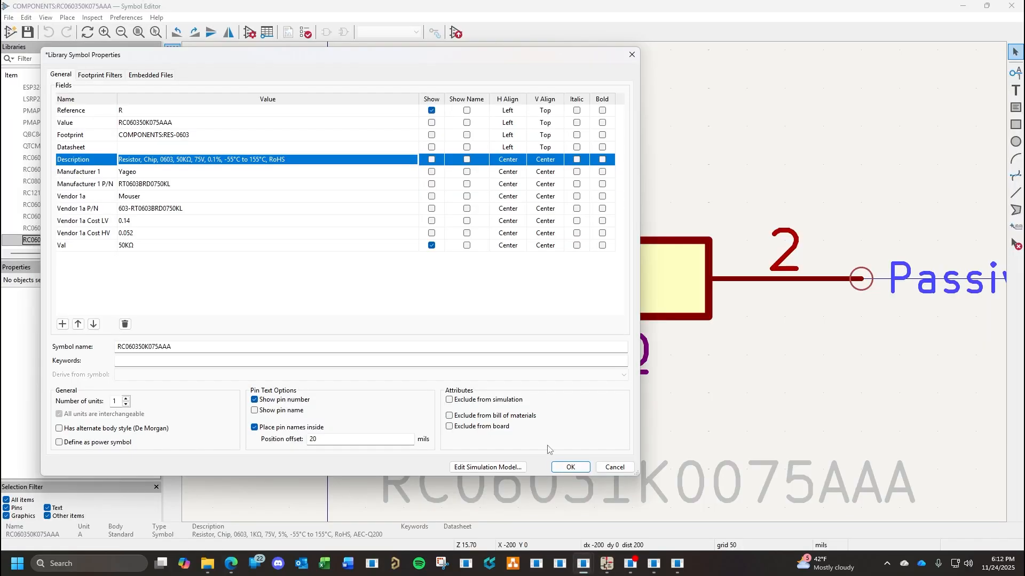
click(570, 468)
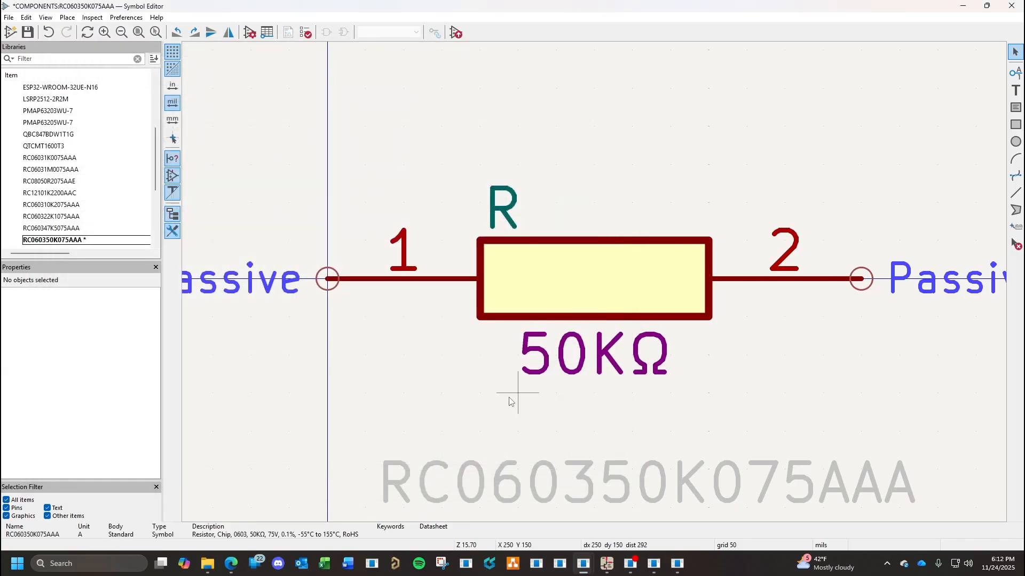
key(ctrl+s)
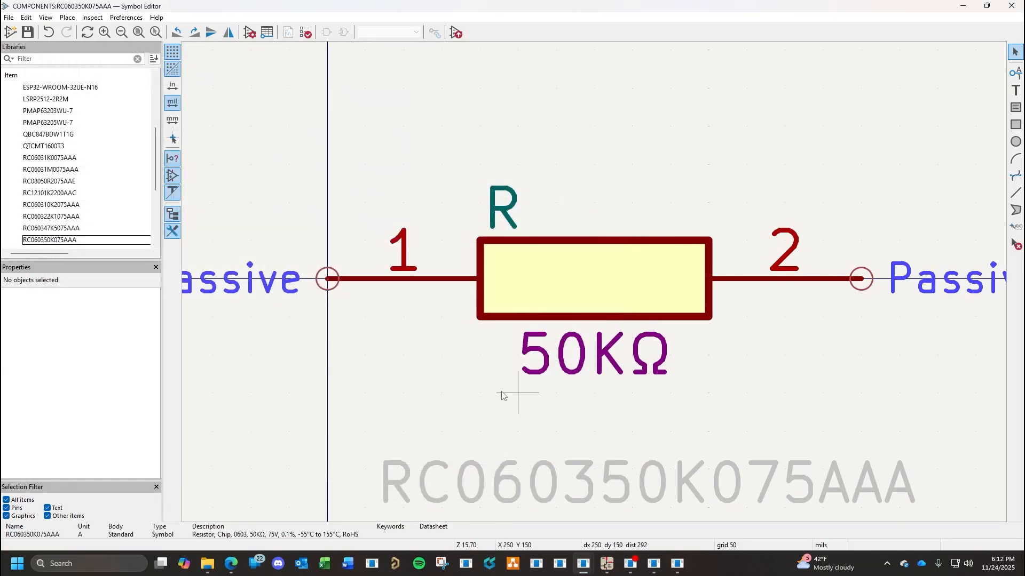
Place the RC060350K075AAA resistor vertically in the Stepper Driver schematic, between IC6 and C27, with pin 1 facing up.
click(607, 564)
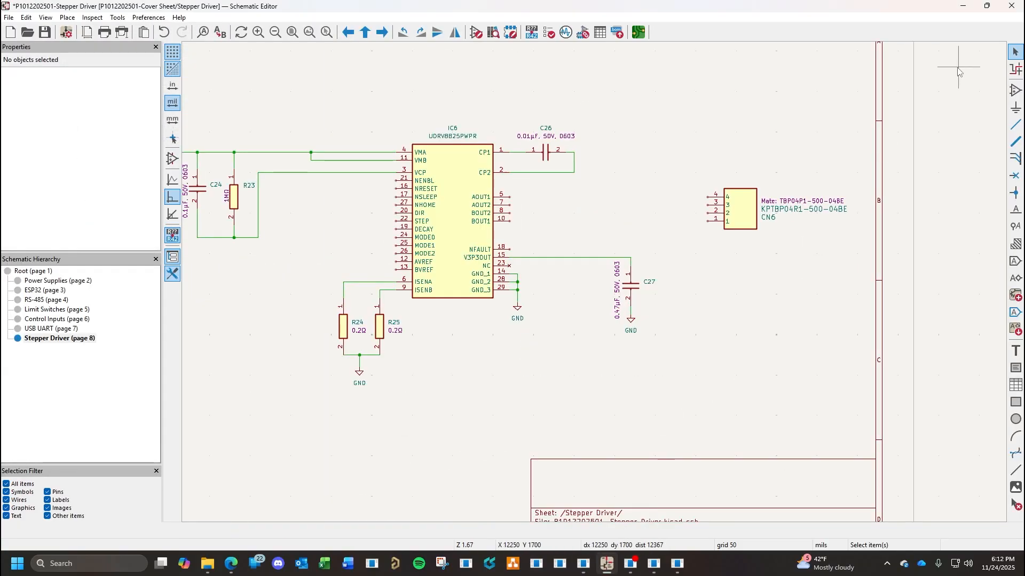
click(1016, 91)
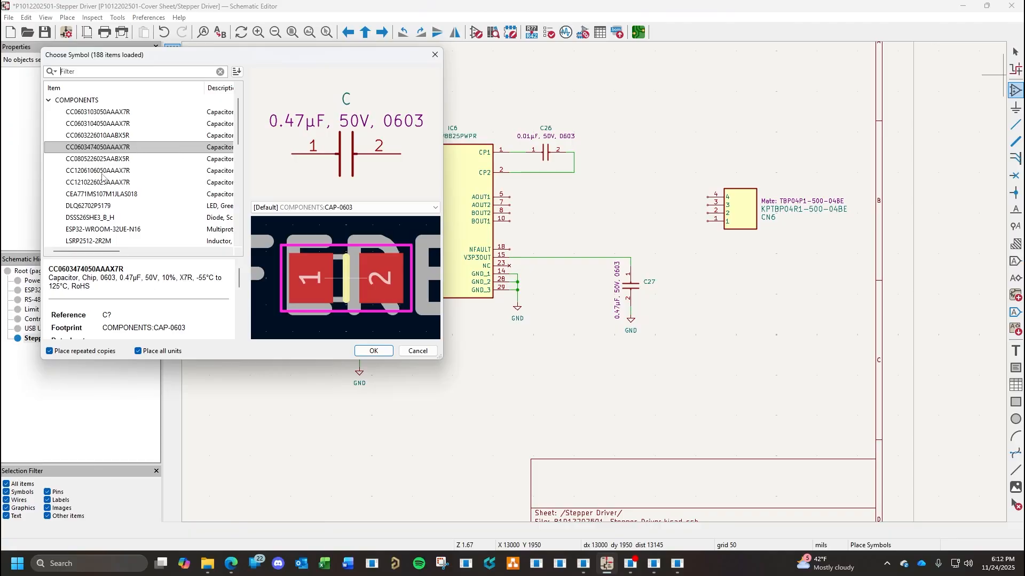
scroll(110, 179, down, 2)
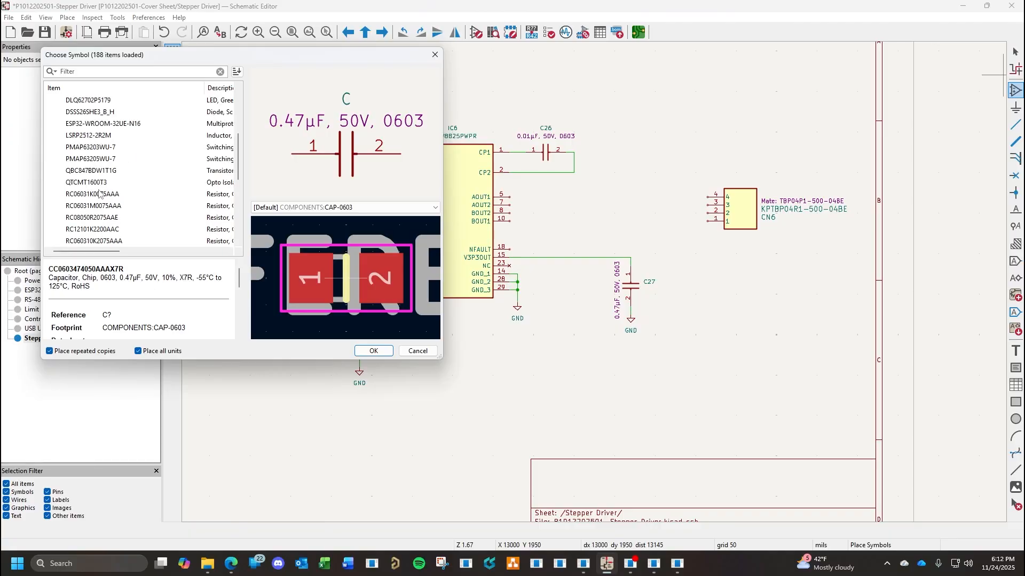
scroll(122, 228, down, 1)
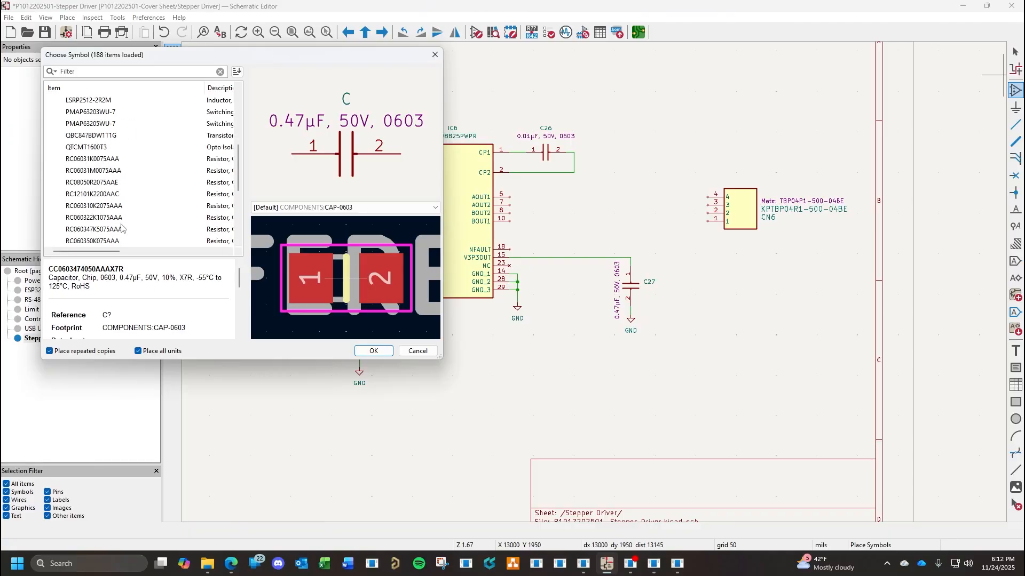
double_click(110, 241)
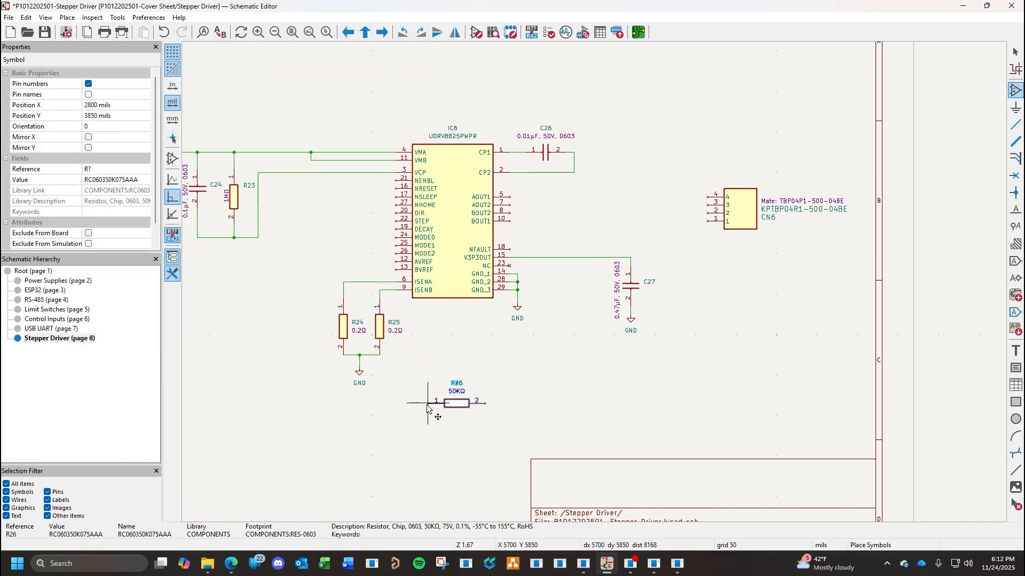
key(r)
key(r)
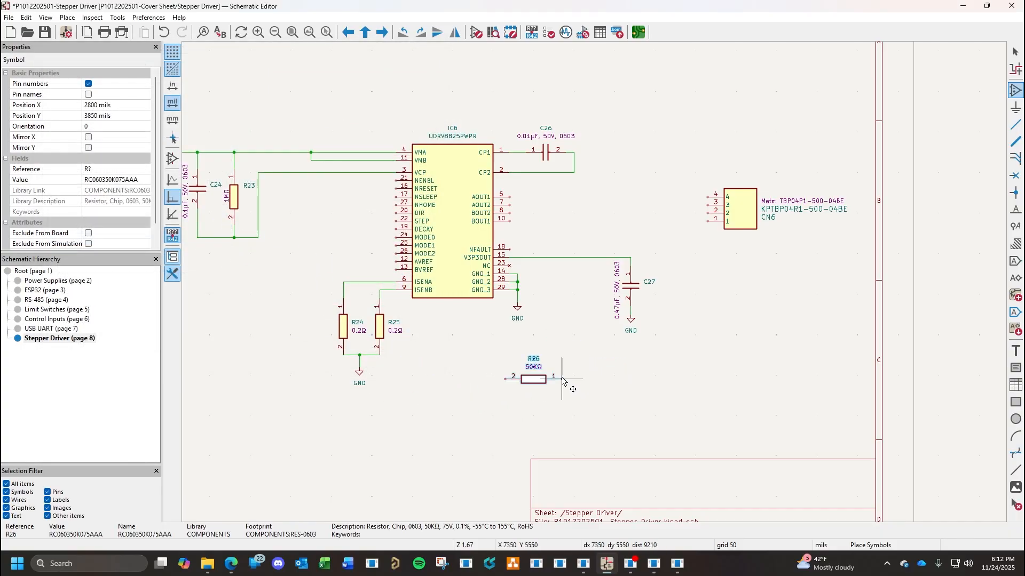
key(r)
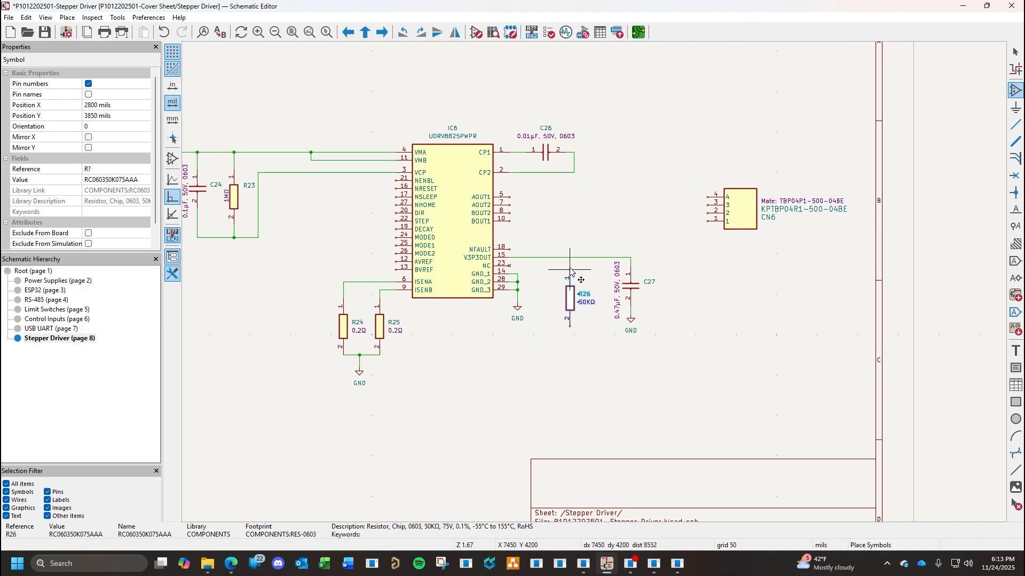
click(574, 271)
key(Escape)
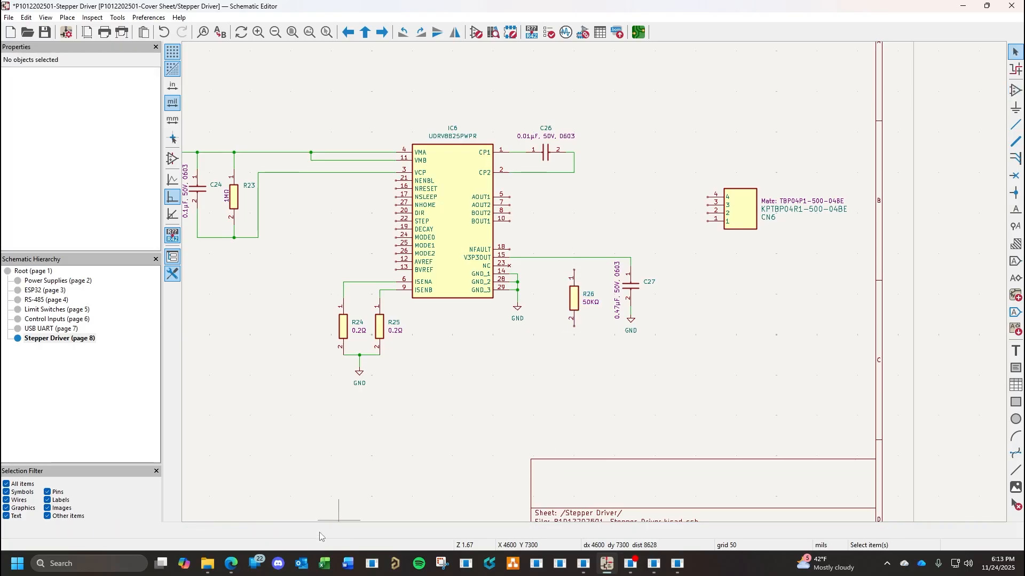
Switch to the Mouser page in the browser, return to the 0603 chip resistor results, and filter them by a 30 kOhms resistance.
click(232, 573)
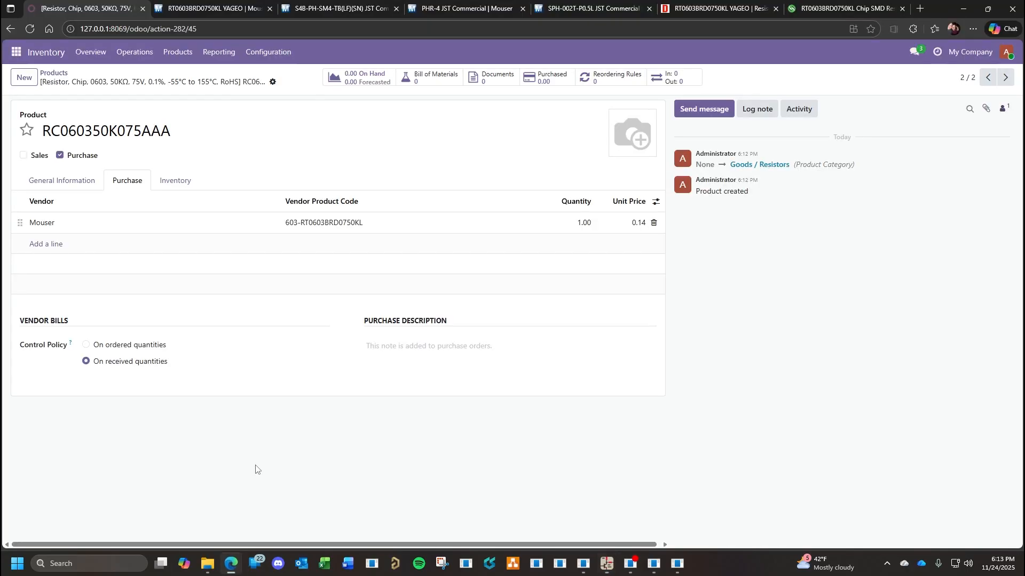
click(201, 8)
scroll(352, 175, up, 2)
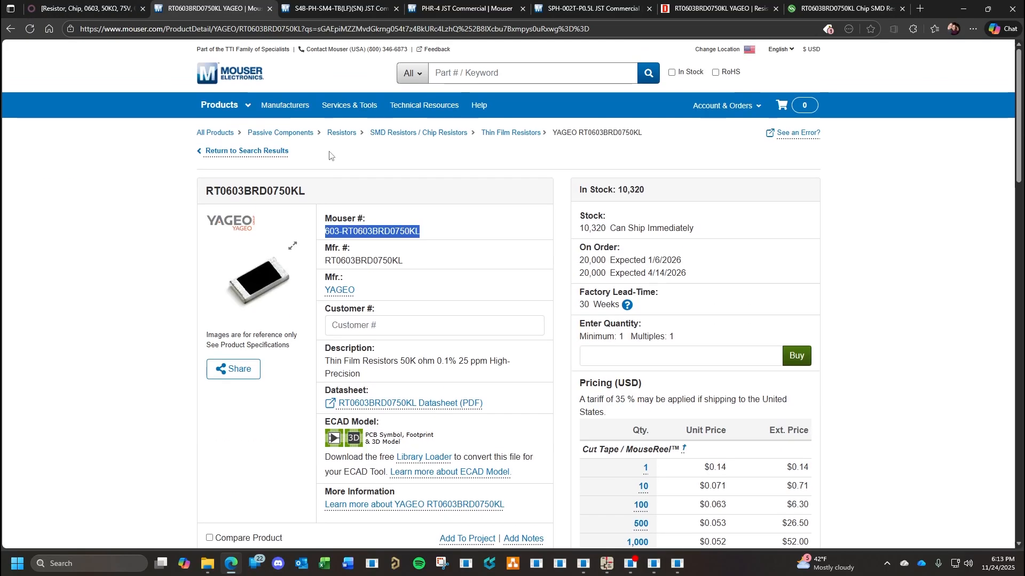
click(257, 152)
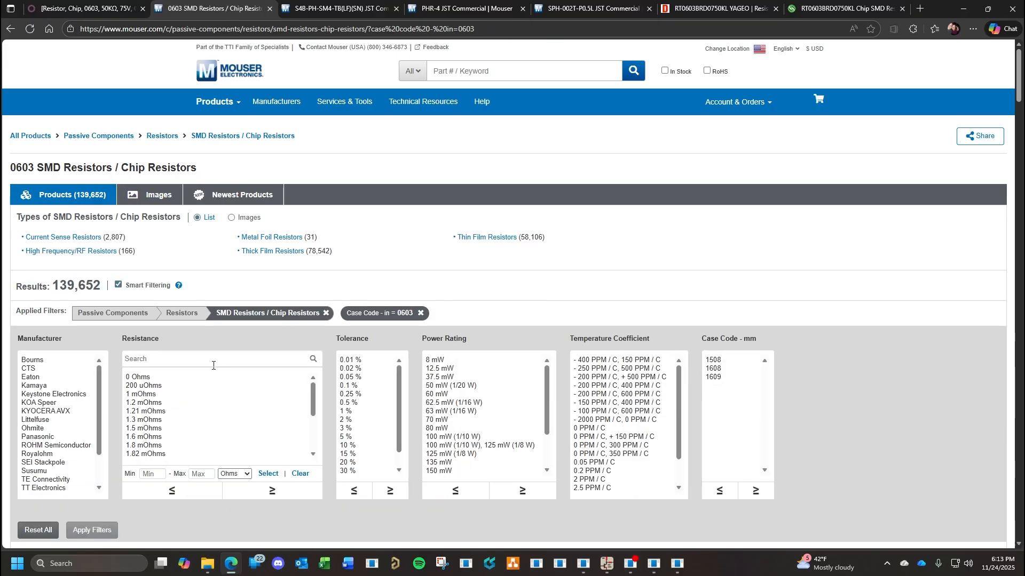
click(182, 359)
text(30 k)
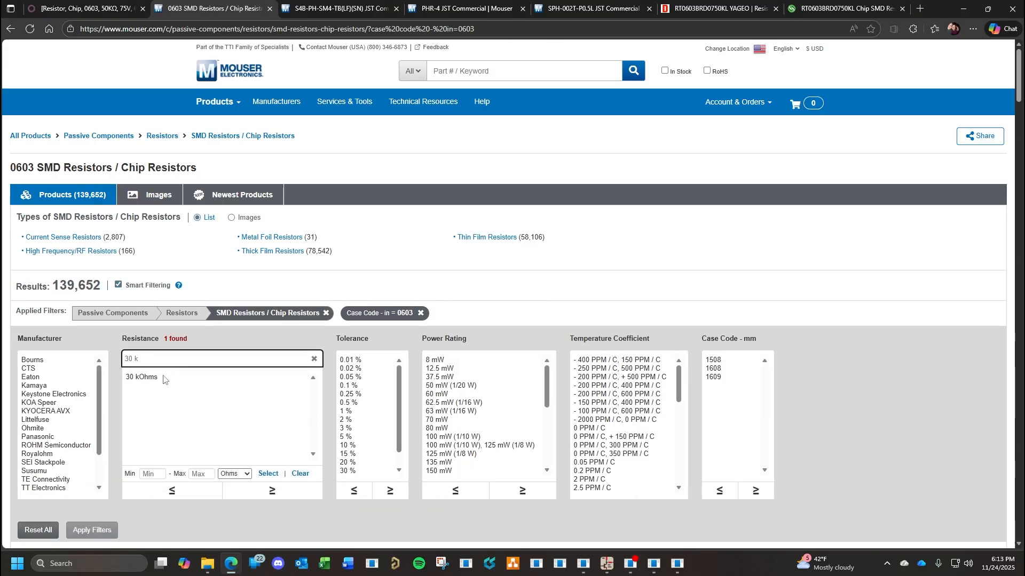
click(164, 379)
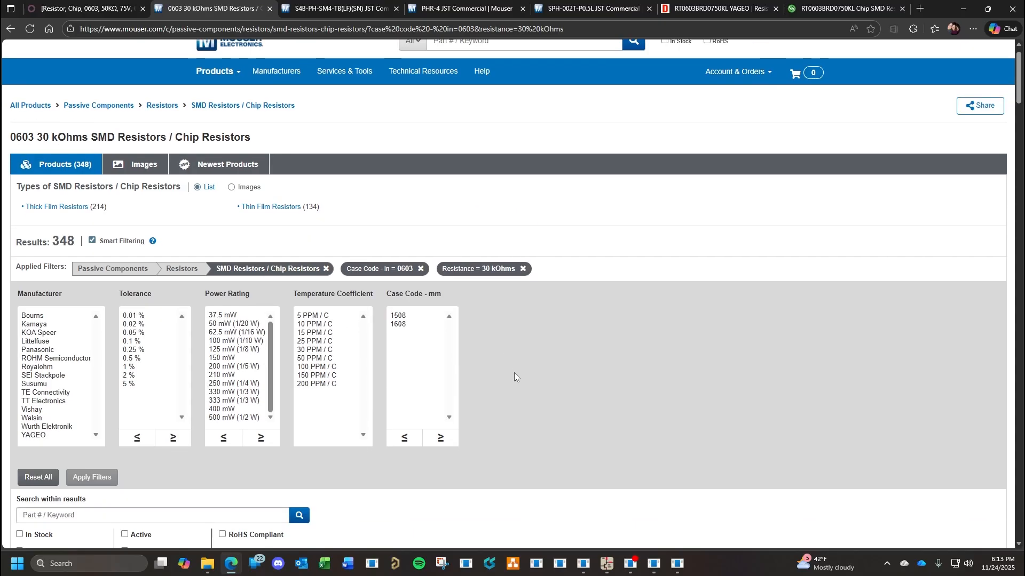
Browse the filtered 30 kOhms resistors and open the product page for Panasonic ERA-3AED303V.
scroll(514, 372, down, 8)
scroll(369, 345, down, 2)
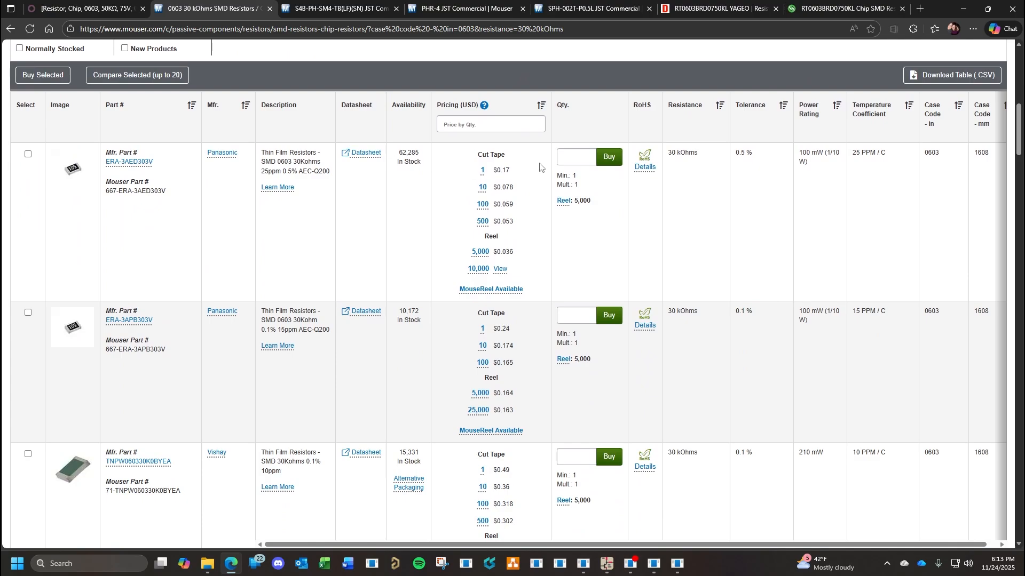
scroll(457, 277, down, 8)
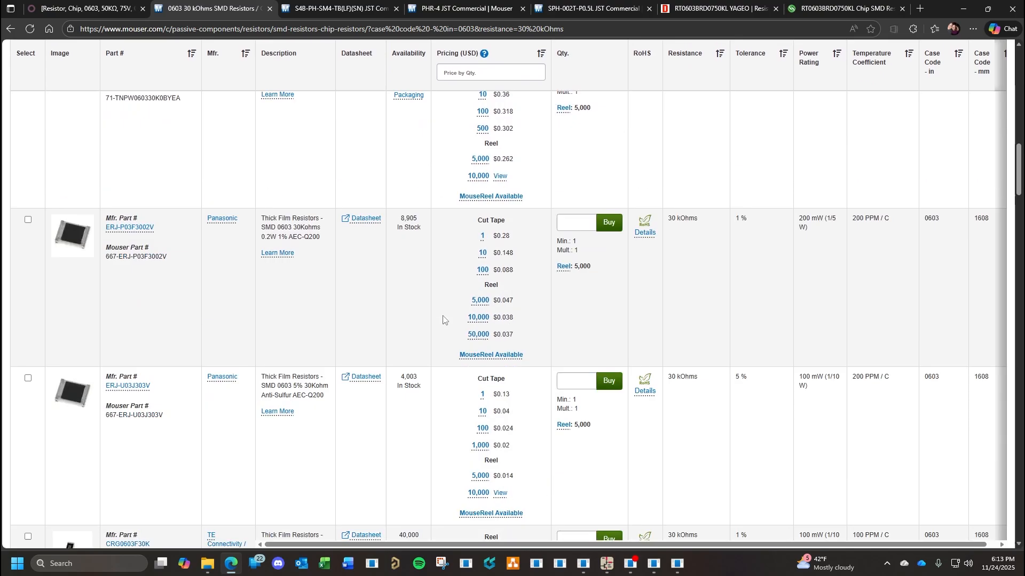
scroll(442, 320, down, 4)
scroll(442, 320, down, 5)
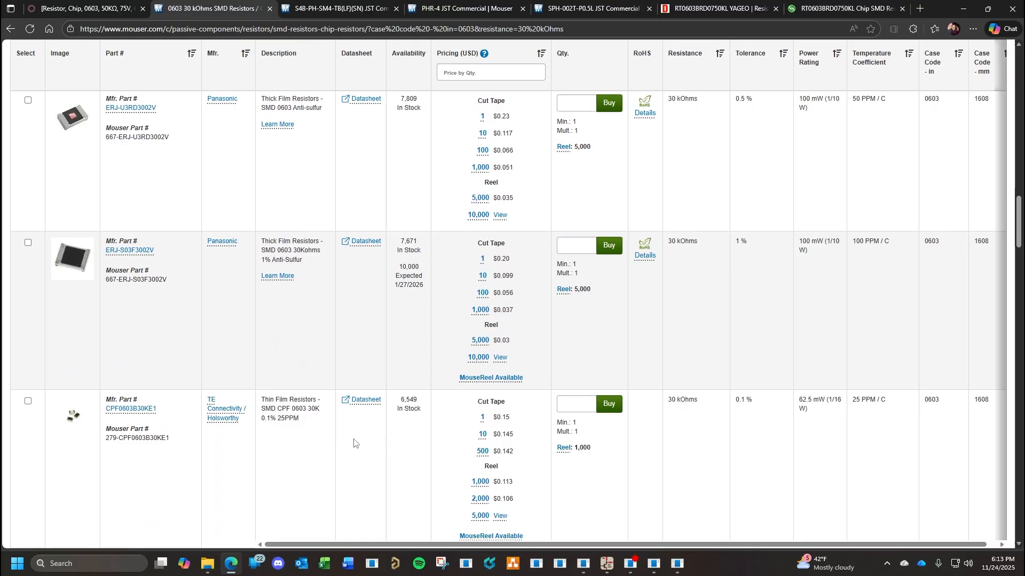
scroll(433, 430, up, 12)
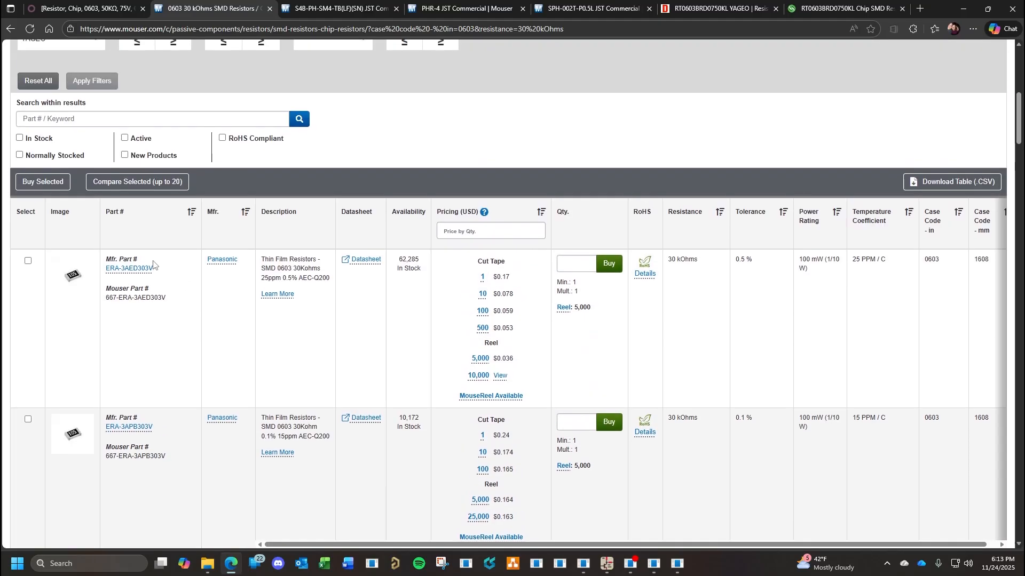
click(139, 270)
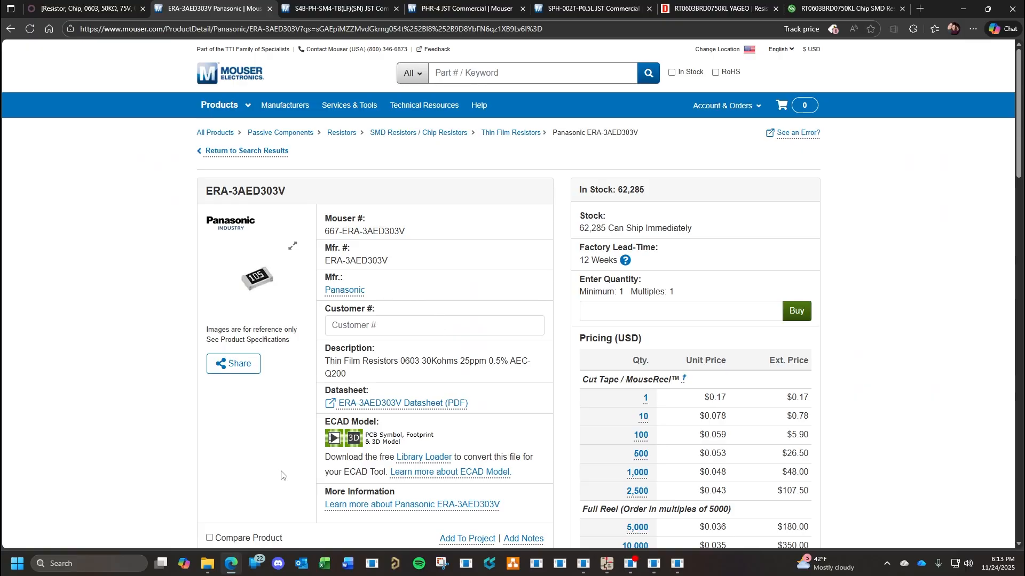
Switch to the KiCad Symbol Editor and duplicate the RC060350K075AAA symbol in the COMPONENTS library.
mouse_move(230, 567)
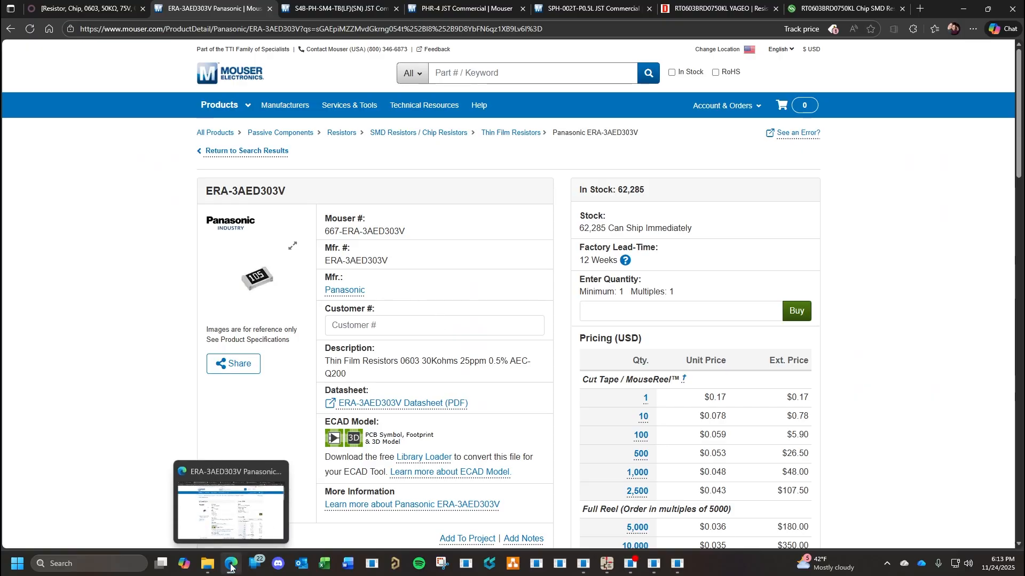
click(230, 565)
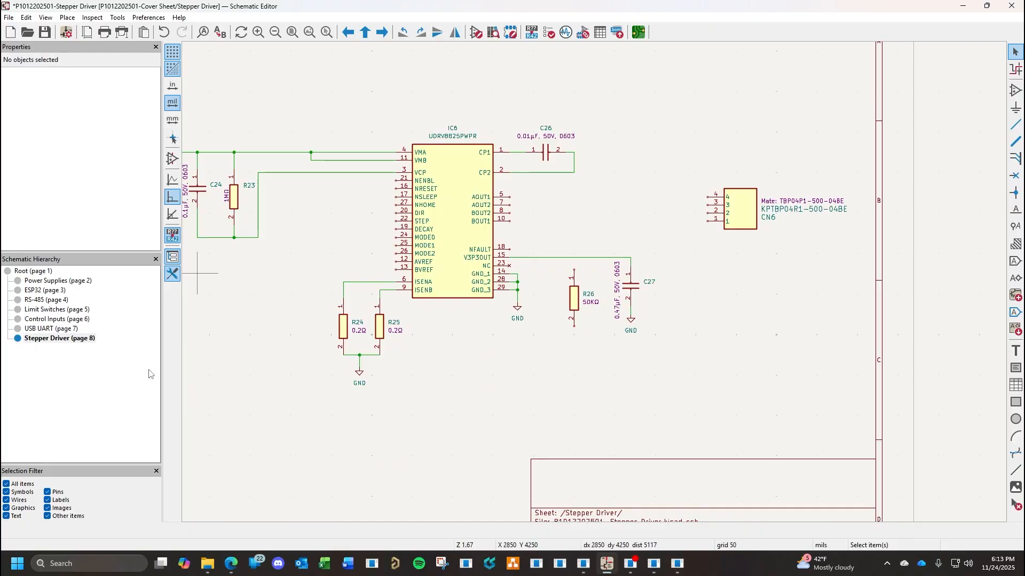
mouse_move(585, 561)
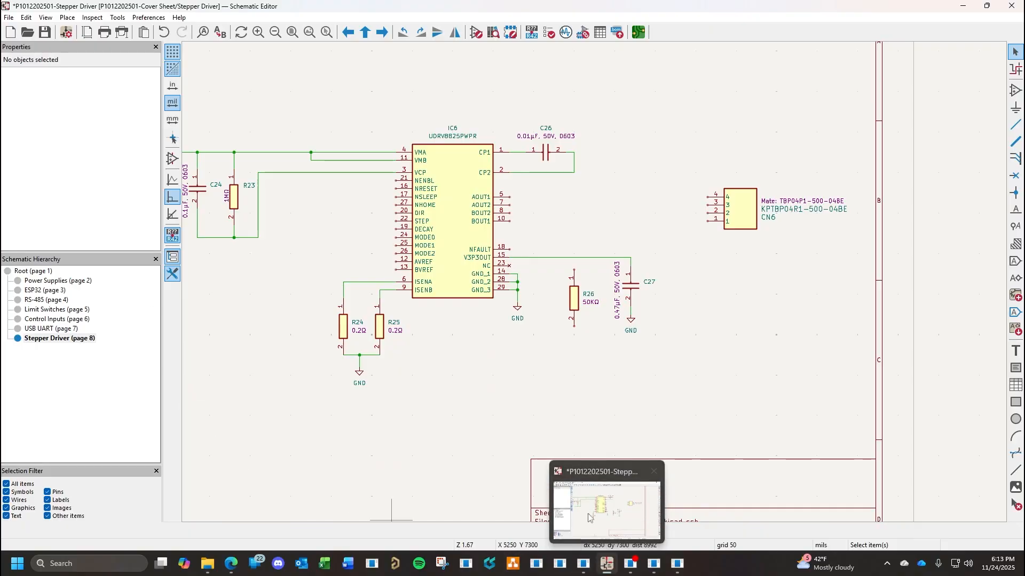
click(591, 478)
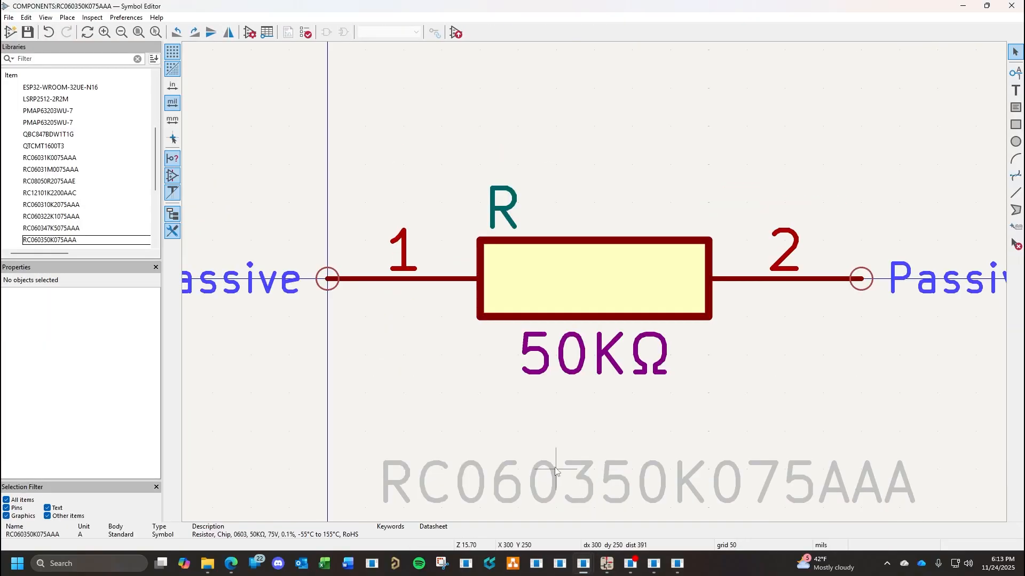
right_click(62, 244)
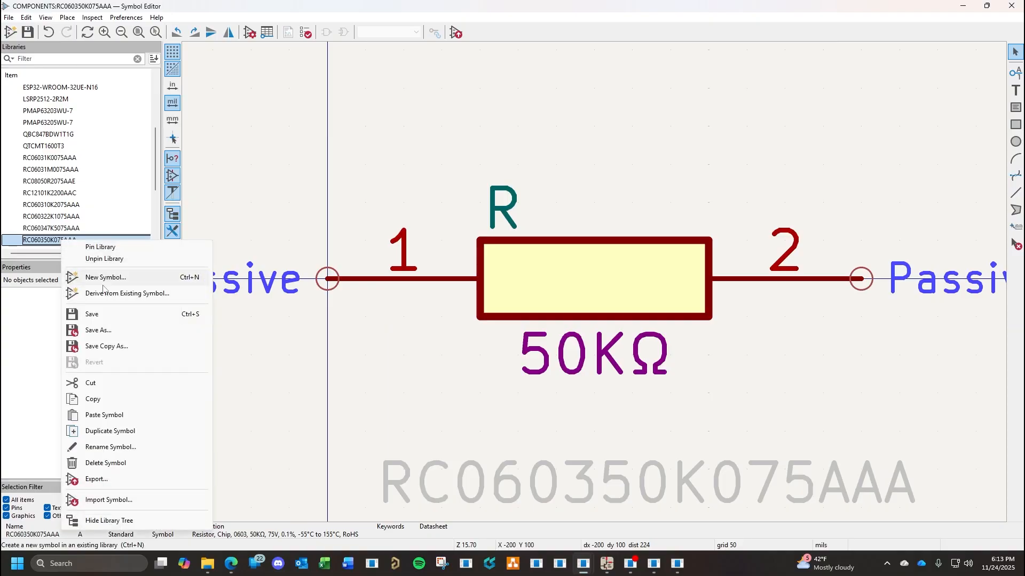
click(114, 431)
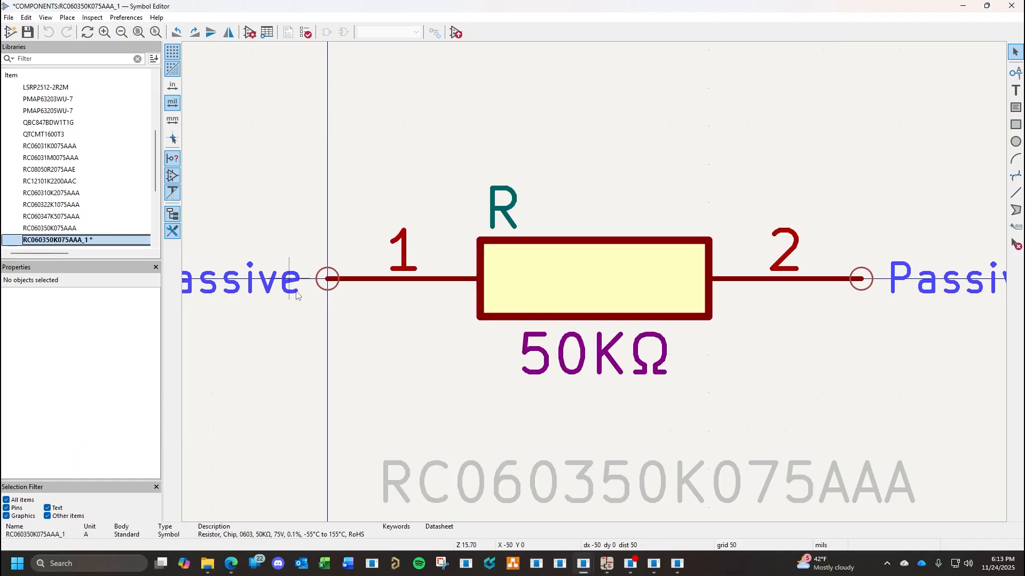
Start renaming the duplicated symbol, entering RC060330K075AAA as its new name.
right_click(69, 240)
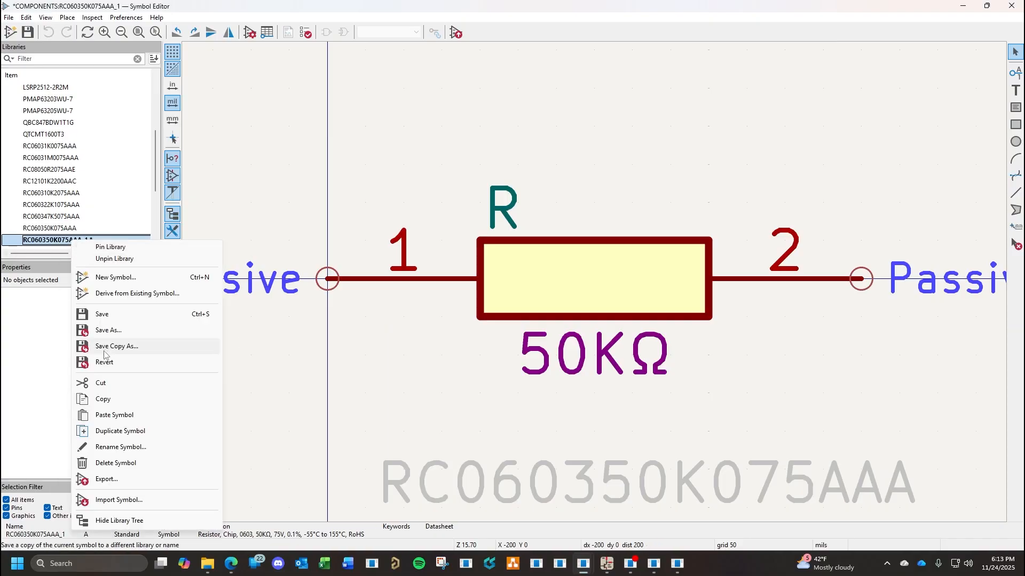
click(131, 451)
click(522, 278)
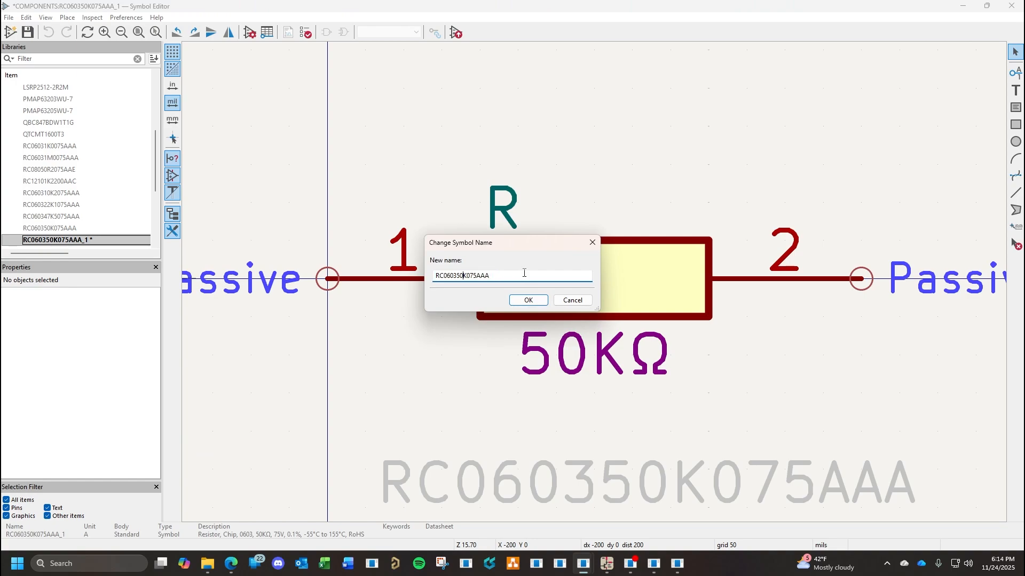
key(Left)
key(BackSpace)
text(3)
Check the resistance, tolerance, temperature range and voltage rating of ERA-3AED303V in its Mouser specifications.
click(243, 569)
scroll(384, 378, down, 9)
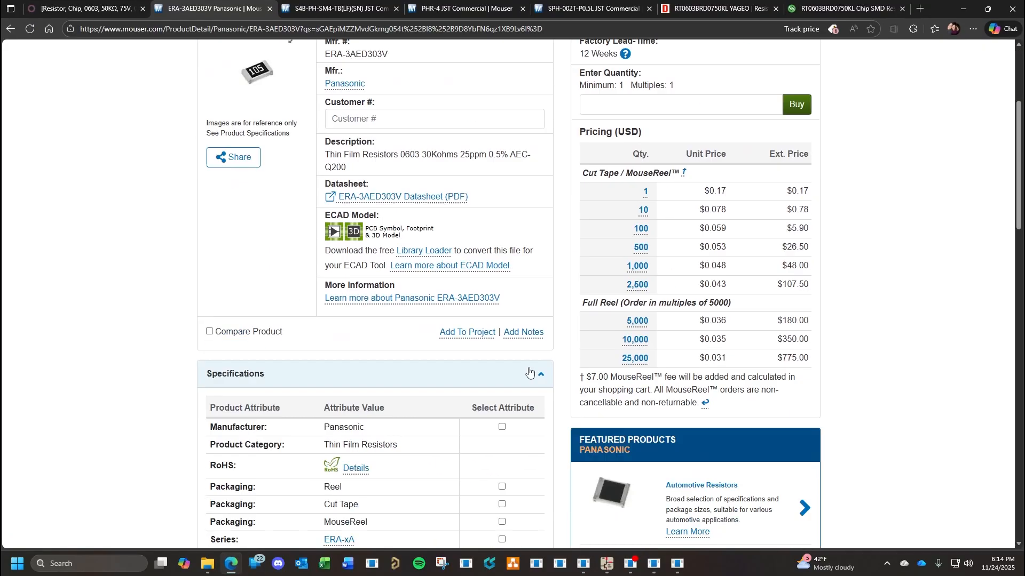
scroll(379, 408, down, 2)
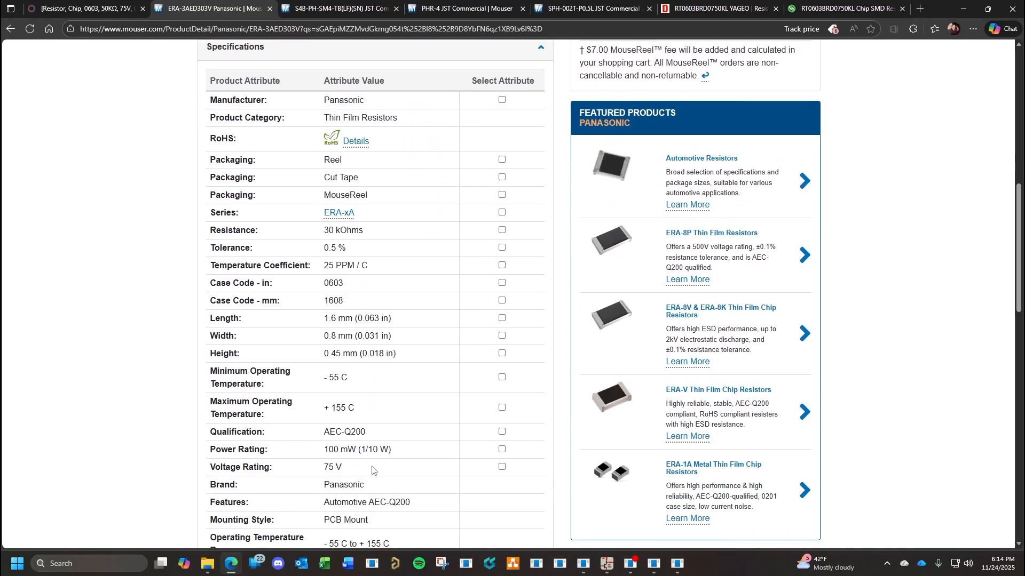
click(238, 569)
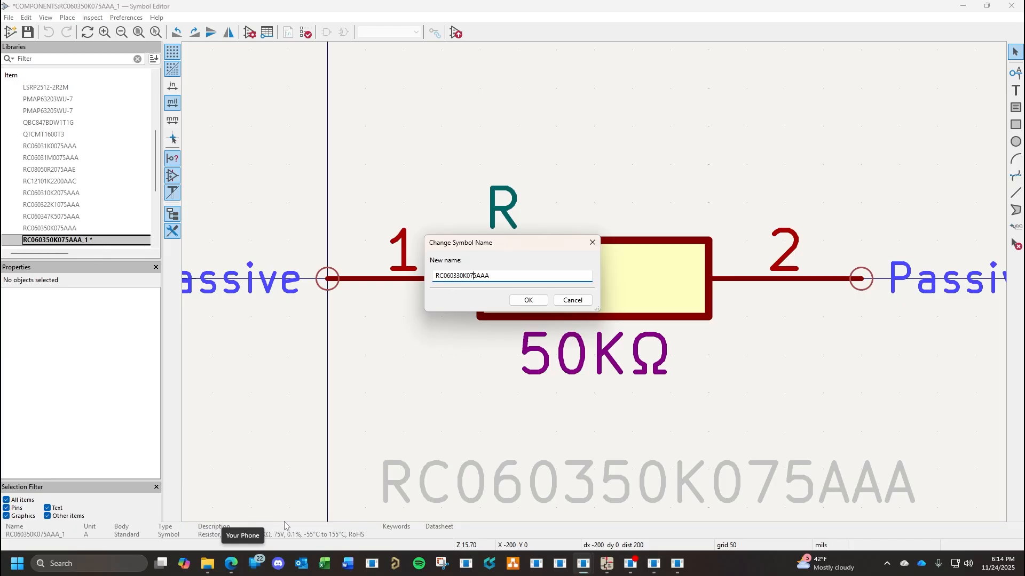
click(231, 569)
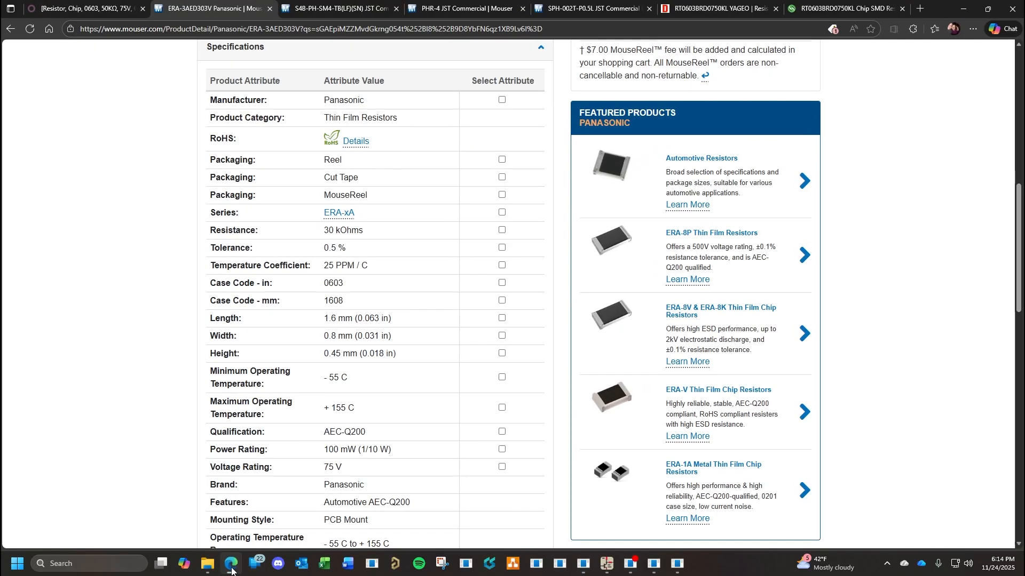
click(231, 568)
Copy the new symbol name RC060330K075AAA, apply the rename, and save the symbol.
drag(496, 276, 400, 281)
key(ctrl+c)
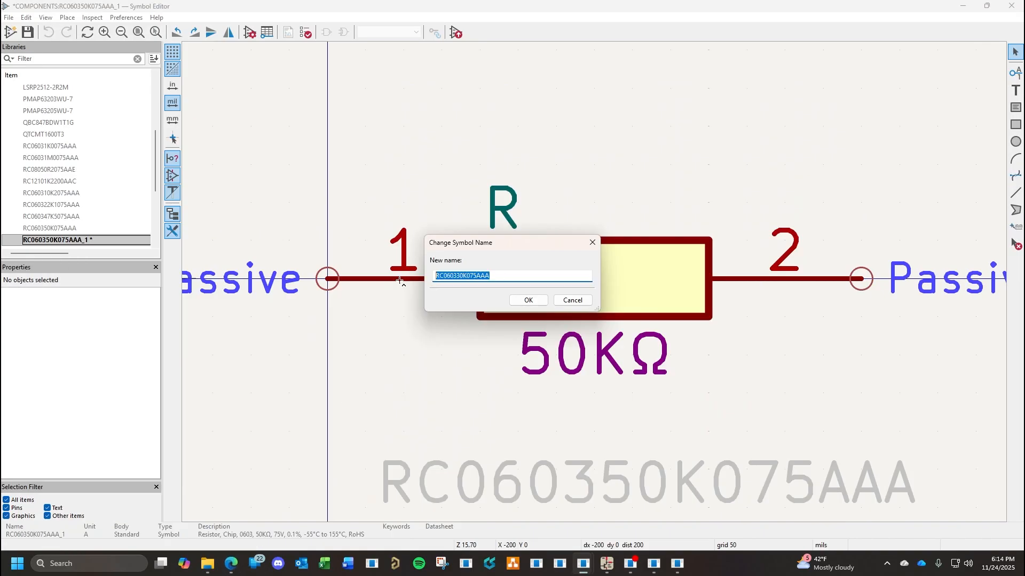
click(528, 300)
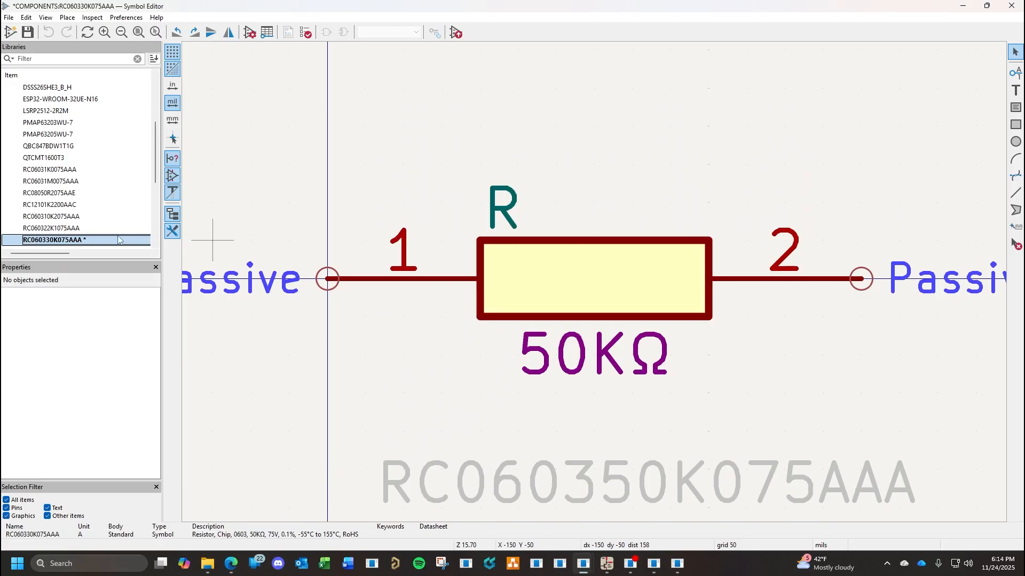
key(ctrl+s)
Open the renamed symbol's properties and replace its Value with the copied name RC060330K075AAA.
click(8, 17)
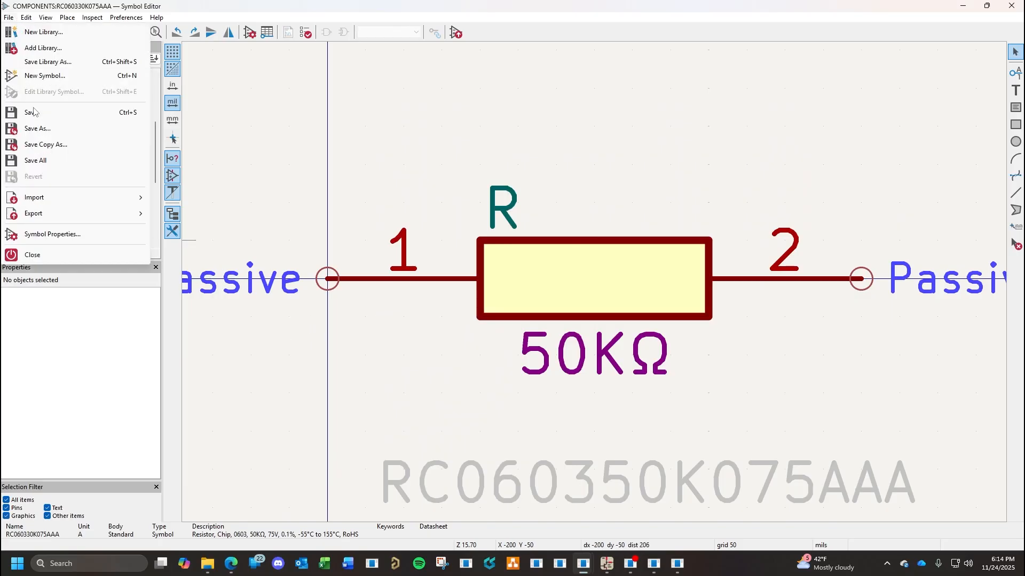
click(55, 236)
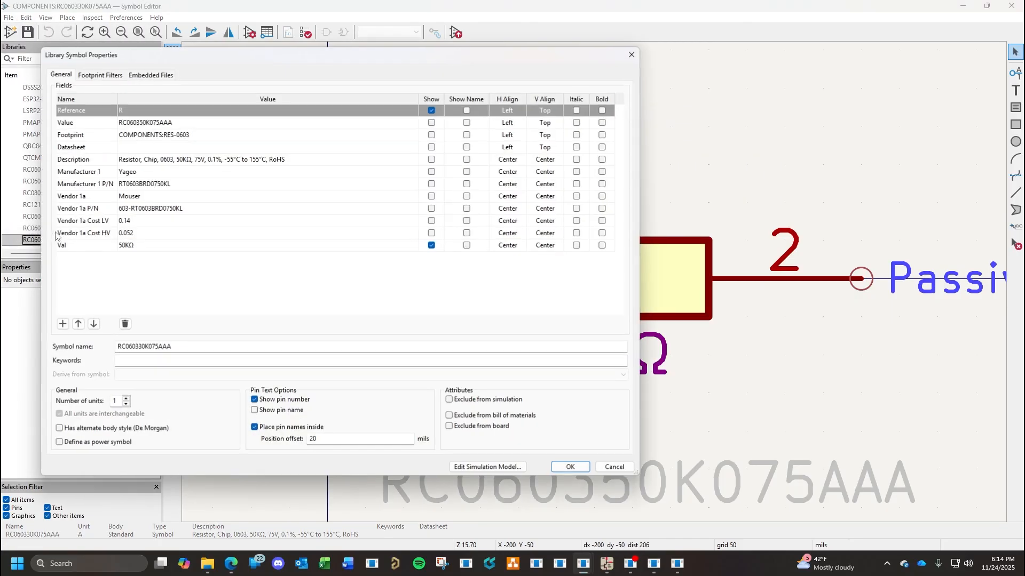
double_click(194, 122)
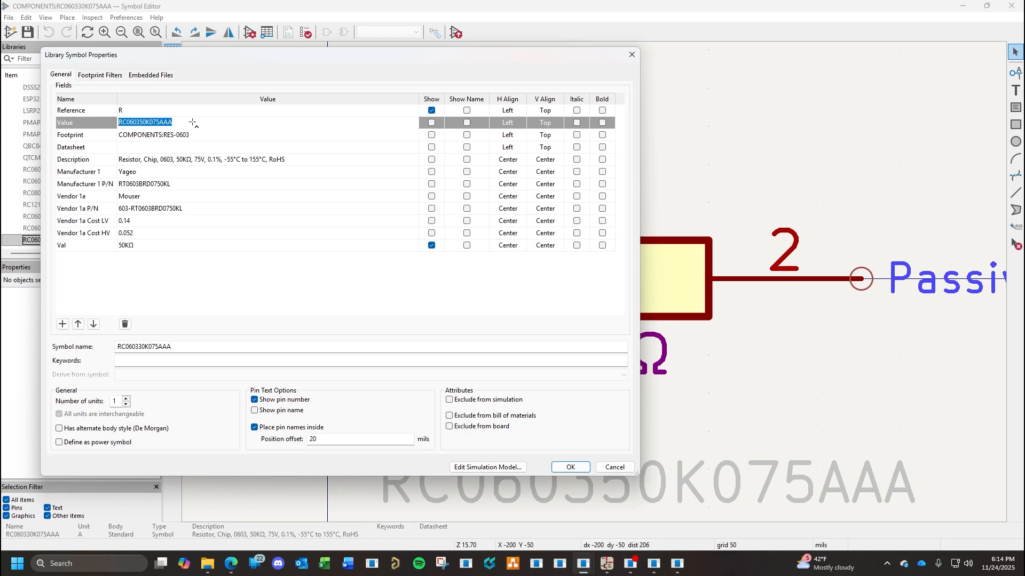
key(ctrl+v)
Set the description to "Resistor, Chip, 0603, 30KΩ, 75V, 0.5%, -55°C to 155°C, RoHS, AEC-Q200" and Manufacturer 1 to Panasonic.
double_click(183, 160)
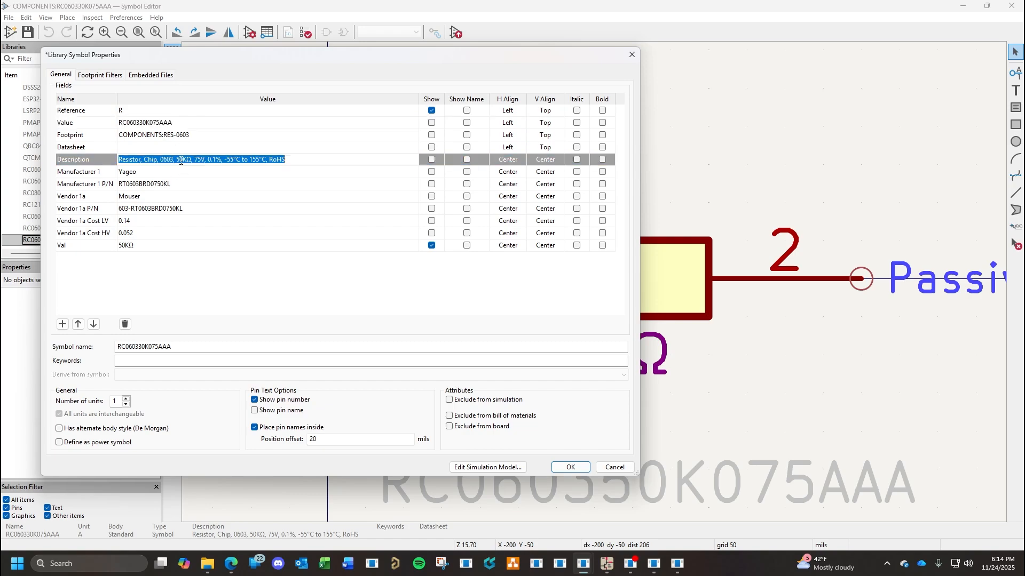
click(186, 161)
key(BackSpace)
text(3)
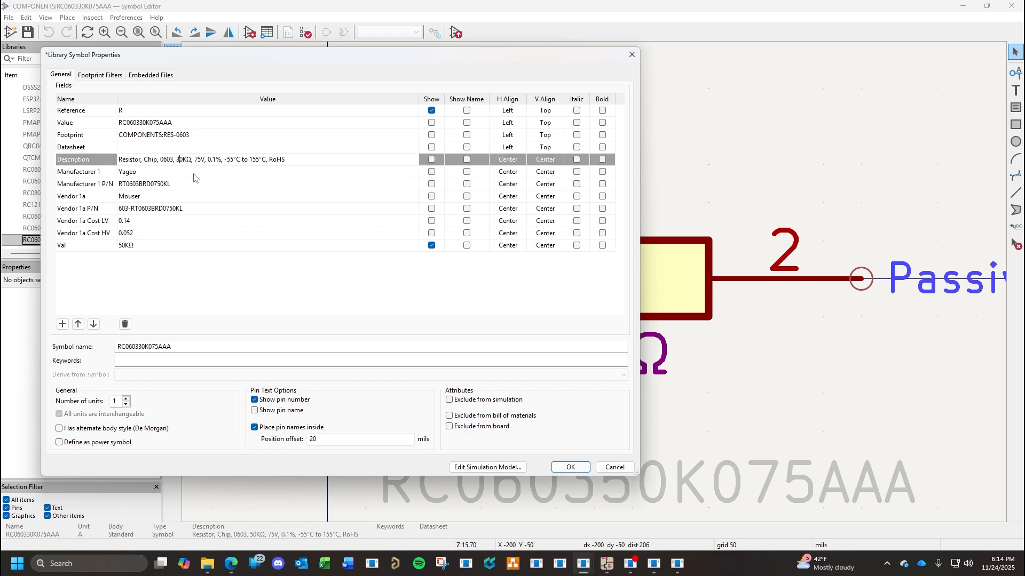
click(231, 566)
click(231, 565)
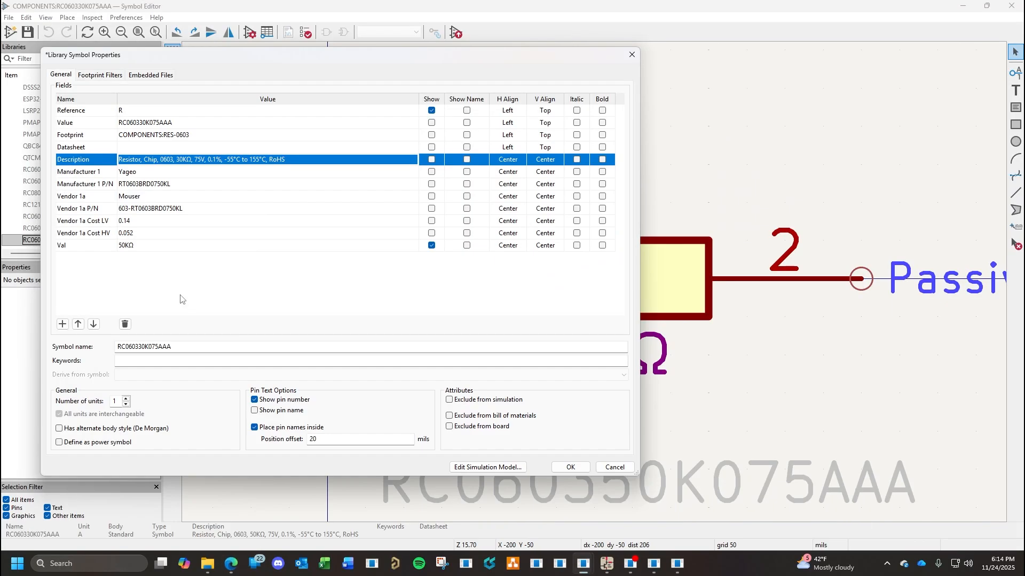
click(216, 160)
click(216, 160)
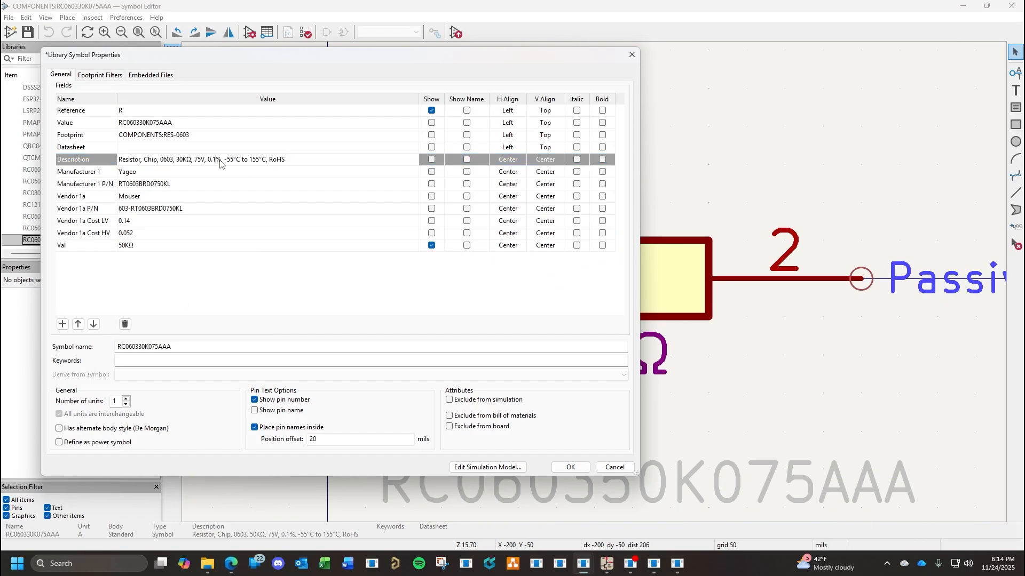
key(BackSpace)
text(5)
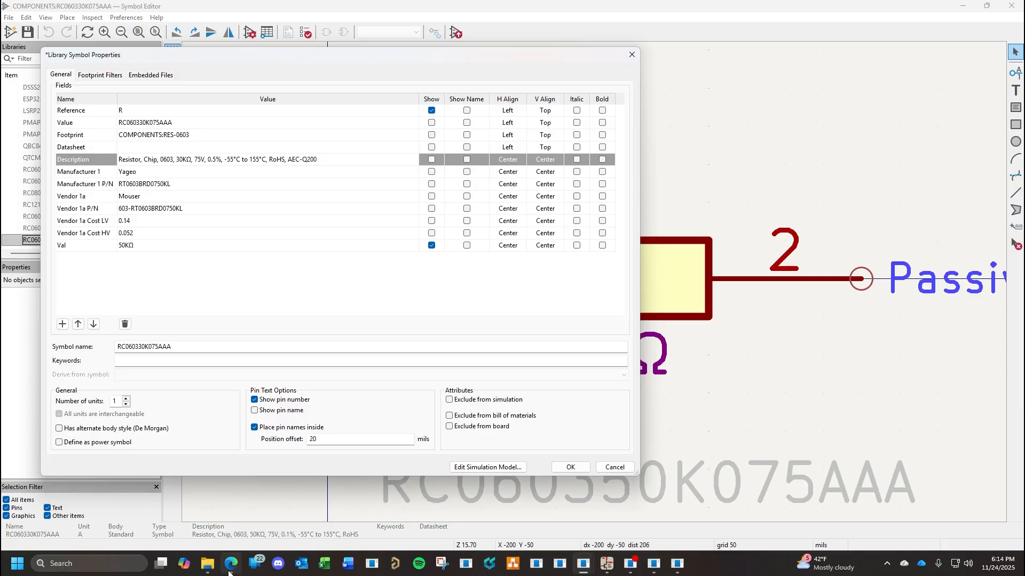
click(158, 176)
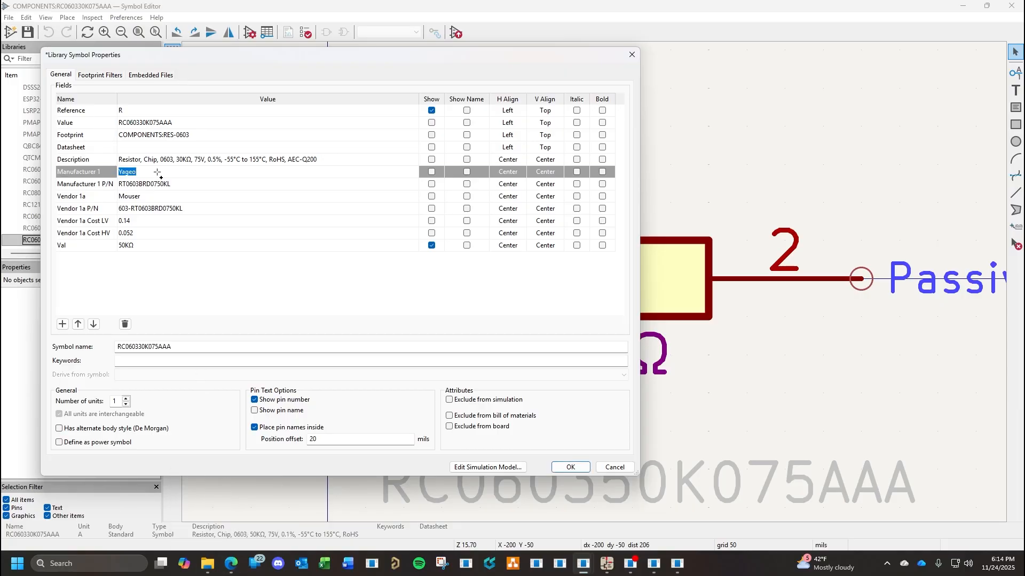
text(Panasonic)
Copy the manufacturer part number ERA-3AED303V from the Mouser product page and replace the symbol's Manufacturer 1 P/N with it.
click(230, 564)
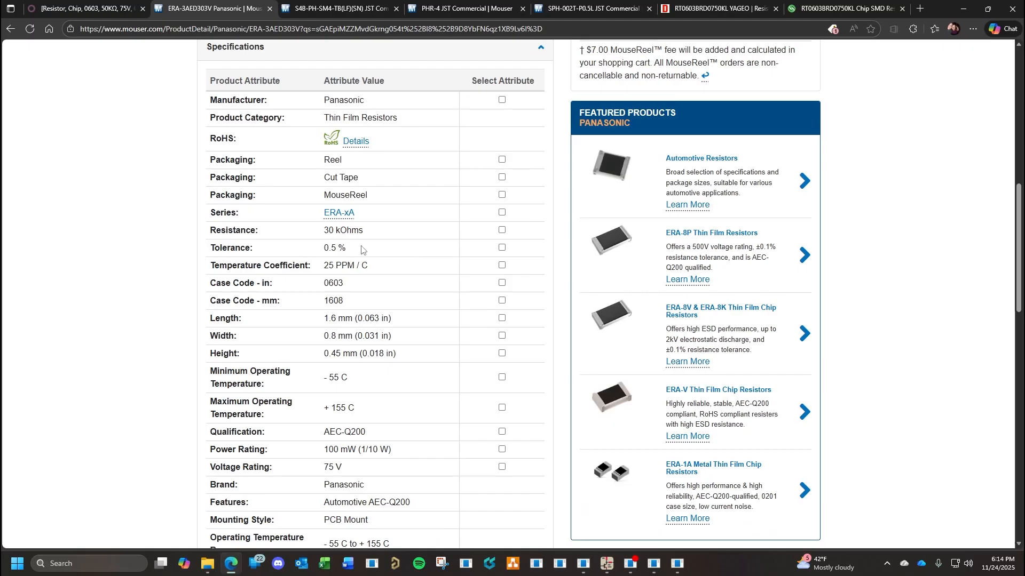
scroll(447, 237, up, 7)
scroll(400, 203, up, 3)
drag(393, 261, 311, 263)
click(311, 264)
drag(390, 262, 329, 261)
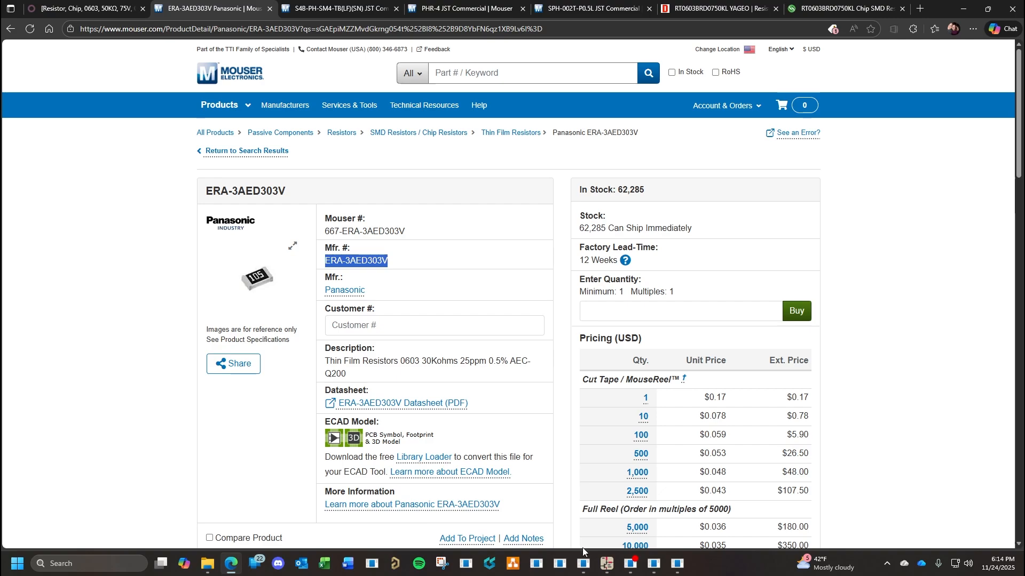
mouse_move(585, 560)
click(587, 515)
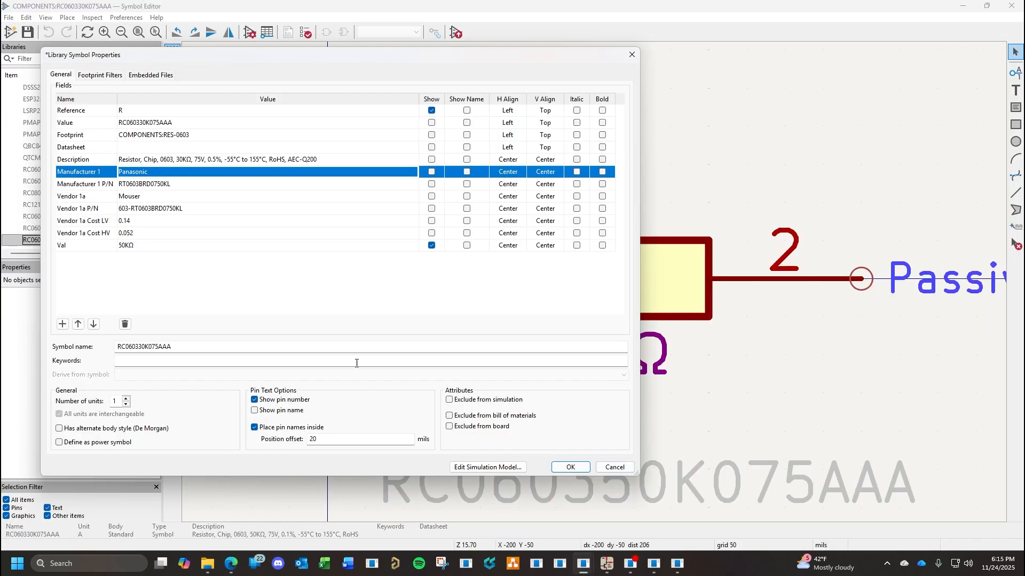
double_click(186, 184)
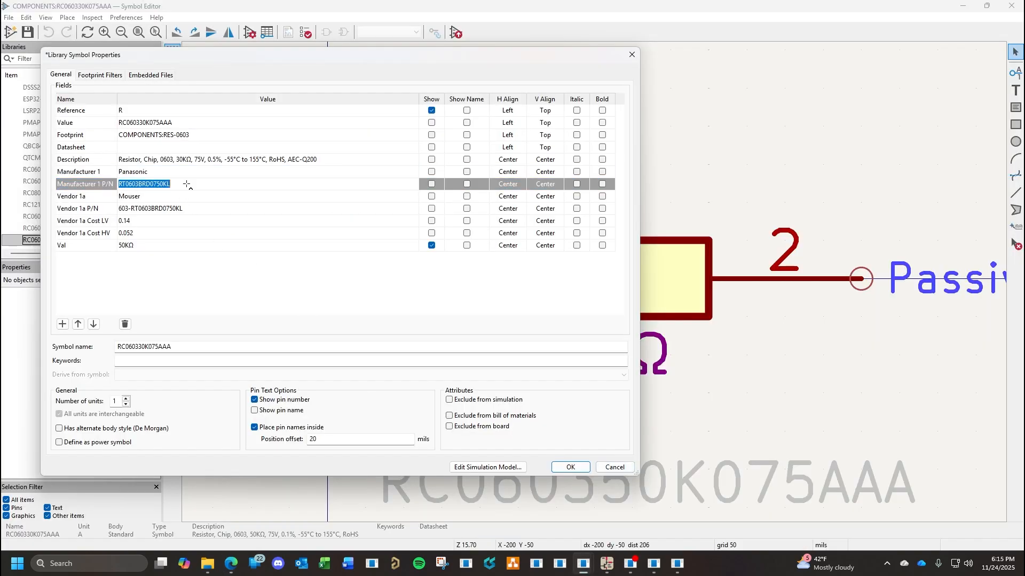
Copy the Mouser part number 667-ERA-3AED303V from the product page and return to the symbol properties.
click(230, 563)
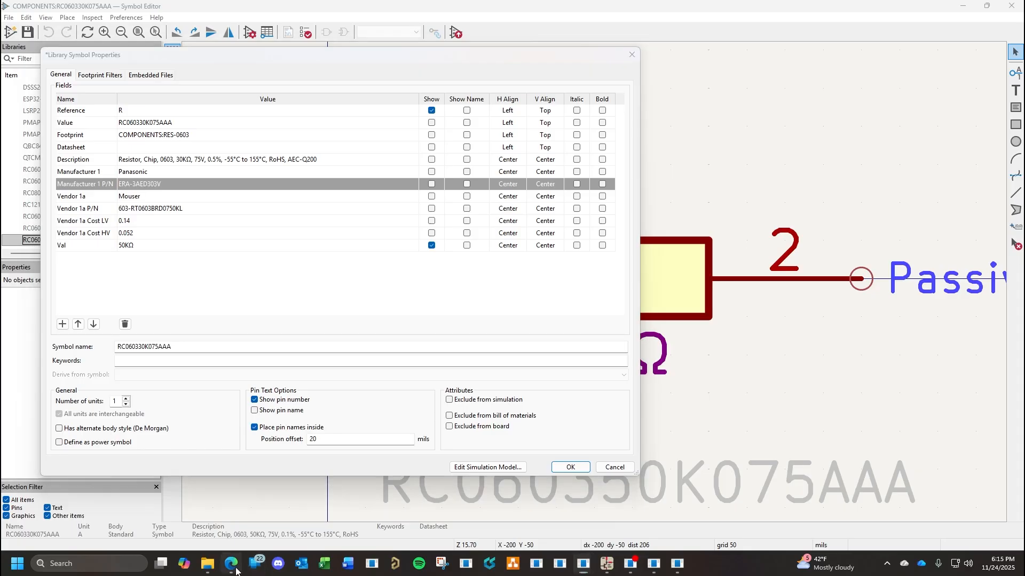
drag(402, 232, 324, 236)
key(ctrl+c)
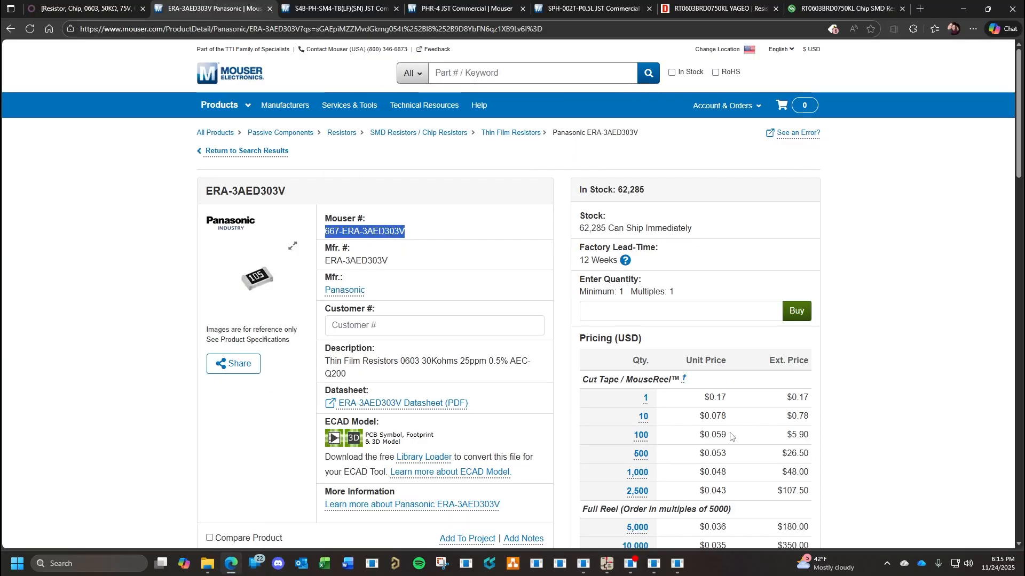
click(231, 563)
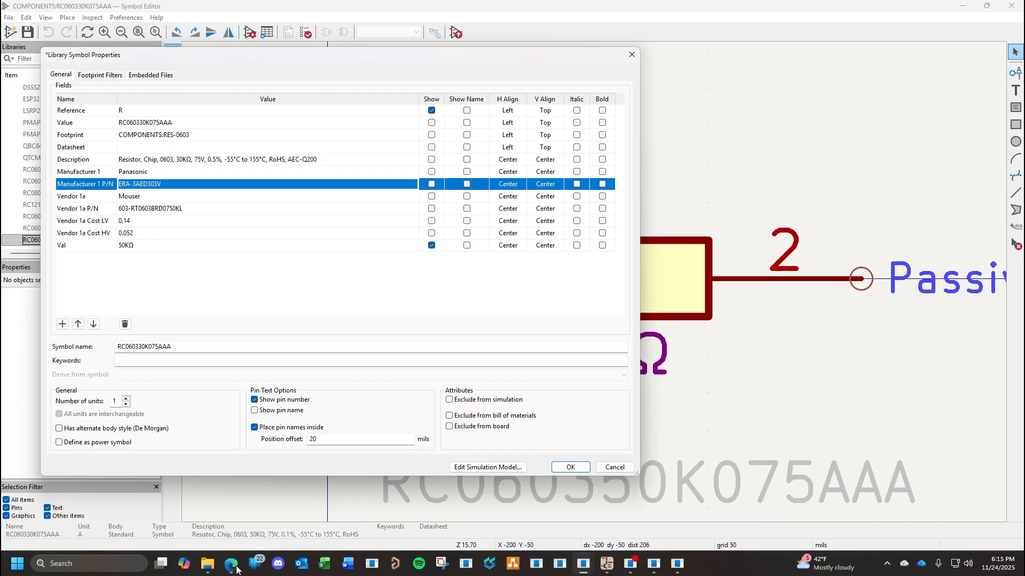
Set the symbol's Vendor 1a Cost LV to 0.17 and Vendor 1a Cost HV to 0.048.
click(135, 224)
text(0)
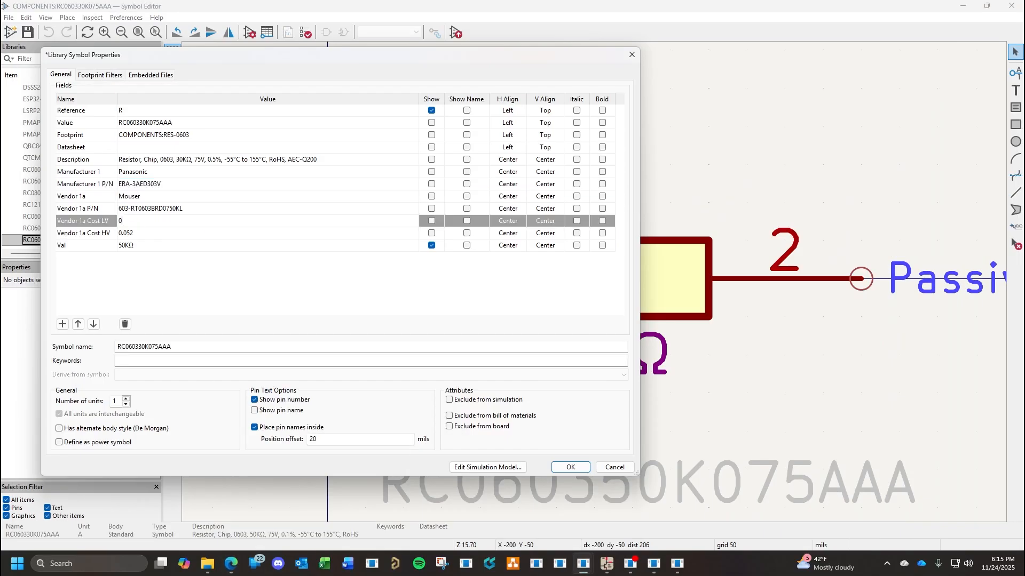
click(142, 233)
text(0.0)
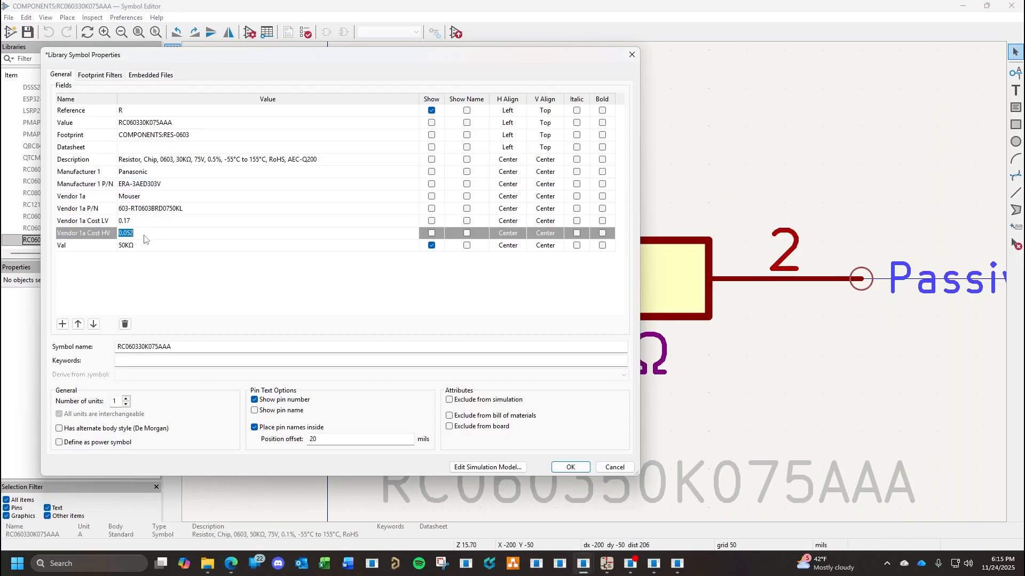
Replace Vendor 1a P/N with the copied 667-ERA-3AED303V and set Val to 30KΩ.
click(191, 208)
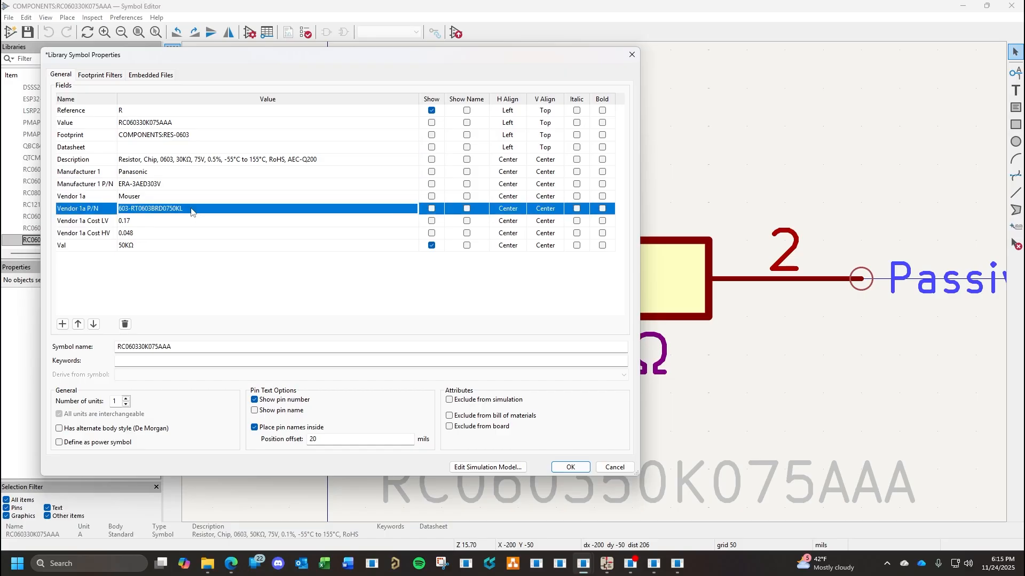
key(ctrl+v)
click(129, 246)
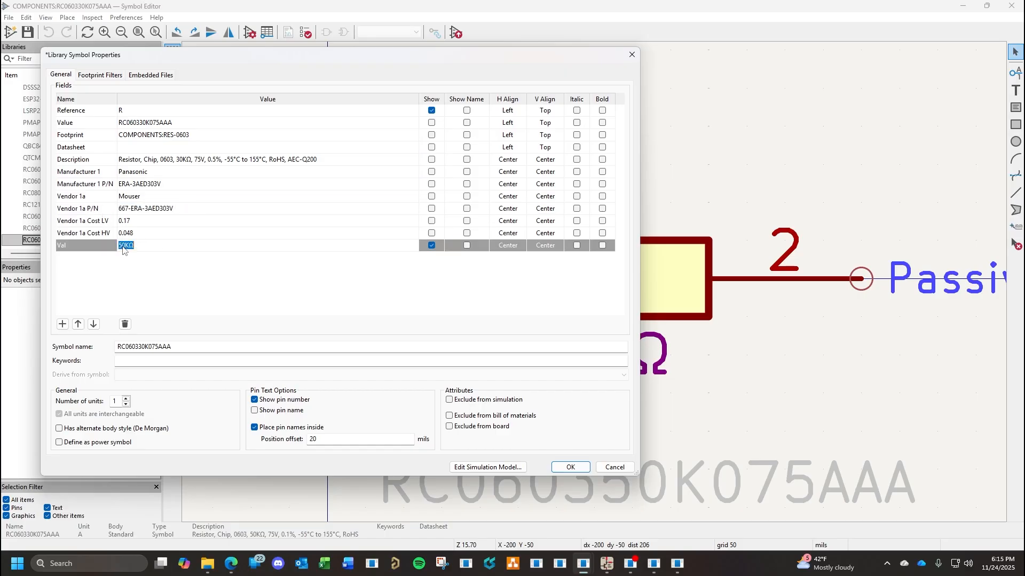
text(3)
Copy the symbol's Value and create a new Odoo product named RC060330K075AAA with Sales disabled.
click(214, 123)
key(ctrl+c)
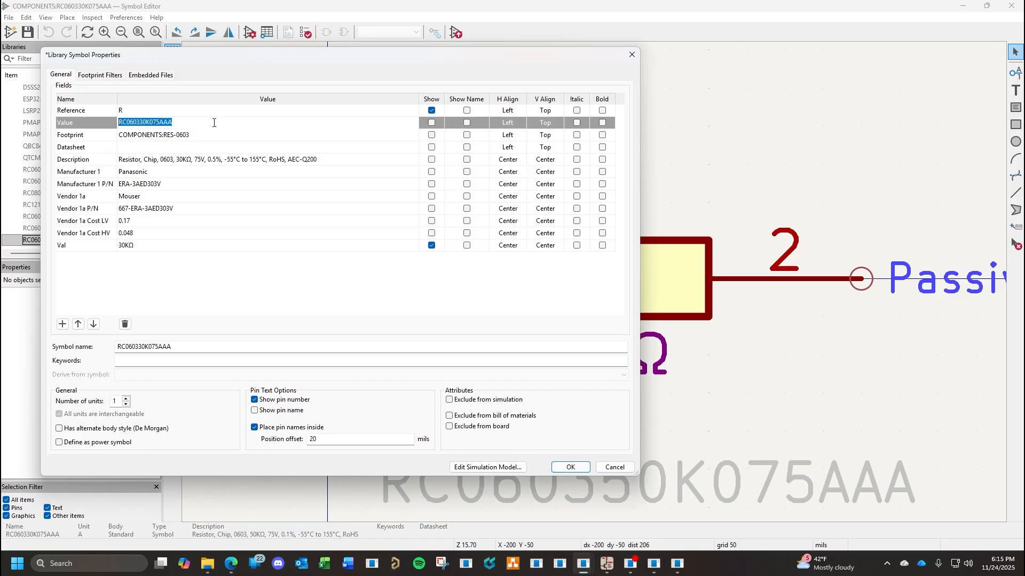
click(237, 567)
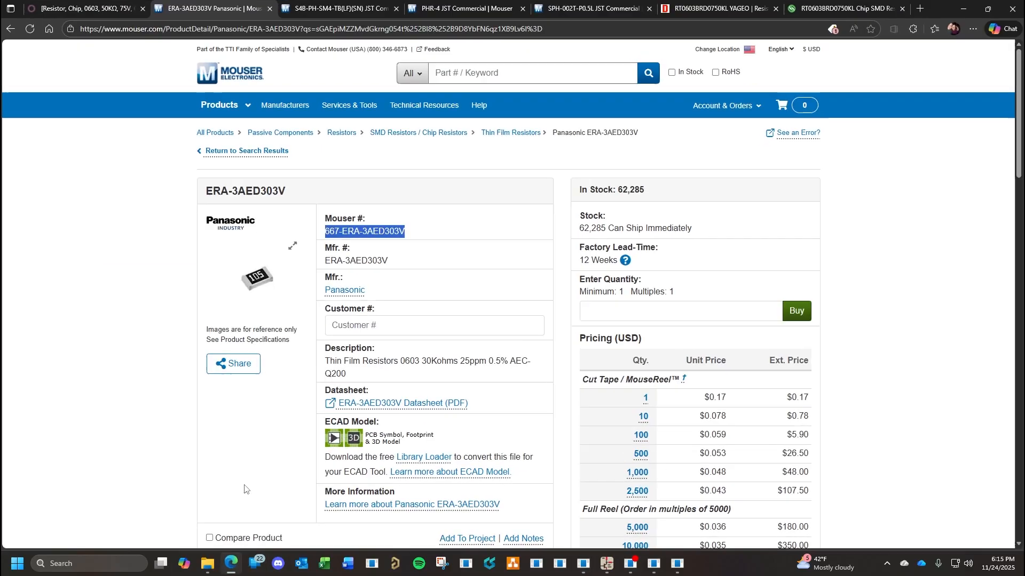
click(114, 7)
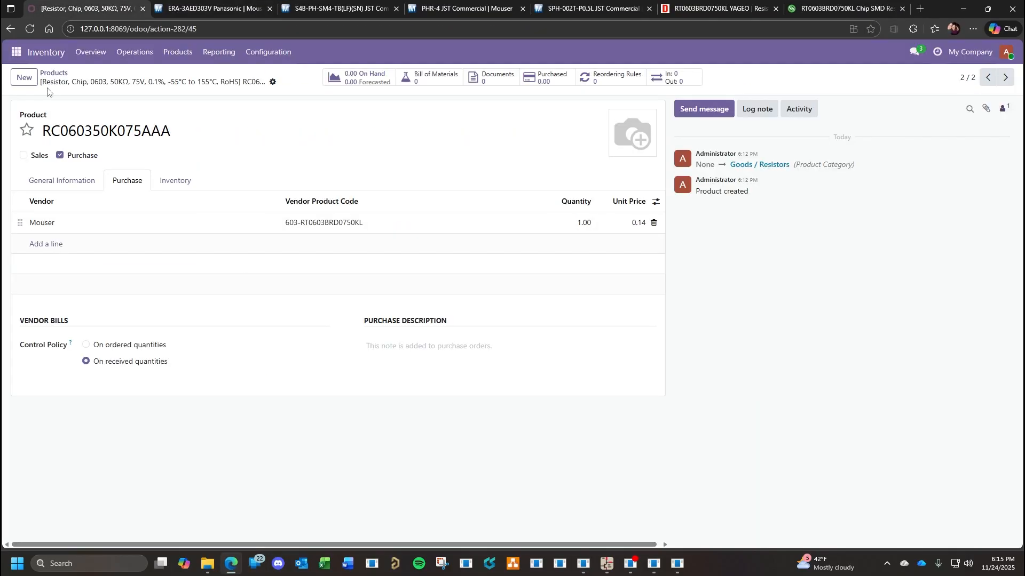
click(24, 77)
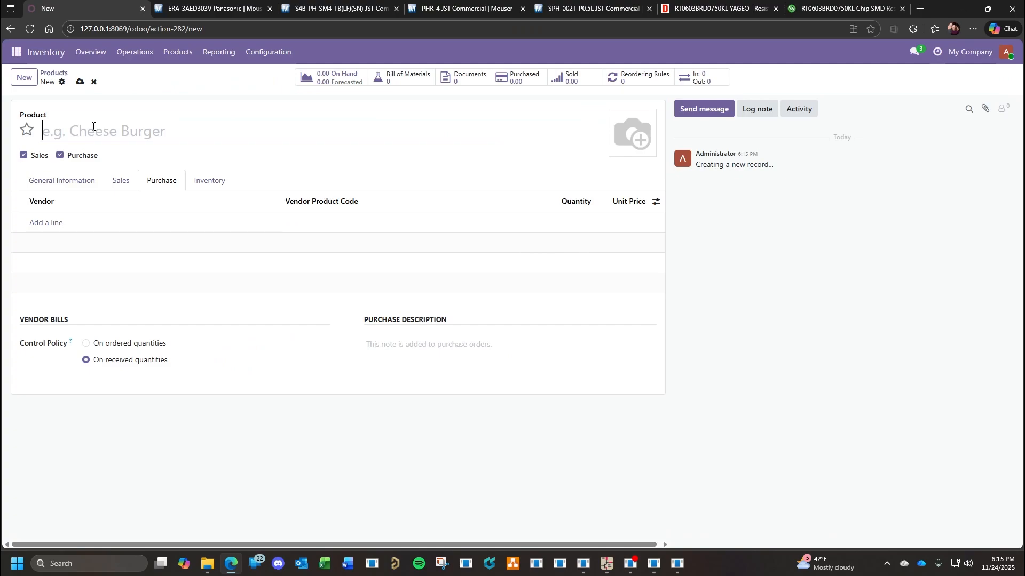
key(ctrl+v)
click(24, 155)
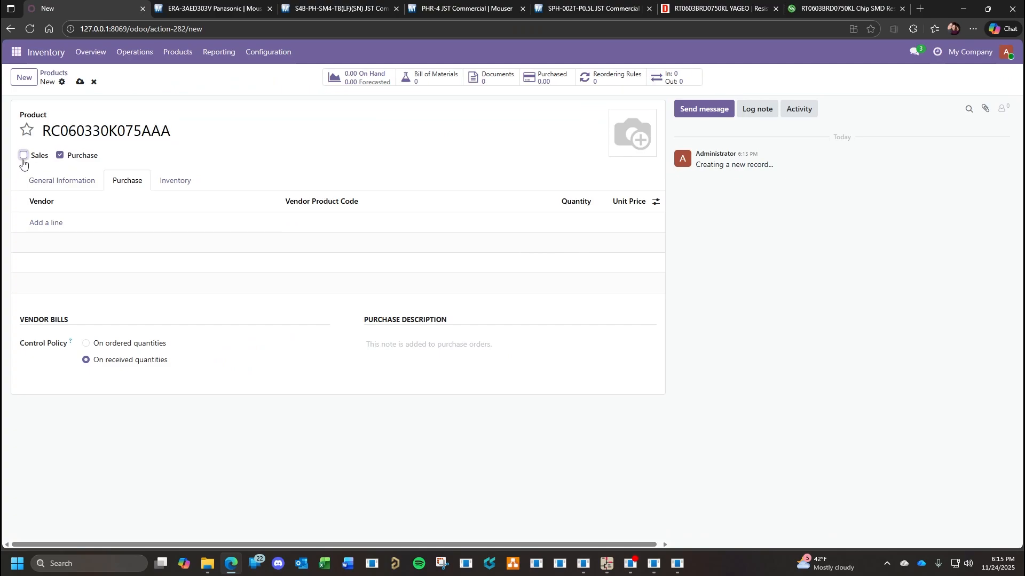
Set the product's sales price to $0.00, remove its 6% sales tax, and check the part's Mouser page.
click(49, 185)
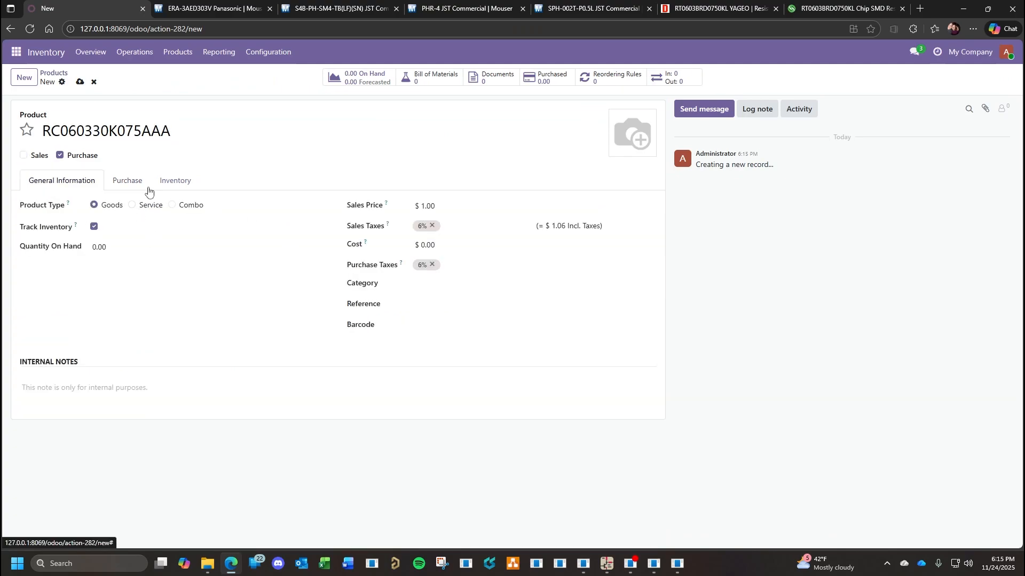
click(416, 206)
key(BackSpace)
key(BackSpace)
key(BackSpace)
key(BackSpace)
key(Tab)
key(BackSpace)
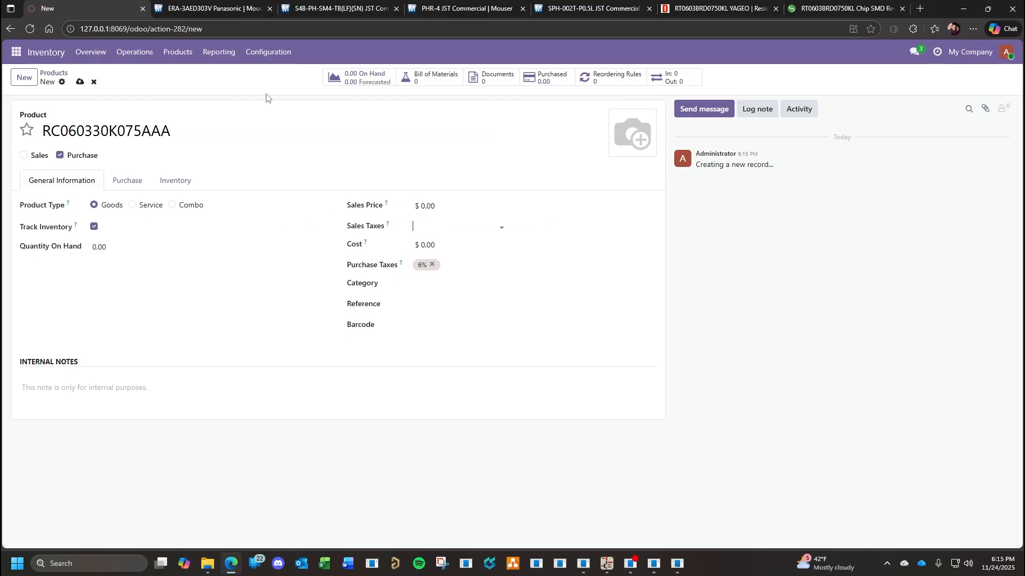
click(202, 11)
click(112, 11)
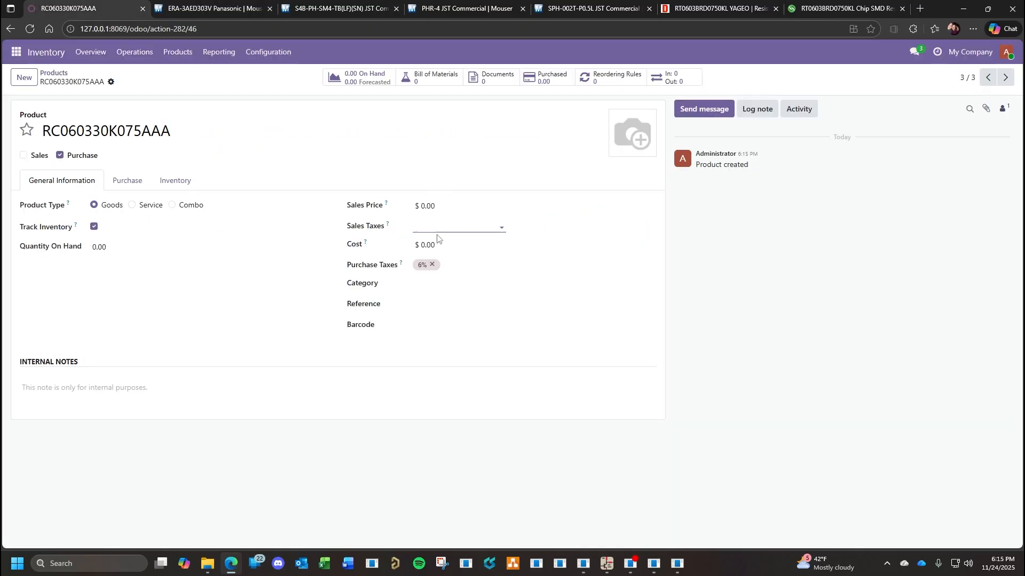
Set the cost of product RC060330K075AAA to $0.17 and remove its 6% purchase tax.
double_click(443, 249)
click(430, 264)
Assign the product to the Goods / Resistors category.
click(434, 283)
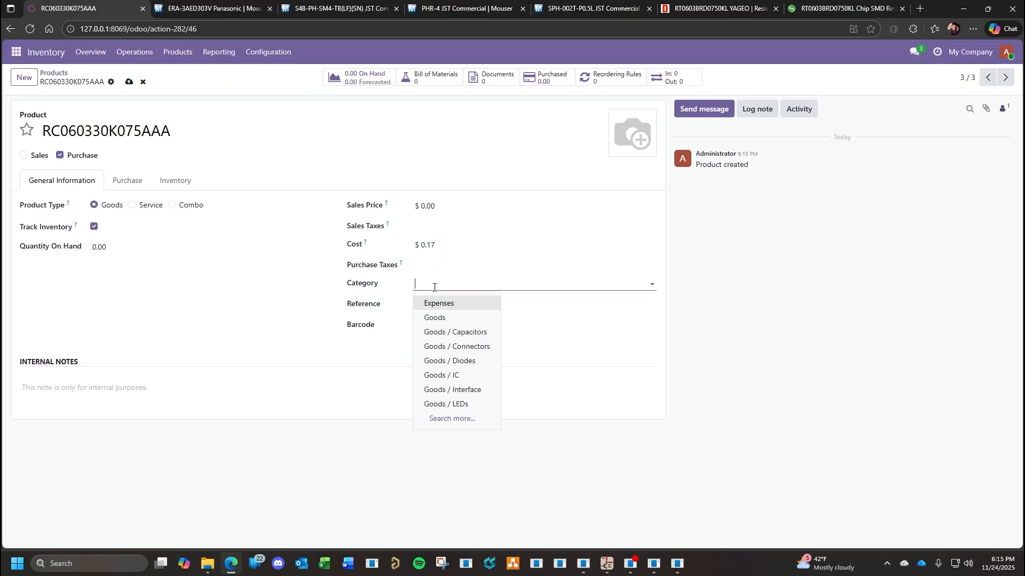
click(461, 418)
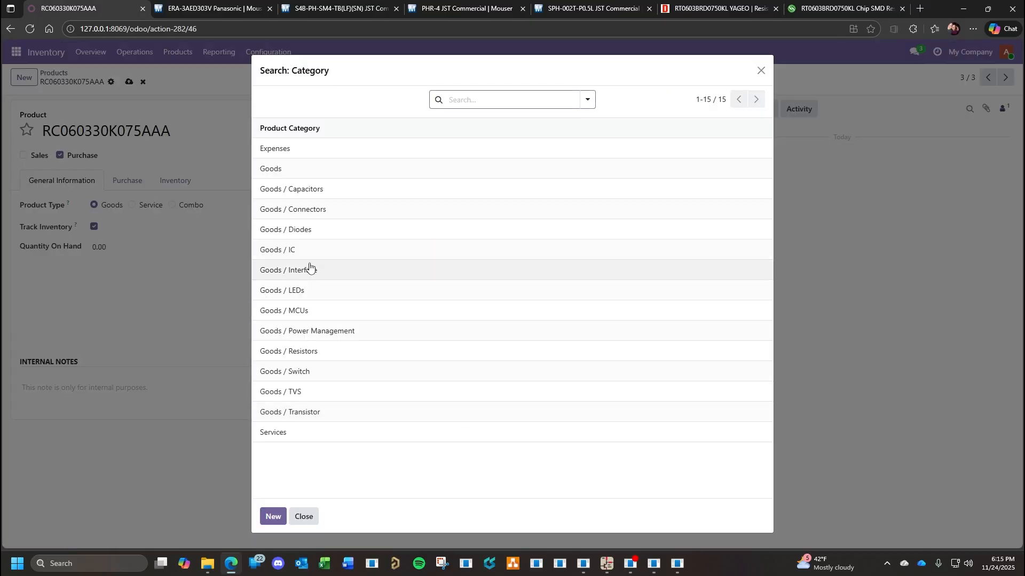
click(323, 351)
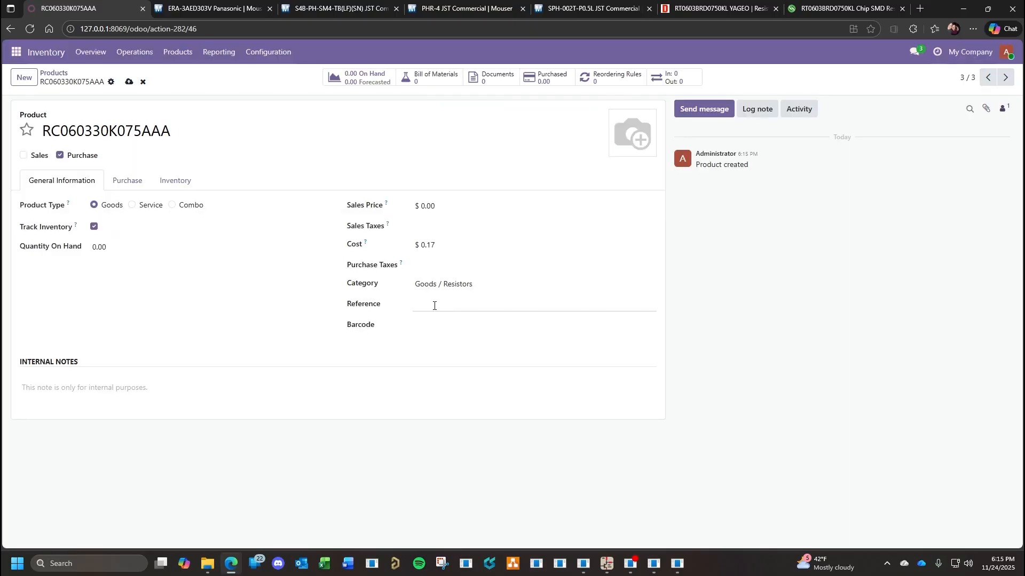
Copy the resistor's description from the KiCad symbol properties into the product's Reference field in Odoo.
click(235, 566)
click(340, 162)
key(ctrl+c)
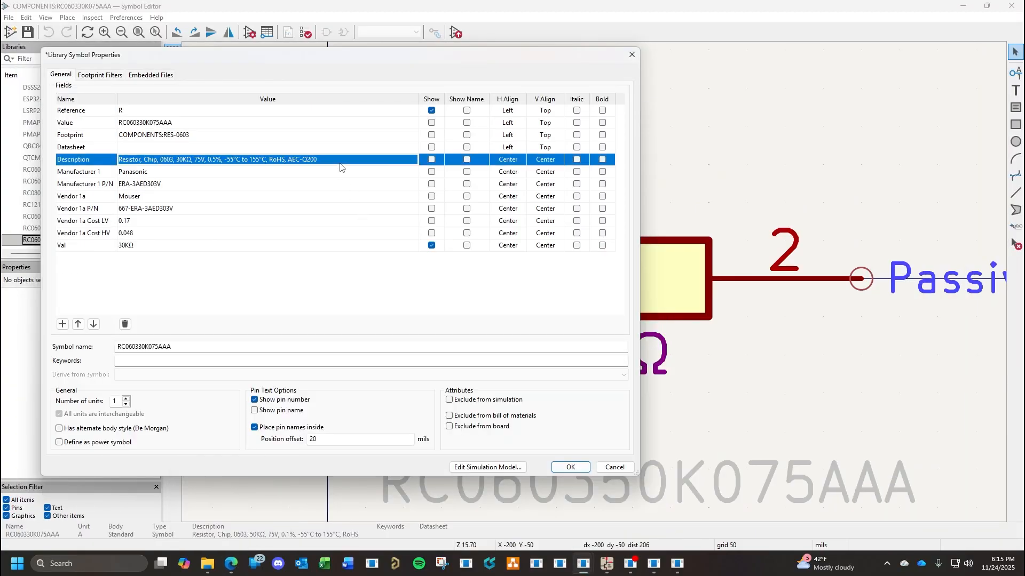
click(234, 564)
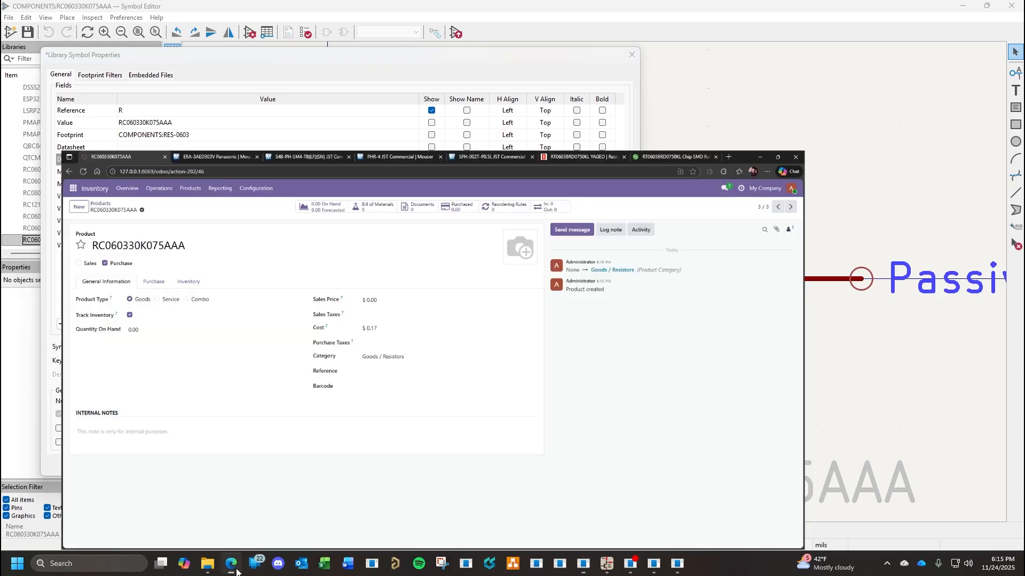
click(445, 303)
key(ctrl+v)
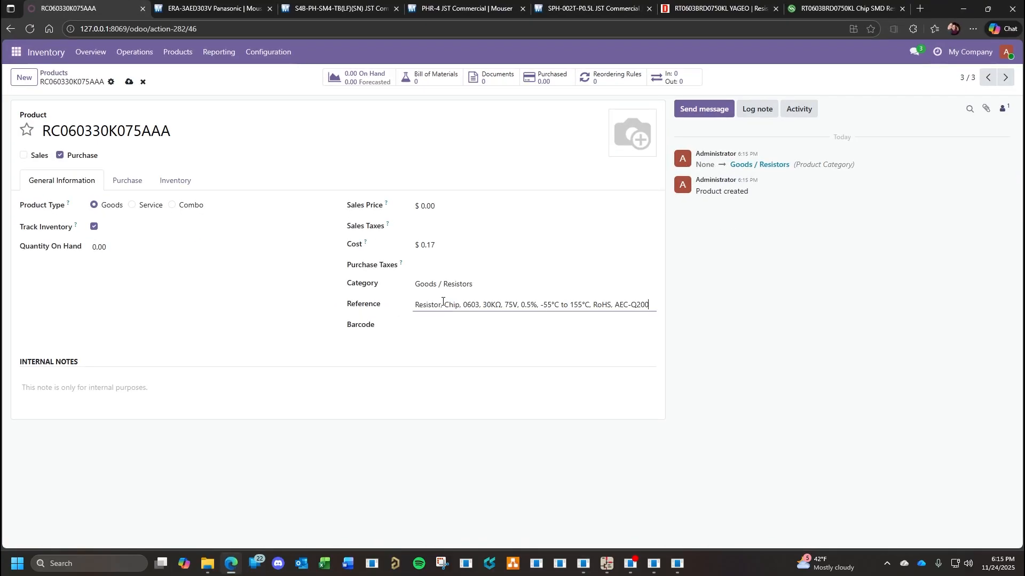
Add a purchase line to the product with Mouser as the vendor.
click(131, 181)
click(57, 227)
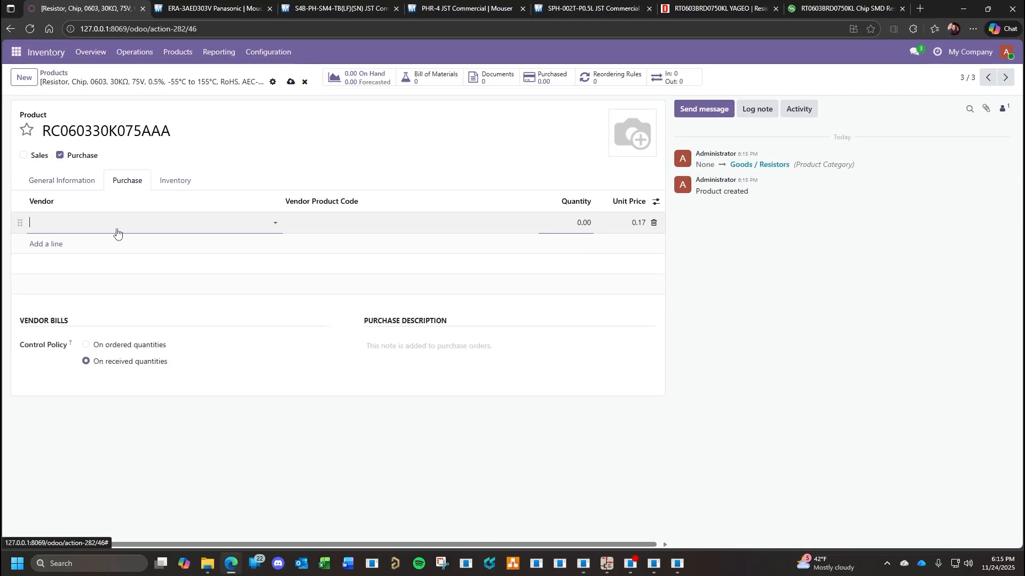
click(117, 224)
click(53, 255)
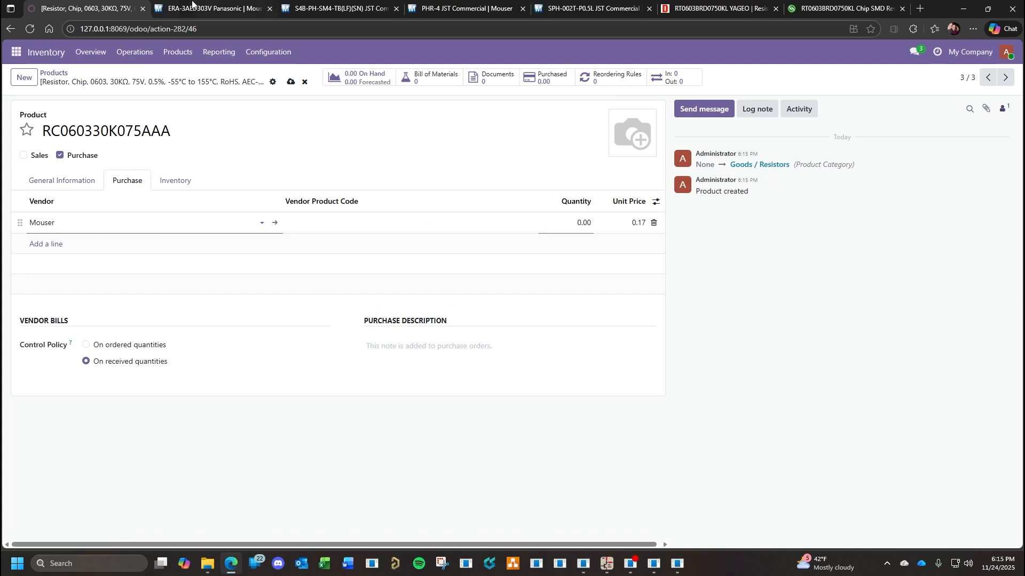
Complete the Mouser line with manufacturer number ERA-3AED303V copied from its Mouser page and quantity 1, then save the product.
click(208, 8)
drag(388, 260, 324, 261)
key(ctrl+c)
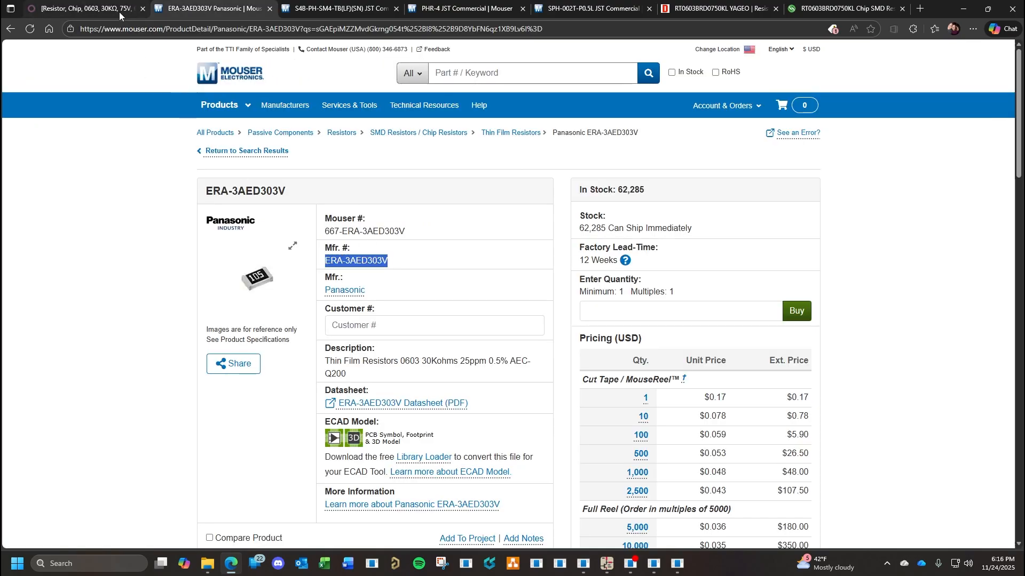
click(85, 9)
click(345, 223)
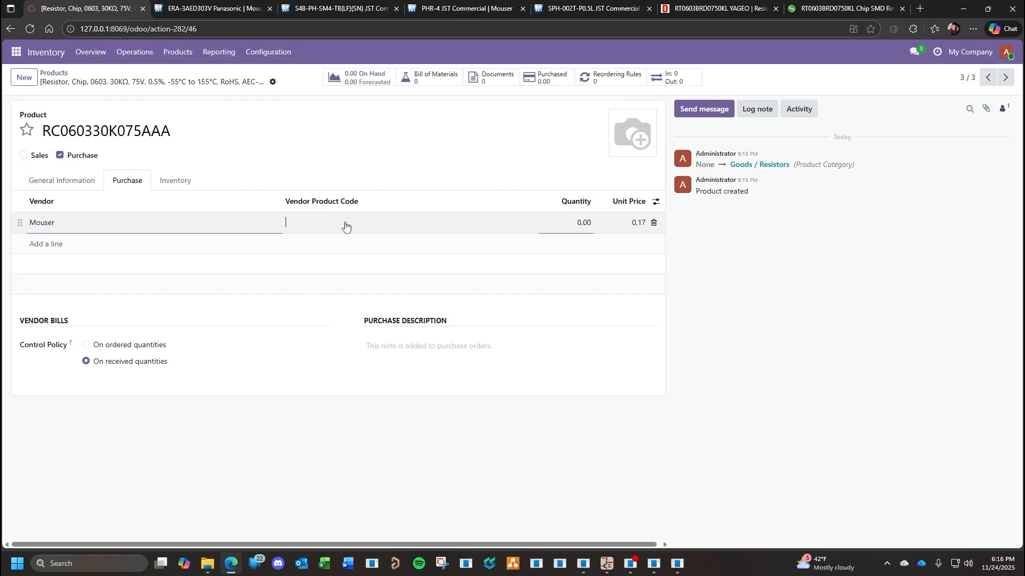
key(ctrl+v)
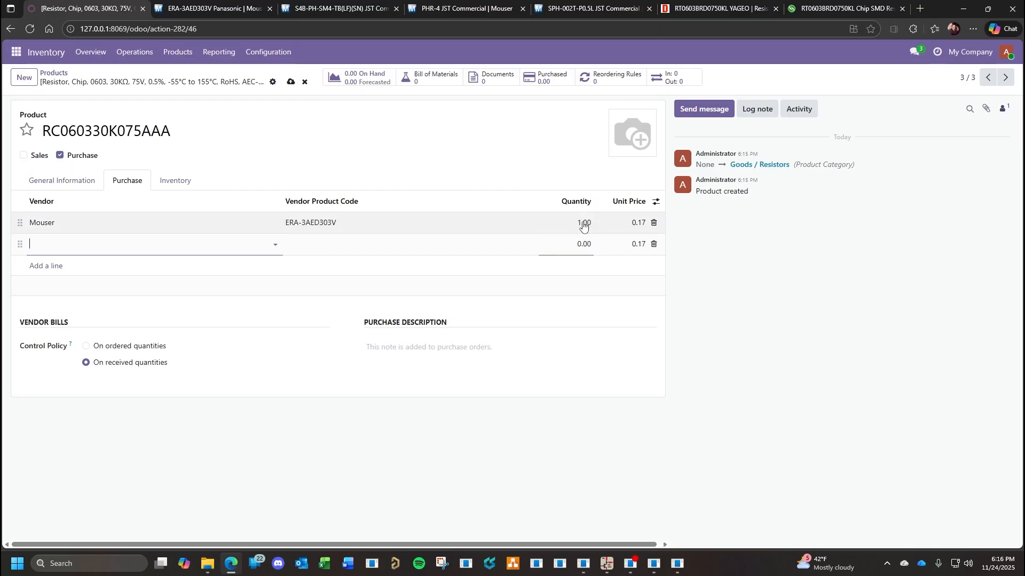
click(817, 312)
click(290, 82)
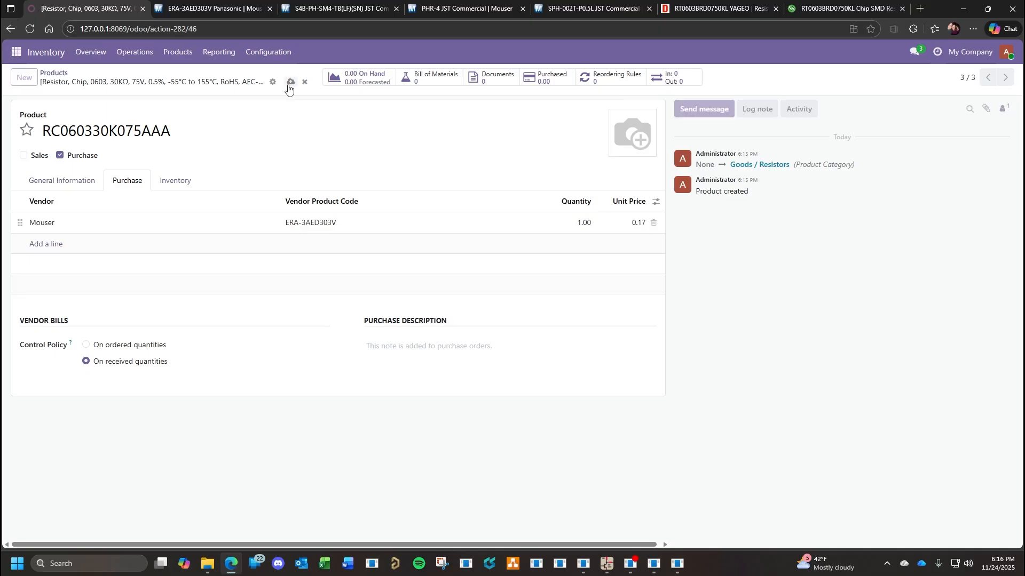
Switch to the KiCad Symbol Editor, accept the RC060330K075AAA symbol properties and save the symbol.
mouse_move(587, 572)
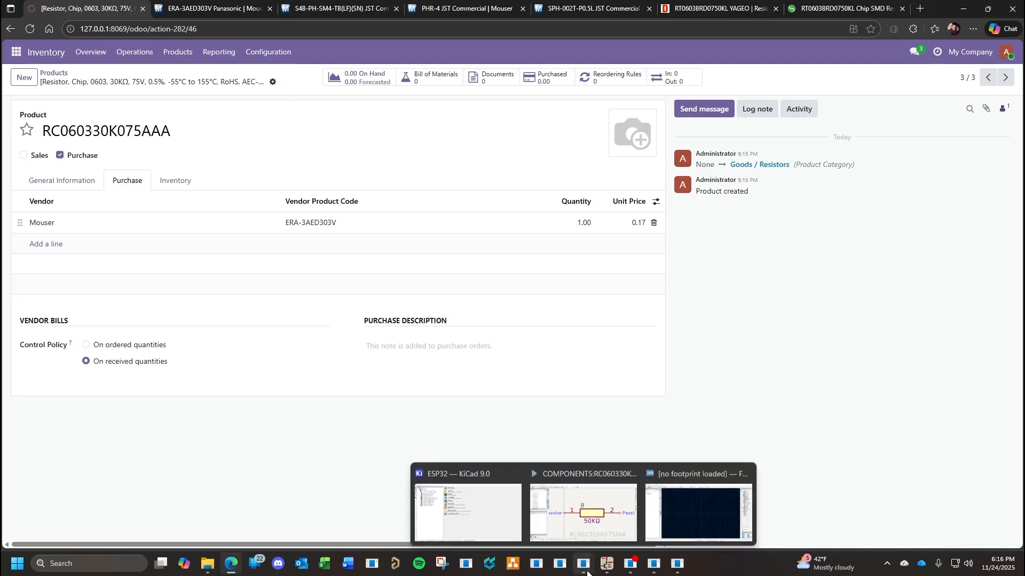
click(600, 469)
click(570, 469)
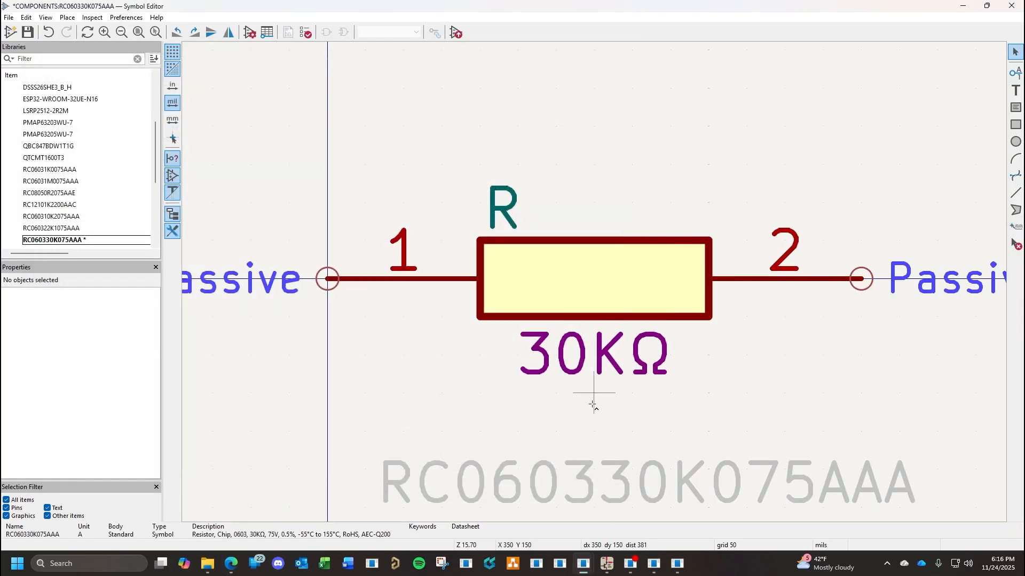
key(ctrl+s)
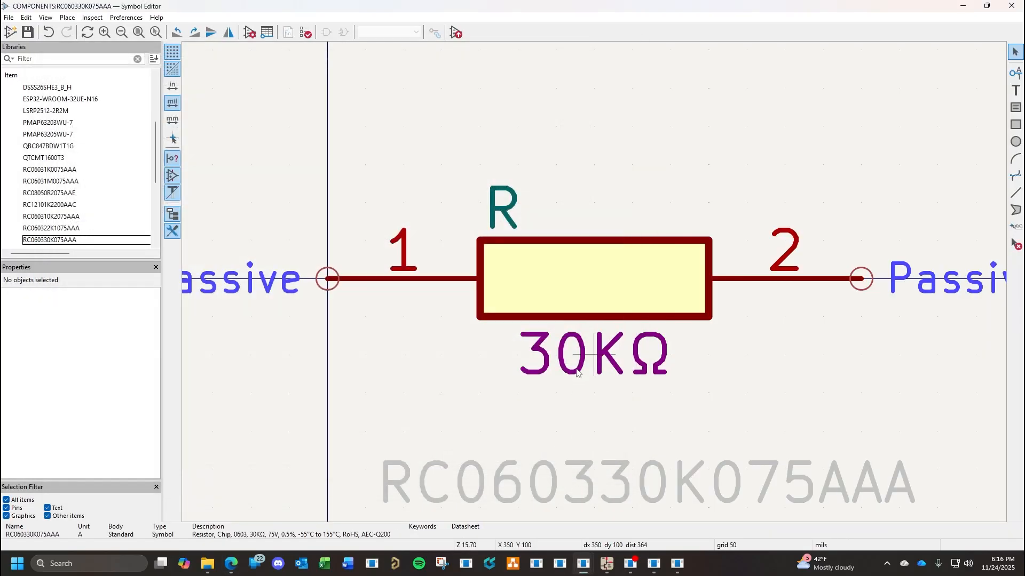
In the Stepper Driver schematic, place resistor symbol RC060330K075AAA vertically below R26.
click(607, 567)
click(1014, 94)
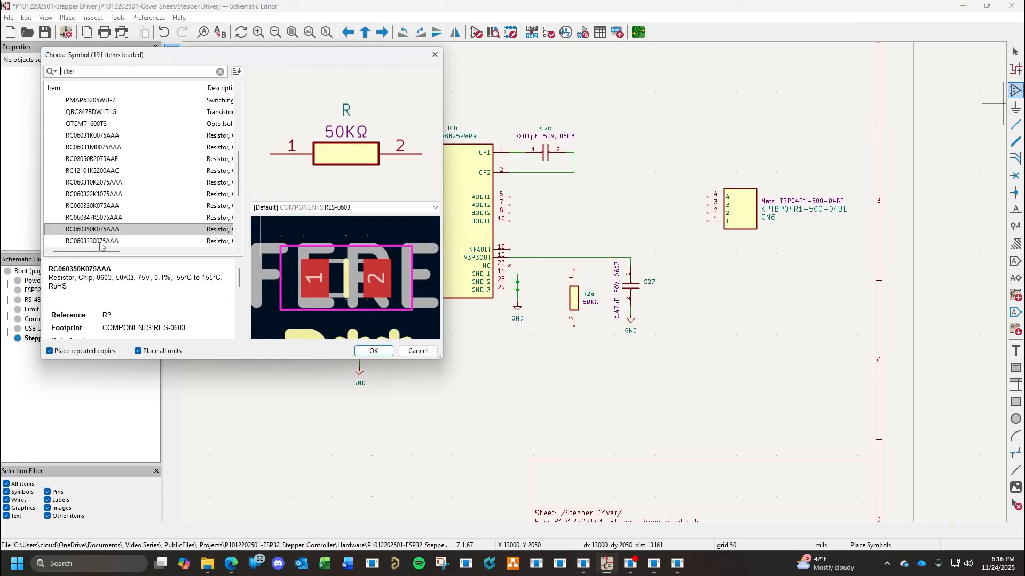
scroll(113, 229, down, 1)
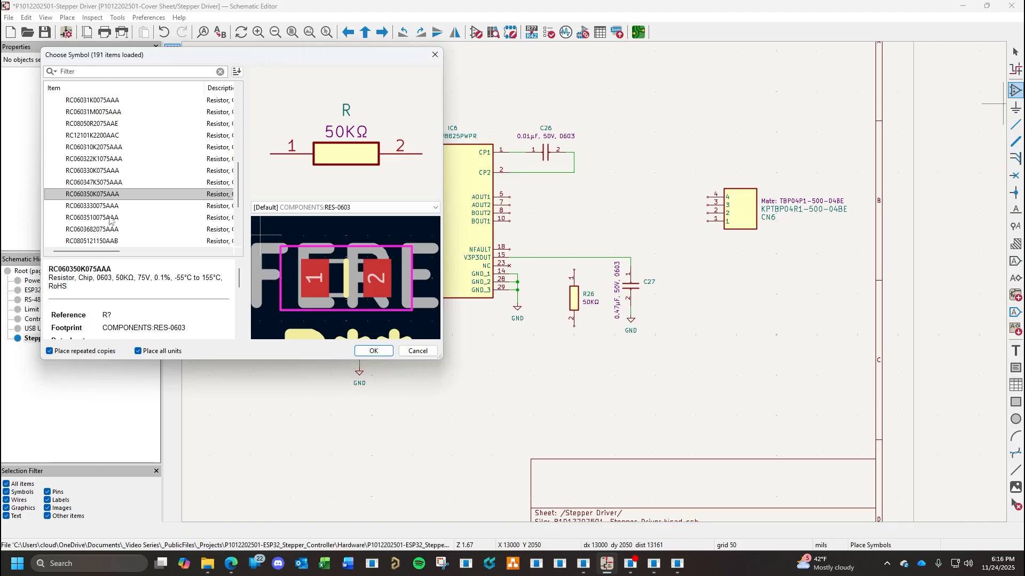
double_click(98, 171)
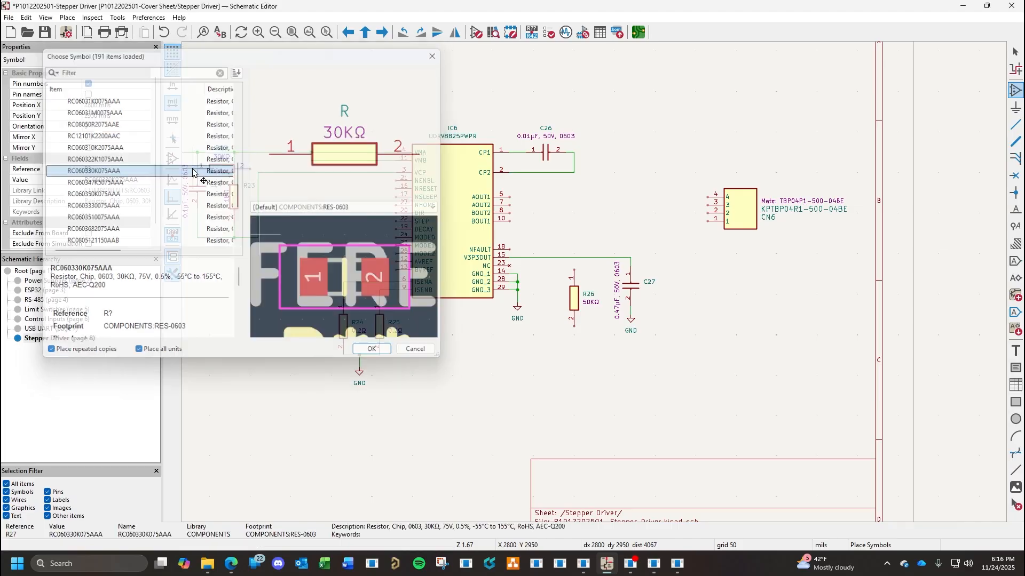
key(r)
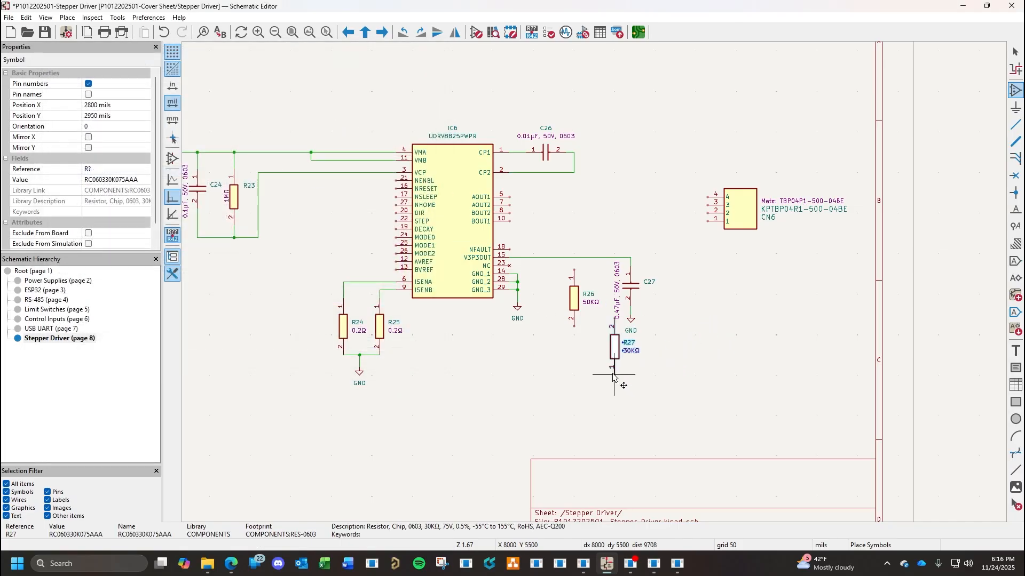
click(575, 344)
key(Escape)
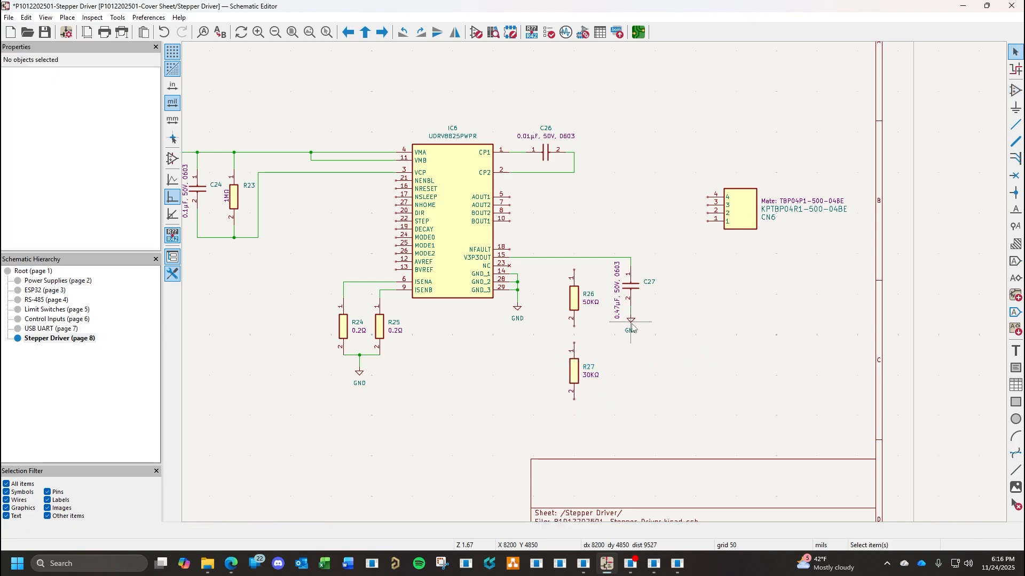
Duplicate the GND symbol under C27 and place the copy below R27.
click(631, 323)
key(ctrl+d)
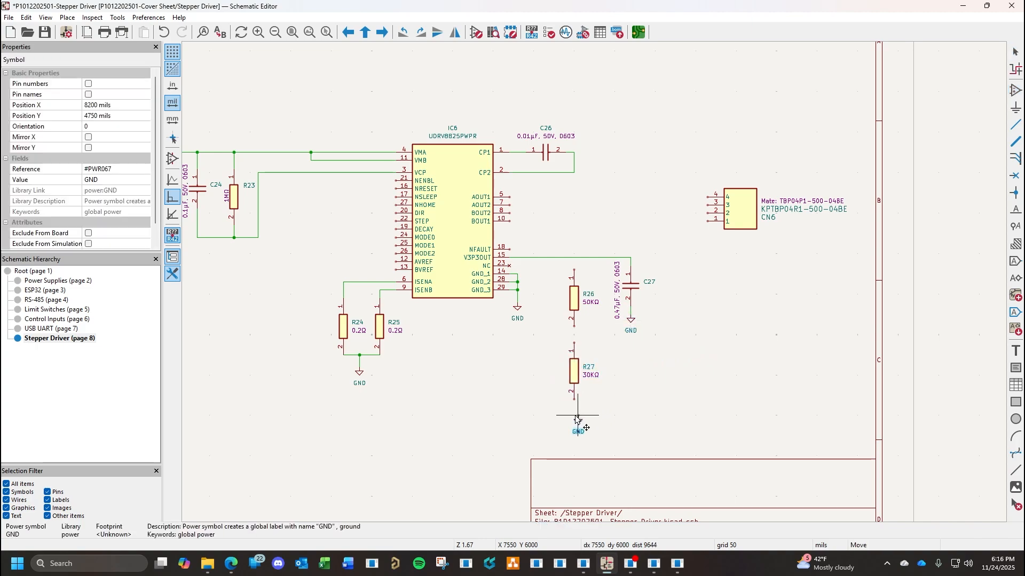
click(575, 420)
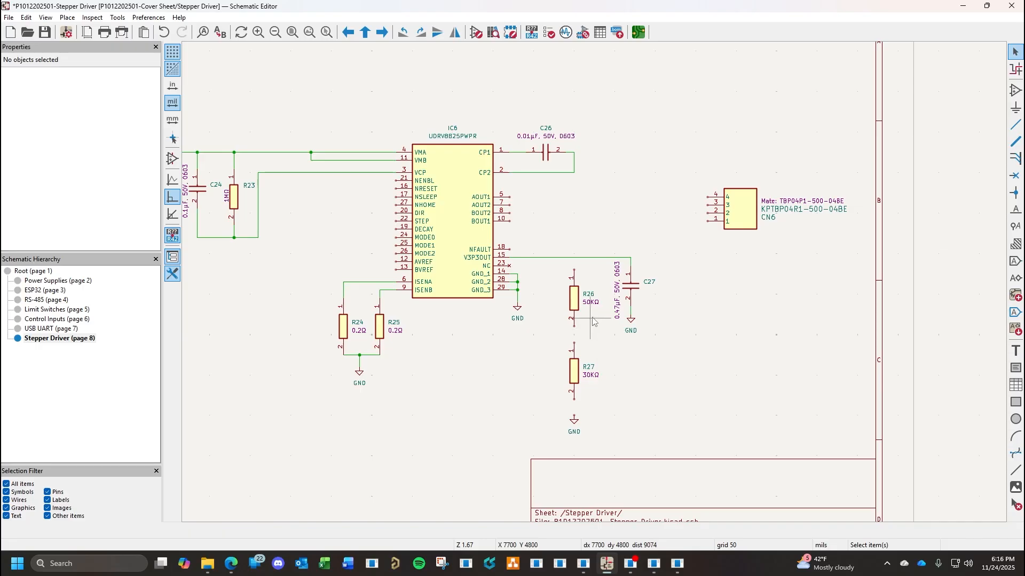
Wire R26's pin 1 to the V3P3OUT net and R27's pin 2 to the GND symbol below it.
click(576, 262)
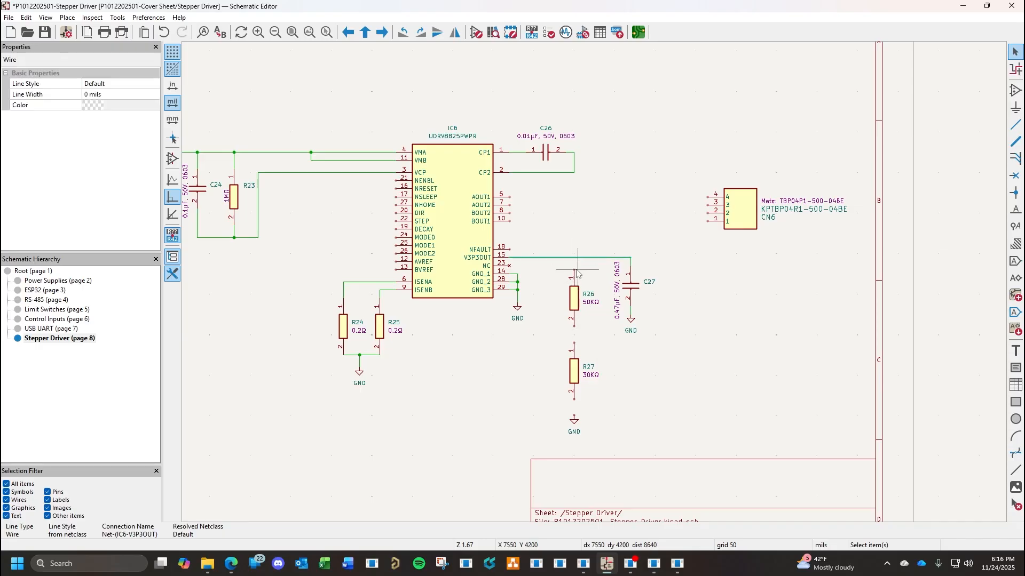
key(Escape)
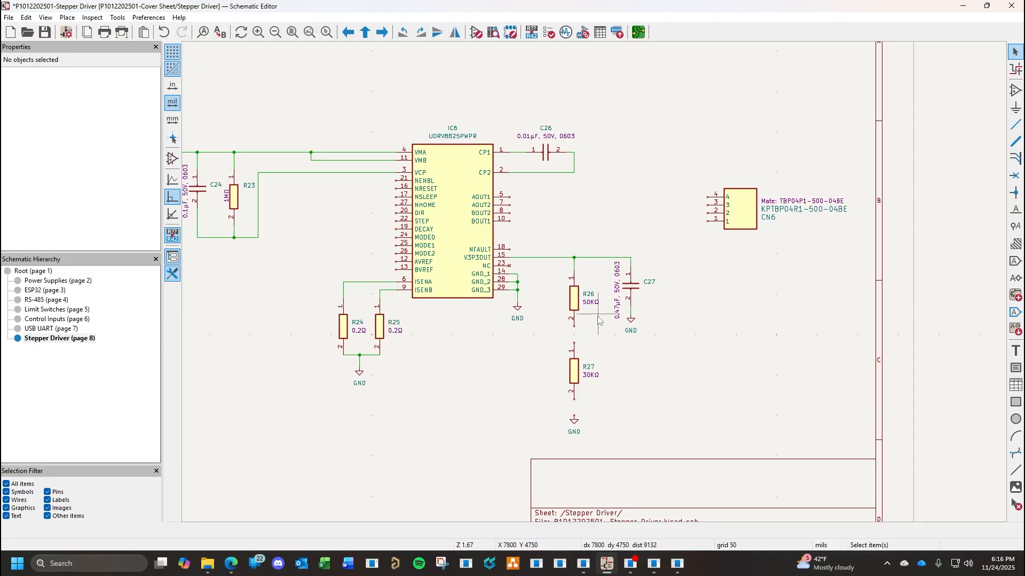
key(w)
click(573, 399)
click(573, 415)
key(Escape)
Draw a short wire from R27's pin 1 upward into the gap below R26.
click(574, 342)
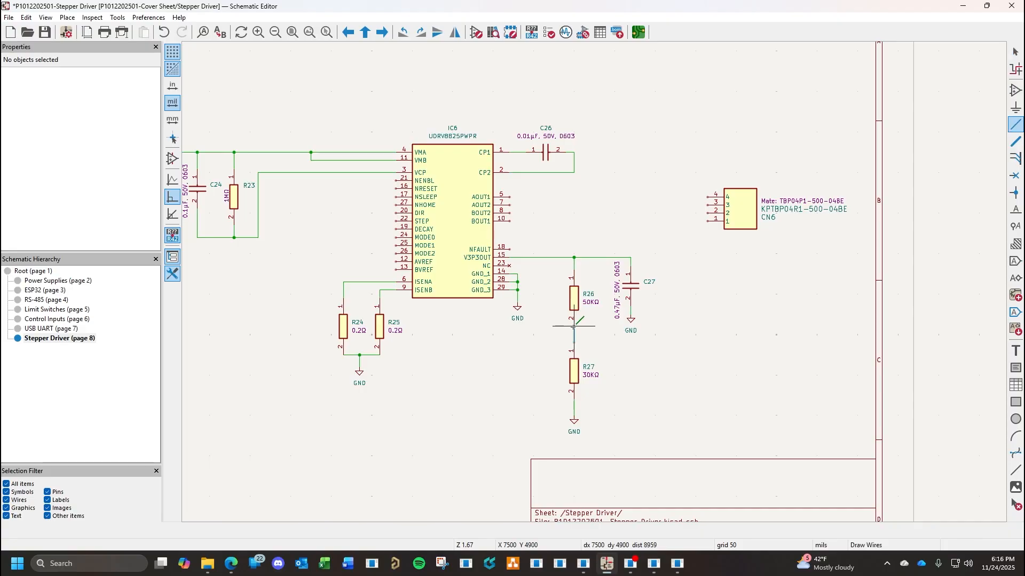
click(573, 335)
key(Escape)
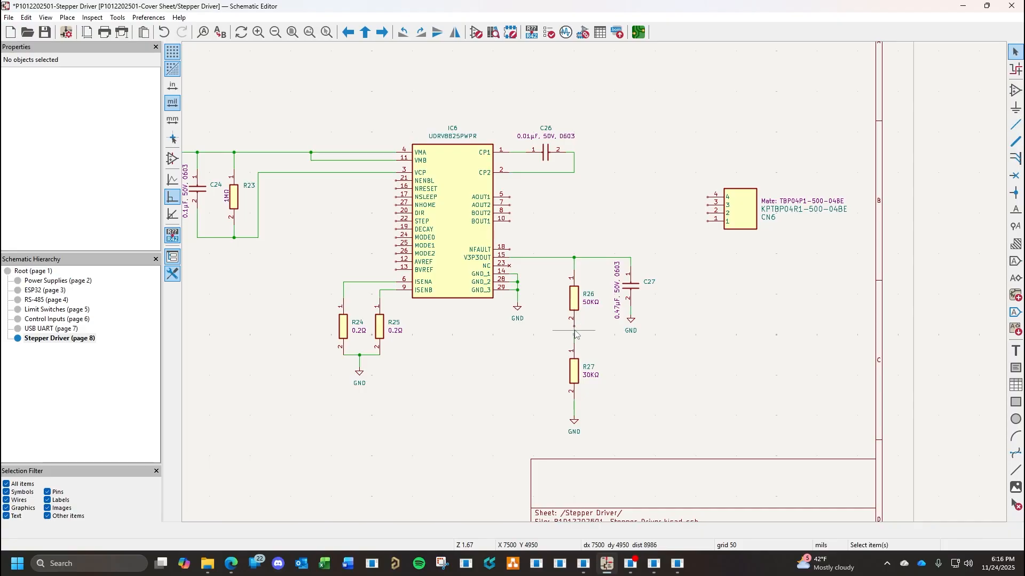
Route a wire from IC6's BVREF pin around R24 and R25 to the divider node, and connect R26's pin 2 to that node.
click(394, 270)
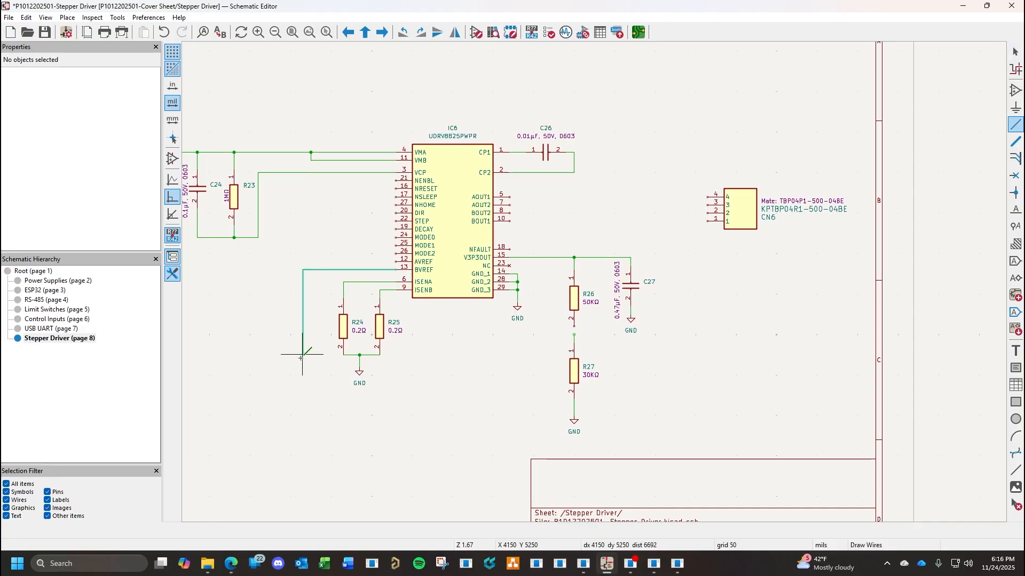
click(302, 411)
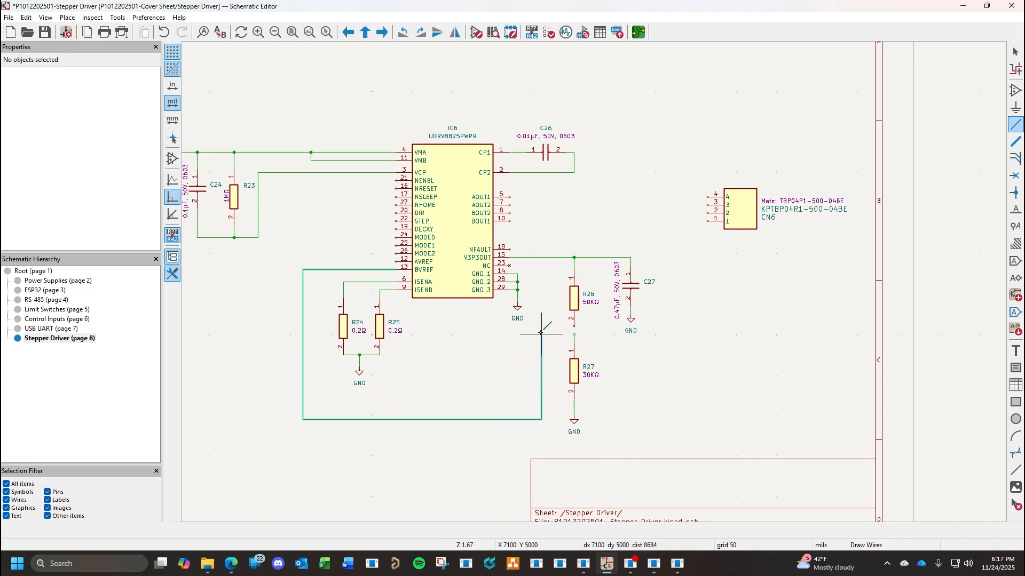
click(574, 335)
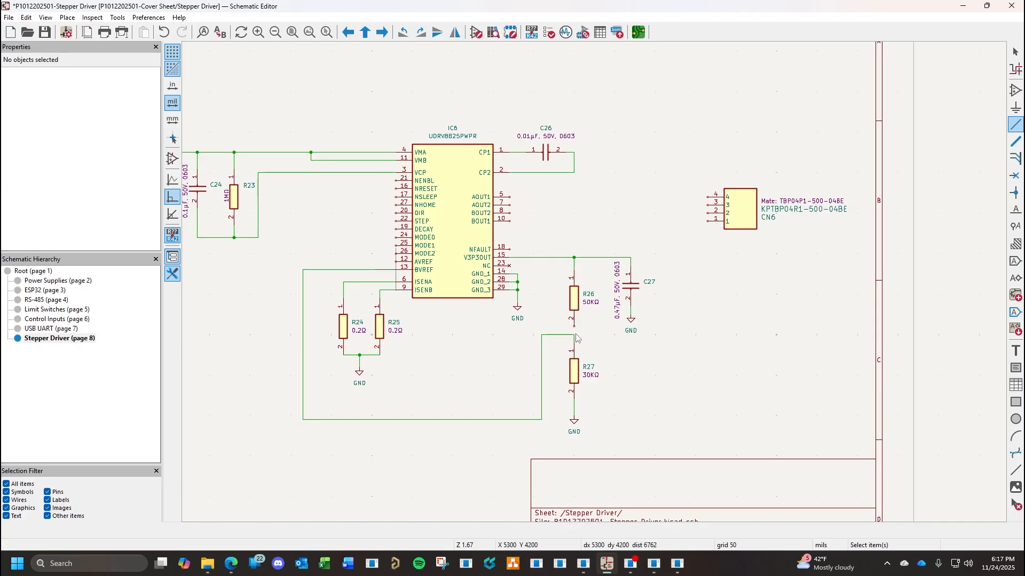
key(Escape)
click(575, 326)
click(575, 334)
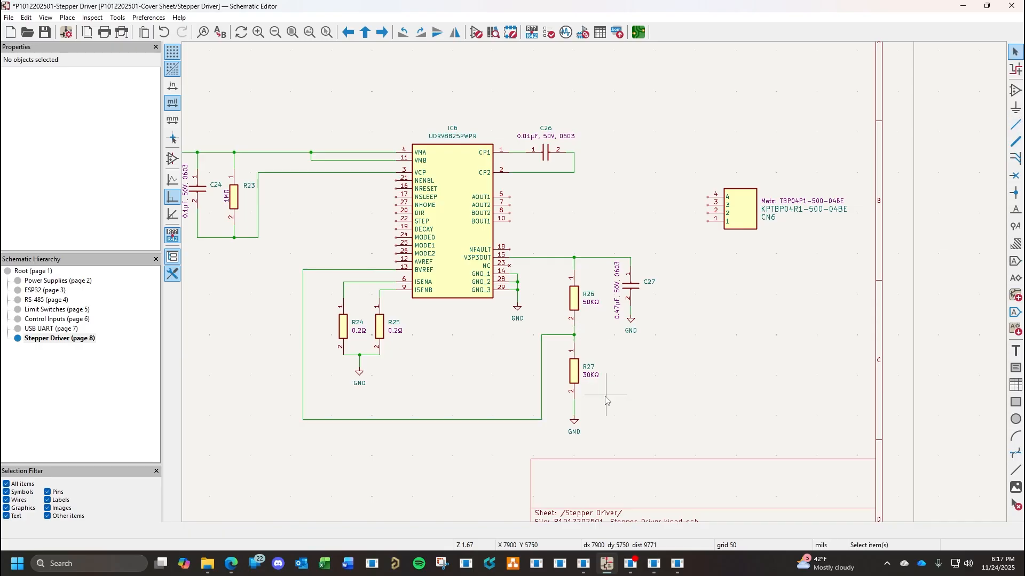
Connect IC6's AVREF pin to the BVREF wire and save the schematic.
key(w)
click(391, 261)
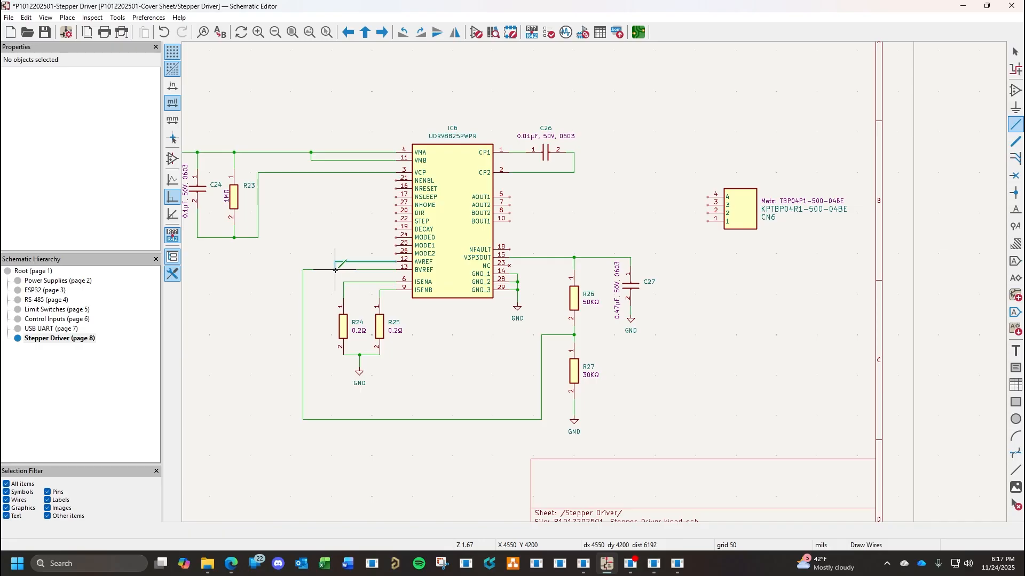
click(335, 270)
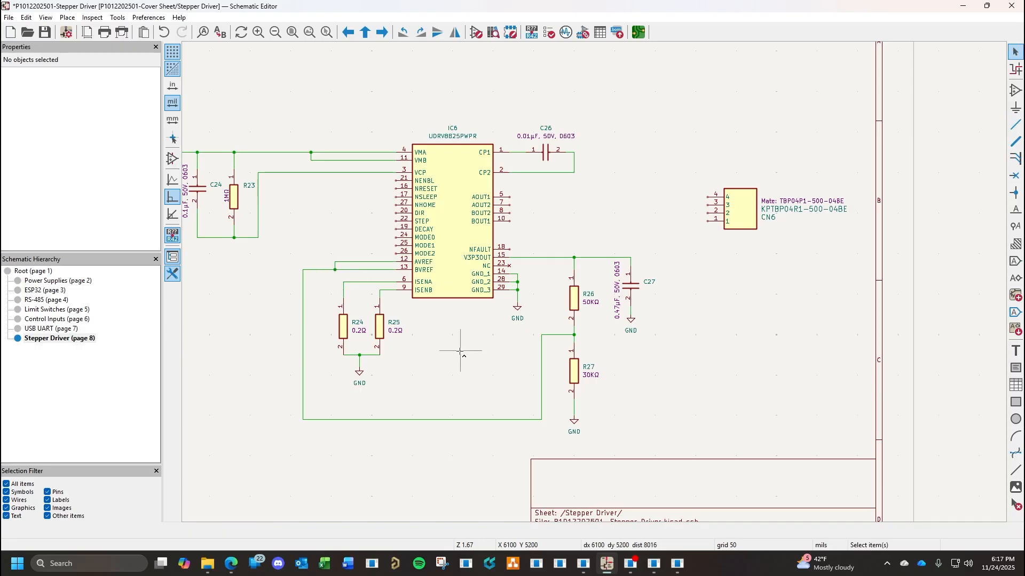
key(ctrl+s)
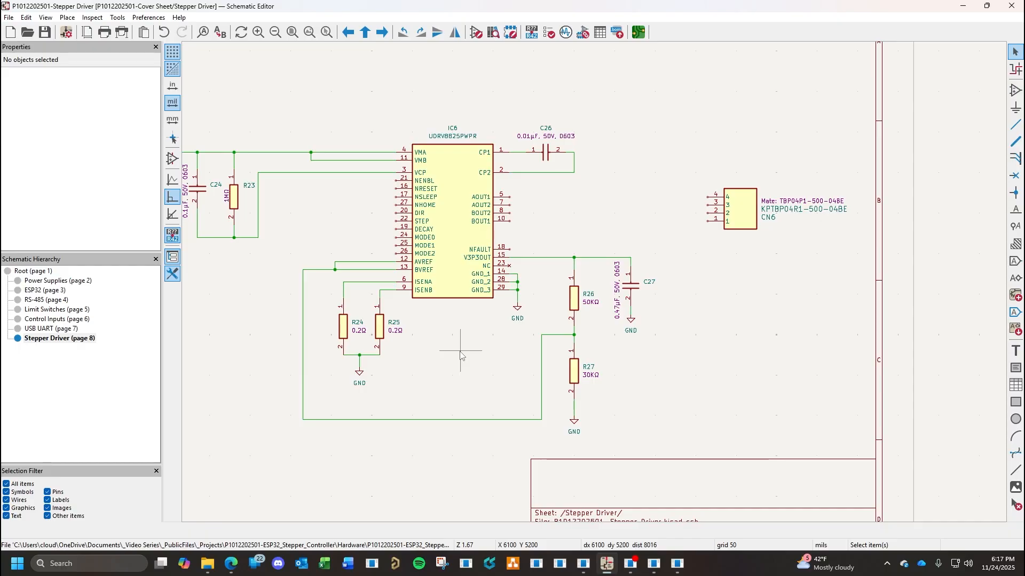
Move connector CN6 next to the AOUT and BOUT pins of IC6.
click(739, 217)
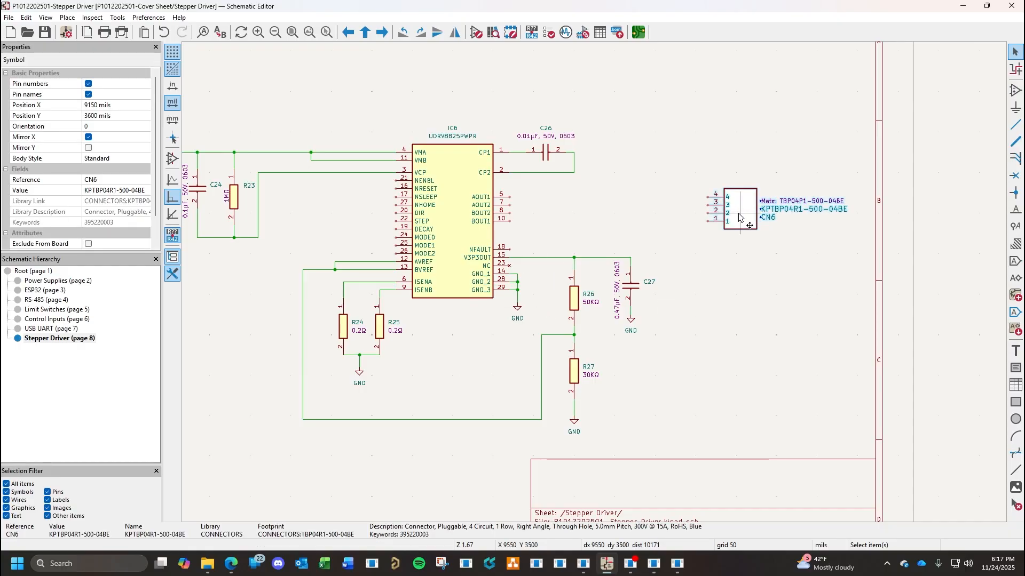
drag(739, 218, 541, 228)
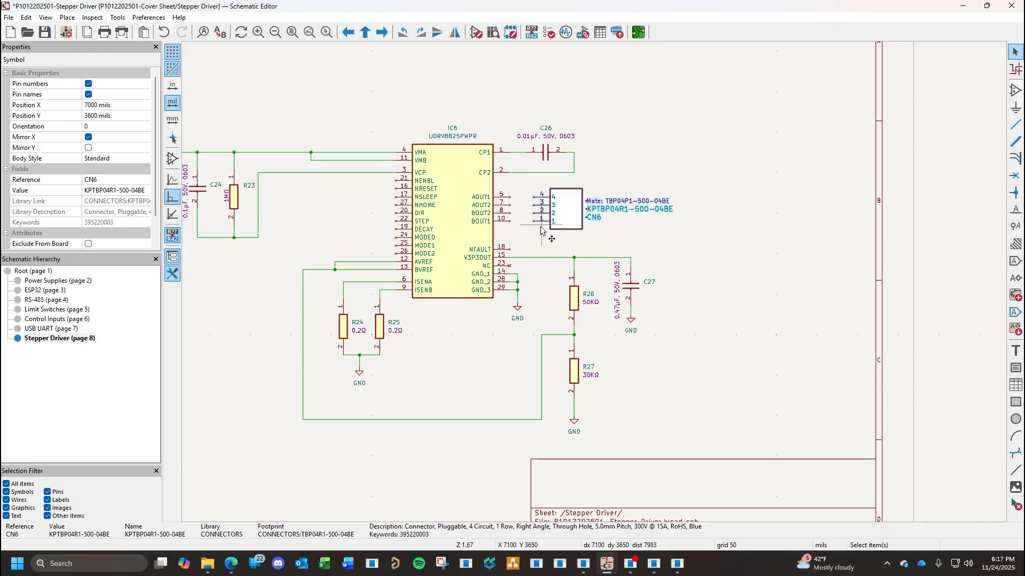
Wire IC6's AOUT1 and AOUT2 pins straight across to pins 4 and 3 of connector CN6.
ctrl+scroll(529, 213, up, 2)
ctrl+scroll(663, 212, down, 1)
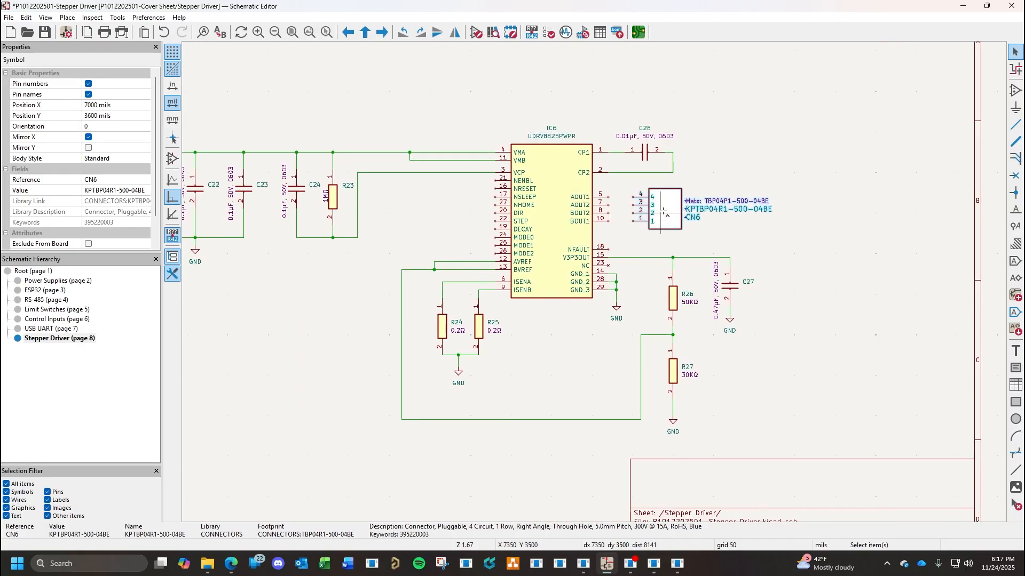
scroll(663, 212, up, 4)
scroll(596, 284, down, 2)
scroll(596, 285, up, 1)
click(703, 201)
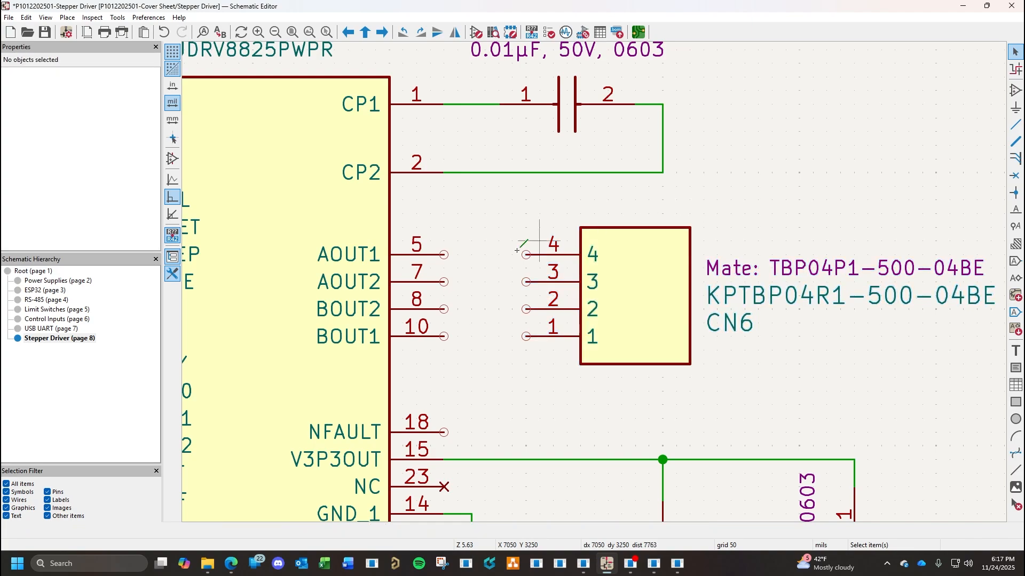
click(444, 255)
click(526, 255)
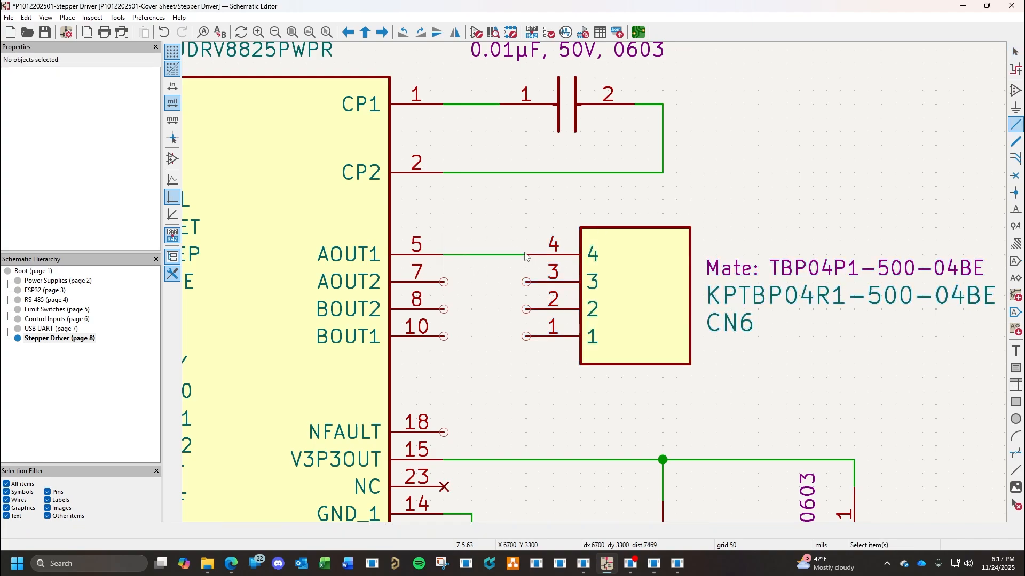
click(444, 282)
click(526, 281)
Wire IC6's BOUT2 and BOUT1 pins straight across to pins 2 and 1 of connector CN6.
click(444, 309)
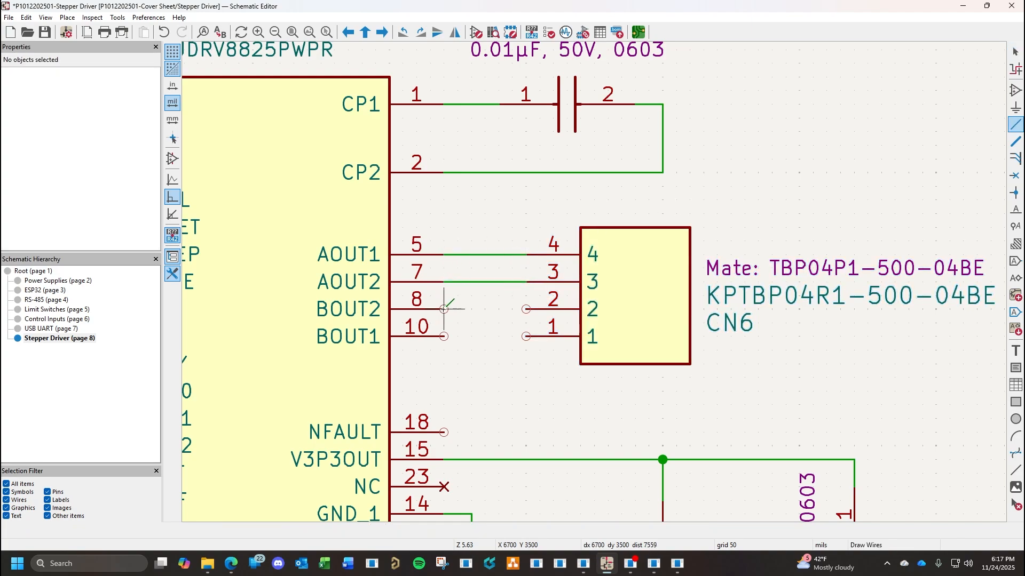
click(526, 309)
click(444, 336)
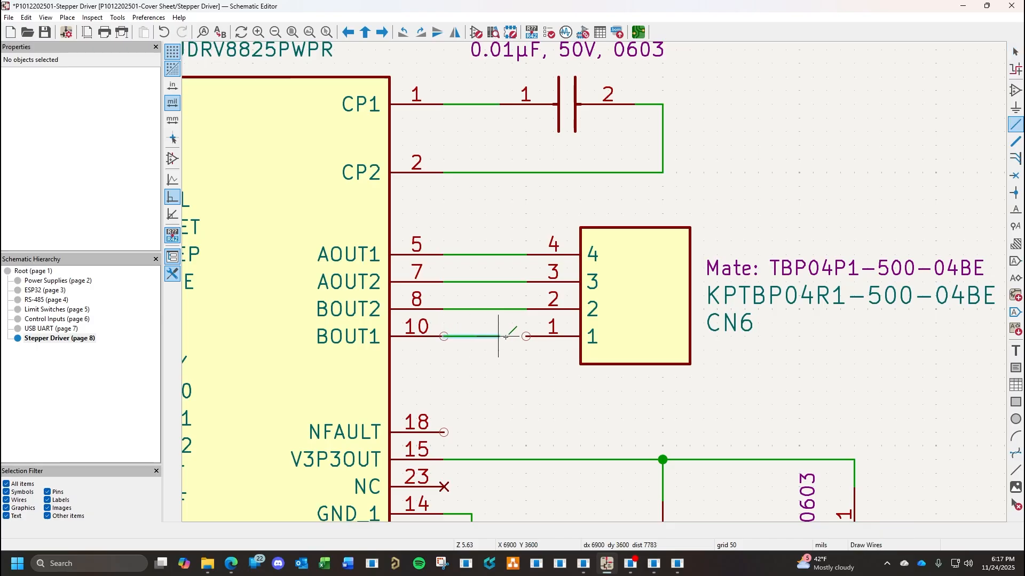
click(526, 336)
key(Escape)
scroll(512, 347, down, 3)
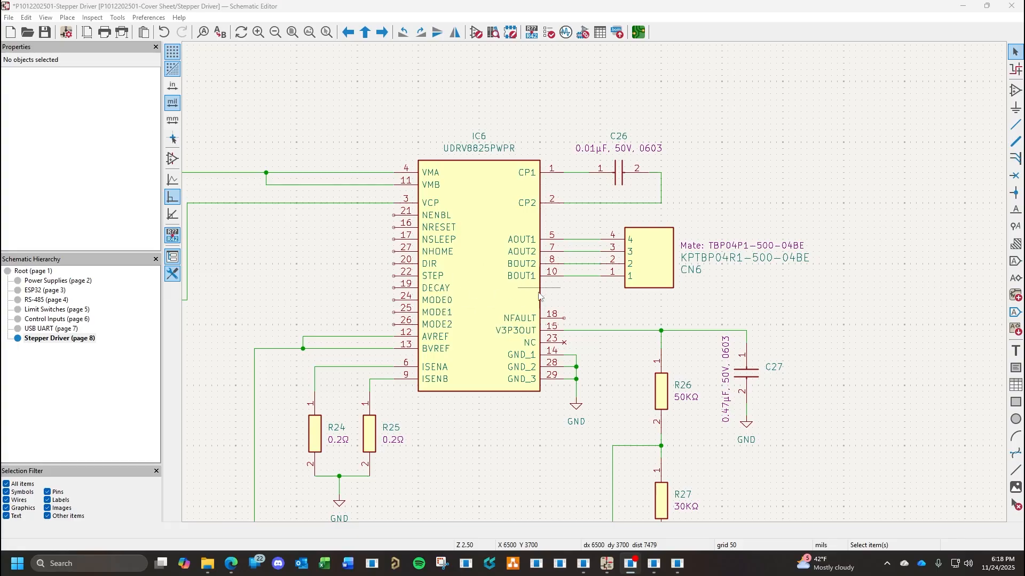
Copy the STP_DIR global label from the ESP32 sheet and place it beside IC6's DIR pin on the Stepper Driver sheet.
click(47, 291)
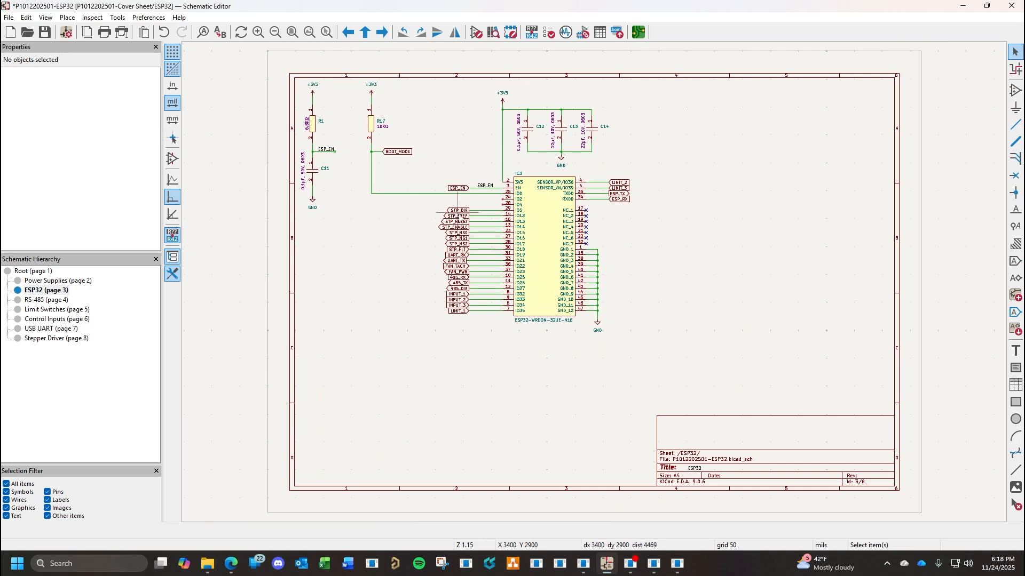
scroll(458, 216, up, 2)
scroll(596, 286, up, 1)
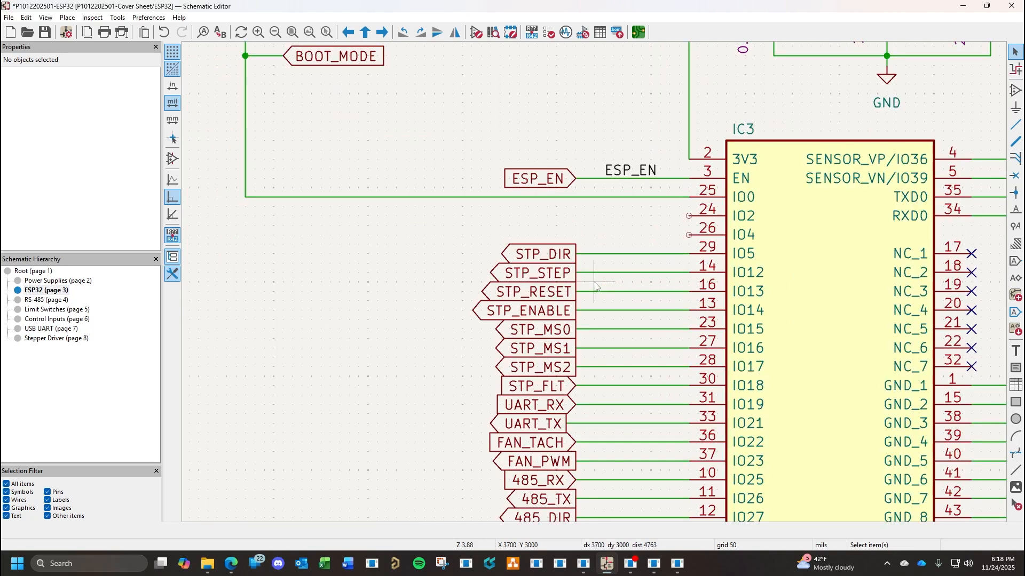
scroll(596, 287, down, 1)
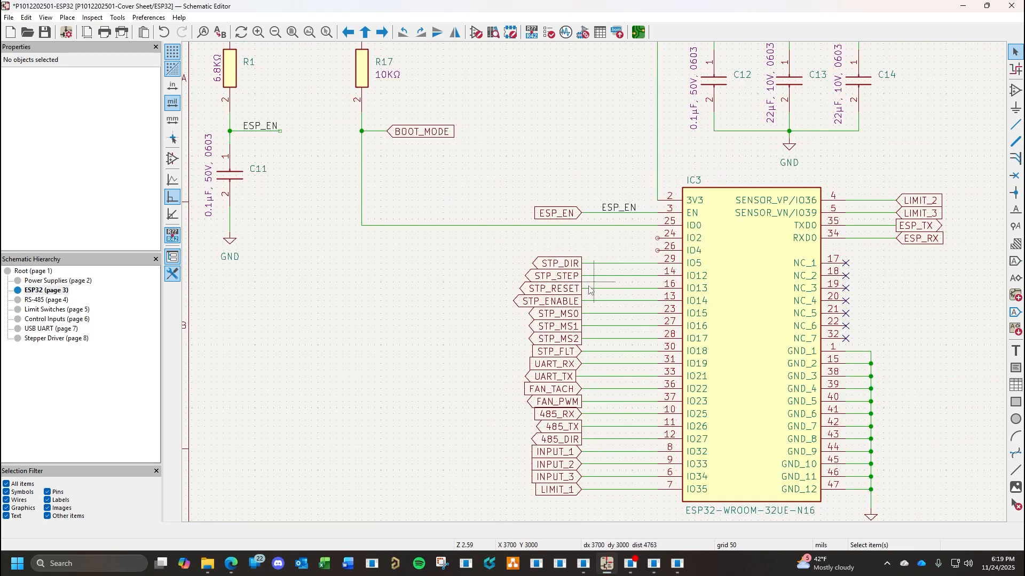
click(570, 263)
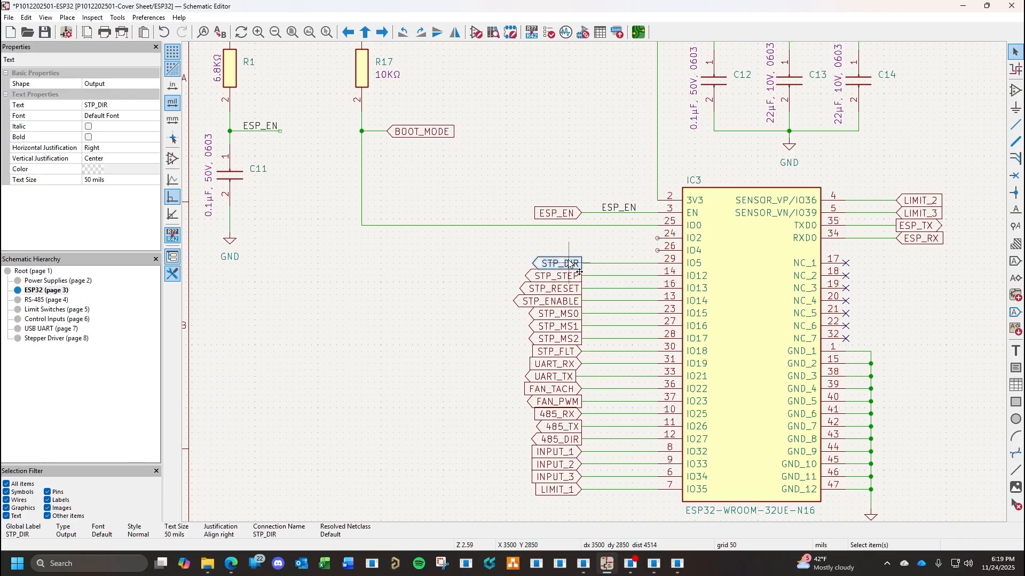
click(66, 341)
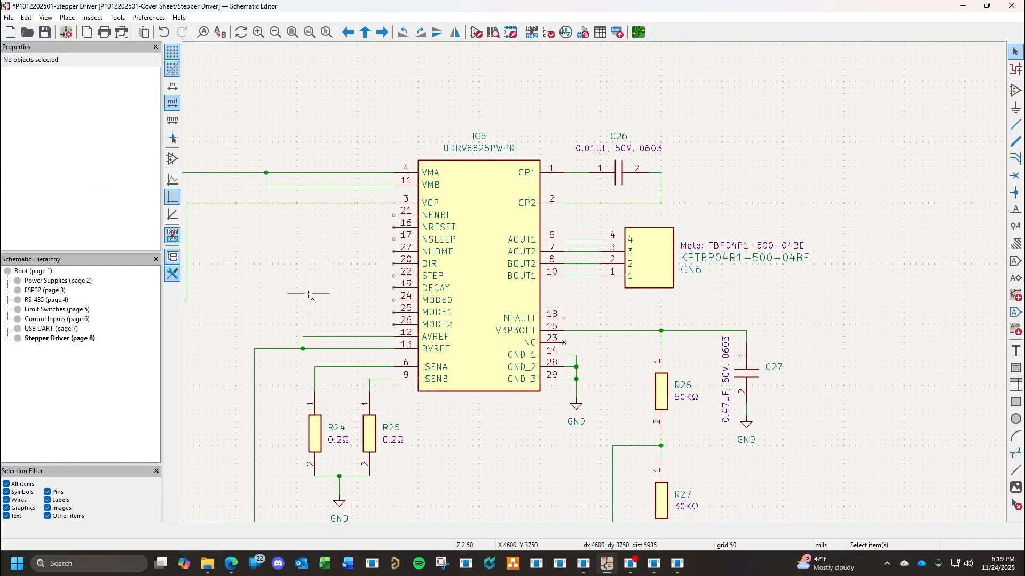
key(ctrl+v)
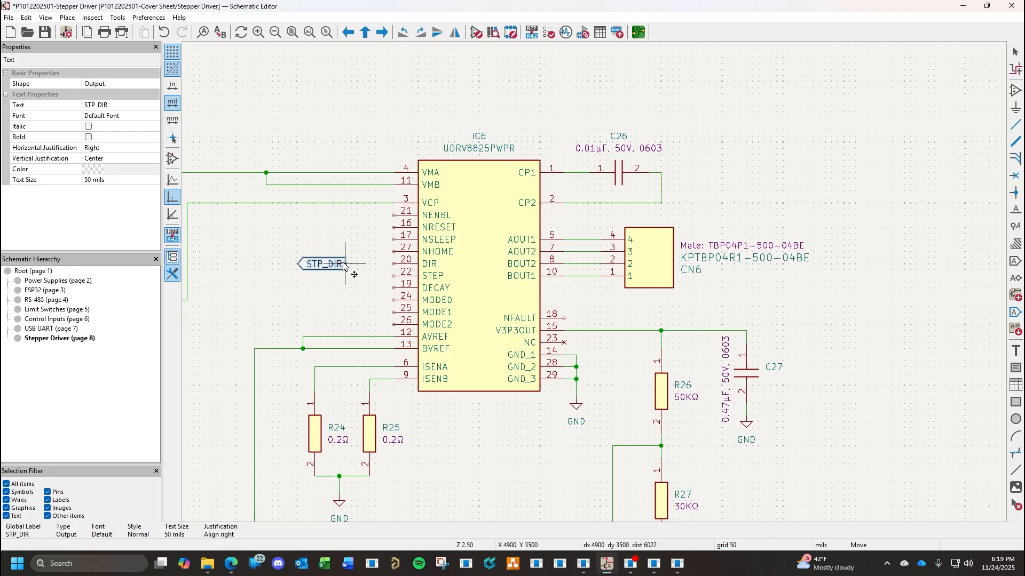
click(343, 265)
Set the STP_DIR label's shape to Input and wire it to IC6's DIR pin.
double_click(316, 267)
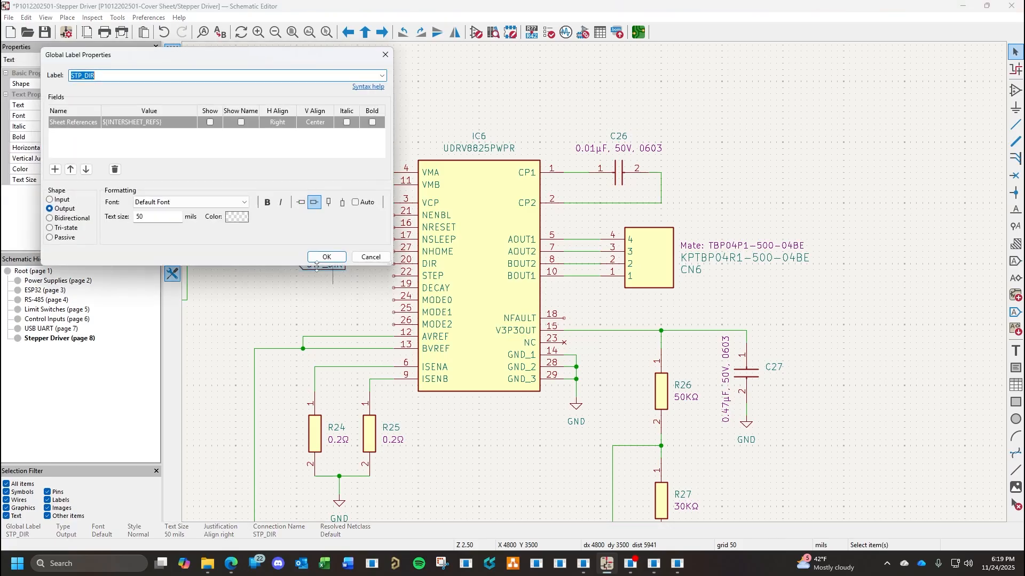
click(50, 200)
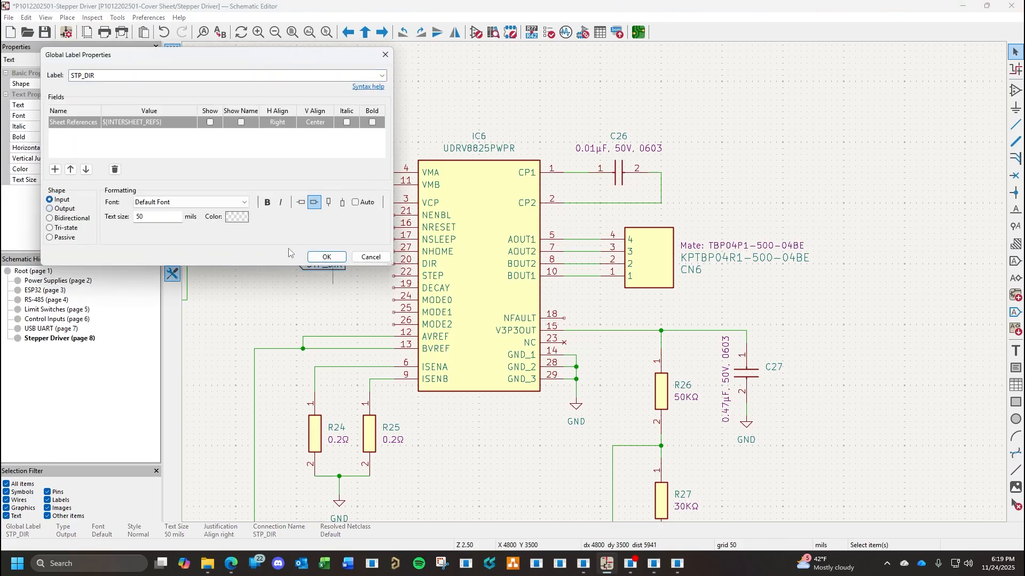
click(326, 257)
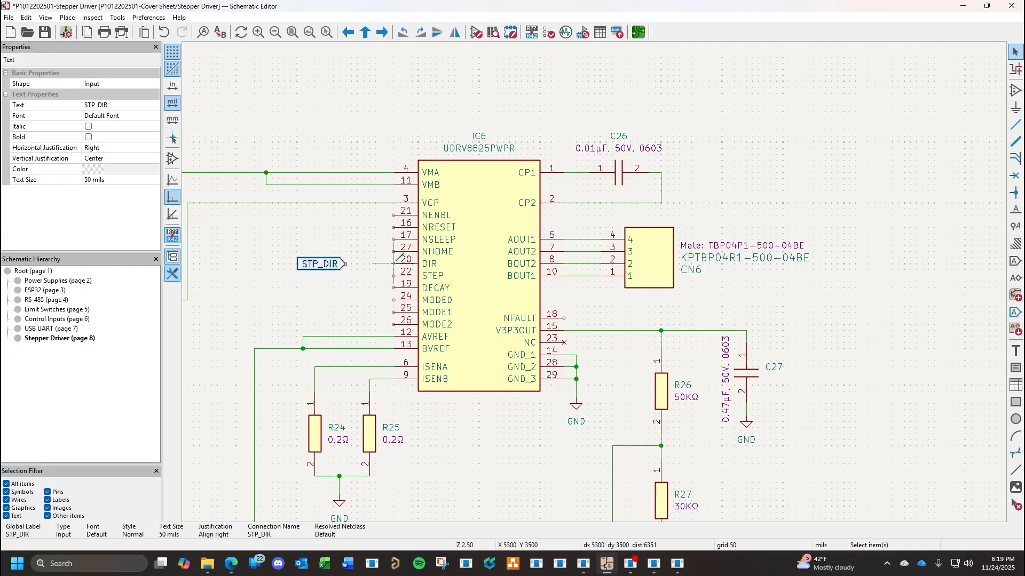
key(w)
click(345, 263)
key(Escape)
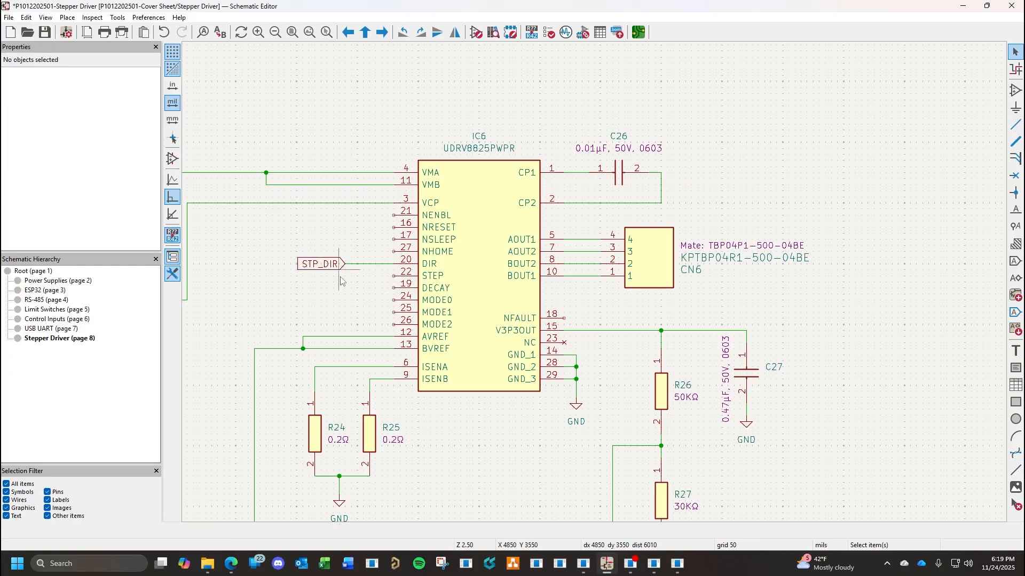
Copy the STP_STEP, STP_RESET, STP_ENABLE, STP_MS0, STP_MS1, STP_MS2 and STP_FLT labels from the ESP32 sheet into empty space below R23 on the Stepper Driver sheet.
click(46, 290)
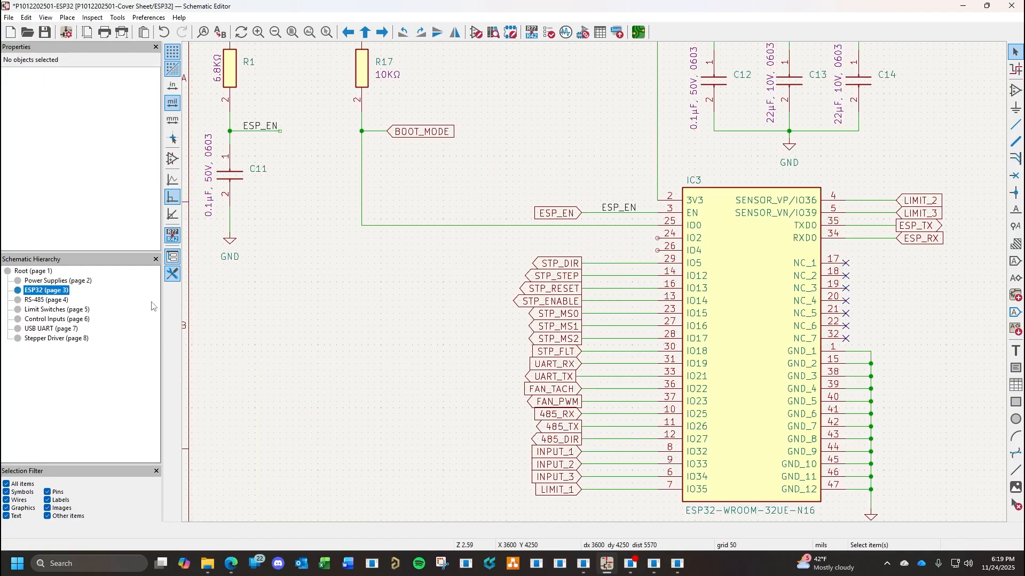
click(572, 276)
shift+click(570, 288)
shift+click(569, 301)
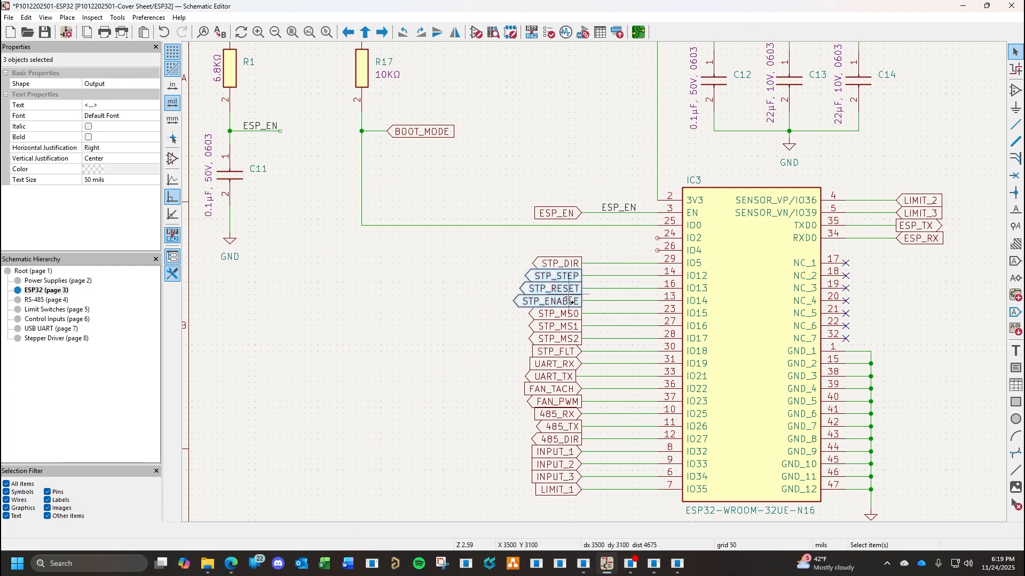
shift+click(570, 313)
shift+click(569, 326)
shift+click(571, 339)
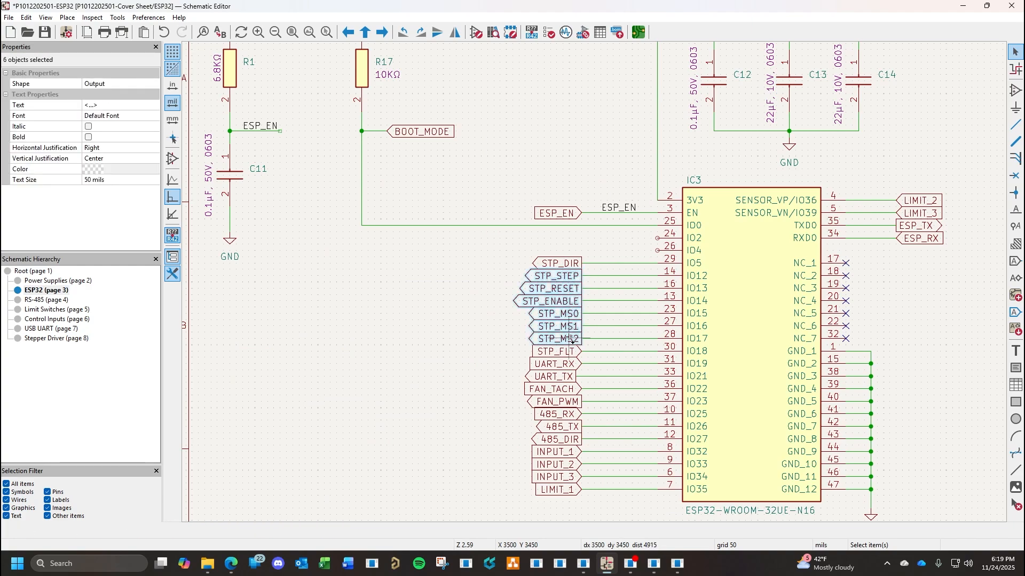
shift+click(571, 351)
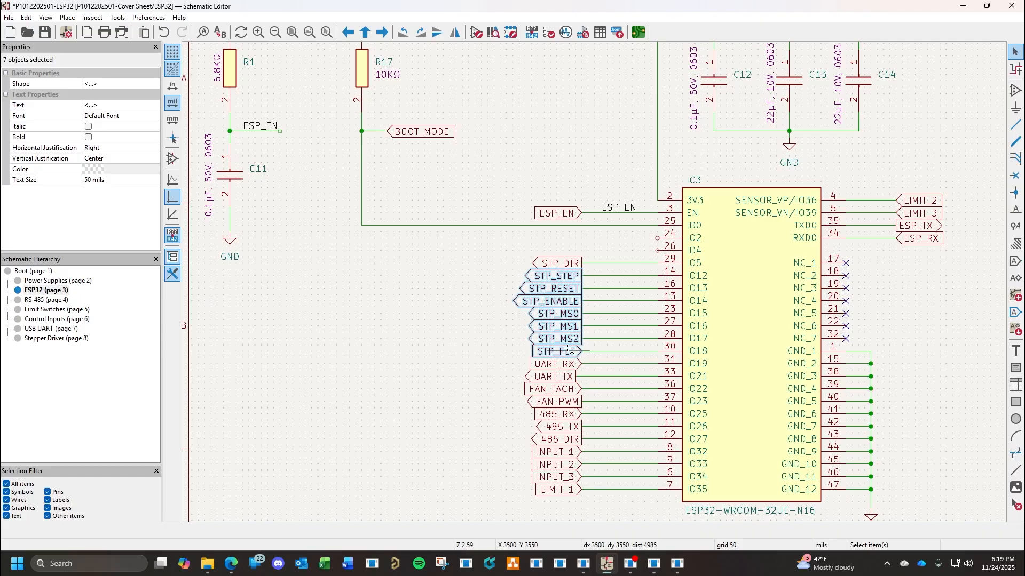
click(48, 339)
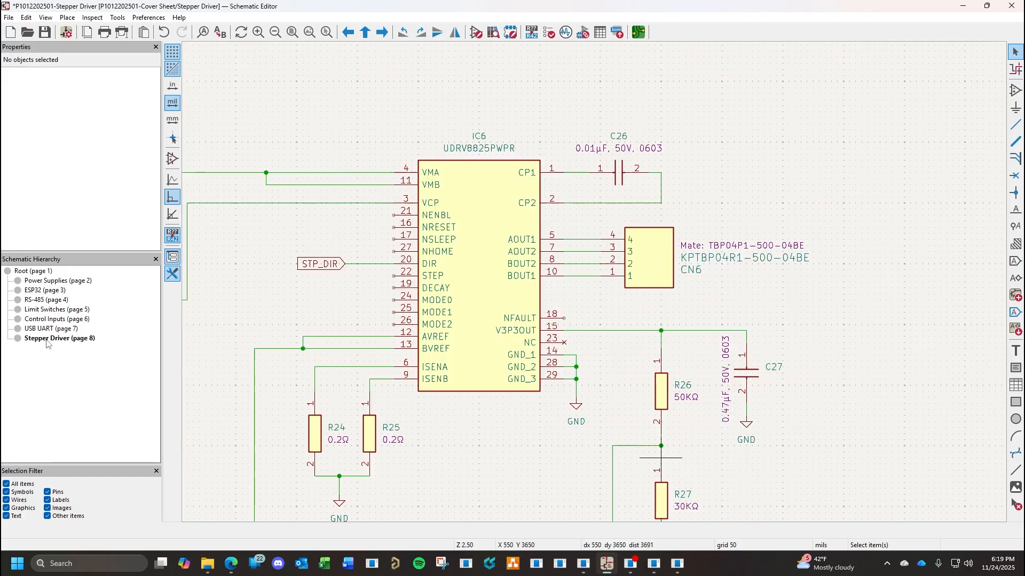
key(ctrl+v)
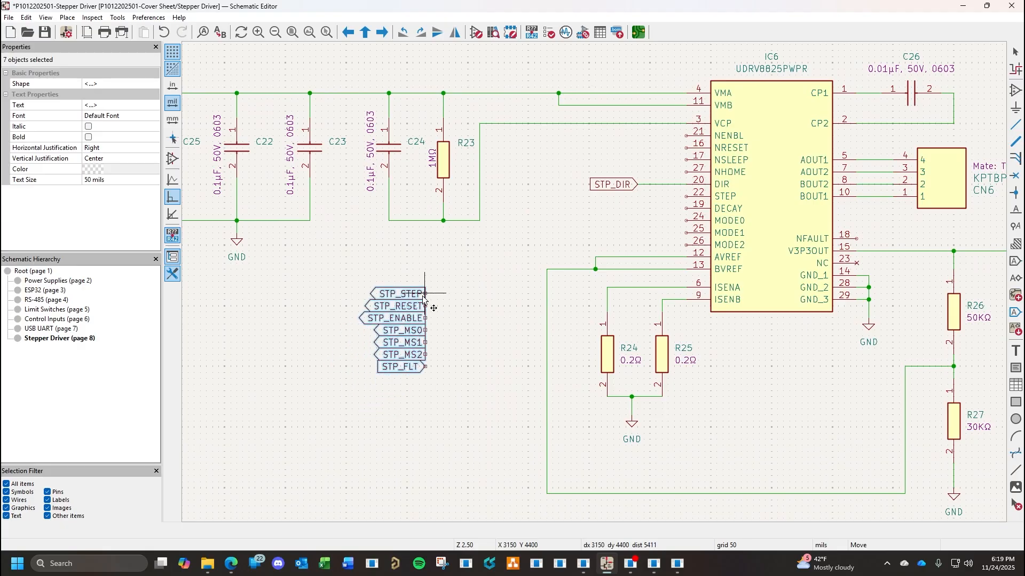
click(425, 294)
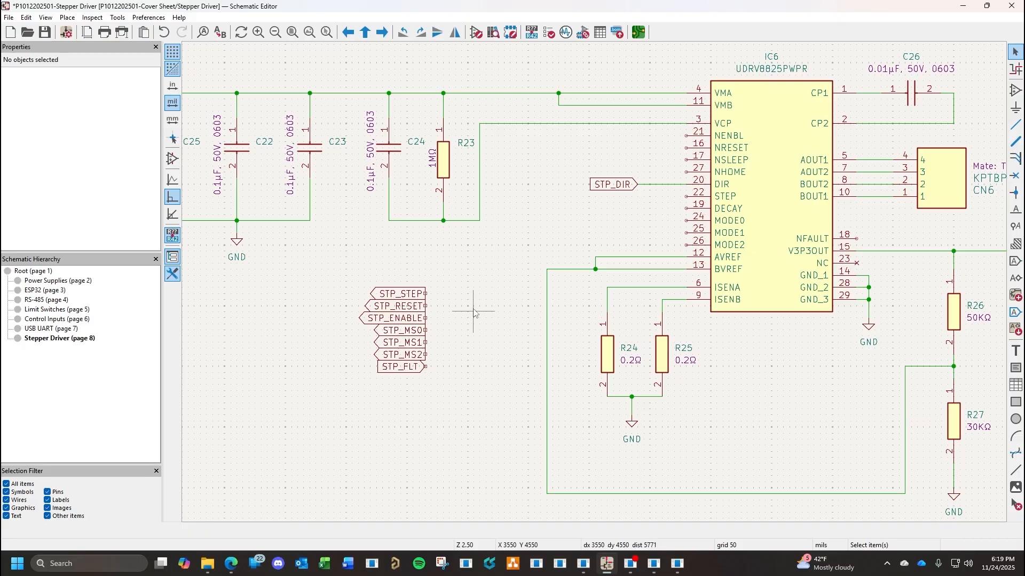
Move the STP_STEP label beside IC6's STEP pin and set its shape to Input.
click(393, 295)
drag(394, 295, 612, 198)
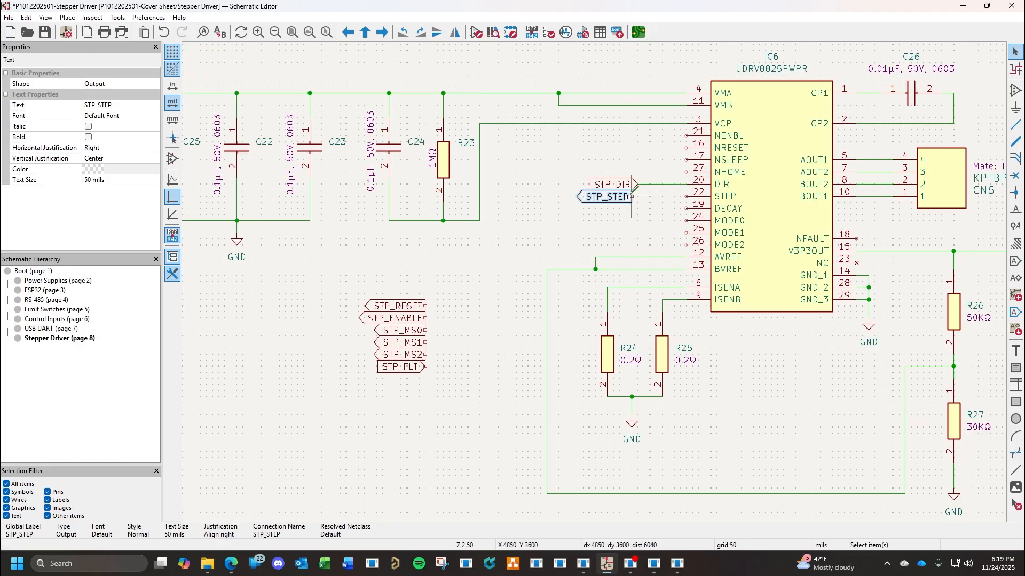
double_click(612, 197)
click(58, 200)
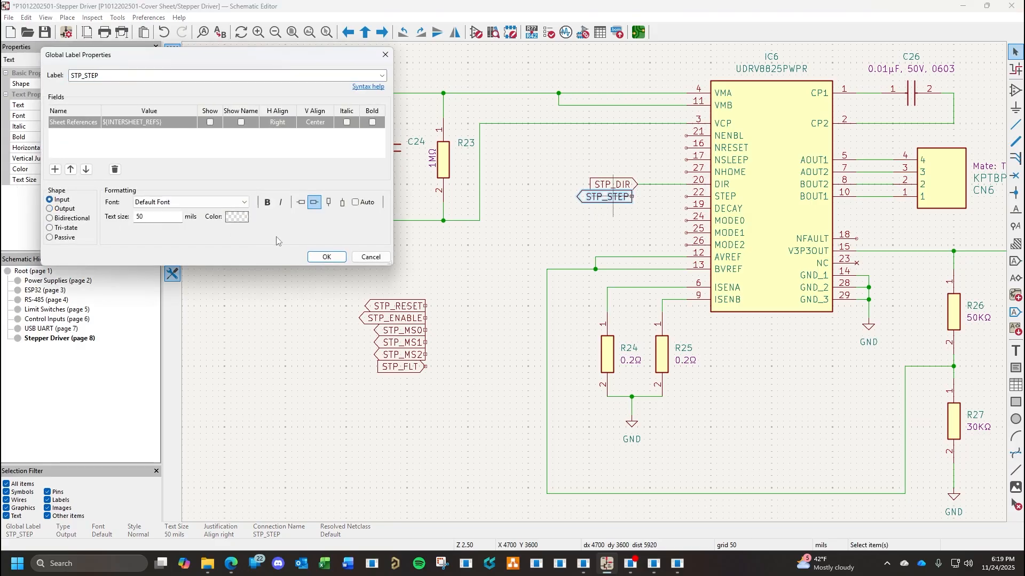
click(327, 256)
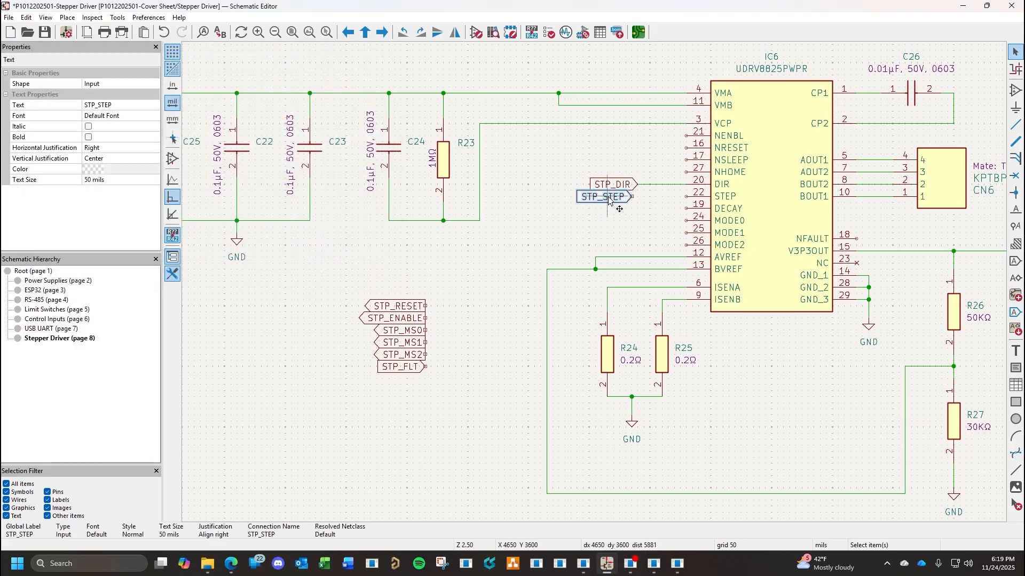
Align the STP_STEP label with the STP_DIR label and wire it to IC6's STEP pin.
drag(606, 199, 641, 199)
click(681, 209)
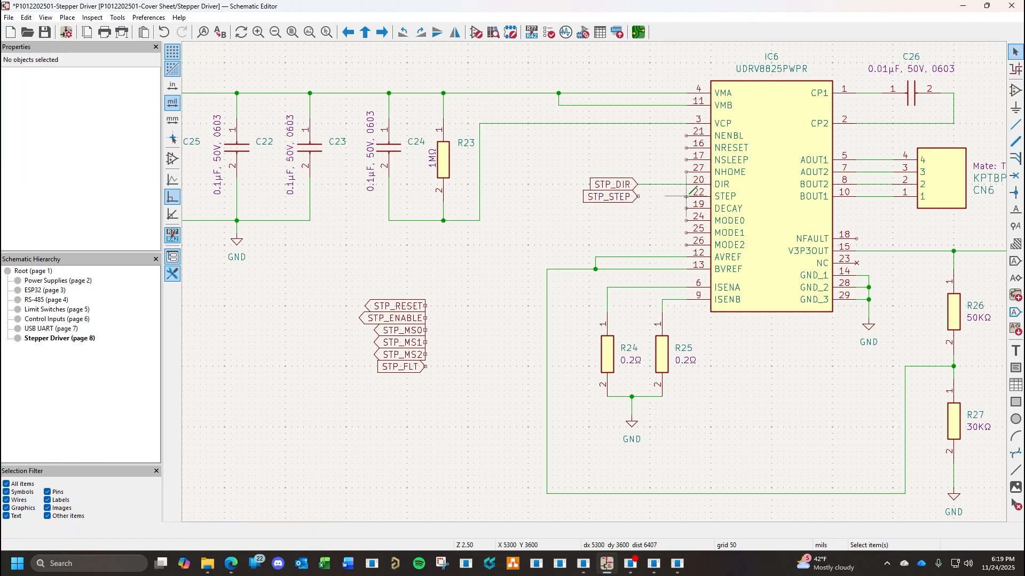
key(w)
click(637, 196)
key(Escape)
Move the STP_RESET label beside IC6's NRESET pin and set its shape to Input.
click(402, 306)
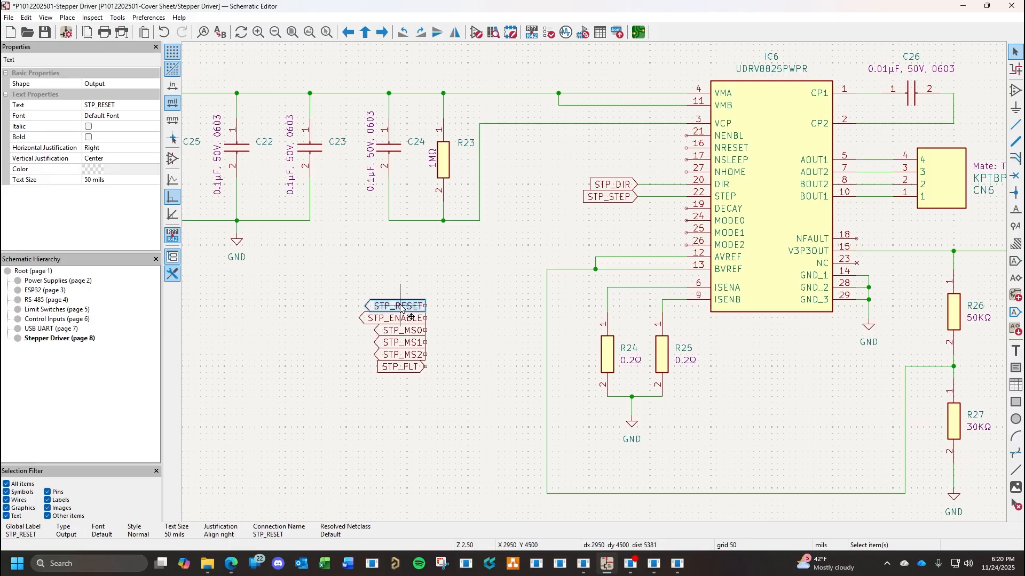
drag(402, 308, 632, 151)
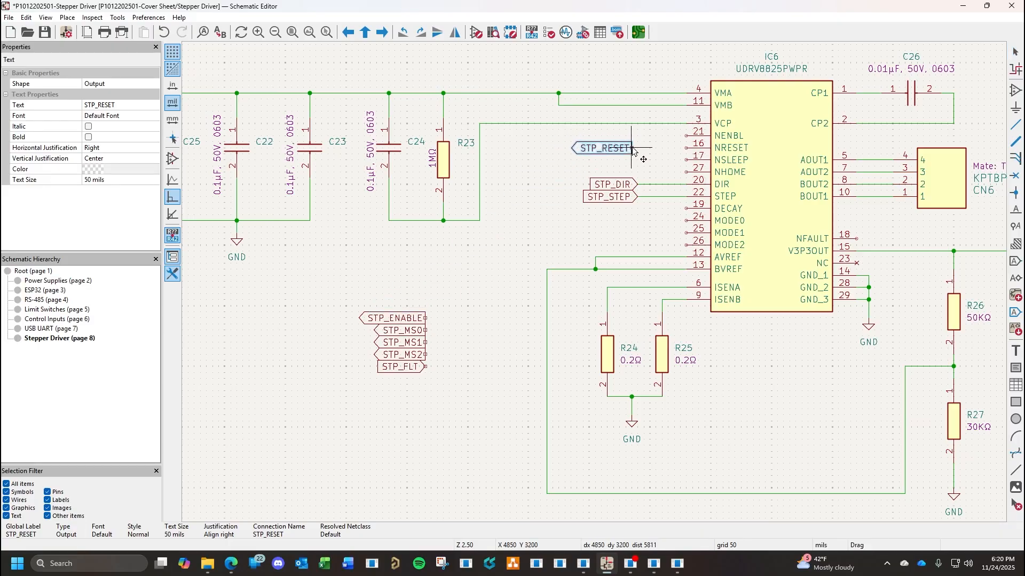
double_click(624, 148)
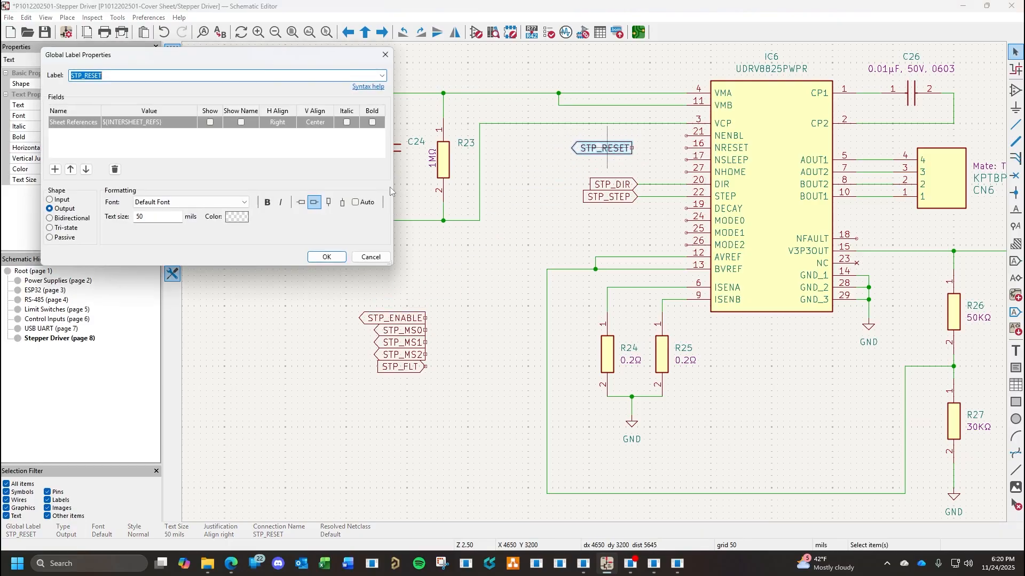
click(50, 199)
click(326, 257)
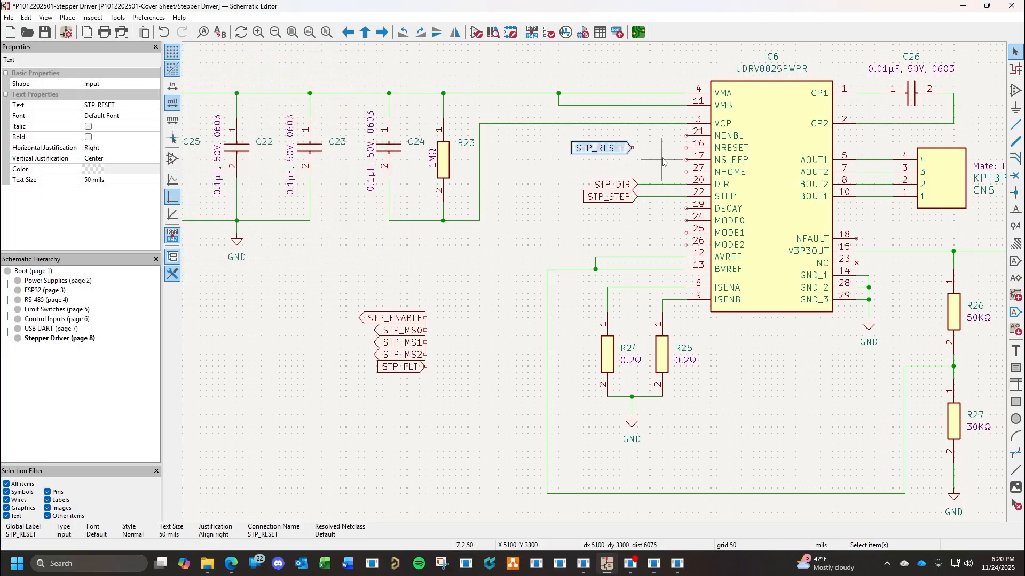
Align the STP_RESET label with the STP_DIR and STP_STEP labels and wire it to IC6's NRESET pin.
drag(600, 145, 637, 154)
key(Escape)
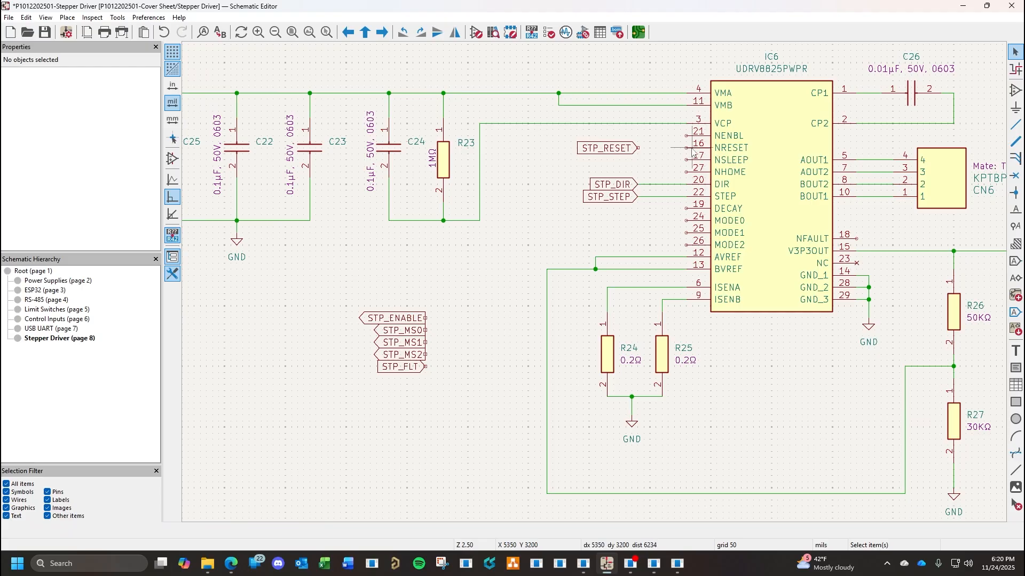
key(w)
click(637, 148)
key(Escape)
Move the STP_ENABLE label beside IC6's NENBL pin and set its shape to Input.
double_click(406, 318)
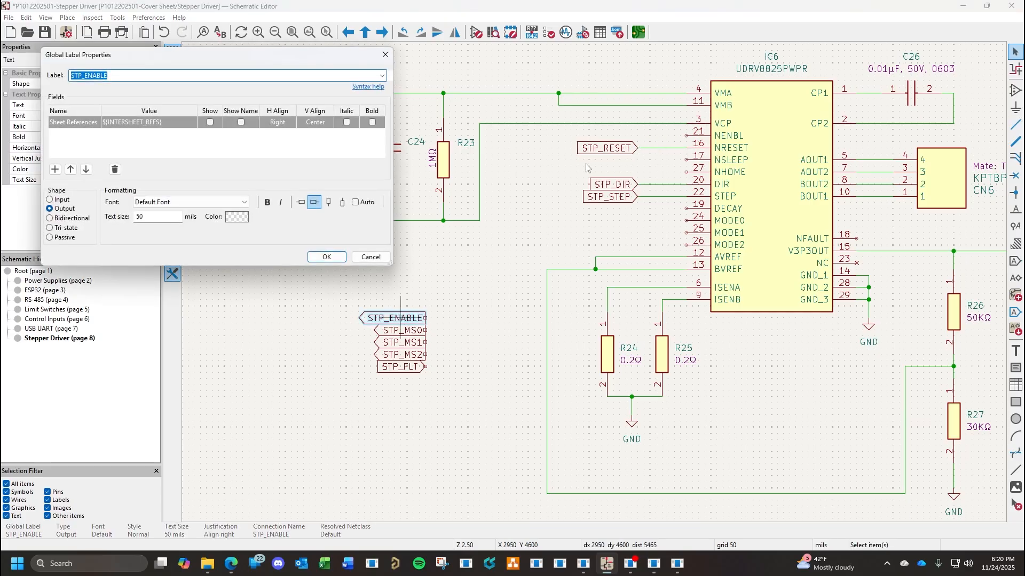
key(Escape)
drag(398, 319, 634, 138)
double_click(614, 136)
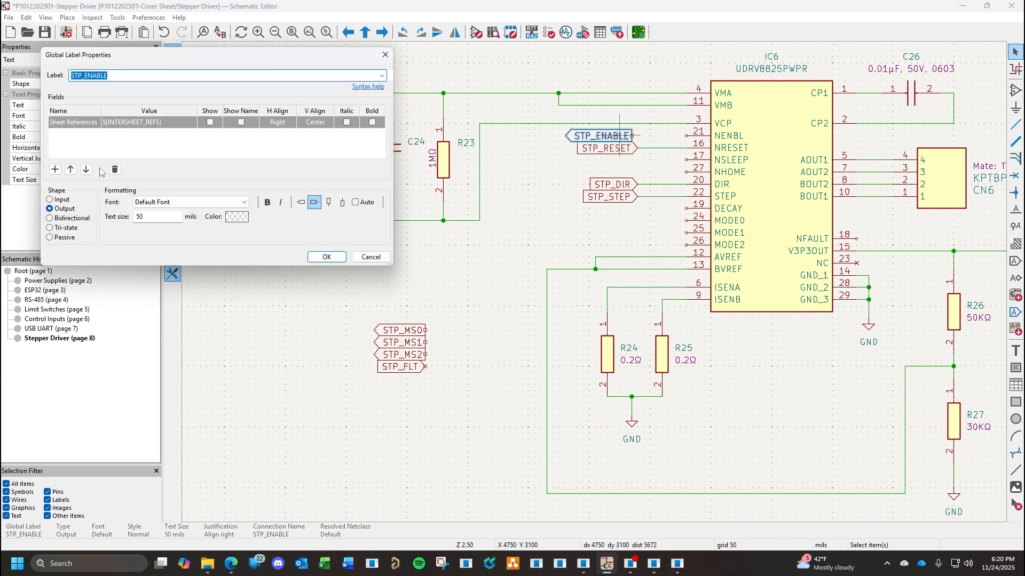
click(56, 201)
click(326, 257)
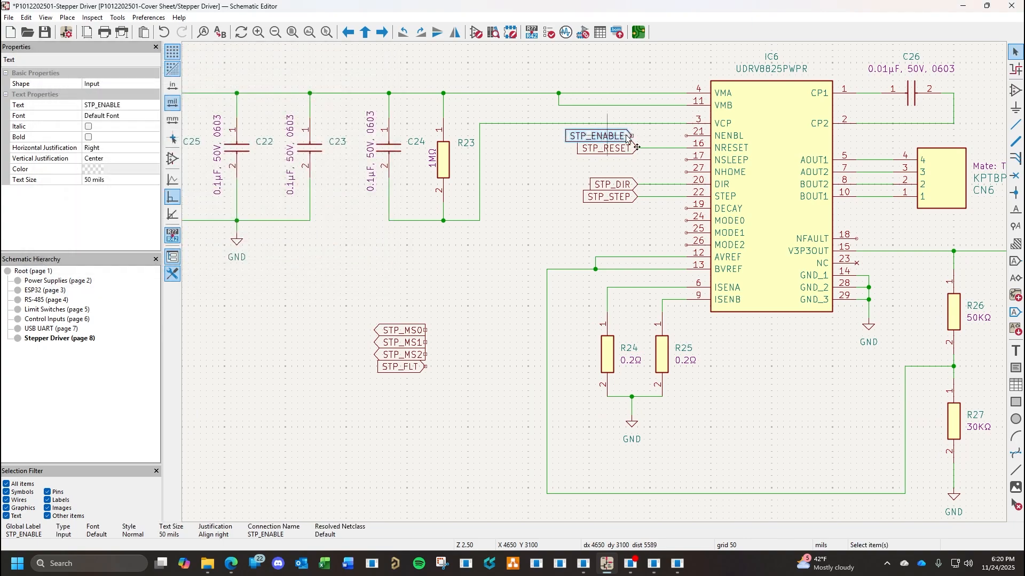
Align the STP_ENABLE label with the STP_RESET label and wire it to IC6's NENBL pin.
drag(625, 134, 638, 137)
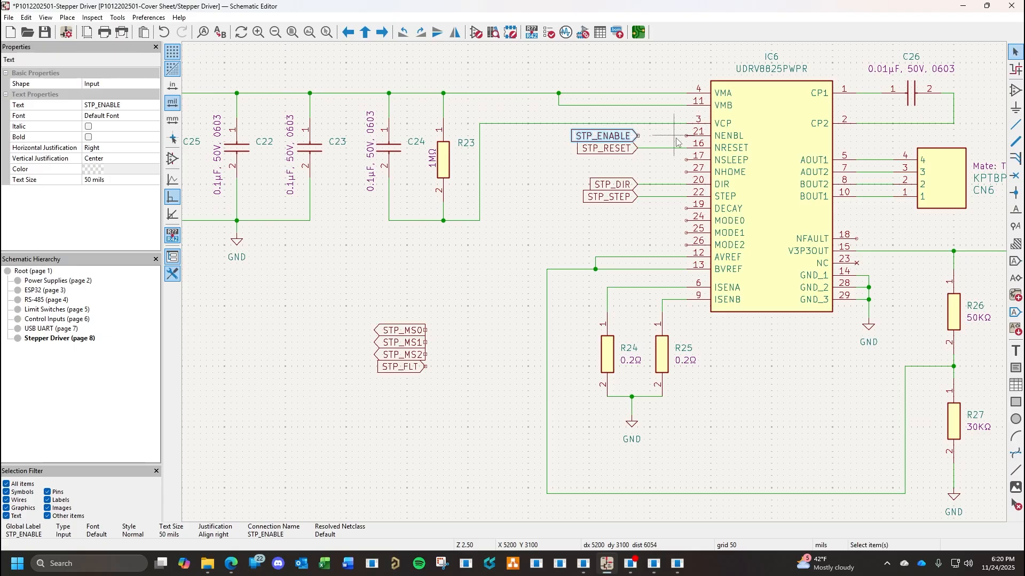
click(685, 135)
click(637, 136)
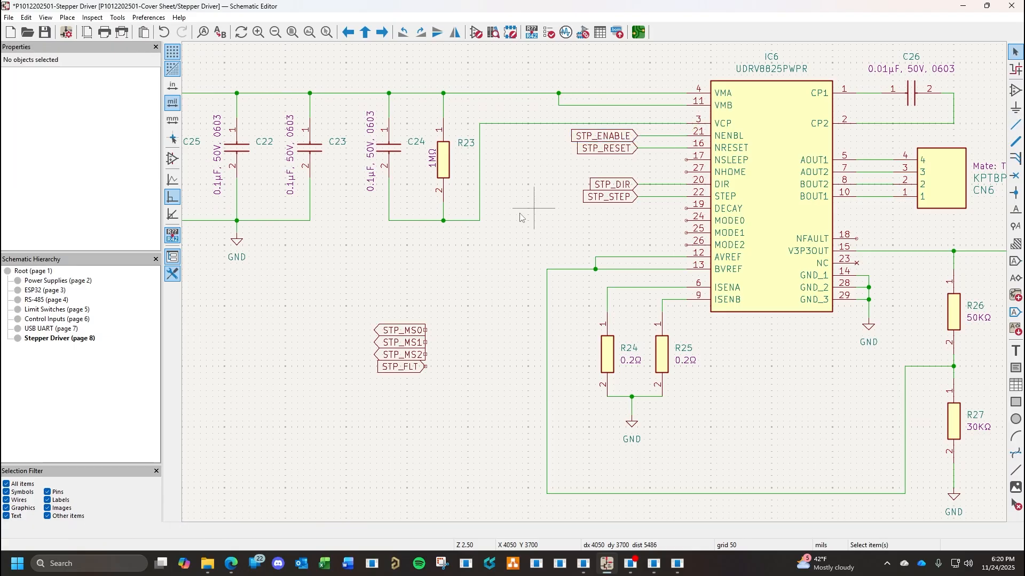
key(Escape)
Move the STP_FLT label to the open area beyond C27, on the NFAULT side of IC6.
drag(406, 368, 444, 385)
middle_drag(739, 384, 466, 340)
scroll(655, 335, right, 1)
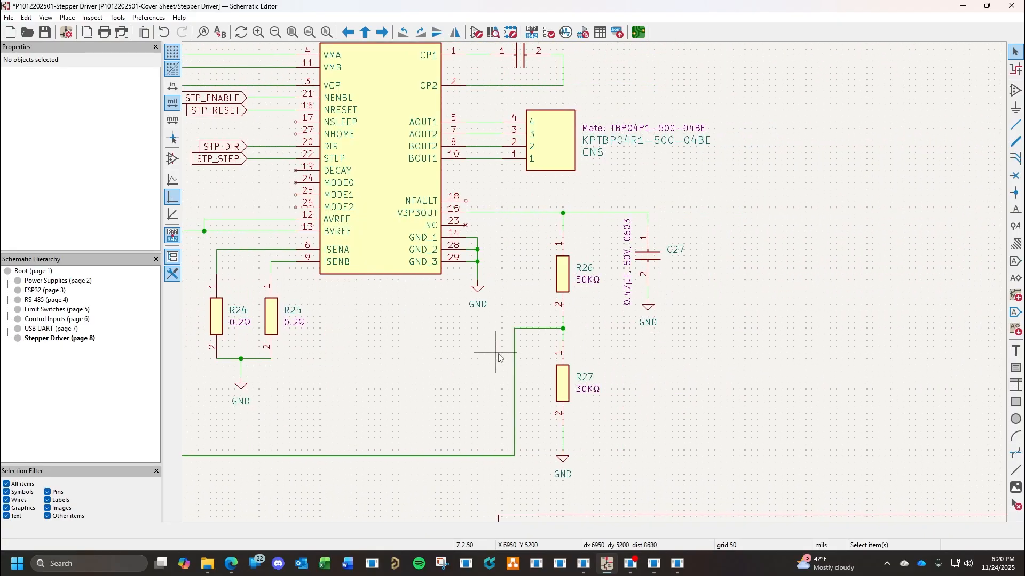
scroll(428, 347, right, 1)
scroll(427, 350, left, 1)
scroll(427, 350, down, 2)
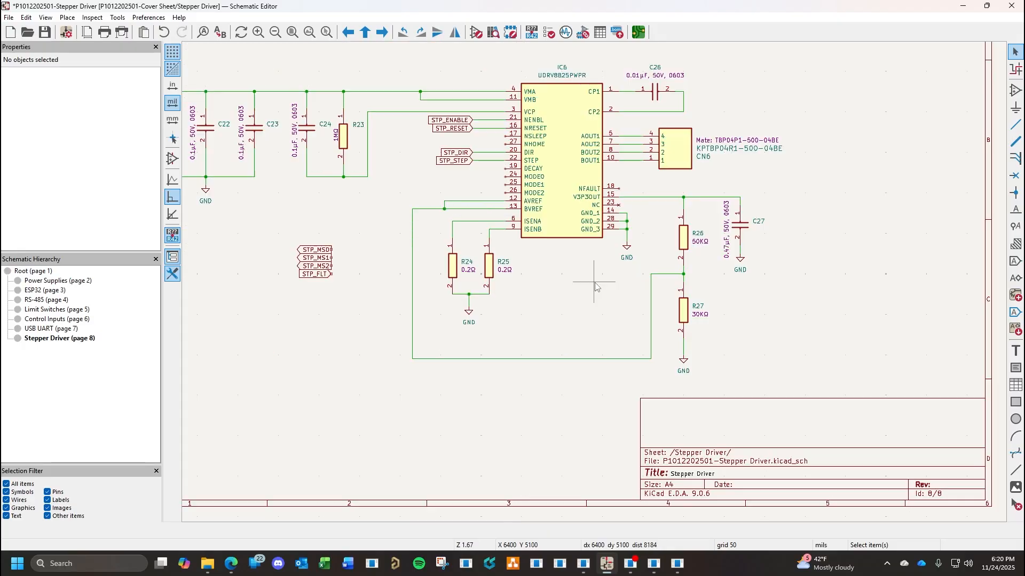
drag(315, 274, 896, 196)
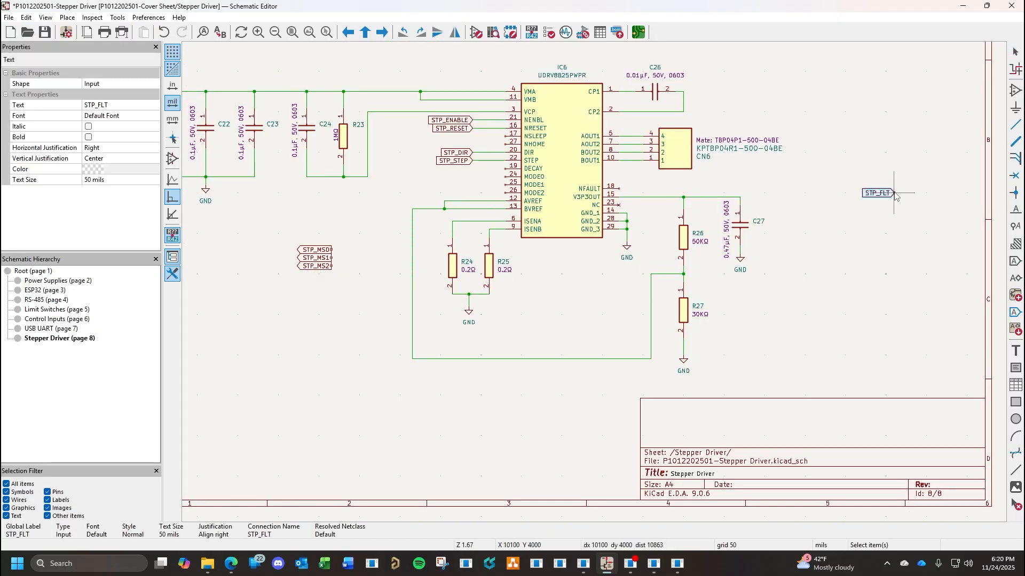
click(881, 256)
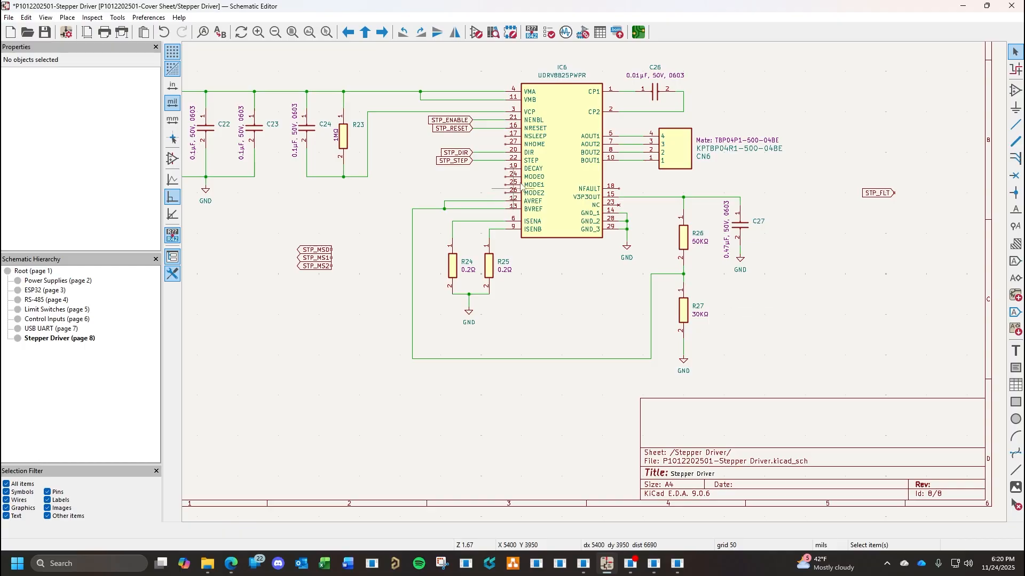
Copy the Vendor 1a part number from IC6's symbol properties and leave the properties without changes.
double_click(545, 164)
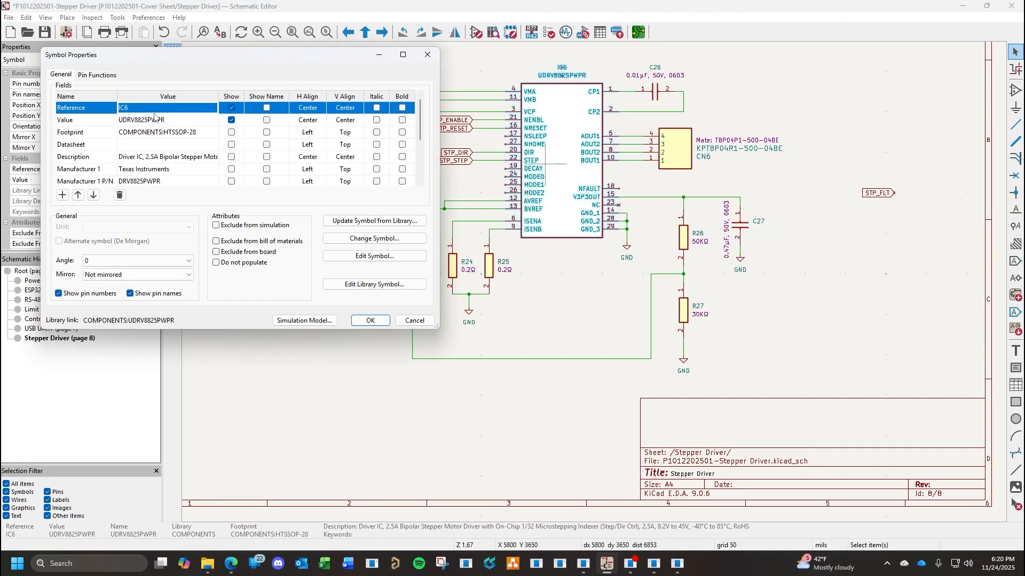
click(171, 119)
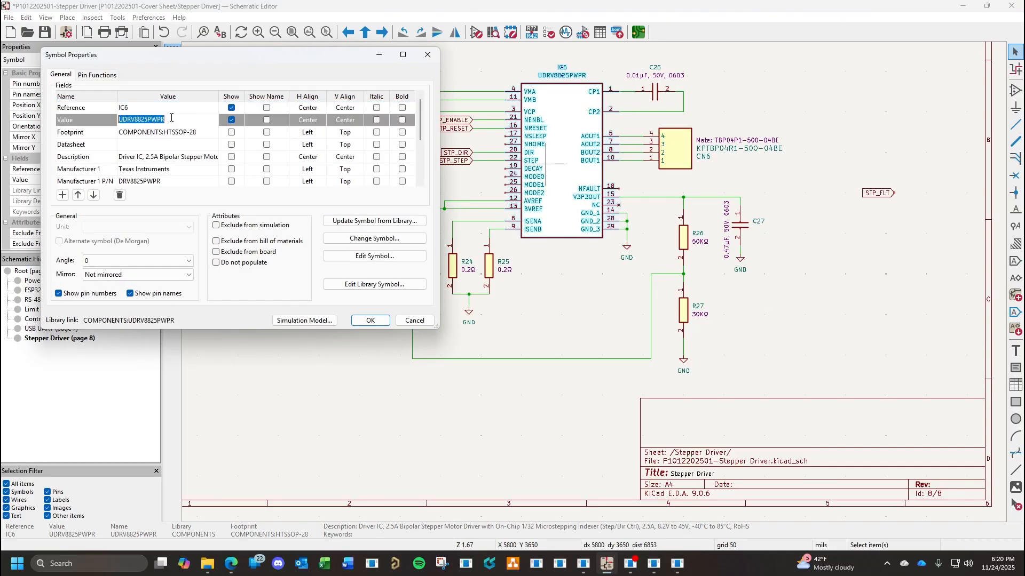
scroll(186, 182, down, 1)
click(185, 182)
key(ctrl+c)
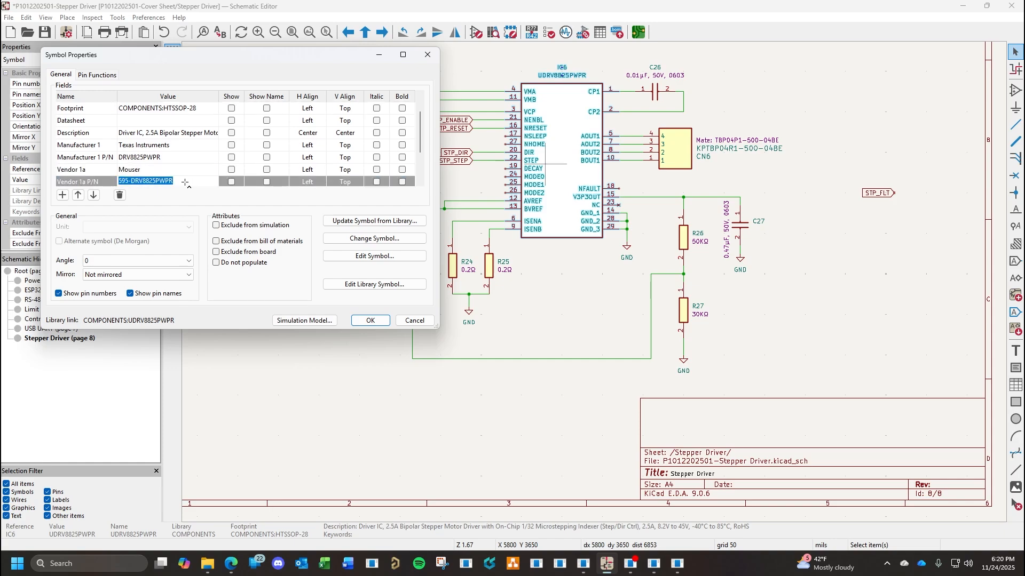
click(418, 322)
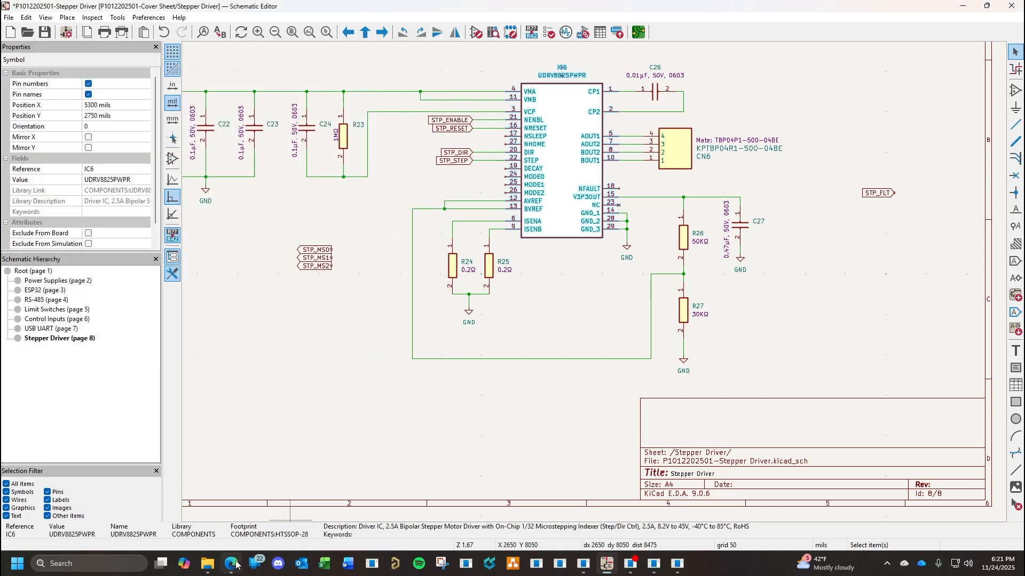
Switch to the browser, search Mouser for 595-DRV8825PWPR and open the DRV8825PWPR datasheet.
click(231, 564)
click(213, 9)
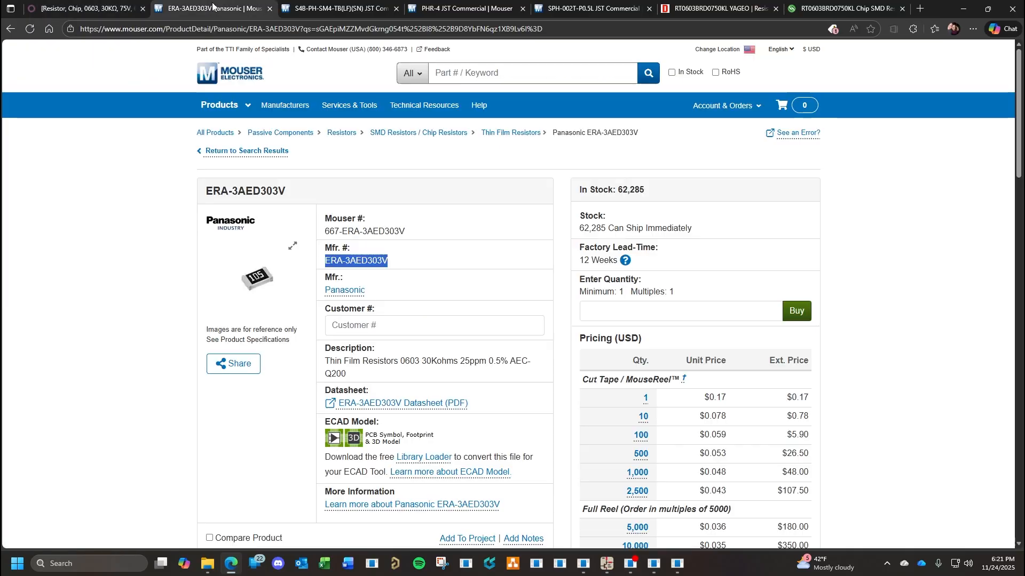
click(474, 72)
key(ctrl+v)
key(Return)
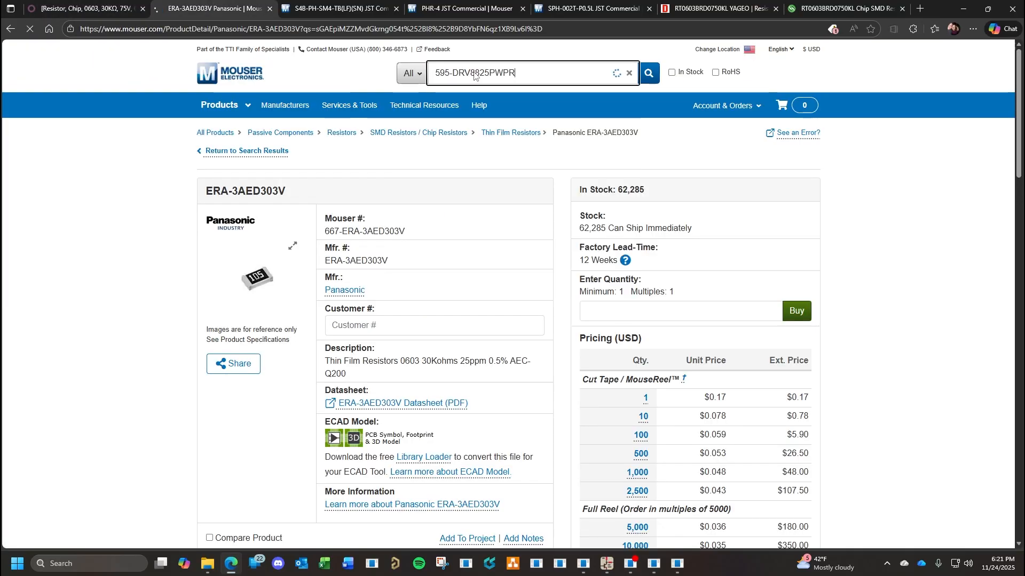
scroll(382, 310, down, 1)
scroll(382, 311, down, 6)
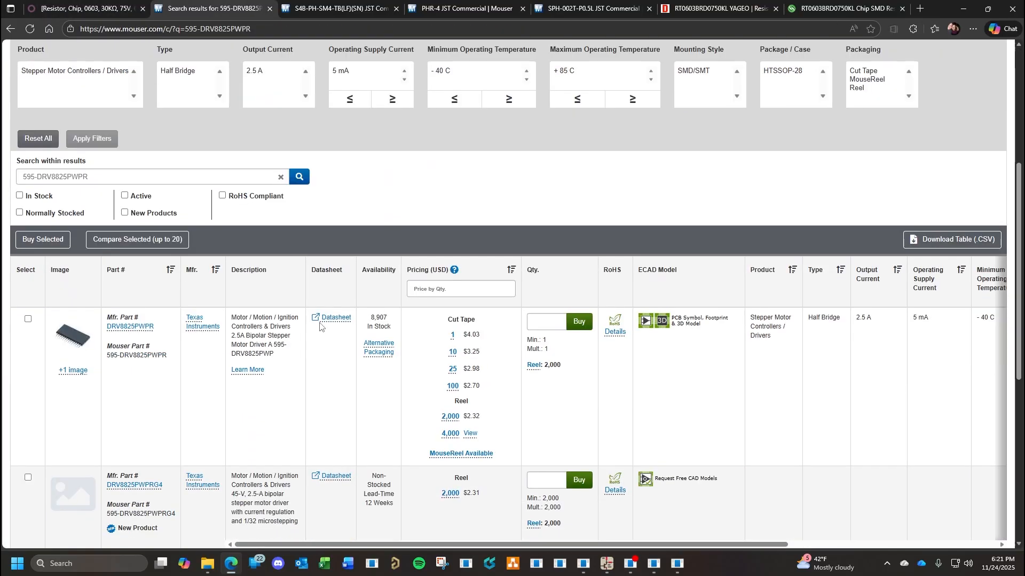
click(336, 212)
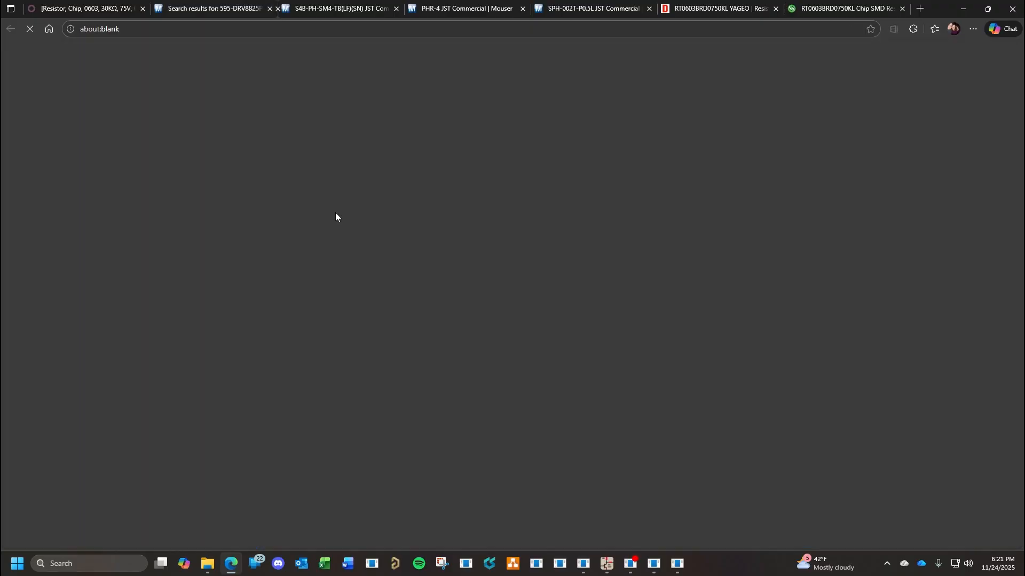
Go through the DRV8825 datasheet to the Typical Application schematic in section 9.2 and examine the nFAULT, nHOME and mode pin connections.
scroll(474, 209, down, 6)
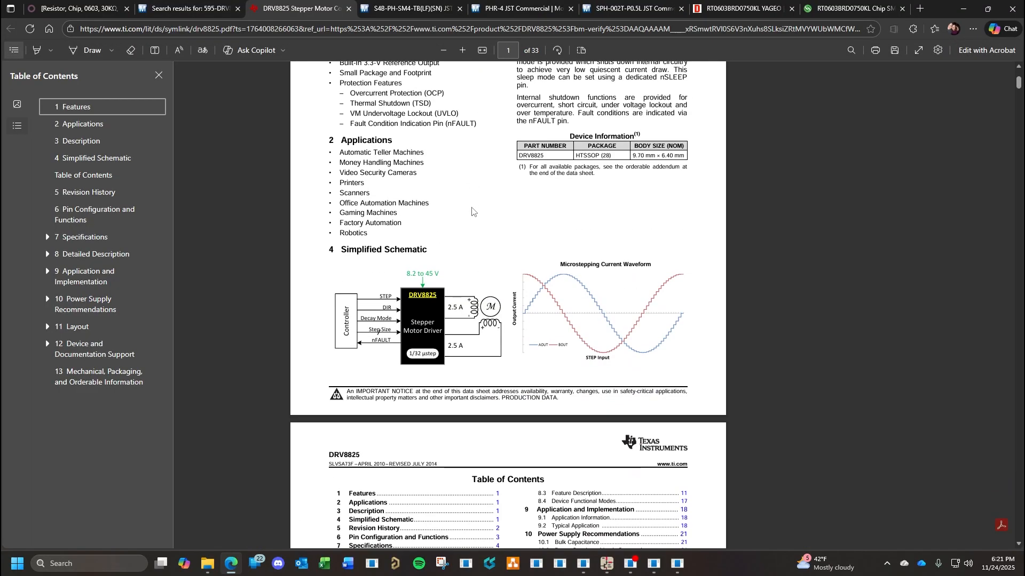
scroll(591, 217, down, 8)
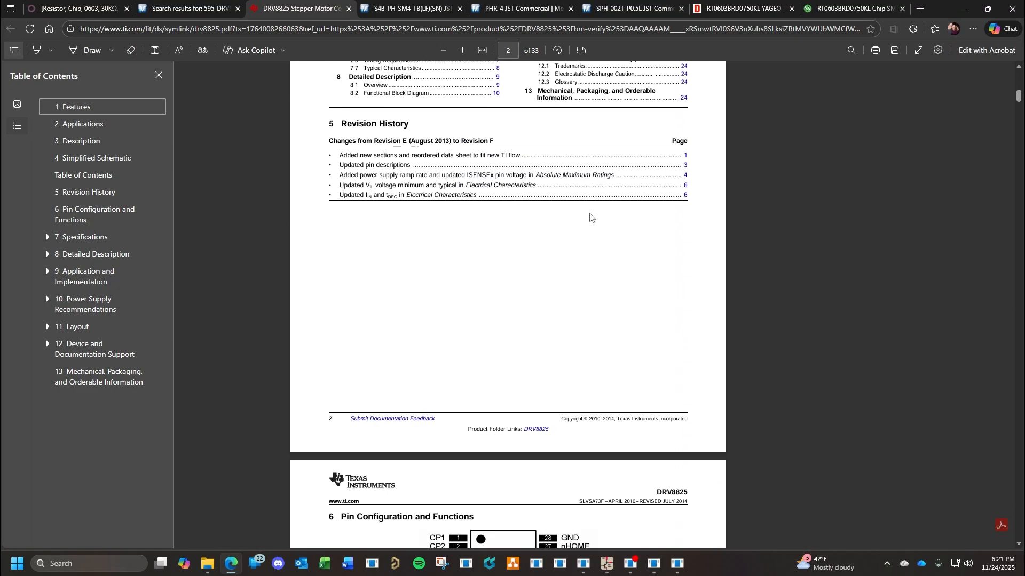
scroll(597, 211, down, 20)
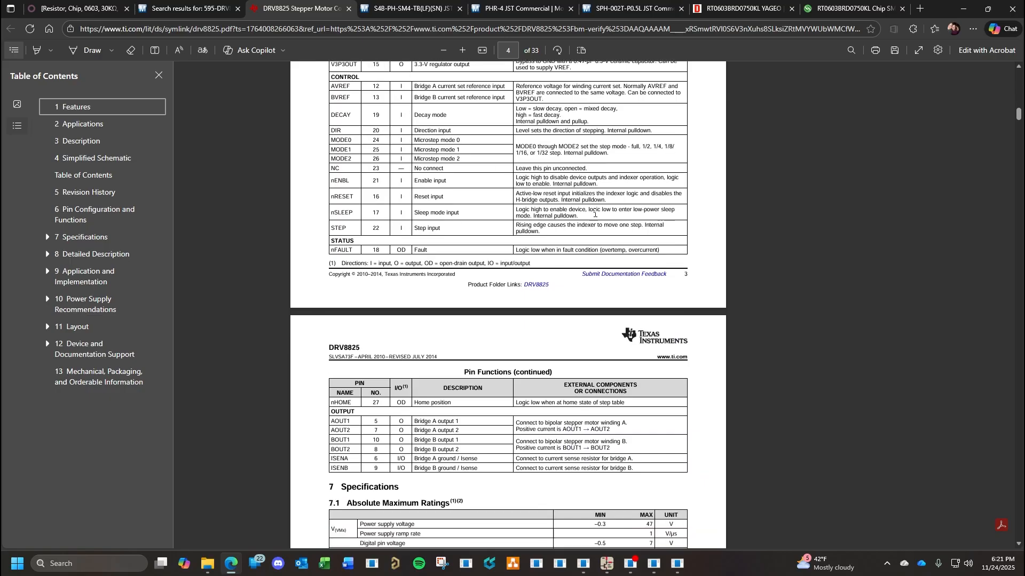
scroll(595, 218, down, 20)
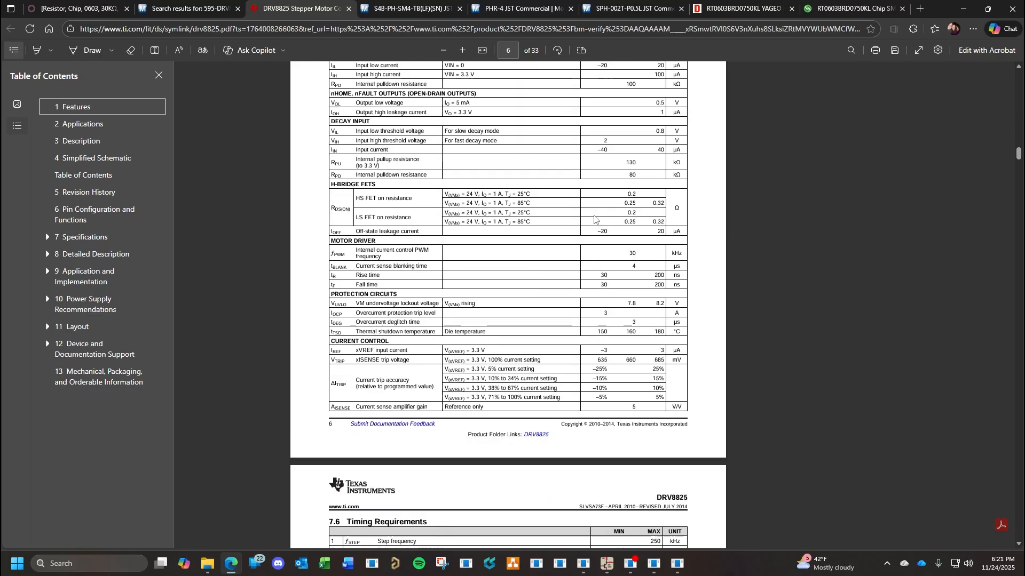
scroll(594, 218, down, 20)
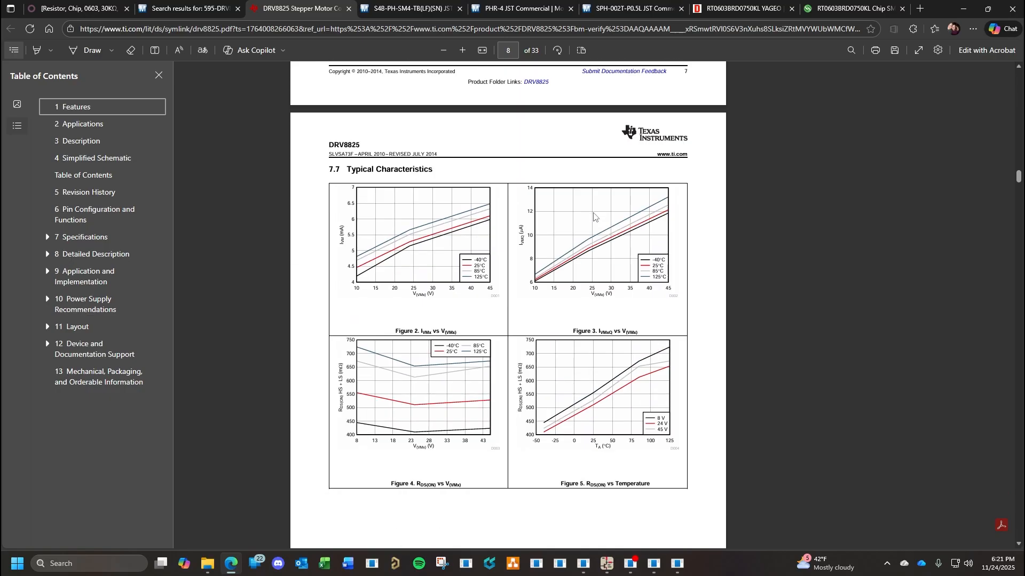
scroll(594, 216, down, 15)
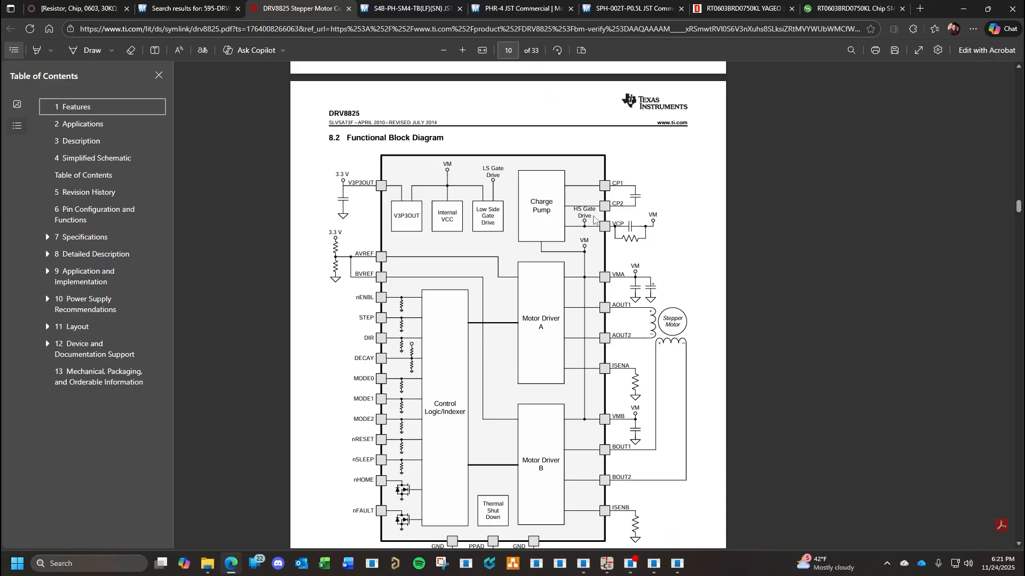
scroll(594, 219, down, 1)
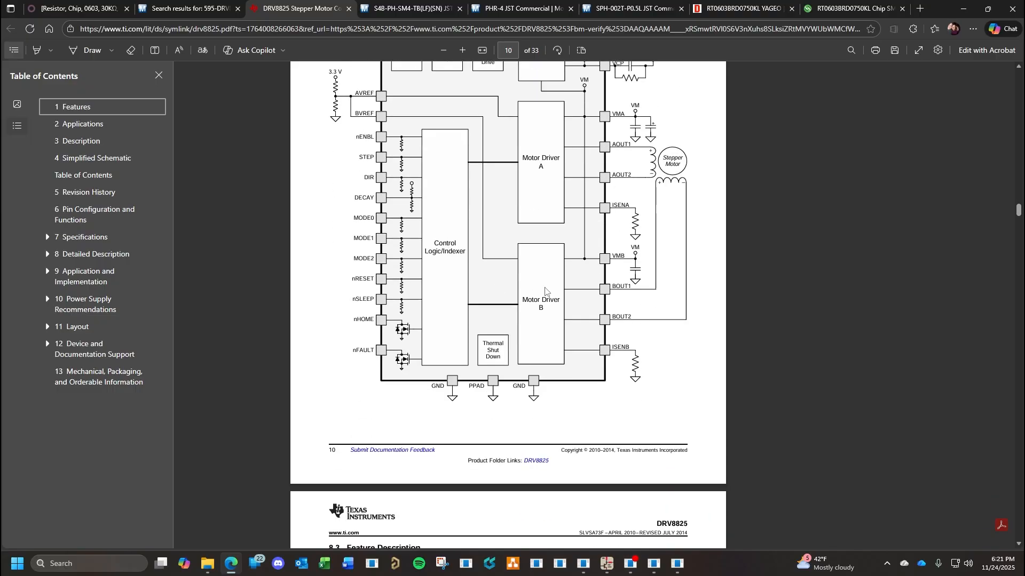
scroll(544, 292, down, 10)
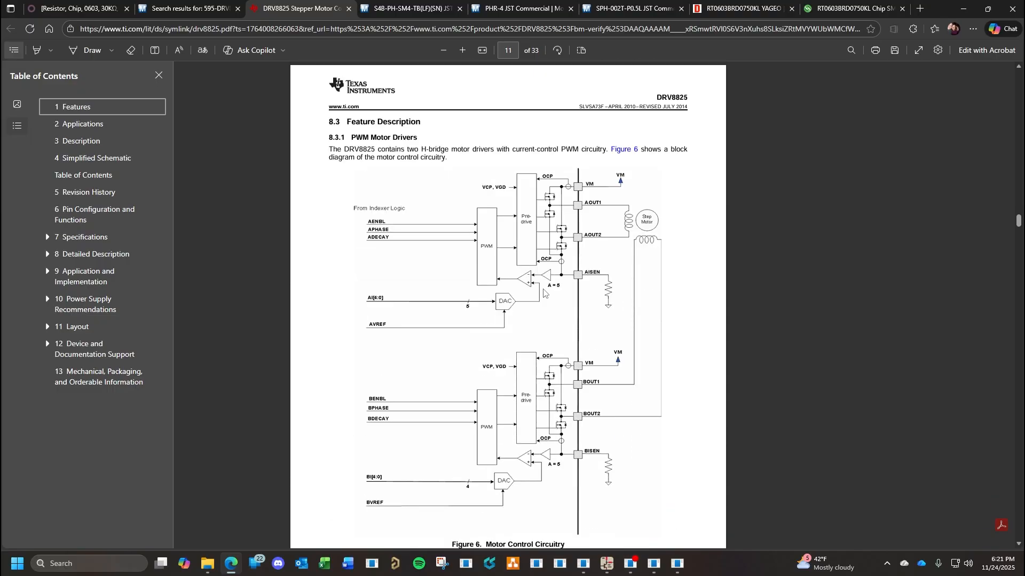
scroll(544, 292, down, 20)
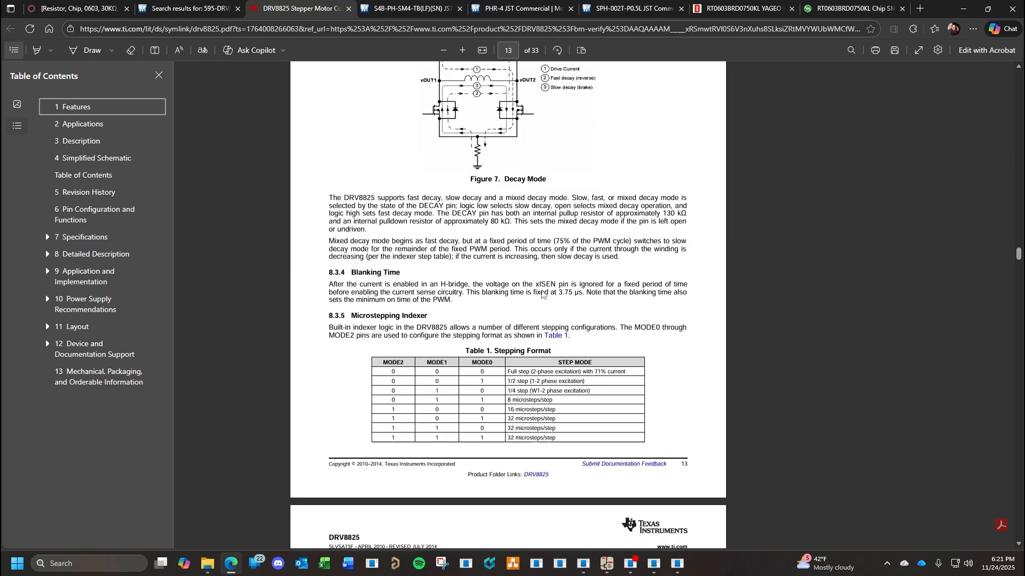
scroll(542, 295, down, 20)
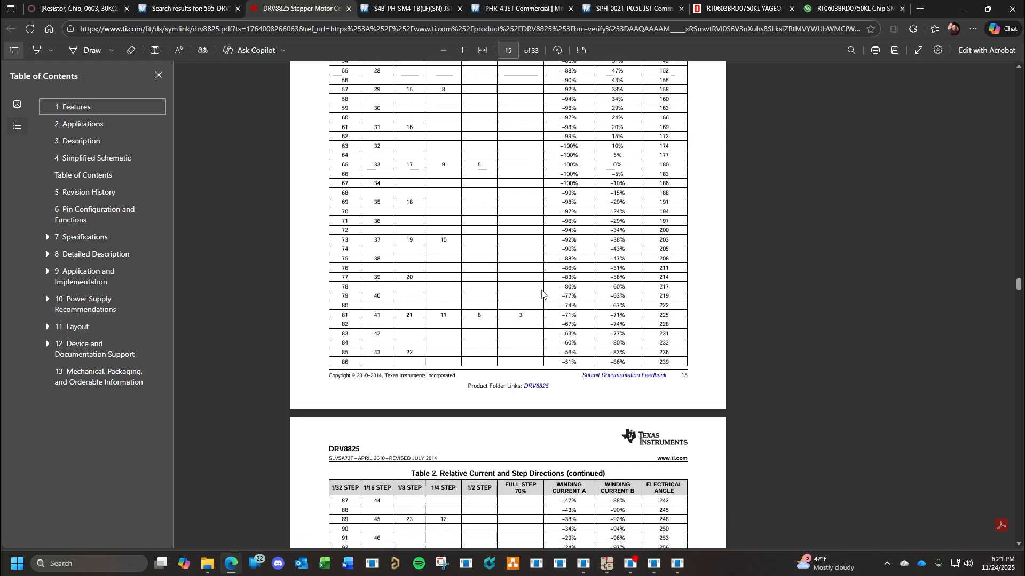
scroll(543, 295, down, 20)
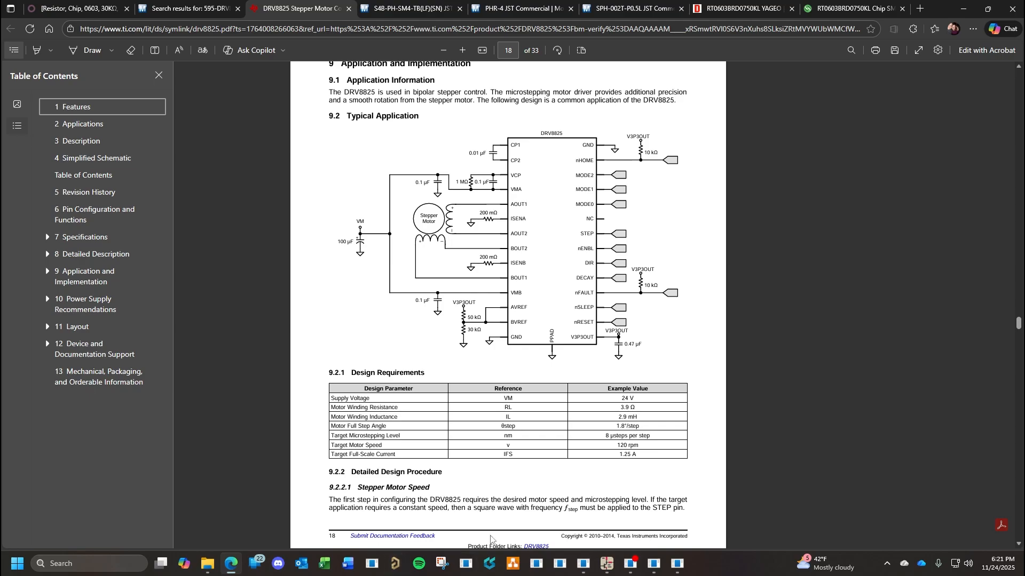
mouse_move(609, 568)
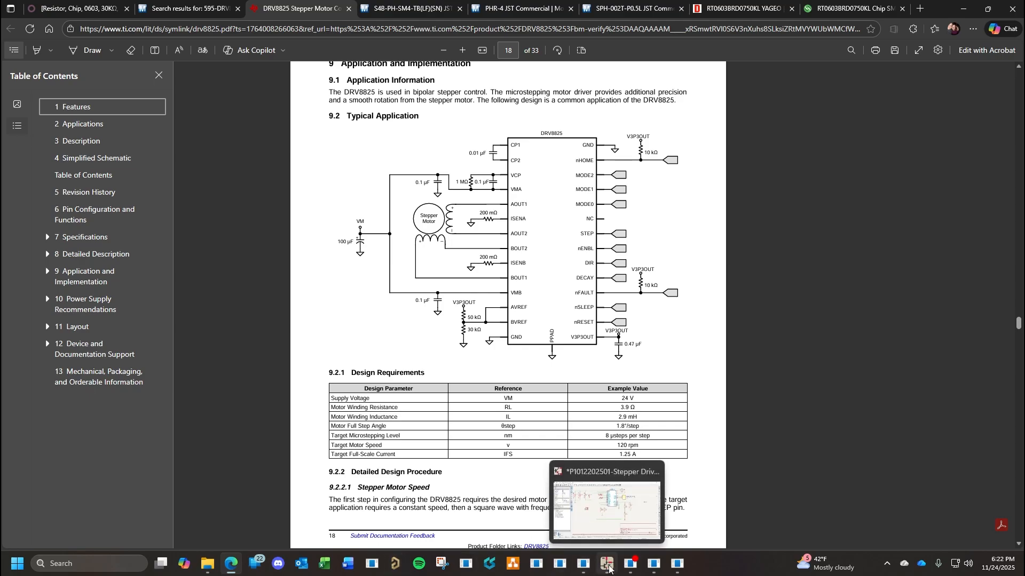
Return to the KiCad schematic and set the STP_FLT global label's shape to Output.
click(609, 569)
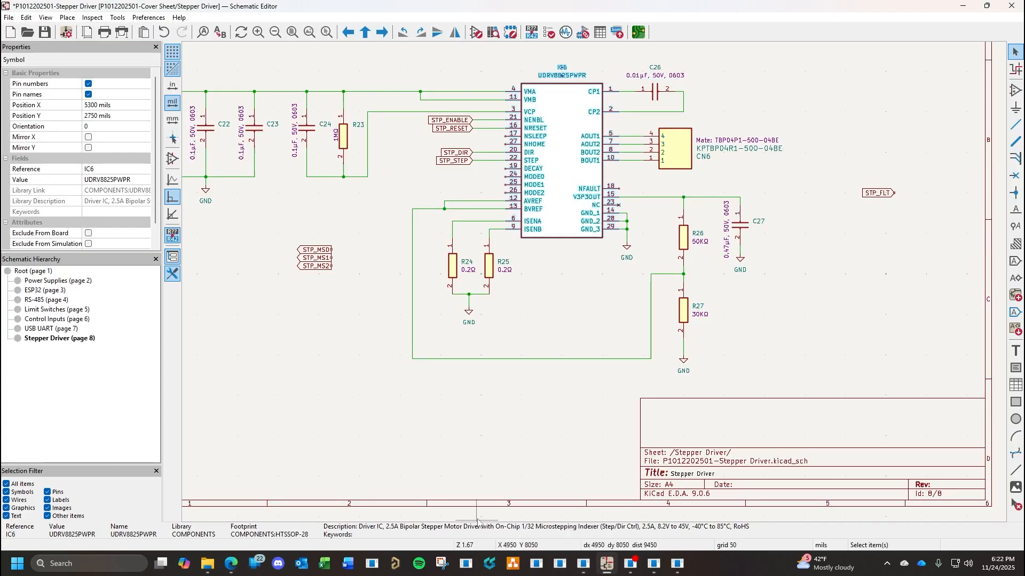
click(787, 333)
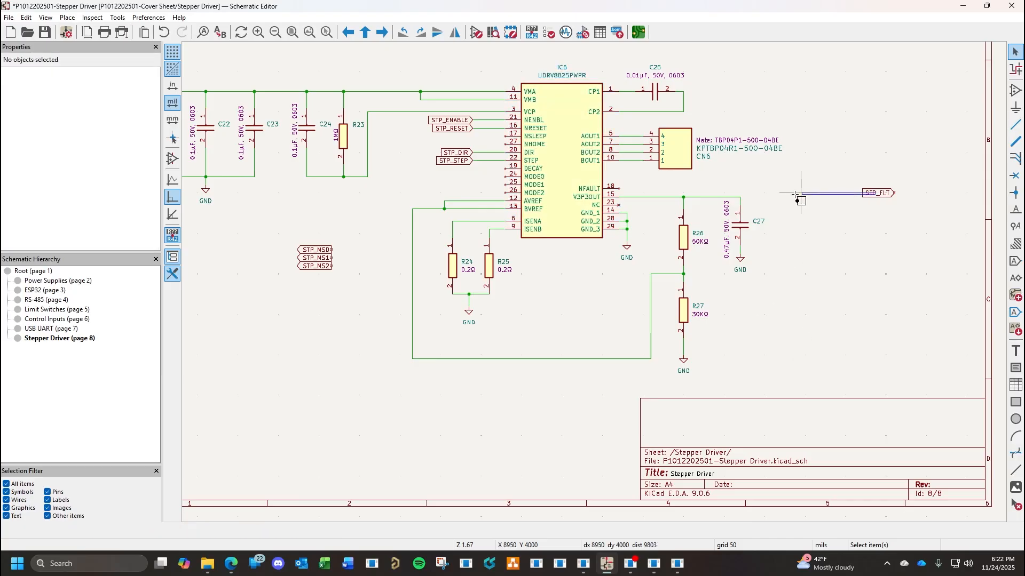
click(883, 194)
double_click(883, 193)
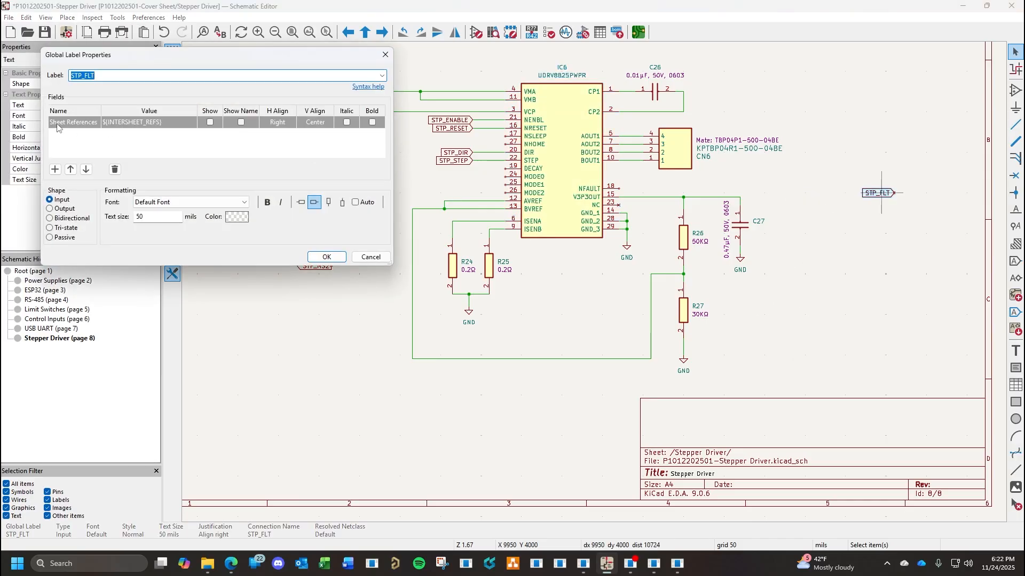
click(49, 209)
click(327, 257)
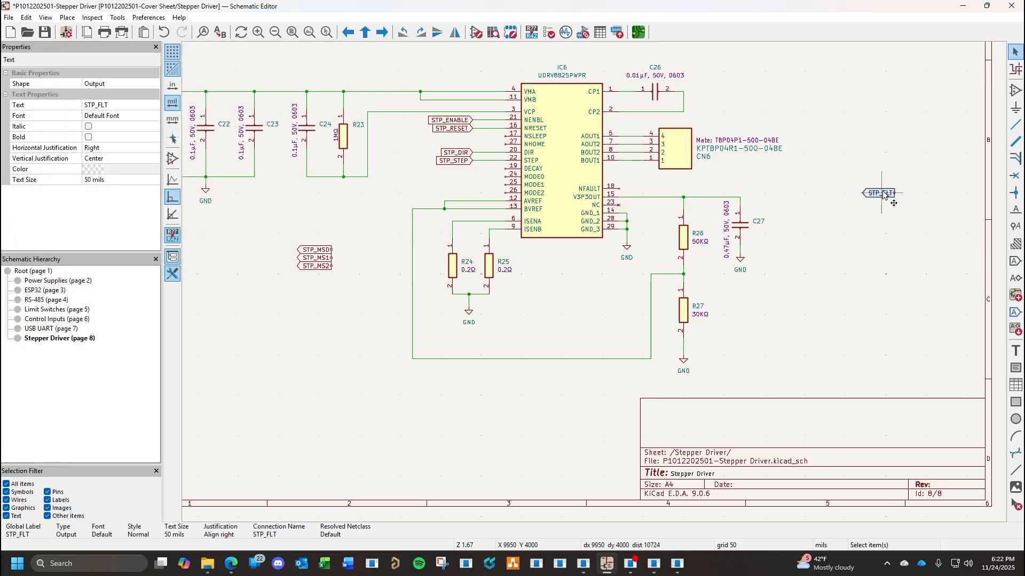
Rotate the STP_FLT label 180 degrees so its connection end faces IC6 and place it level with the NFAULT pin.
key(g)
key(r)
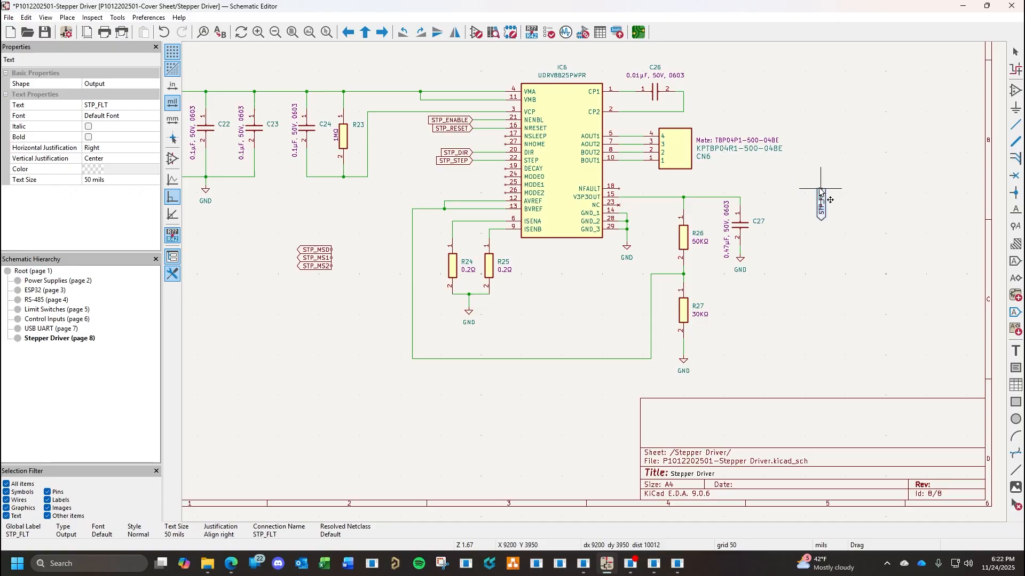
key(r)
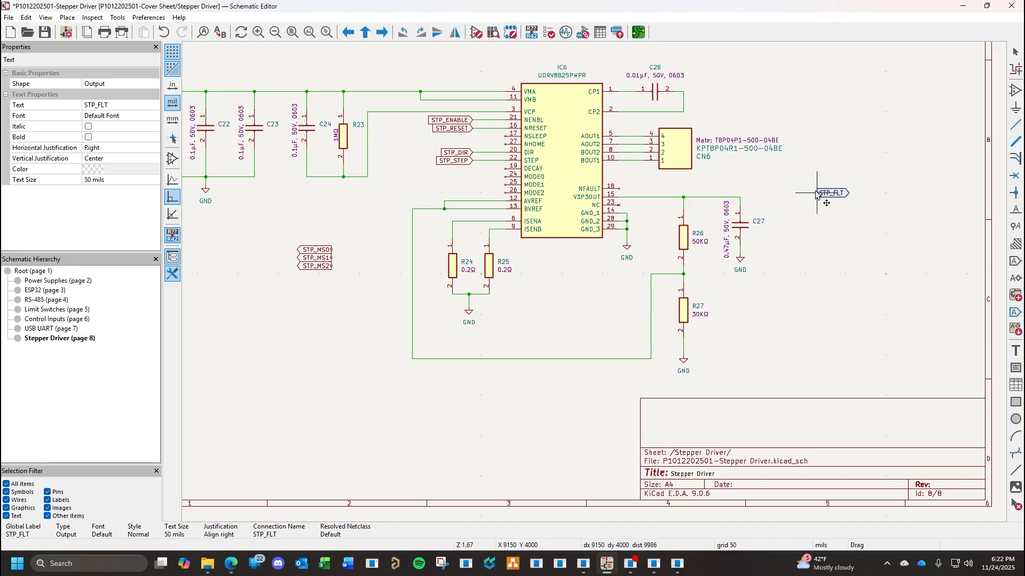
click(821, 202)
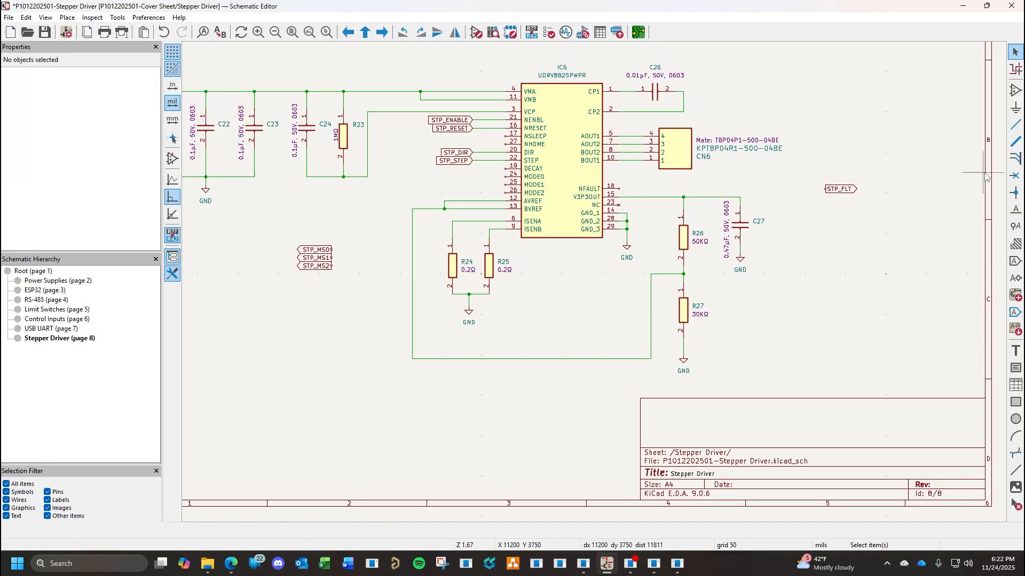
Place one 10KΩ 0603 resistor, RC060310K2075AAA, oriented vertically with pin 1 up, just above the STP_FLT label.
click(1015, 91)
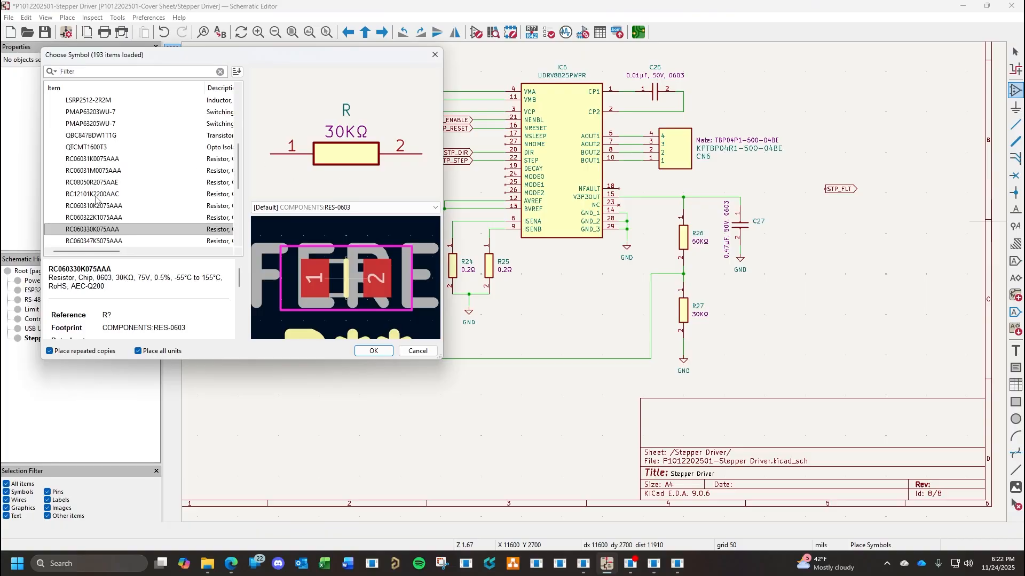
scroll(113, 237, down, 1)
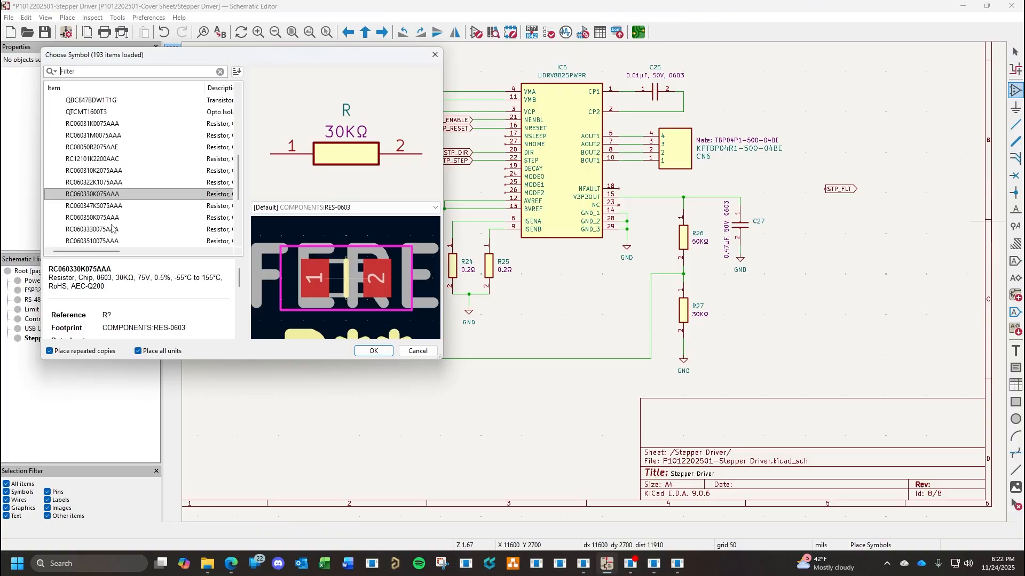
scroll(112, 229, down, 1)
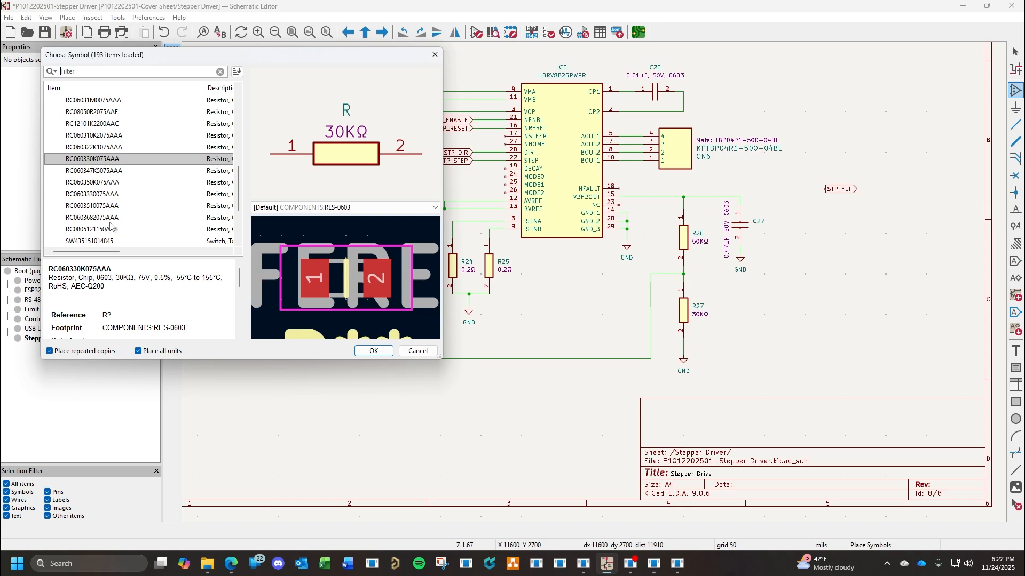
scroll(110, 226, up, 2)
click(97, 207)
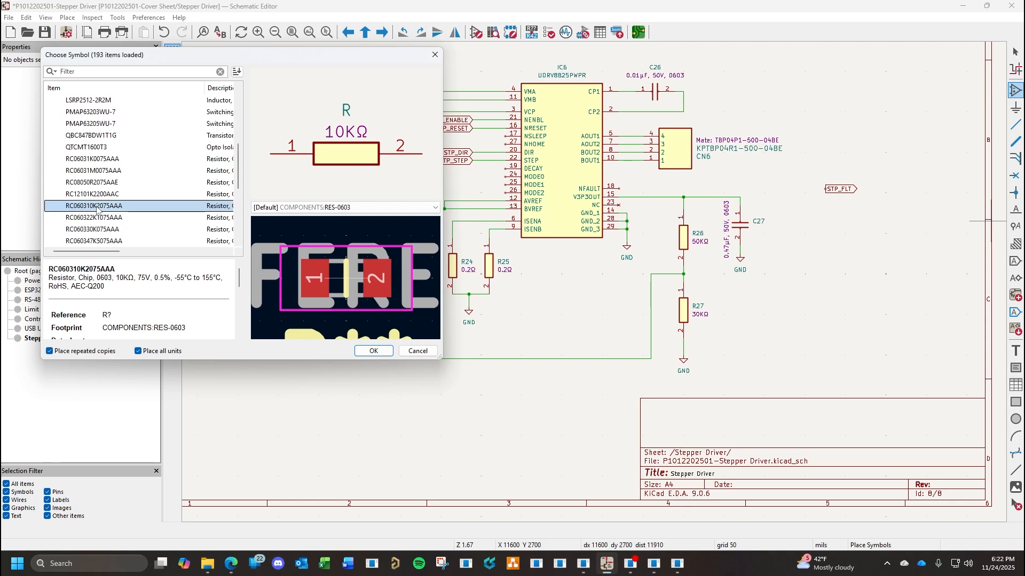
double_click(97, 207)
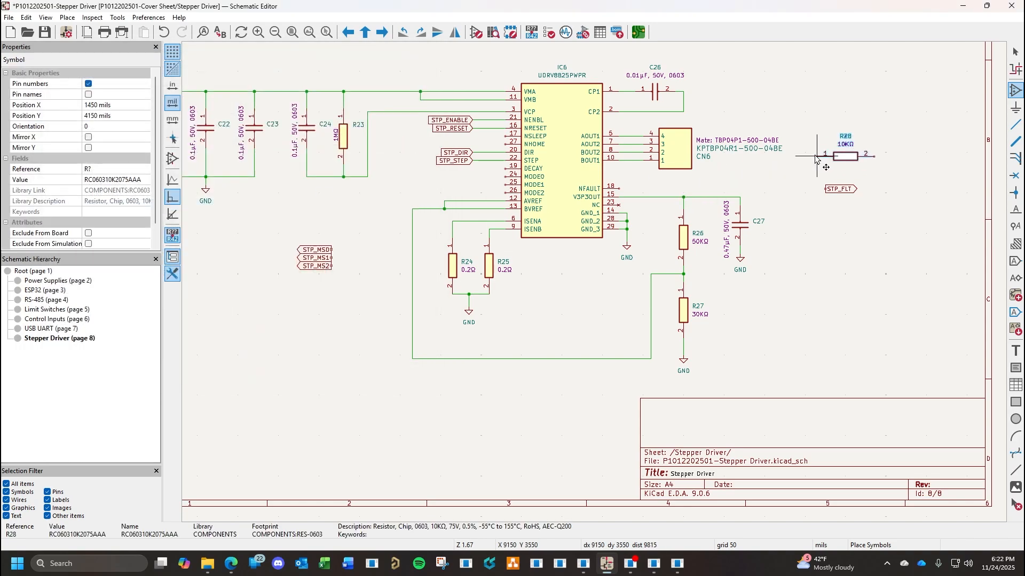
key(r)
click(810, 121)
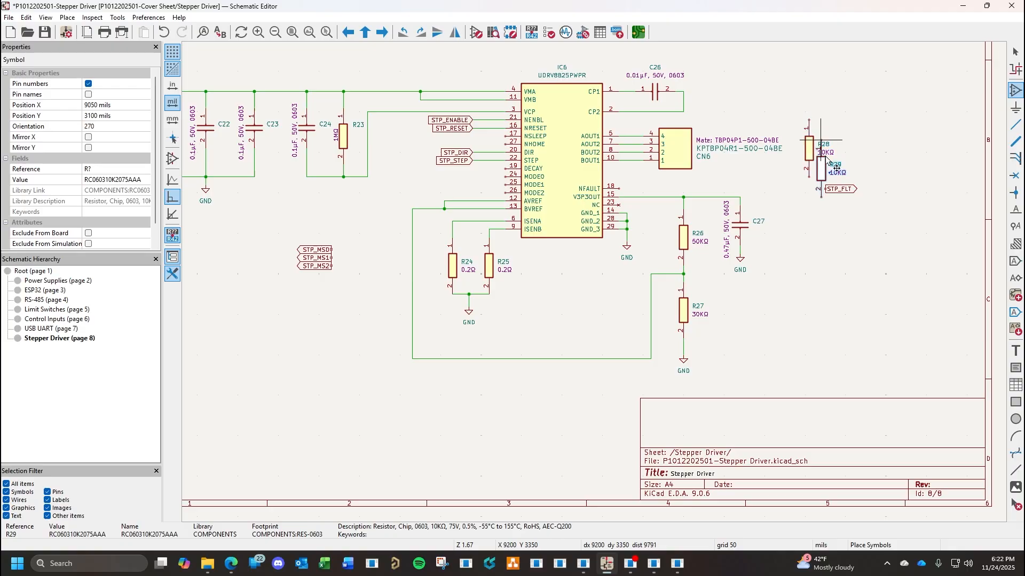
key(Escape)
key(Escape)
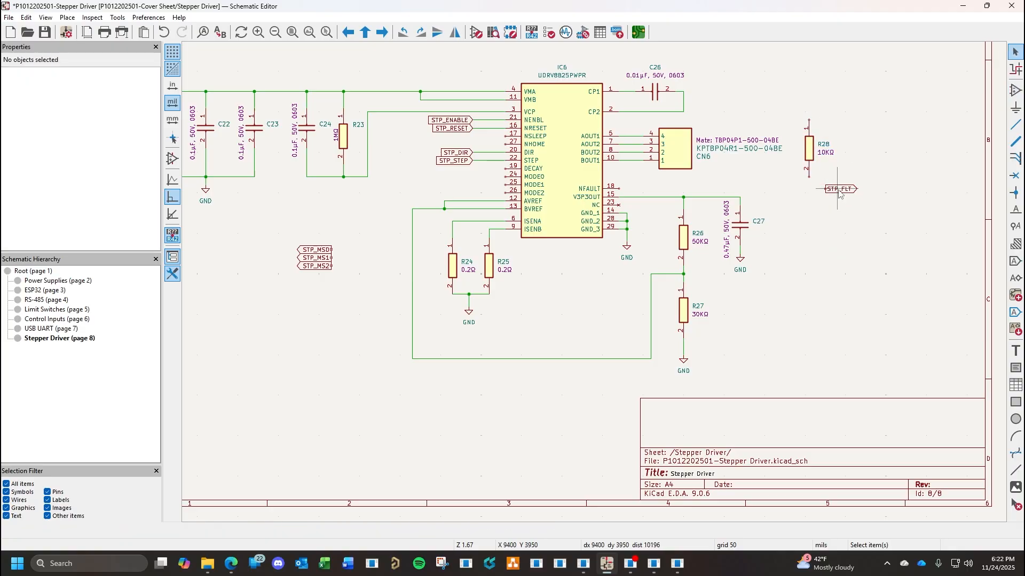
Shift the STP_FLT label away from IC6 along the NFAULT row and move the 10KΩ resistor R28 up and closer to it.
drag(839, 194, 845, 191)
drag(809, 149, 828, 114)
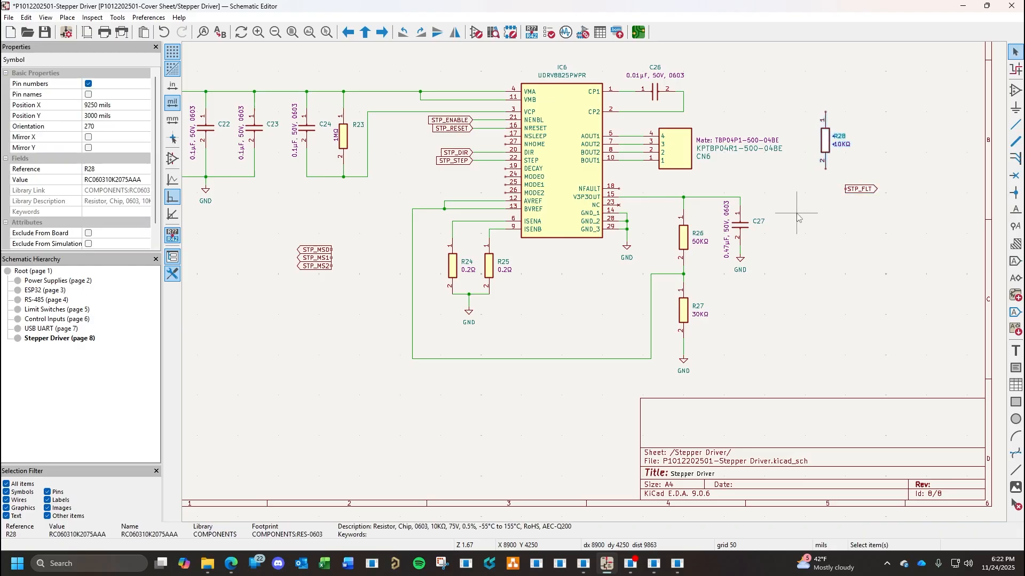
click(797, 216)
Check the nFAULT pull-up in the DRV8825 datasheet's Typical Application schematic in the browser, and return to the KiCad schematic.
key(Home)
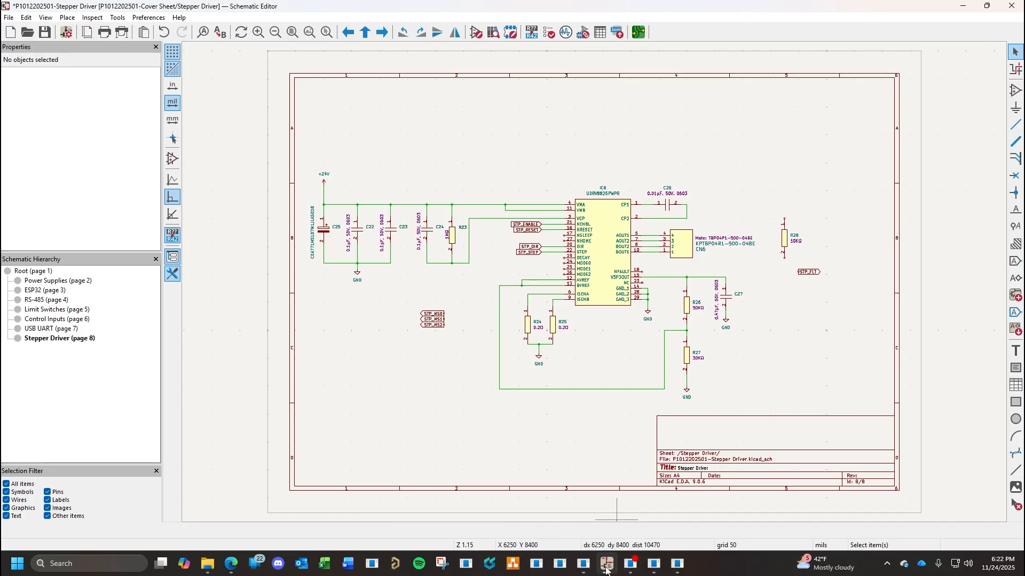
mouse_move(631, 565)
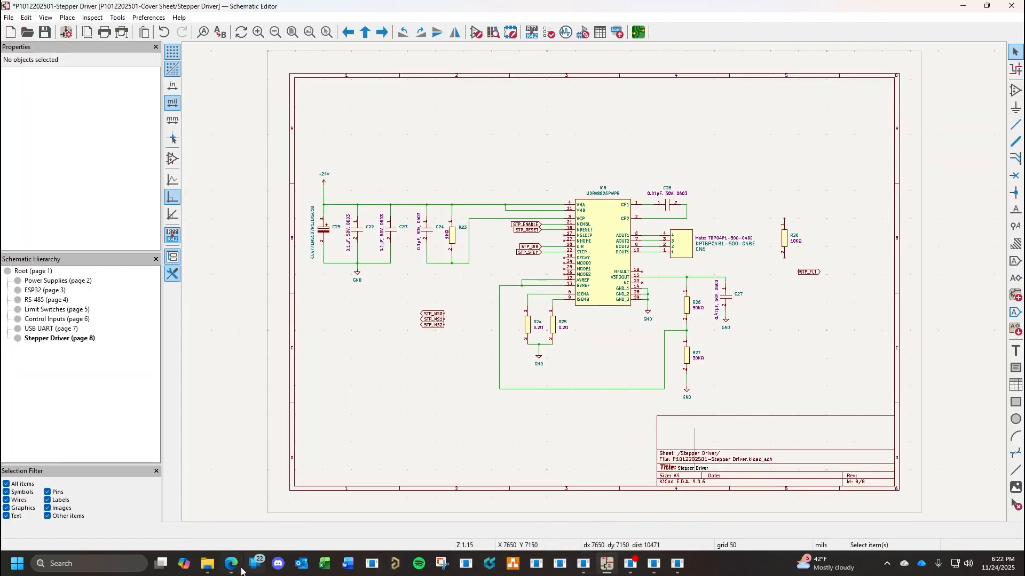
click(242, 559)
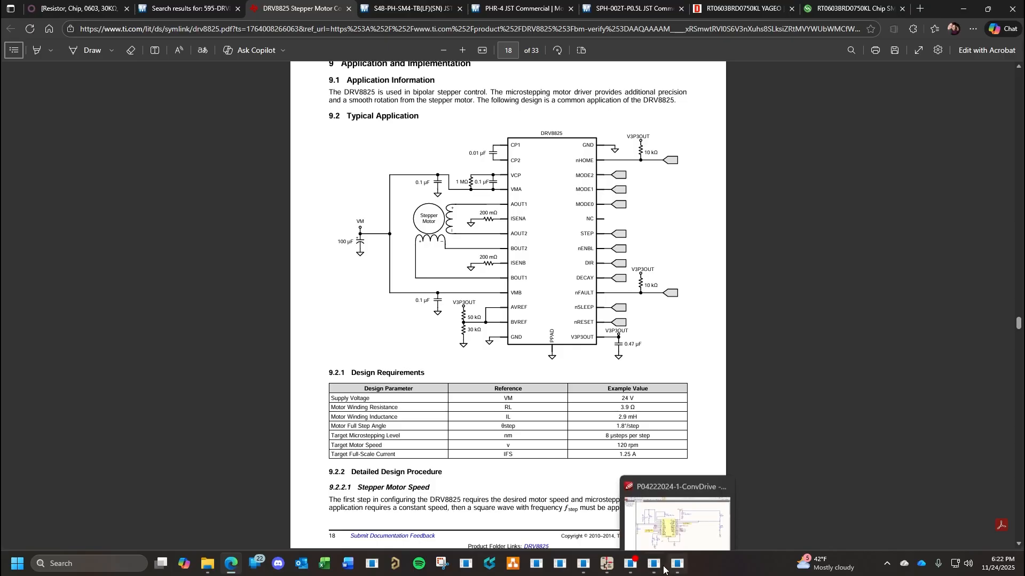
mouse_move(663, 570)
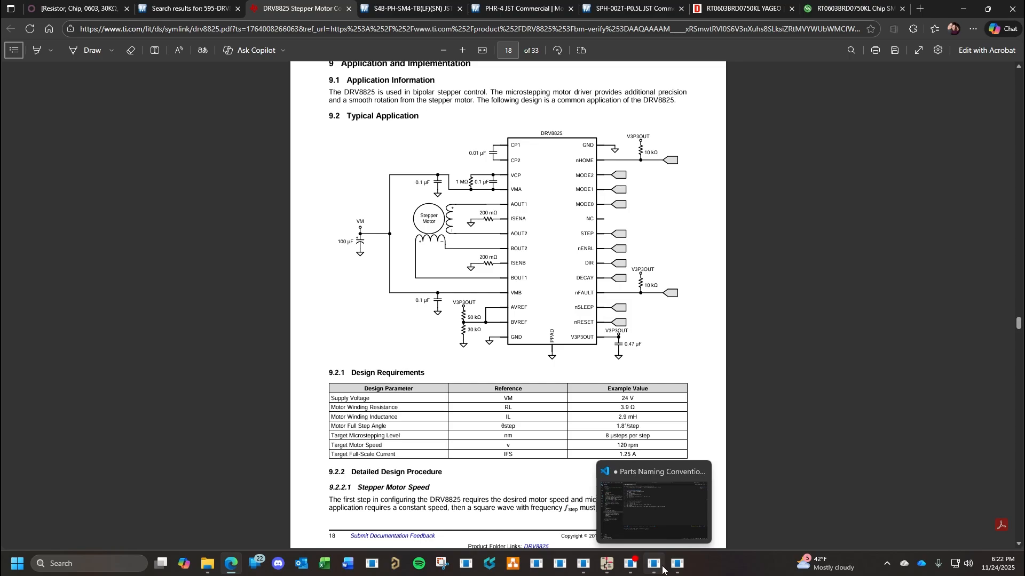
click(607, 566)
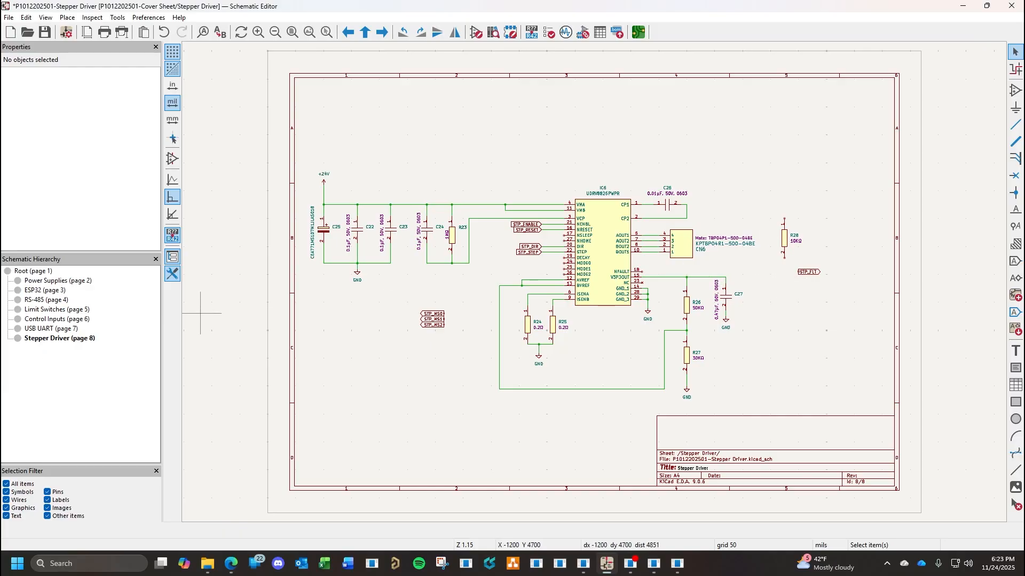
Copy the +3V3 power symbol above IC3 on the ESP32 sheet and paste it above R28 on the Stepper Driver sheet.
click(46, 290)
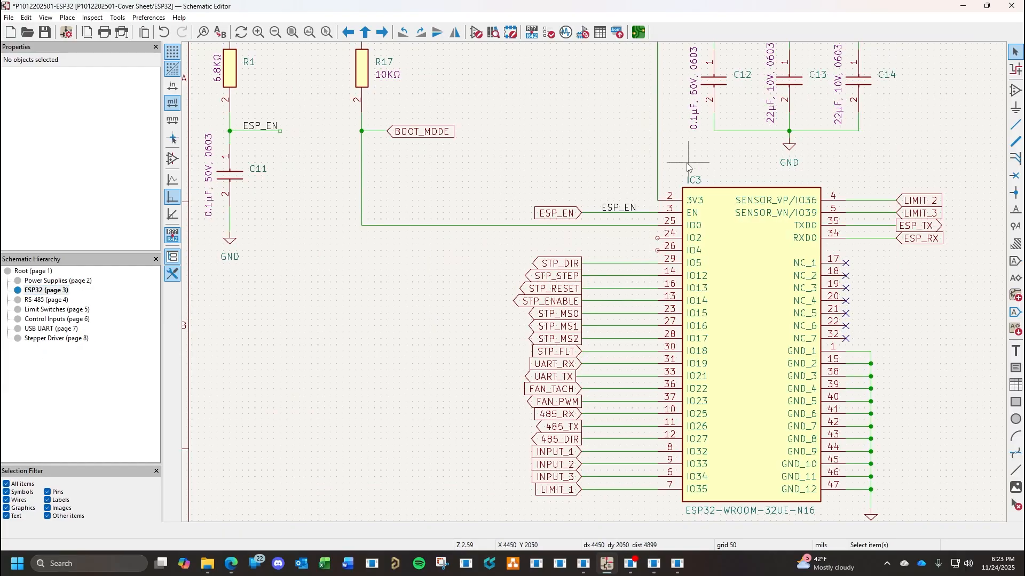
scroll(690, 167, up, 3)
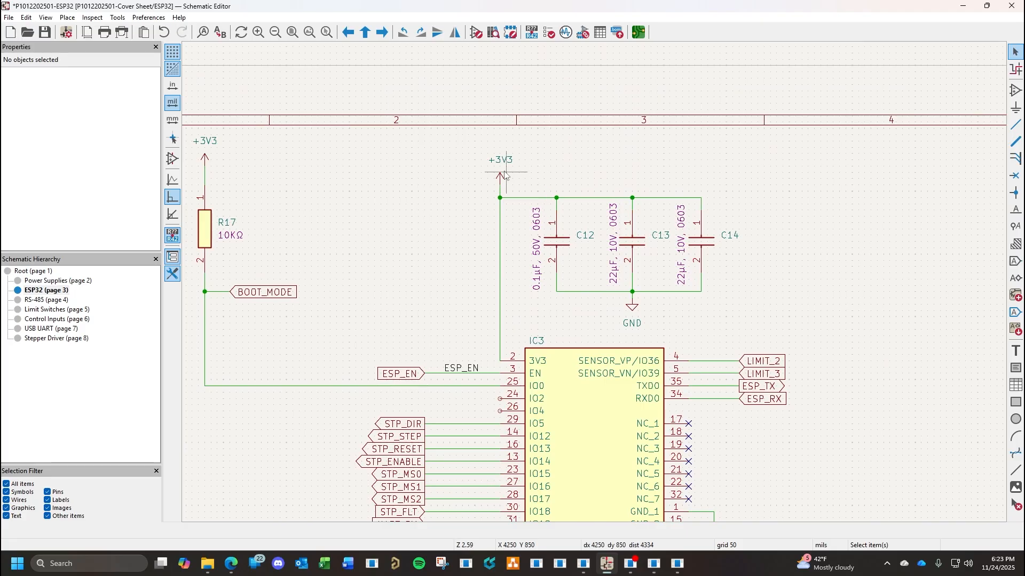
click(501, 176)
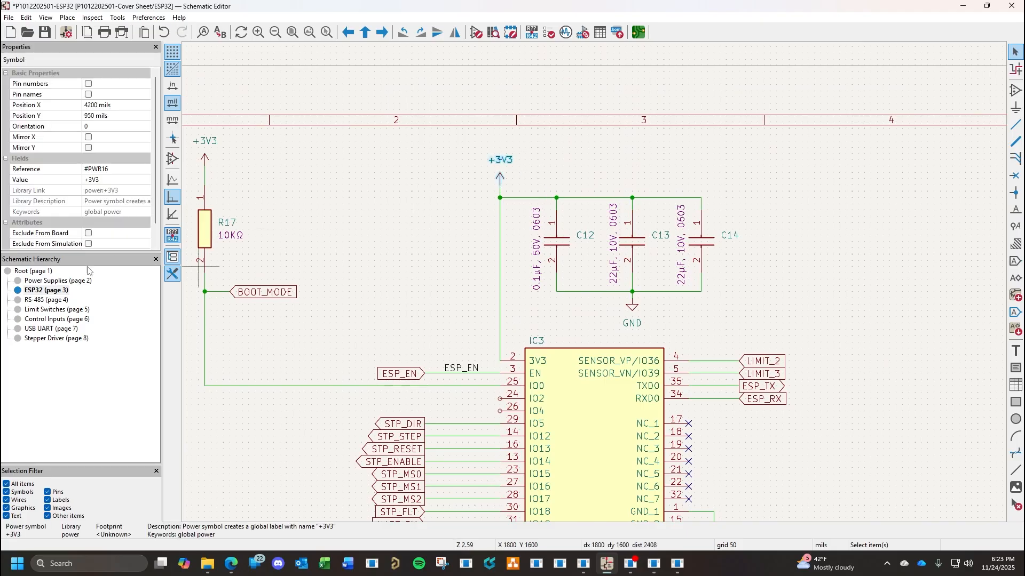
click(45, 338)
key(ctrl+v)
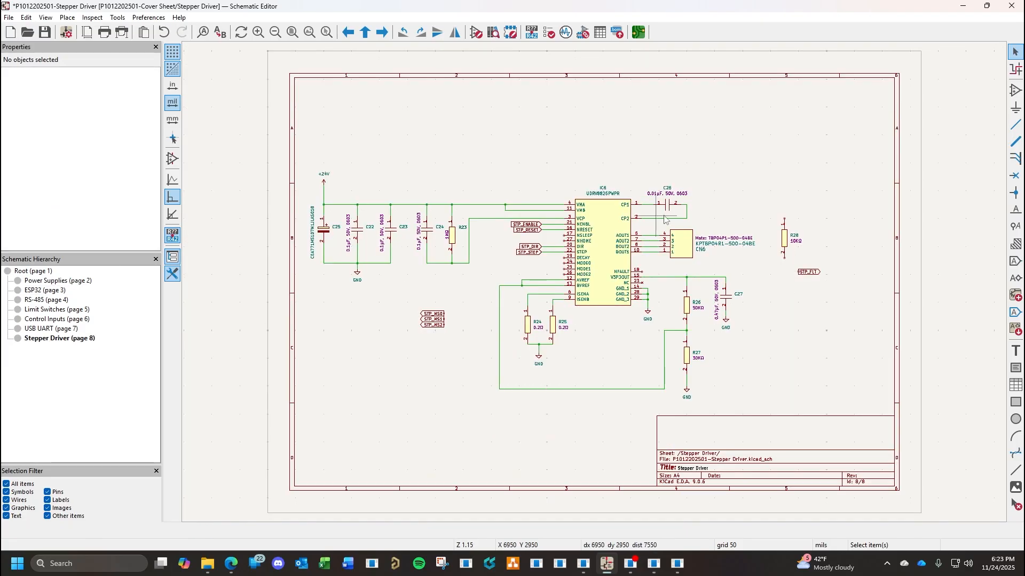
click(784, 207)
scroll(769, 268, up, 3)
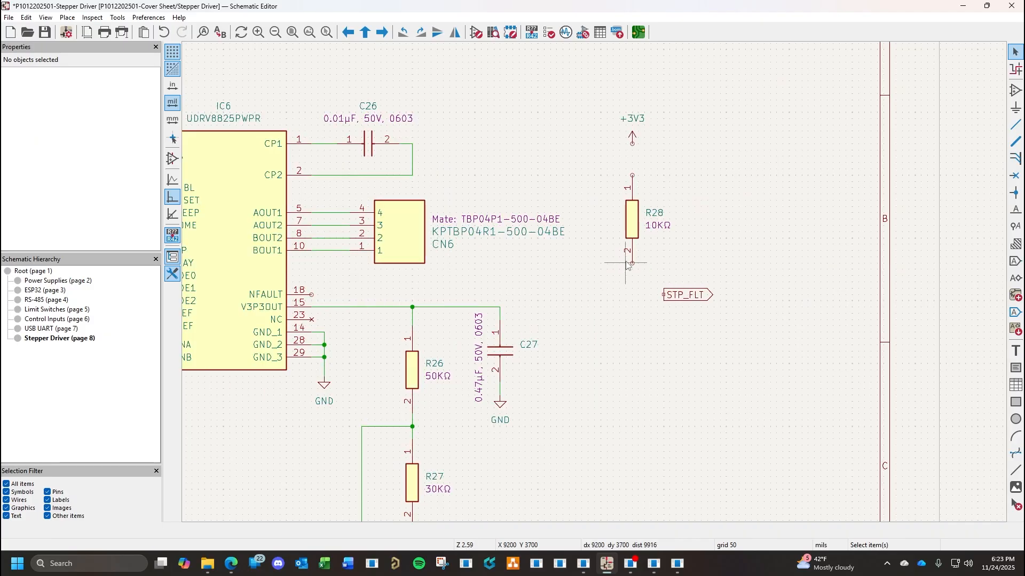
Wire IC6's NFAULT pin to the STP_FLT label, and connect R28 between that wire and the +3V3 symbol.
click(311, 295)
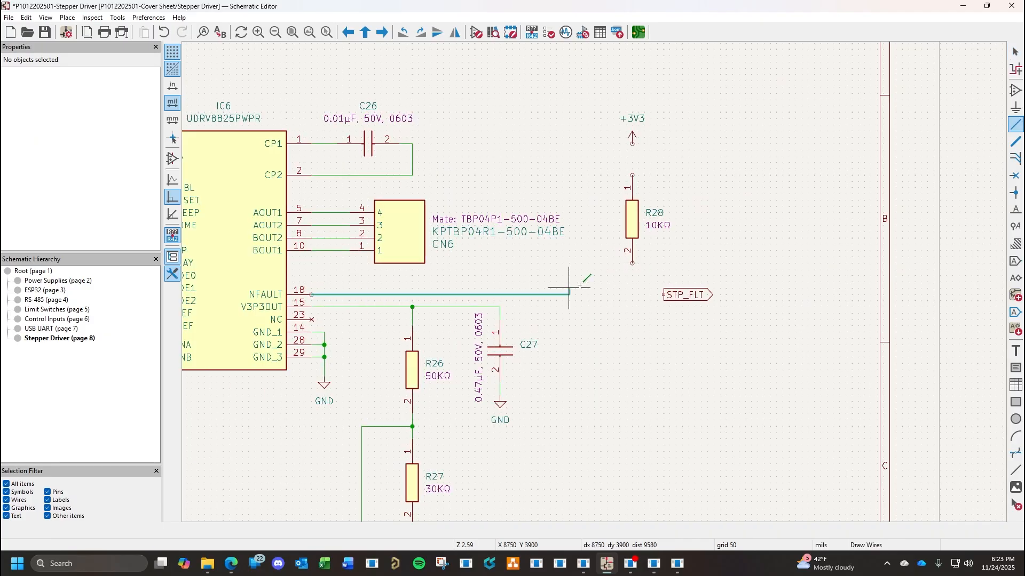
click(663, 295)
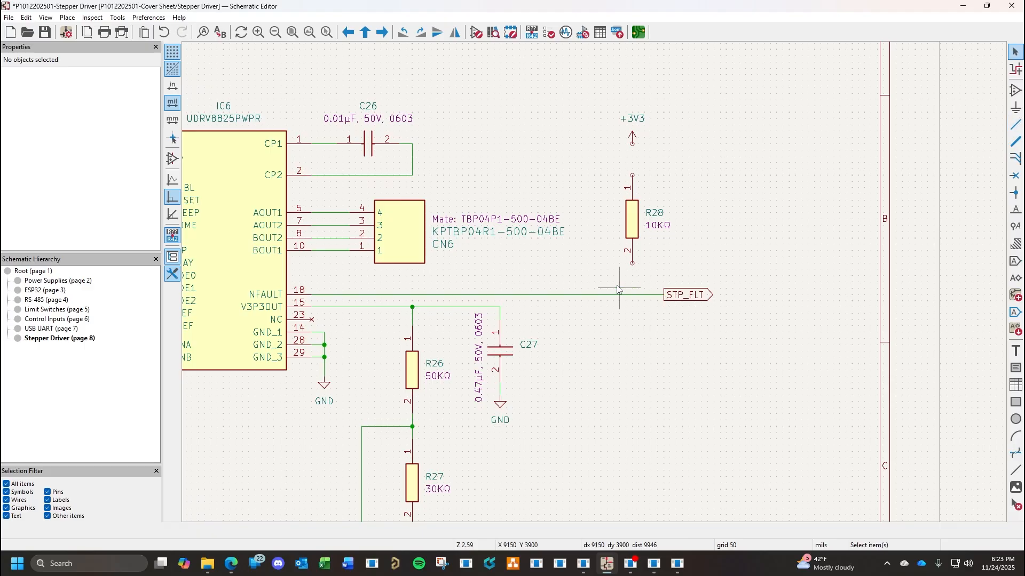
click(632, 263)
click(633, 294)
click(633, 143)
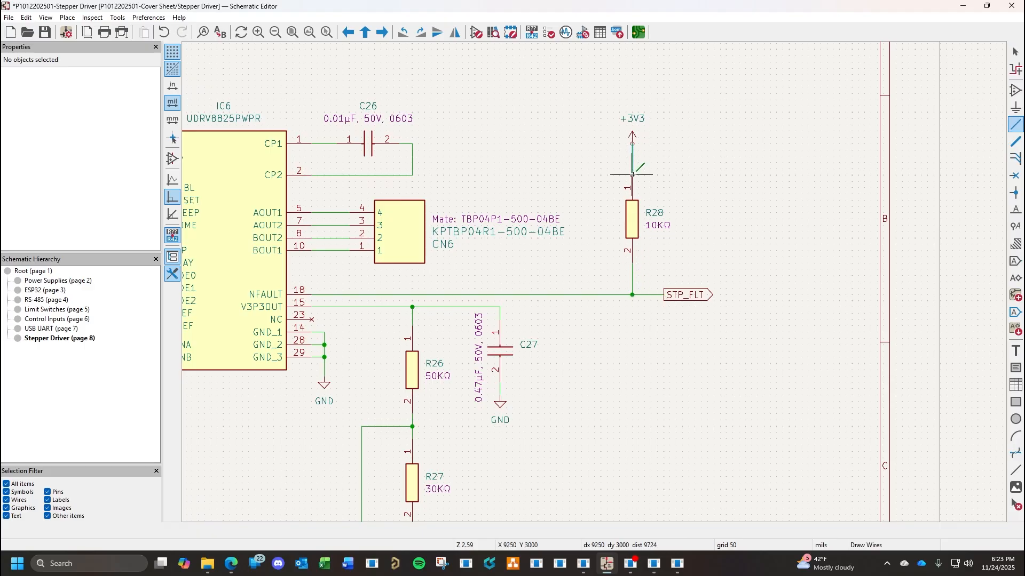
key(Escape)
Move the +3V3 power symbol down closer to R28, keeping its wire attached.
click(634, 131)
double_click(633, 131)
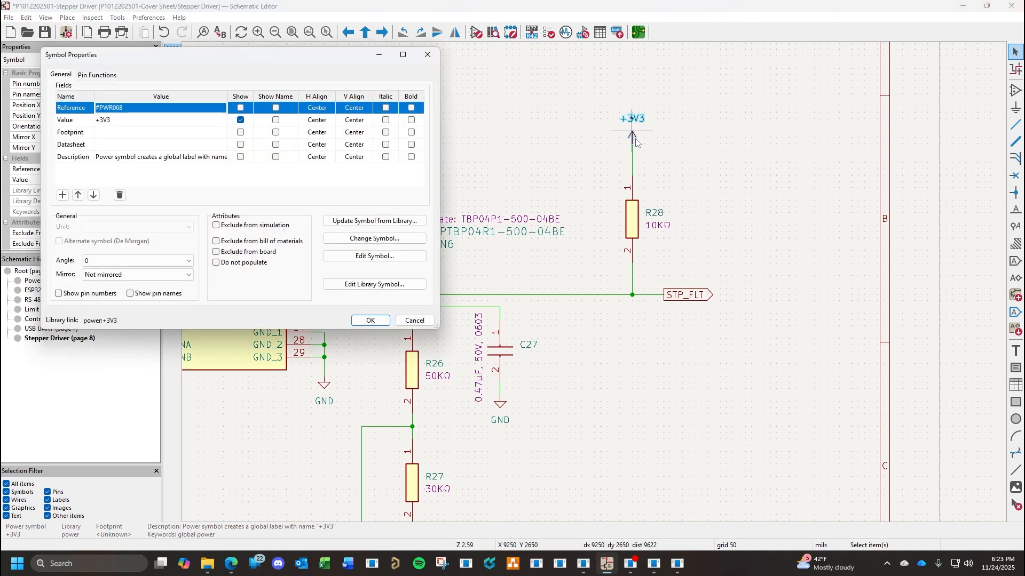
key(Escape)
drag(633, 137, 634, 161)
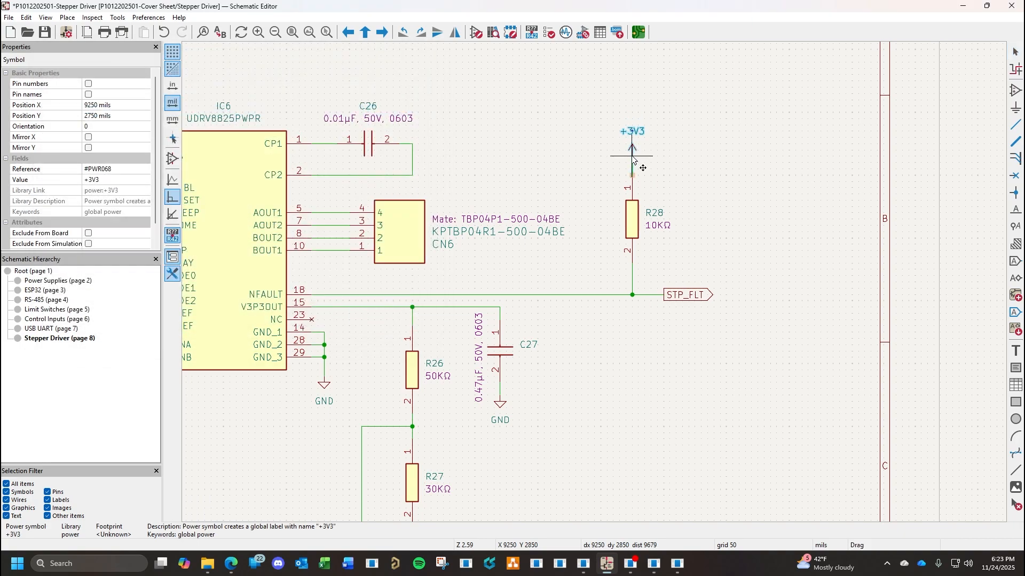
click(673, 165)
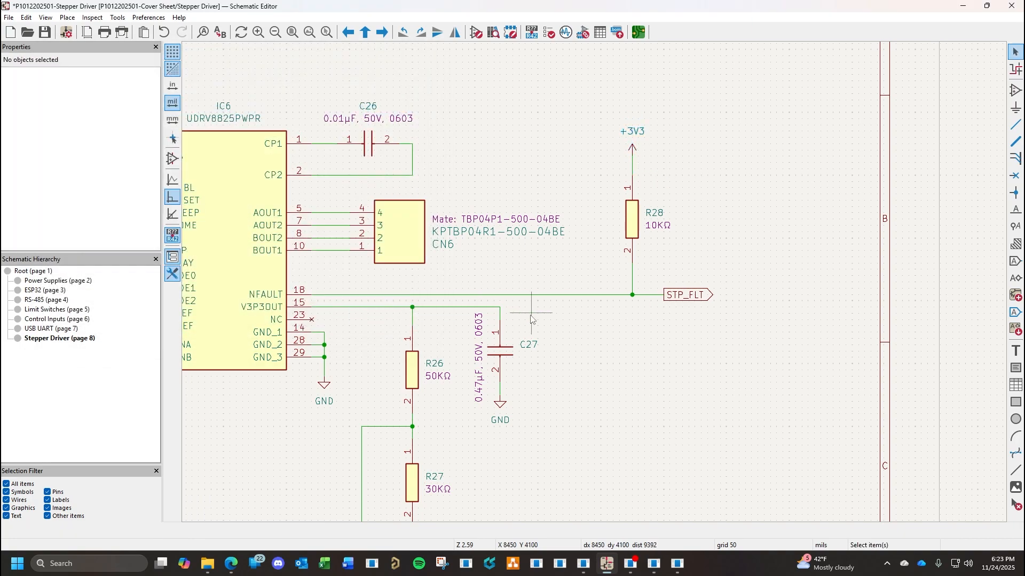
Switch to the DRV8825 datasheet in the browser and examine the Typical Application schematic and section 8.3.6 on nRESET, nENBL and nSLEEP operation.
scroll(595, 318, down, 2)
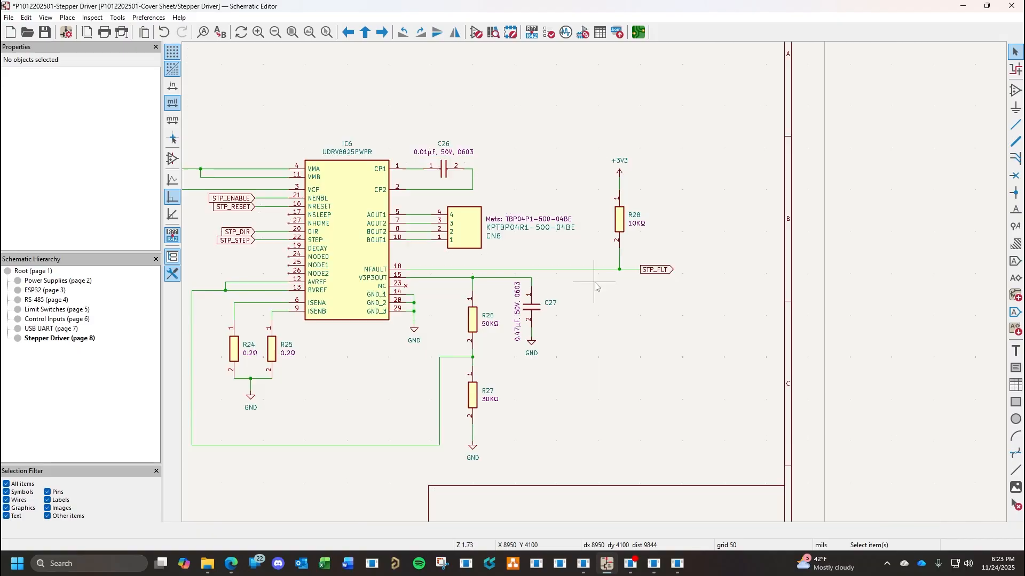
middle_drag(594, 288, 669, 302)
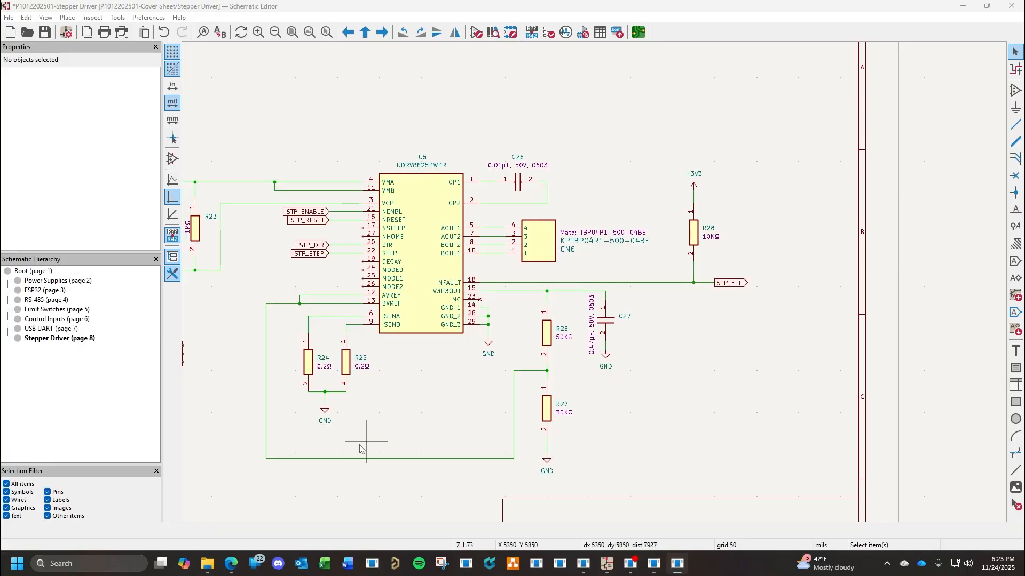
click(231, 563)
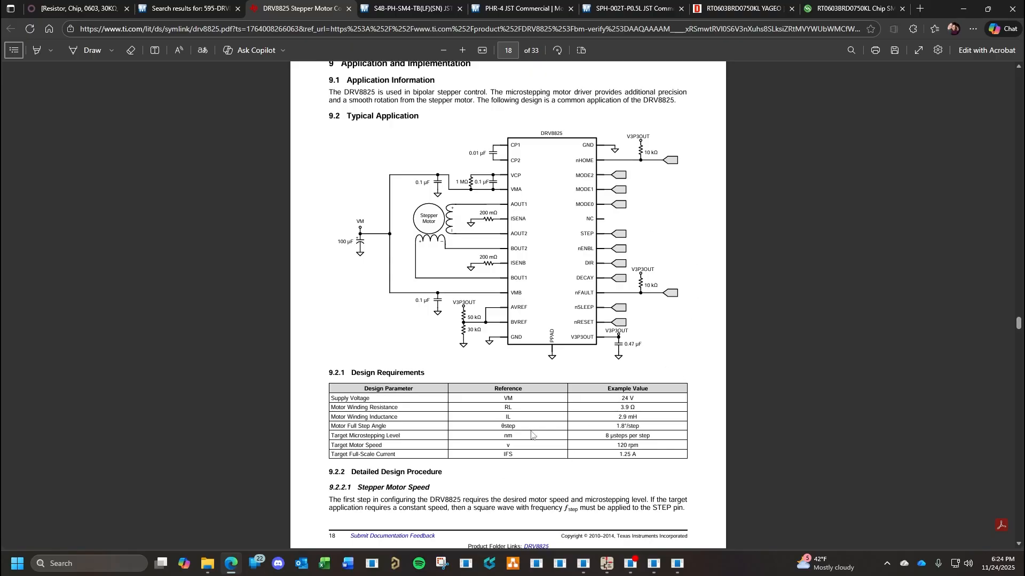
scroll(615, 406, down, 10)
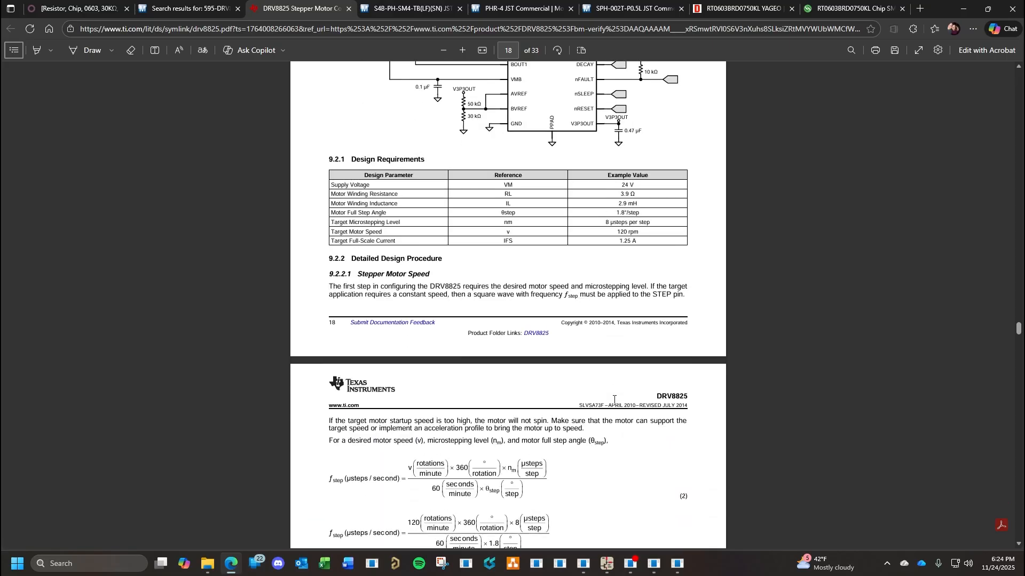
scroll(613, 399, down, 15)
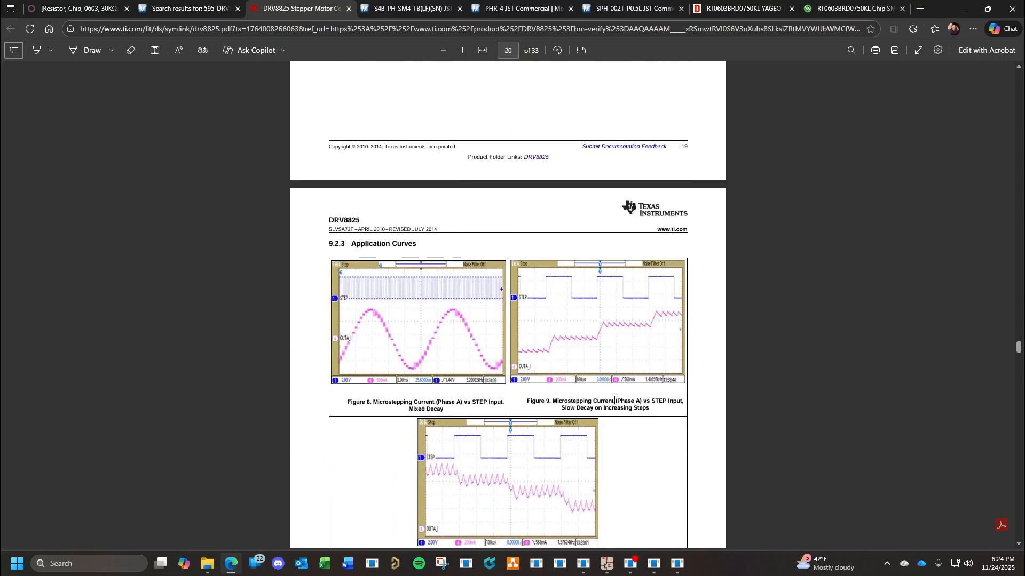
scroll(642, 404, up, 20)
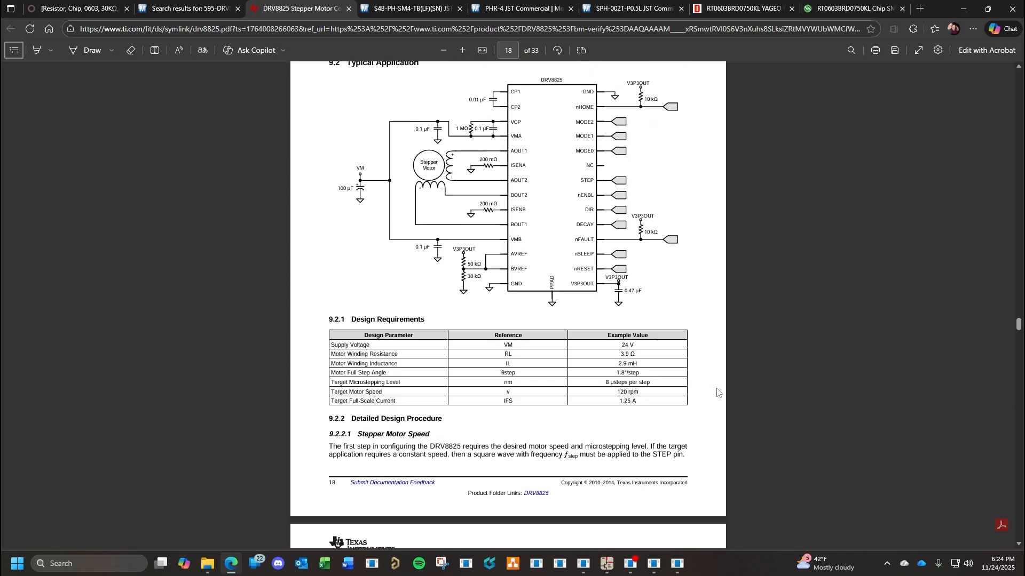
scroll(717, 392, up, 2)
scroll(640, 385, down, 3)
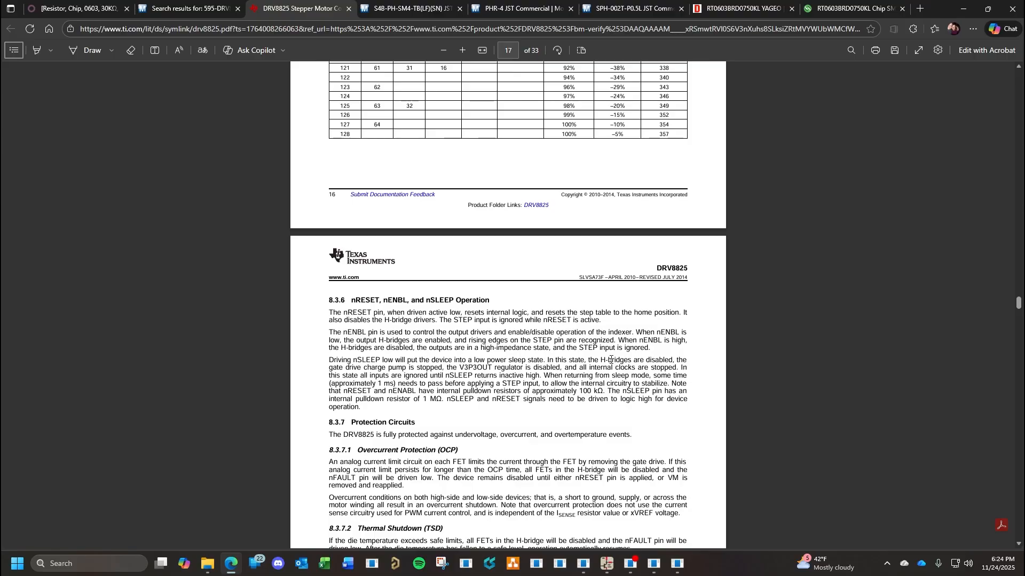
scroll(553, 388, down, 3)
scroll(749, 308, up, 4)
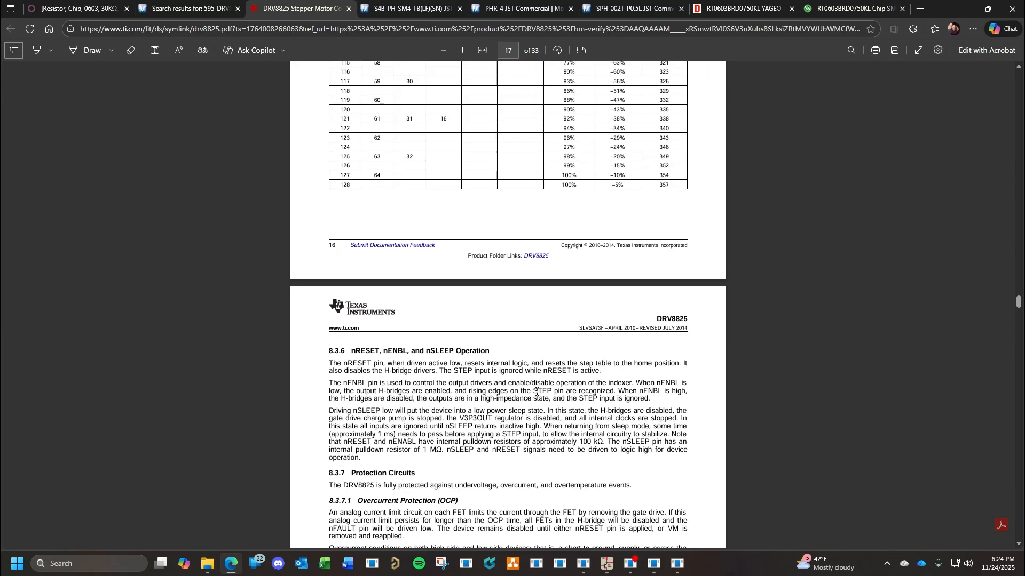
Check IC6's remaining unconnected pins and the STP_MS labels in the KiCad schematic, and return to the DRV8825 datasheet in the browser.
click(607, 564)
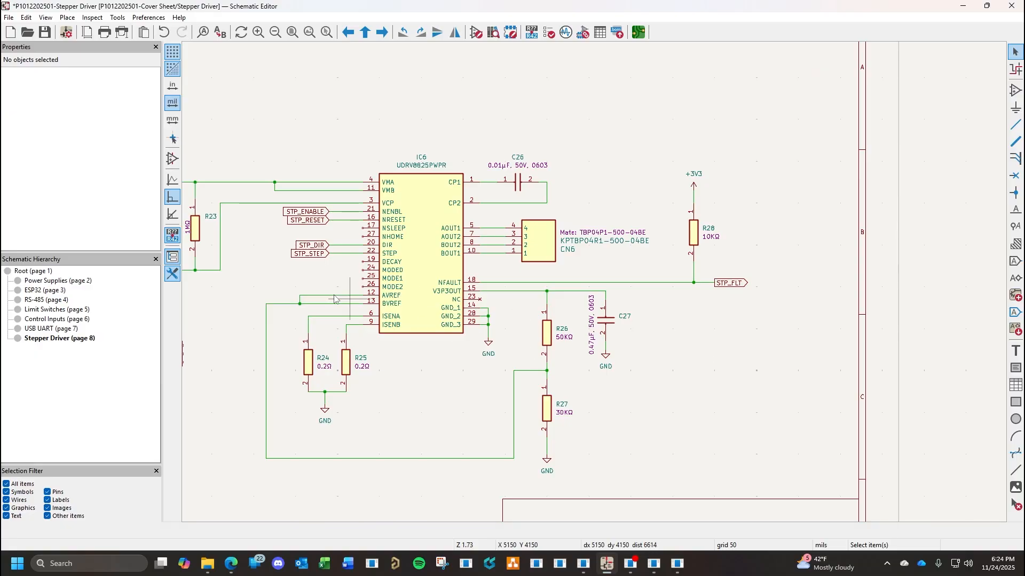
middle_drag(308, 286, 494, 293)
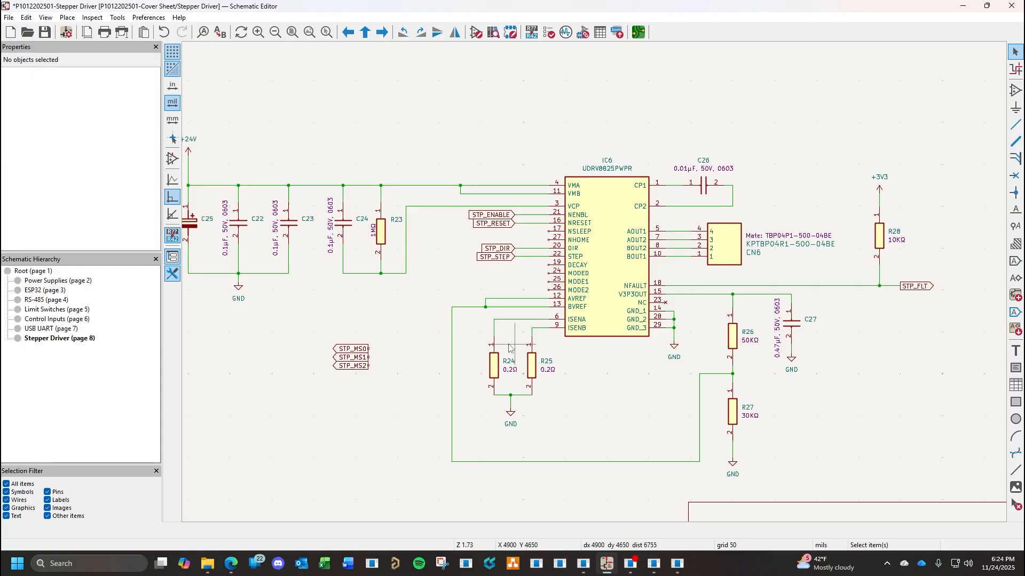
click(231, 571)
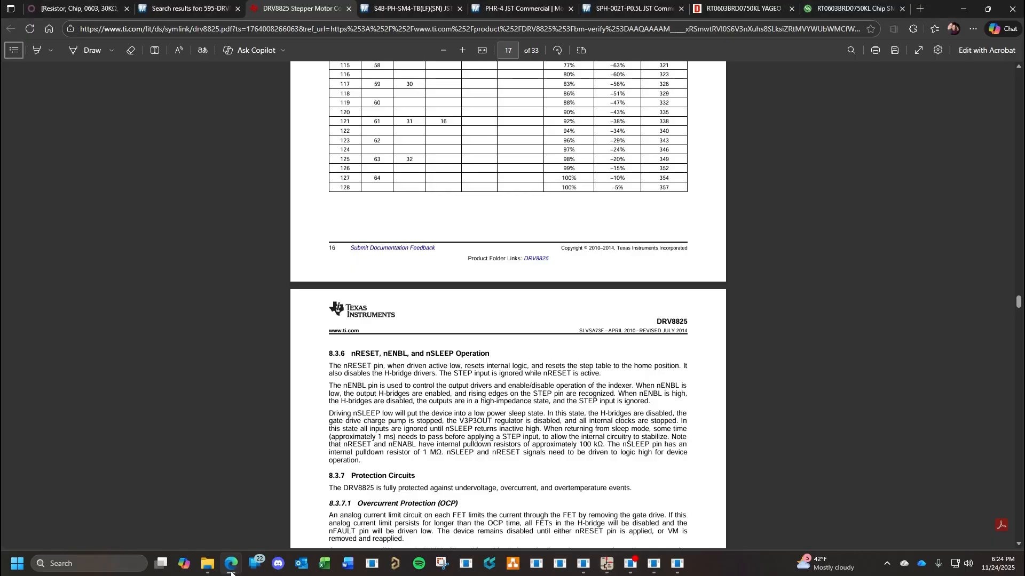
Examine section 8.3.6 and the step direction tables in the DRV8825 datasheet, and return to the KiCad schematic.
scroll(602, 377, up, 5)
scroll(350, 435, down, 4)
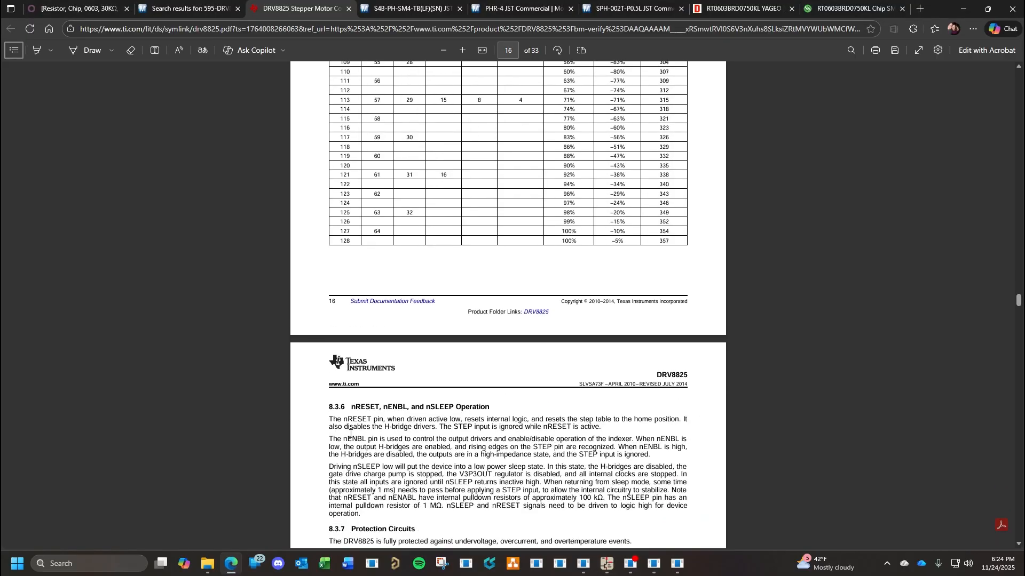
mouse_move(610, 572)
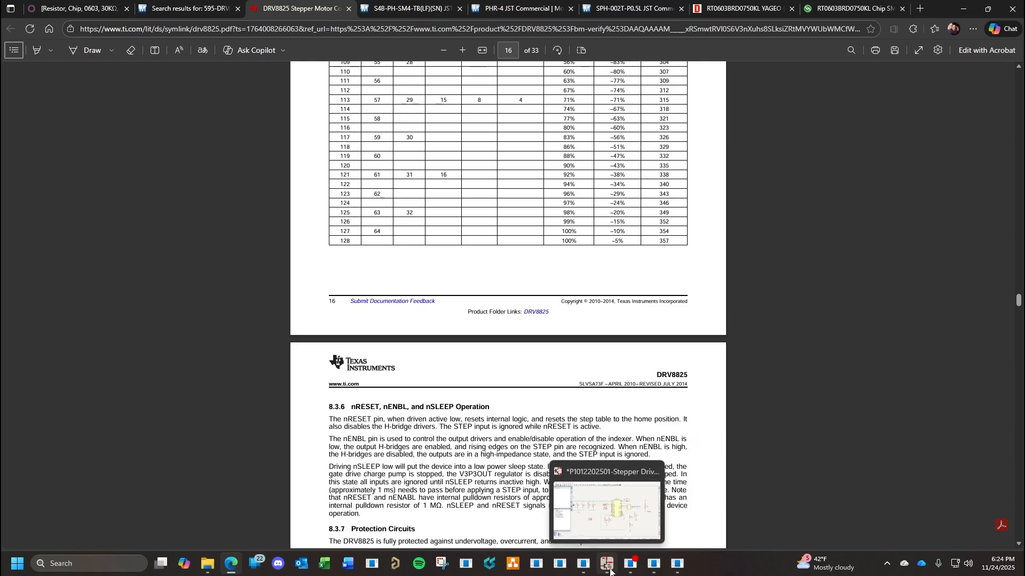
scroll(620, 370, up, 10)
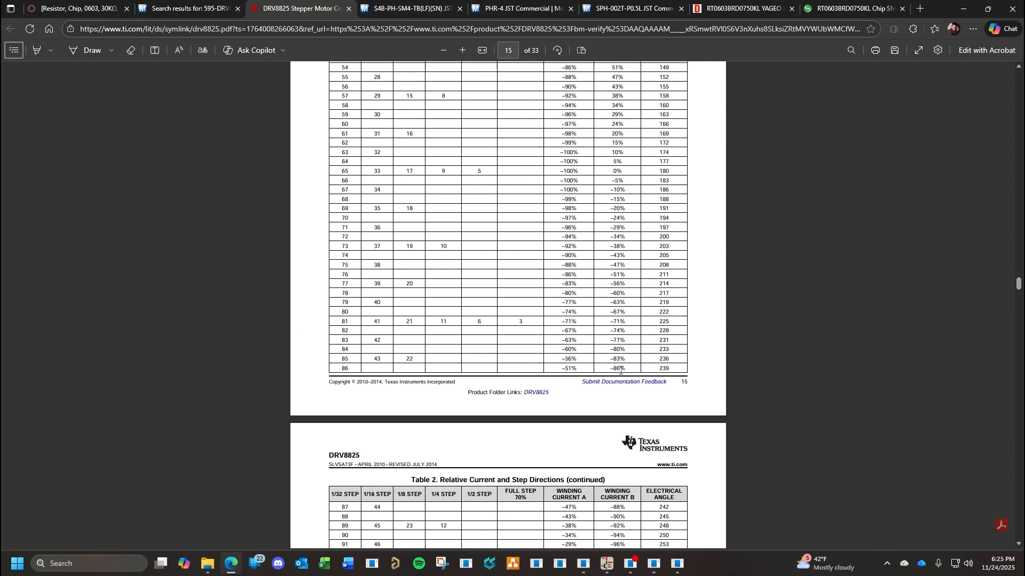
scroll(620, 370, down, 3)
scroll(620, 370, up, 15)
click(608, 566)
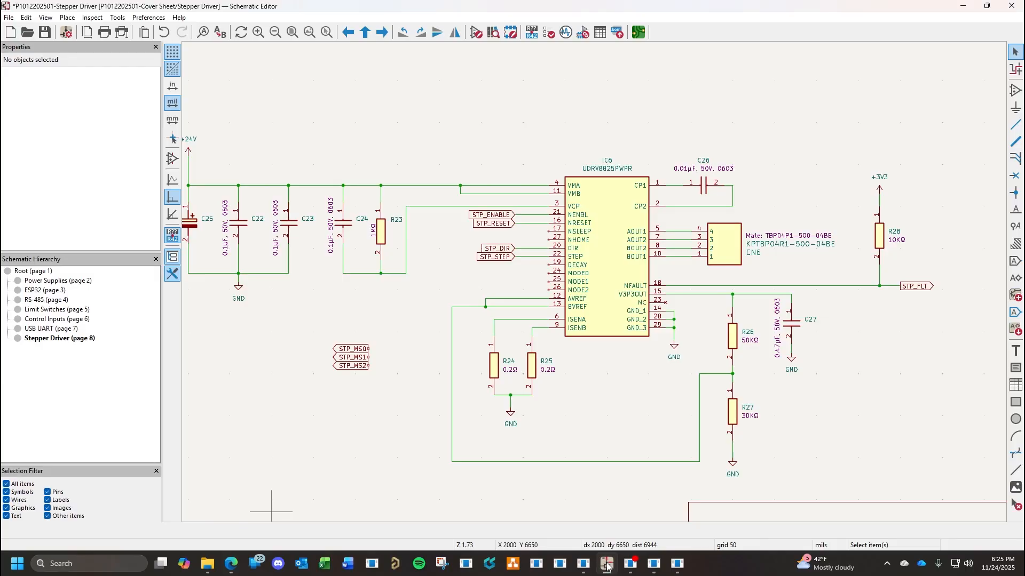
Switch to the datasheet in the browser and read its Decay Mode section and the MODE0 to MODE2 stepping format table.
click(208, 564)
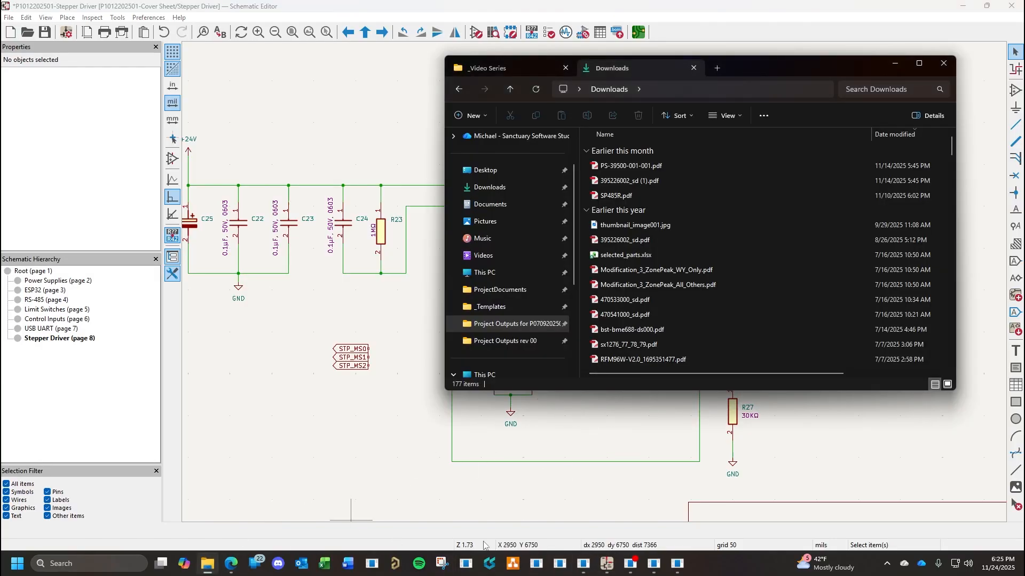
click(230, 563)
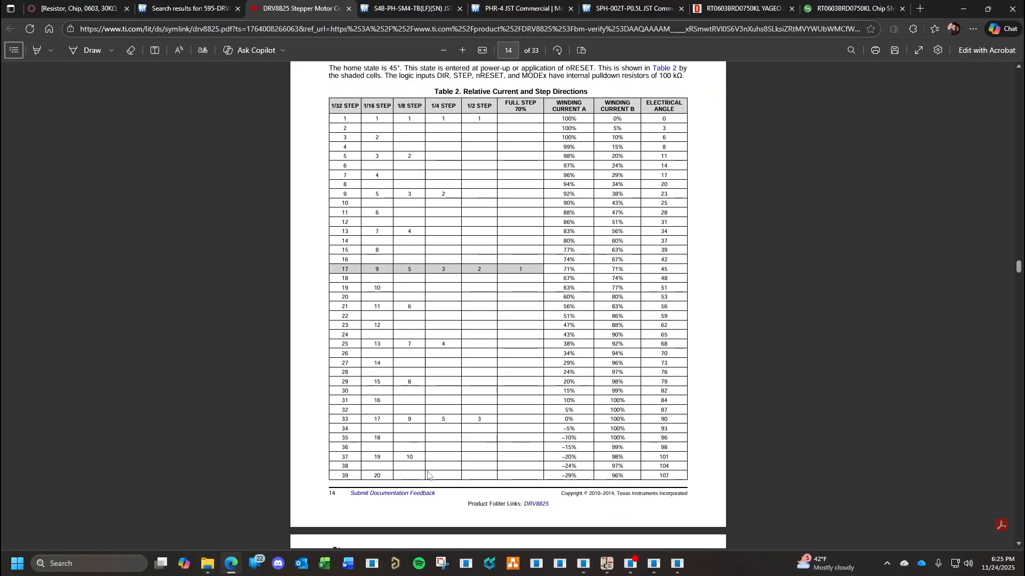
scroll(564, 358, up, 5)
scroll(564, 358, up, 5)
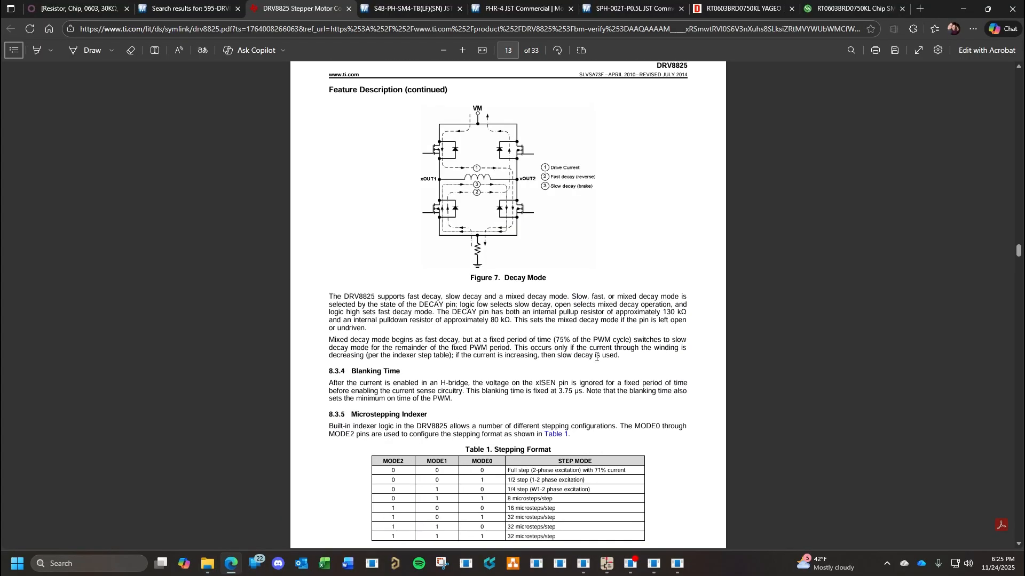
scroll(597, 356, up, 13)
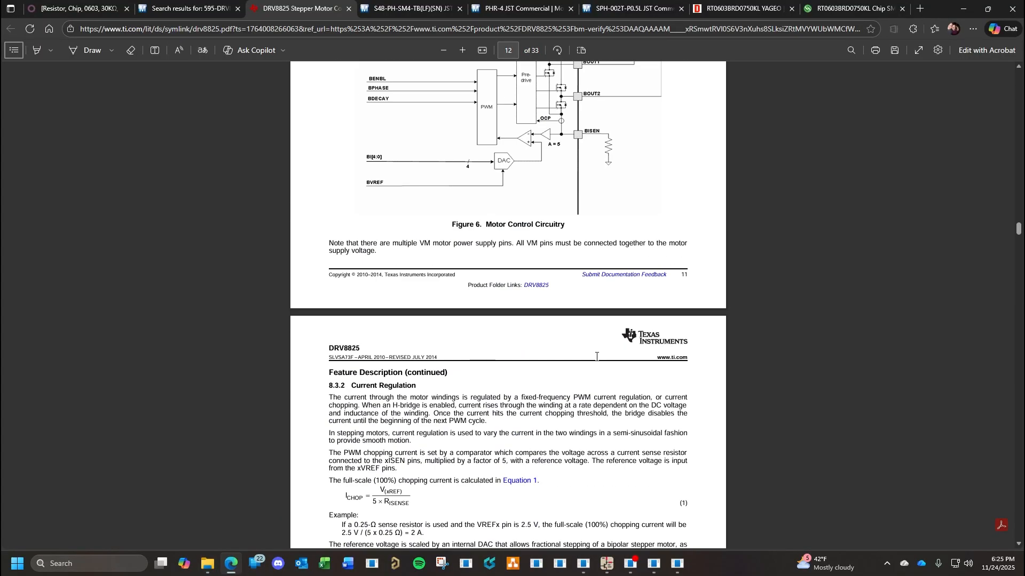
scroll(596, 357, down, 3)
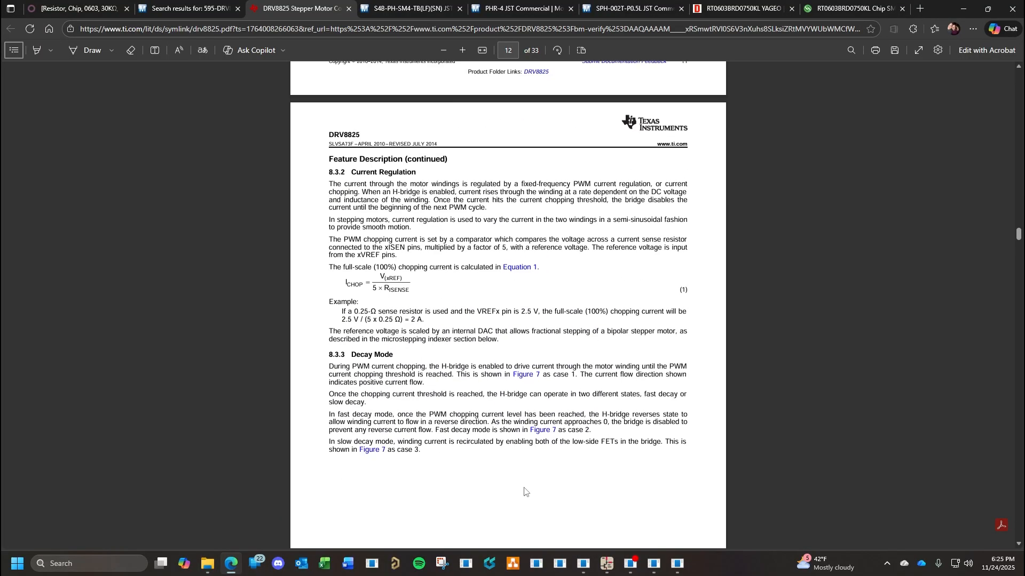
Switch to the KiCad schematic and move the STP_MS0, STP_MS1 and STP_MS2 labels beside IC6's MODE0, MODE1 and MODE2 pins.
click(607, 563)
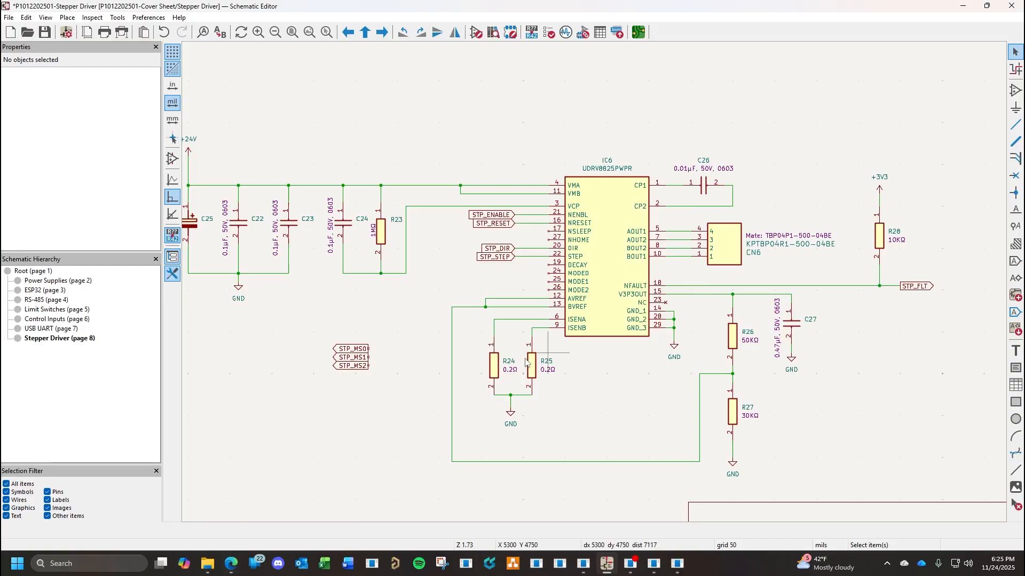
drag(355, 352, 373, 336)
double_click(353, 350)
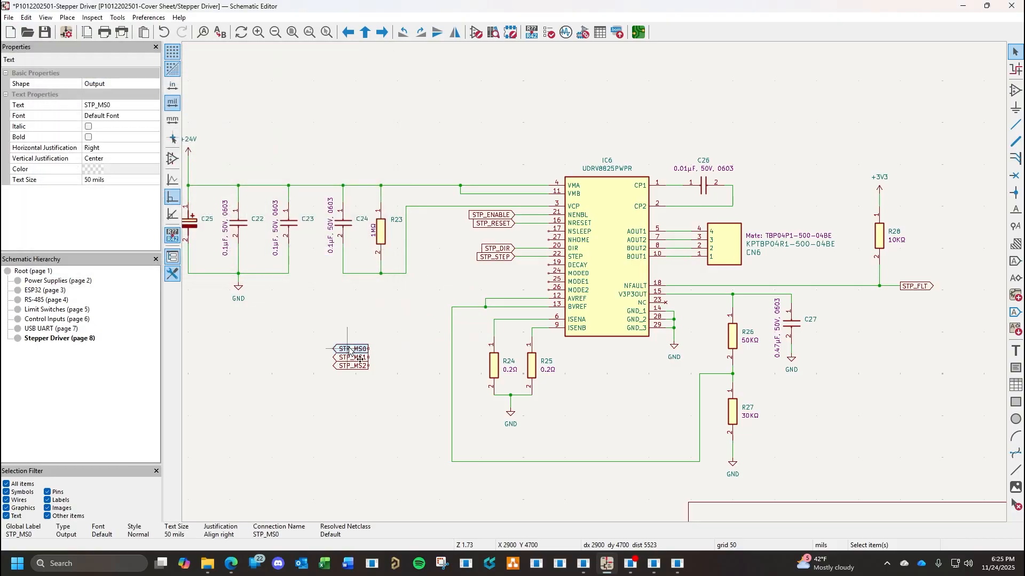
drag(359, 350, 509, 274)
click(352, 359)
drag(352, 361, 504, 287)
click(356, 366)
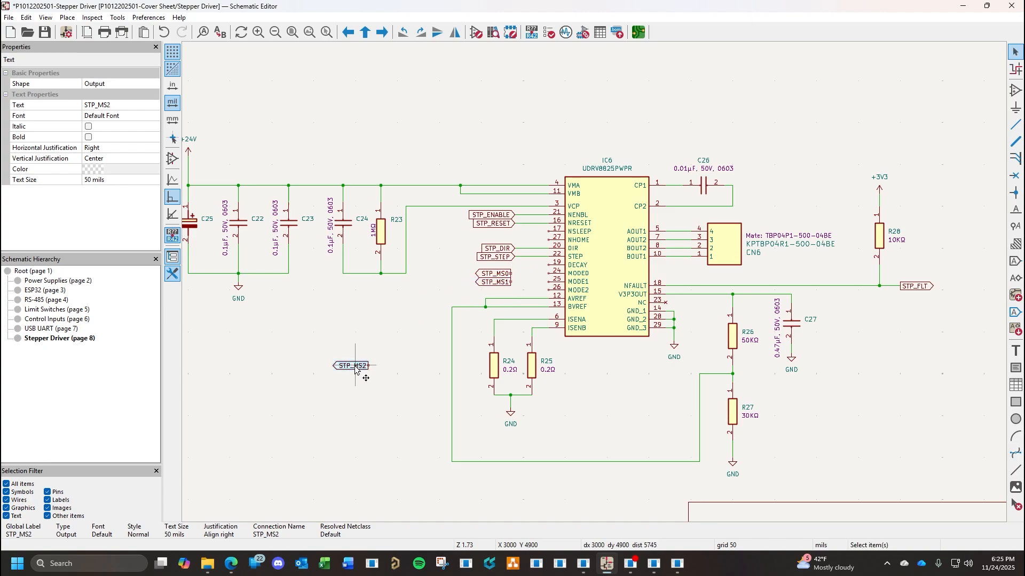
drag(357, 366, 508, 292)
Set the shape of the STP_MS2, STP_MS1 and STP_MS0 global labels to Input.
key(e)
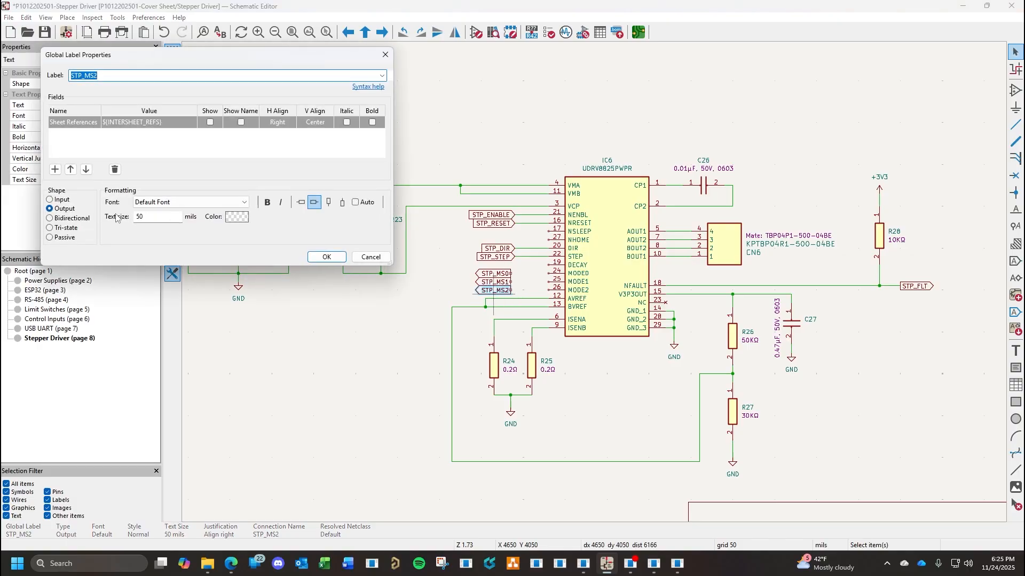
click(49, 200)
click(327, 257)
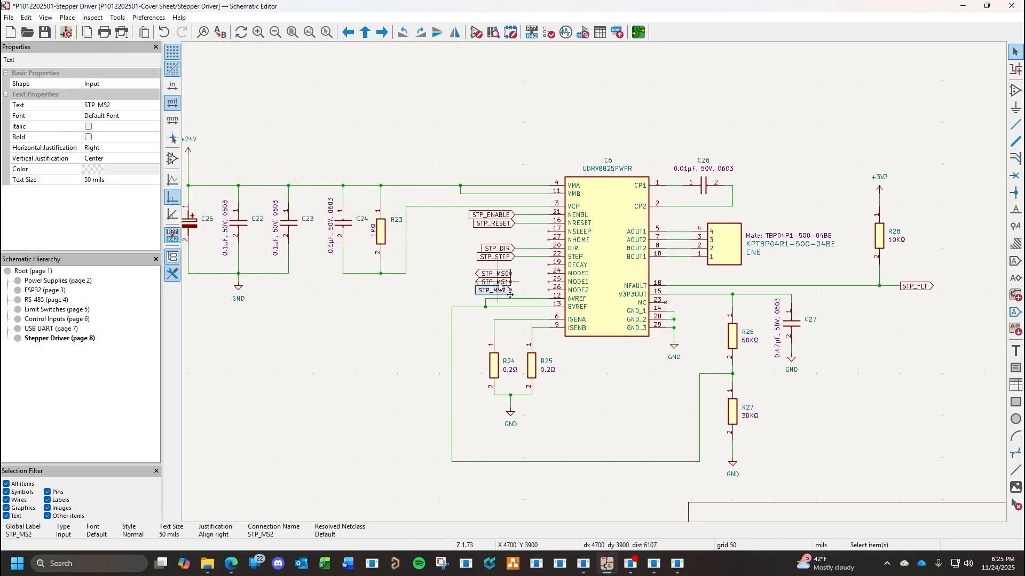
double_click(501, 282)
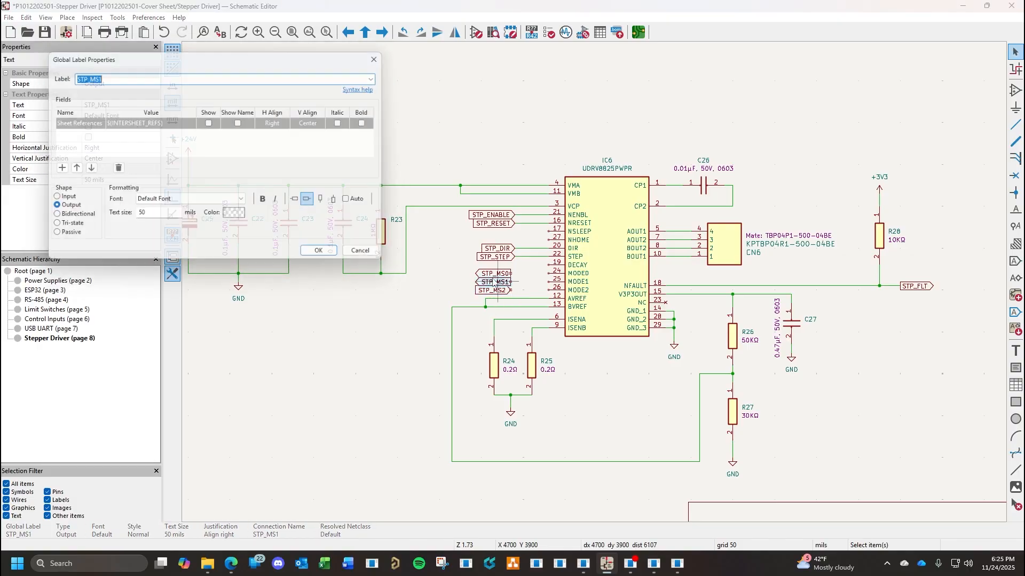
click(327, 257)
double_click(478, 272)
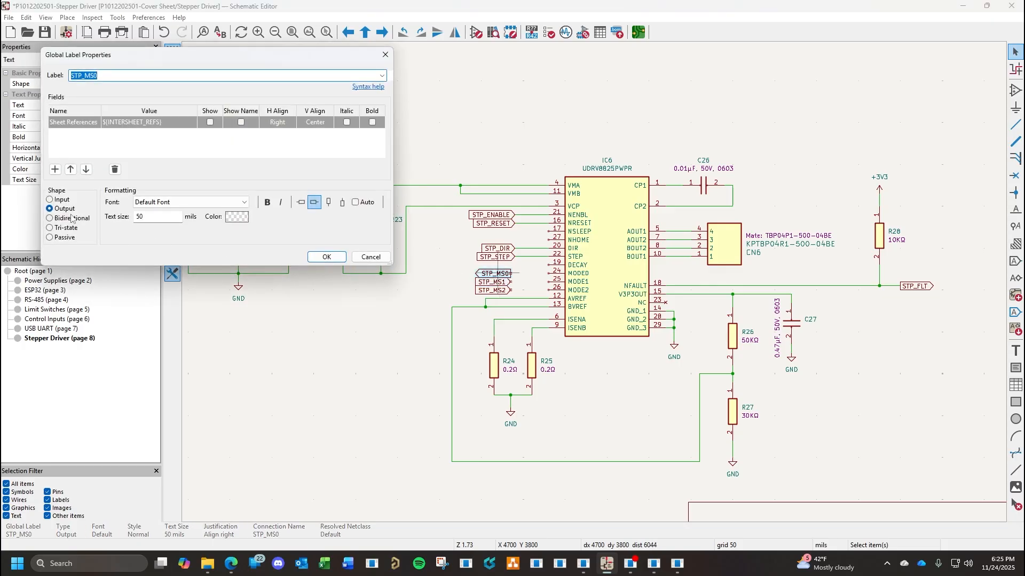
click(62, 199)
click(322, 254)
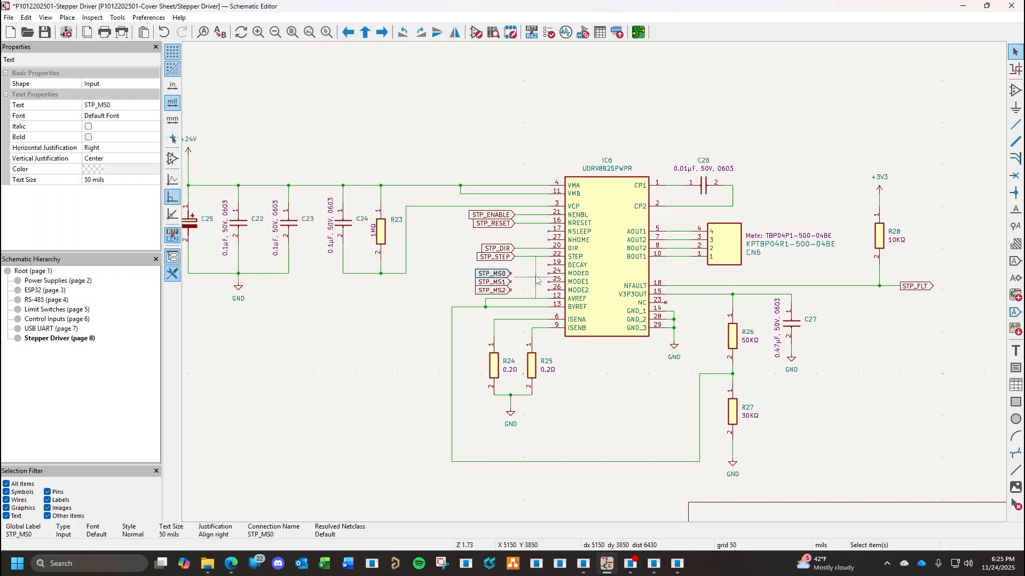
Wire the STP_MS0, STP_MS1 and STP_MS2 labels to IC6's MODE0, MODE1 and MODE2 pins.
key(Escape)
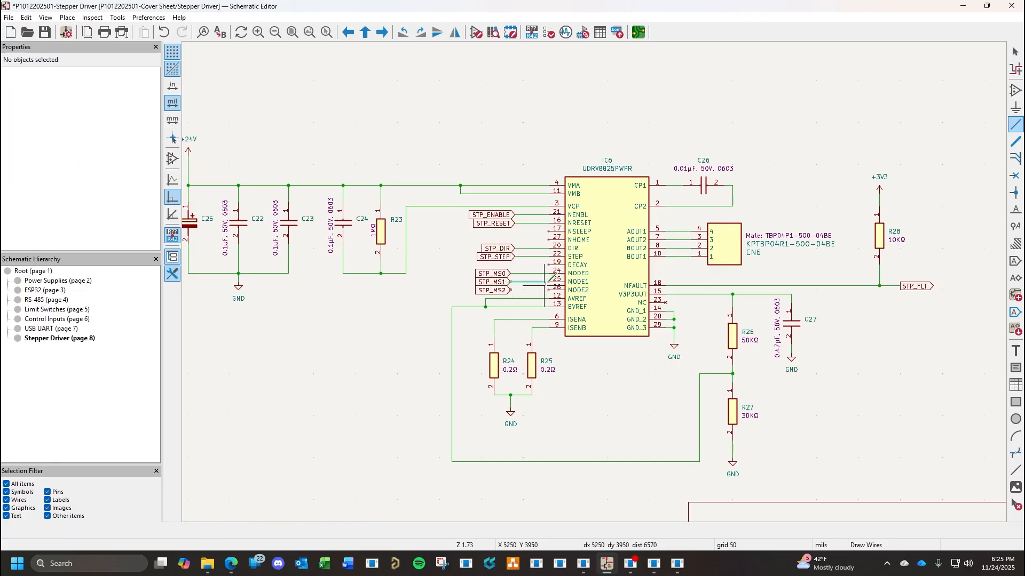
key(w)
key(Escape)
key(Escape)
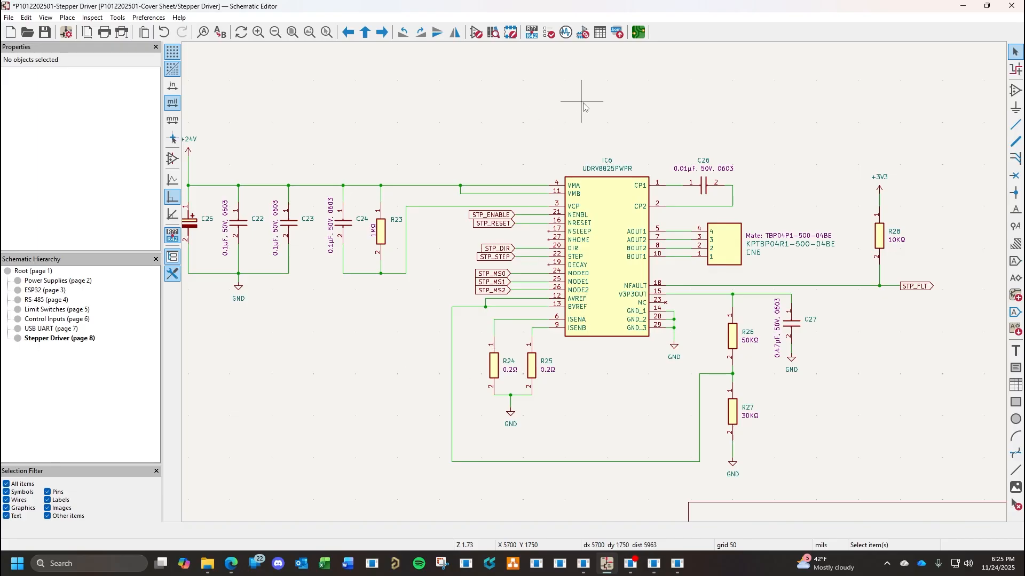
Place a no-connect flag on IC6's DECAY pin.
click(1016, 175)
click(549, 265)
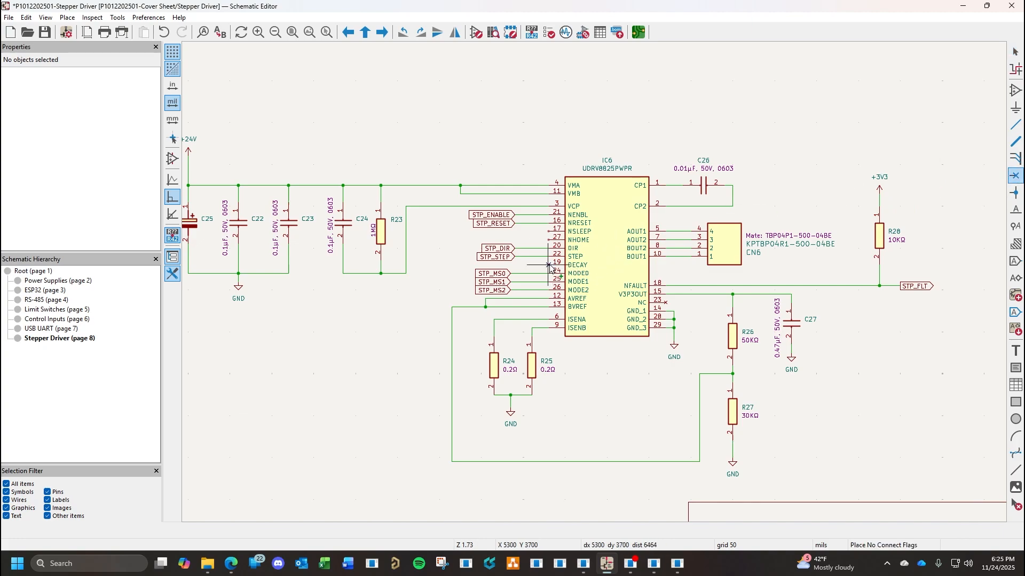
key(Escape)
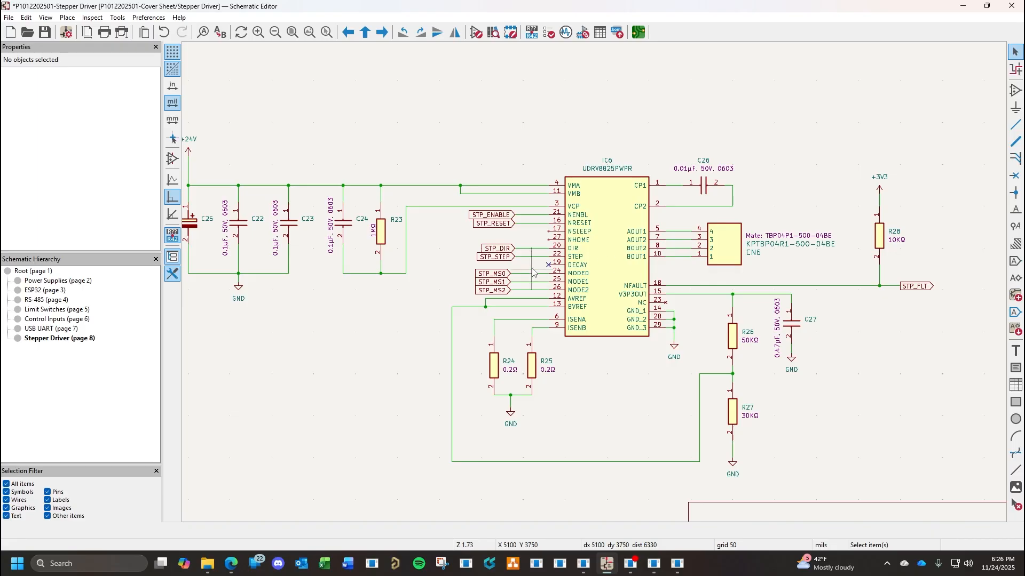
Move the STP_ENABLE and STP_RESET global labels farther from IC6, and place net labels STP_ENABLE and STP_RESET on their wires.
click(496, 226)
drag(496, 226, 479, 219)
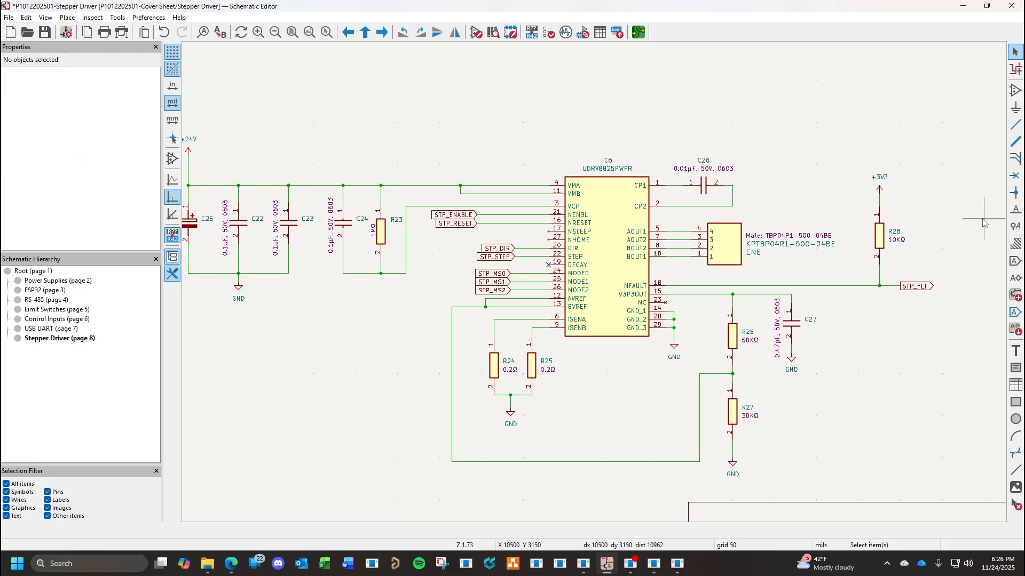
click(1017, 213)
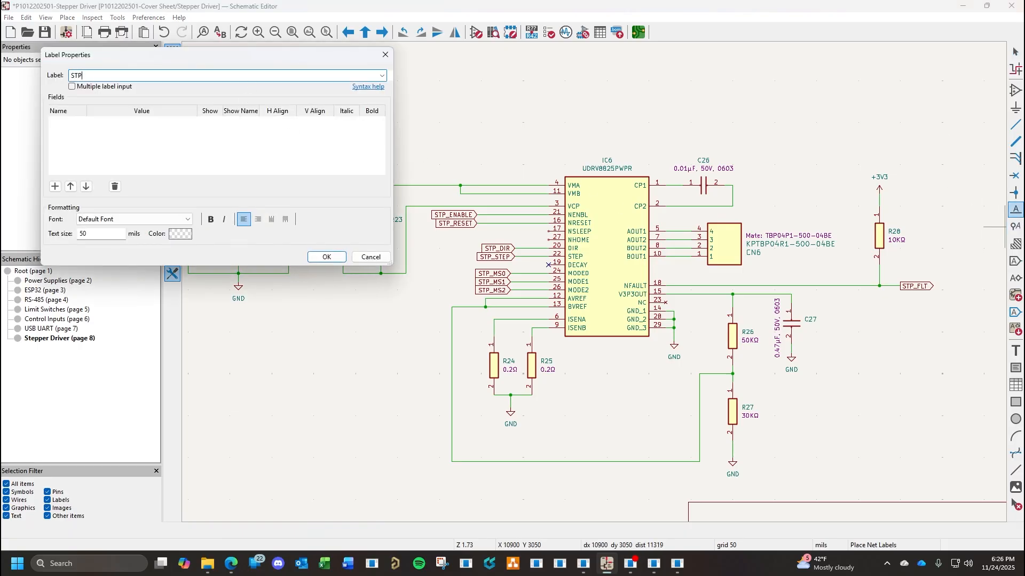
text(STP_ENABLE)
key(Return)
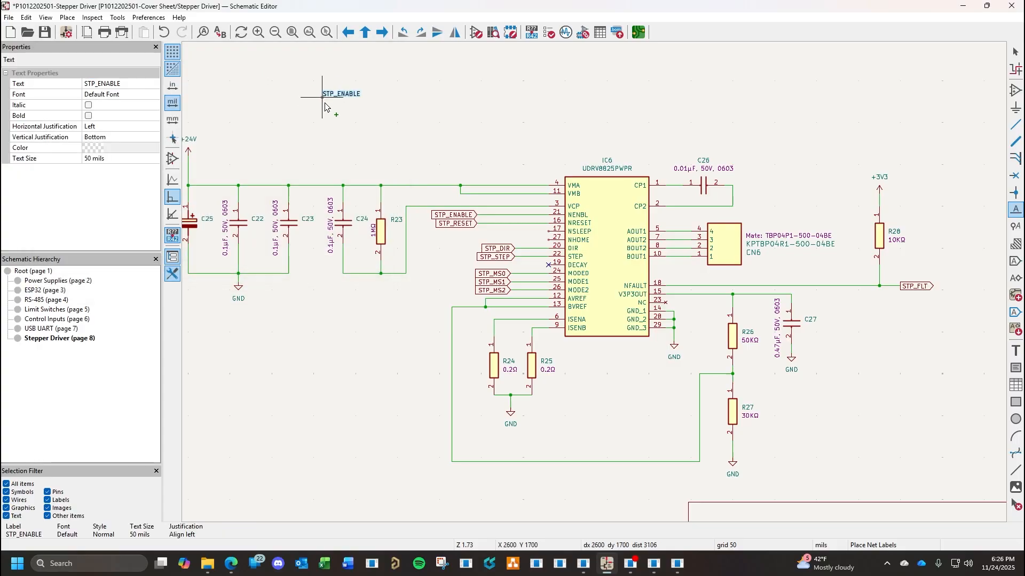
click(481, 215)
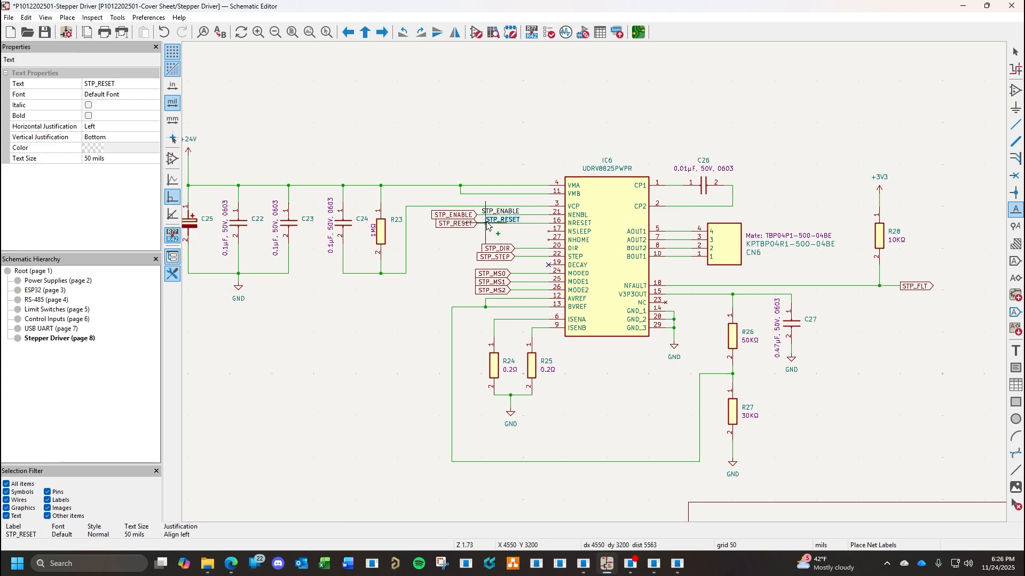
click(483, 222)
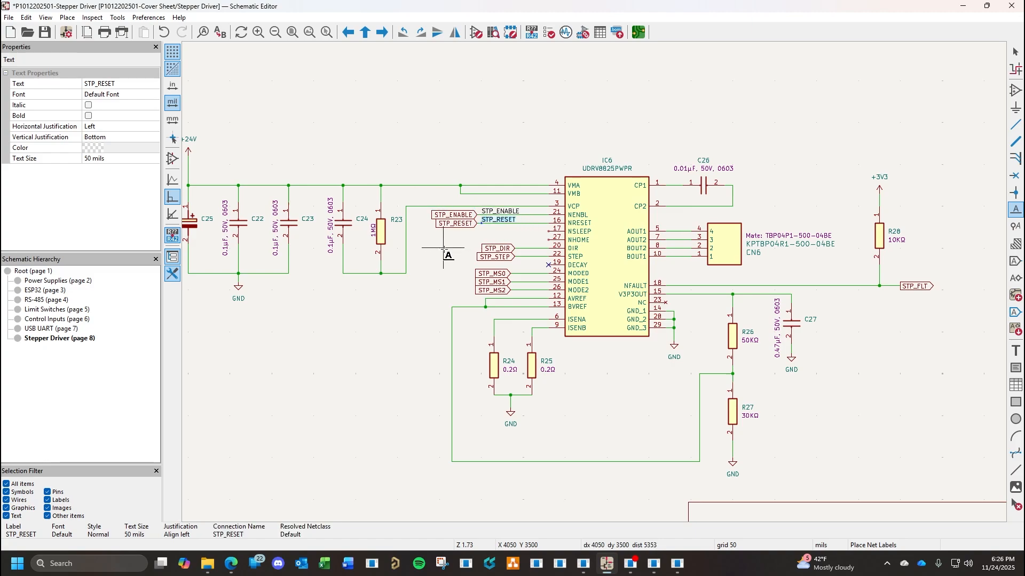
key(Escape)
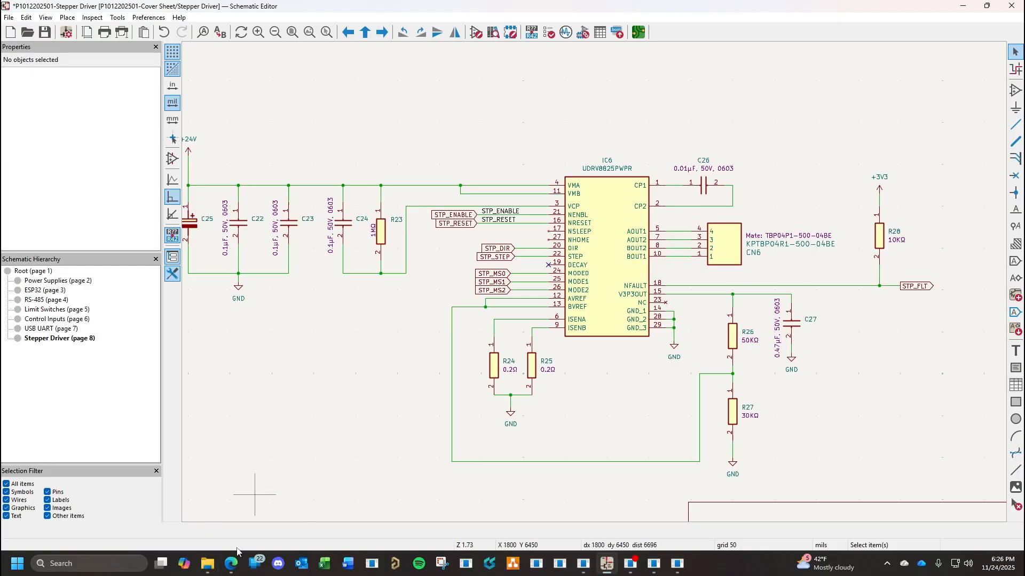
Look up the DRV8825 datasheet's Pin Functions table for the control, nSLEEP and nHOME pins, and return to the KiCad schematic.
click(234, 567)
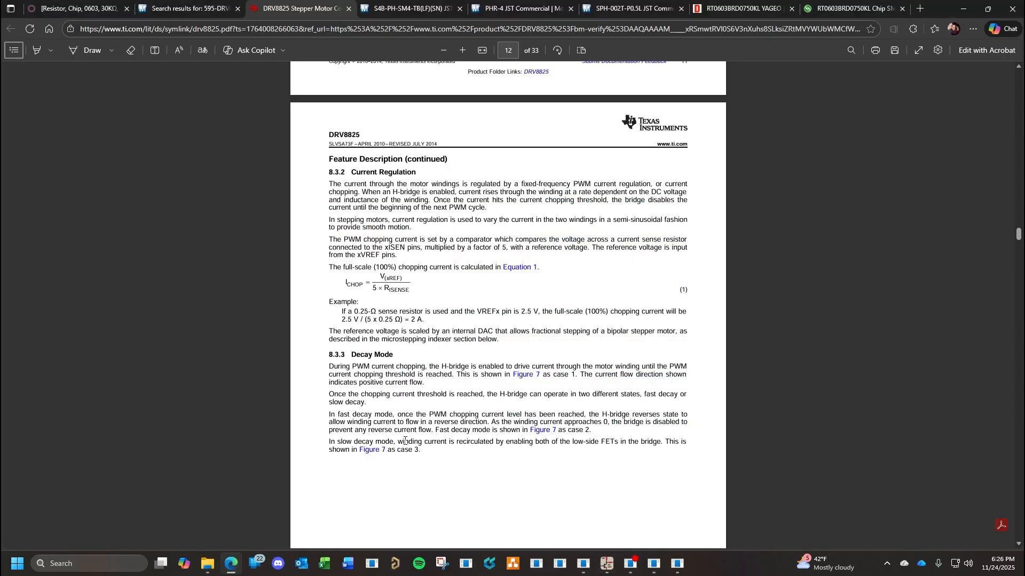
scroll(528, 336, up, 20)
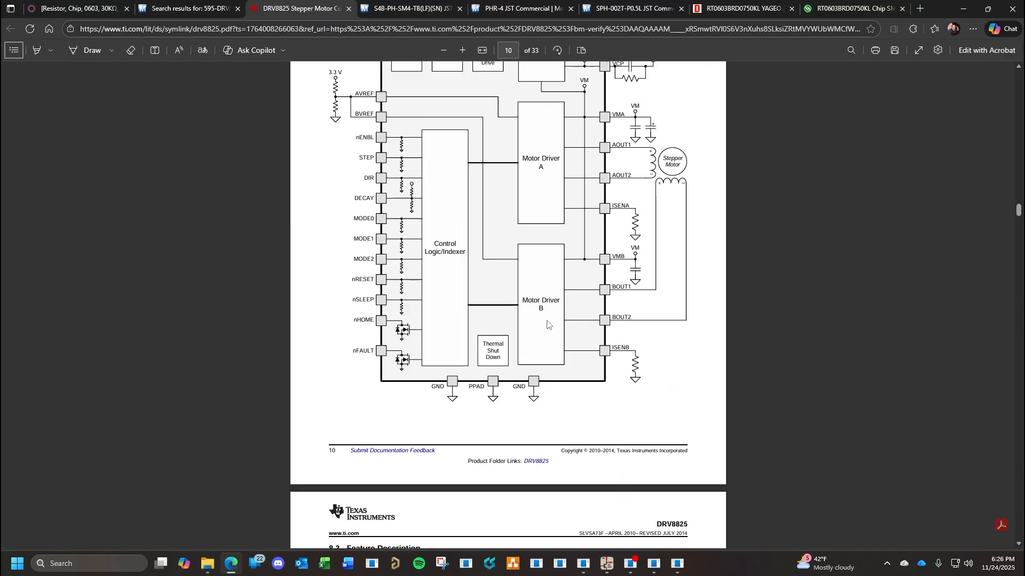
scroll(582, 326, up, 15)
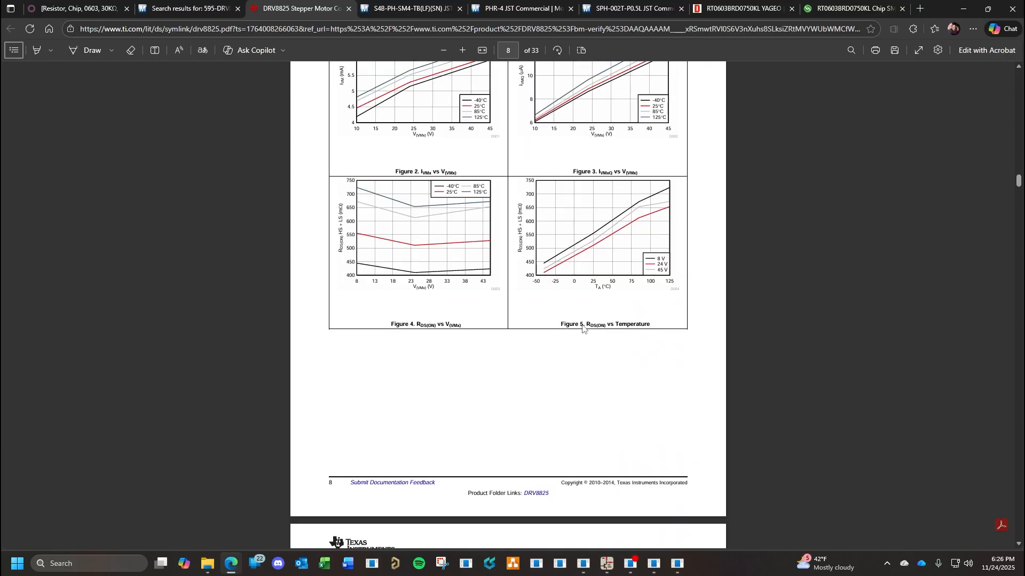
scroll(583, 327, down, 5)
scroll(590, 339, up, 20)
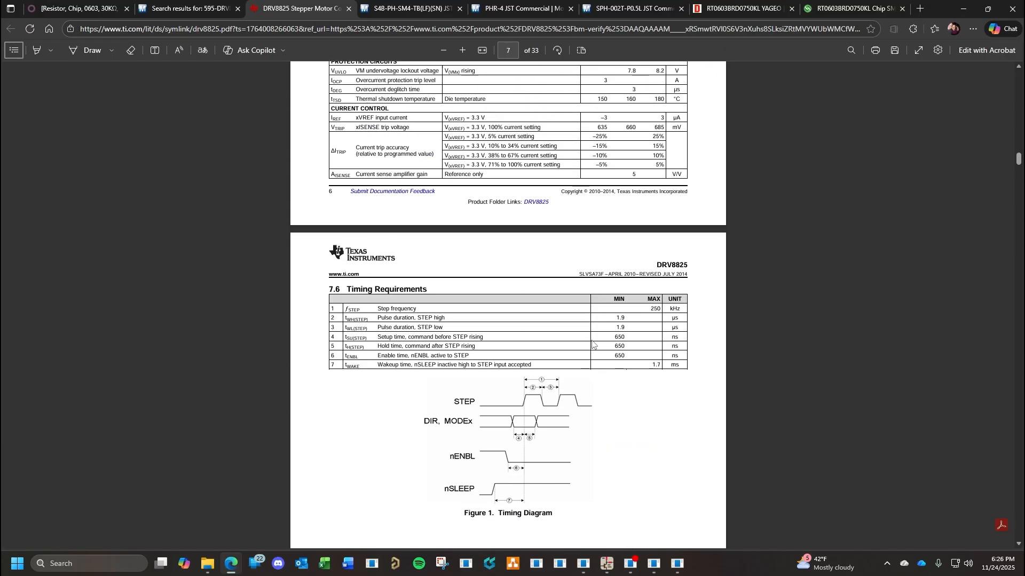
scroll(592, 345, up, 15)
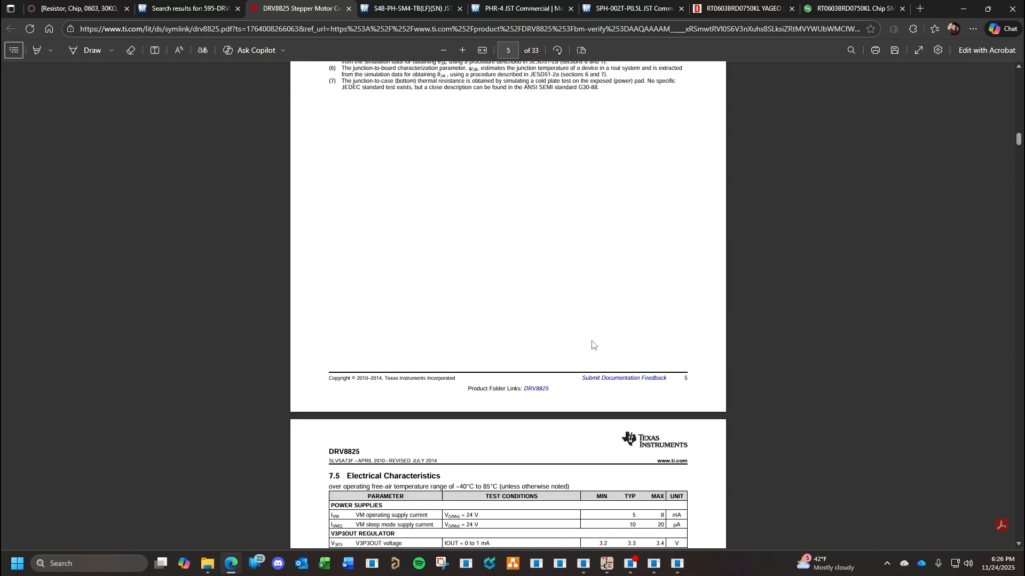
scroll(592, 346, up, 2)
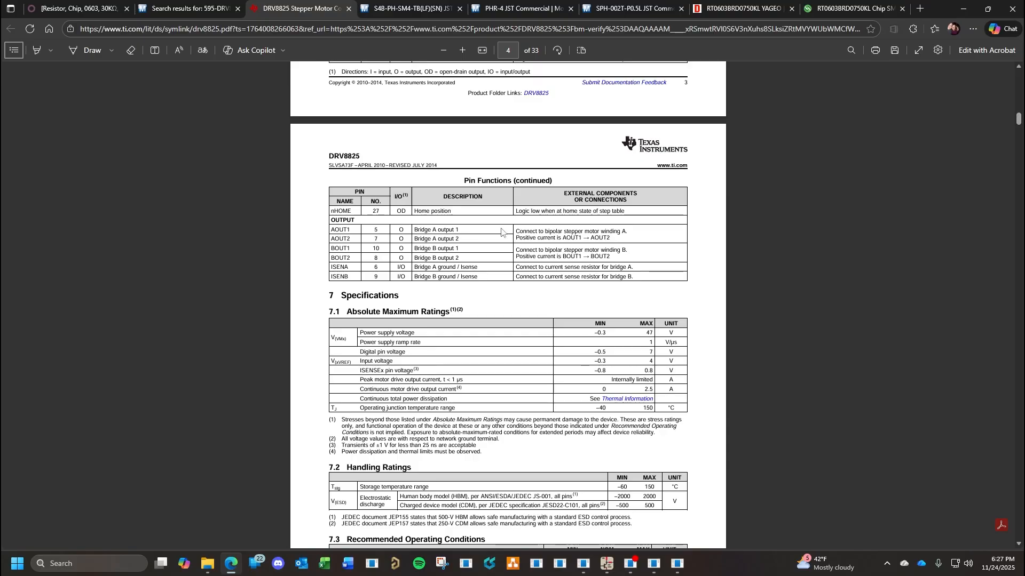
scroll(583, 273, up, 4)
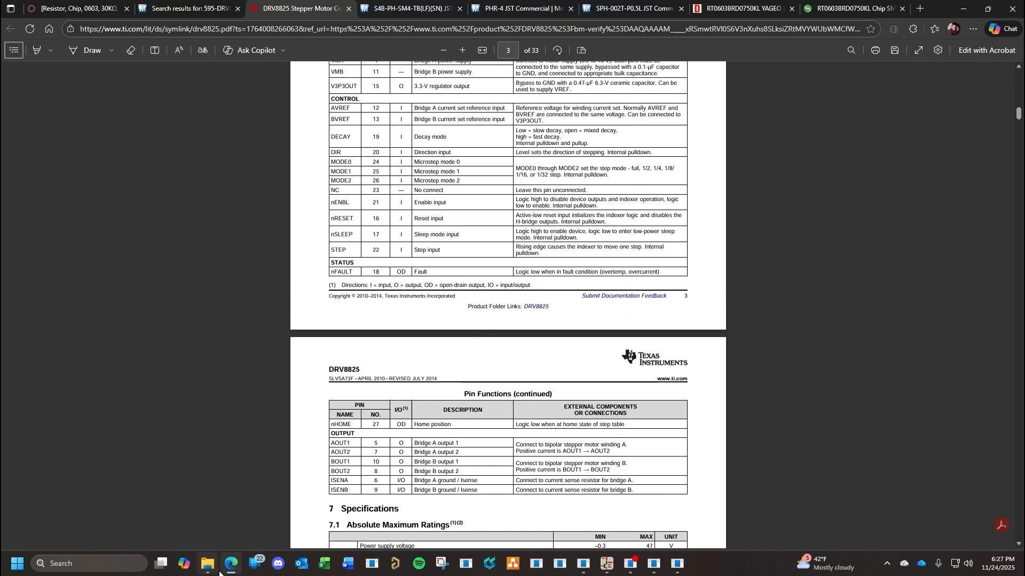
click(606, 564)
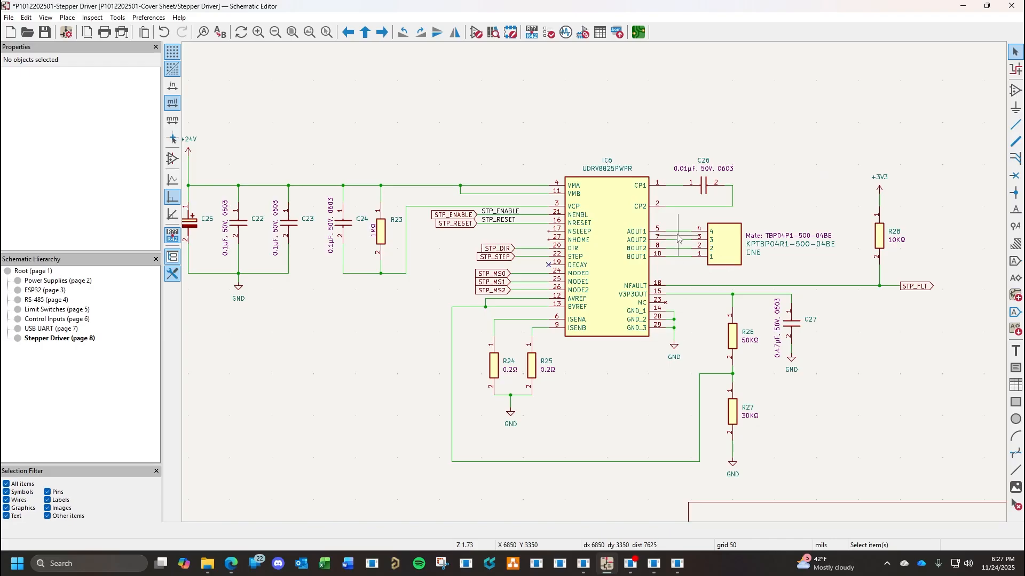
Place a no-connect flag on IC6's NHOME pin.
click(1019, 179)
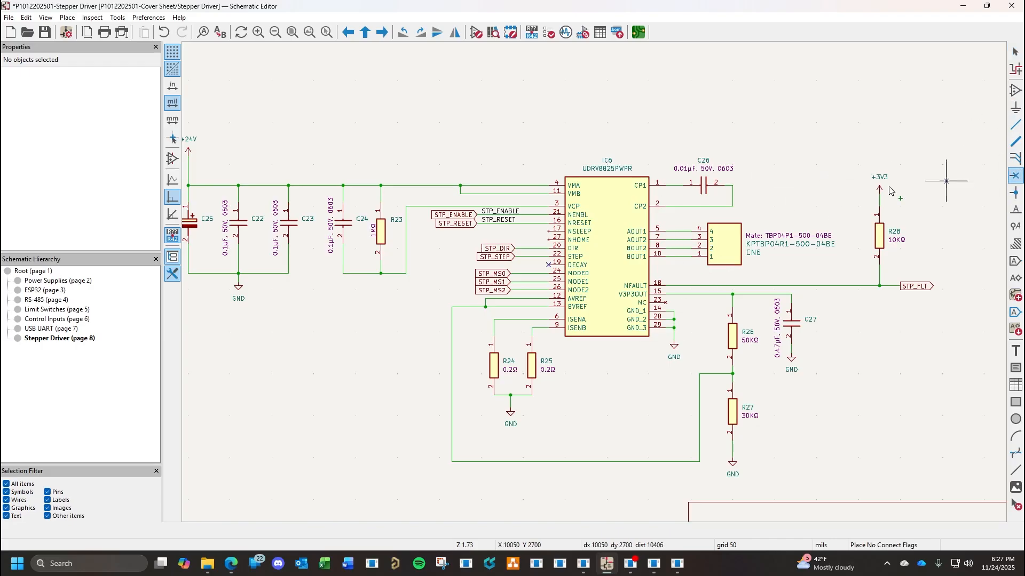
click(548, 241)
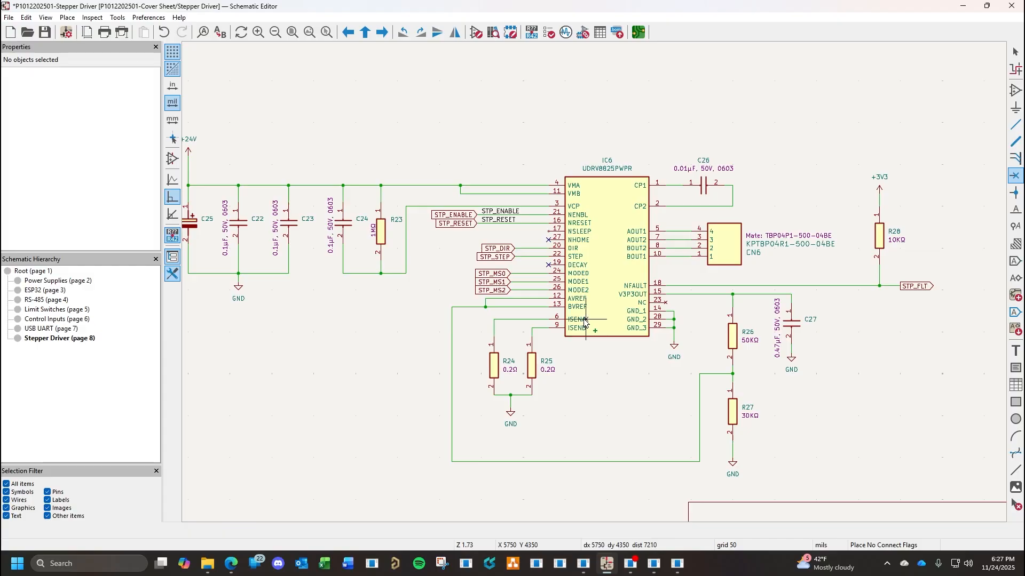
key(Escape)
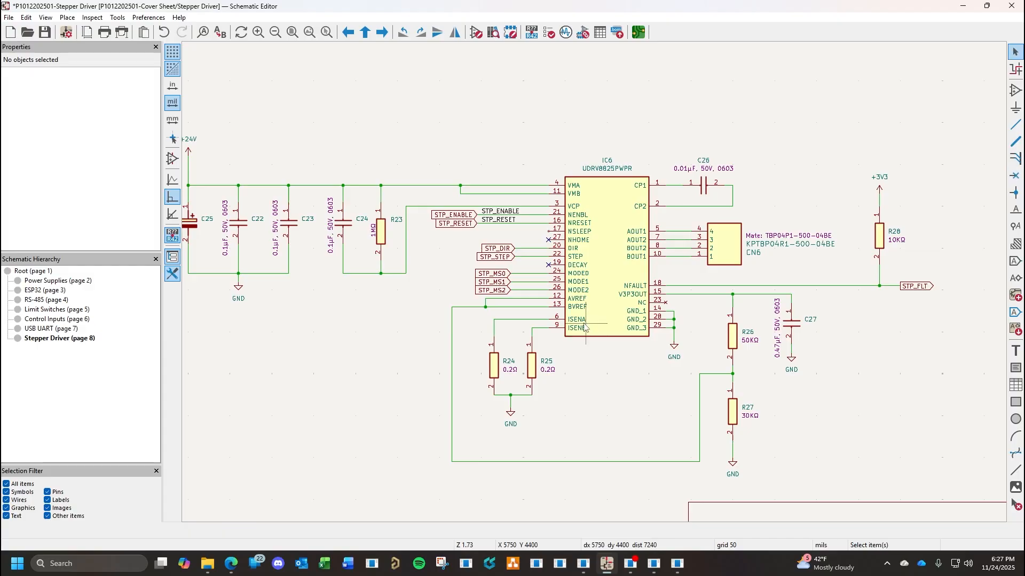
Review the control pins, including nSLEEP, in the DRV8825 datasheet's Pin Functions table, and return to the KiCad schematic.
click(233, 566)
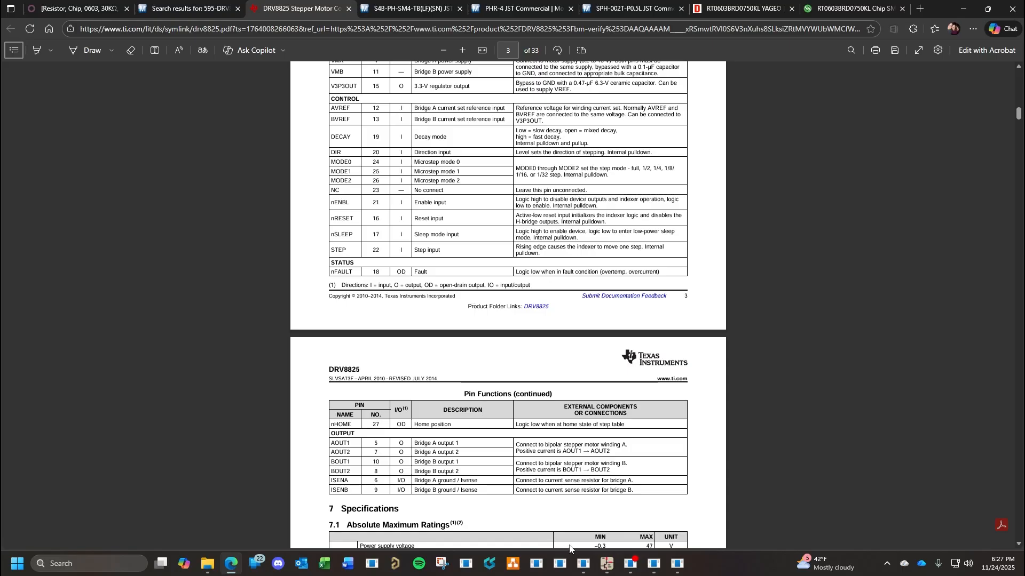
mouse_move(606, 567)
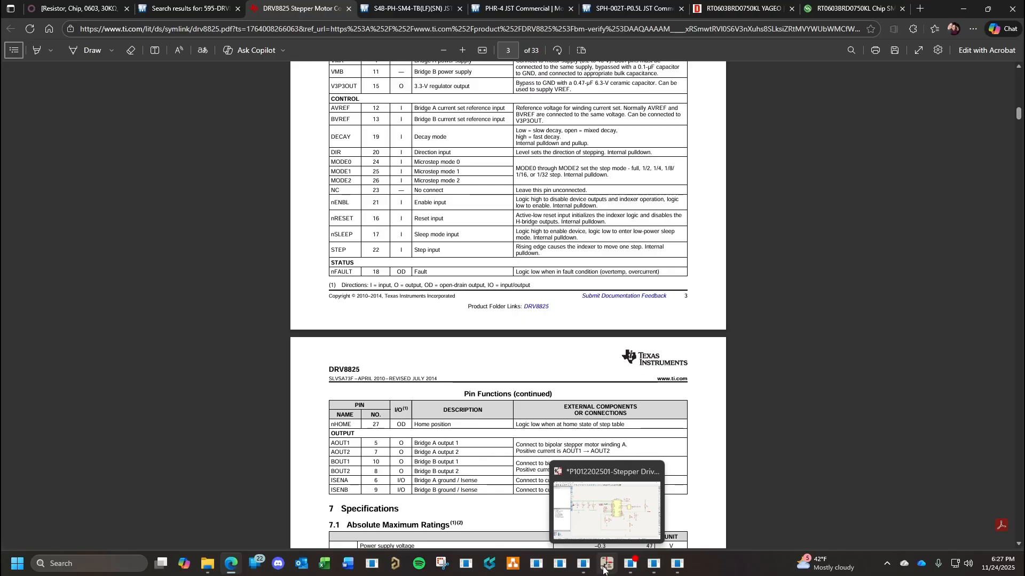
click(606, 566)
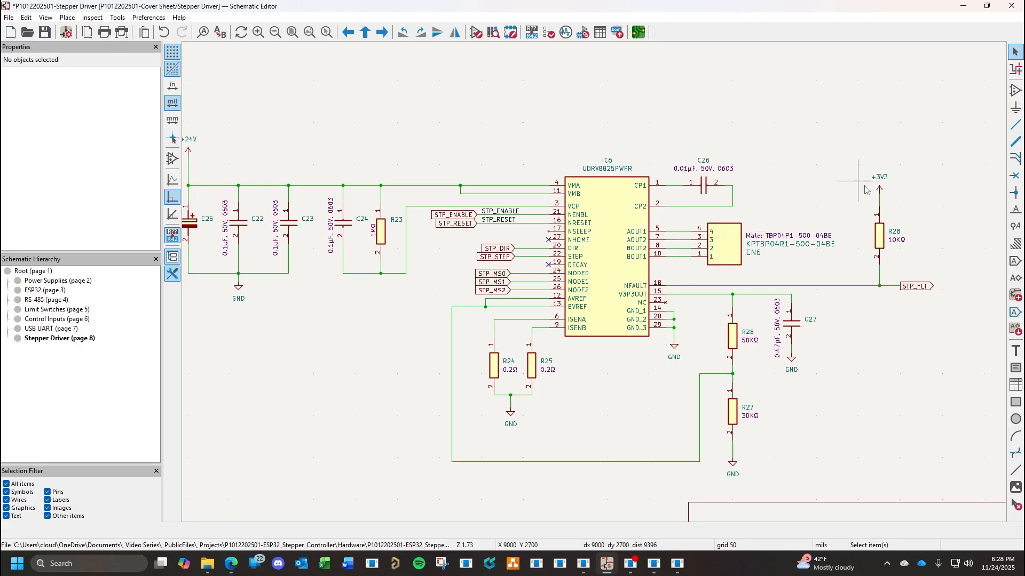
Duplicate R28's +3V3 power symbol, rotate it to point away from IC6, and connect it to the NSLEEP pin.
click(887, 192)
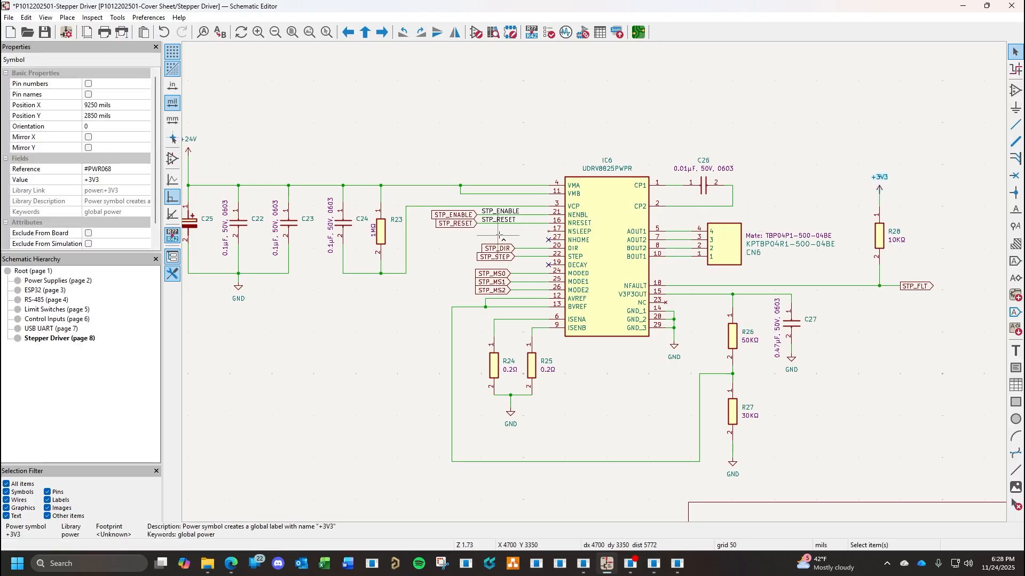
key(ctrl+d)
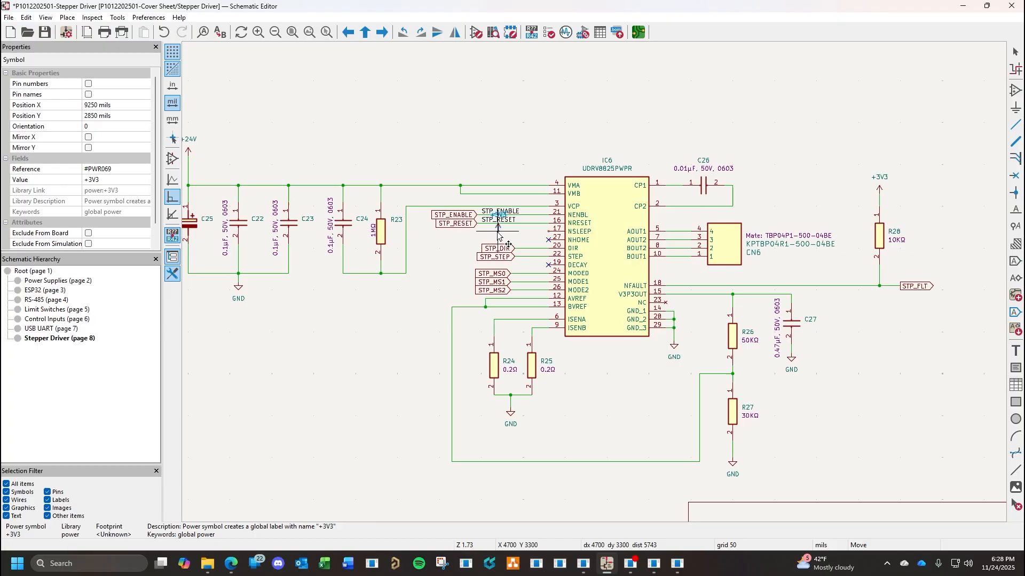
key(r)
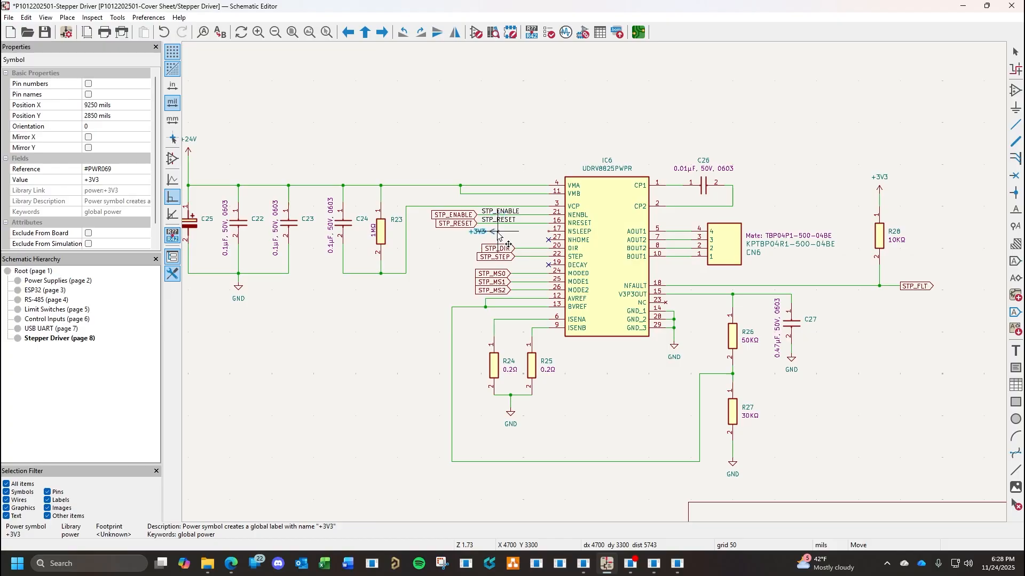
click(525, 233)
key(w)
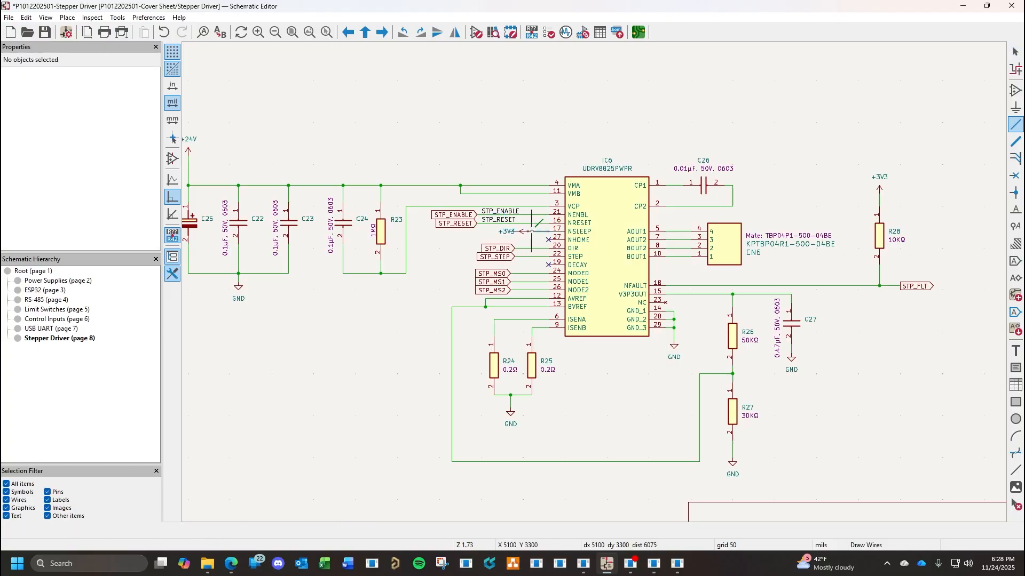
key(Escape)
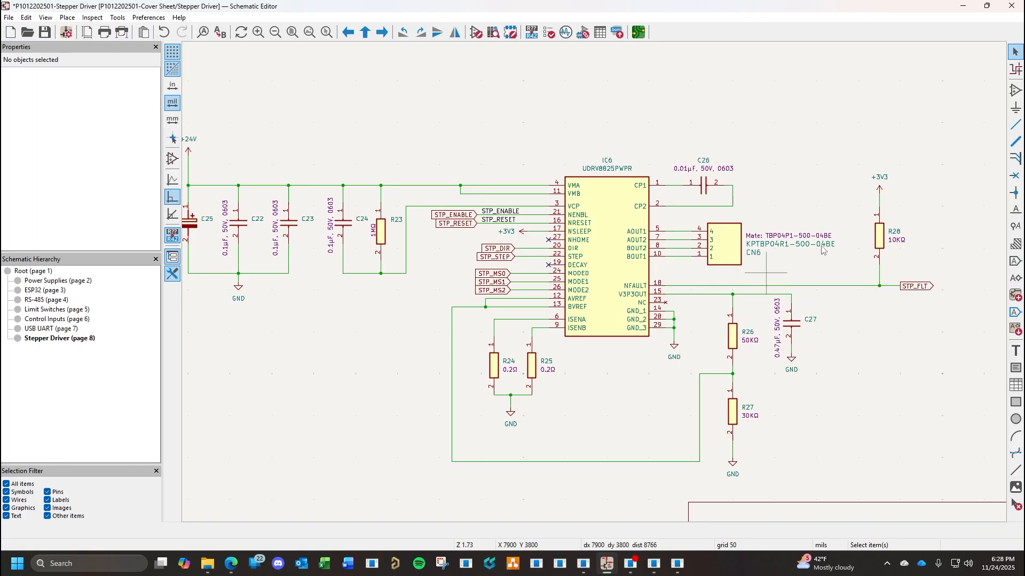
Place two vertical RC060310K2075AAA 10KΩ resistors side by side in the empty area below capacitors C22 to C24.
click(1013, 91)
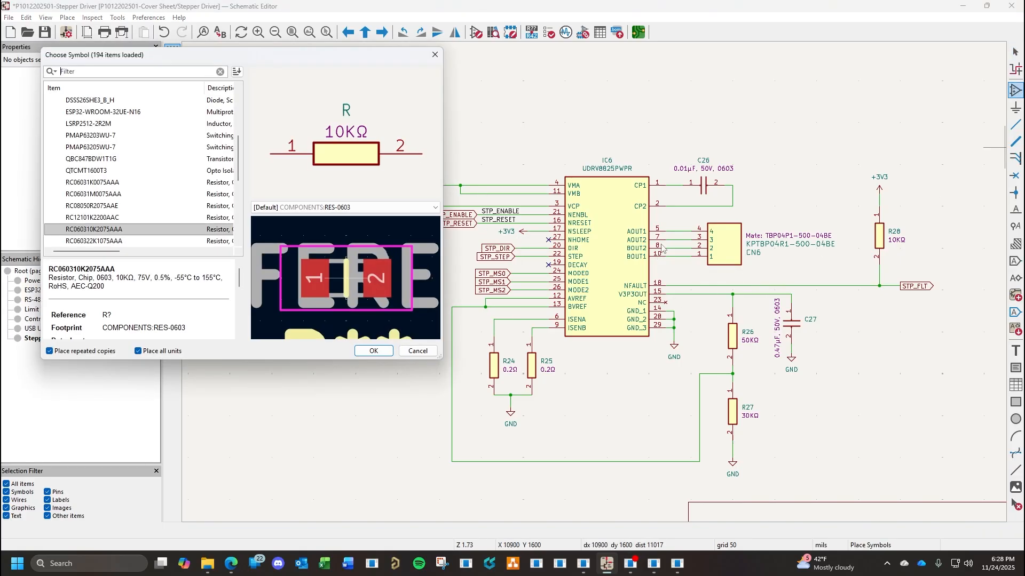
double_click(110, 233)
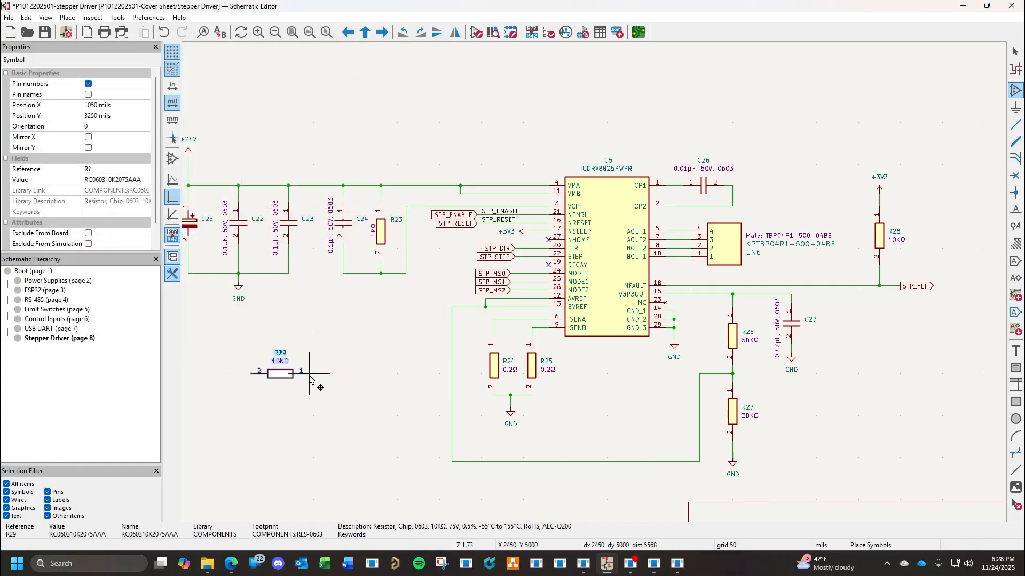
key(r)
click(247, 350)
click(323, 349)
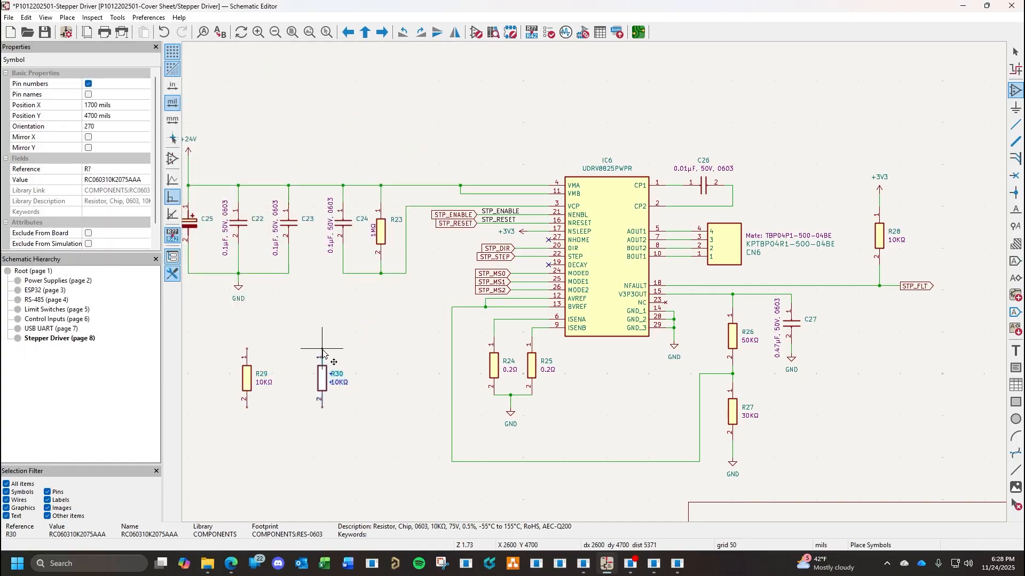
key(Escape)
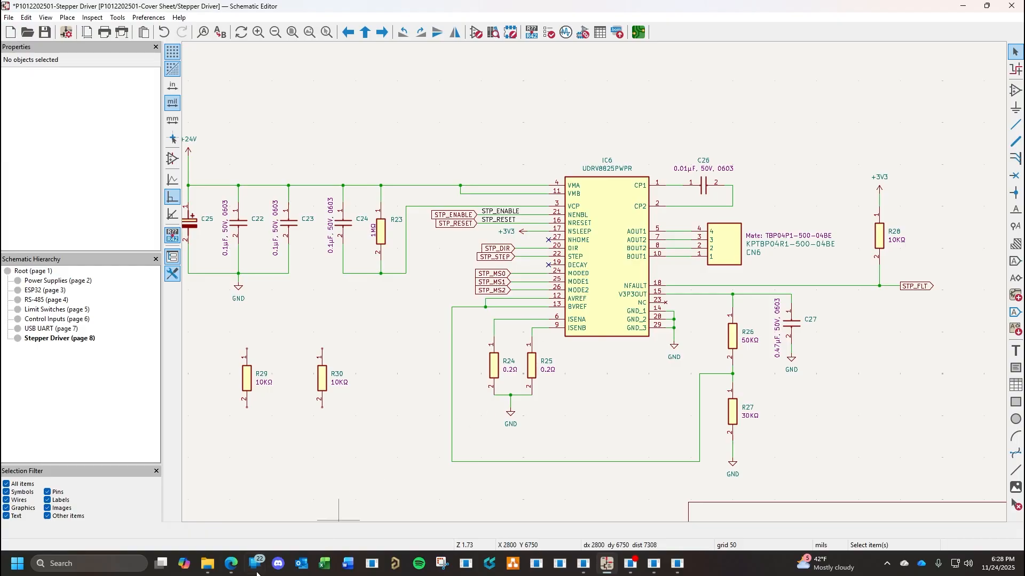
Recheck the control pins in the DRV8825 datasheet, and turn resistors R29 and R30 horizontal with R30 directly below R29.
click(225, 572)
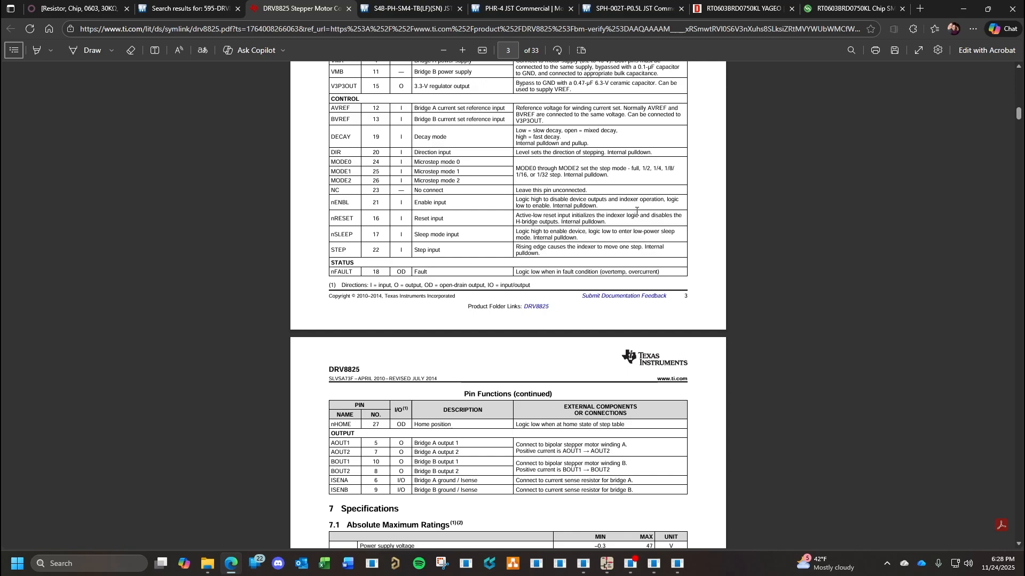
click(606, 572)
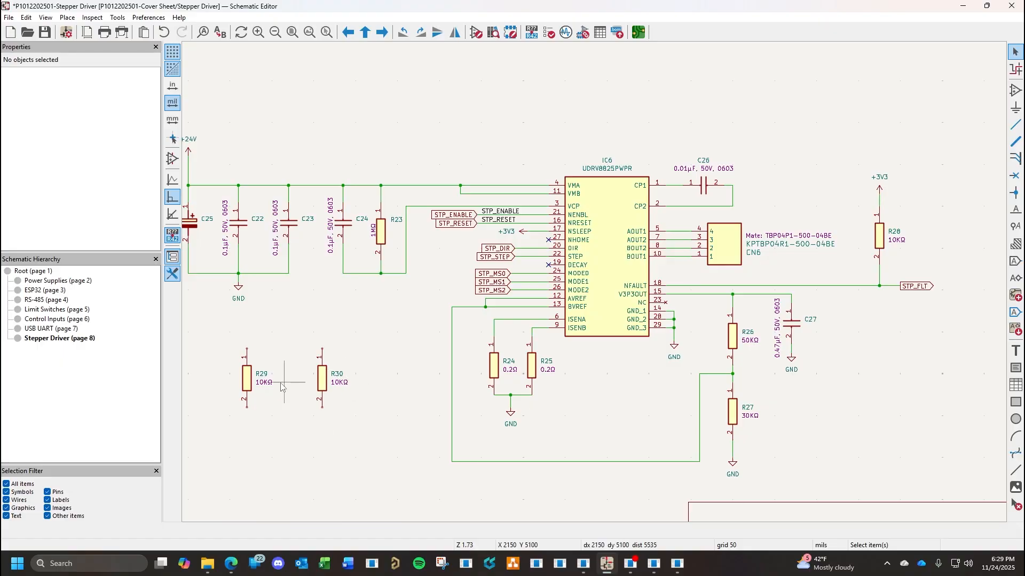
click(251, 382)
key(r)
drag(249, 382, 271, 336)
click(322, 383)
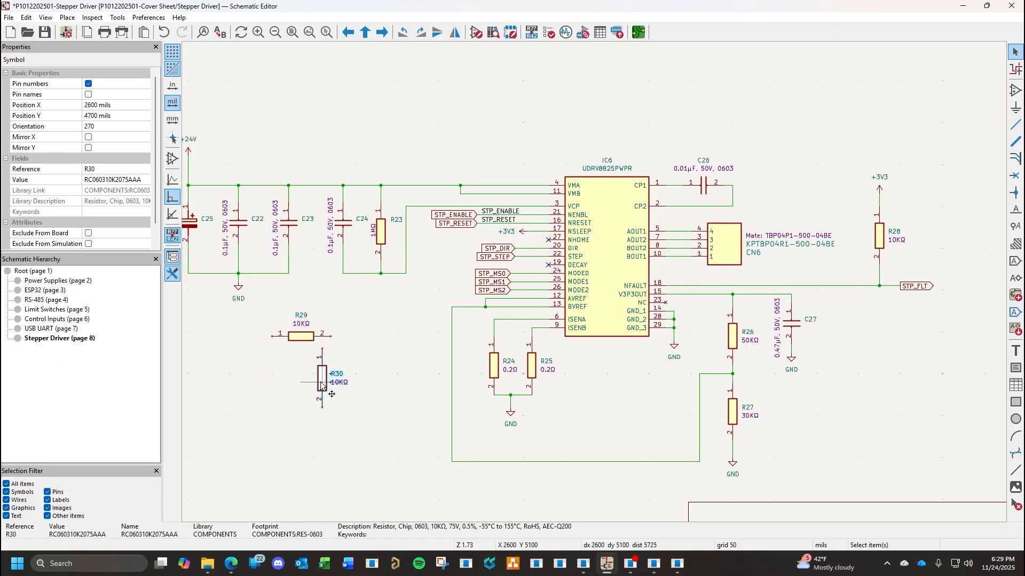
double_click(321, 384)
key(Escape)
drag(324, 384, 270, 383)
key(r)
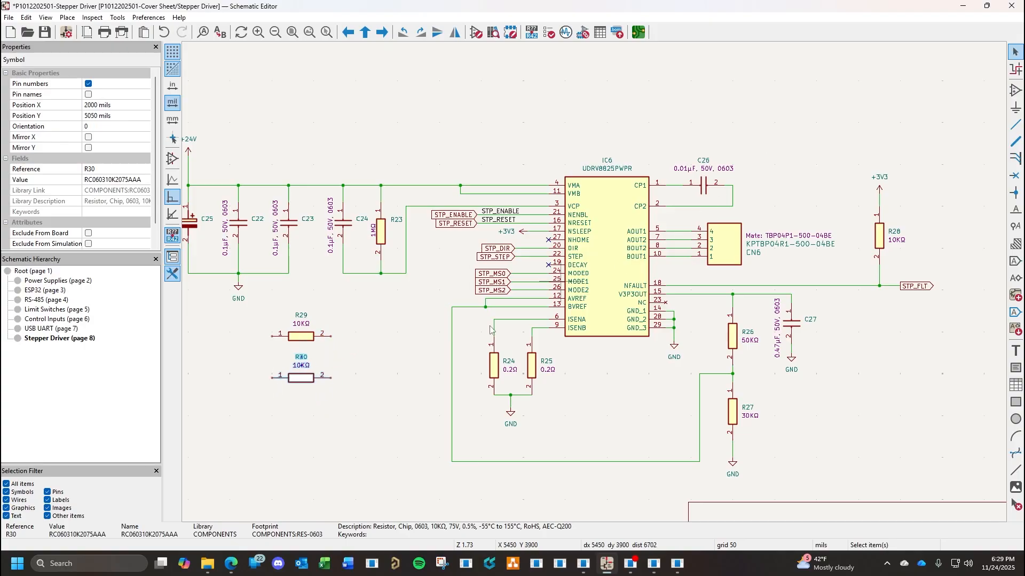
Paste a copy of the +3V3 power symbol into the empty area below C25, lower than resistors R29 and R30.
click(378, 390)
key(ctrl+v)
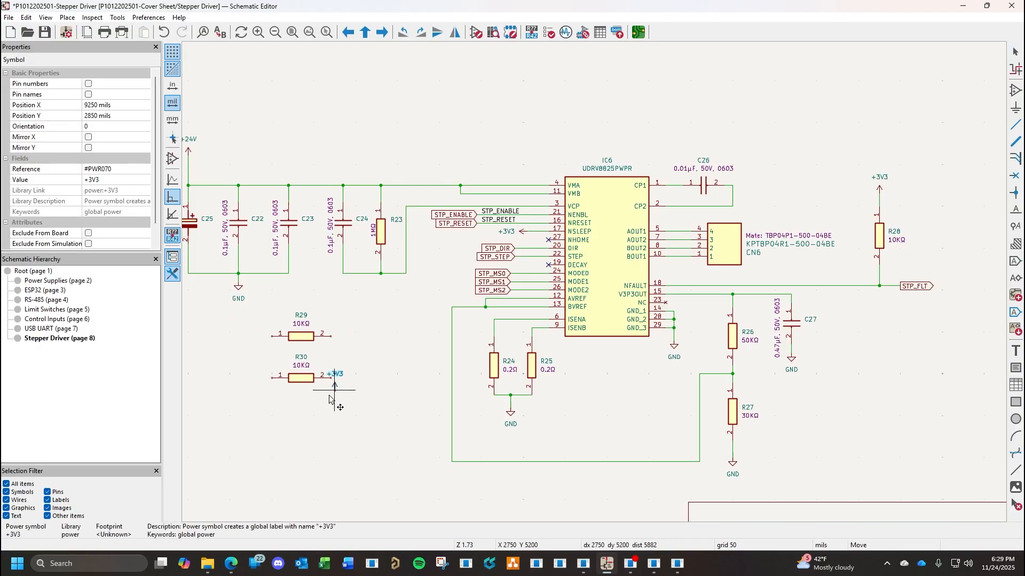
middle_drag(257, 425, 511, 341)
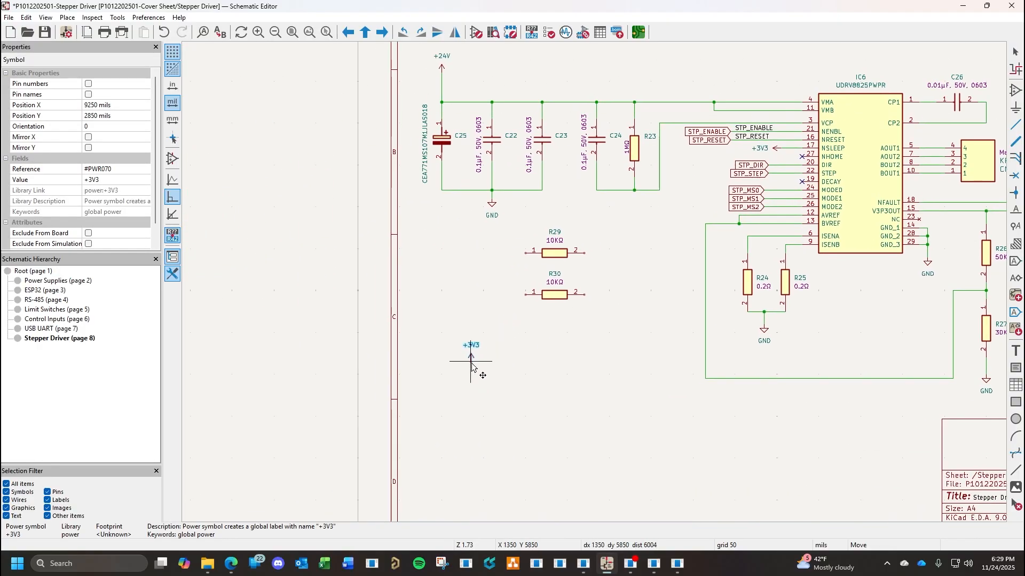
click(471, 361)
Move resistors R29 and R30 down beside the new +3V3 symbol, keeping R30 directly below R29.
double_click(556, 255)
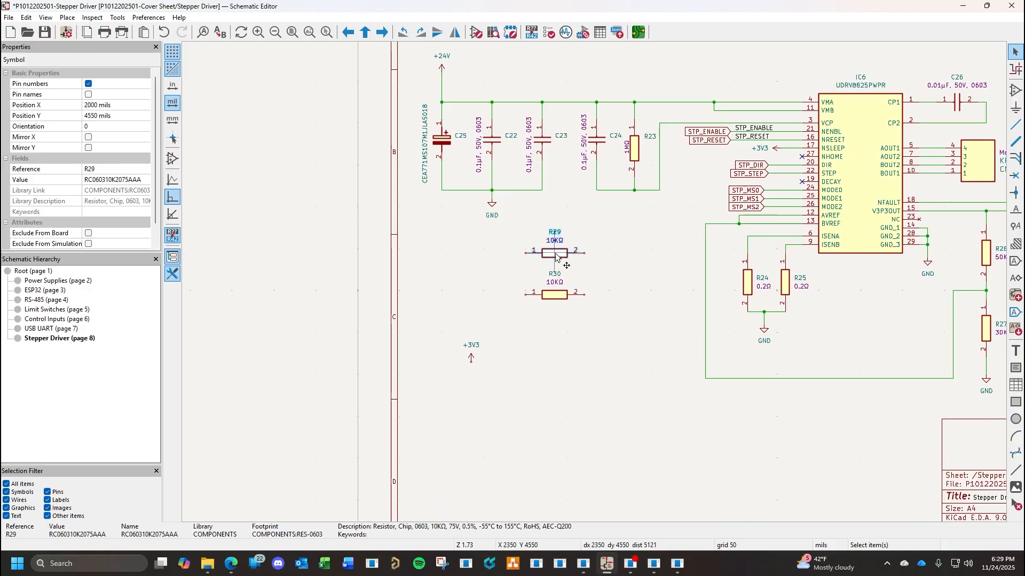
key(Escape)
drag(558, 255, 552, 386)
double_click(556, 294)
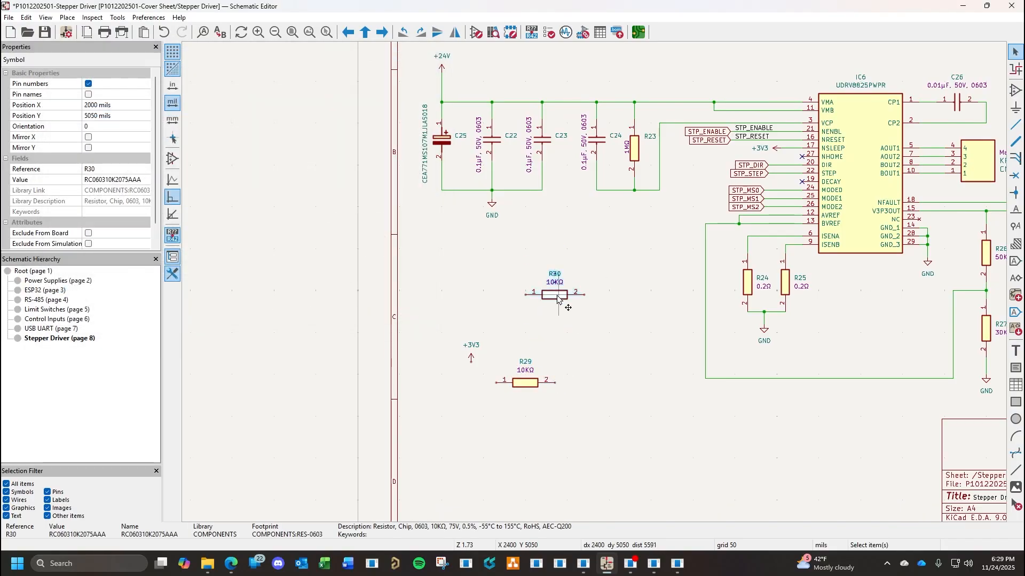
key(Escape)
drag(579, 294, 555, 425)
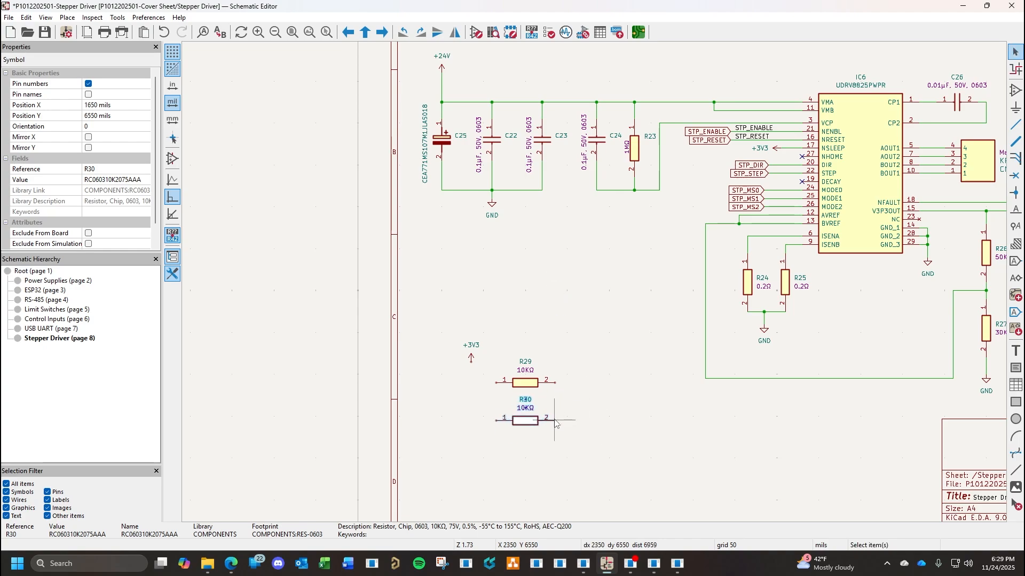
Wire pin 1 of both R29 and R30 to the new +3V3 power symbol.
click(635, 394)
key(w)
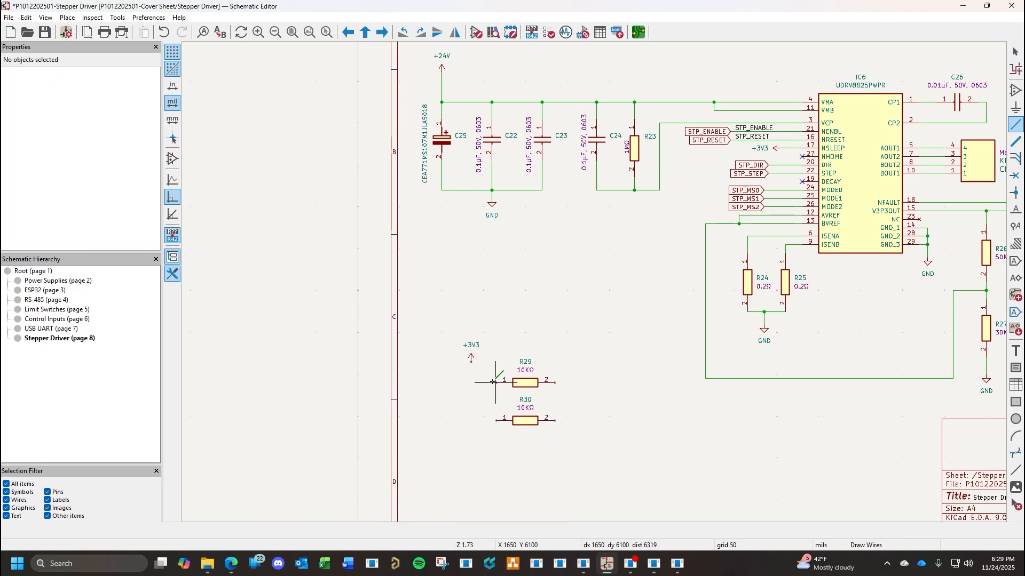
click(472, 357)
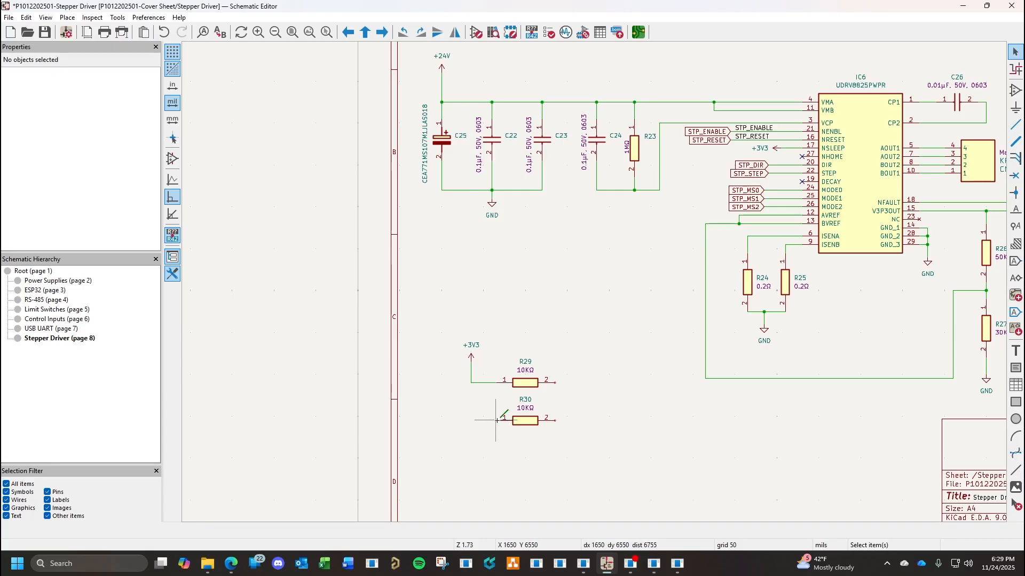
key(w)
click(471, 383)
key(Escape)
Draw equal-length horizontal wire stubs outward from pin 2 of R29 and pin 2 of R30.
key(w)
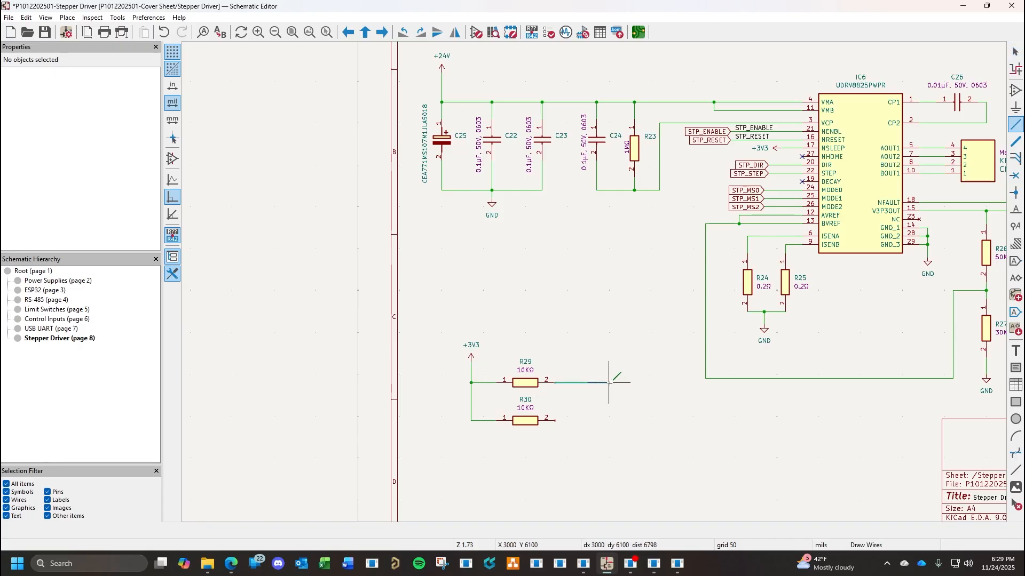
click(608, 383)
key(Escape)
key(w)
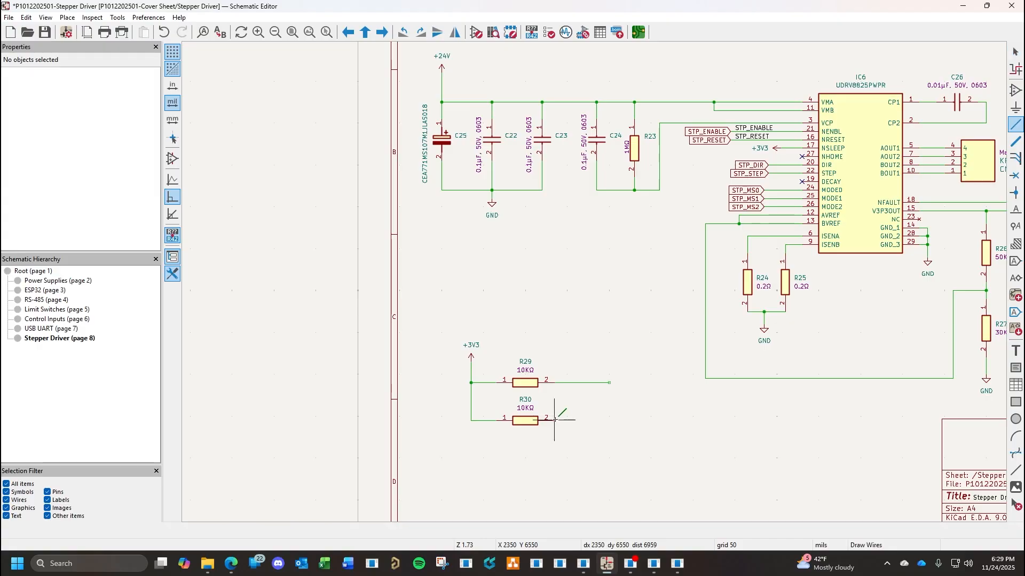
click(609, 420)
key(Escape)
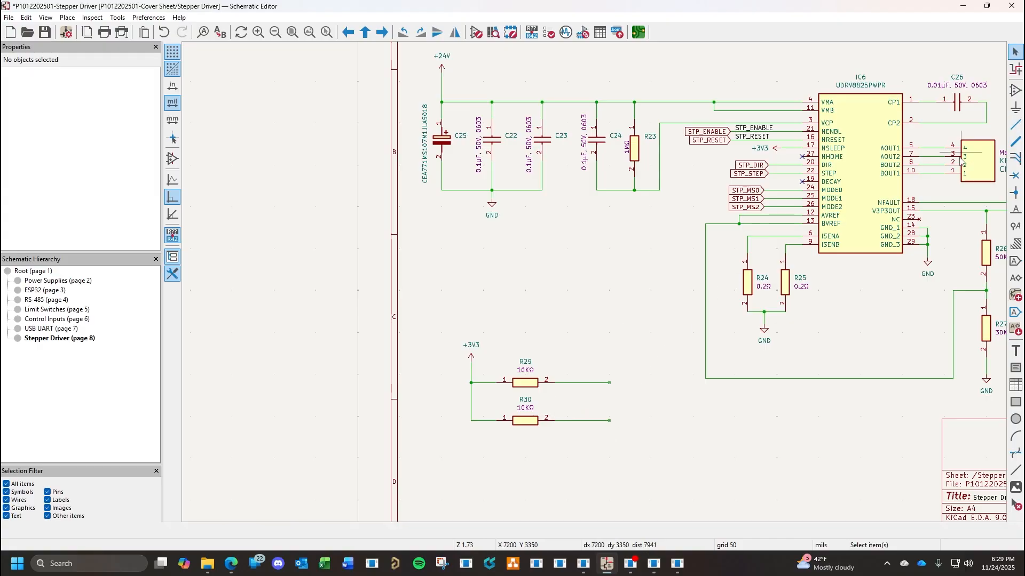
Place a net label STP_ENABLE on the wire from R29's pin 2.
click(1015, 210)
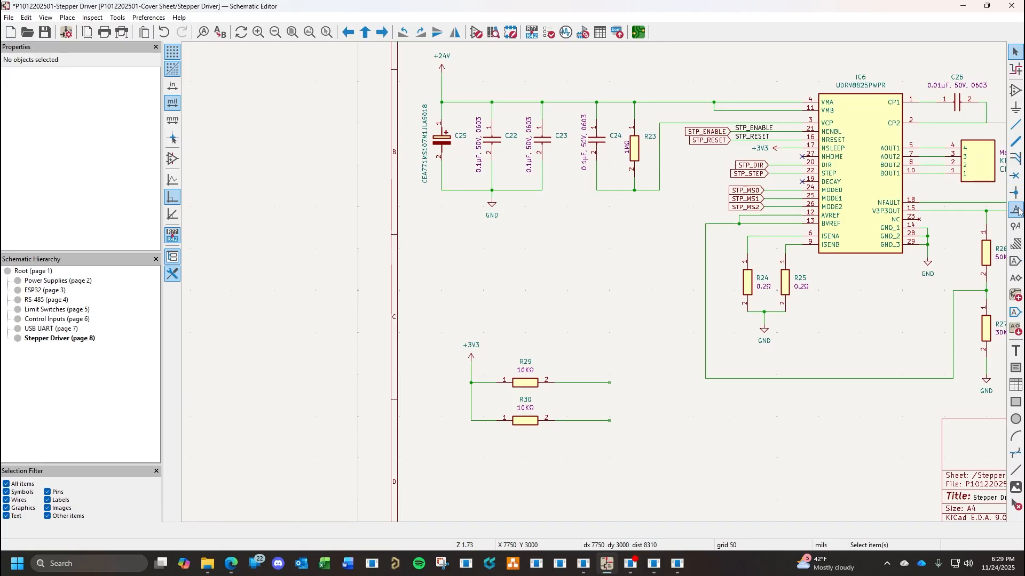
click(615, 303)
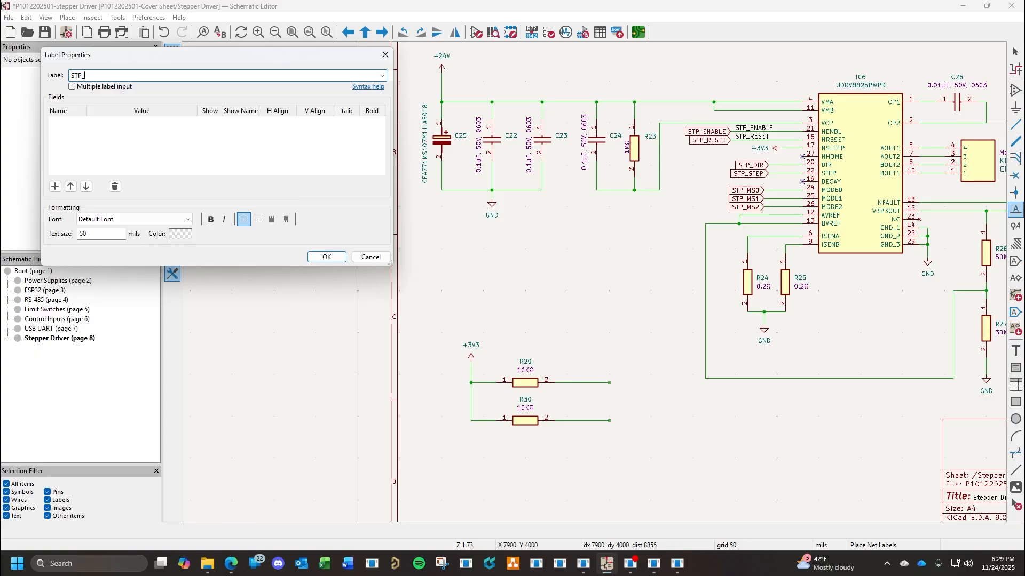
text(ENABLE)
key(Return)
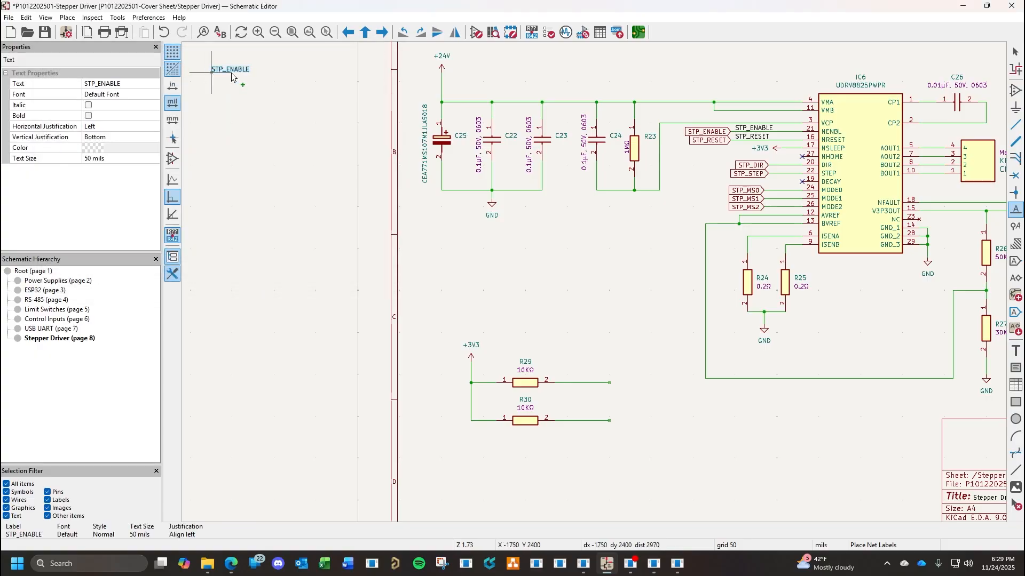
click(561, 385)
key(Escape)
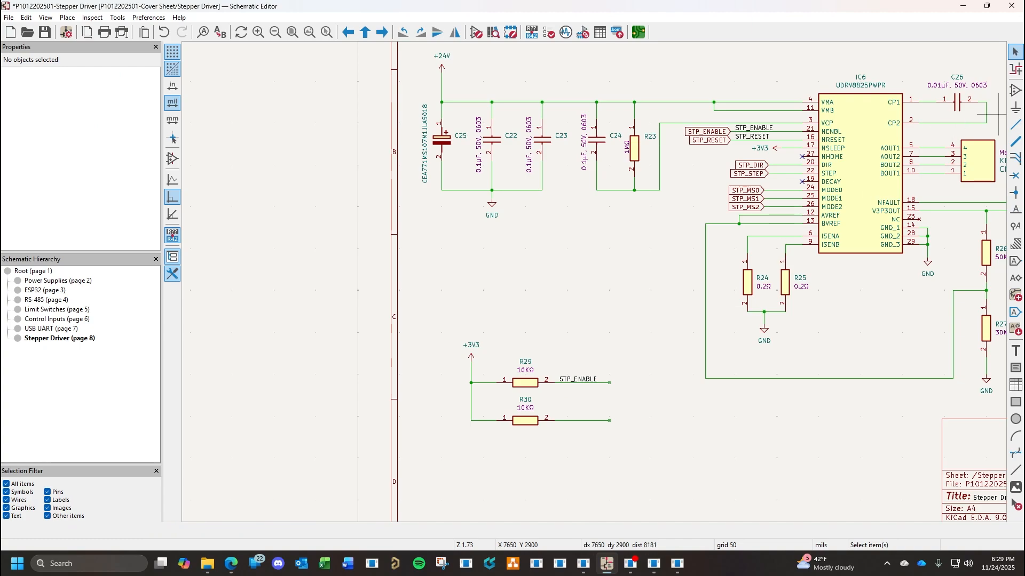
Place a net label STP_RESET on the wire from R30's pin 2.
click(1015, 209)
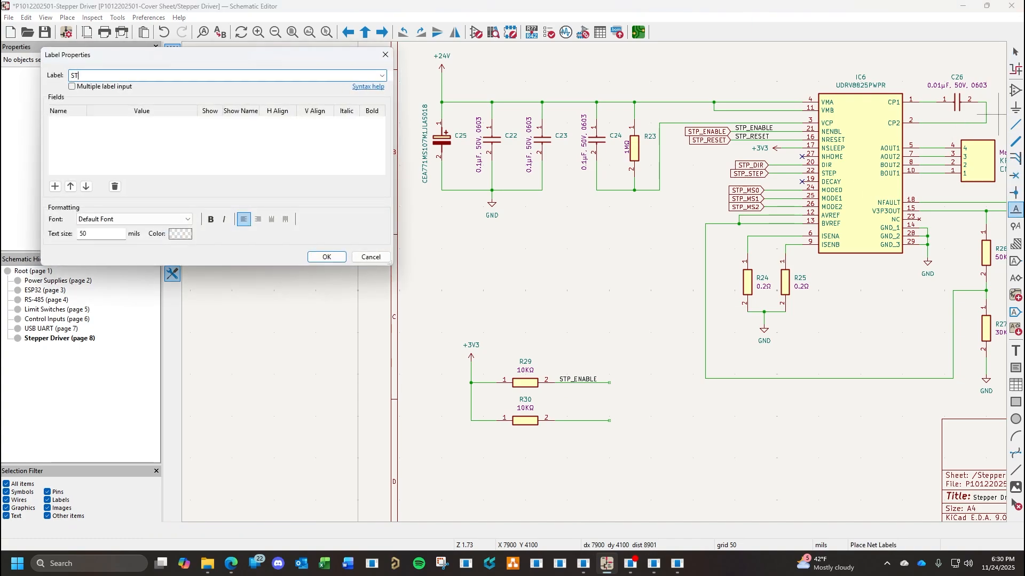
text(STP_RESET)
key(Return)
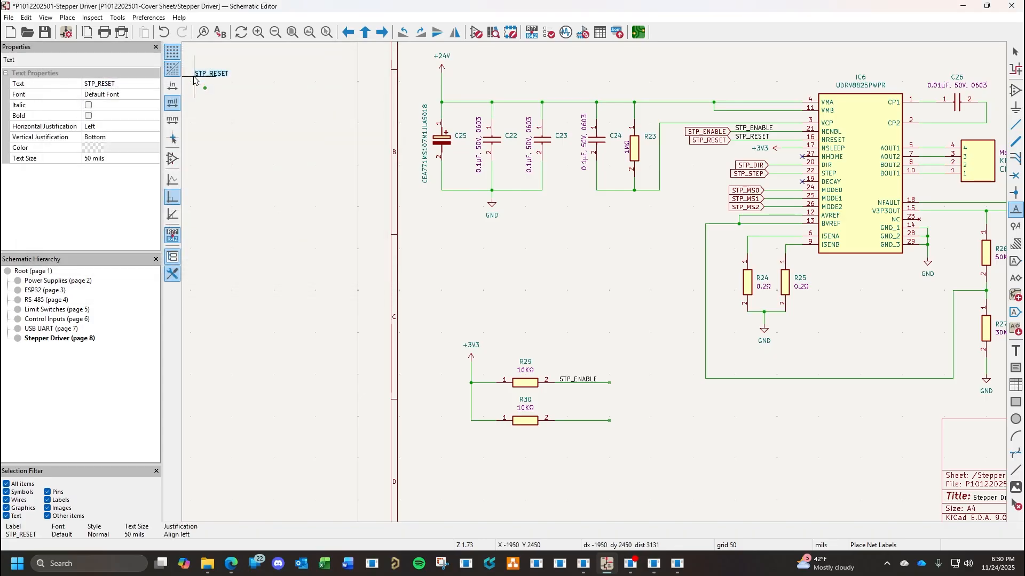
click(559, 421)
key(Escape)
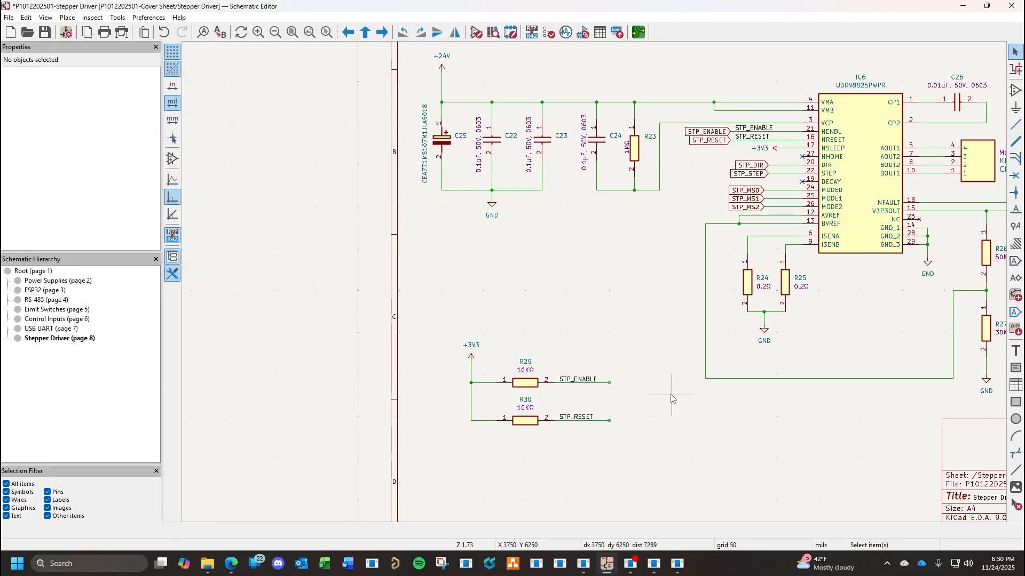
Move the complete R29/R30 pull-up circuit, including its +3V3 symbol, wires and labels, up beneath the input capacitors.
scroll(623, 390, down, 1)
scroll(622, 390, down, 1)
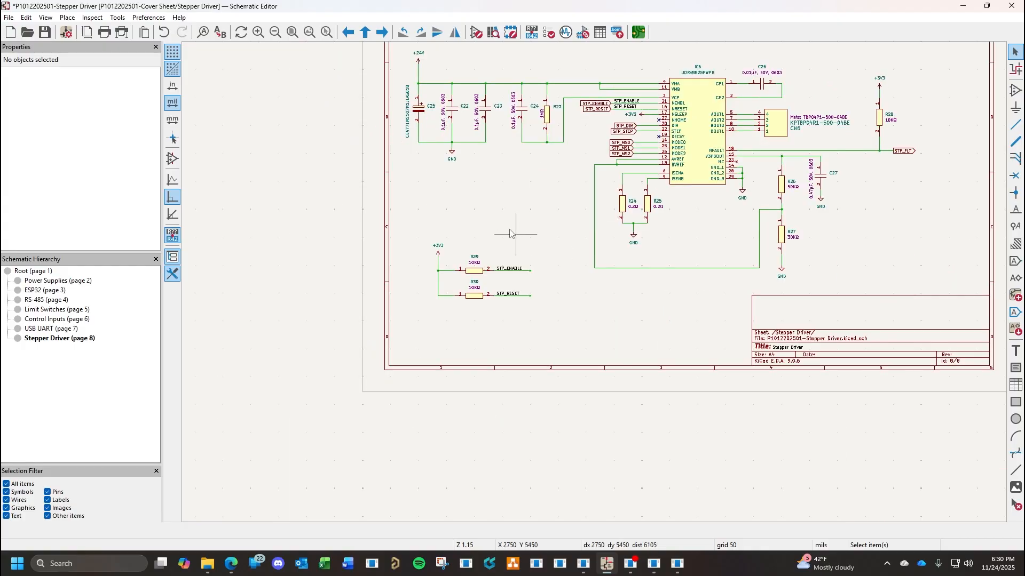
drag(460, 251, 579, 360)
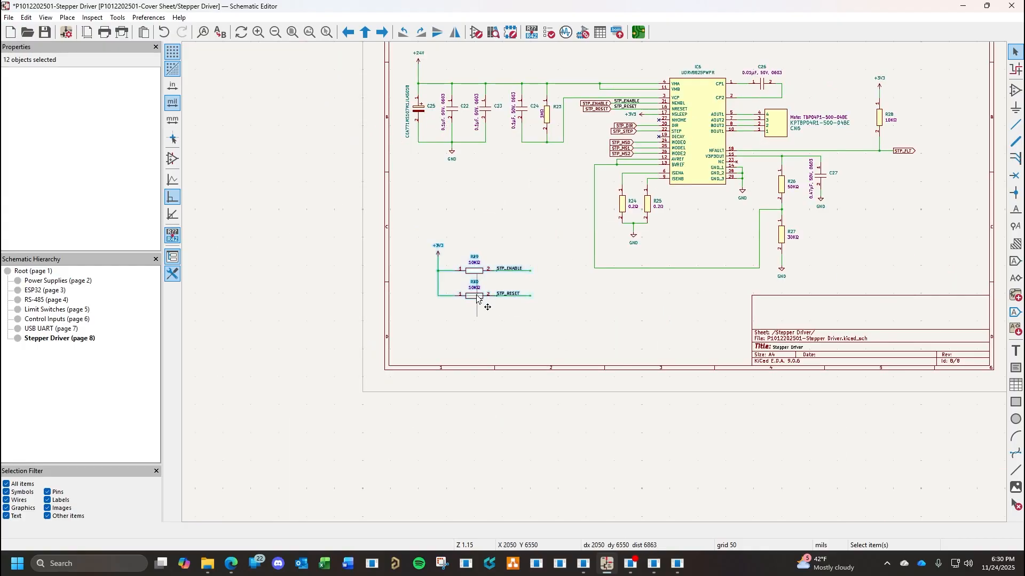
drag(476, 298, 471, 240)
click(535, 316)
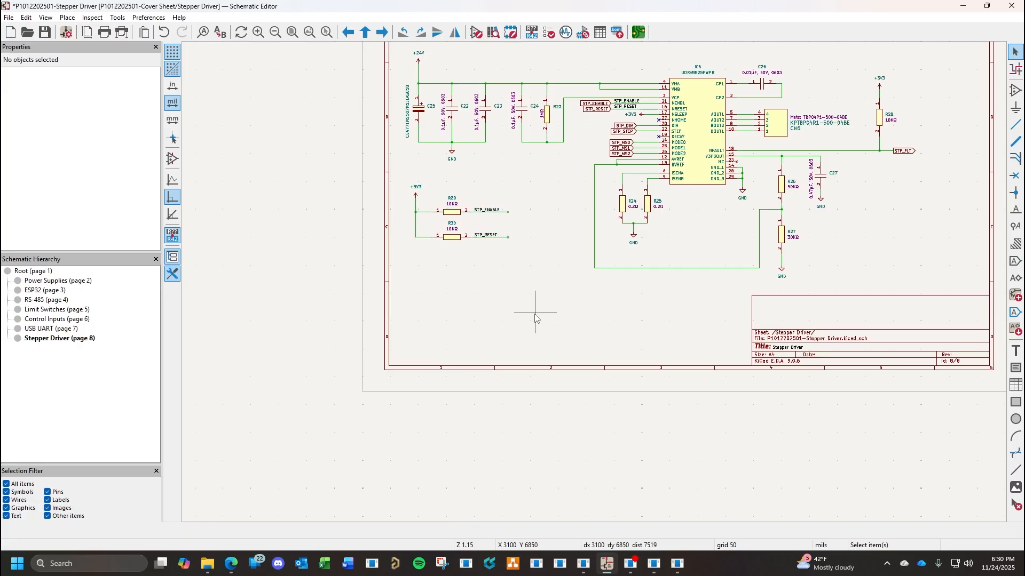
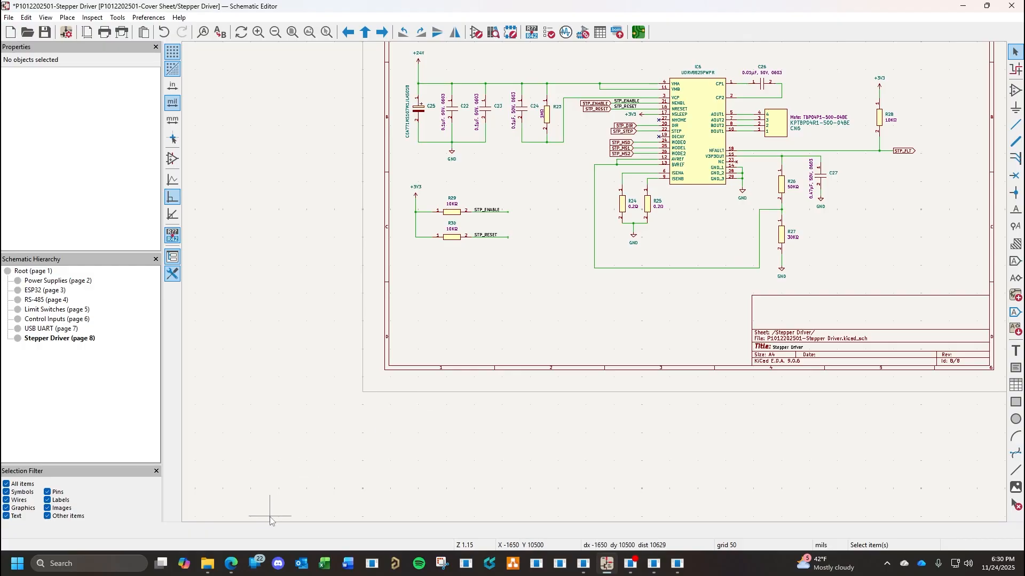
Switch to the browser and open the ECAD model preview on Mouser's S4B-PH-SM4-TB(LF)(SN) product page.
click(230, 564)
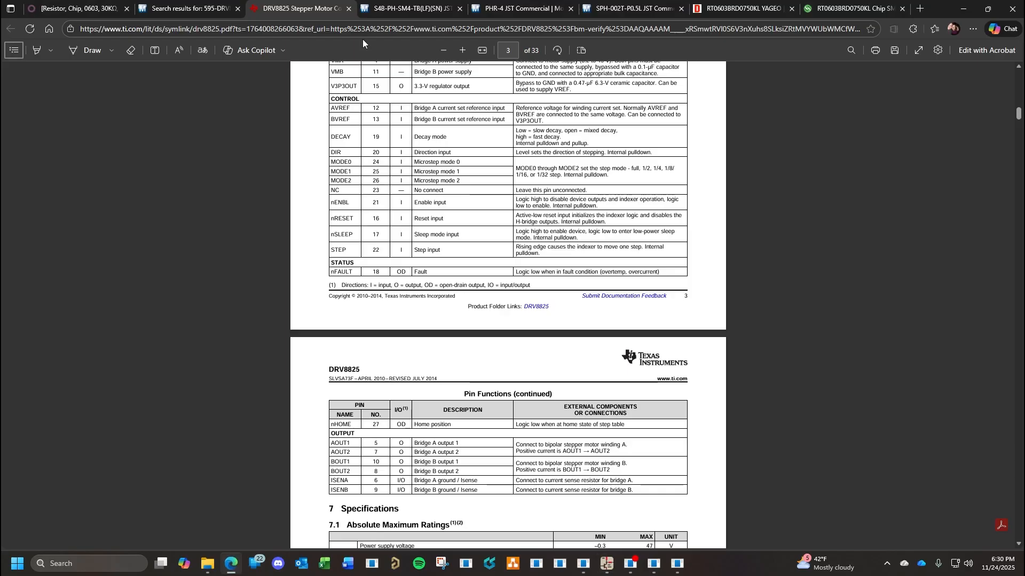
click(430, 10)
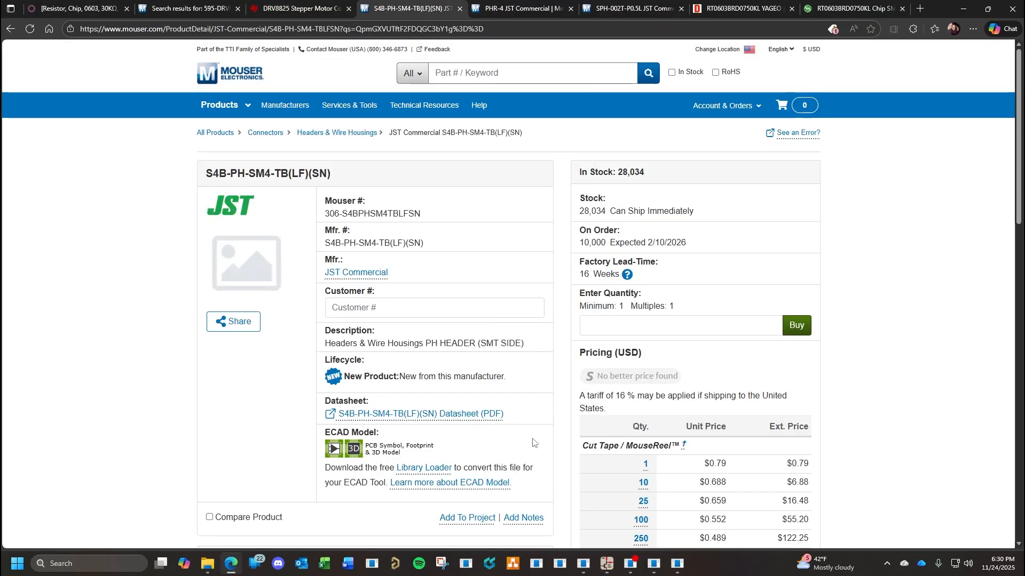
key(alt+Tab)
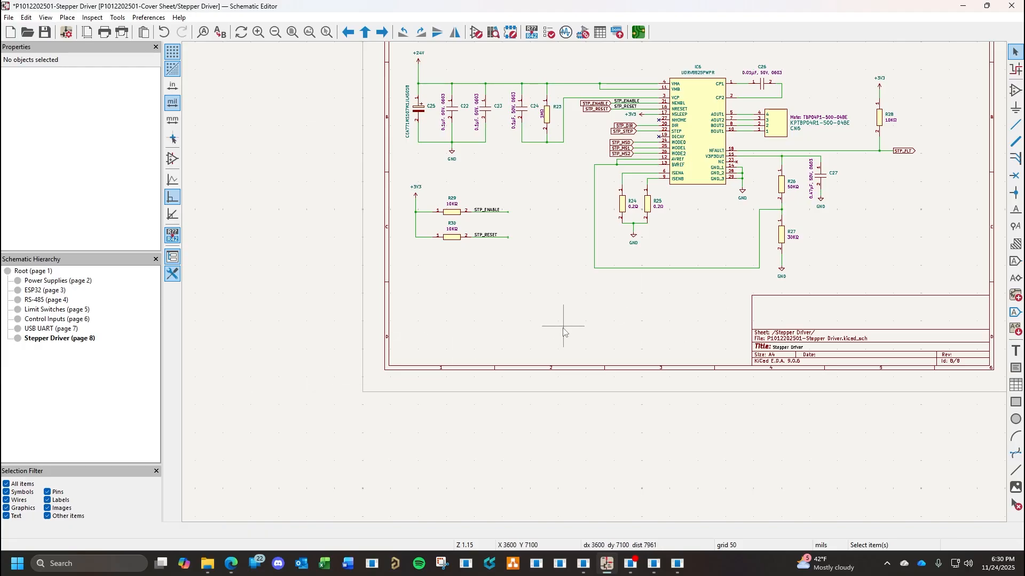
click(231, 563)
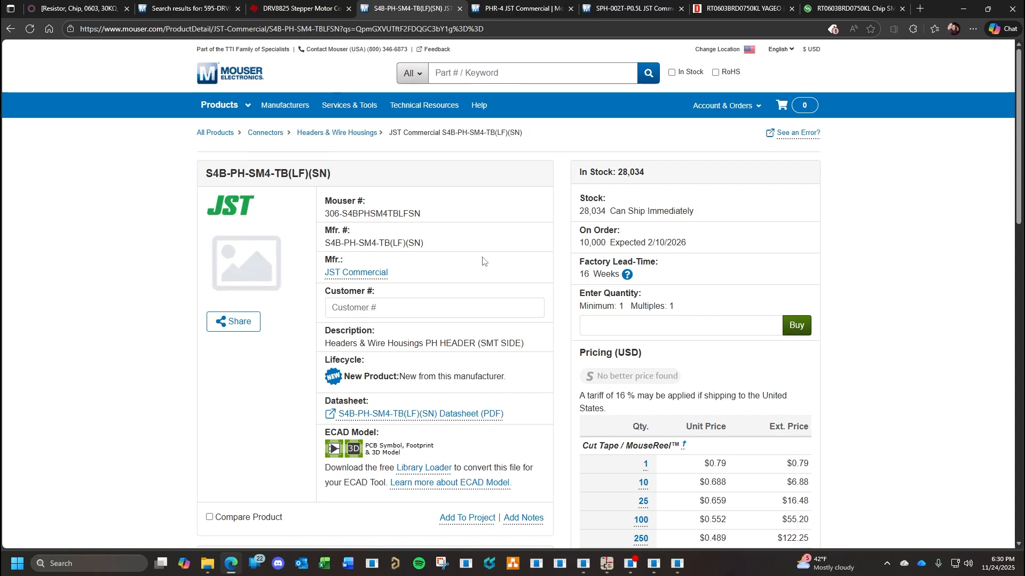
click(397, 451)
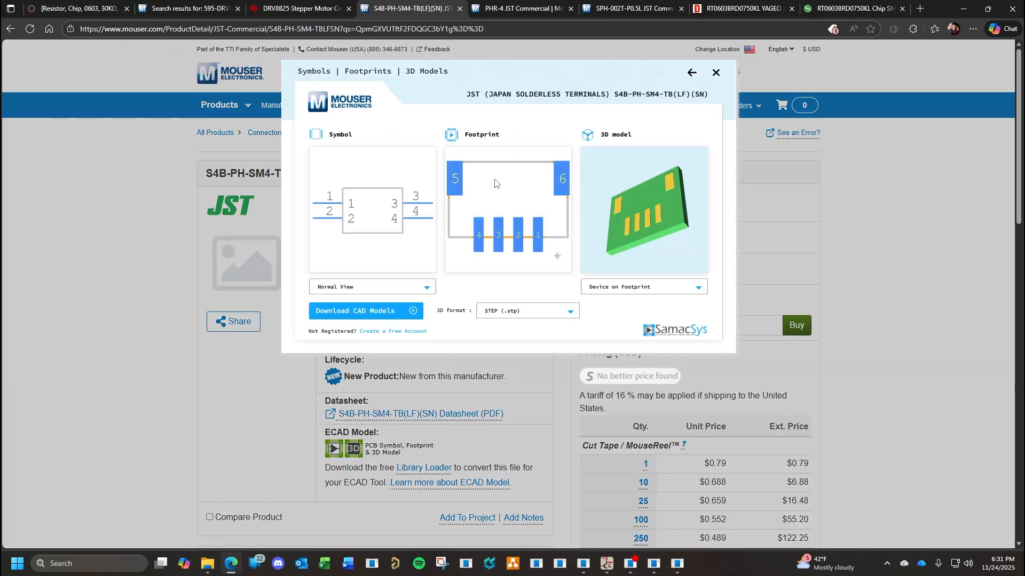
Download the connector's CAD models, signing in to the component site when required, and close the model preview.
click(382, 315)
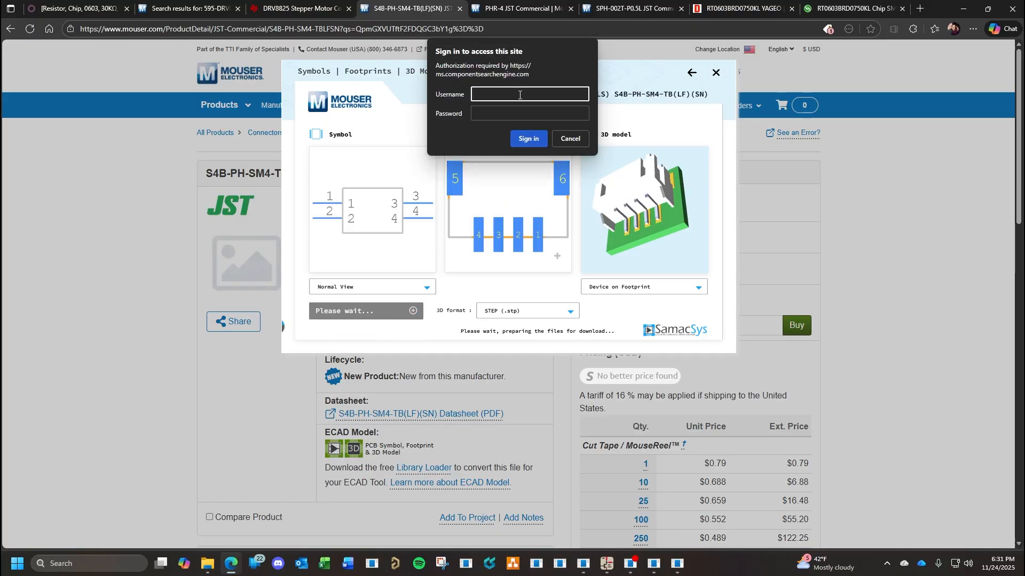
click(570, 139)
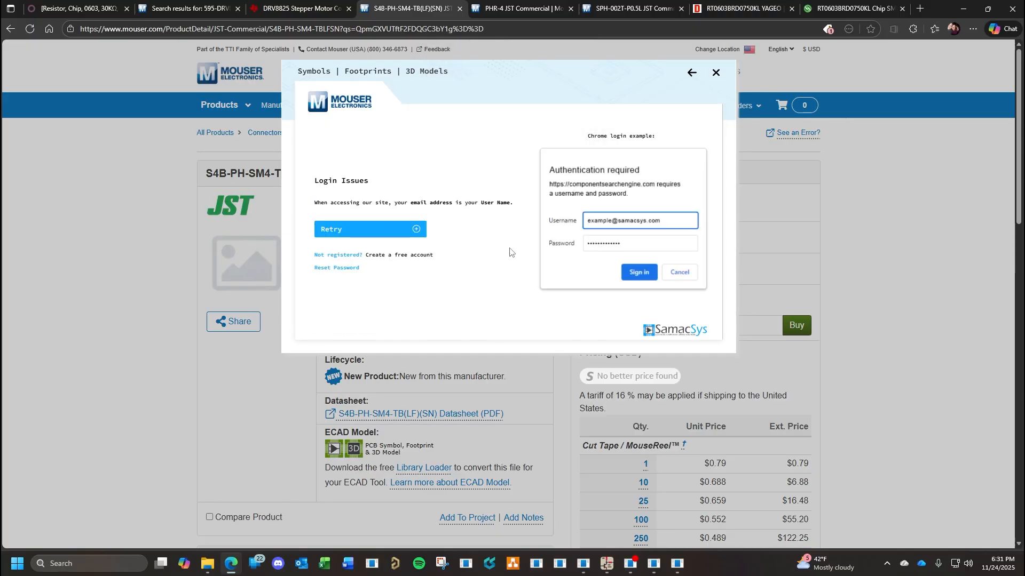
click(376, 230)
click(539, 136)
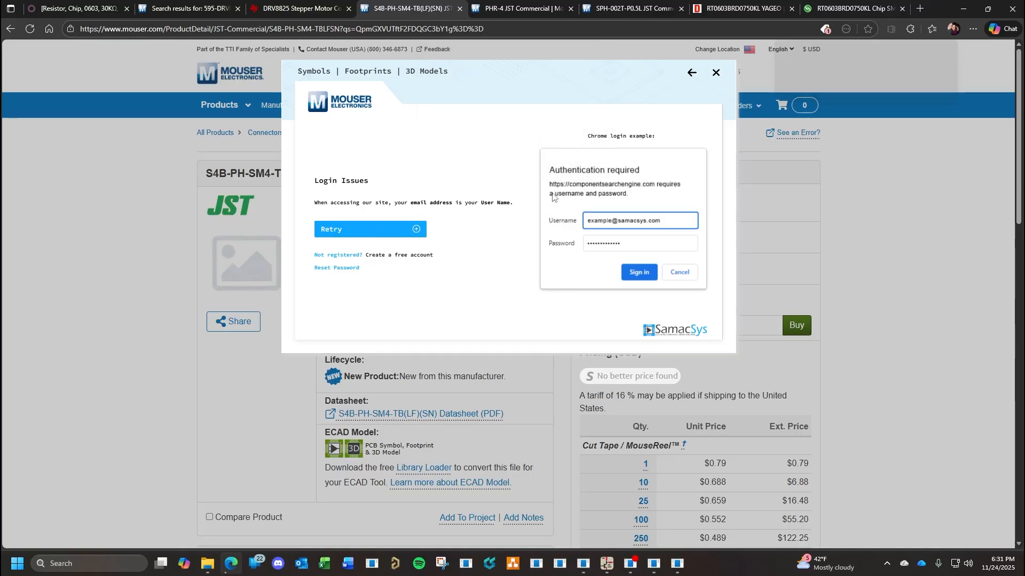
click(717, 75)
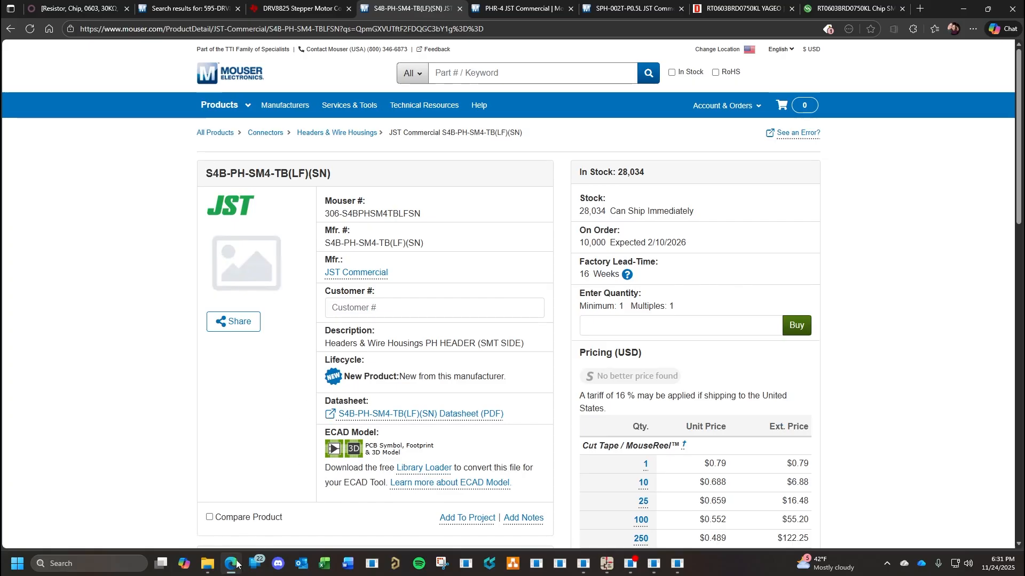
Switch to File Explorer and extract LIB_S4B-PH-SM4-TB_LF__SN_.zip to its suggested folder in Downloads.
click(208, 563)
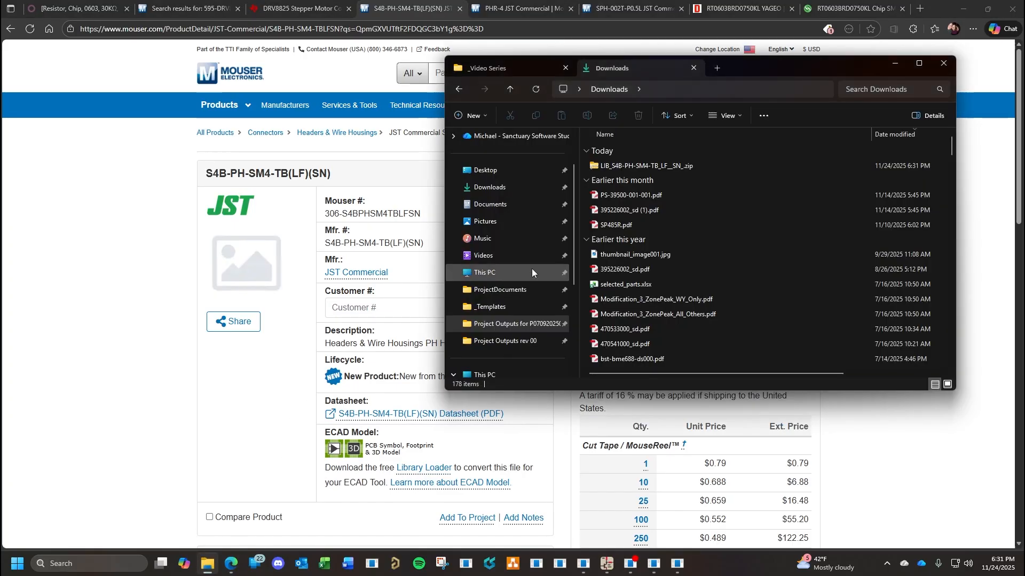
right_click(654, 166)
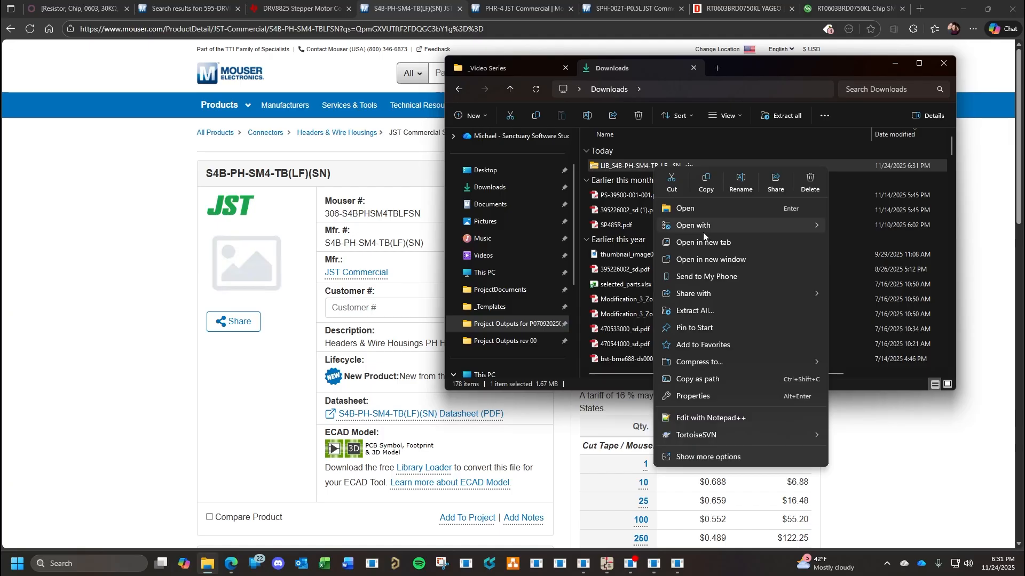
click(706, 314)
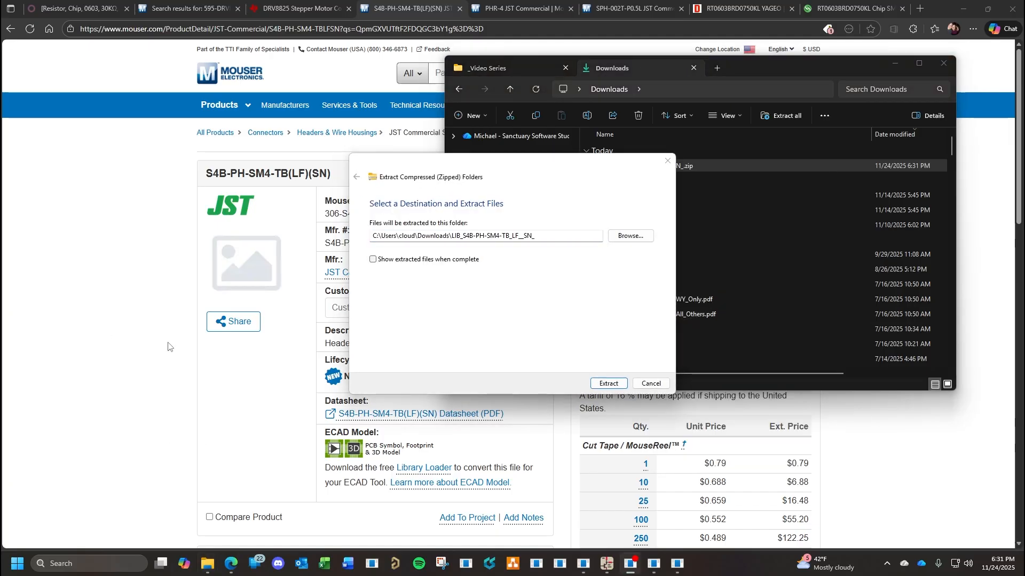
click(609, 384)
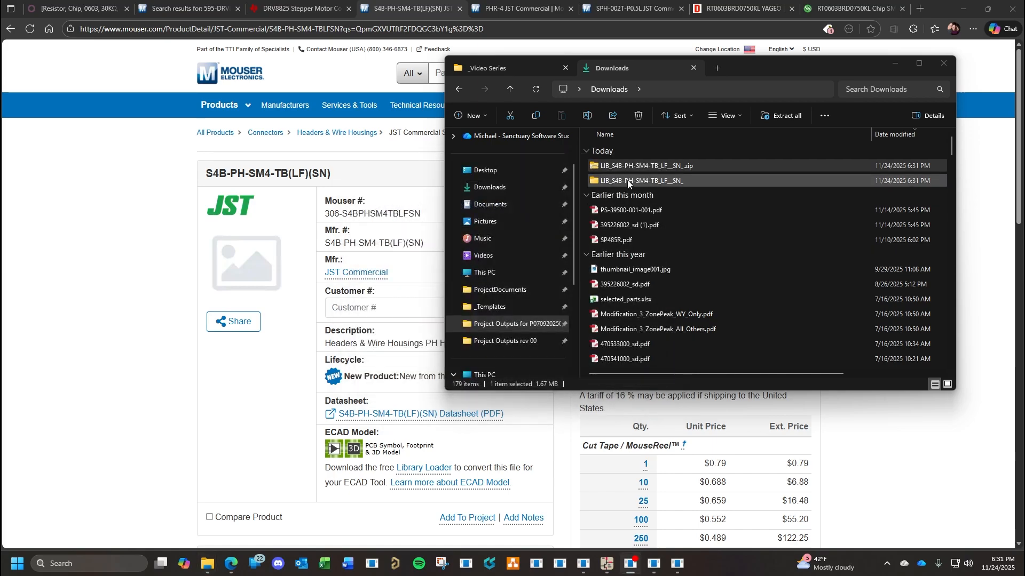
Open the KiCad subfolder inside the extracted S4B-PH-SM4-TB_LF__SN_ library to view its files.
double_click(626, 180)
double_click(660, 195)
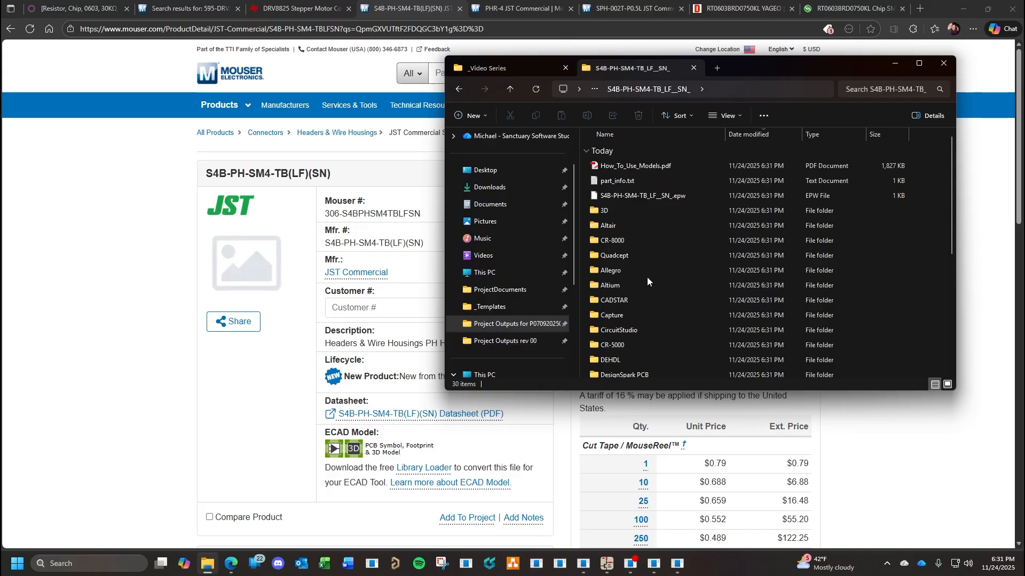
scroll(637, 282, down, 2)
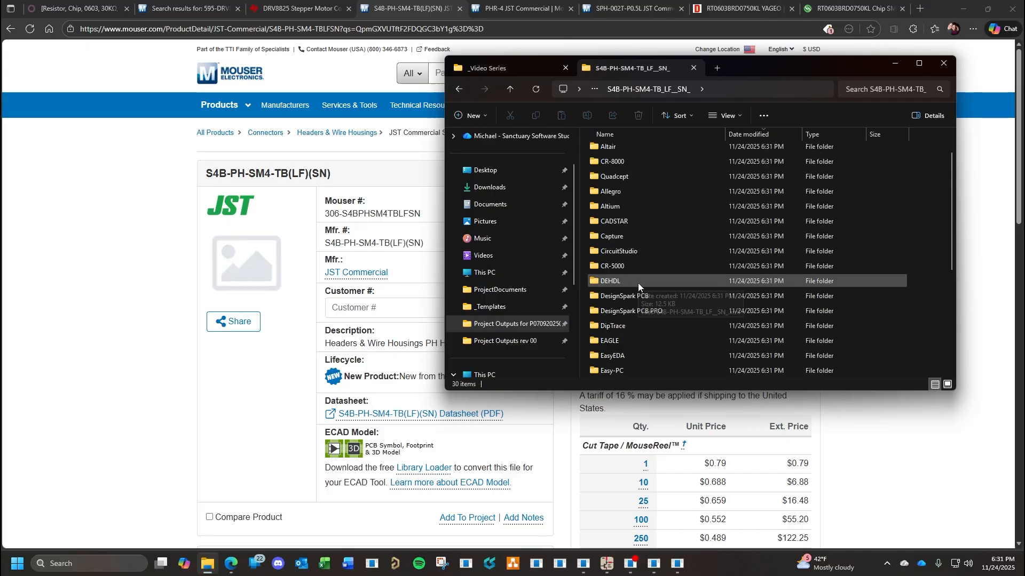
scroll(634, 315, down, 2)
double_click(614, 316)
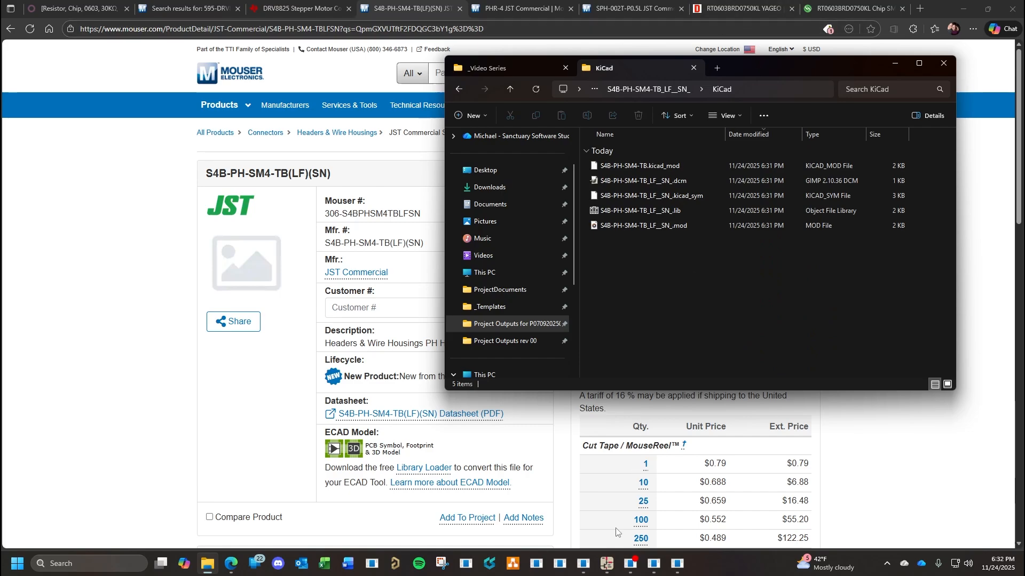
Check the COMPONENTS library in KiCad's Symbol Editor and switch to the Footprint Editor.
mouse_move(607, 564)
click(586, 478)
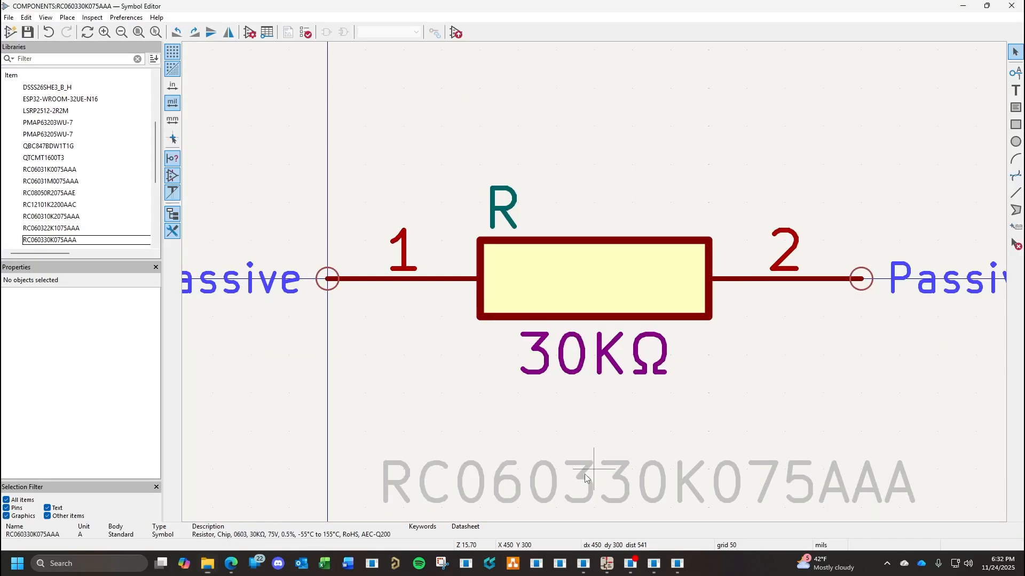
scroll(59, 141, up, 4)
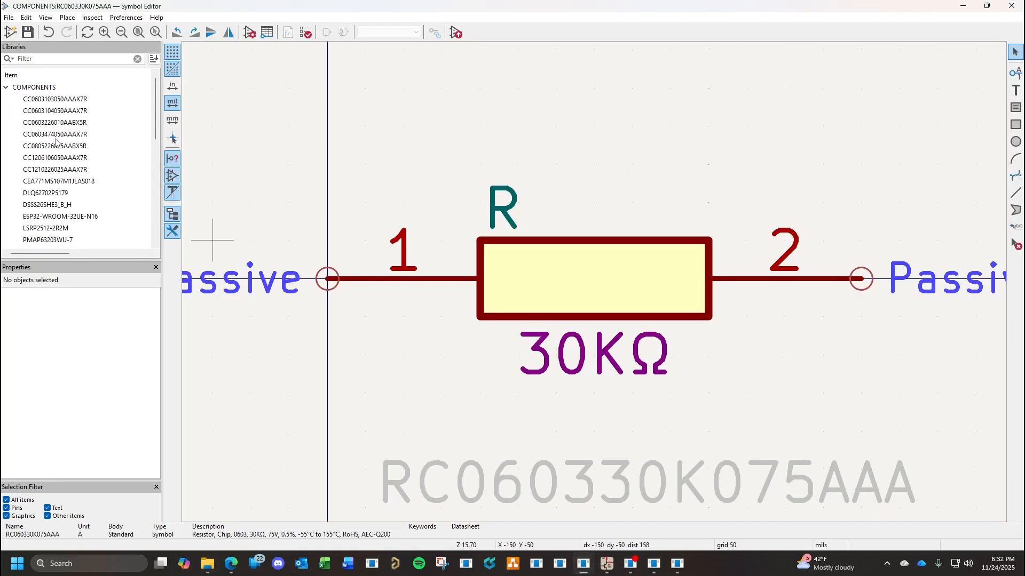
mouse_move(603, 566)
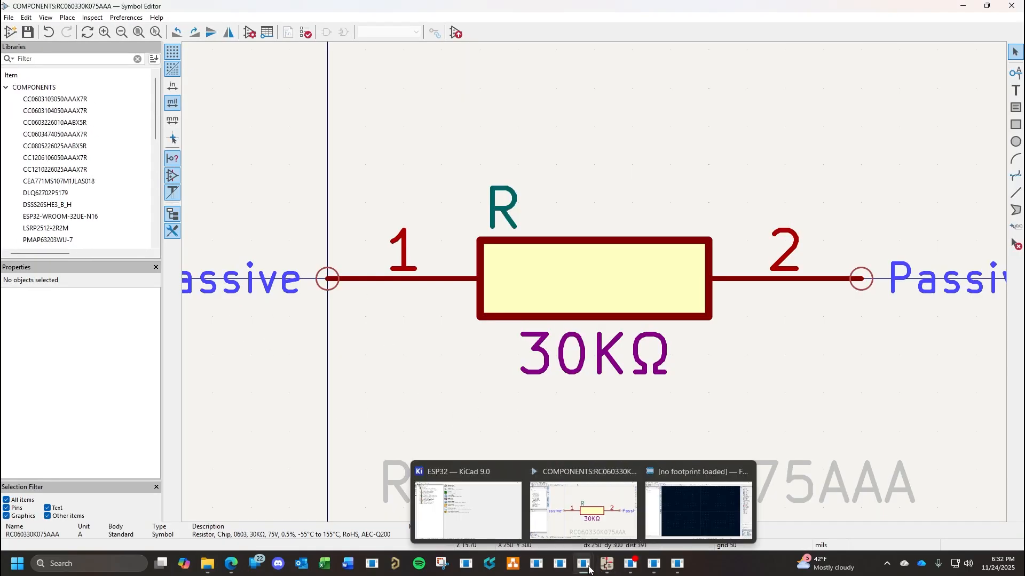
click(673, 481)
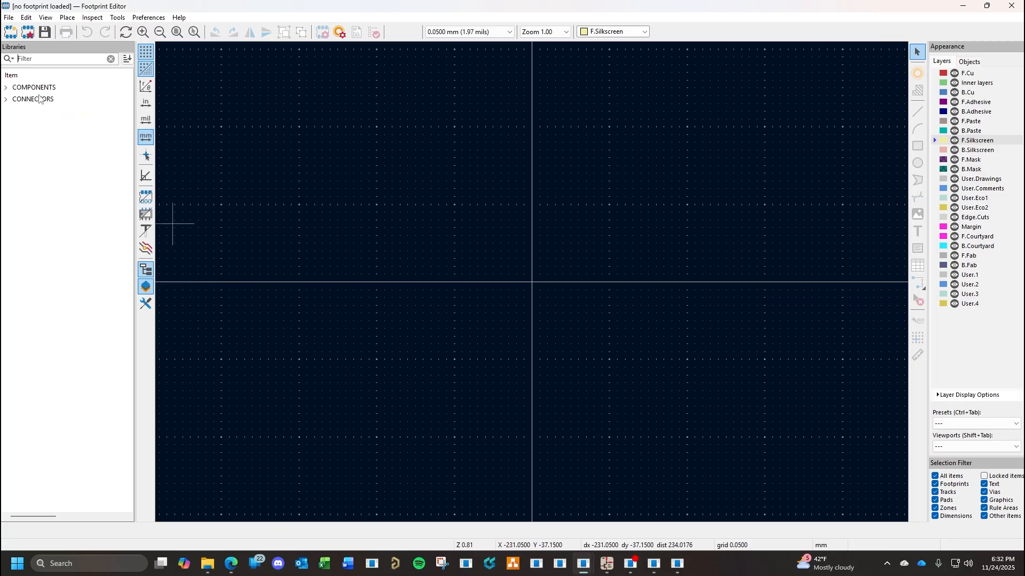
Import the footprint S4B-PH-SM4-TB.kicad_mod from the KiCad folder of the extracted library in Downloads.
click(8, 18)
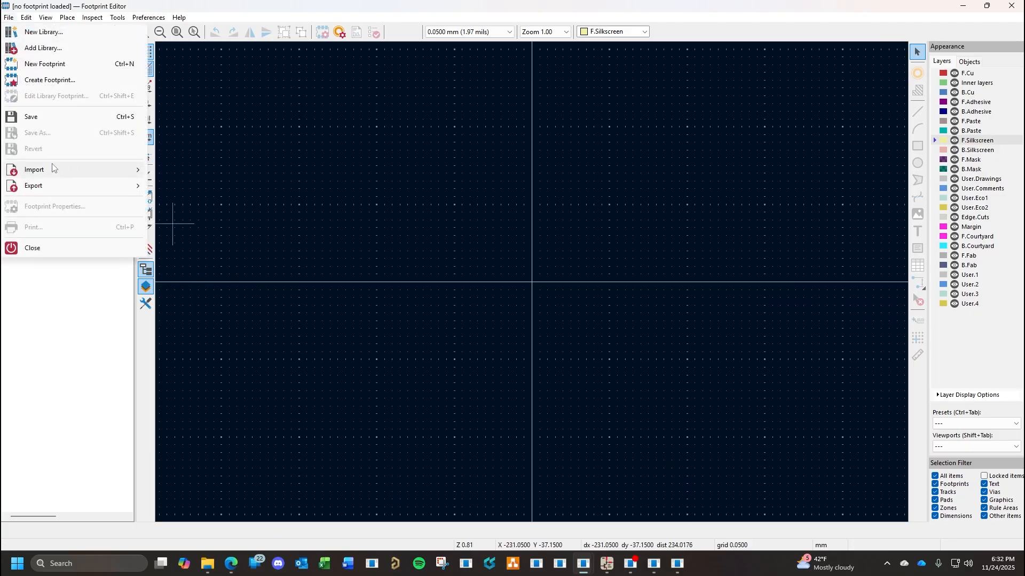
mouse_move(52, 169)
click(197, 168)
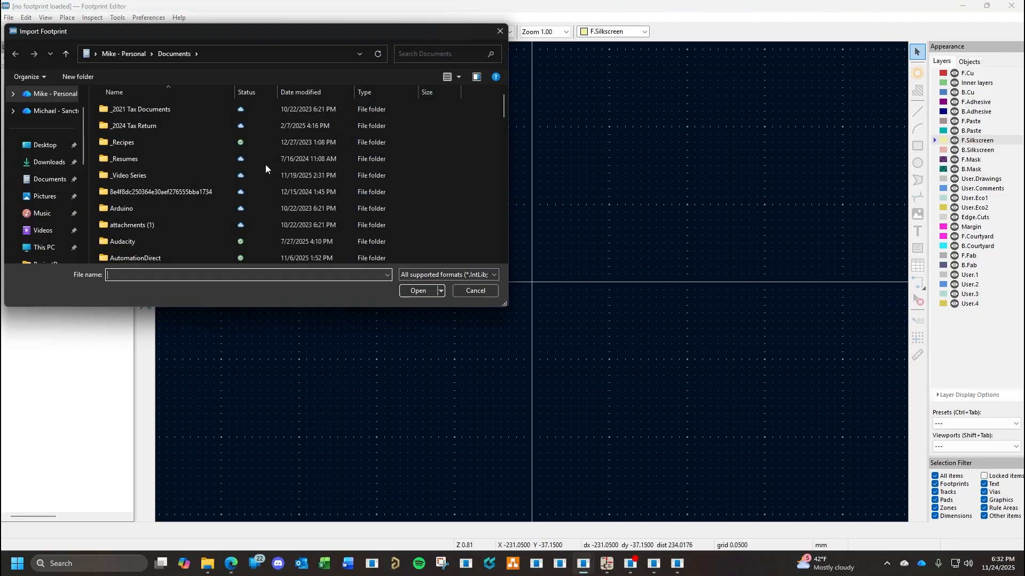
click(48, 162)
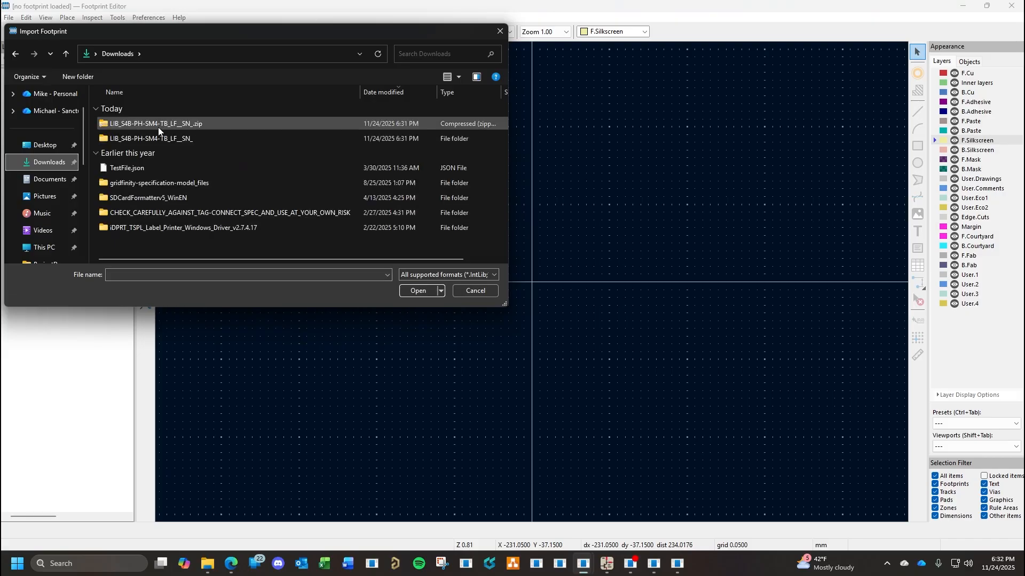
double_click(163, 140)
double_click(155, 124)
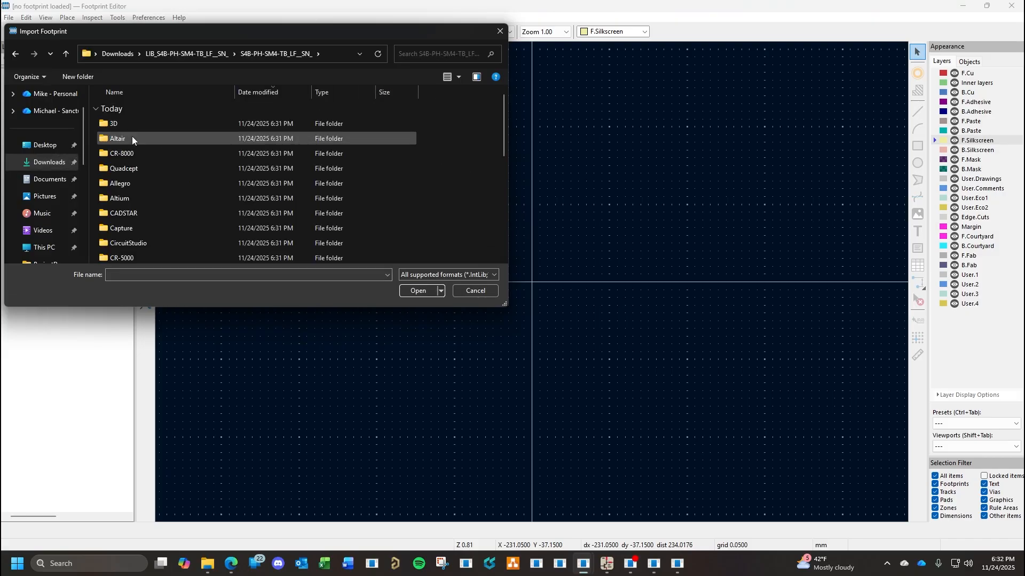
scroll(154, 206, down, 2)
scroll(133, 203, down, 2)
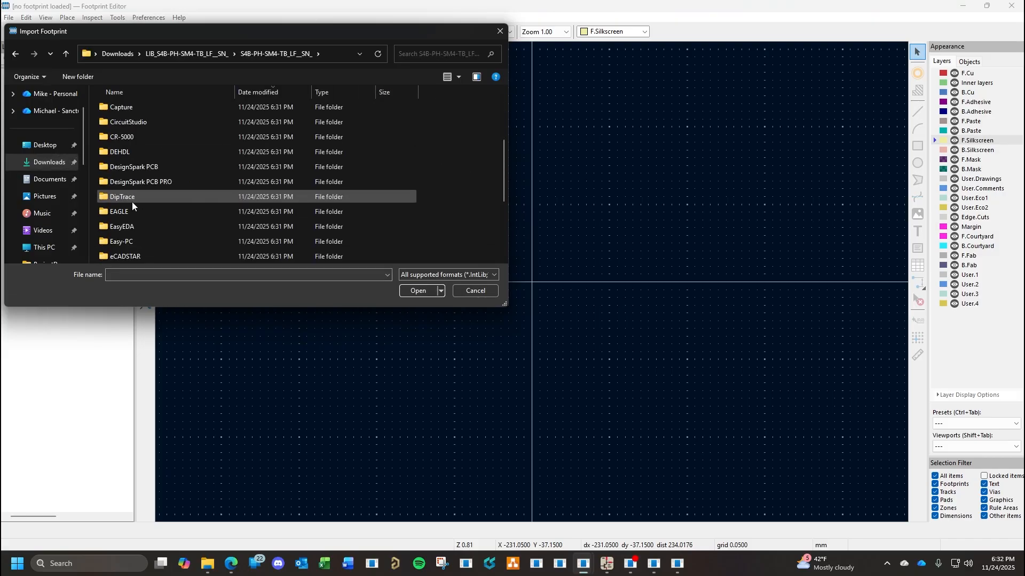
double_click(130, 226)
double_click(152, 126)
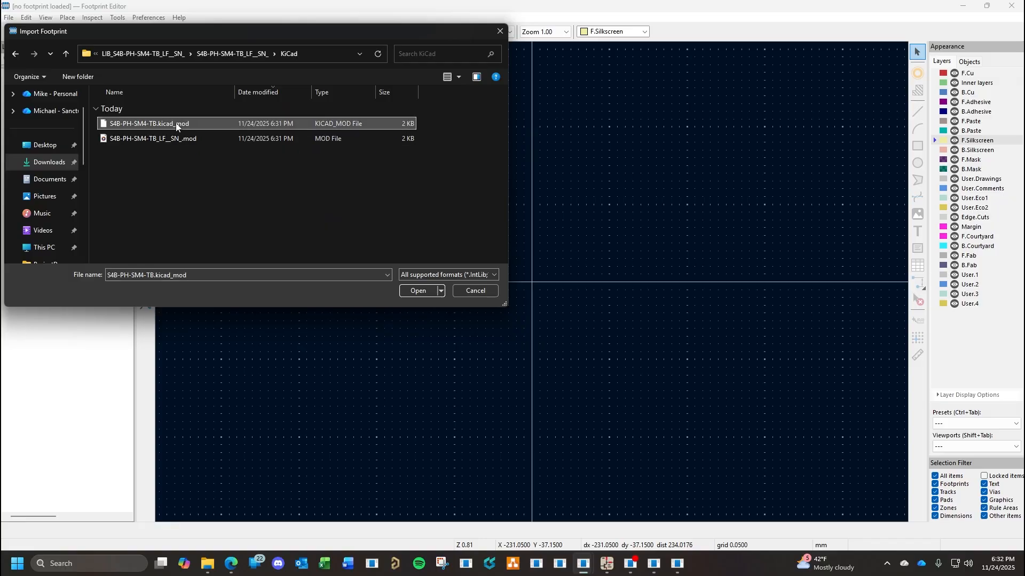
Move the J** silkscreen reference text out of the connector body to below the outline's lower-left corner.
click(497, 193)
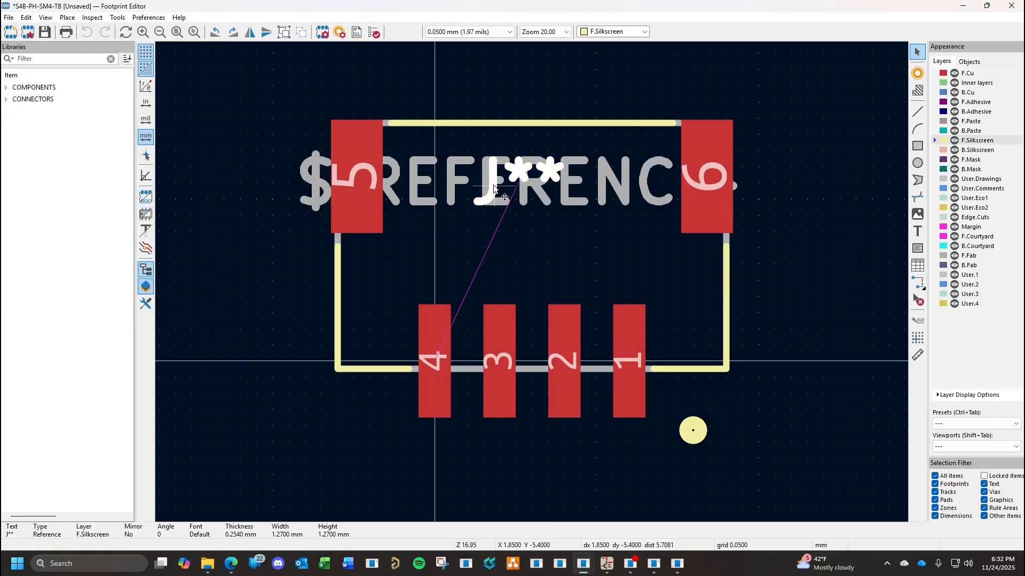
drag(496, 193, 321, 427)
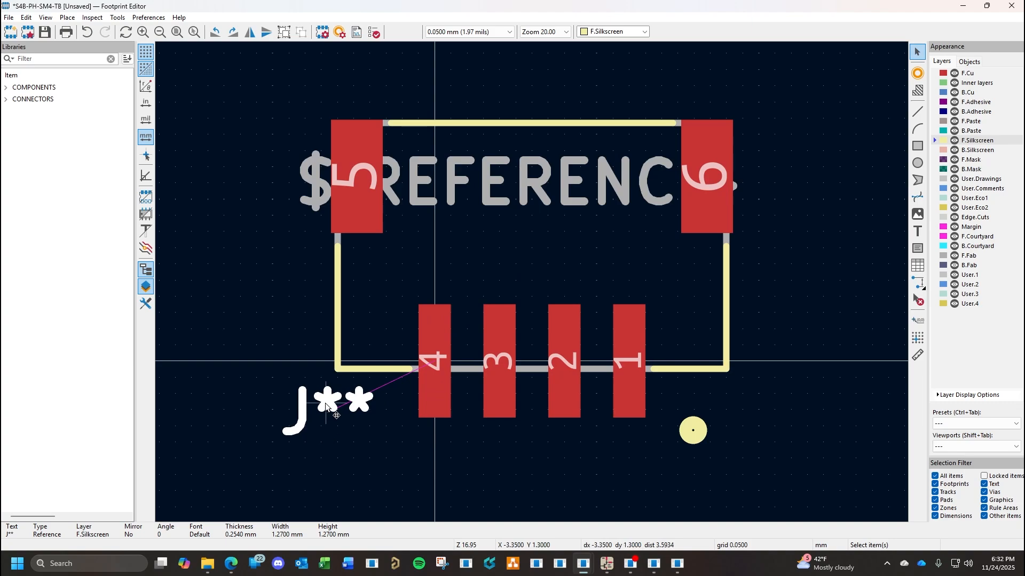
Change the footprint's reference designator text from J** to CN**.
double_click(326, 405)
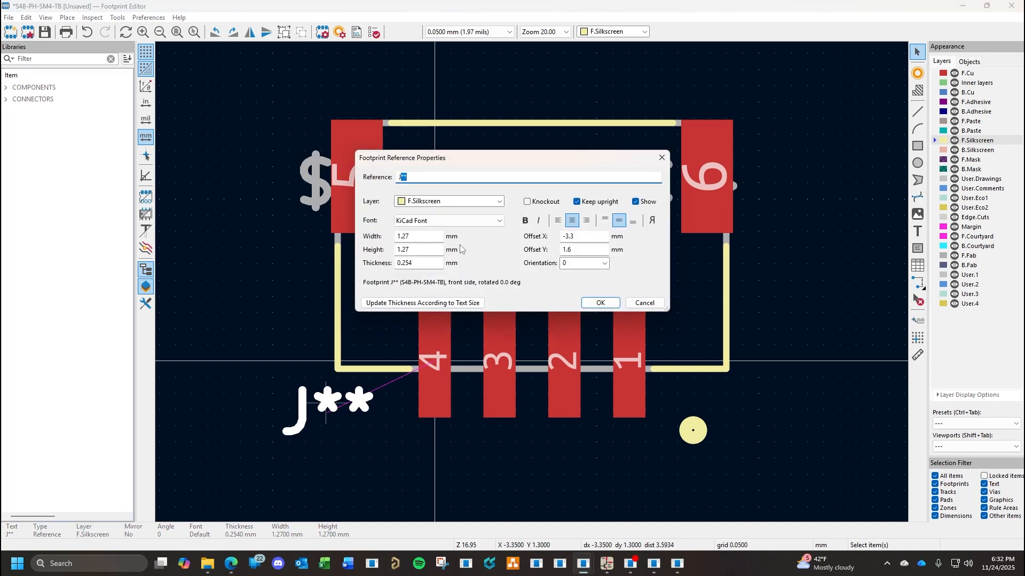
text(CN)
click(600, 303)
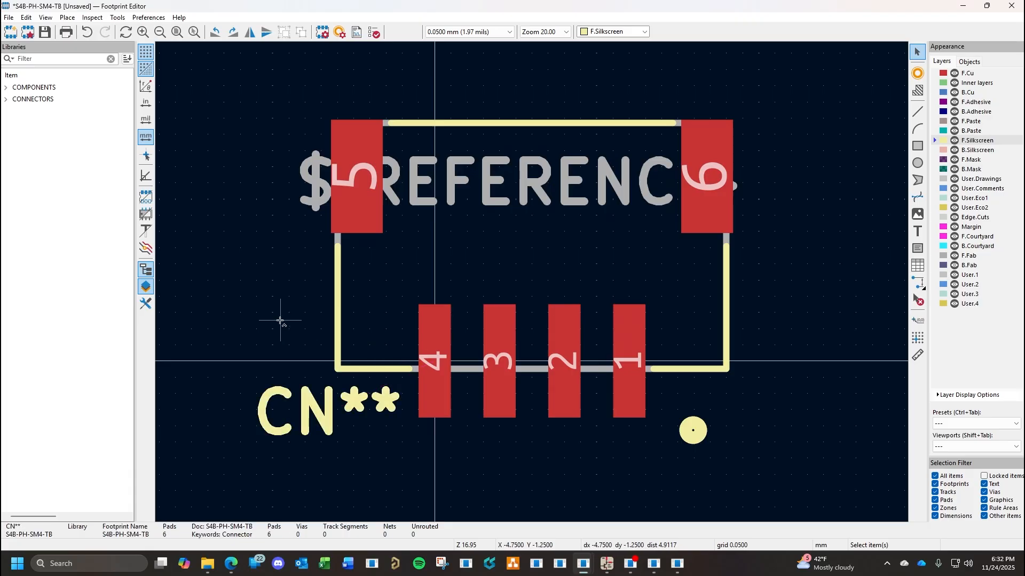
Save the footprint as S4B-PH-SM4-TB in the CONNECTORS library.
key(ctrl+s)
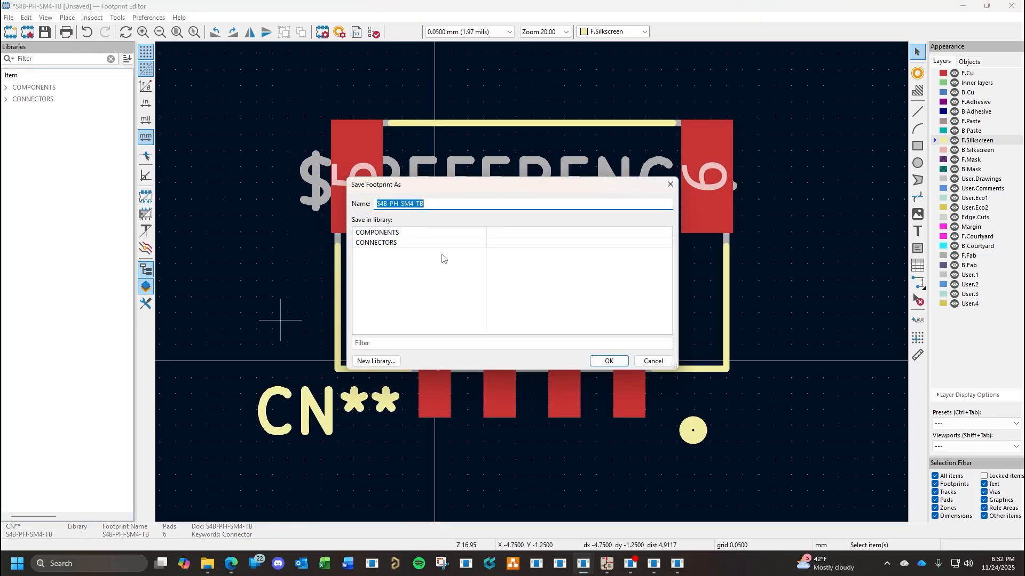
click(384, 243)
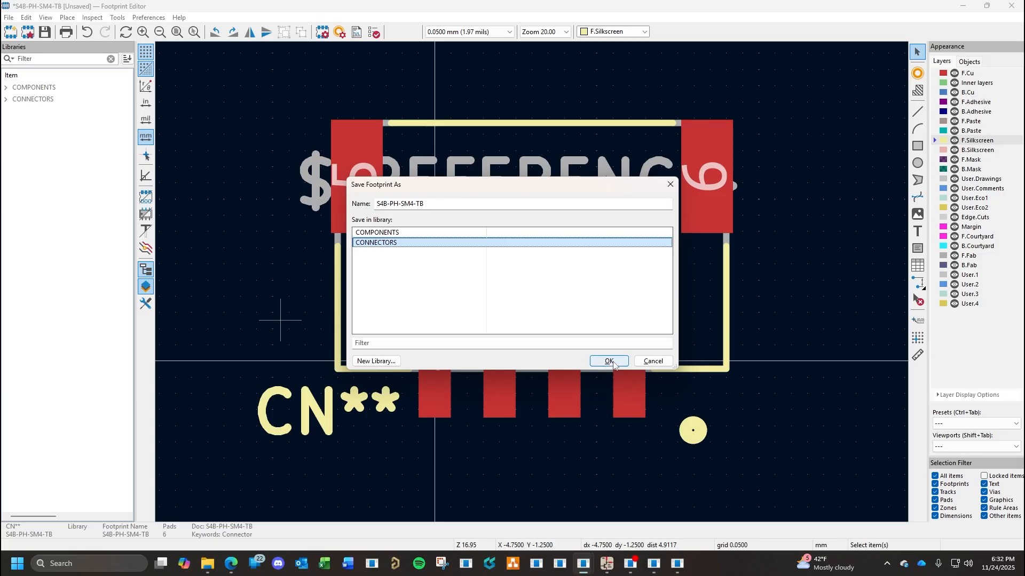
click(609, 362)
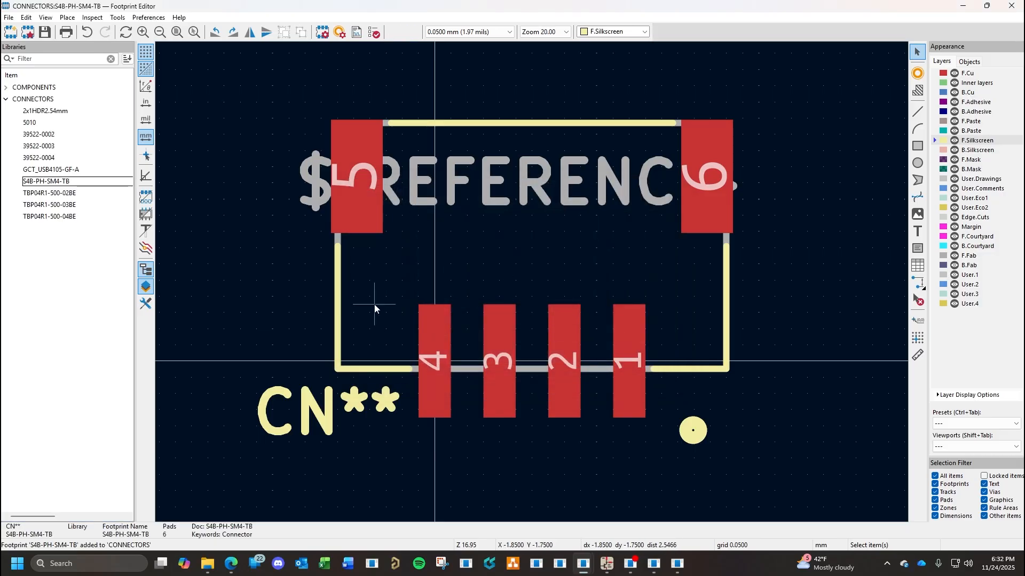
Remove the existing S4B-PH-SM4-TB_LF__SN_.stp 3D model entry from the footprint's properties.
click(9, 17)
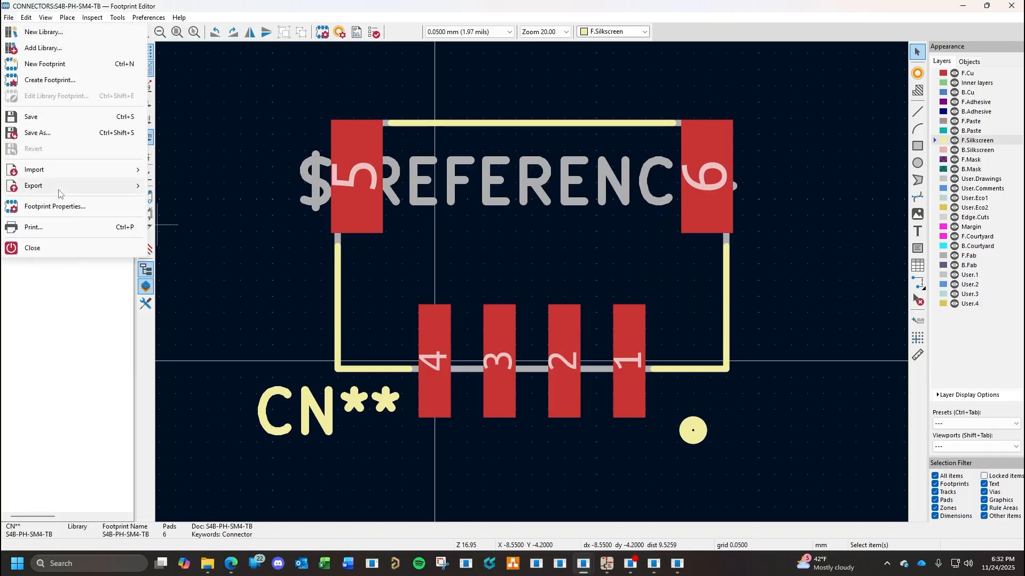
click(58, 201)
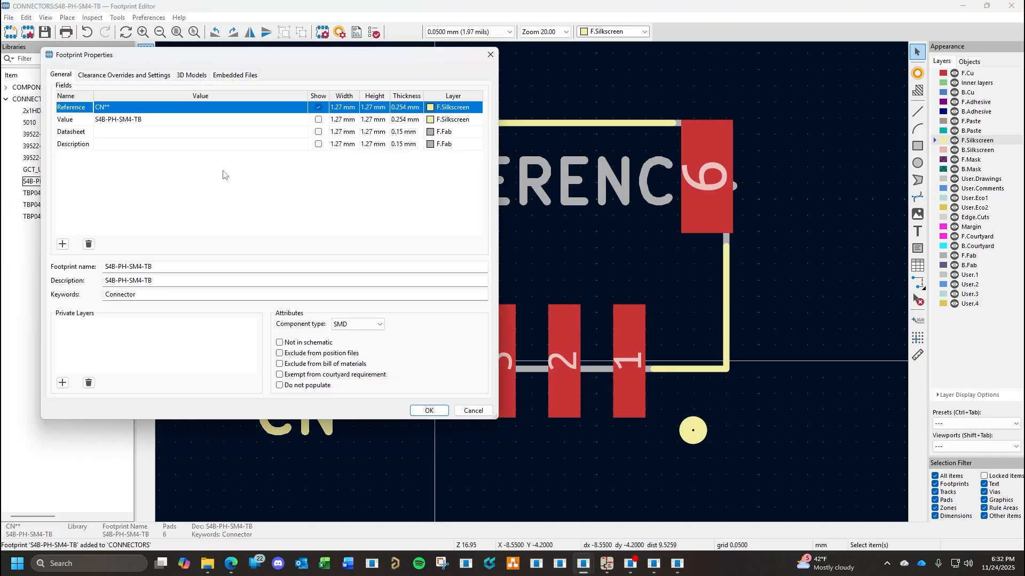
click(192, 75)
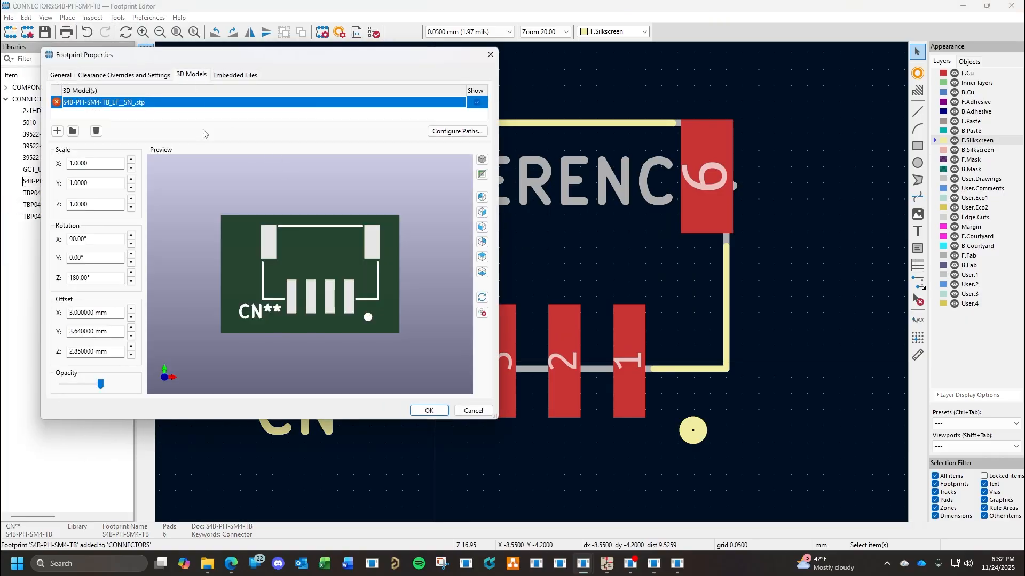
click(96, 131)
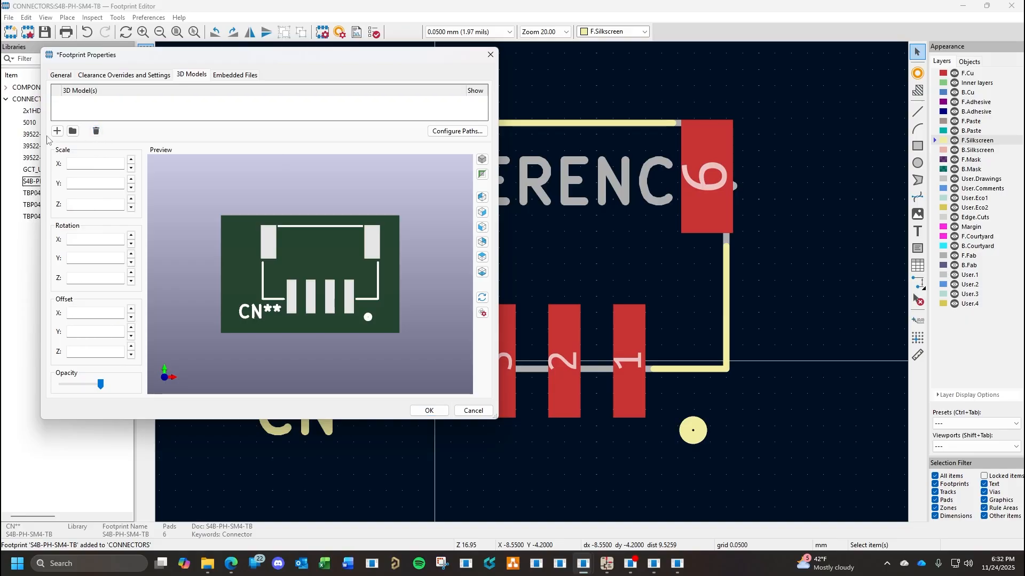
Add S4B-PH-SM4-TB_LF__SN_.stp from the extracted library's 3D folder as the footprint's 3D model.
click(57, 131)
click(461, 103)
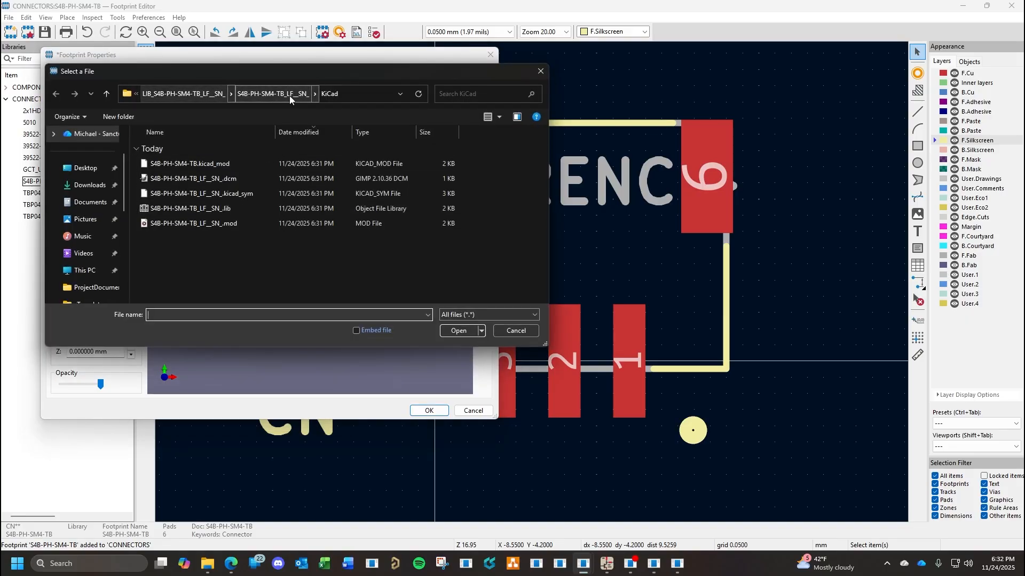
click(270, 94)
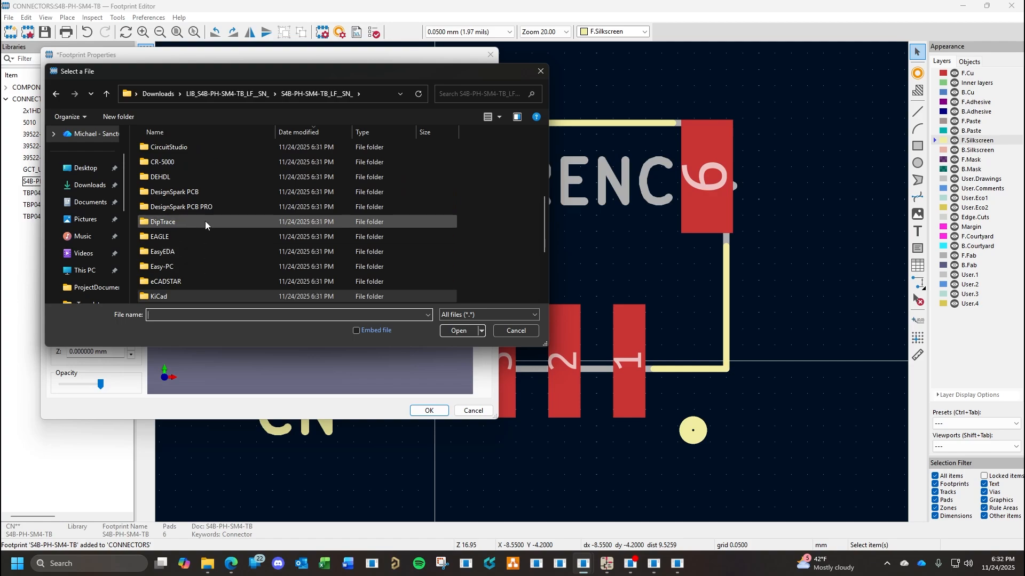
scroll(204, 221, up, 4)
double_click(159, 209)
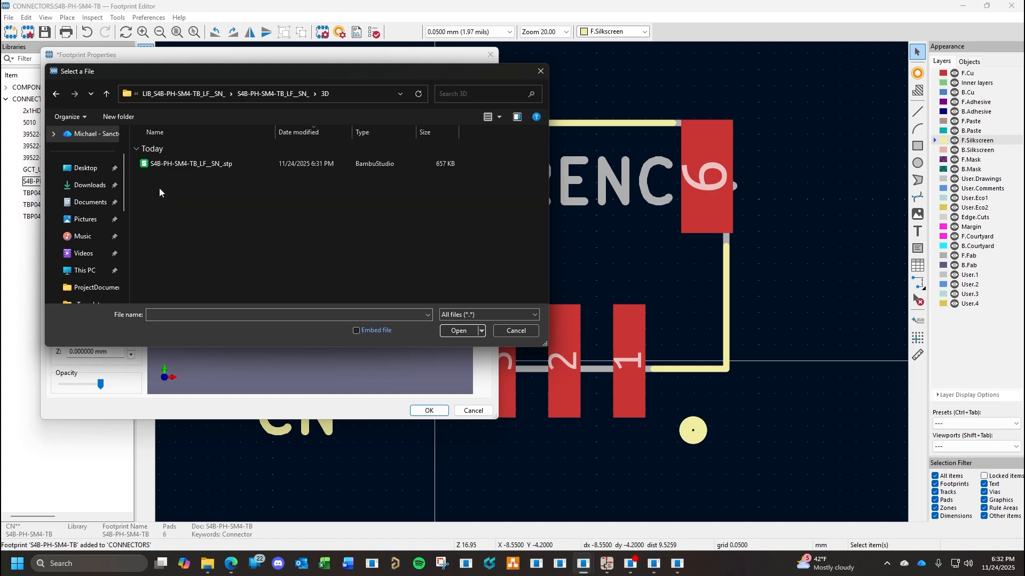
double_click(171, 164)
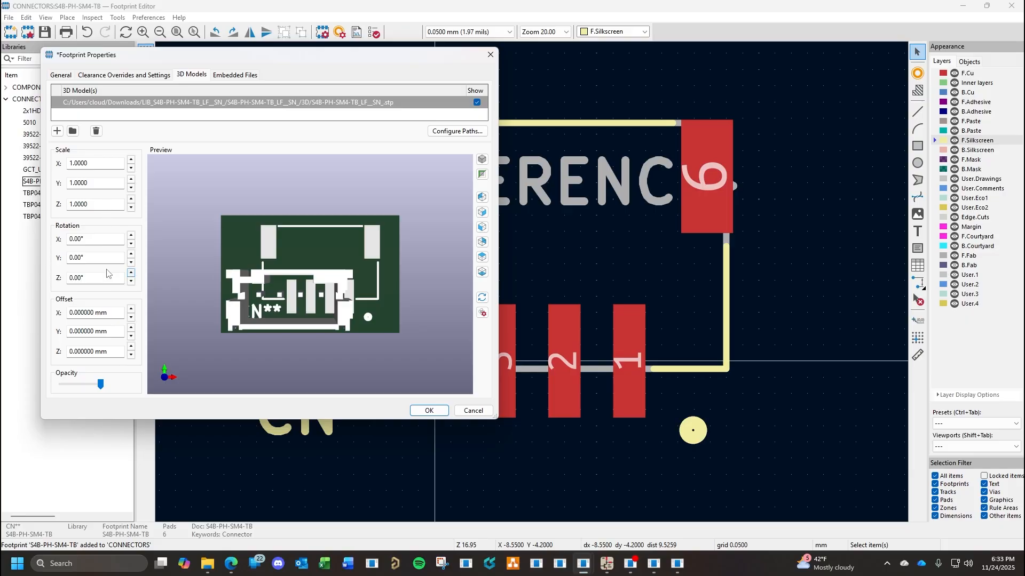
Set the 3D model's X rotation to 90° and its X offset to 3 mm.
double_click(102, 241)
text(90)
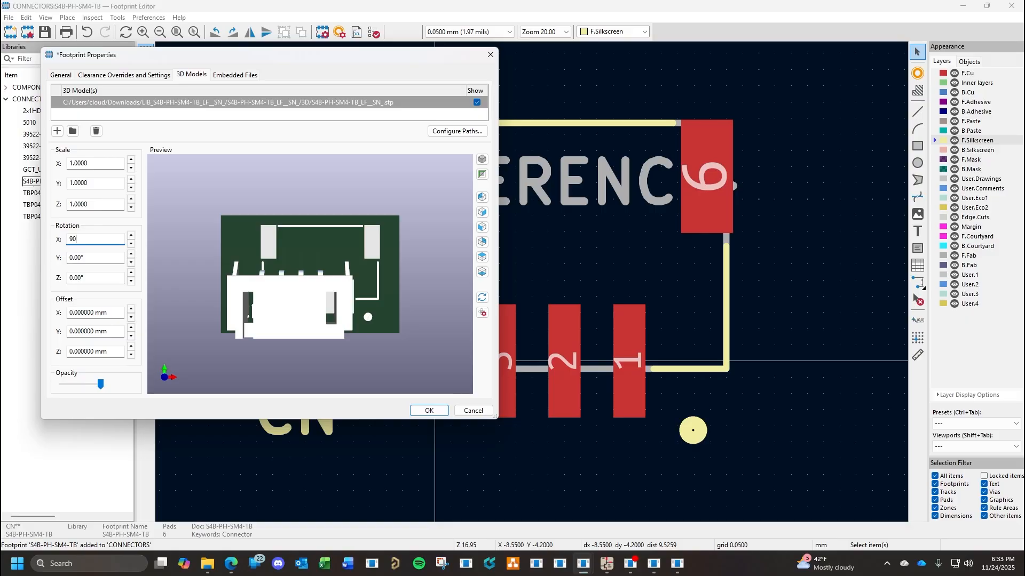
click(130, 309)
click(131, 310)
click(130, 309)
click(131, 310)
click(131, 310)
click(130, 309)
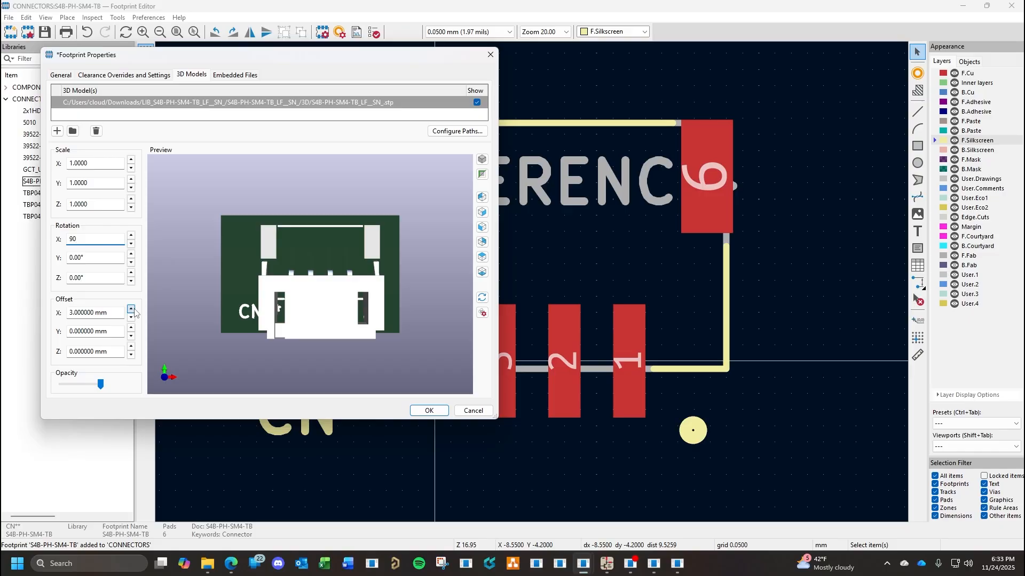
Raise the 3D model above the board with a Z offset of 2.5 mm.
drag(414, 327, 450, 162)
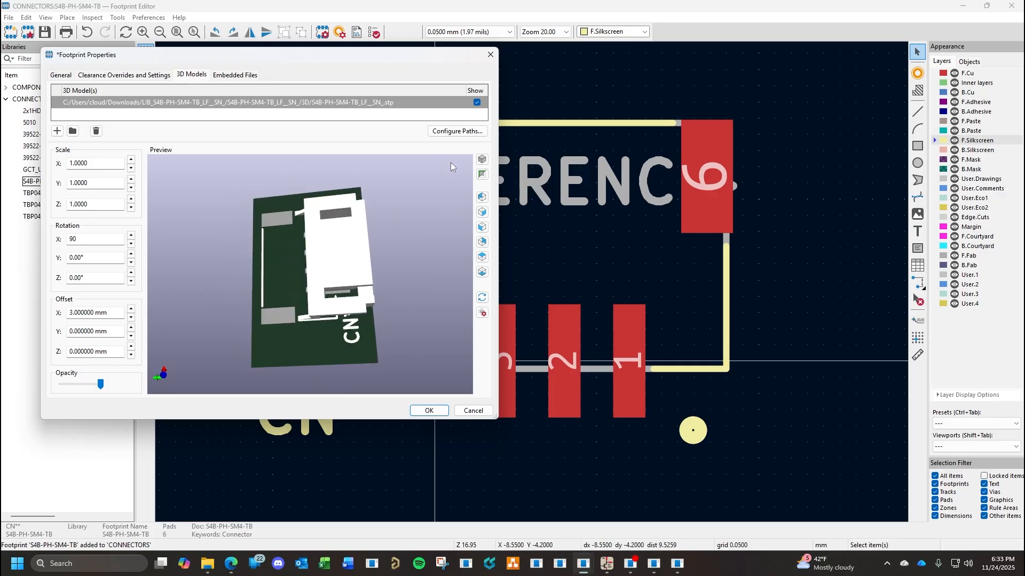
click(131, 346)
click(131, 347)
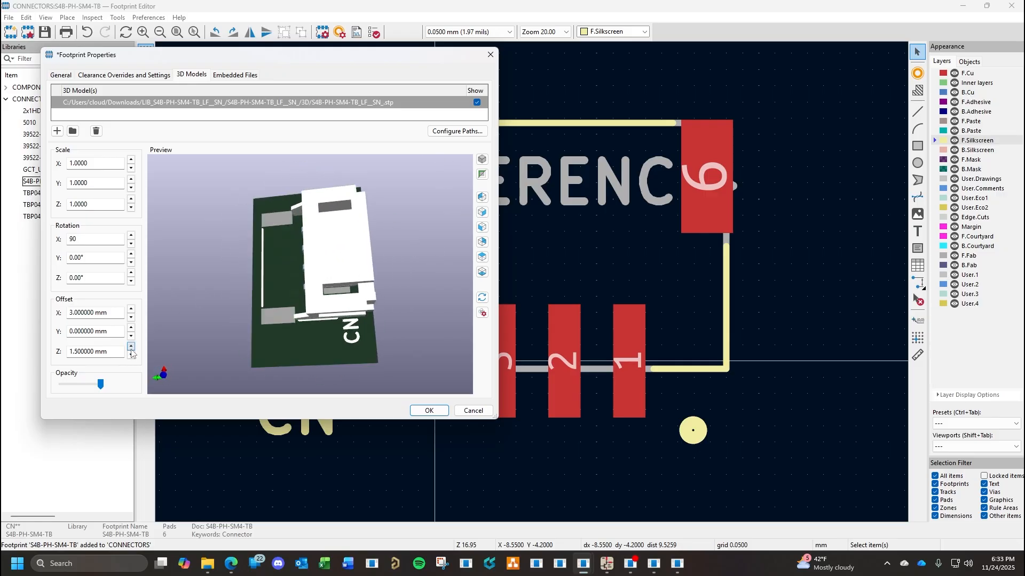
click(131, 347)
drag(395, 318, 284, 275)
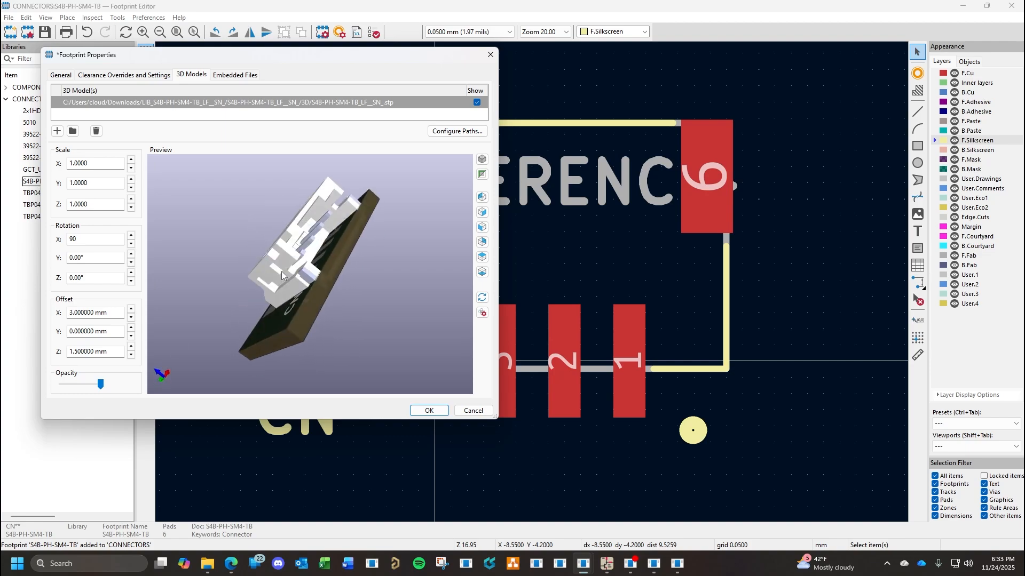
click(132, 347)
click(132, 348)
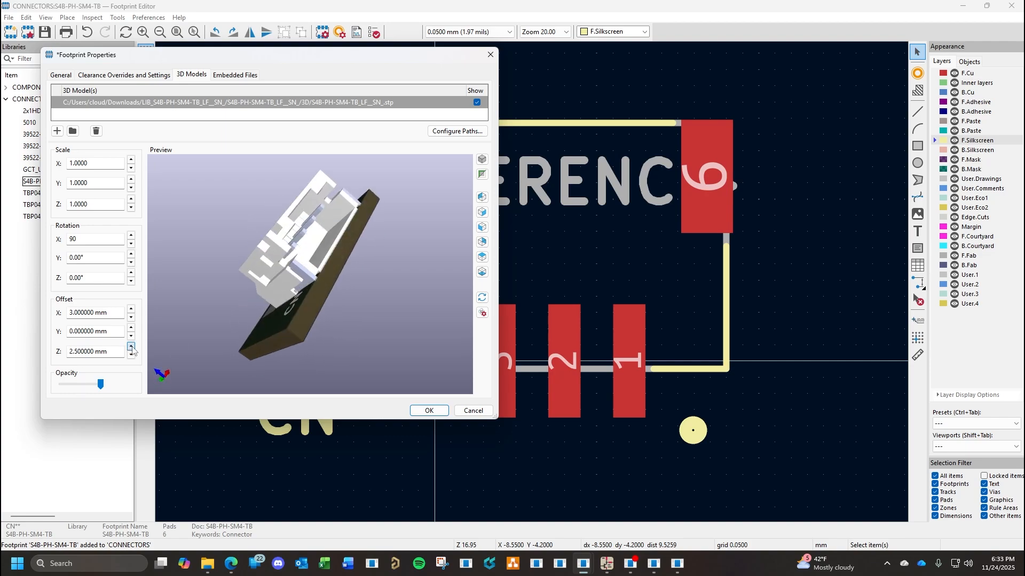
drag(388, 288, 504, 296)
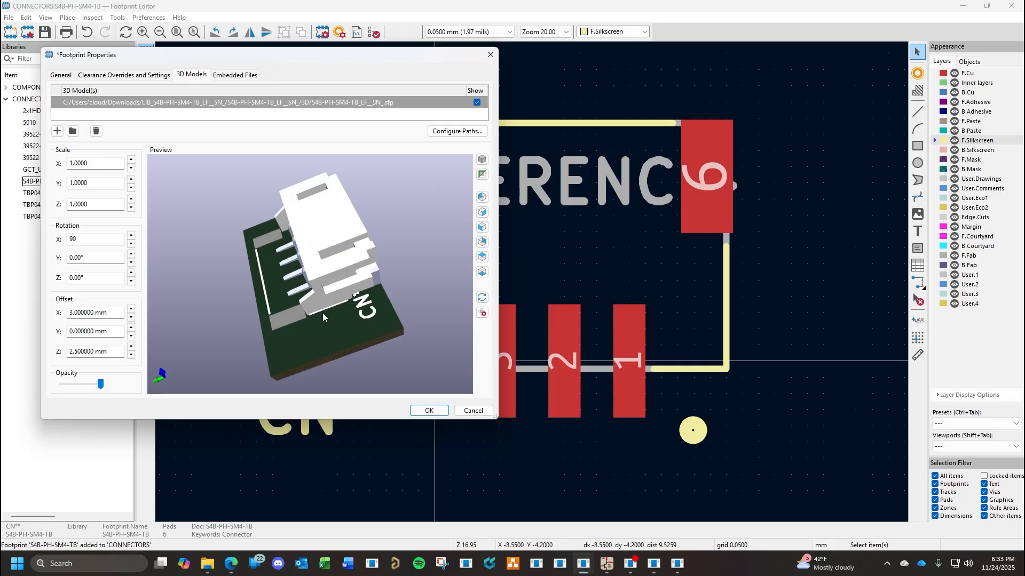
Turn the 3D model to a Z rotation of 180°, keeping the Y rotation at 0°.
click(131, 254)
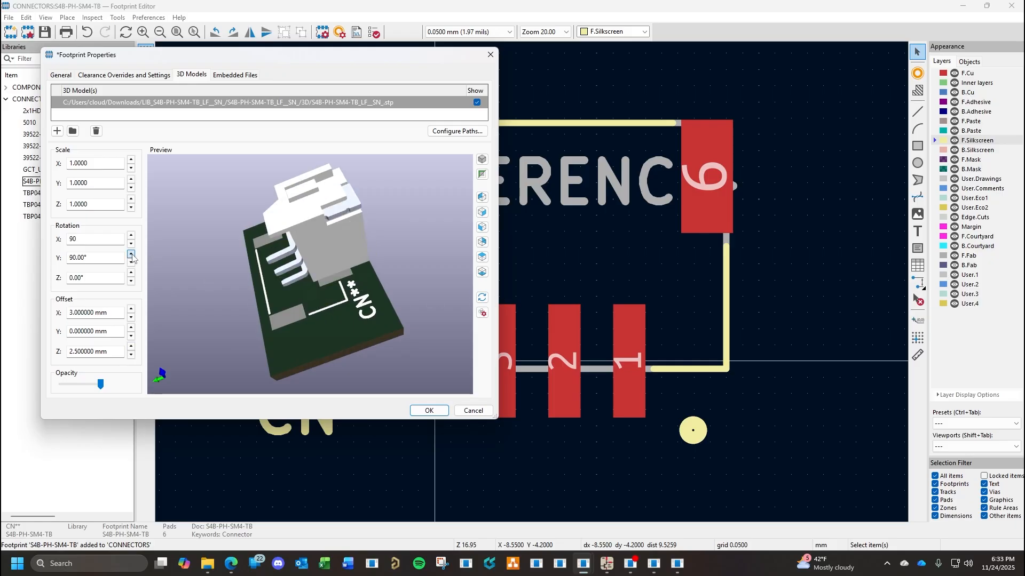
click(131, 262)
click(131, 273)
click(131, 273)
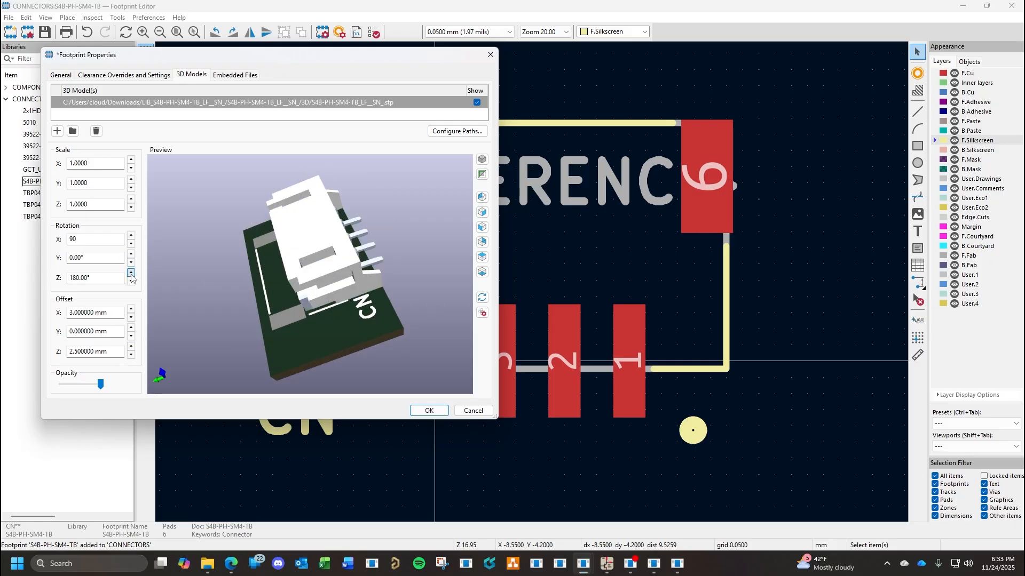
Set the 3D model's Y offset to 3.5 mm and apply the footprint properties.
click(131, 328)
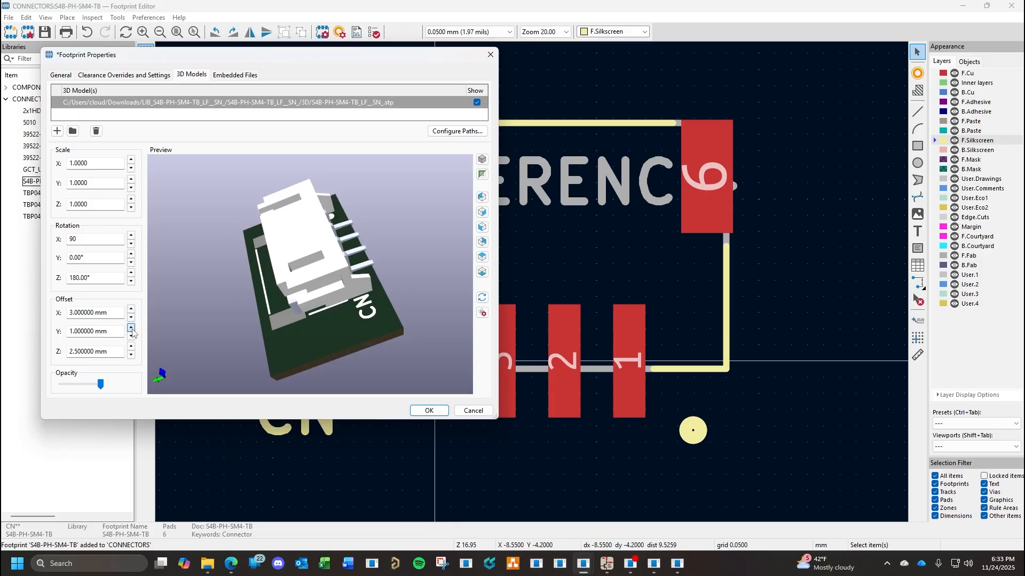
click(131, 327)
click(130, 328)
click(131, 327)
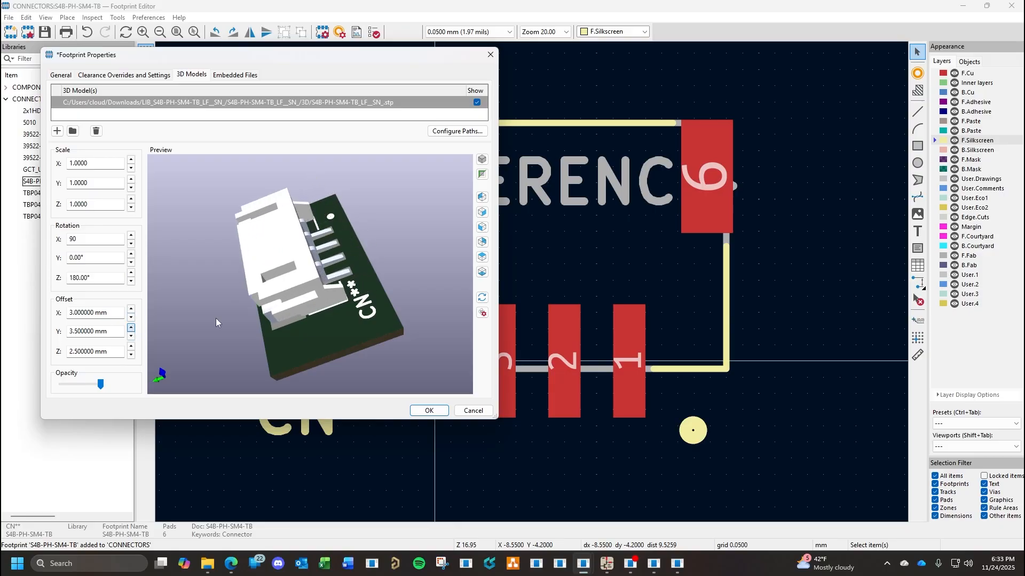
drag(349, 336, 309, 335)
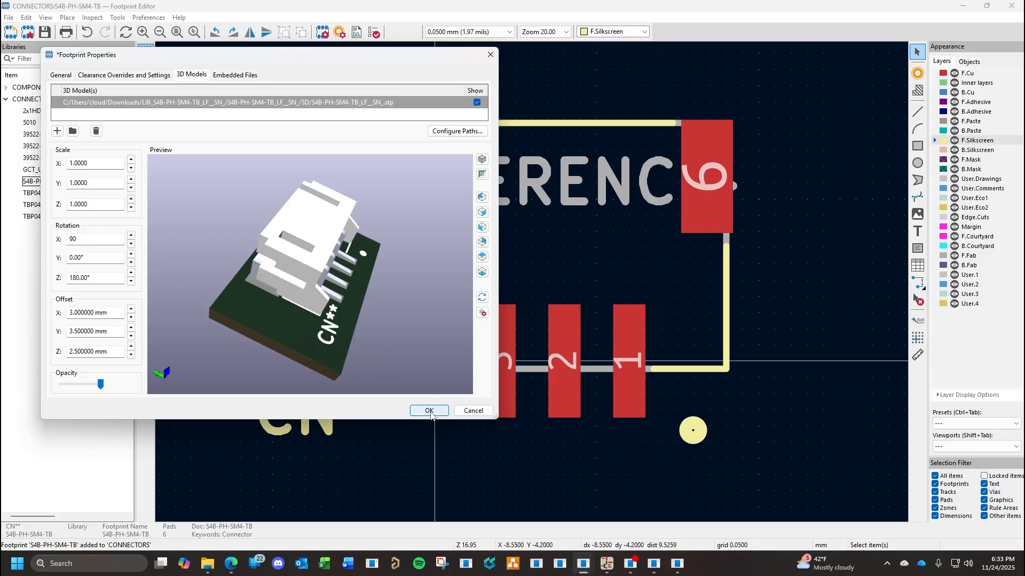
click(429, 411)
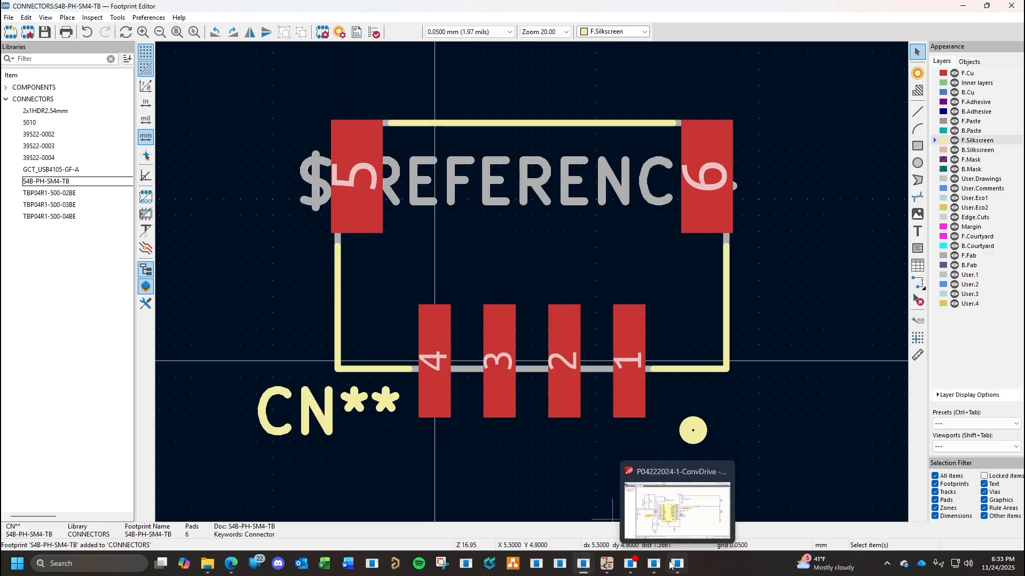
Switch to the Symbol Editor and open the four-pin KP39522-0004 symbol from the CONNECTORS library.
mouse_move(591, 567)
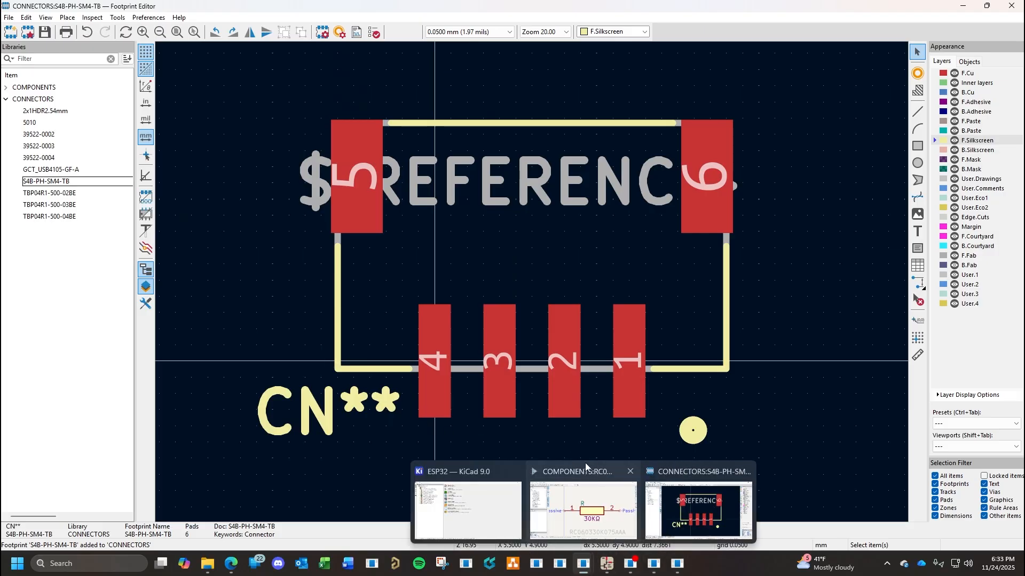
click(583, 504)
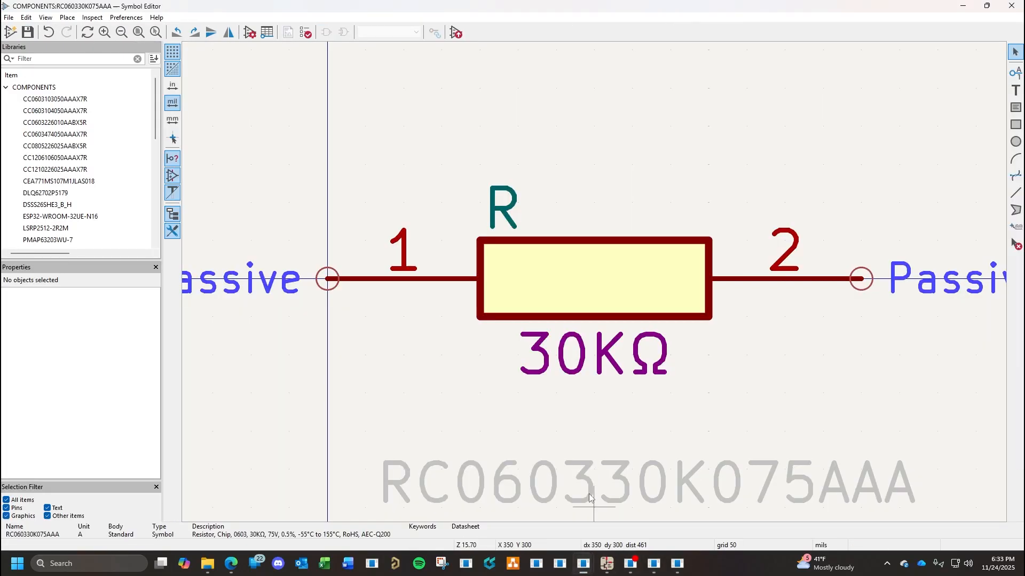
click(6, 87)
double_click(19, 101)
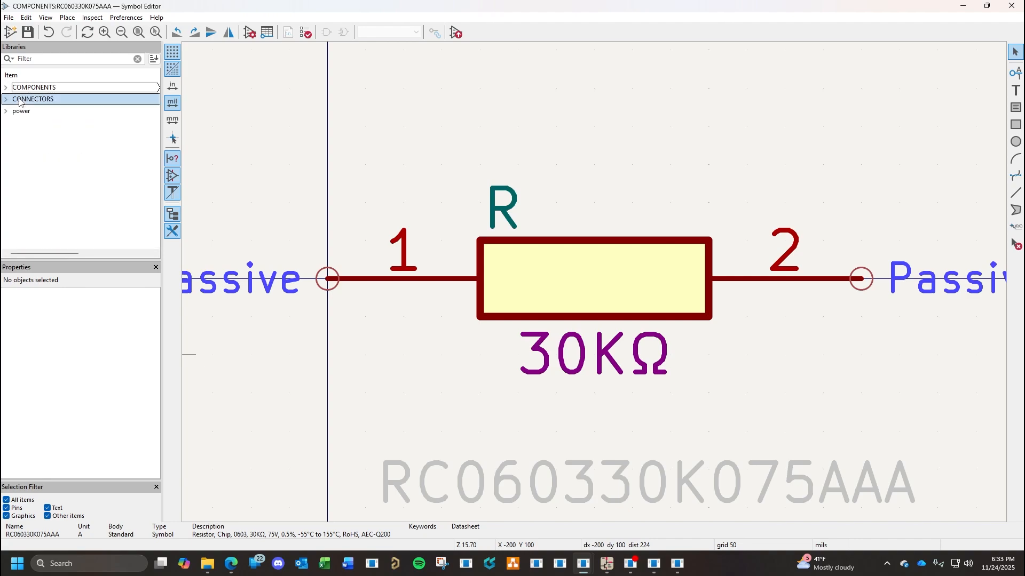
double_click(25, 112)
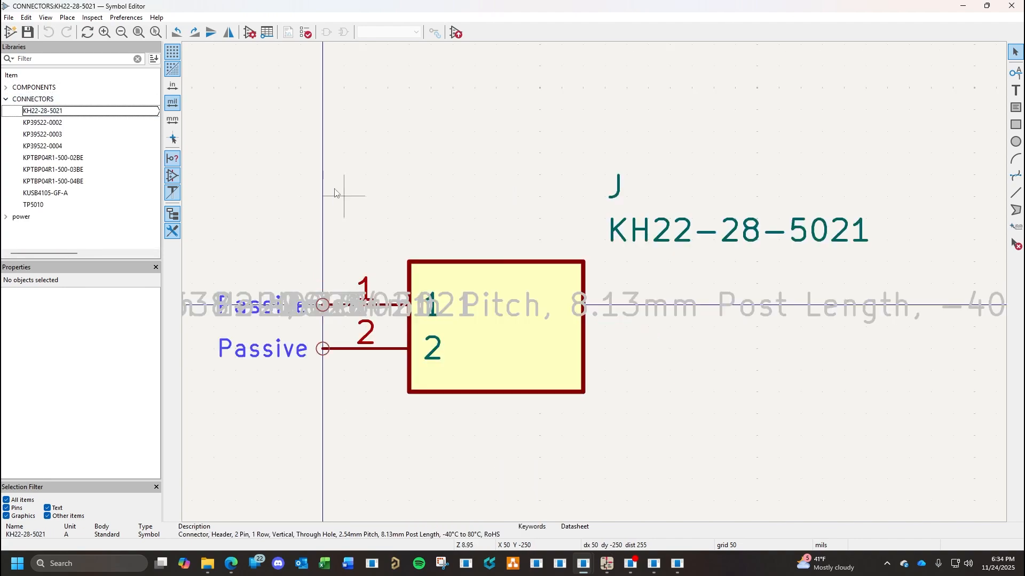
double_click(41, 123)
double_click(51, 147)
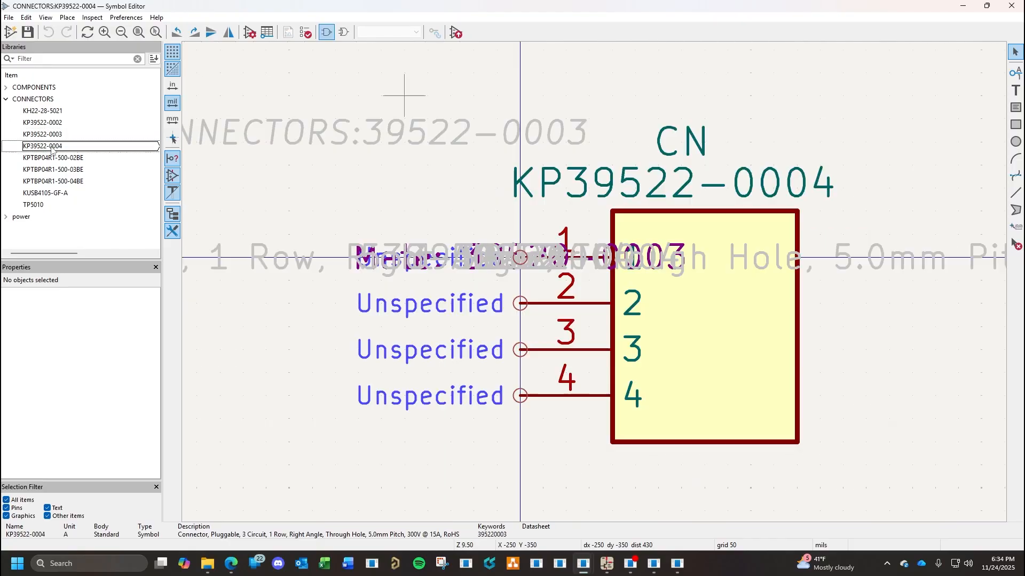
Duplicate the KP39522-0004 symbol in the CONNECTORS library and start the copy's new name with the prefix KH.
right_click(51, 149)
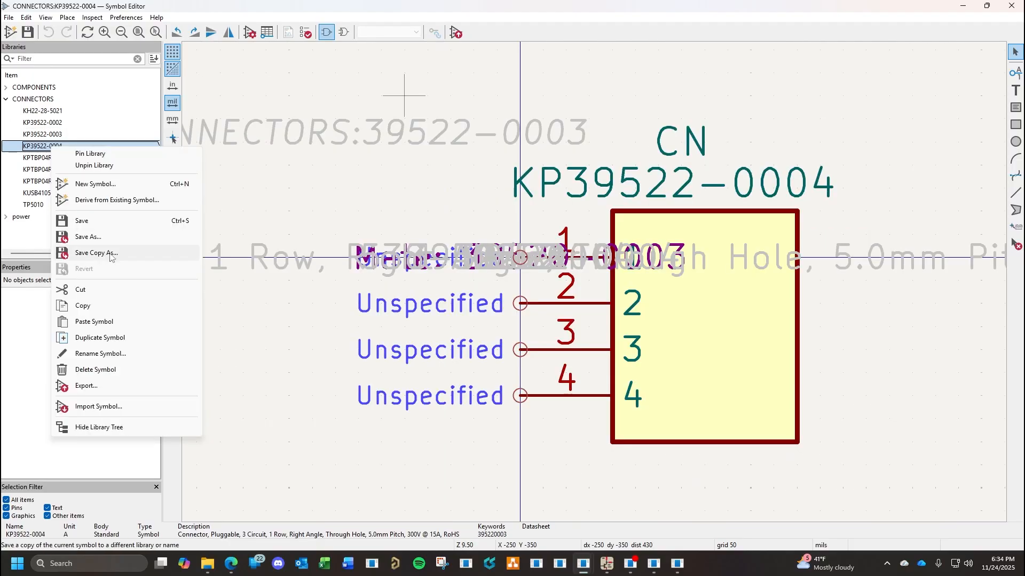
click(100, 338)
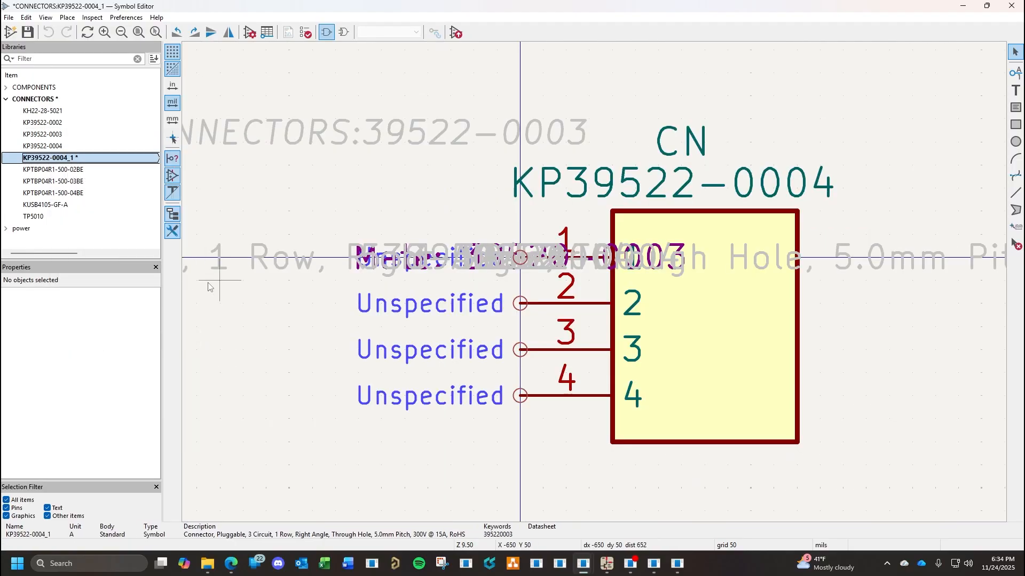
right_click(77, 160)
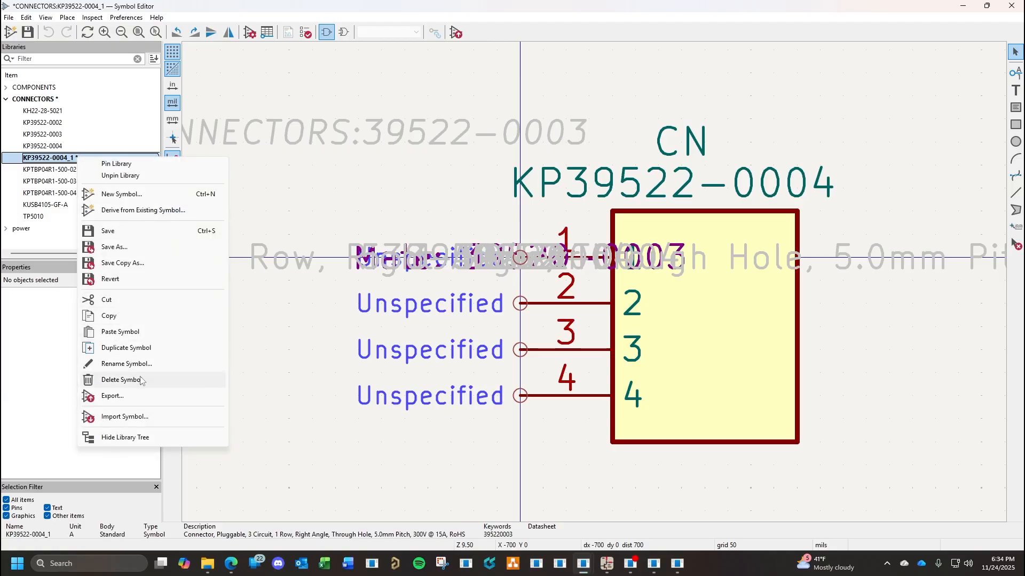
click(127, 364)
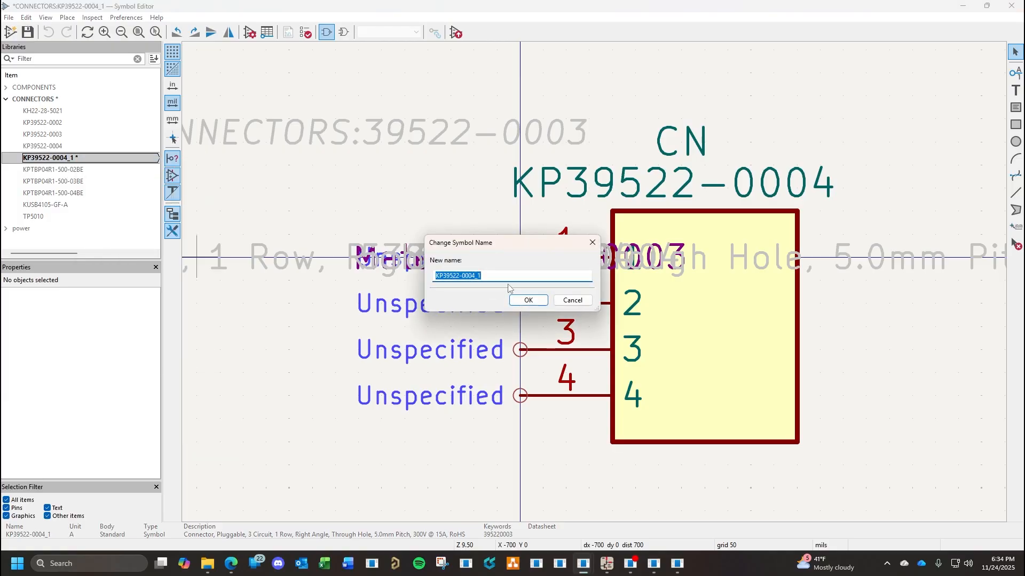
click(231, 564)
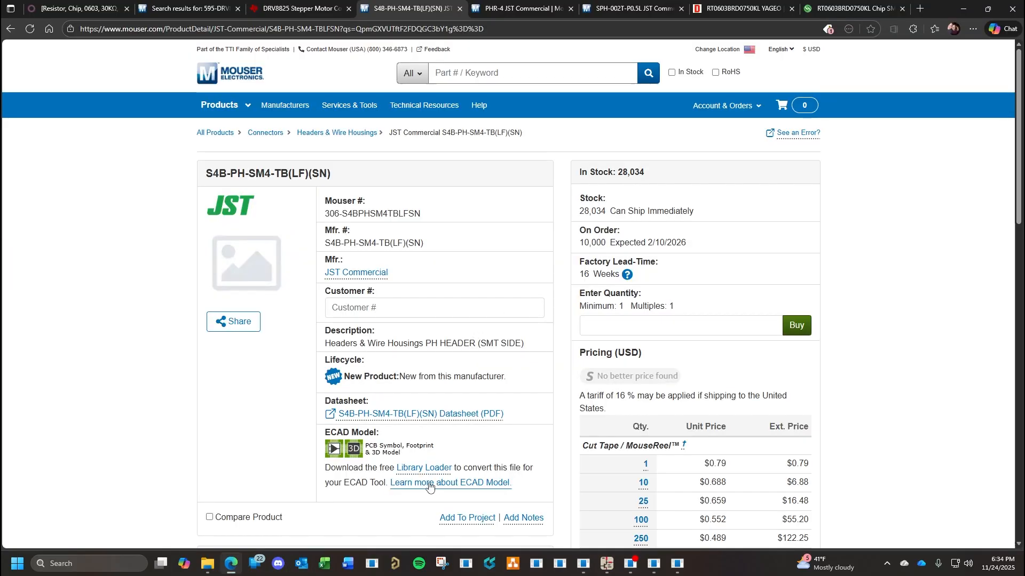
click(241, 564)
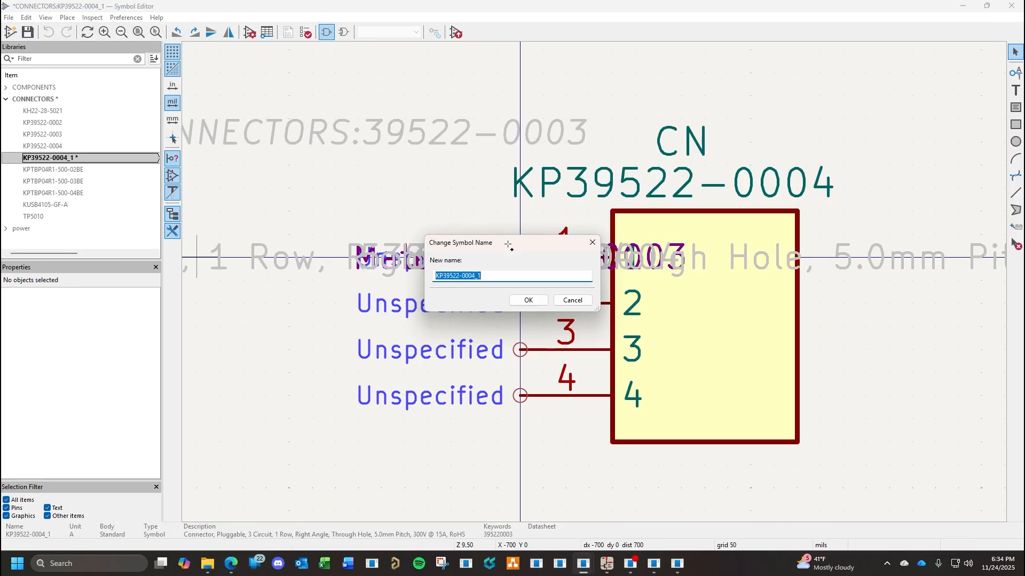
text(KH)
Switch to the browser's Mouser product page, copy the manufacturer part number S4B-PH-SM4-TB(LF)(SN) and return to the Symbol Editor.
click(231, 564)
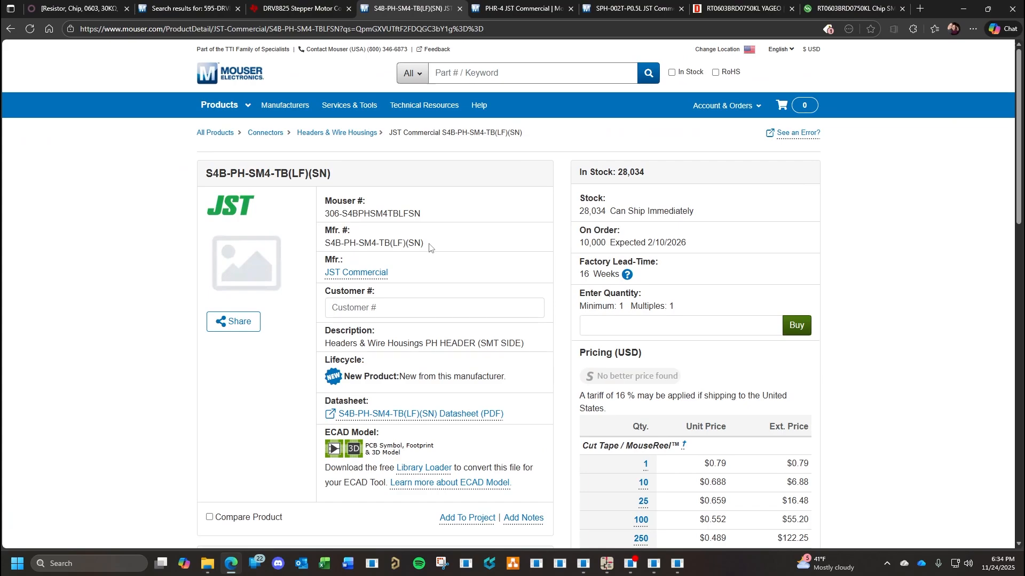
drag(426, 244, 319, 247)
key(ctrl+c)
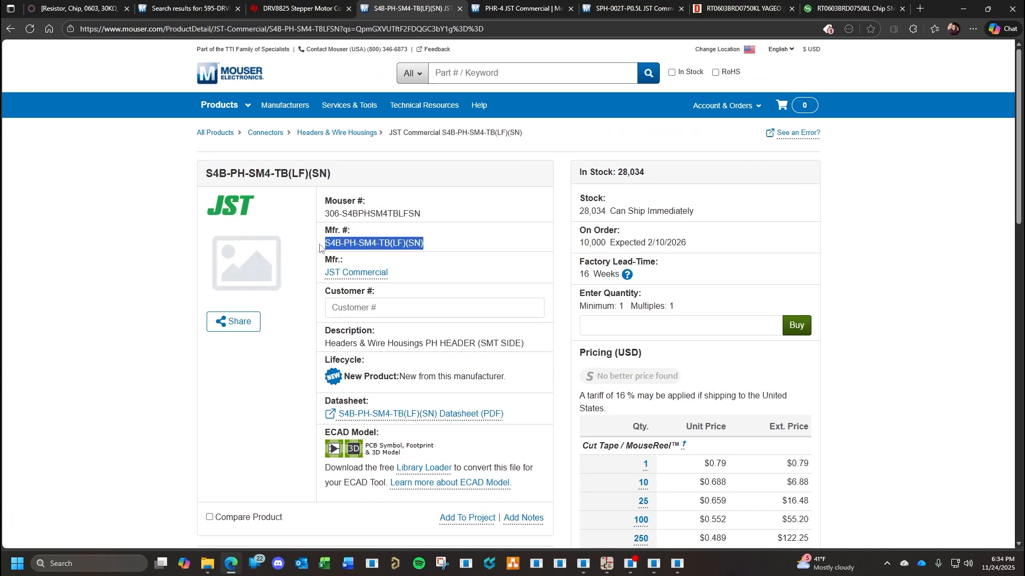
click(230, 564)
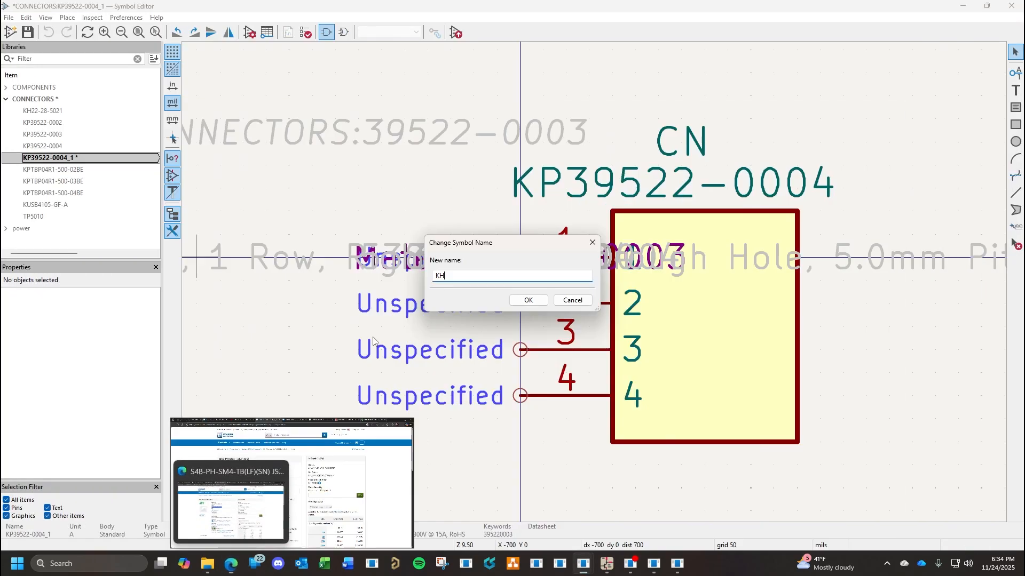
Complete the duplicated symbol's name as KHS4B-PH-SM4-TB(LF)(SN) with the copied part number and save it.
key(ctrl+v)
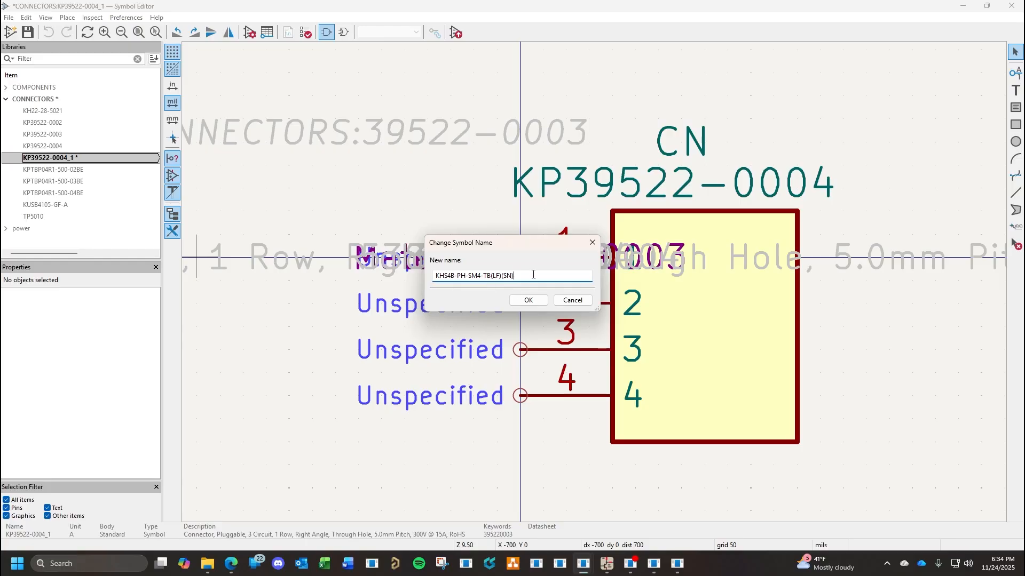
drag(534, 275, 413, 277)
click(529, 301)
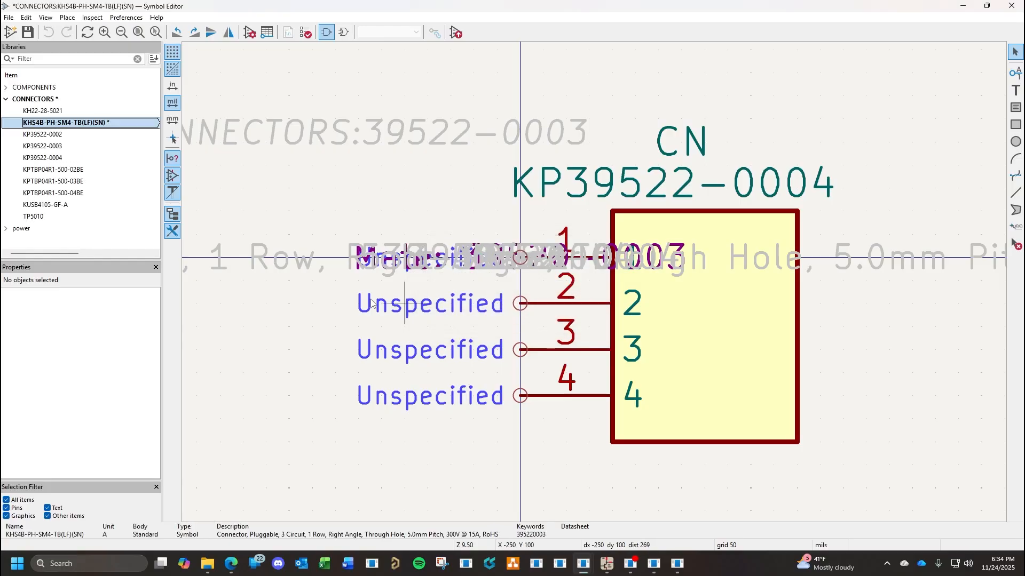
key(ctrl+s)
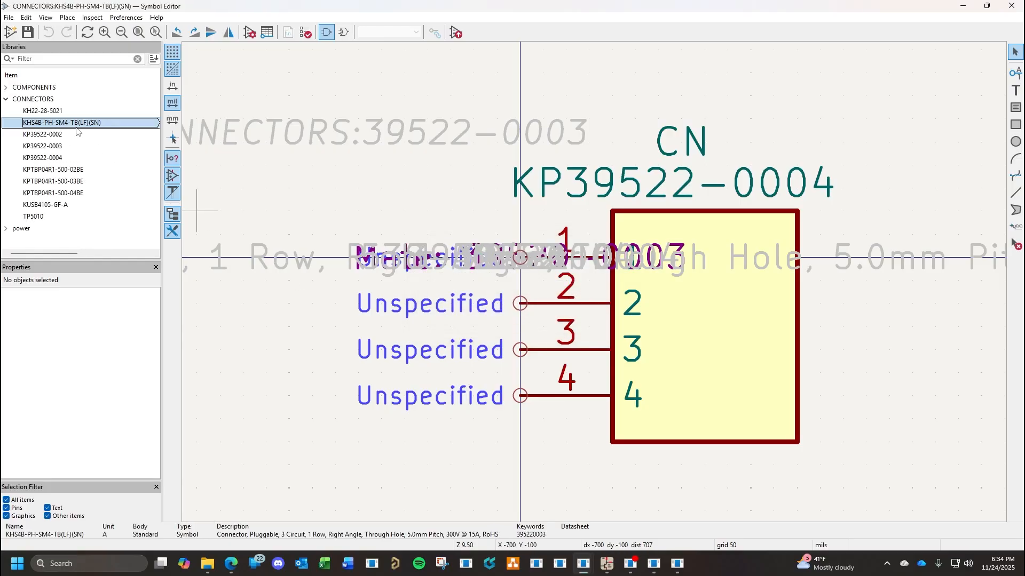
Open the properties of the selected KHS4B-PH-SM4-TB(LF)(SN) symbol and set its Value field to KHS4B-PH-SM4-TB(LF)(SN).
click(8, 17)
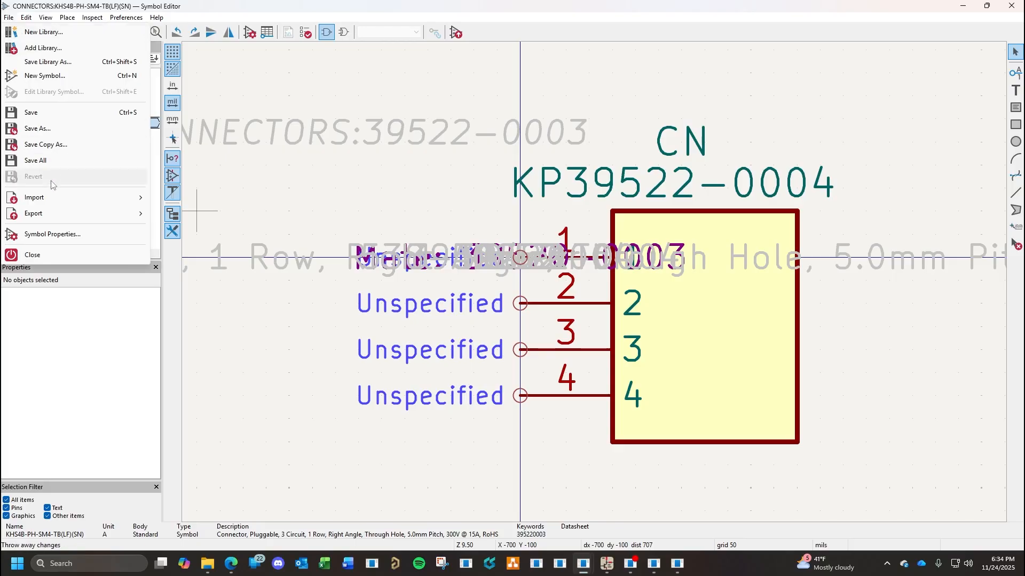
click(47, 235)
click(187, 122)
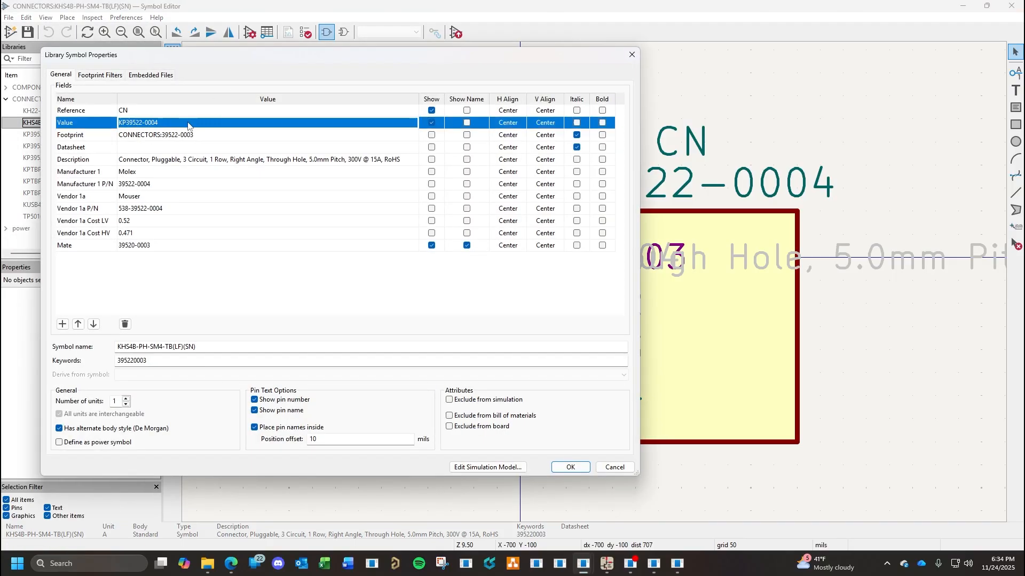
click(188, 122)
text(KHS4B-PH-SM4-TB(LF)(SN))
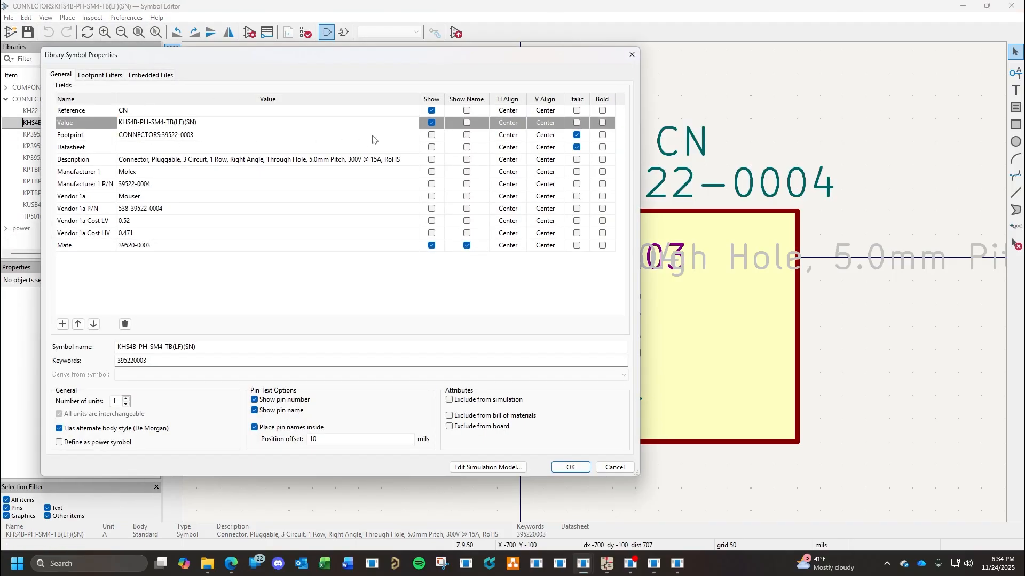
Assign the S4B-PH-SM4-TB footprint from the CONNECTORS library to the symbol.
click(403, 135)
click(412, 136)
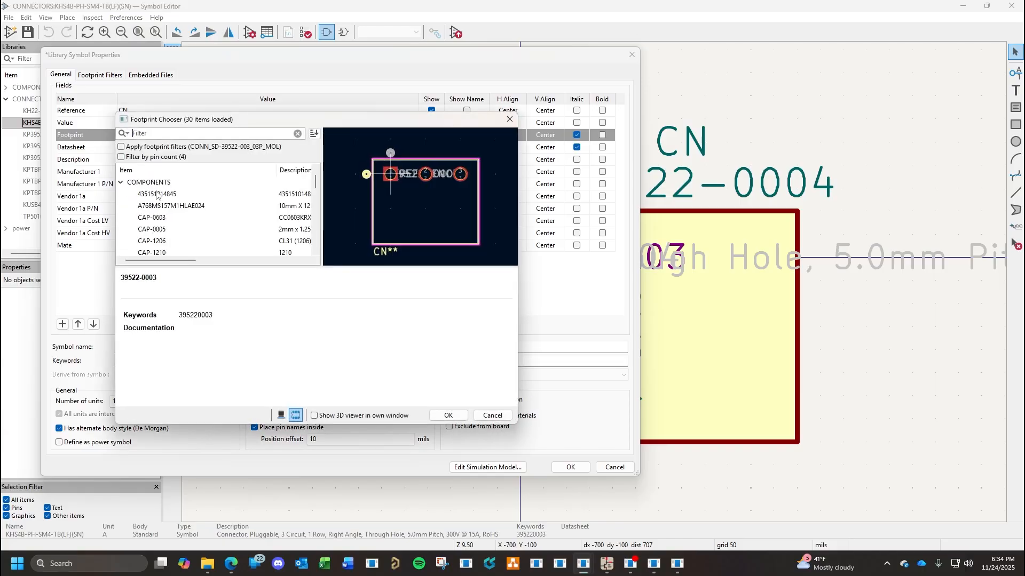
click(120, 183)
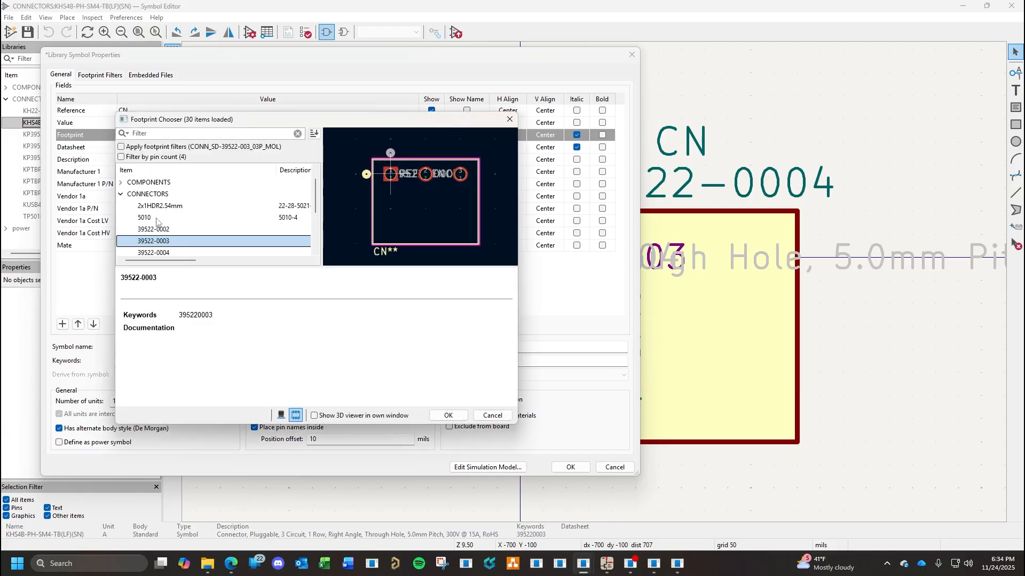
scroll(199, 228, down, 1)
click(195, 243)
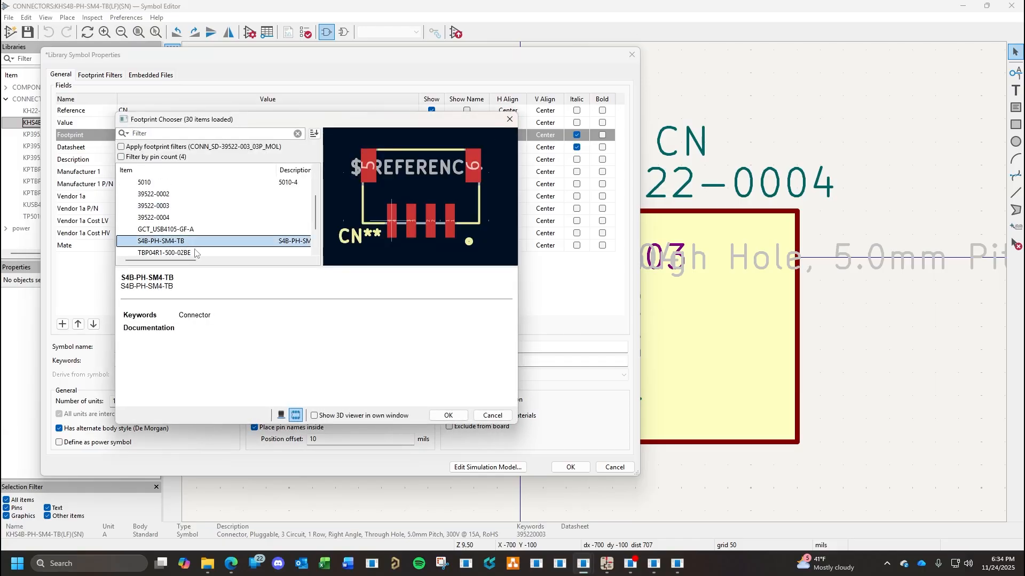
click(448, 416)
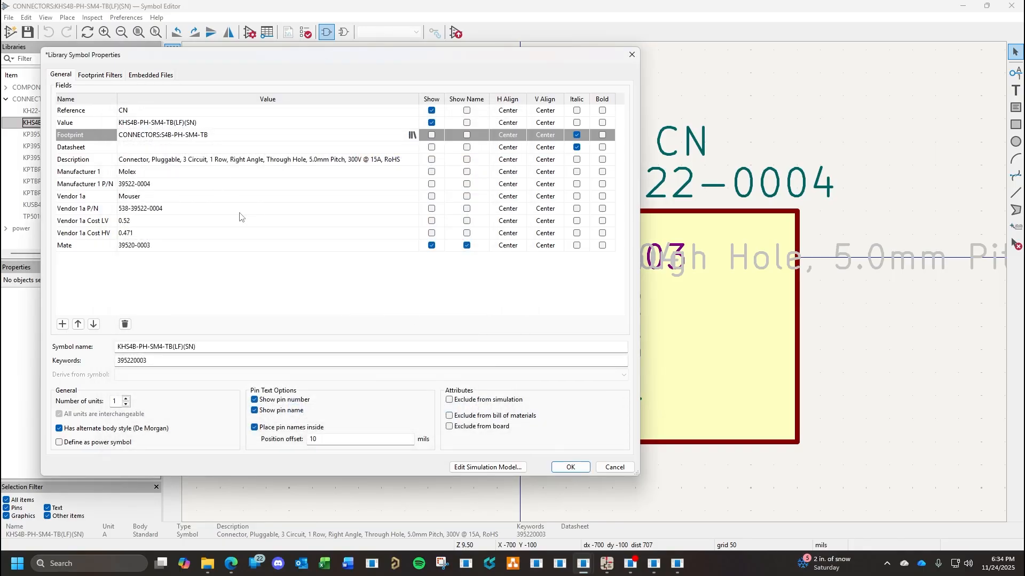
Change the circuit count in the symbol's Description to 4 Circuit.
click(187, 160)
click(186, 160)
click(187, 161)
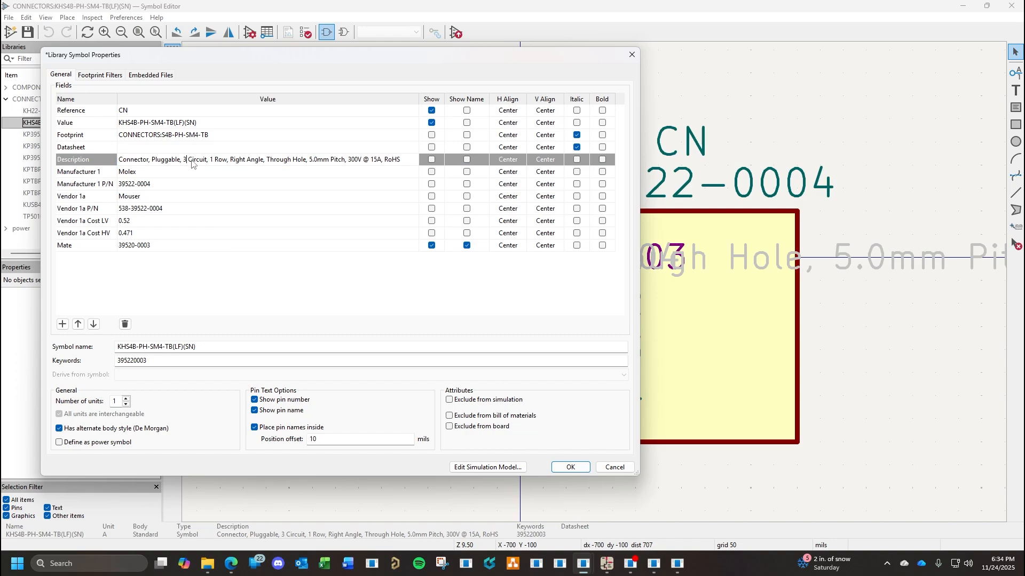
key(BackSpace)
text(4)
Replace "Through Hole" with "SMD" in the symbol's Description.
mouse_move(237, 574)
key(BackSpace)
key(BackSpace)
key(BackSpace)
key(BackSpace)
key(BackSpace)
key(BackSpace)
key(BackSpace)
key(BackSpace)
key(BackSpace)
key(BackSpace)
key(BackSpace)
key(BackSpace)
text(SMD)
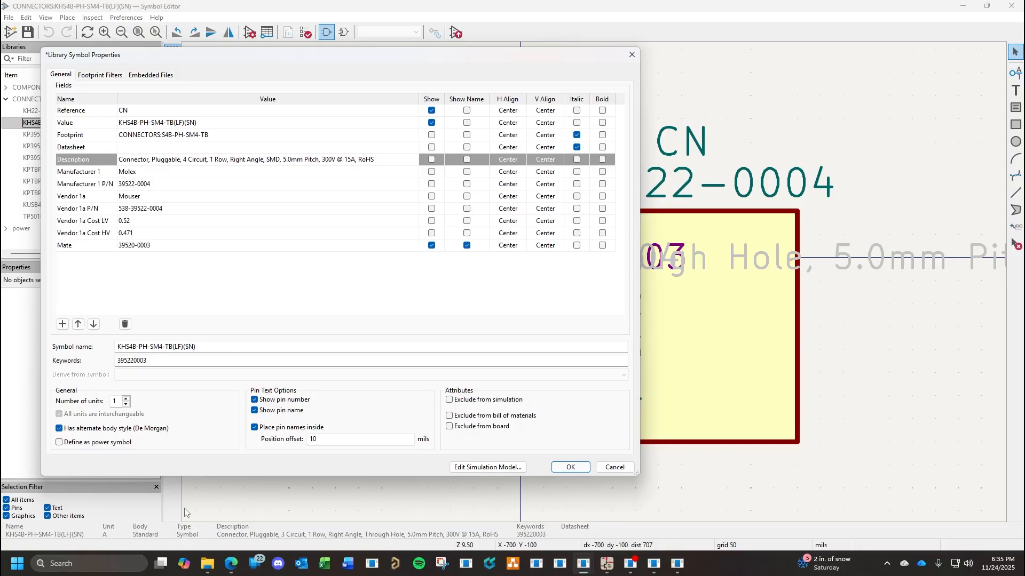
Switch to the browser and open the S4B-PH-SM4-TB(LF)(SN) datasheet from its Mouser product page.
click(231, 563)
scroll(512, 341, down, 4)
scroll(432, 380, down, 4)
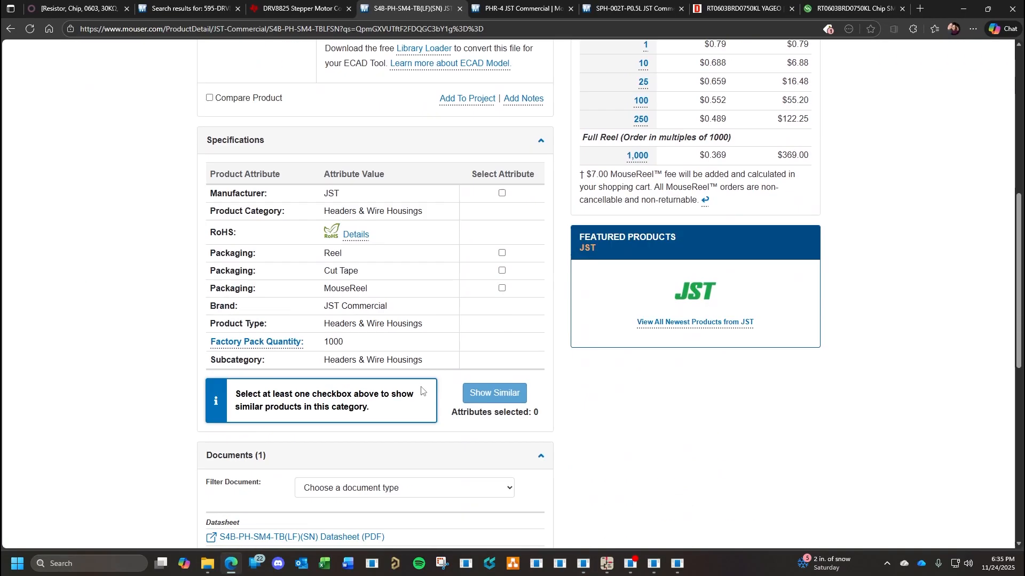
scroll(391, 327, up, 6)
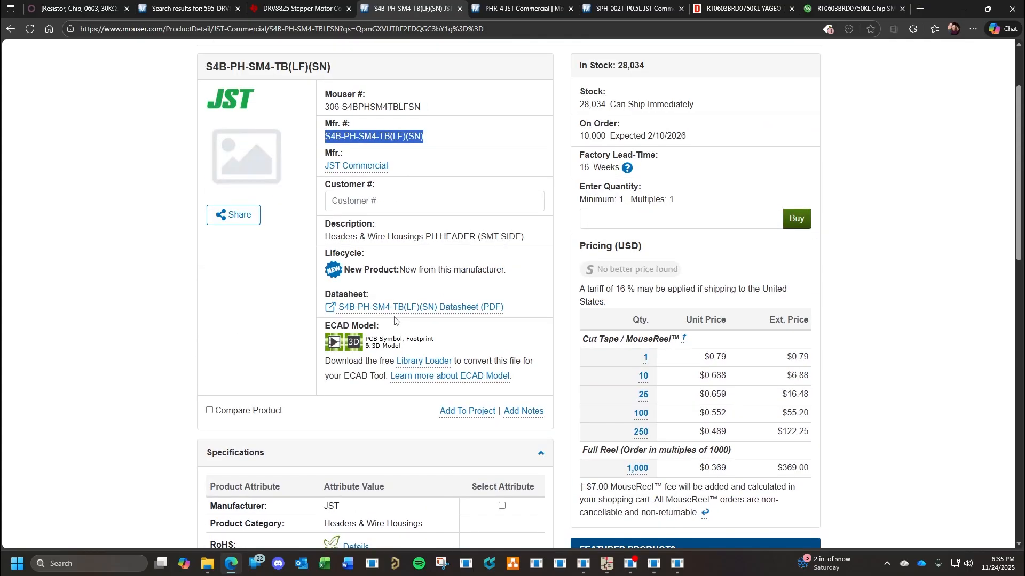
click(435, 307)
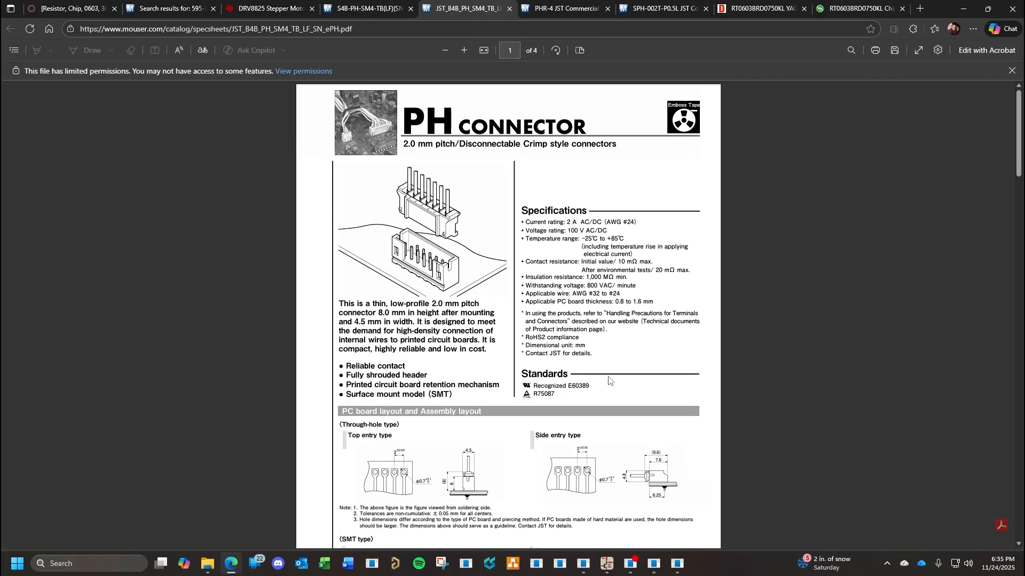
Examine the PH connector datasheet for the pin pitch and dimensions of the SMT side-entry header.
scroll(608, 381, down, 4)
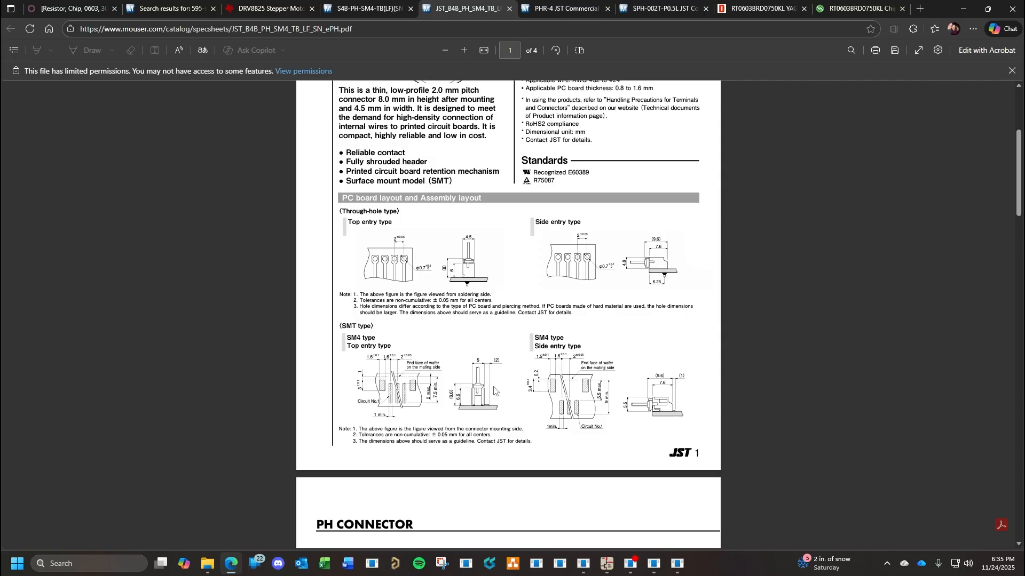
scroll(494, 391, down, 4)
scroll(494, 391, down, 5)
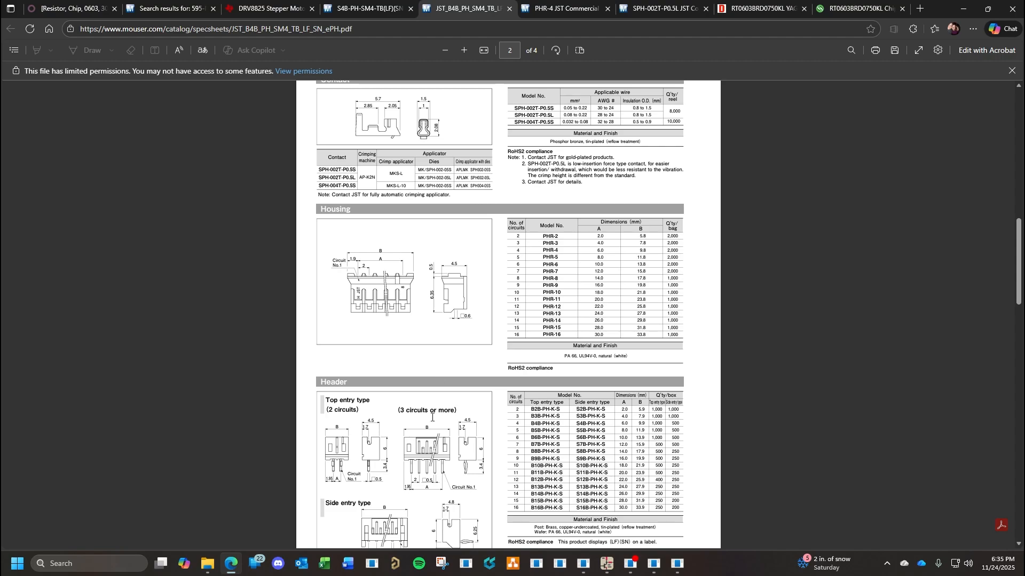
scroll(432, 418, down, 3)
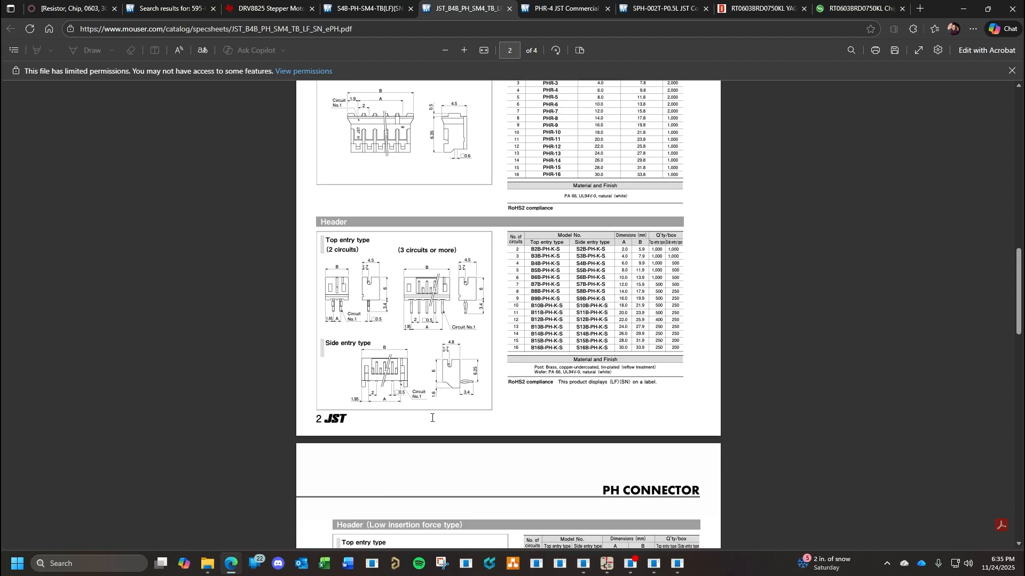
scroll(434, 419, down, 5)
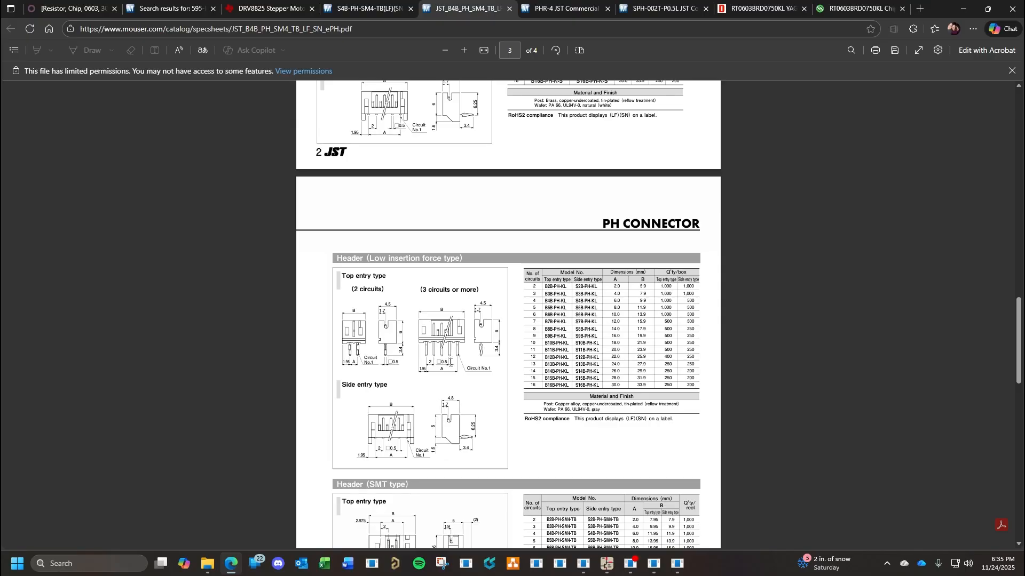
scroll(450, 363, up, 2)
scroll(449, 362, down, 2)
ctrl+scroll(447, 368, up, 2)
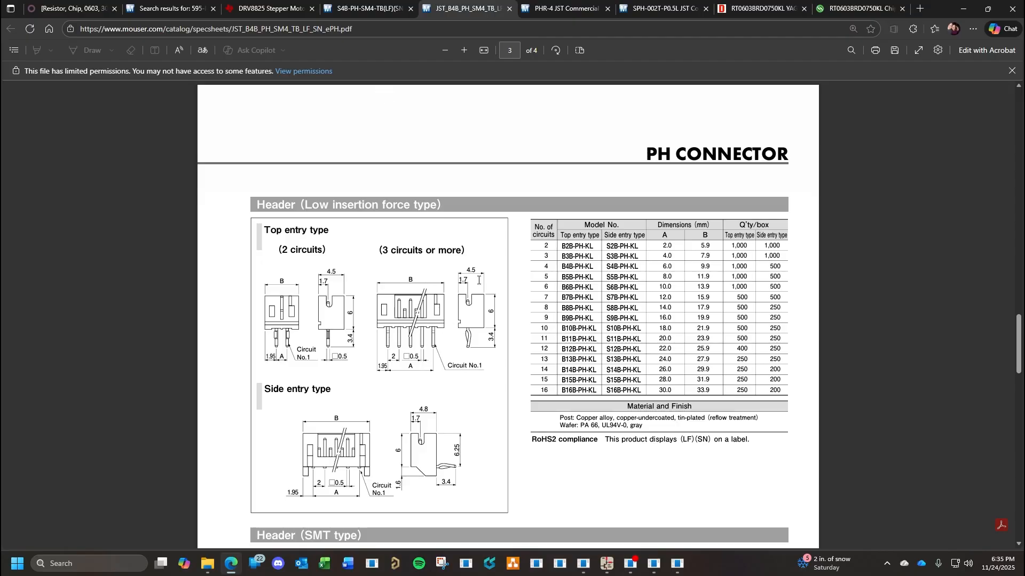
scroll(479, 280, down, 4)
scroll(475, 287, down, 3)
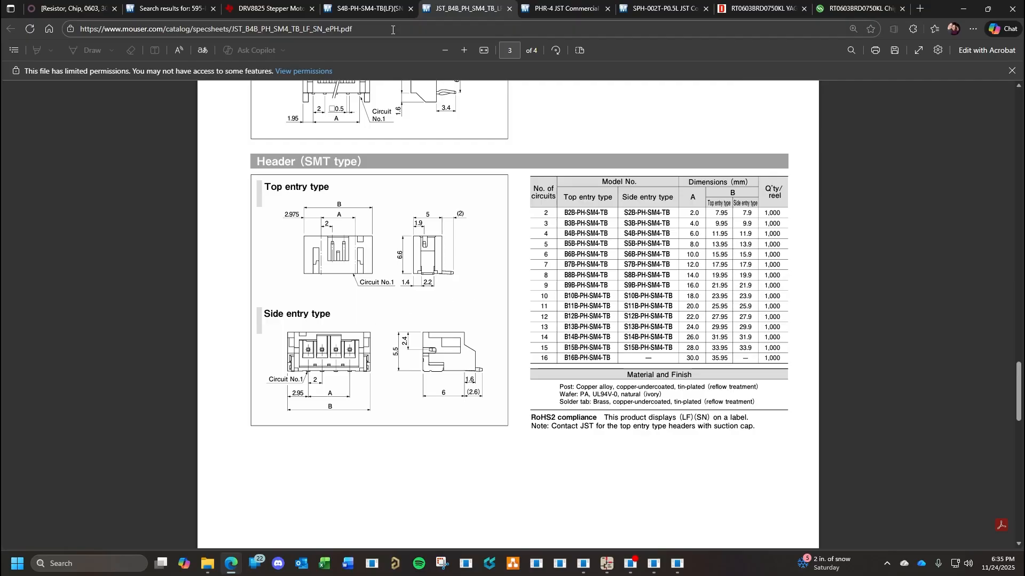
Return to the Symbol Editor and set the pitch in the Description to 2.0mm.
click(231, 564)
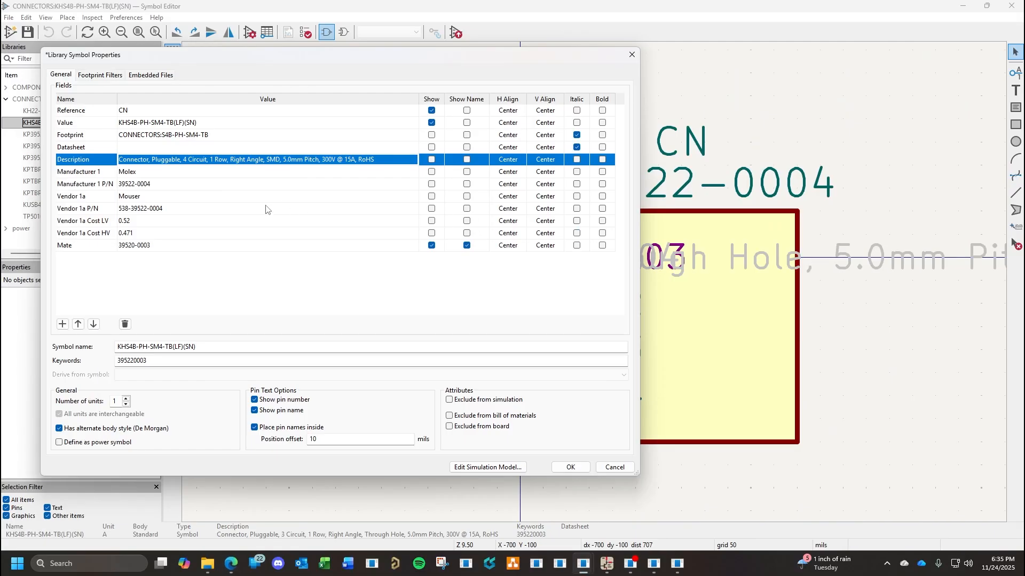
click(286, 160)
key(BackSpace)
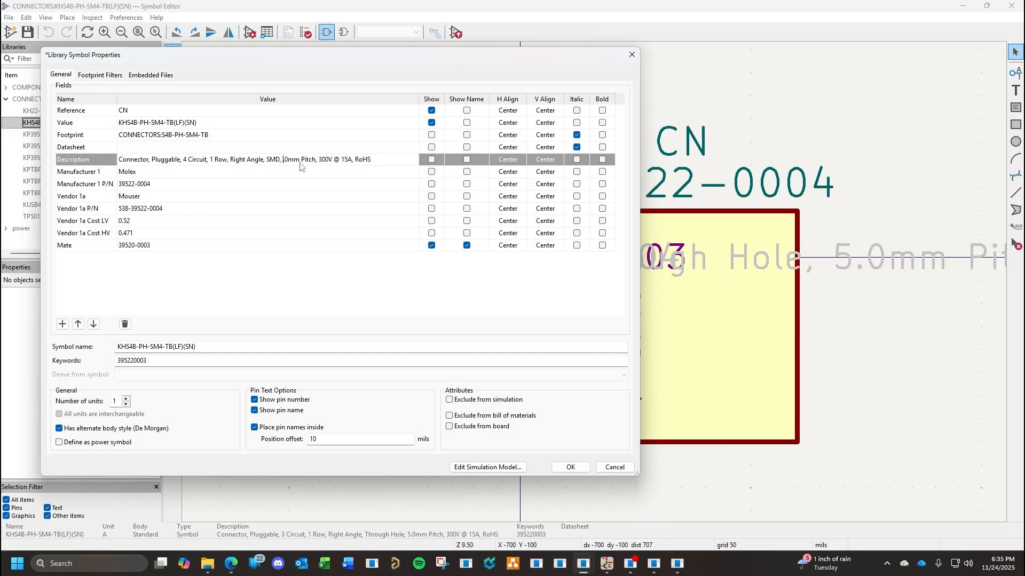
text(2)
Switch back to the browser and check the Mouser product page and the datasheet for the connector's voltage and current ratings.
click(231, 563)
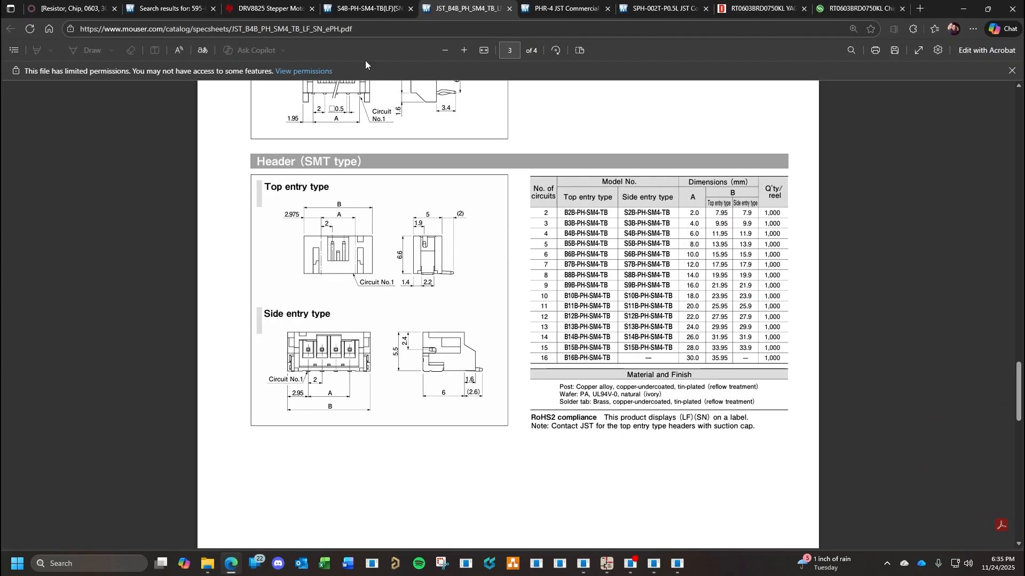
click(509, 9)
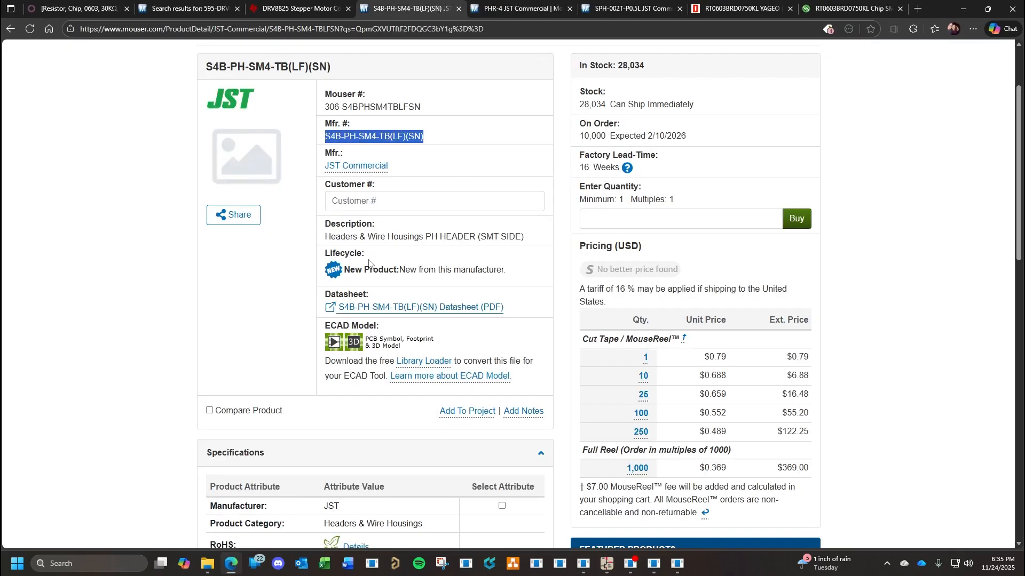
scroll(357, 281, down, 6)
scroll(436, 307, up, 3)
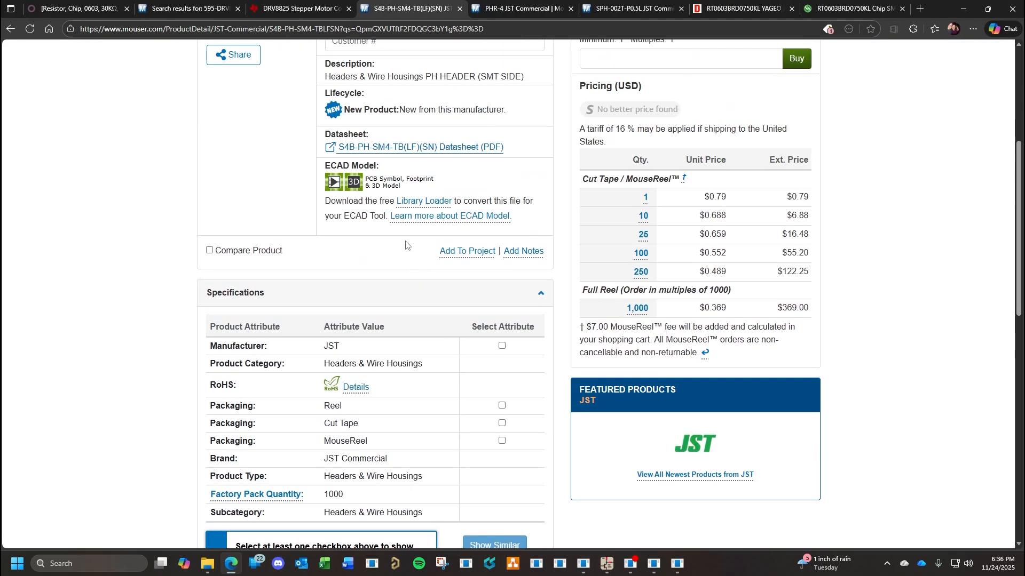
click(424, 147)
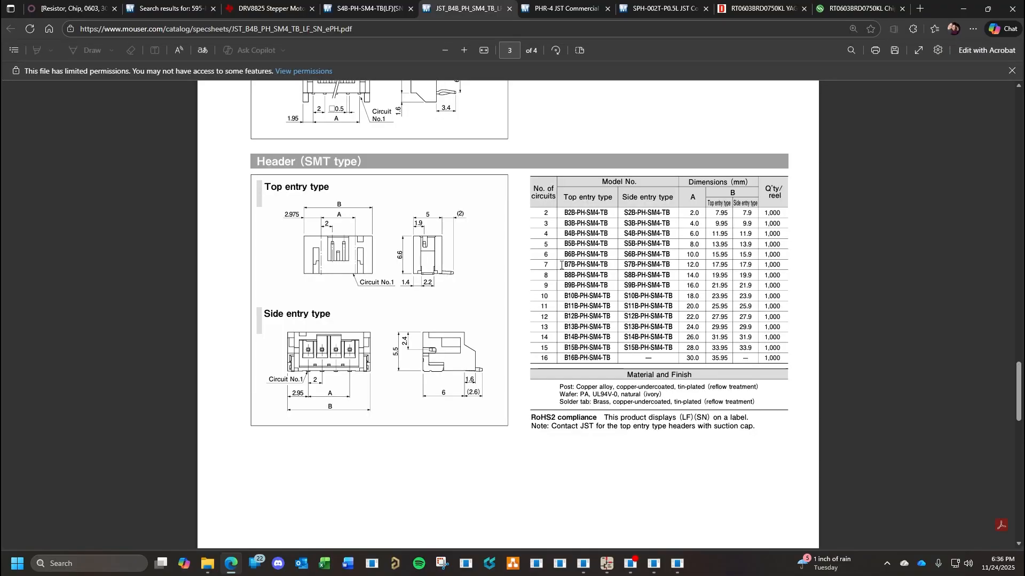
ctrl+scroll(660, 234, down, 2)
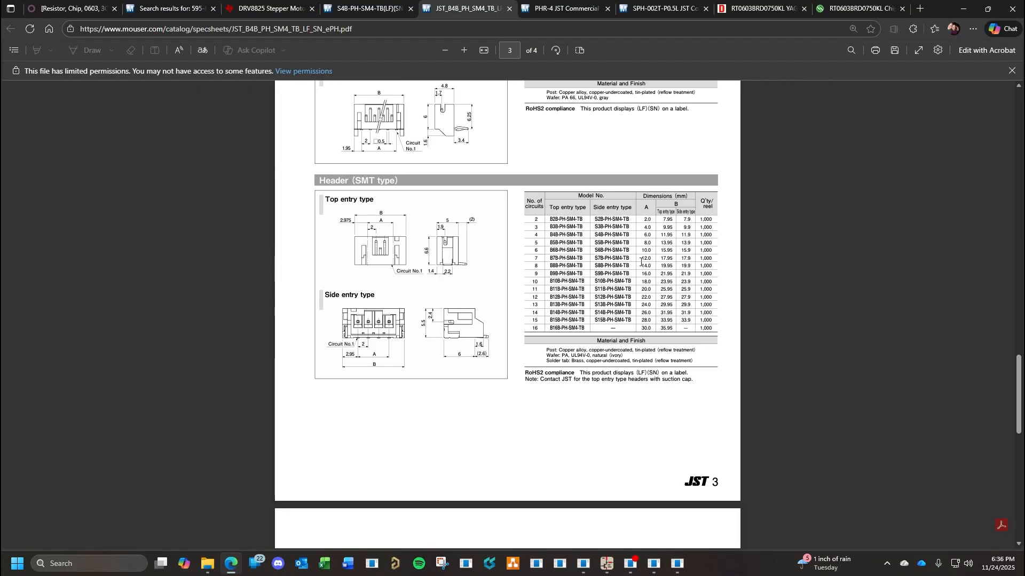
scroll(708, 304, down, 5)
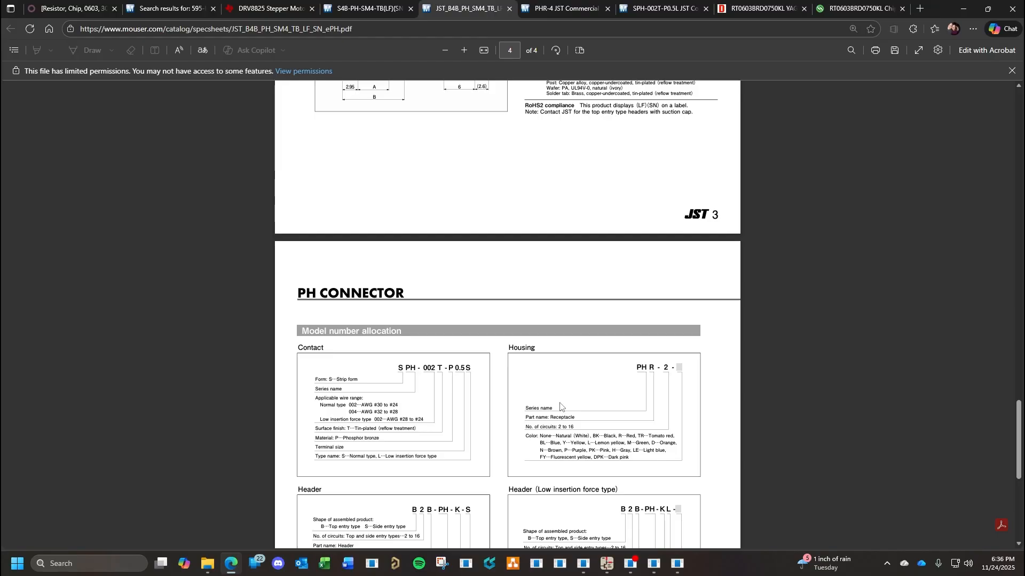
scroll(560, 403, down, 4)
scroll(566, 406, up, 20)
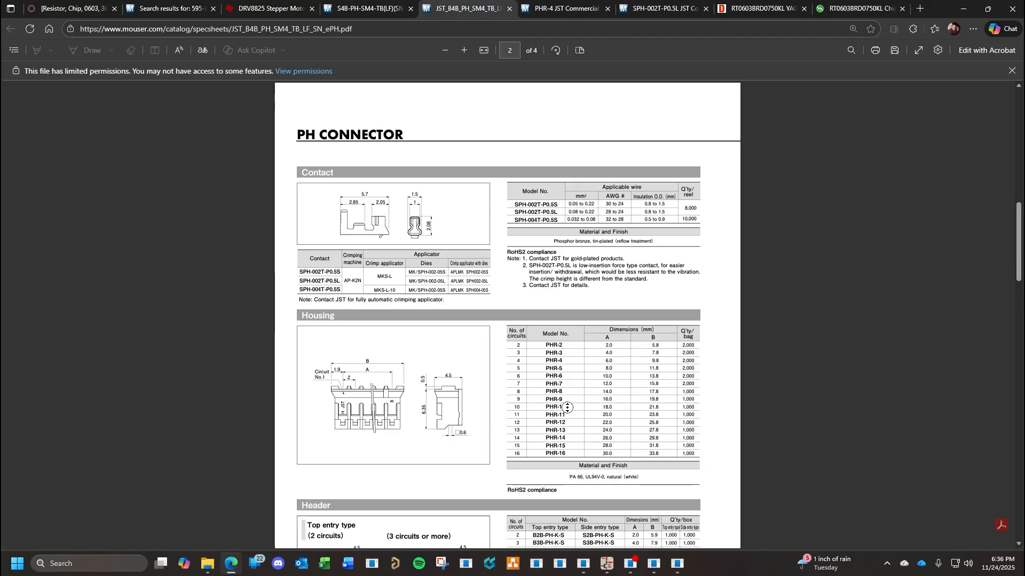
scroll(567, 408, up, 9)
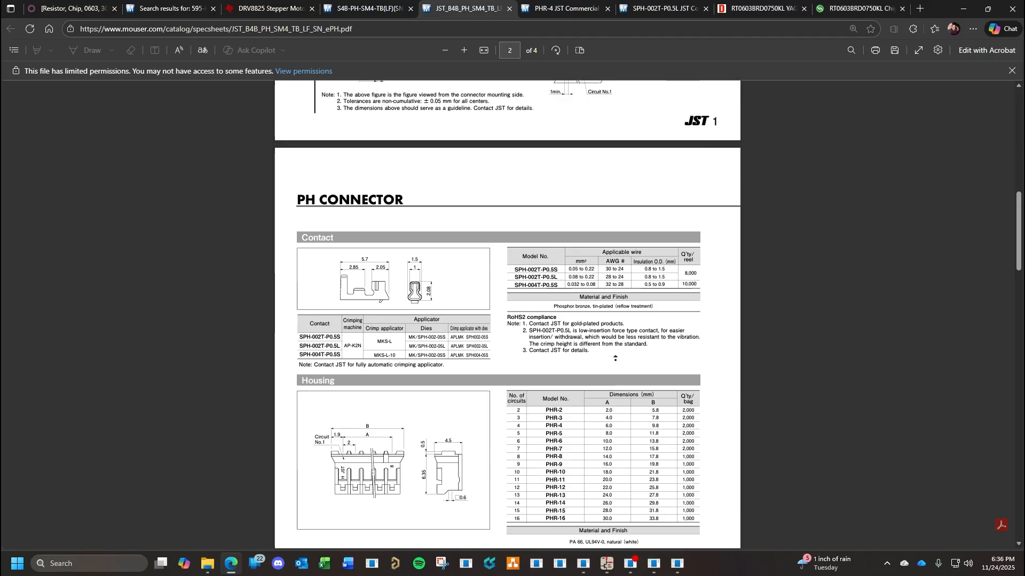
scroll(788, 279, up, 4)
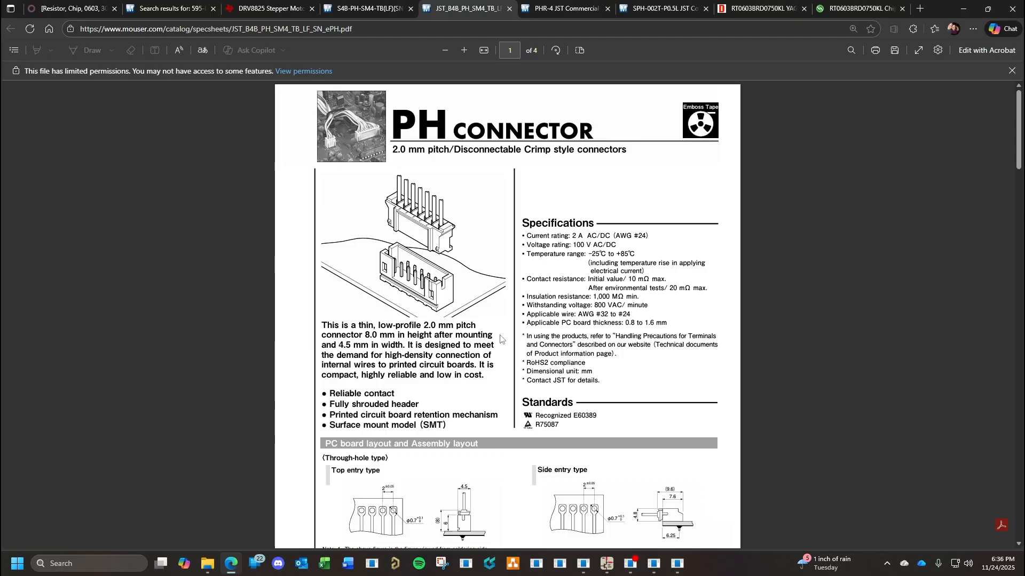
Return to the Symbol Editor and set the ratings in the Description to 100V @ 2A.
click(230, 564)
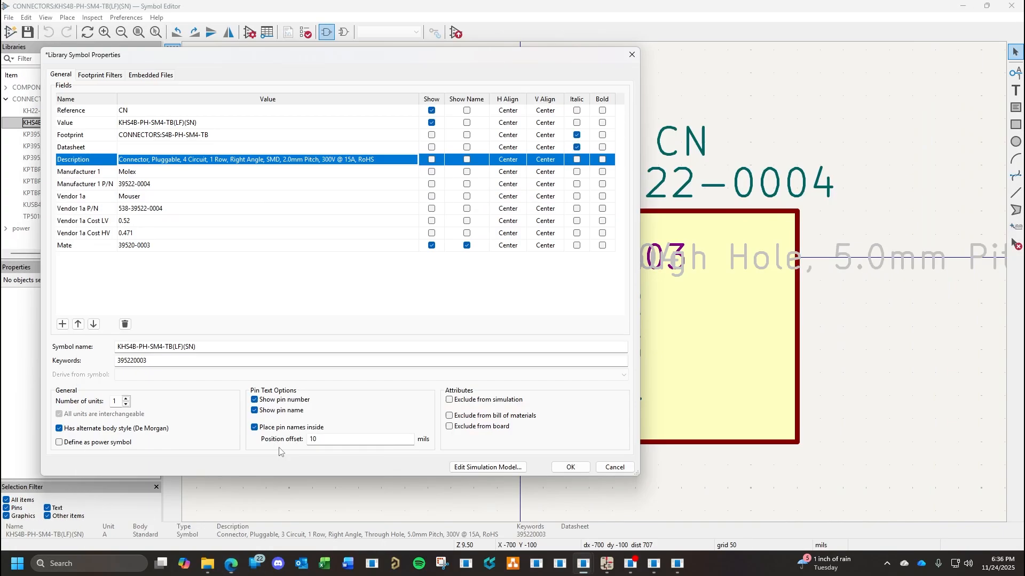
click(325, 162)
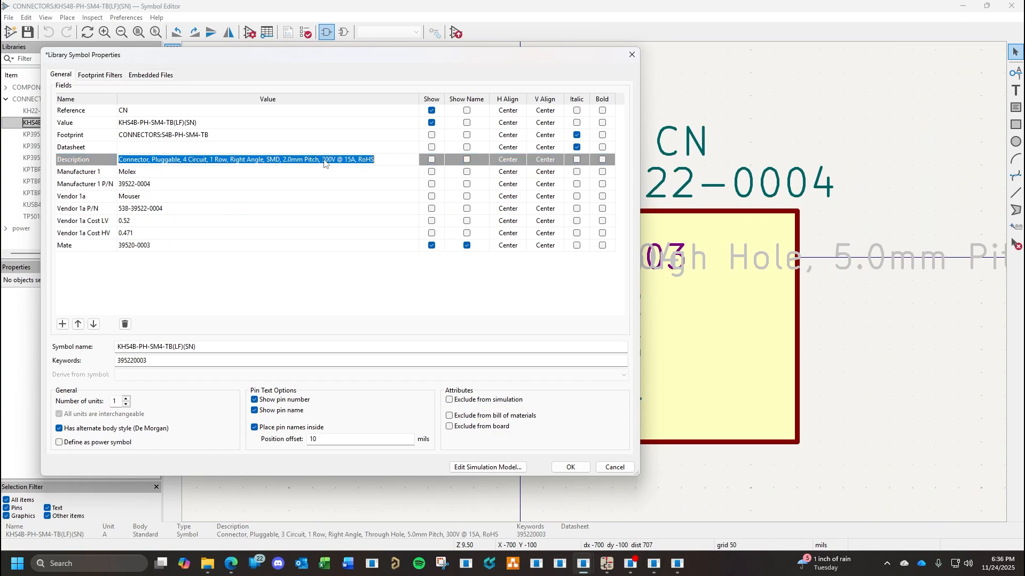
click(323, 160)
key(BackSpace)
text(1)
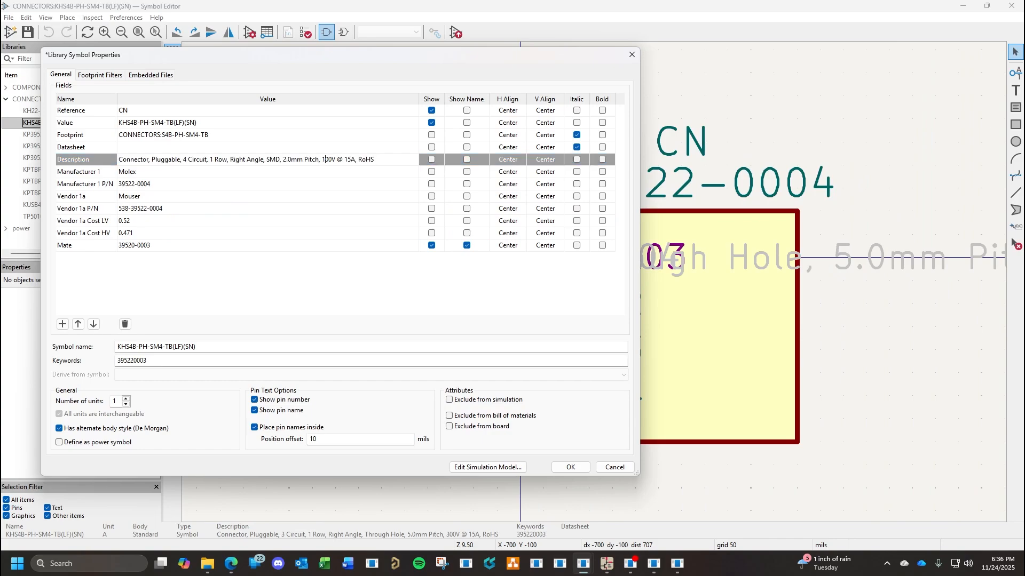
key(BackSpace)
key(BackSpace)
text(2)
Check the temperature range in the browser's PH connector datasheet and insert "-25°C to 85°C," before RoHS in the symbol's Description.
click(232, 565)
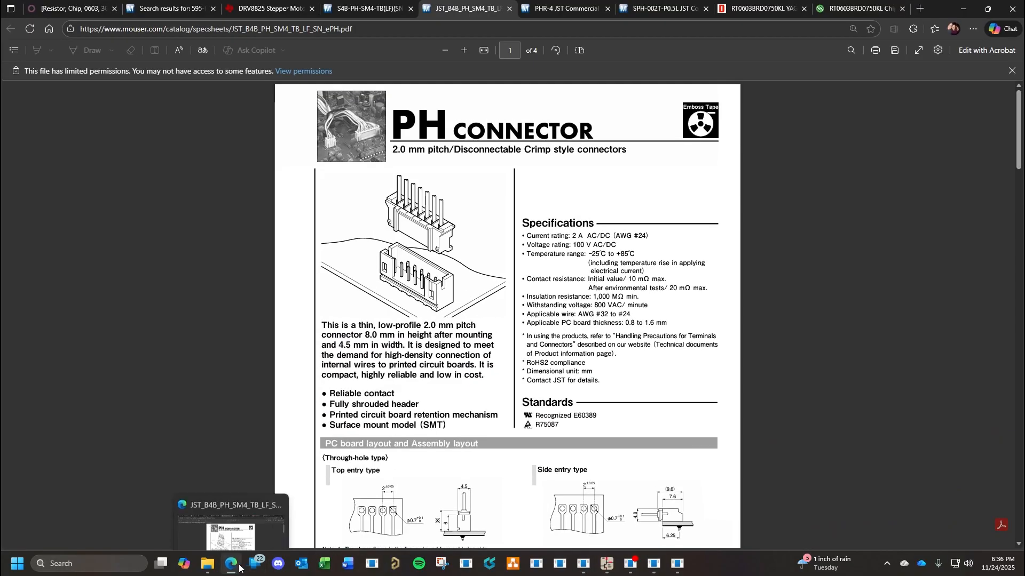
click(241, 566)
click(353, 165)
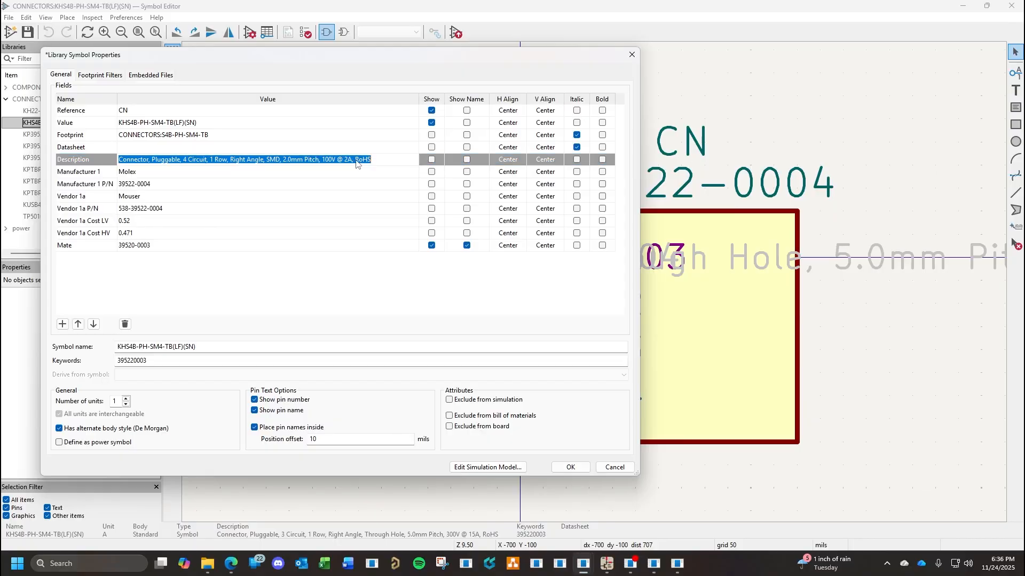
text(-25)
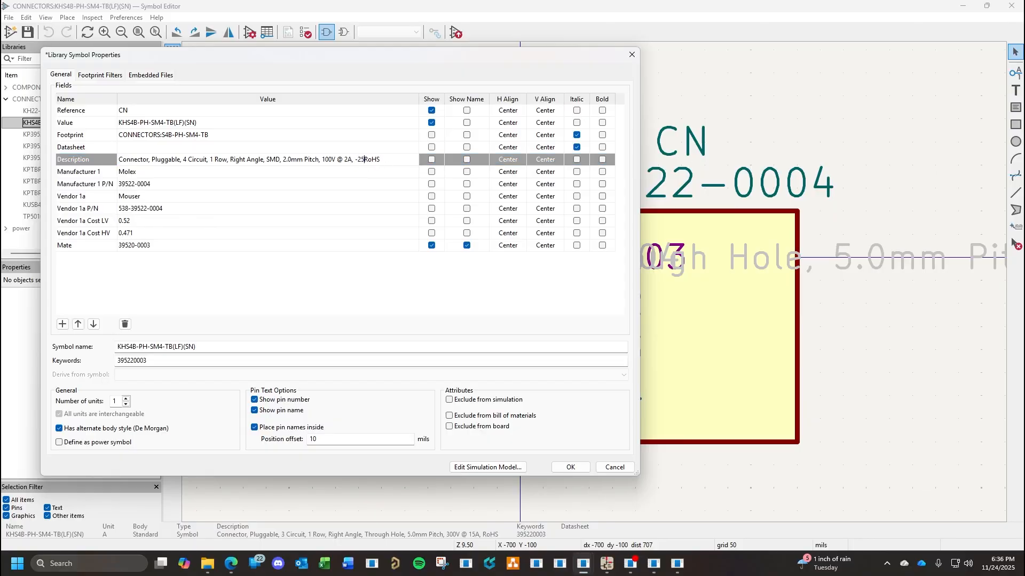
text(°C to 85°C,)
Set Manufacturer 1 to JST and, after checking the Mouser product page, Manufacturer 1 P/N to S4B-PH-SM4-TB(LF)(SN).
click(147, 173)
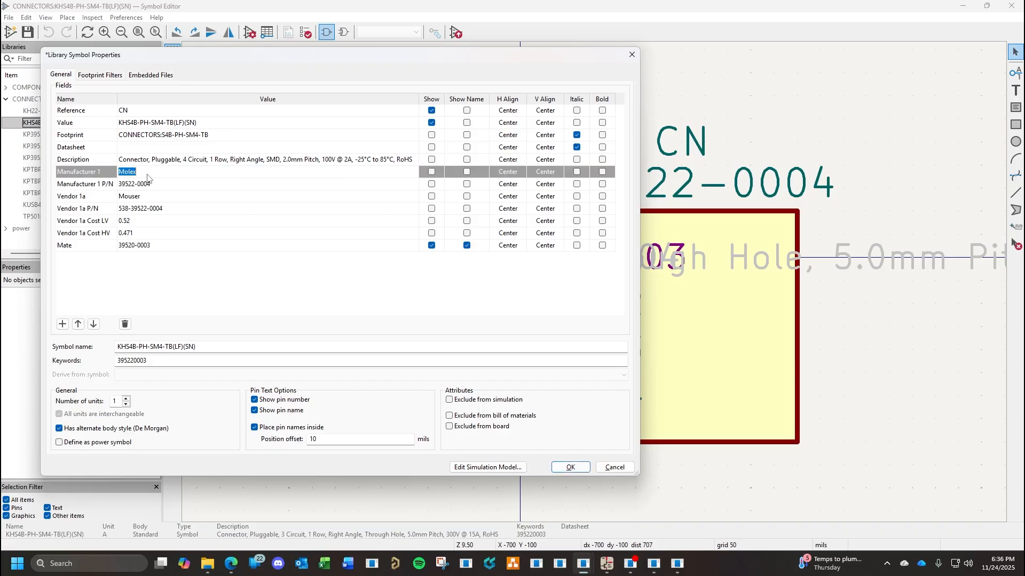
text(JST)
click(232, 564)
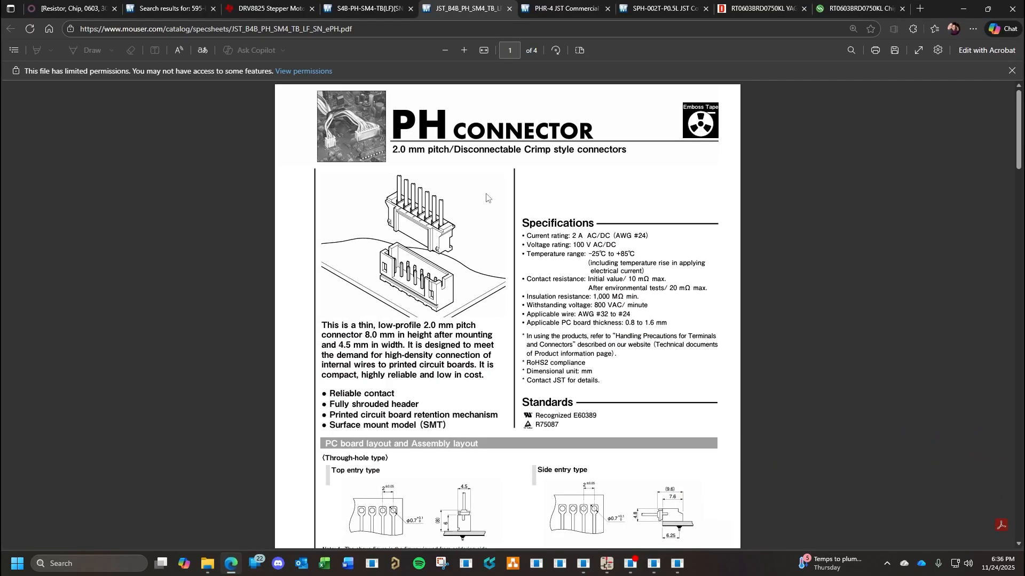
click(360, 9)
scroll(426, 266, up, 5)
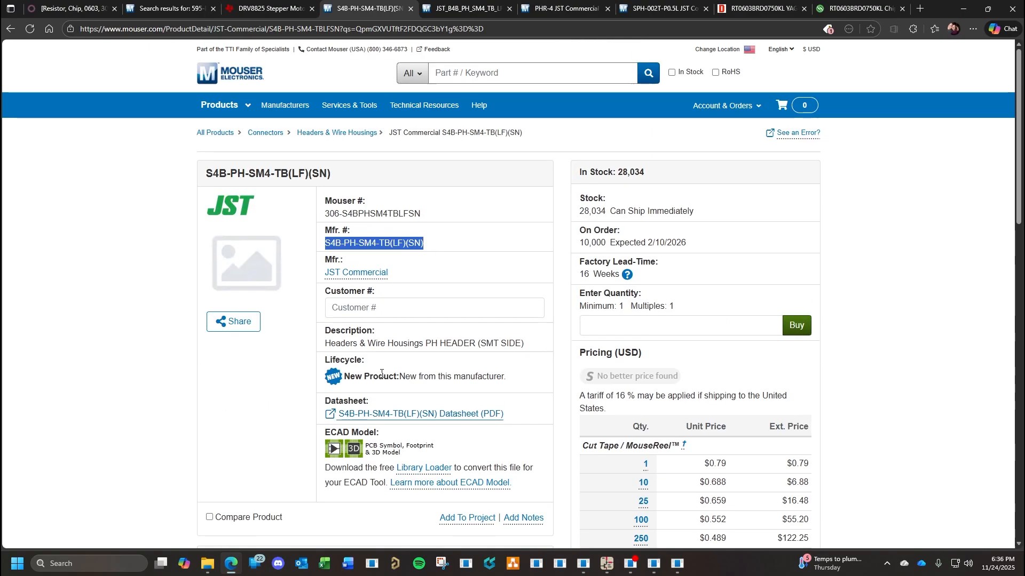
click(234, 565)
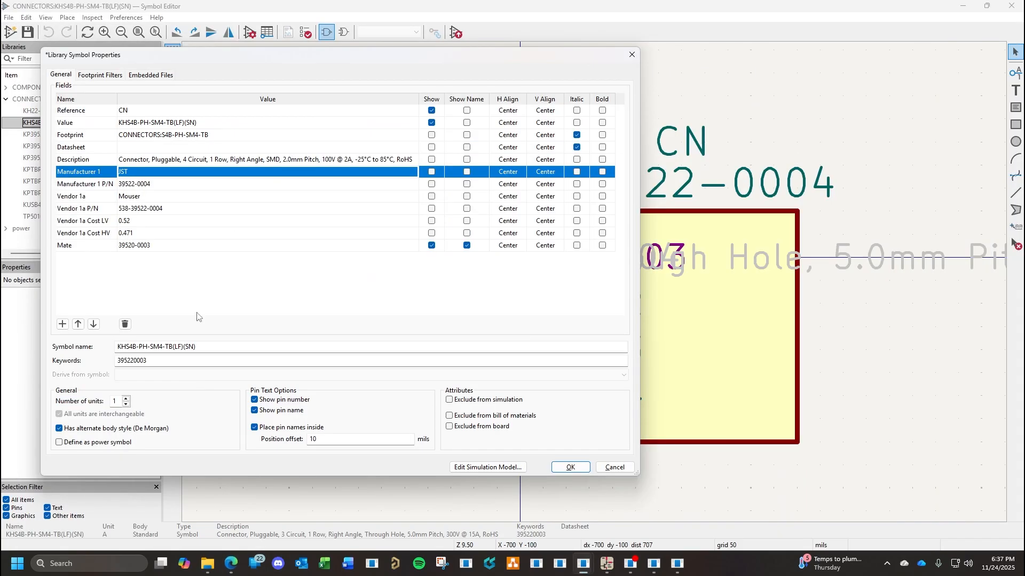
click(163, 187)
text(S4B-PH-SM4-TB(LF)(SN))
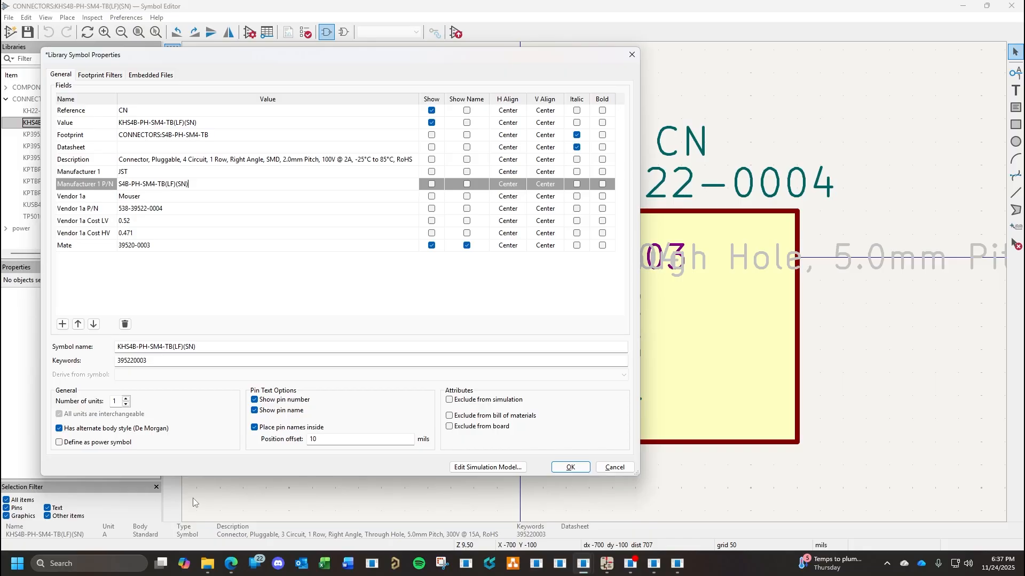
Copy the Mouser part number 306-S4BPHSM4TBLFSN from the browser's product page into the symbol's Vendor 1a P/N field.
click(233, 565)
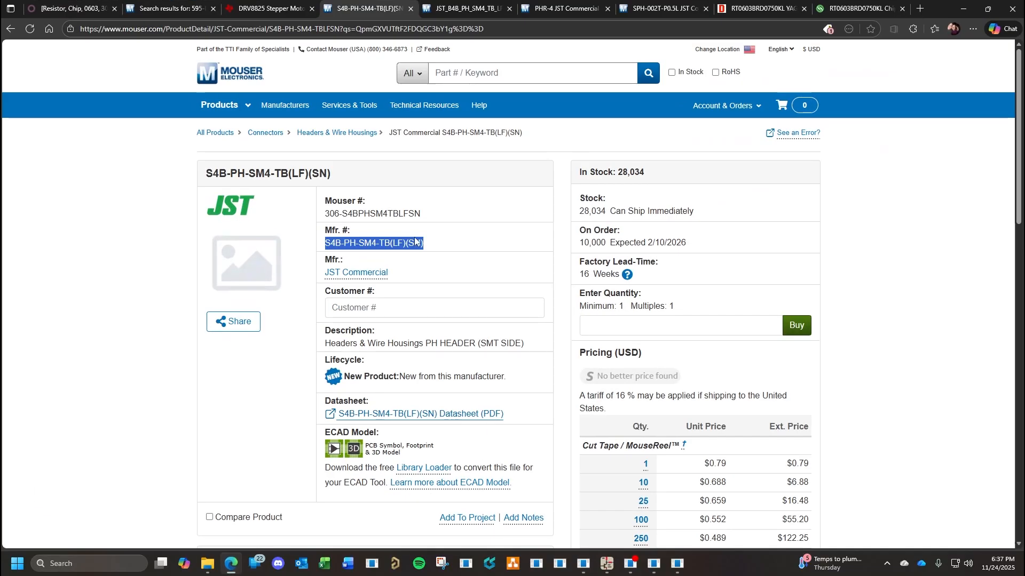
drag(427, 219, 319, 217)
key(ctrl+c)
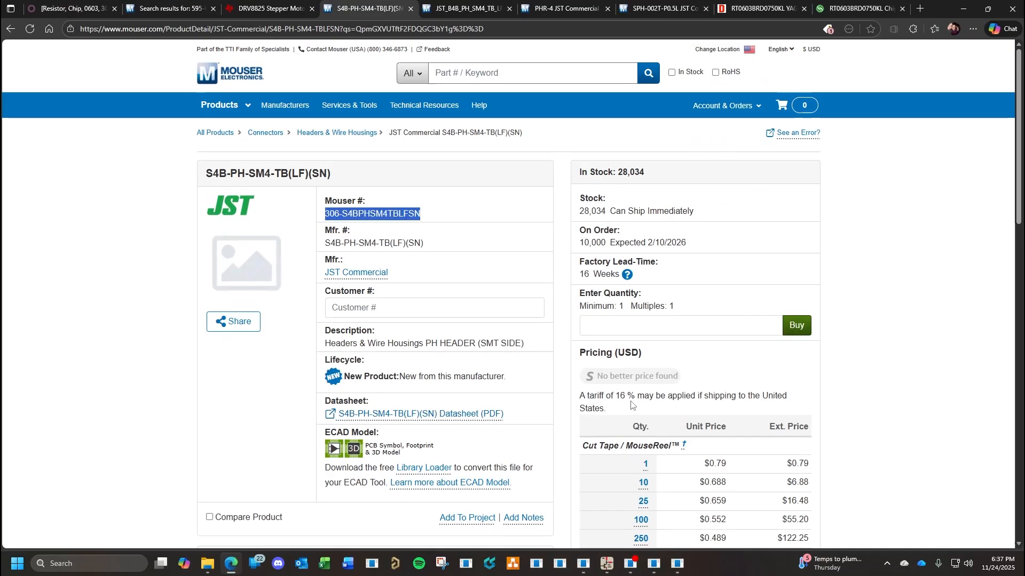
click(231, 563)
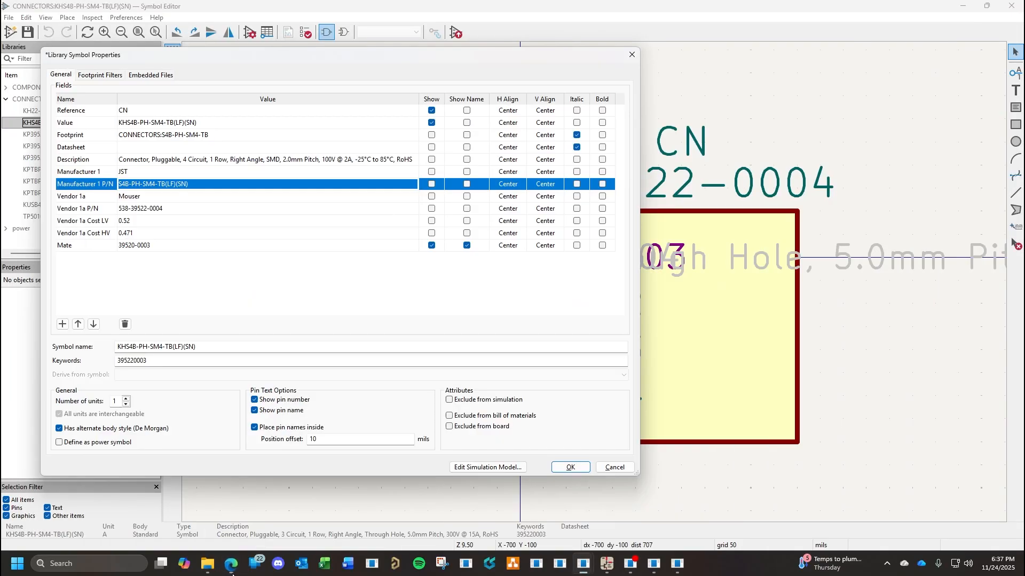
click(182, 208)
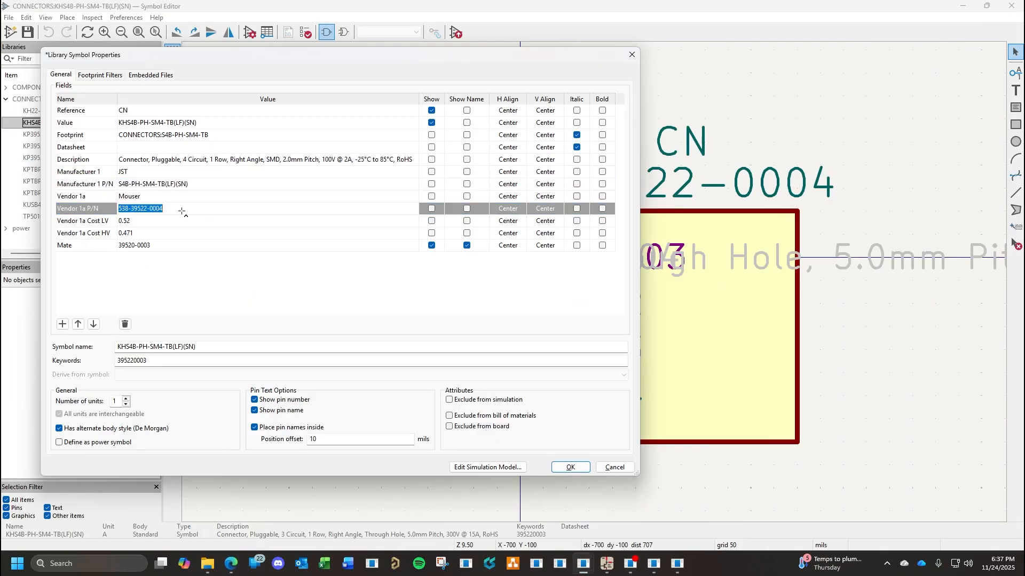
key(ctrl+v)
key(Return)
Enter the Mouser prices in the symbol's fields, with Vendor 1a Cost LV 0.79 and Vendor 1a Cost HV 0.369.
text(0)
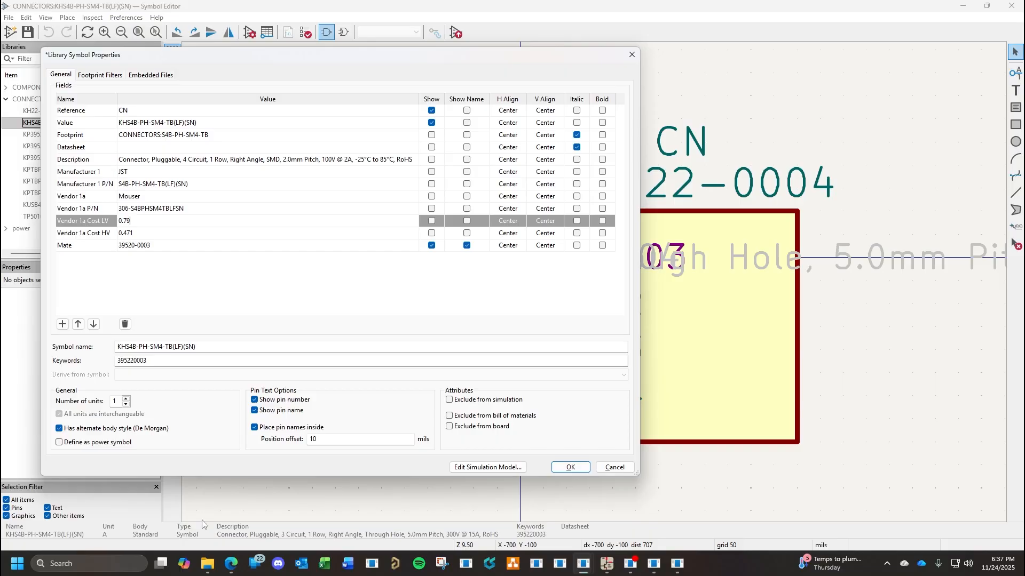
click(208, 562)
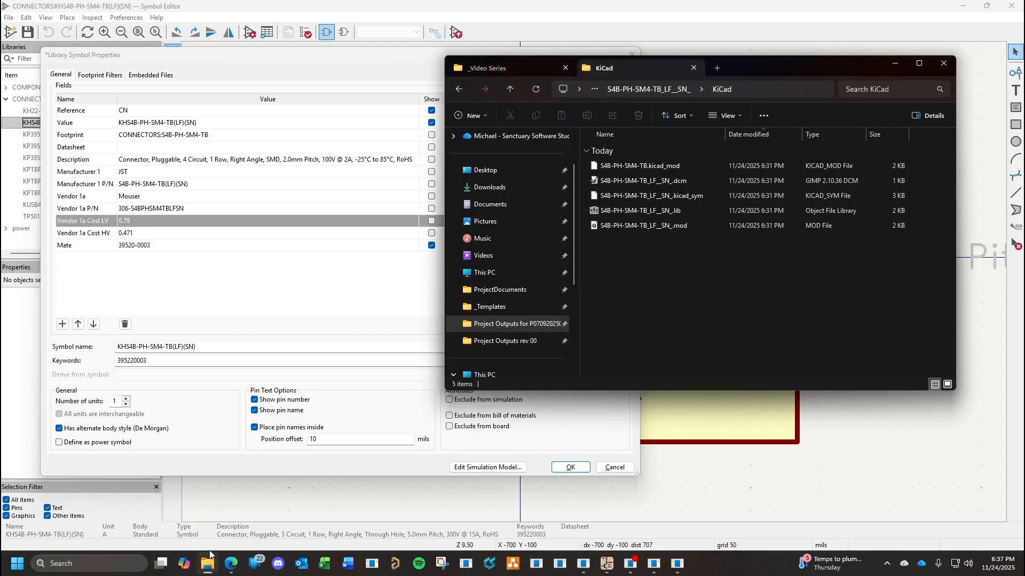
click(208, 561)
click(231, 565)
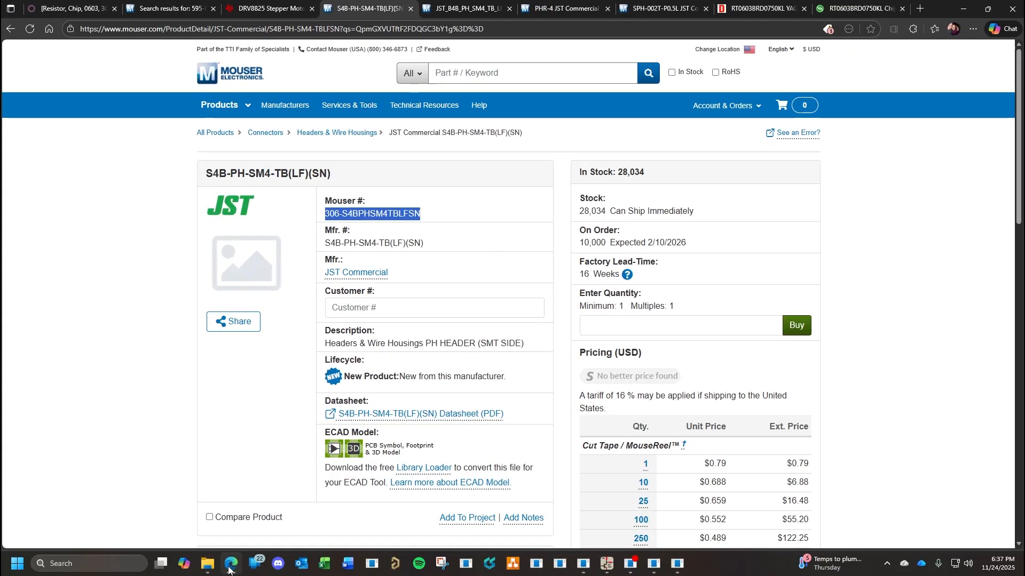
scroll(741, 419, down, 1)
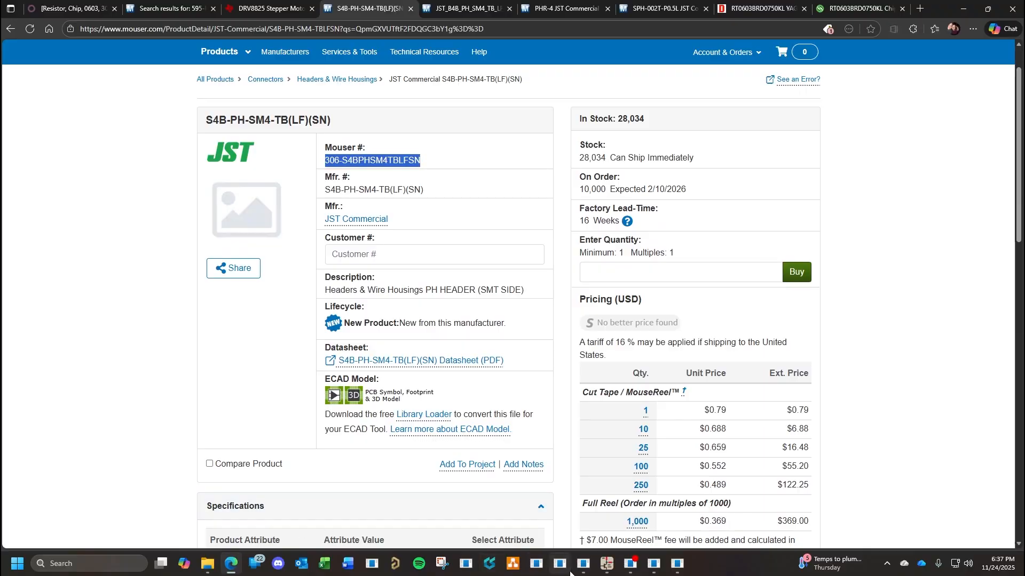
mouse_move(584, 565)
click(589, 468)
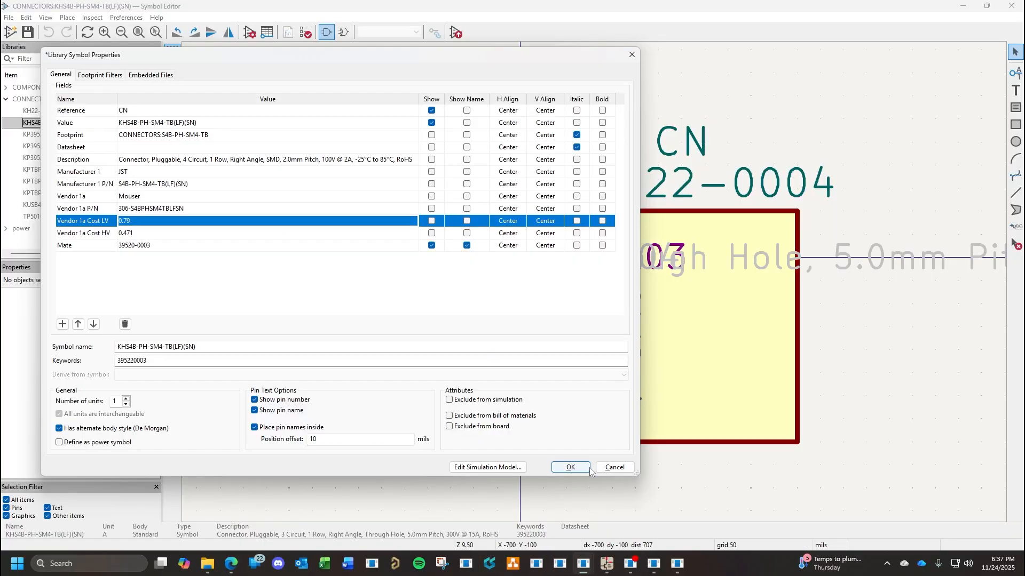
click(159, 235)
text(0.369)
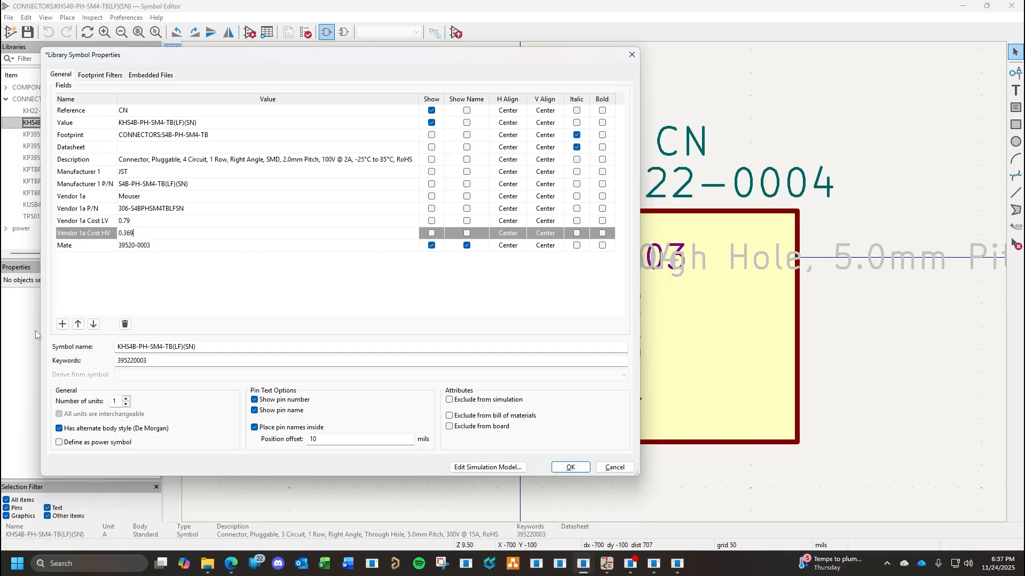
Add a symbol field named Terminals and make both its value and its name shown.
click(63, 324)
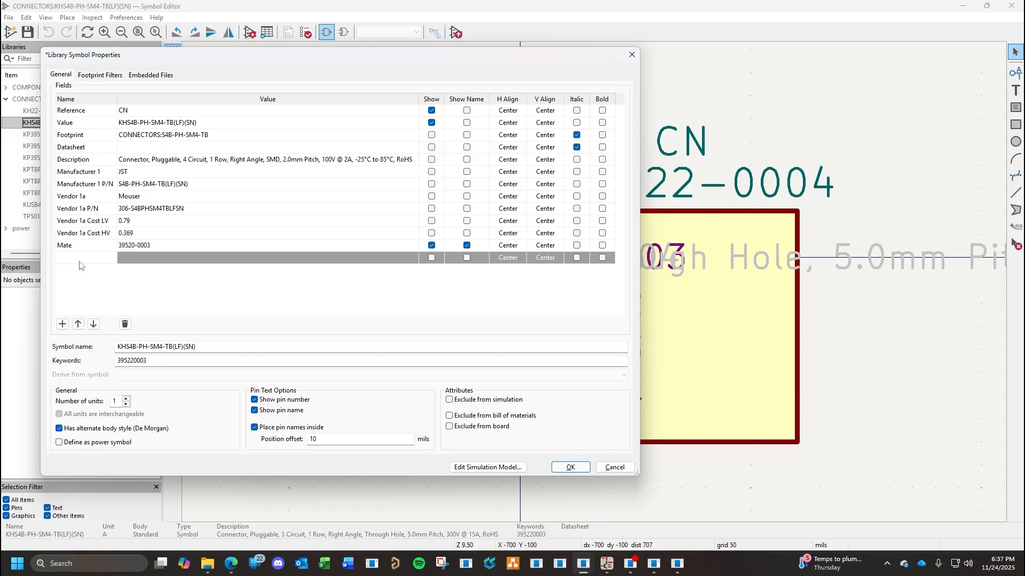
text(Terminals)
click(432, 258)
click(468, 259)
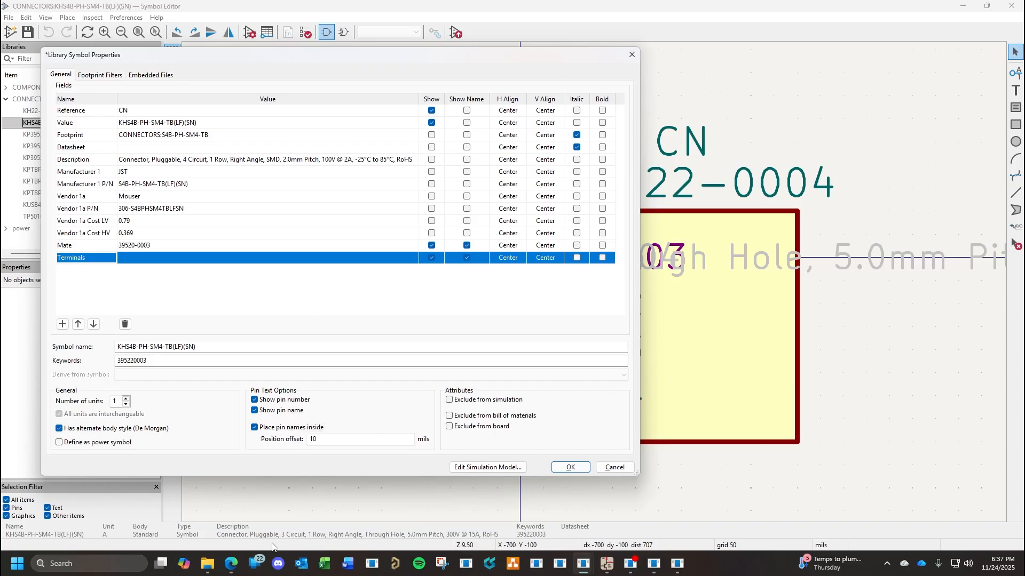
Switch to the browser and examine the Mouser page and datasheet of the PHR-4 housing as the connector's mate.
click(231, 564)
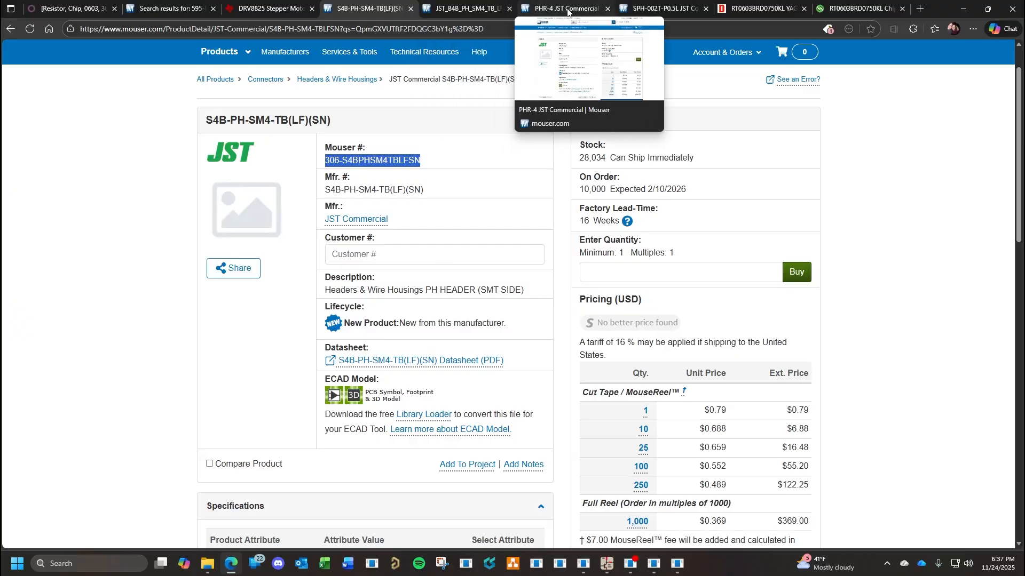
click(534, 9)
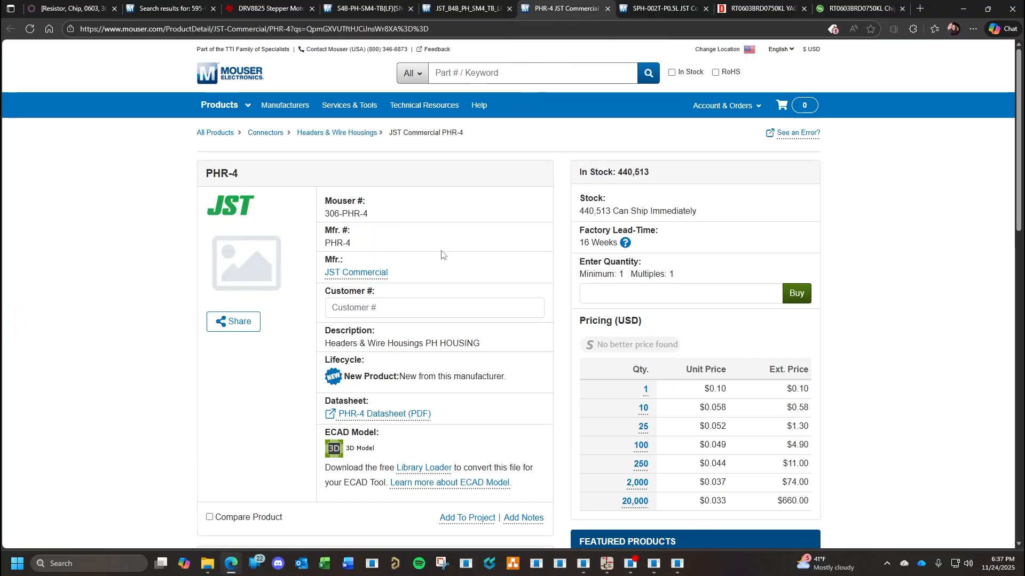
scroll(455, 335, down, 2)
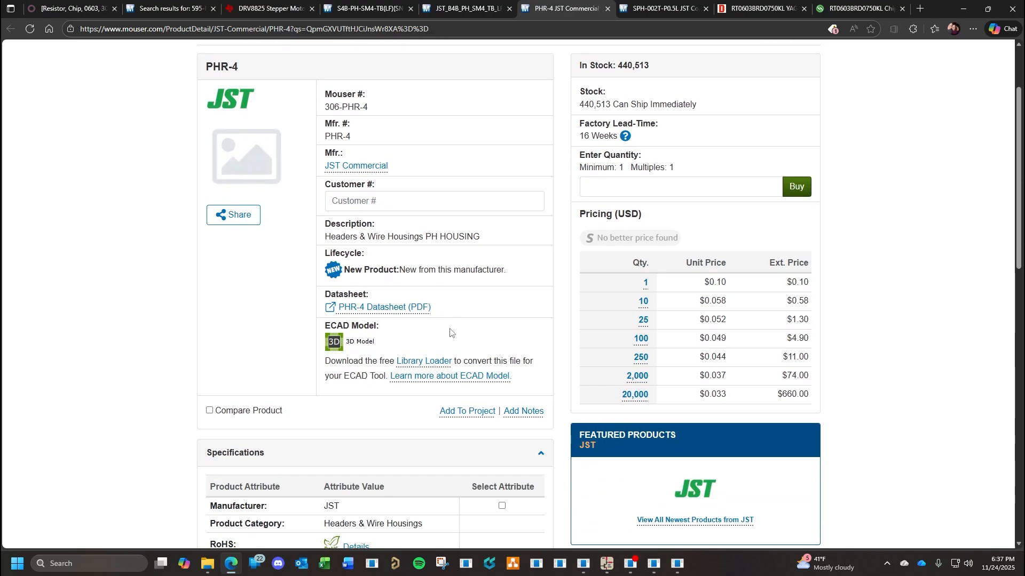
scroll(384, 367, down, 4)
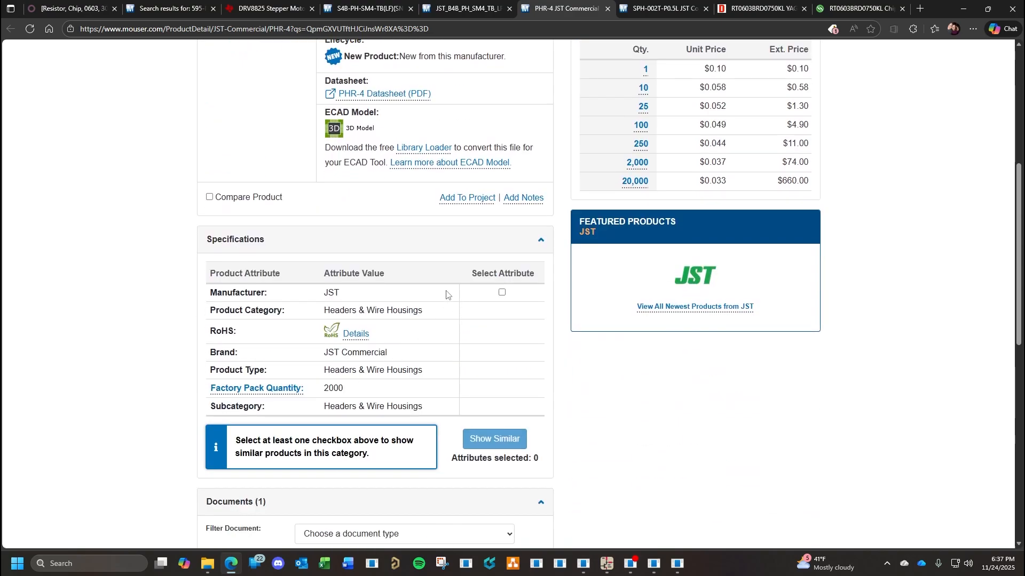
scroll(447, 294, up, 5)
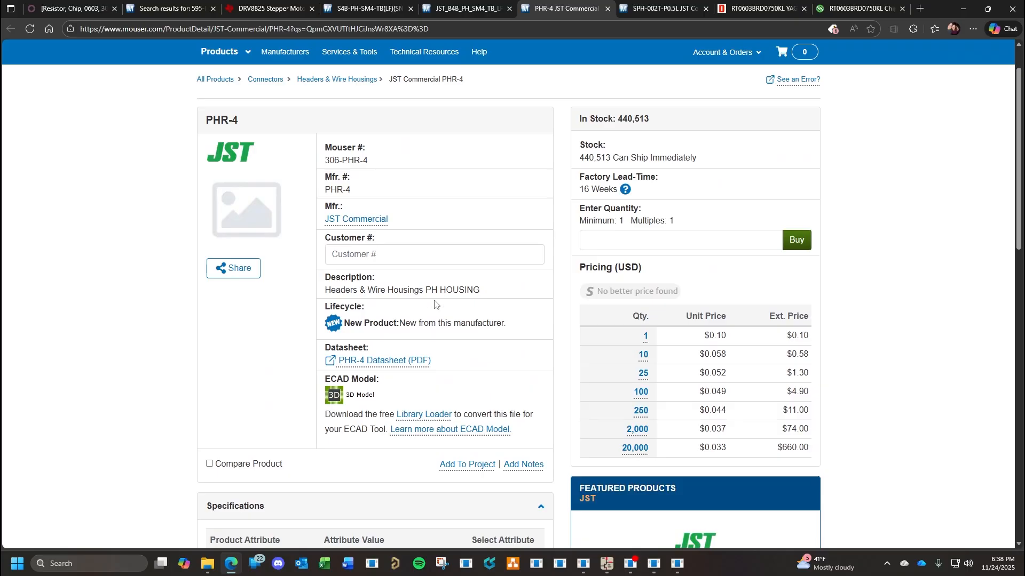
scroll(434, 304, down, 2)
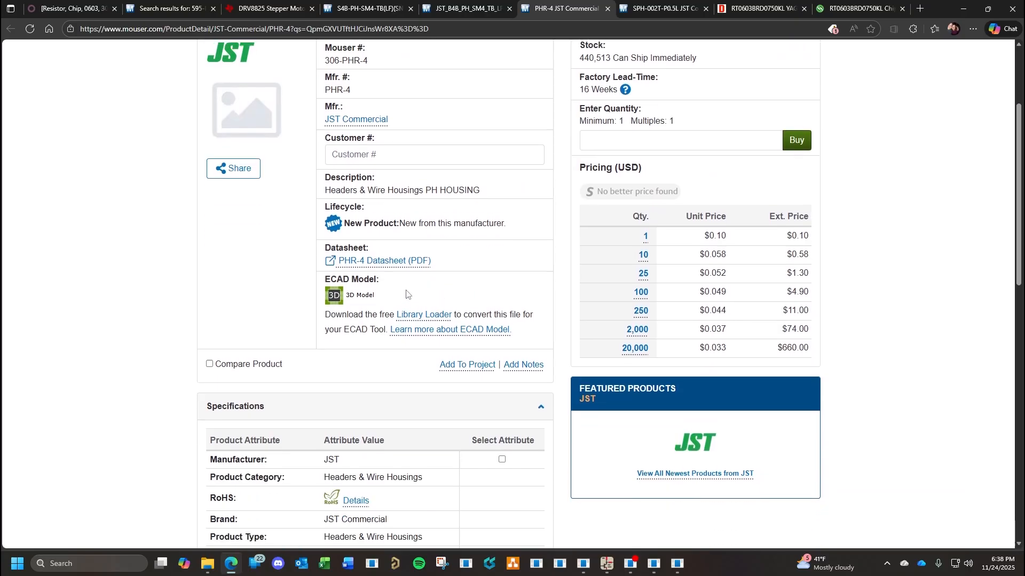
scroll(406, 294, up, 3)
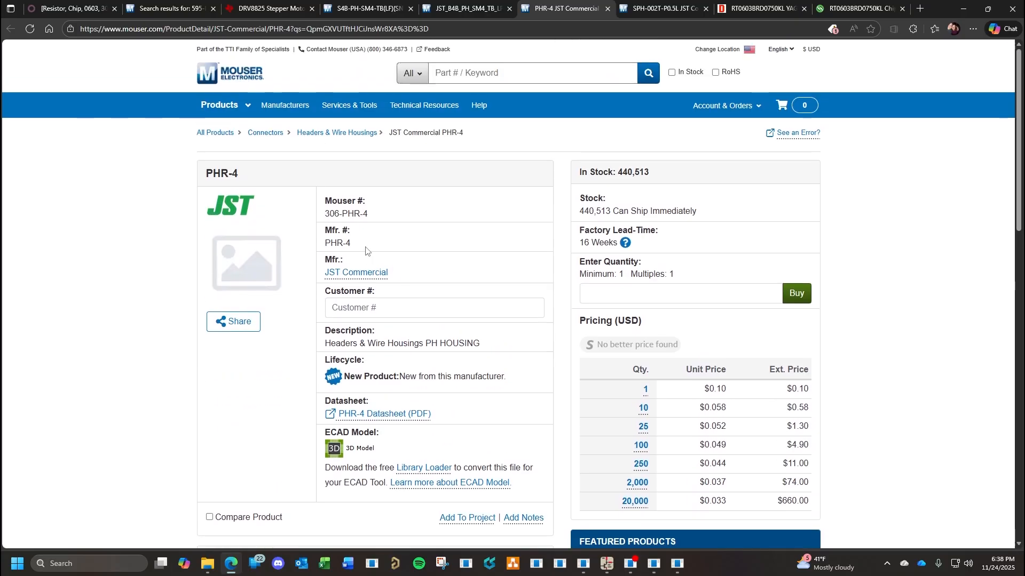
click(402, 414)
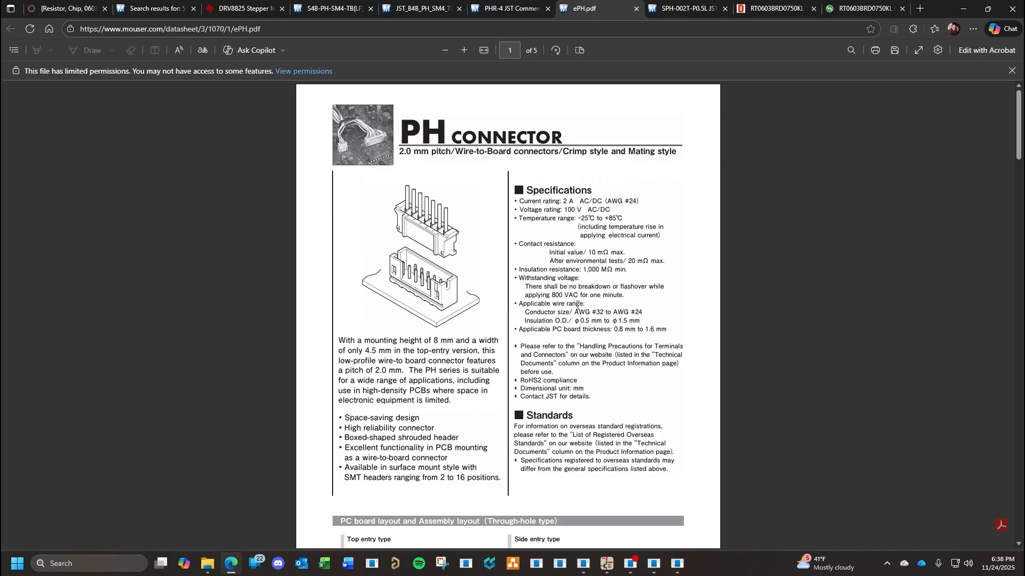
scroll(567, 296, down, 8)
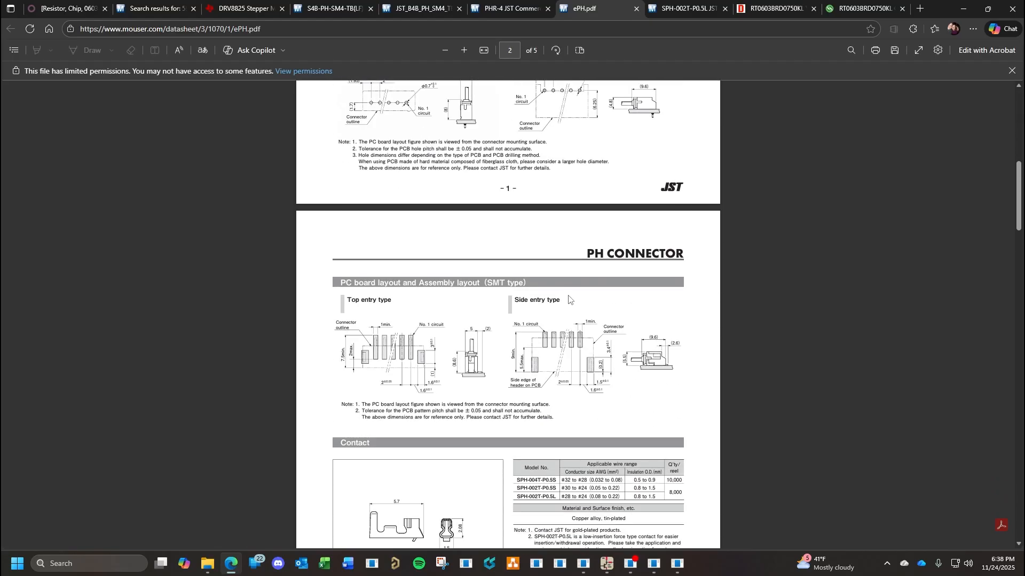
scroll(568, 299, down, 14)
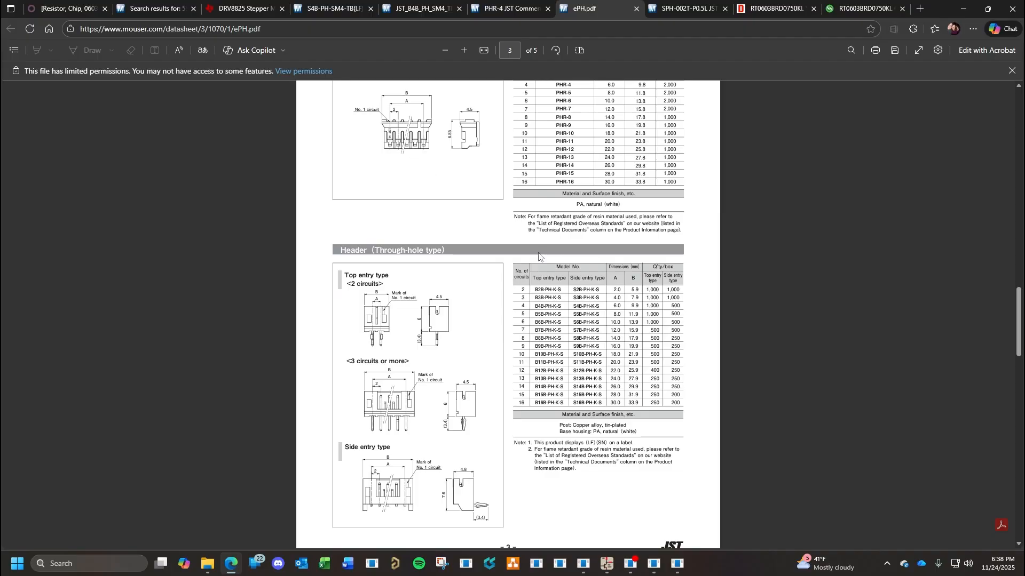
click(636, 9)
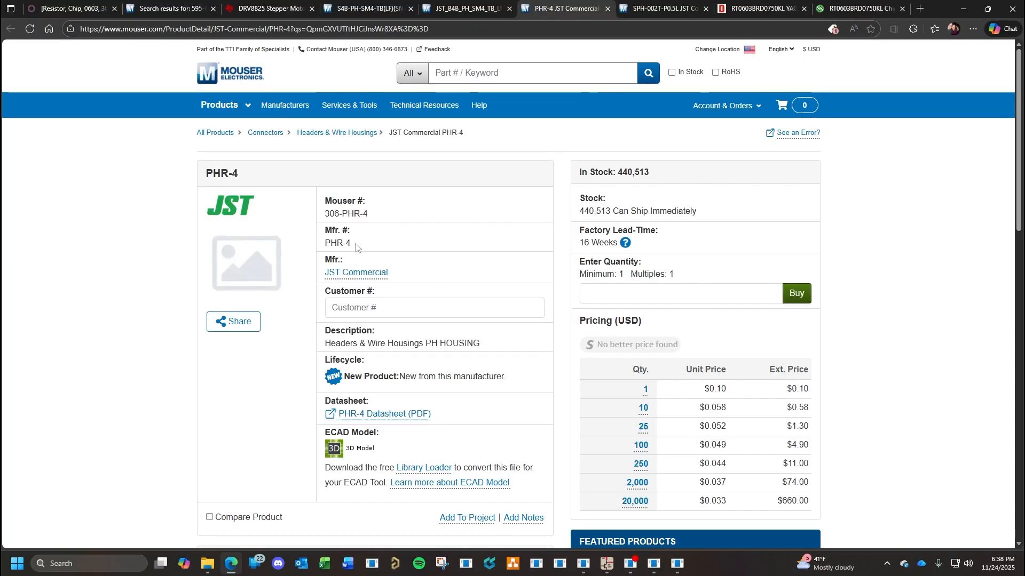
Copy the manufacturer part number PHR-4 from the Mouser page into the symbol's Mate field in the Symbol Editor.
drag(353, 249, 320, 248)
key(ctrl+c)
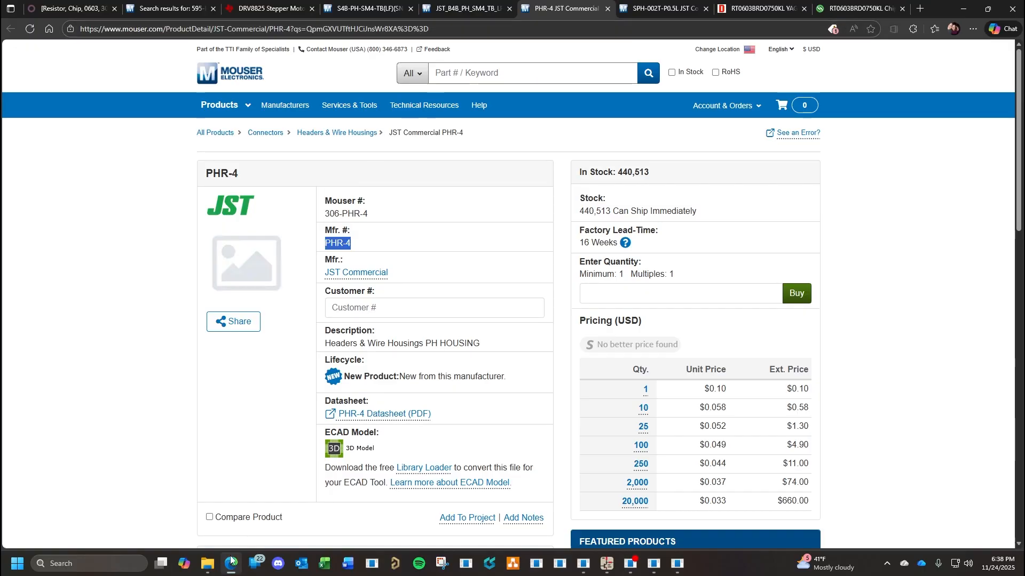
mouse_move(235, 569)
key(alt+Tab)
click(164, 250)
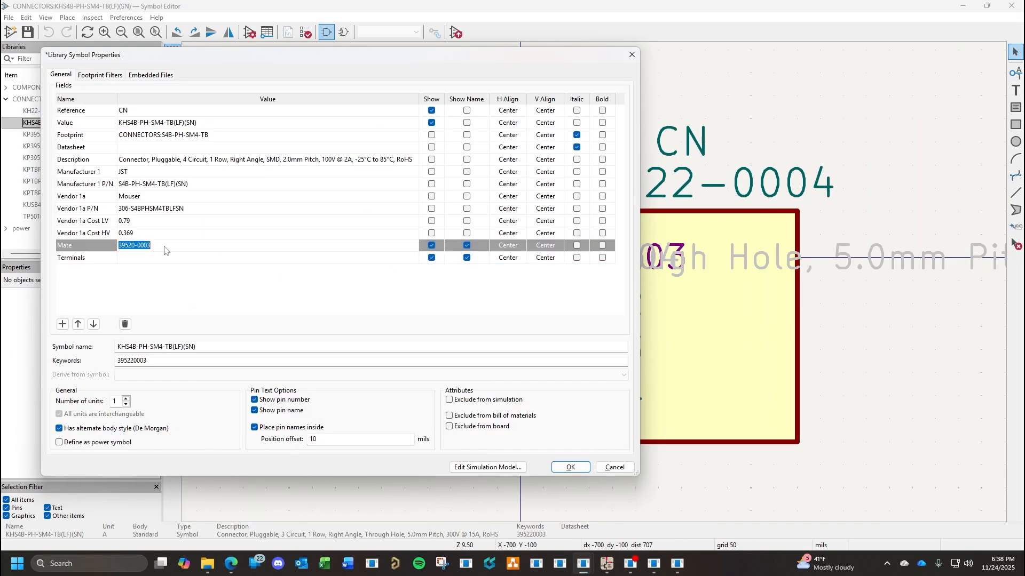
key(ctrl+v)
Copy the manufacturer part number SPH-002T-P0.5L from its Mouser page into the symbol's Terminals field in the Symbol Editor.
click(230, 564)
key(ctrl+Tab)
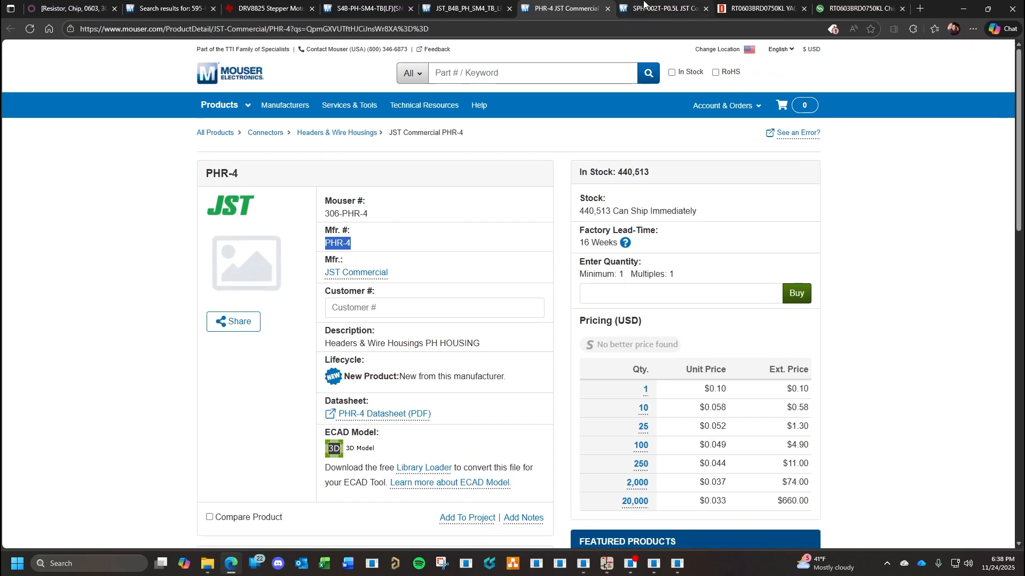
drag(387, 244, 323, 247)
key(ctrl+c)
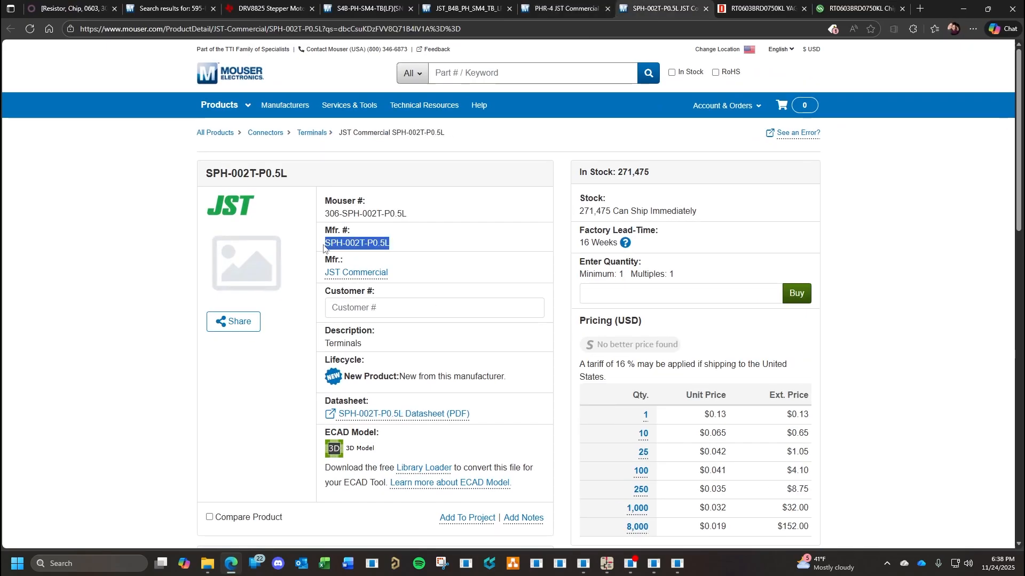
click(232, 564)
click(161, 259)
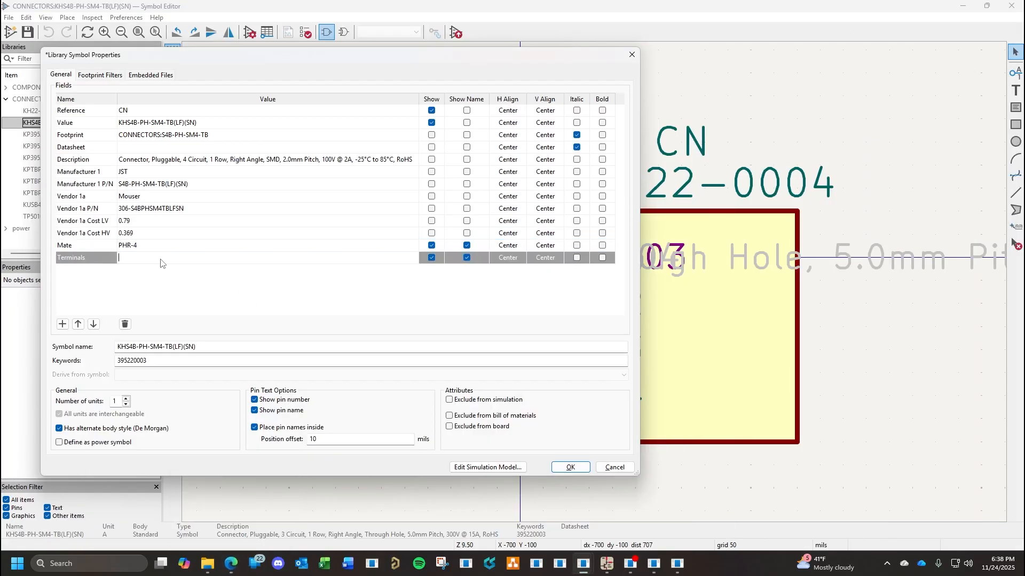
key(ctrl+v)
Create an Odoo inventory product named with the symbol's value KHS4B-PH-SM4-TB(LF)(SN), and disable its Sales option.
click(211, 122)
key(ctrl+c)
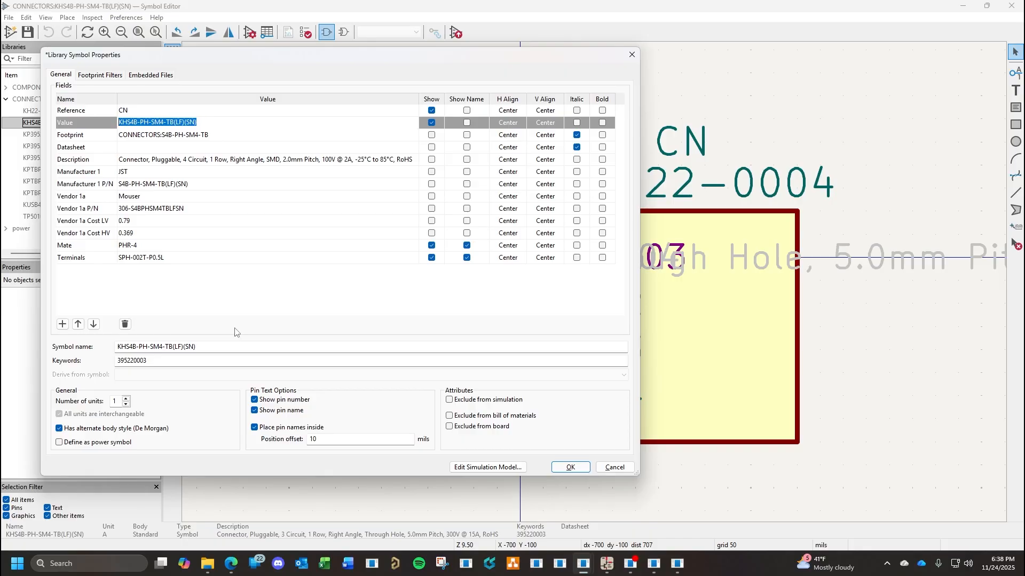
click(230, 563)
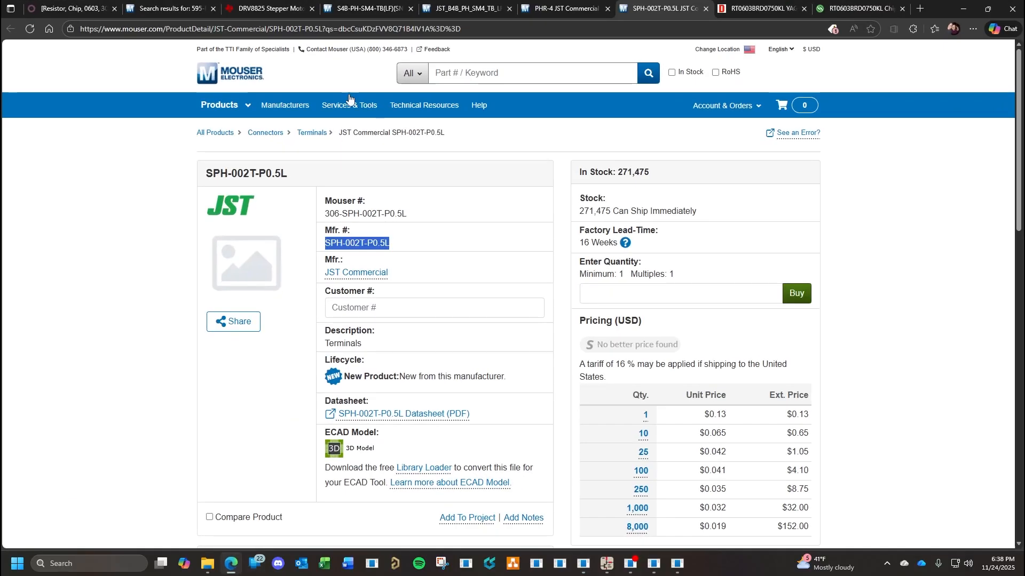
click(72, 9)
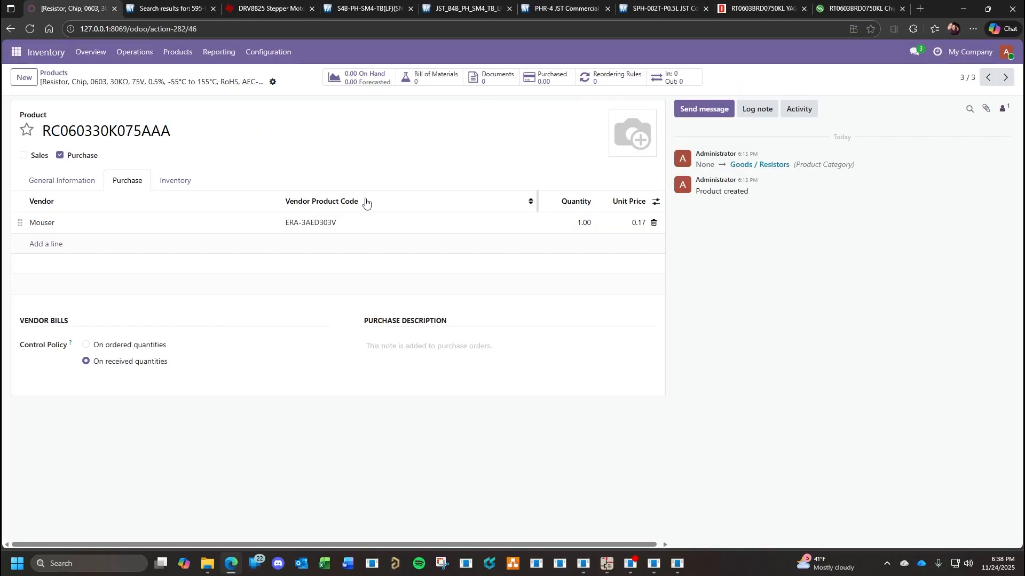
click(24, 77)
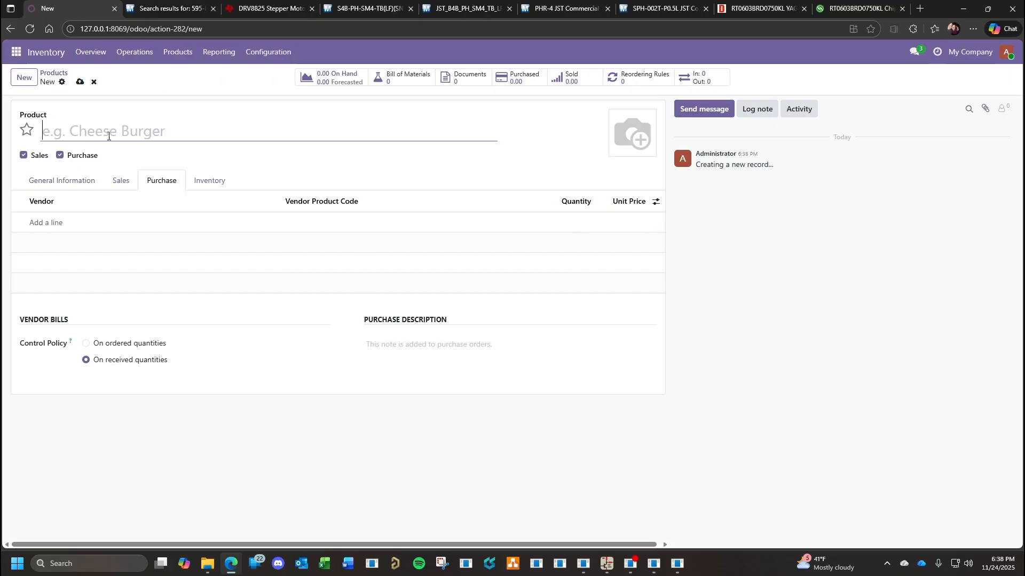
key(ctrl+v)
click(24, 155)
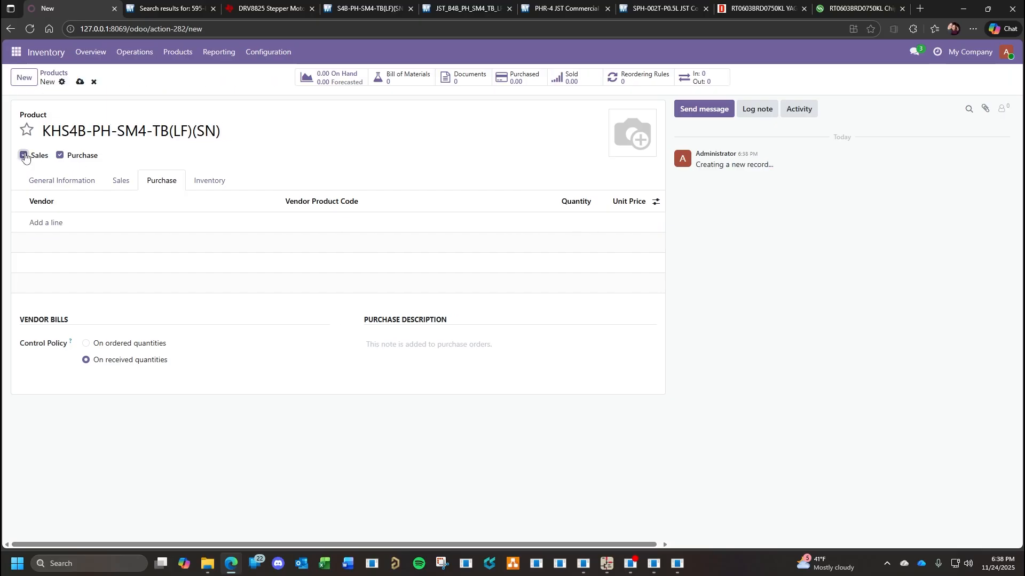
Set the product's sales price to 0.00 and remove its 6% sales tax.
click(61, 181)
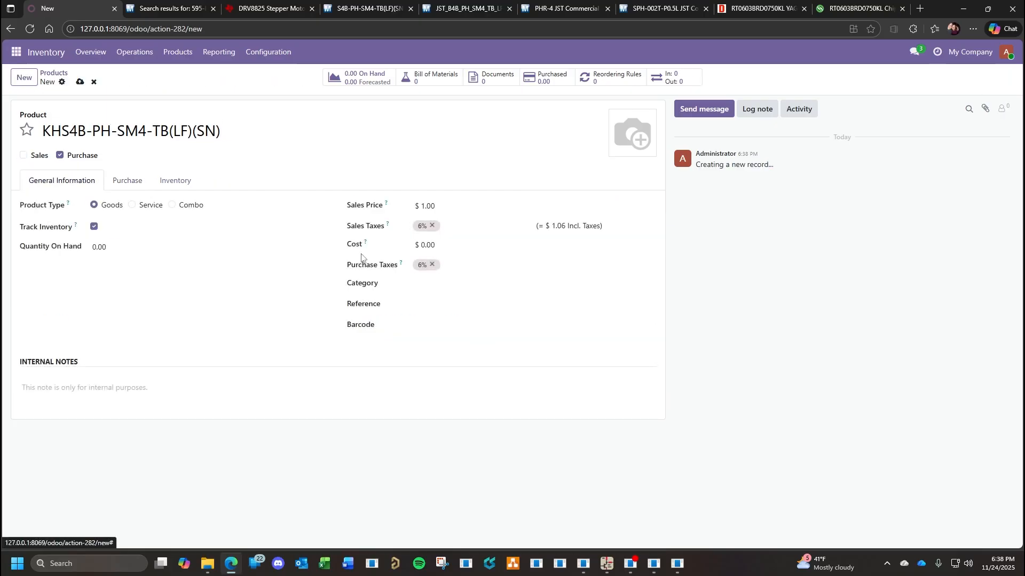
double_click(427, 206)
key(BackSpace)
click(431, 225)
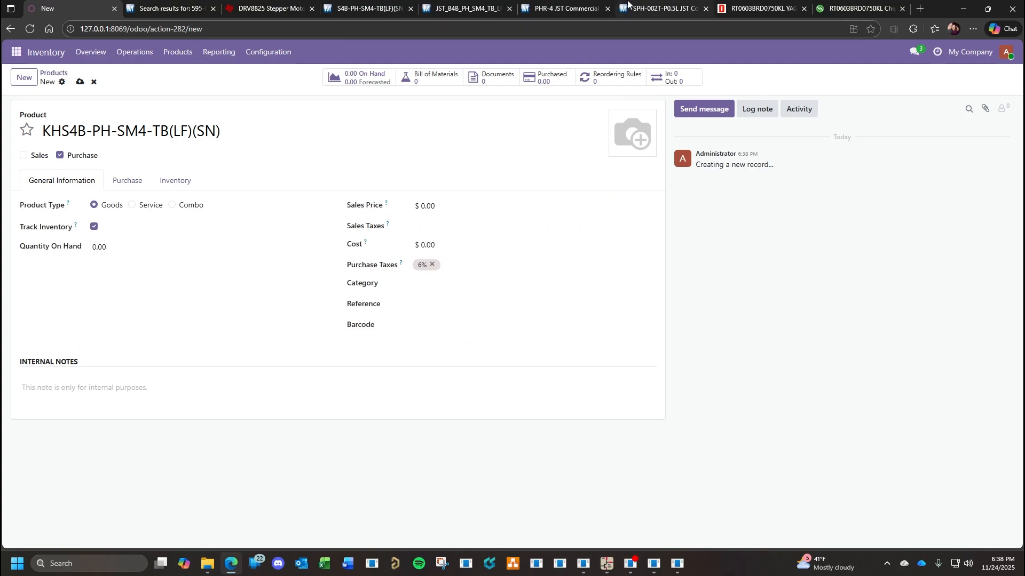
Remove the product's 6% purchase tax and set its cost to the Mouser single-unit price, 0.79.
click(368, 9)
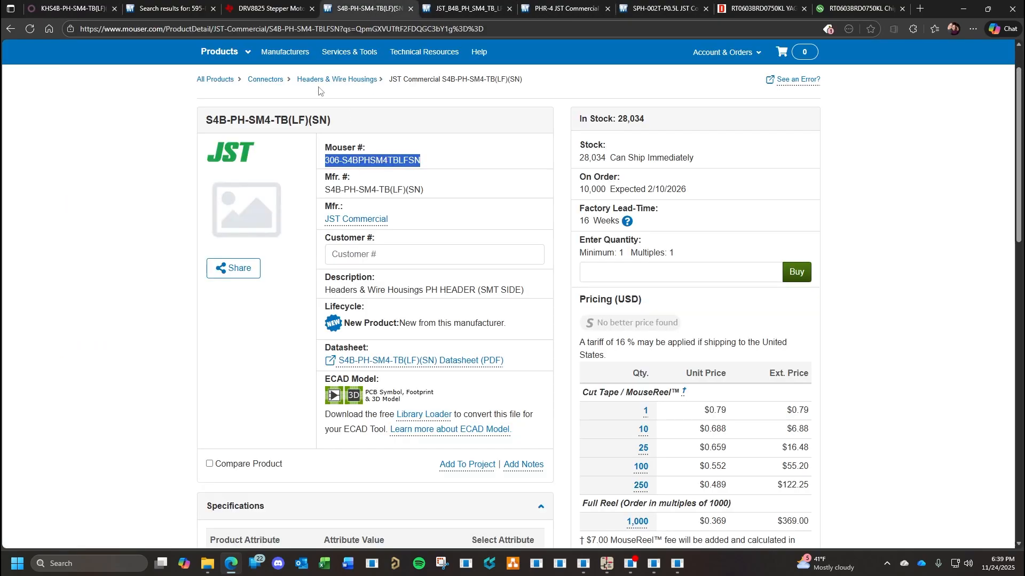
click(98, 9)
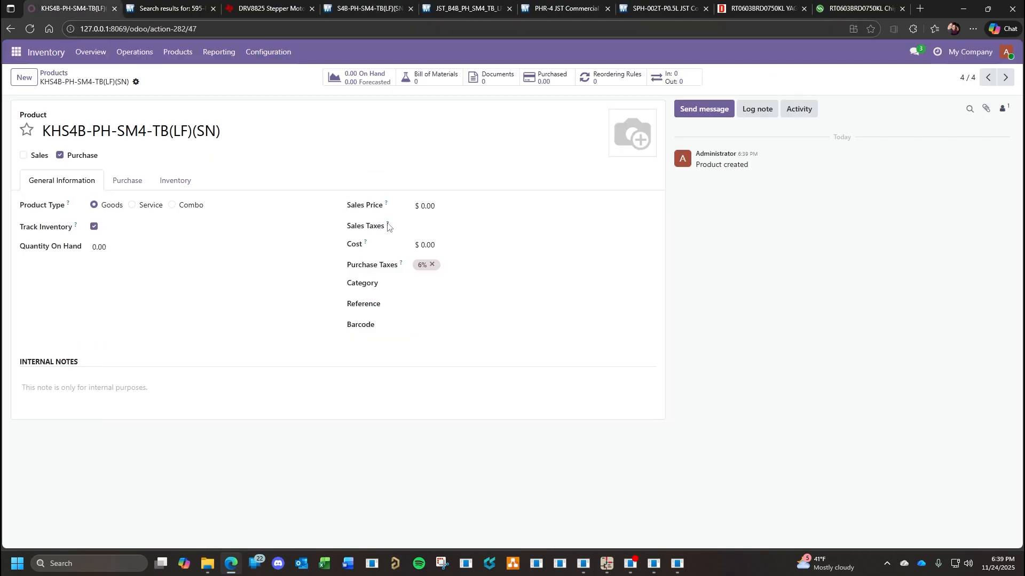
click(431, 265)
click(429, 245)
Set the product's category to Goods / Connectors and copy the symbol's description from the Symbol Editor into its Reference field.
click(491, 284)
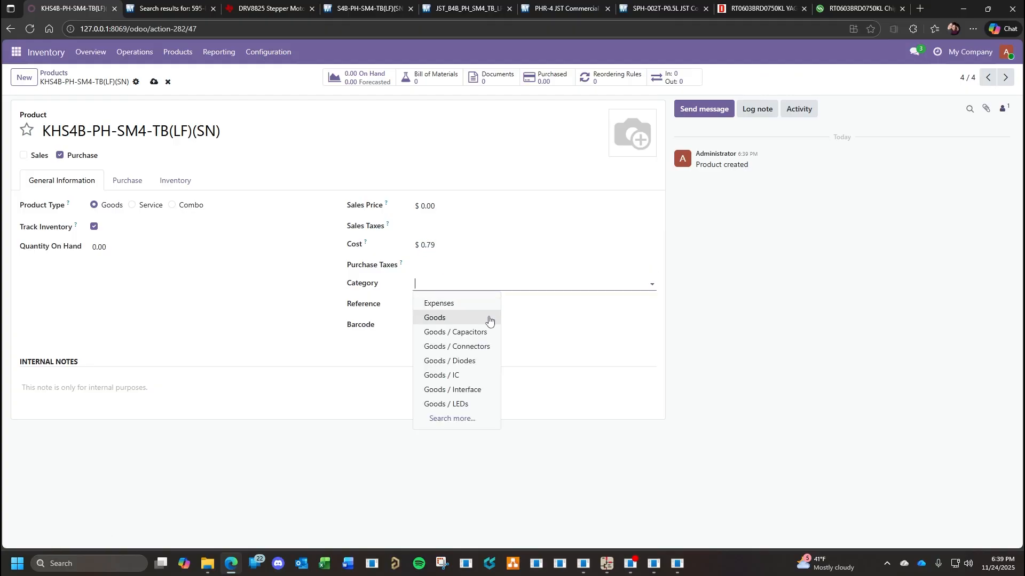
click(469, 346)
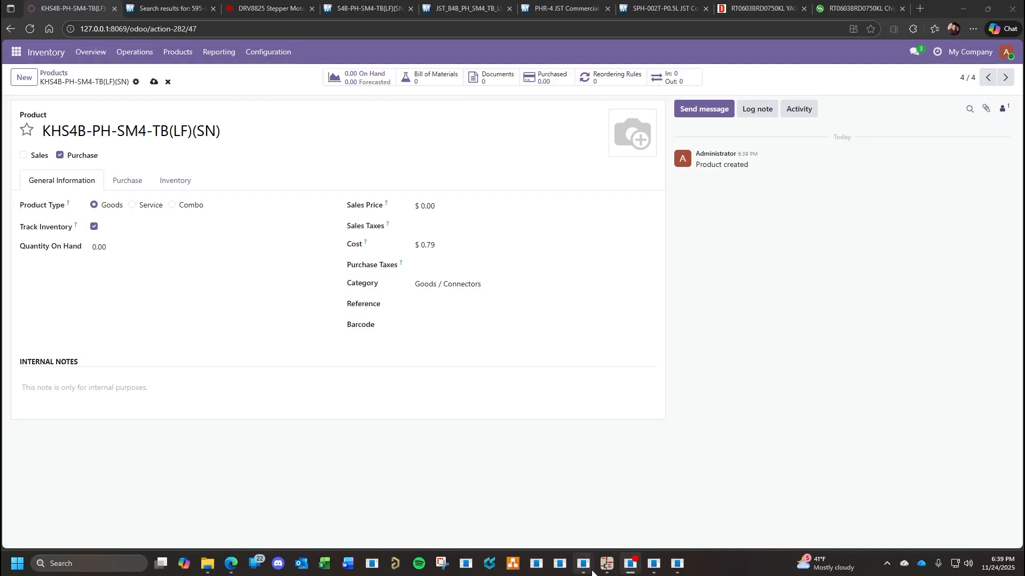
mouse_move(583, 563)
click(597, 470)
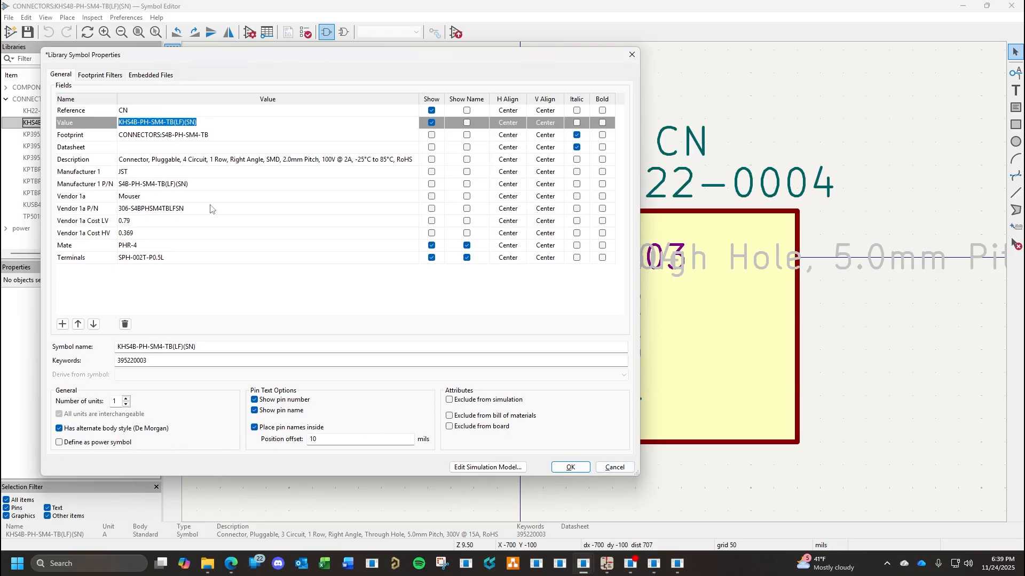
click(240, 159)
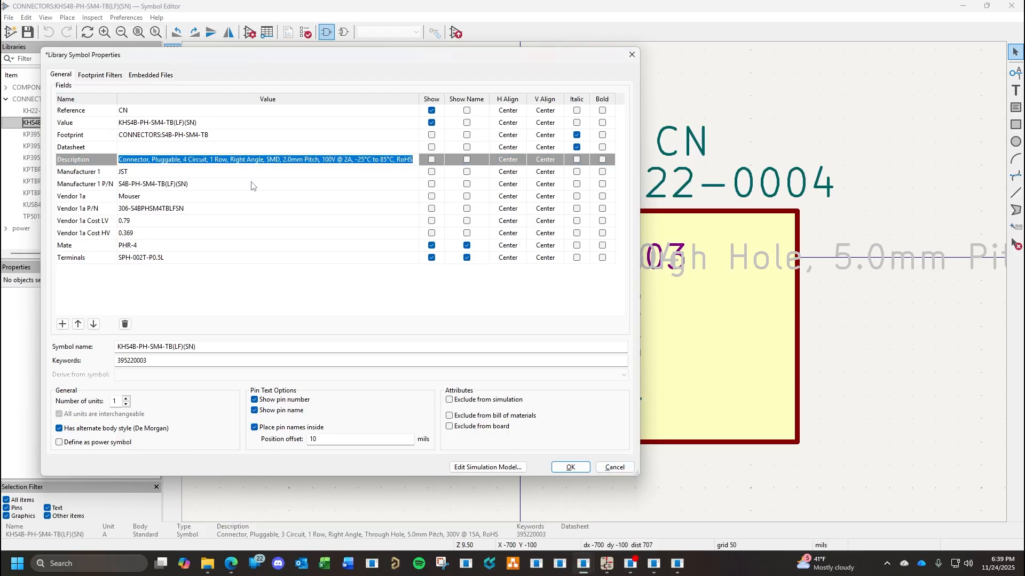
click(230, 564)
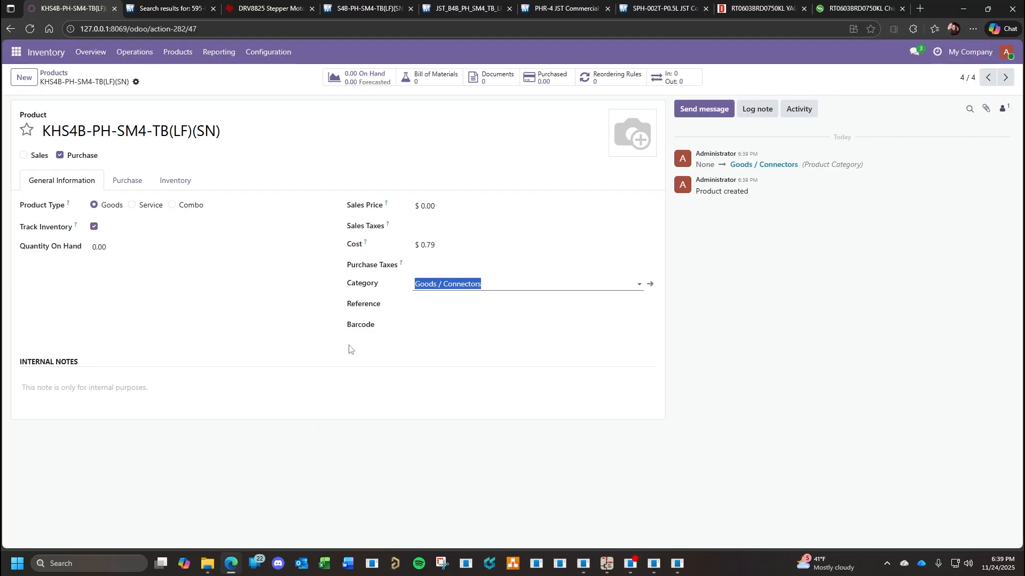
click(433, 302)
text(1 Row, Right Angle, SMD, 2.0mm Pitch, 100V @ 2A, -25°C to 85°C, RoHS)
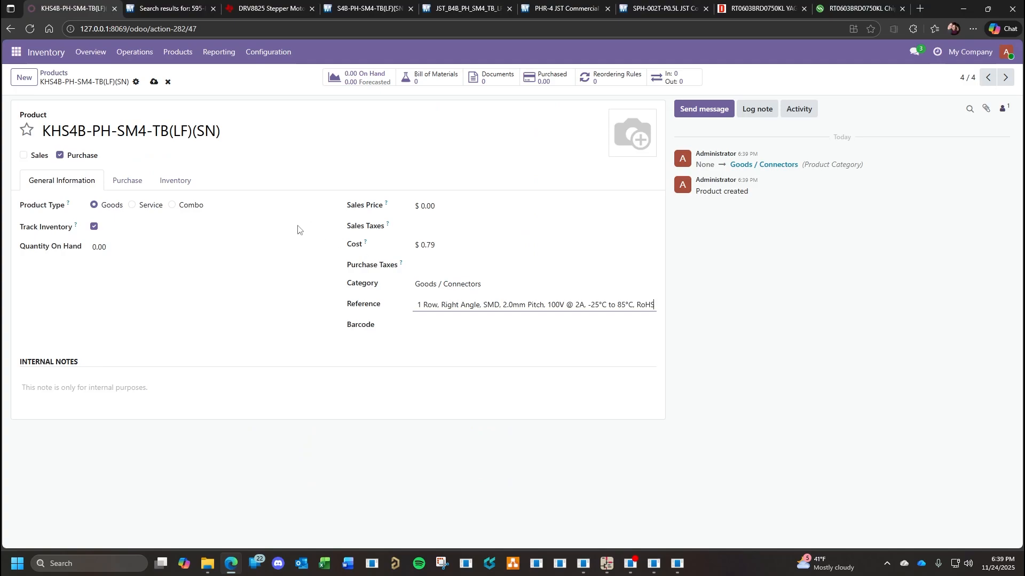
Add Mouser as a vendor in the product's purchase information.
click(129, 181)
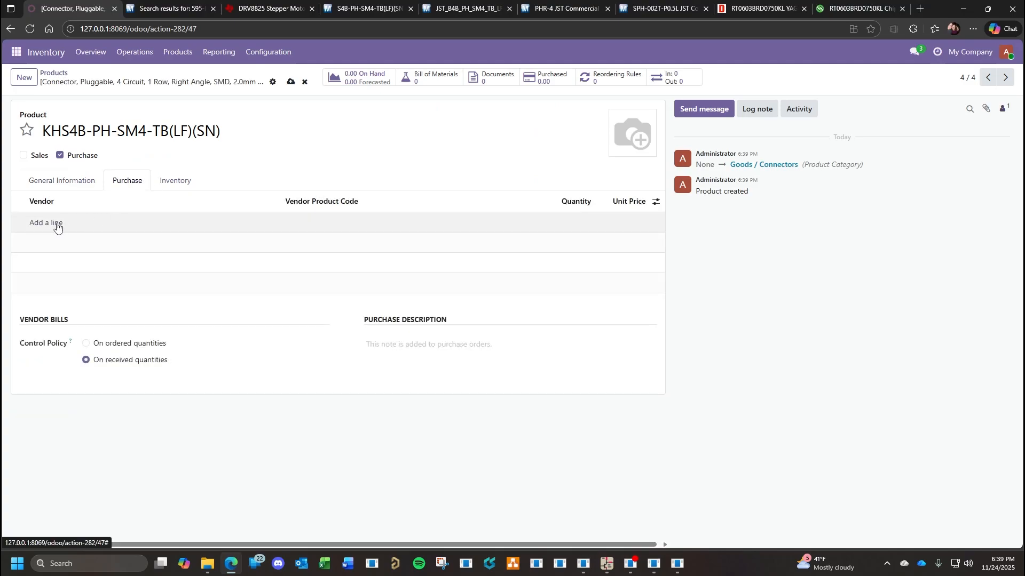
click(57, 226)
click(58, 223)
click(70, 254)
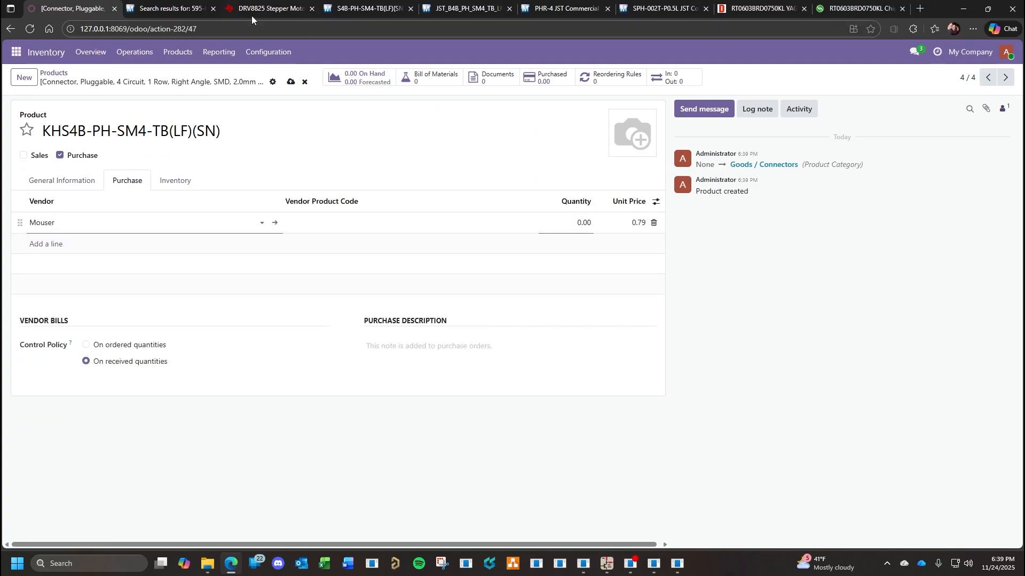
Copy the Mouser number 306-S4BPHSM4TBLFSN into the vendor line's product code, set the quantity to 1.00 and save the product.
click(368, 9)
click(424, 193)
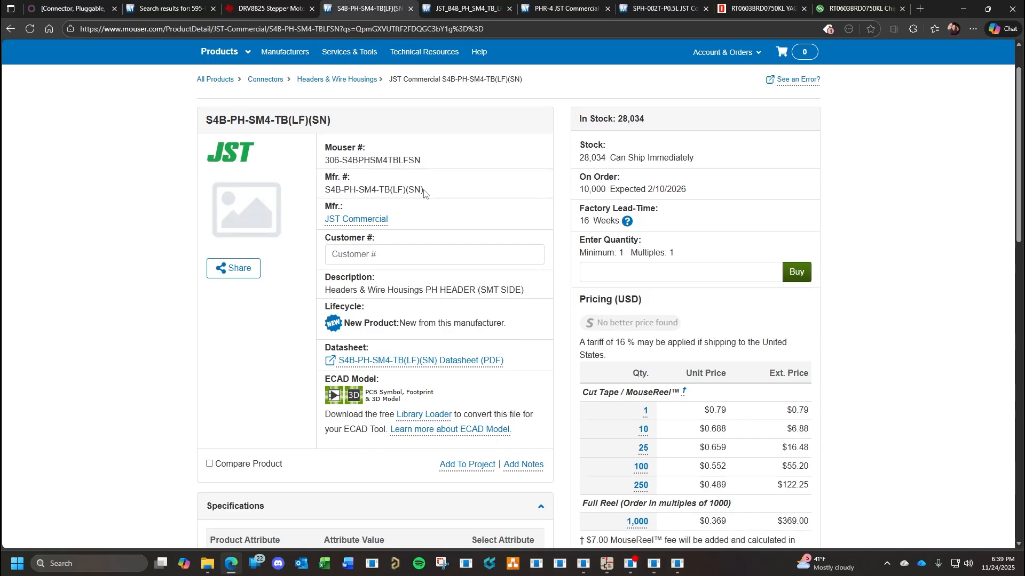
drag(423, 193, 323, 194)
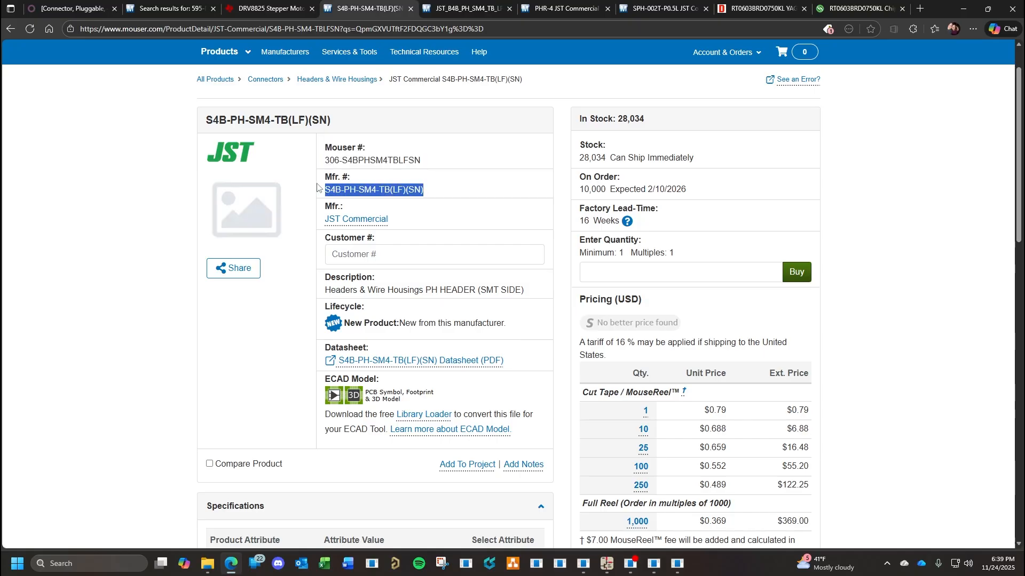
click(425, 148)
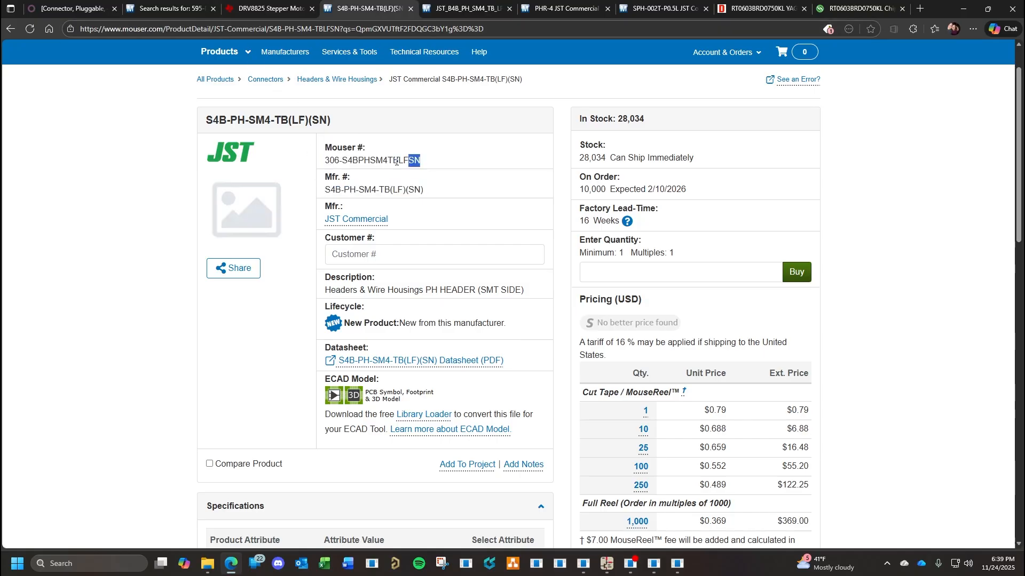
drag(395, 162, 319, 164)
key(ctrl+c)
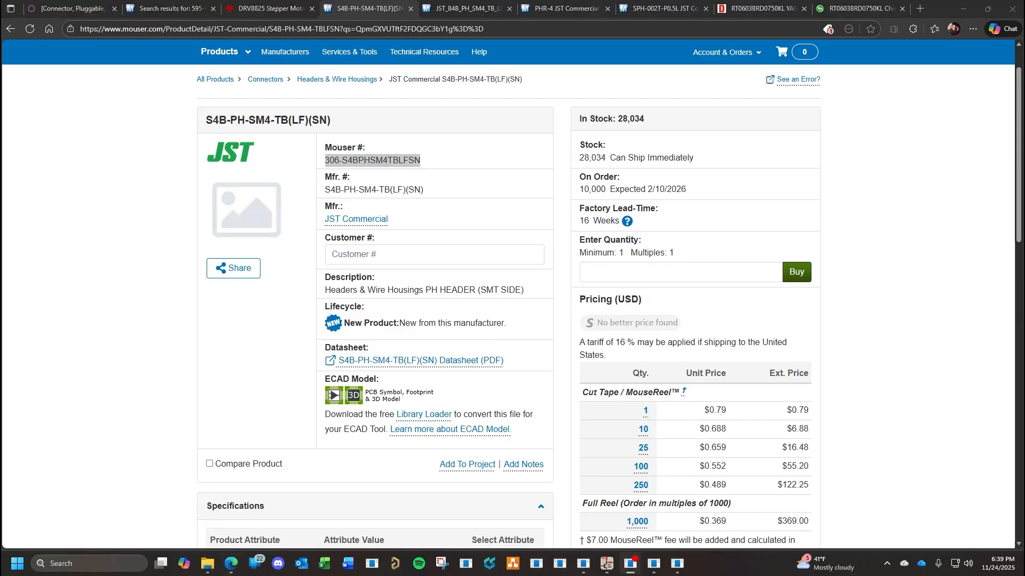
click(91, 8)
click(346, 224)
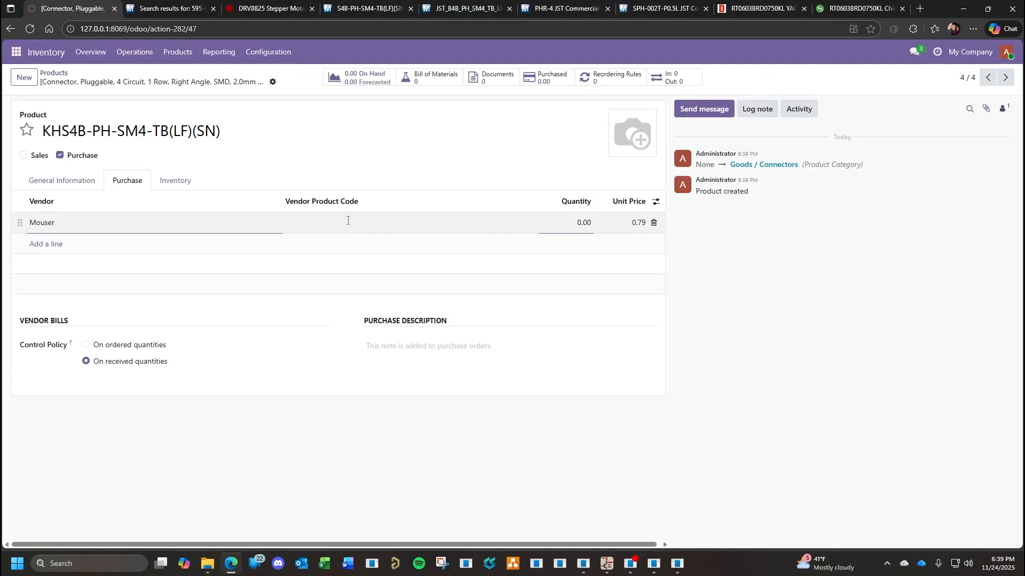
key(ctrl+v)
click(590, 224)
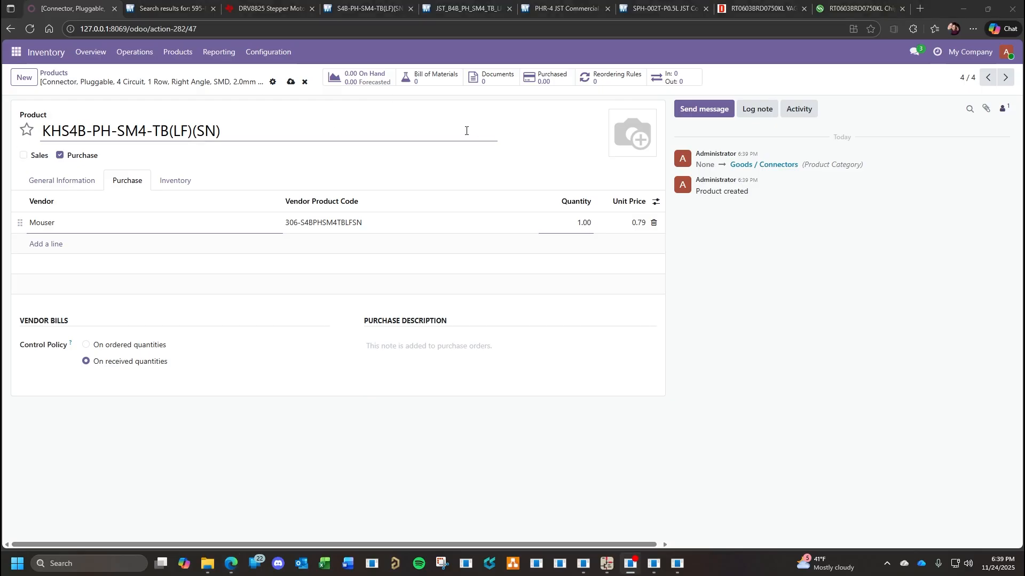
click(290, 82)
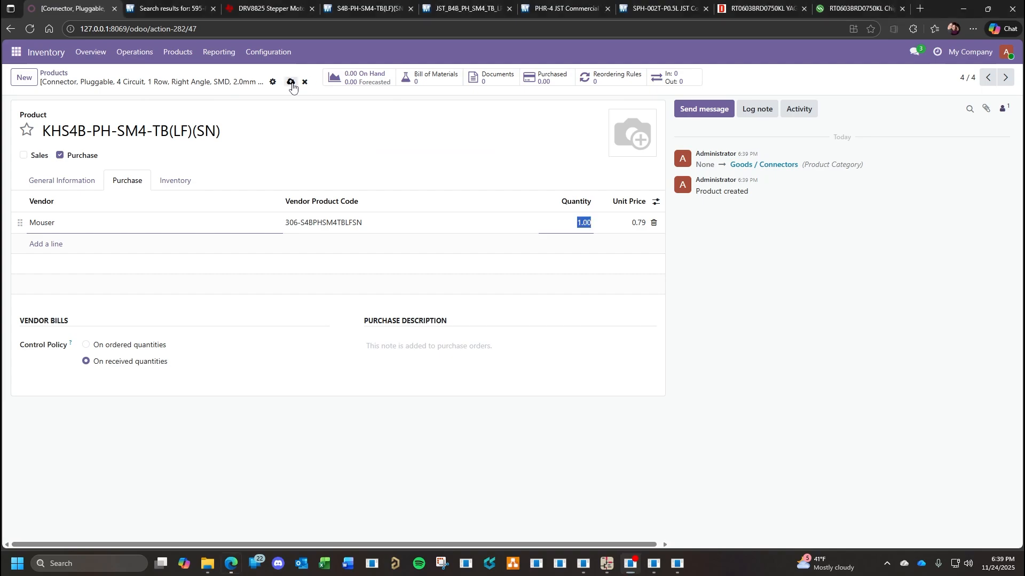
Switch to the Symbol Editor, apply the edited properties to the KHS4B-PH-SM4-TB(LF)(SN) symbol and save it.
mouse_move(585, 564)
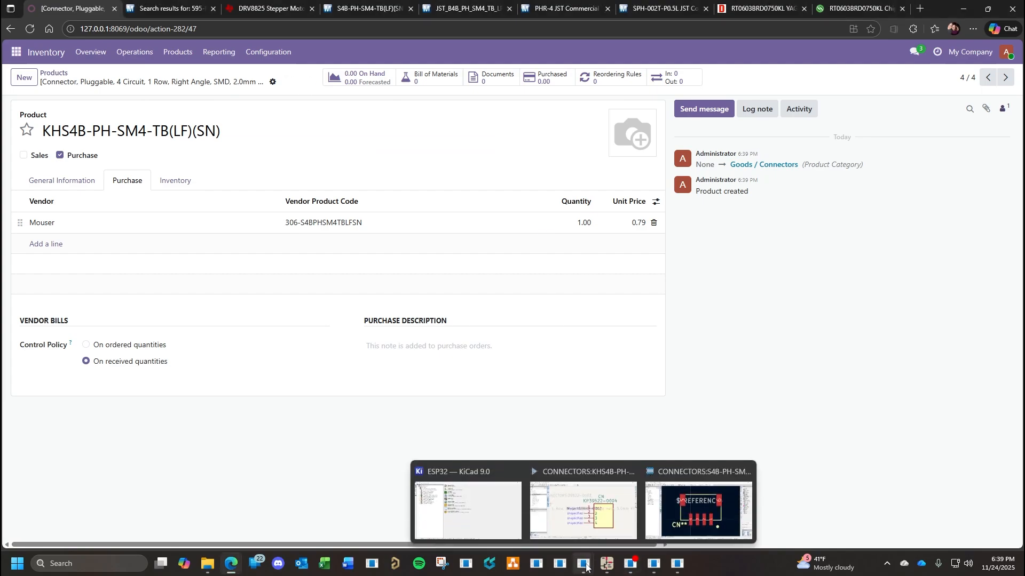
click(581, 460)
click(584, 470)
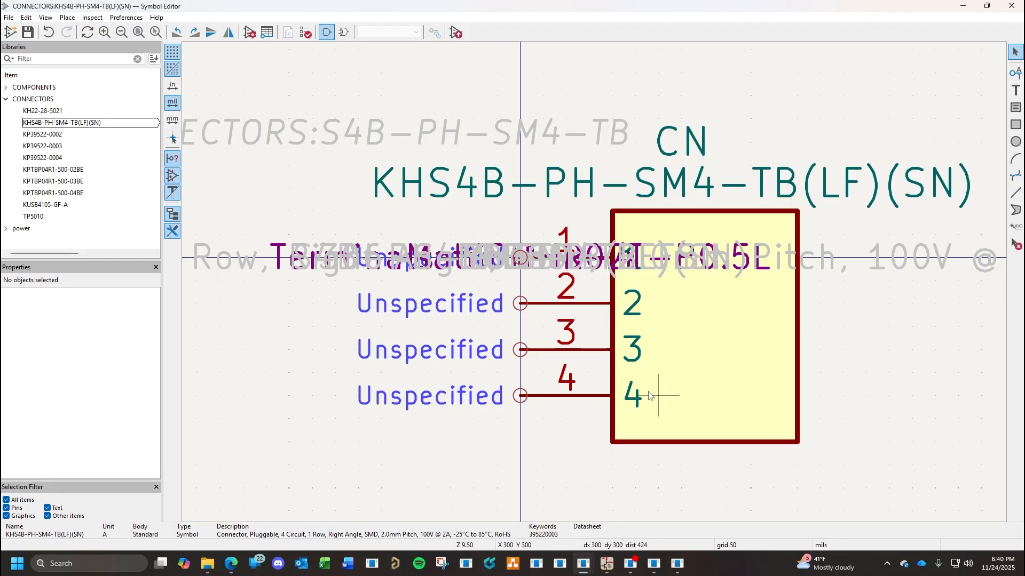
Switch to the Schematic Editor and place the KHS4B-PH-SM4-TB(LF)(SN) connector, mirrored so its pins face right, below R30 on the Stepper Driver sheet.
click(607, 564)
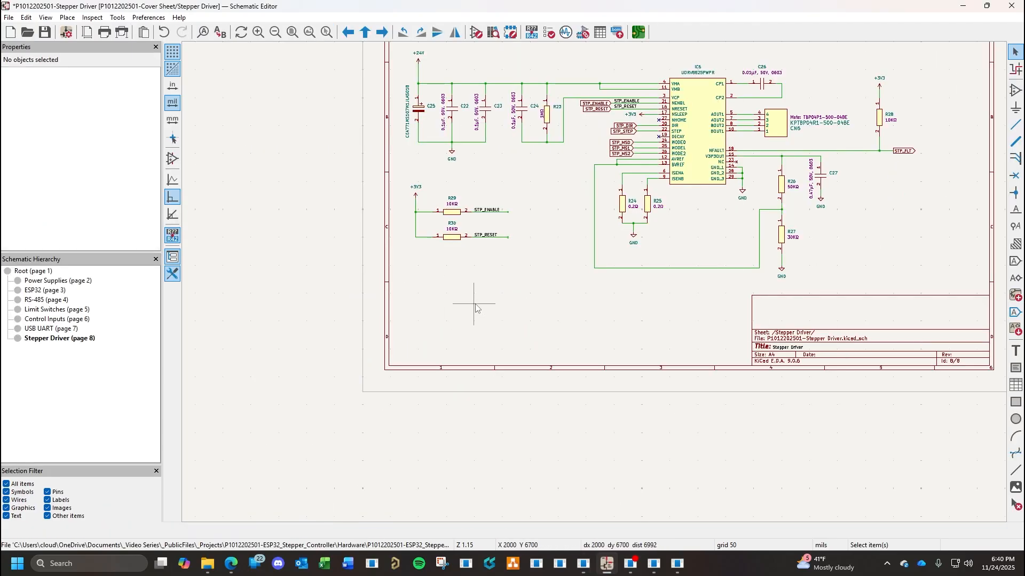
click(1016, 90)
scroll(115, 208, up, 4)
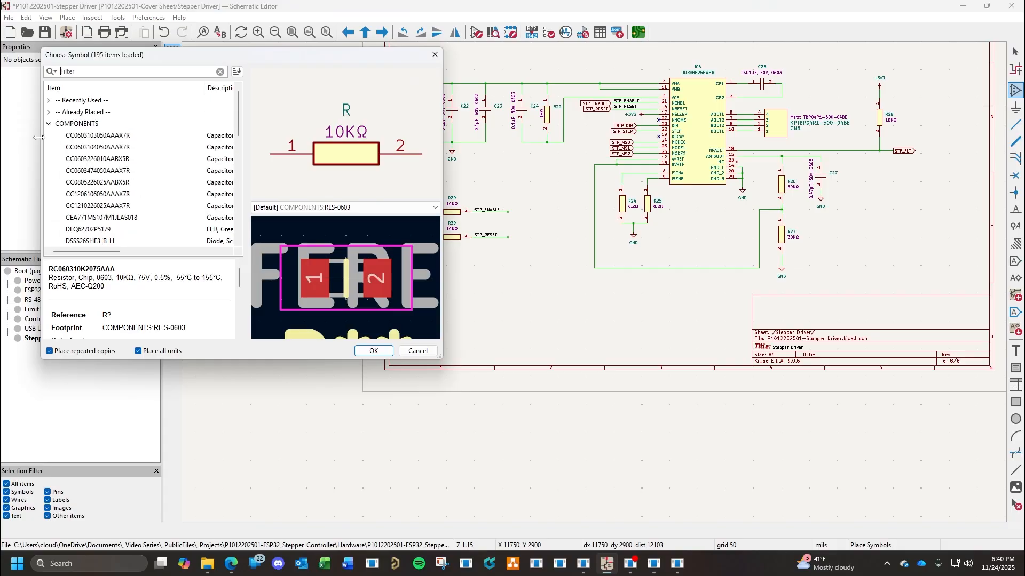
click(48, 125)
click(49, 136)
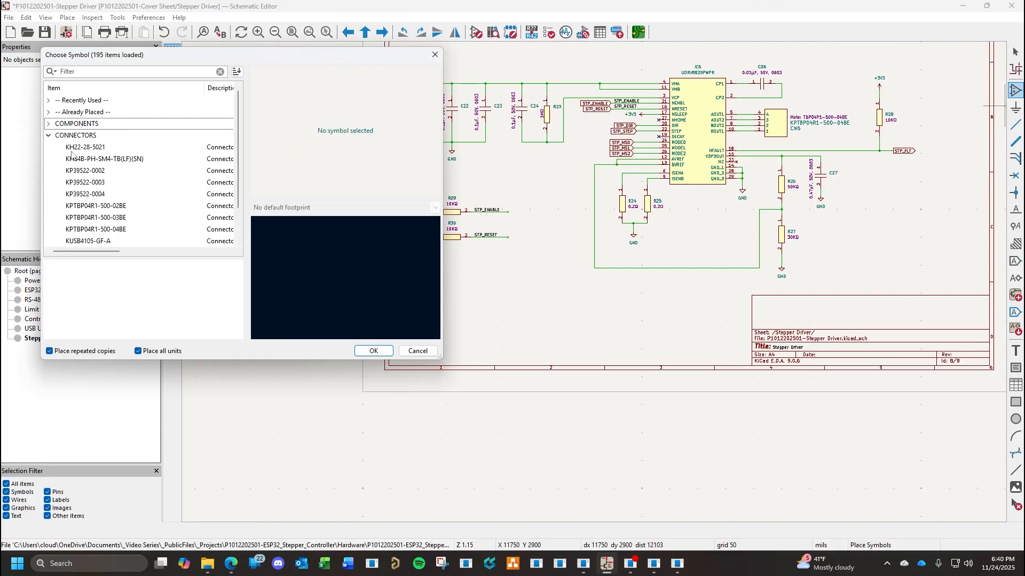
click(135, 159)
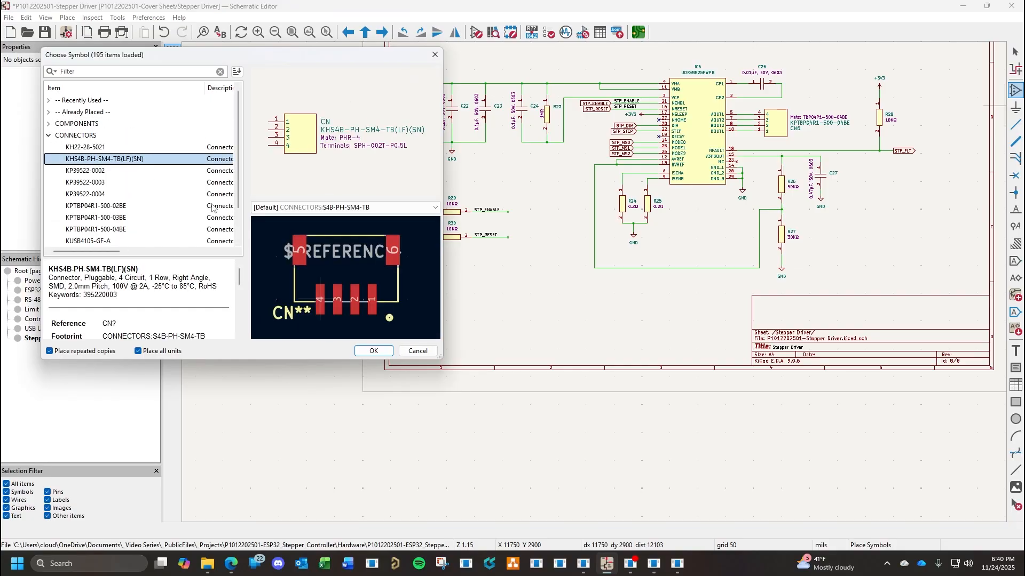
click(373, 353)
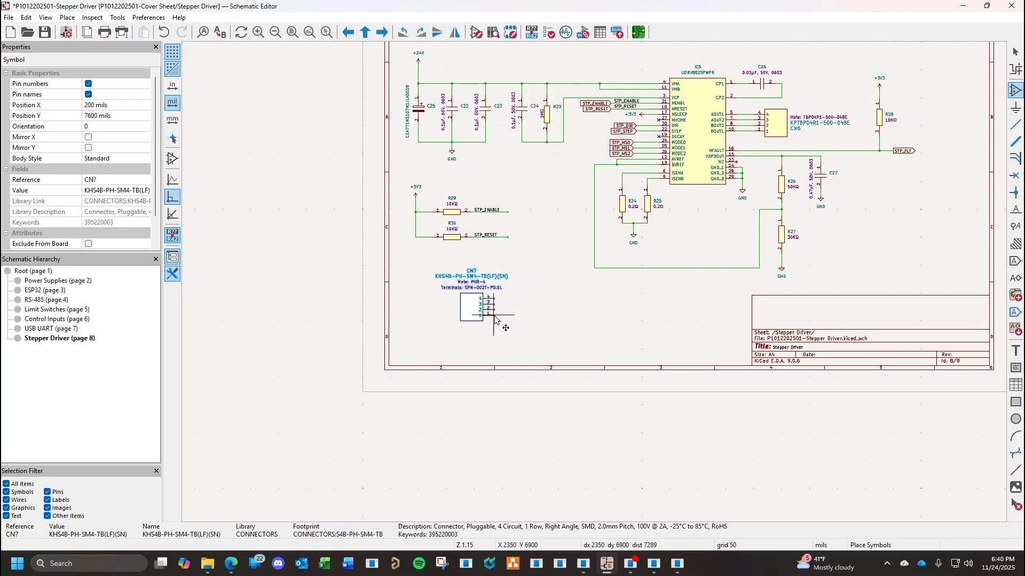
key(y)
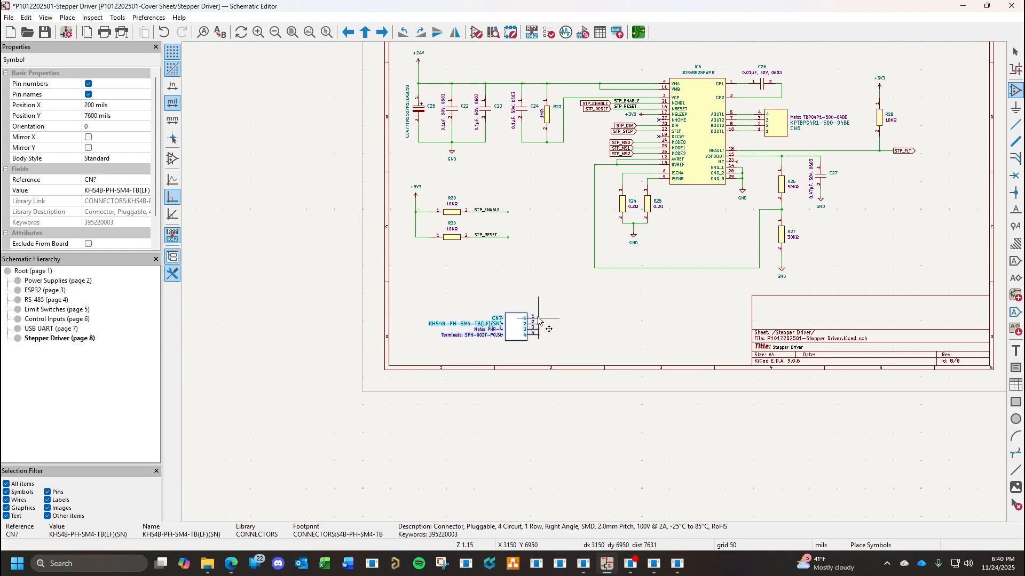
click(537, 317)
key(Escape)
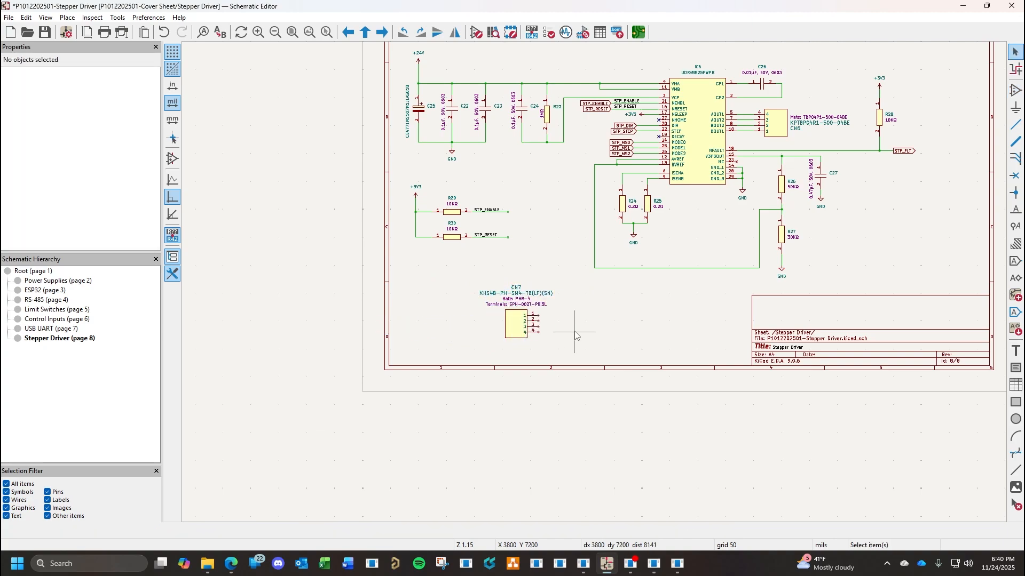
Move connector CN7 up and to the left, into the open area below R30.
ctrl+scroll(548, 306, up, 1)
scroll(606, 332, up, 3)
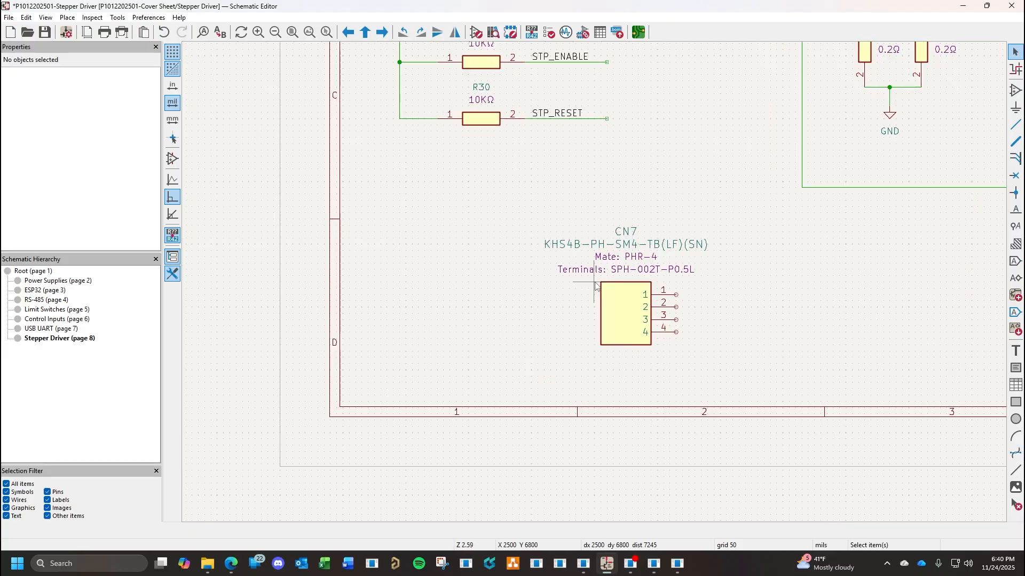
click(626, 306)
drag(625, 303, 564, 265)
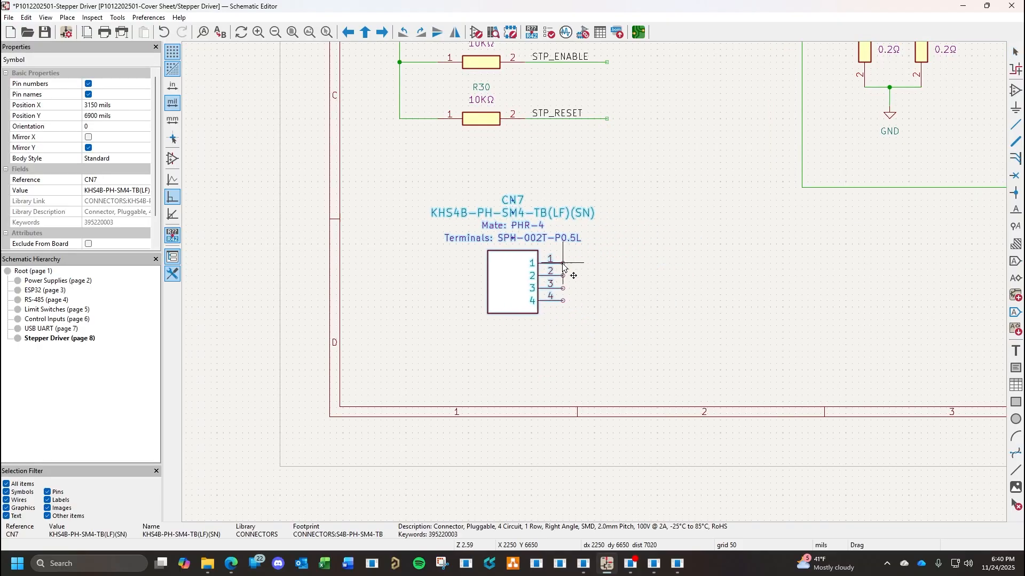
click(623, 282)
Move CN7's Mate and Terminals fields below the connector body, with Terminals under Mate.
click(521, 230)
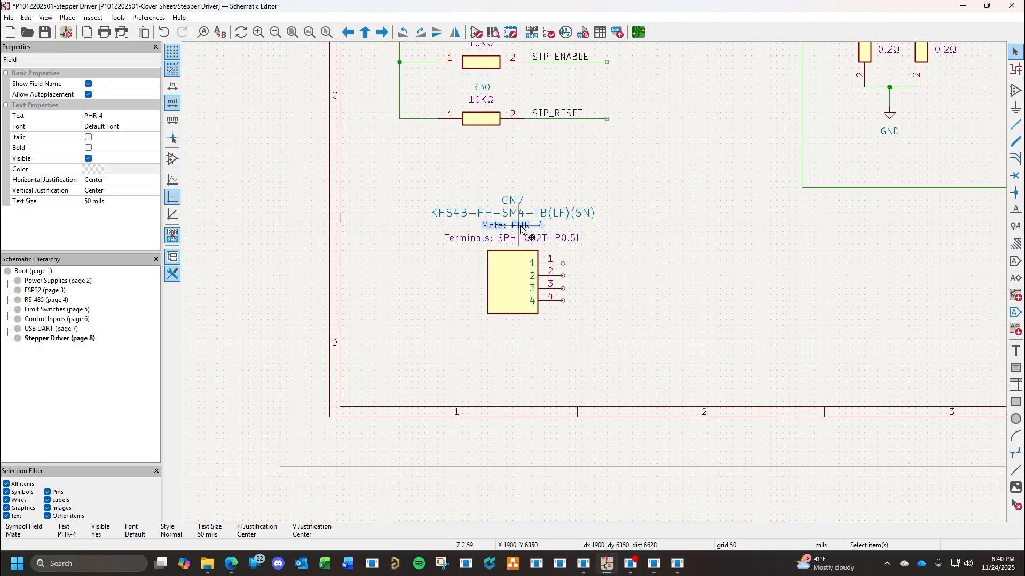
drag(521, 230, 507, 326)
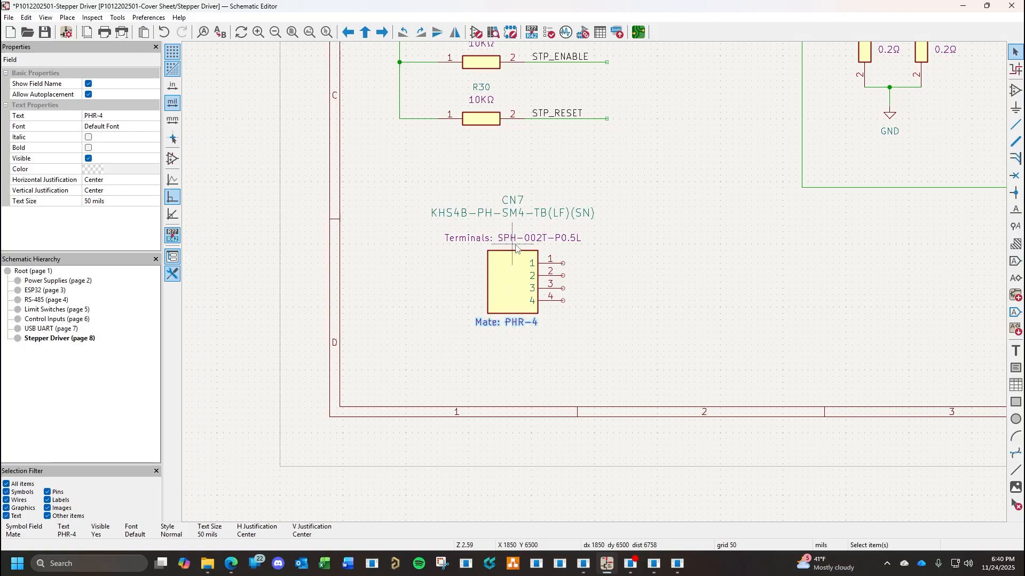
click(514, 239)
double_click(514, 239)
key(Escape)
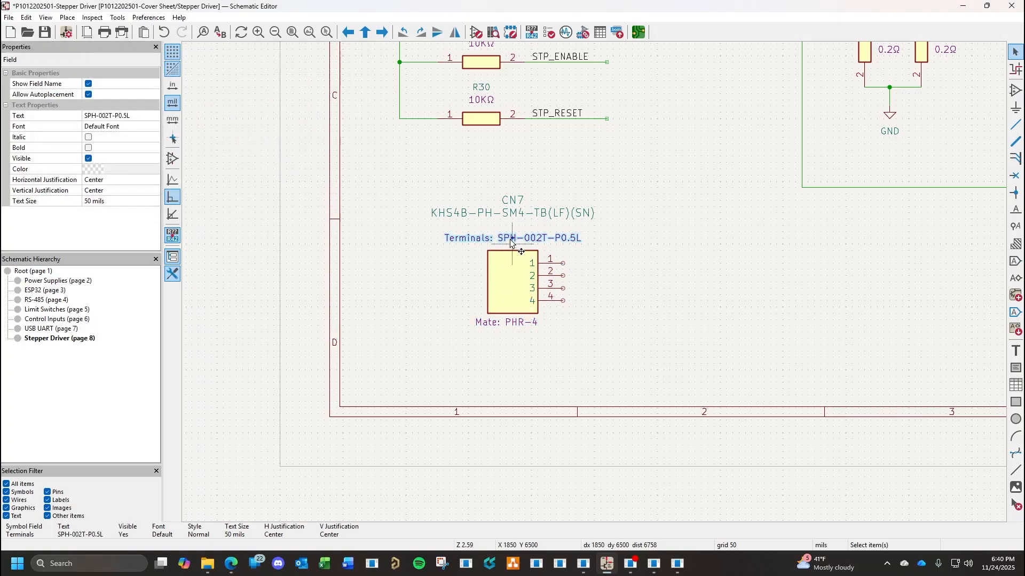
drag(512, 239, 483, 353)
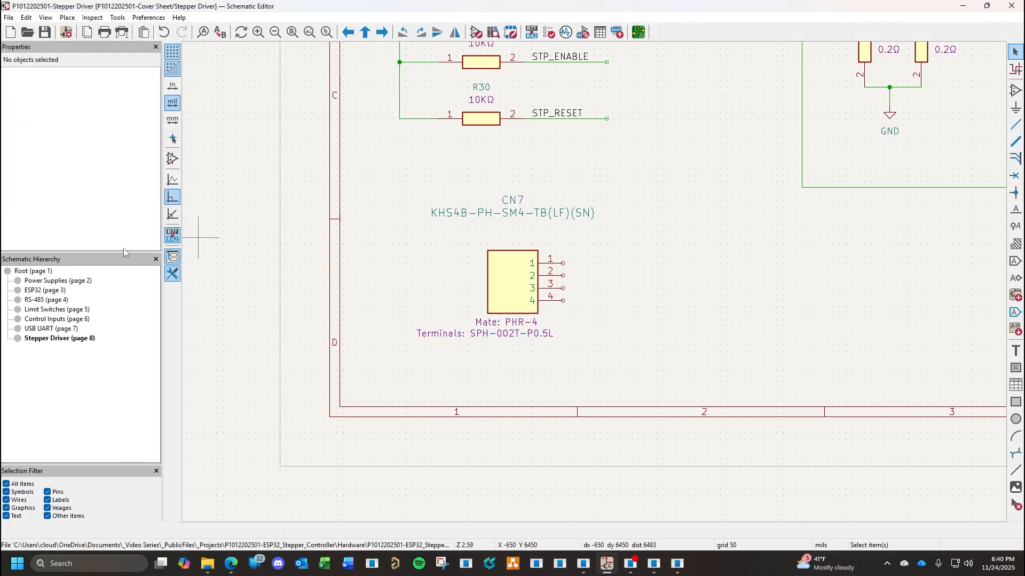
Copy the FAN_TACH and FAN_PWM global labels from the ESP32 sheet and place them to the right of CN7 on the Stepper Driver sheet.
click(44, 290)
scroll(575, 343, down, 3)
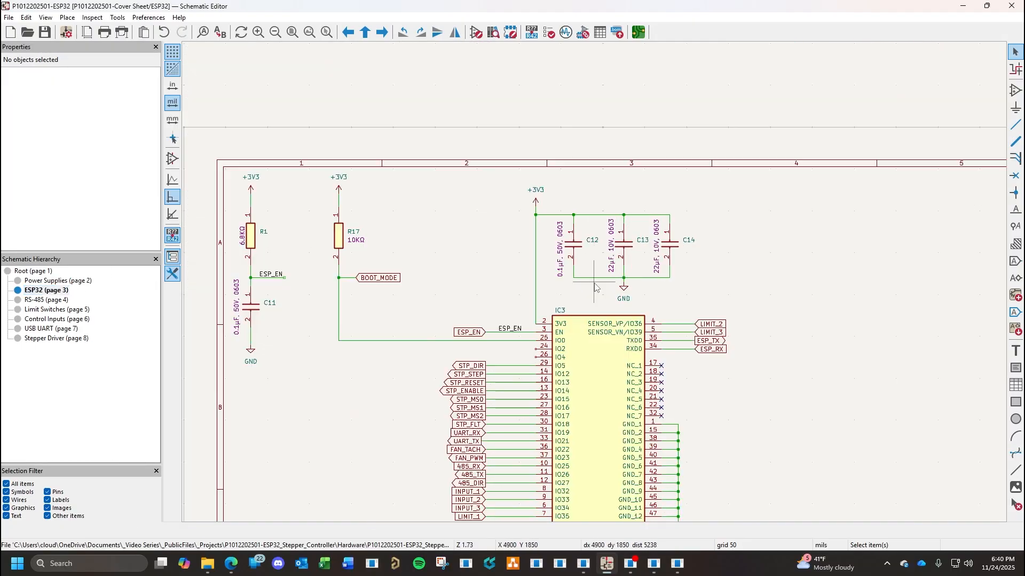
scroll(587, 347, up, 3)
shift+scroll(589, 348, down, 5)
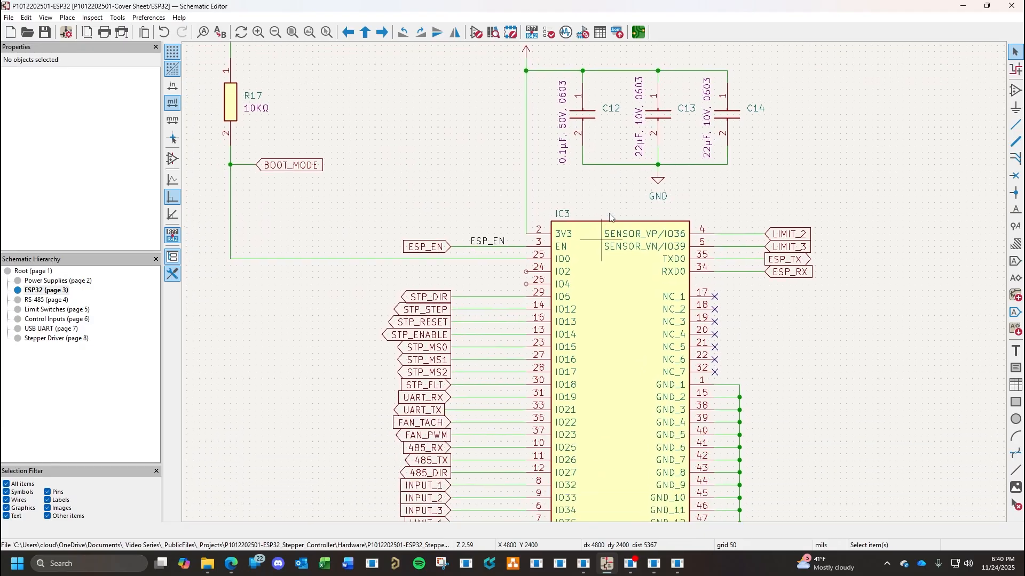
click(447, 341)
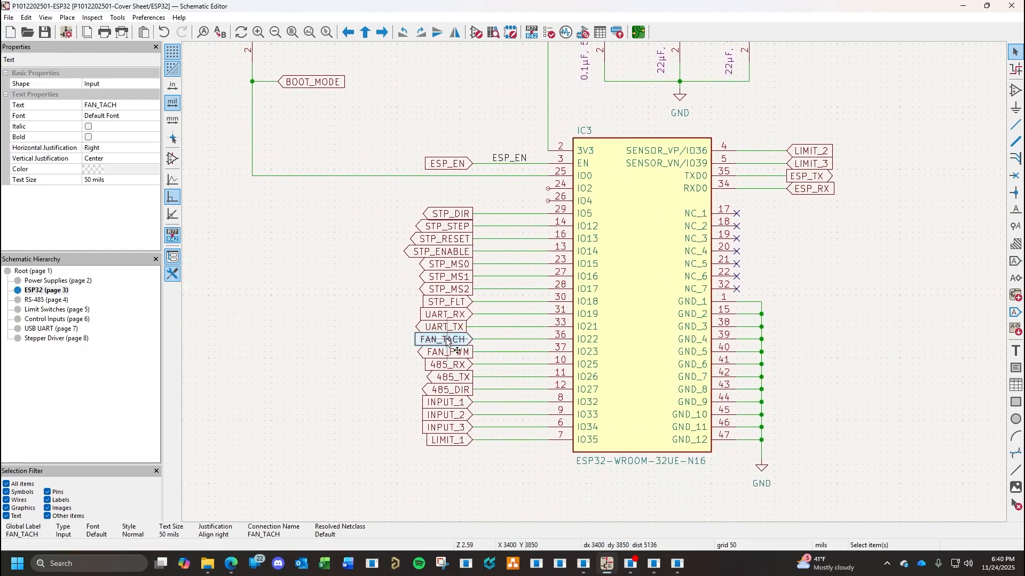
shift+click(454, 355)
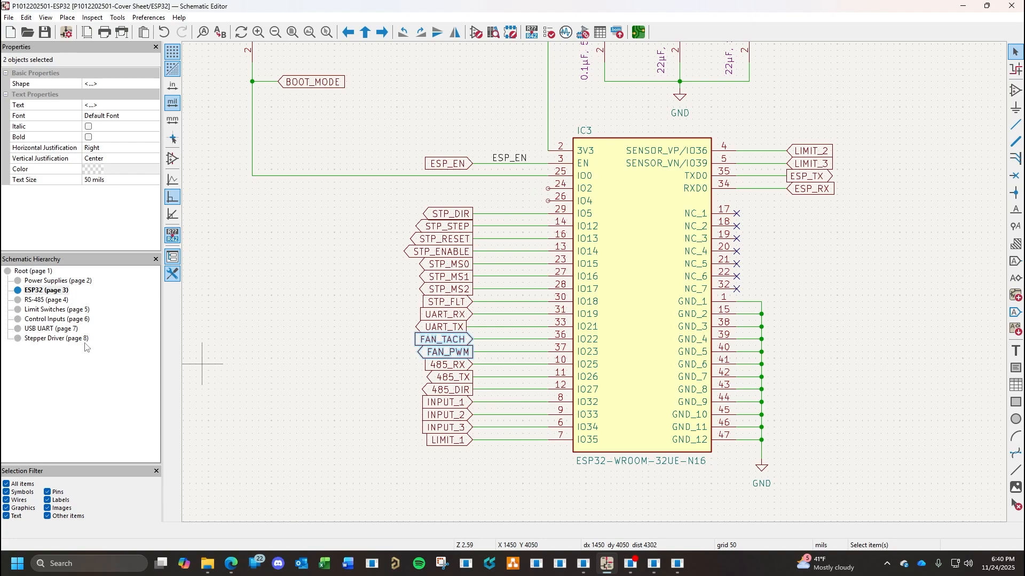
click(64, 339)
key(ctrl+v)
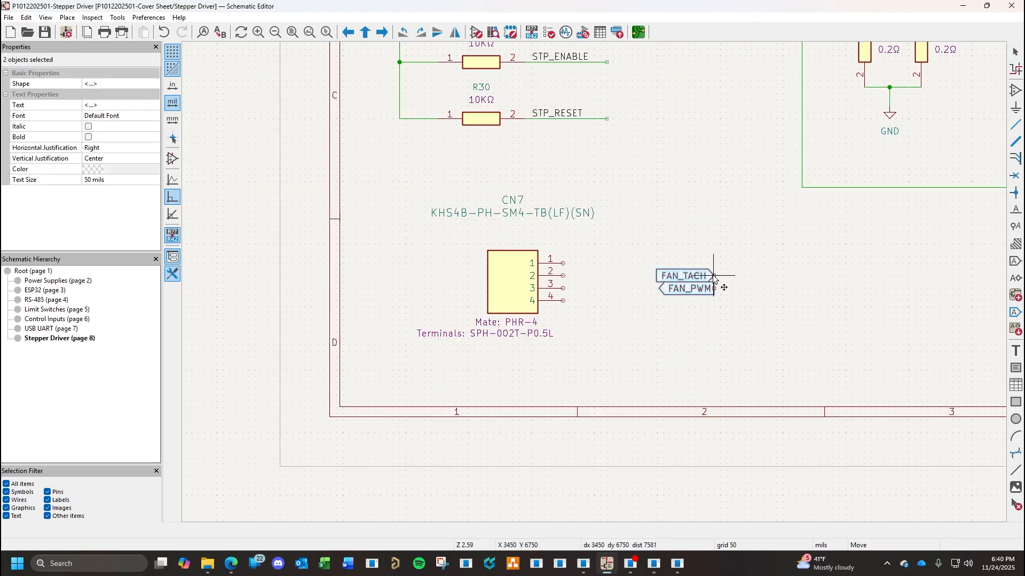
click(753, 278)
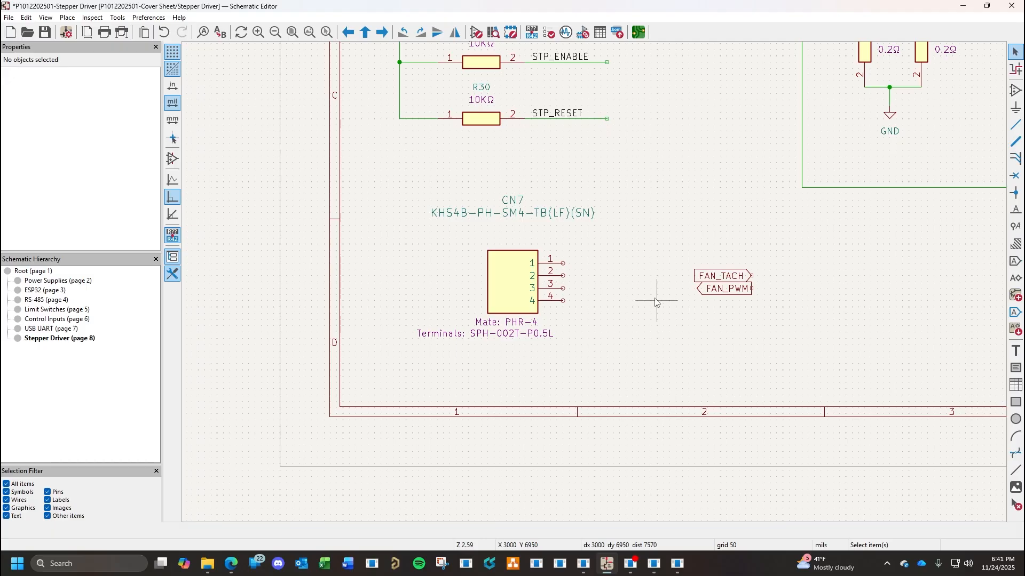
click(231, 564)
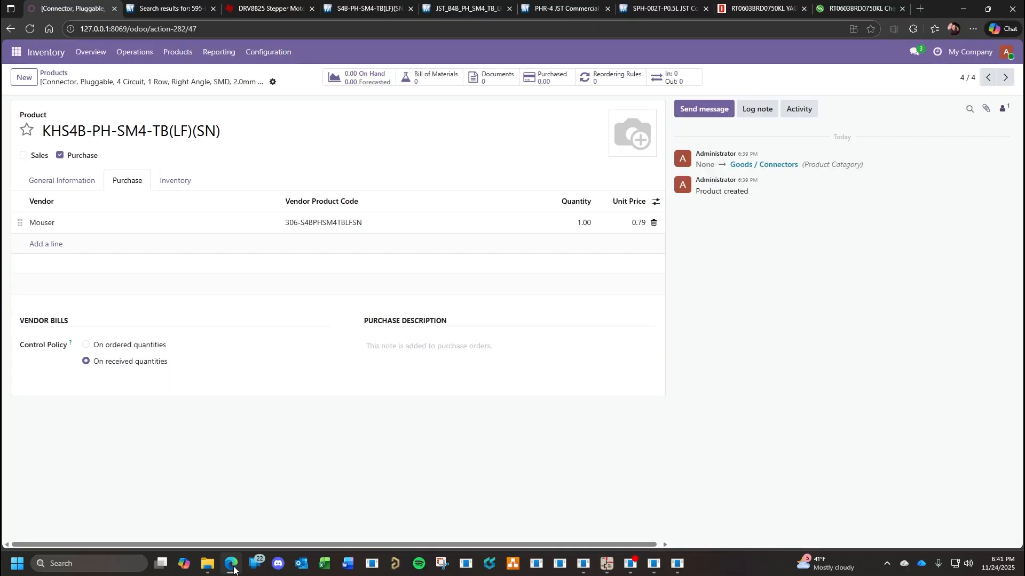
mouse_move(210, 571)
click(210, 566)
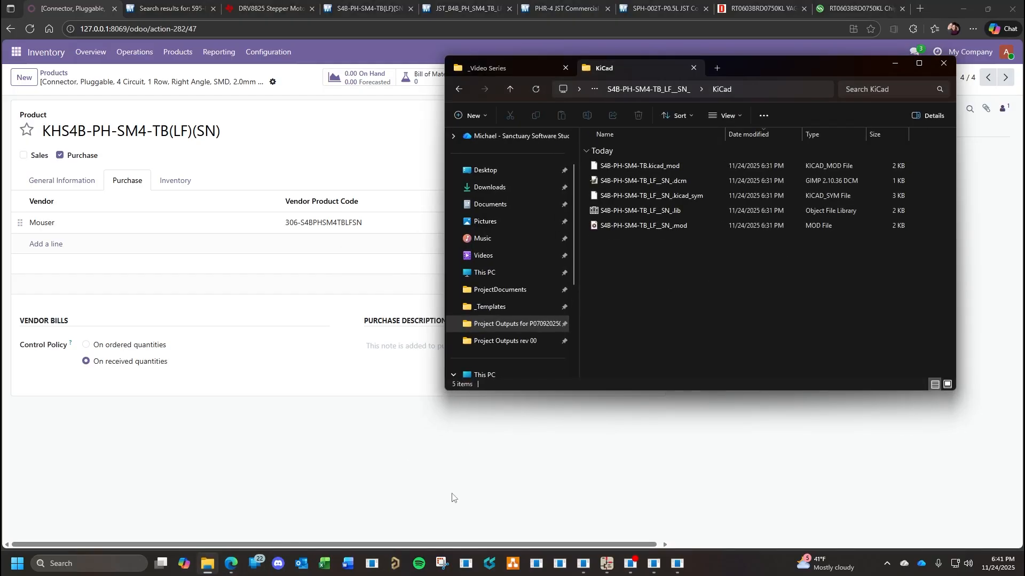
click(604, 563)
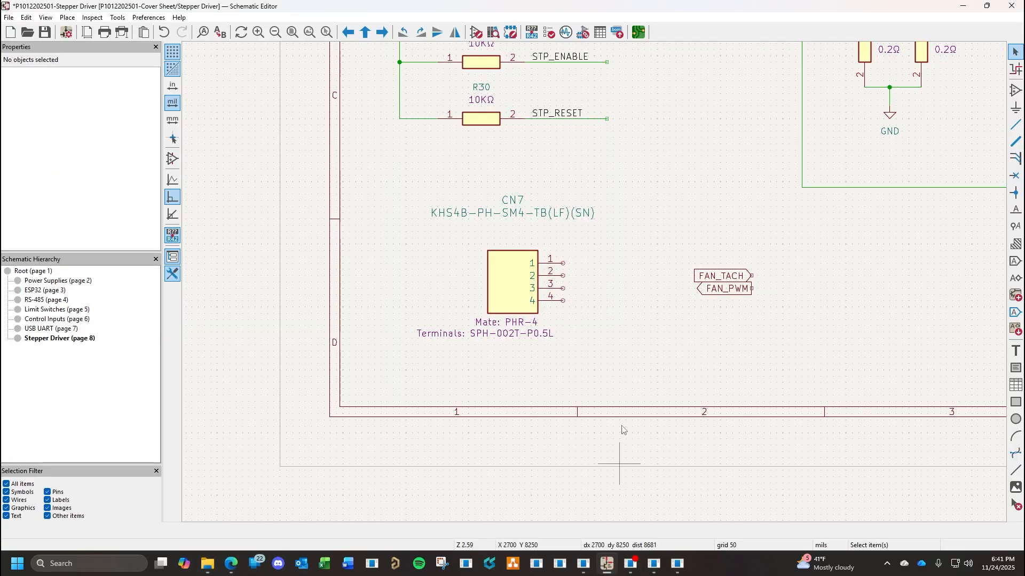
Duplicate the GND symbol under R24 and R25 and place the copy just below and to the right of CN7's pins.
scroll(785, 262, right, 2)
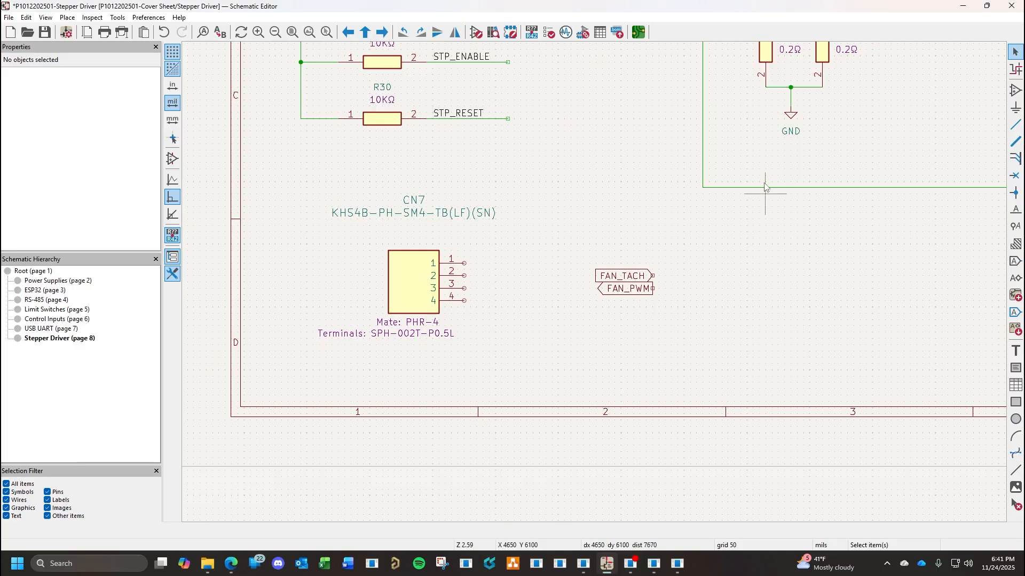
click(790, 118)
key(ctrl+d)
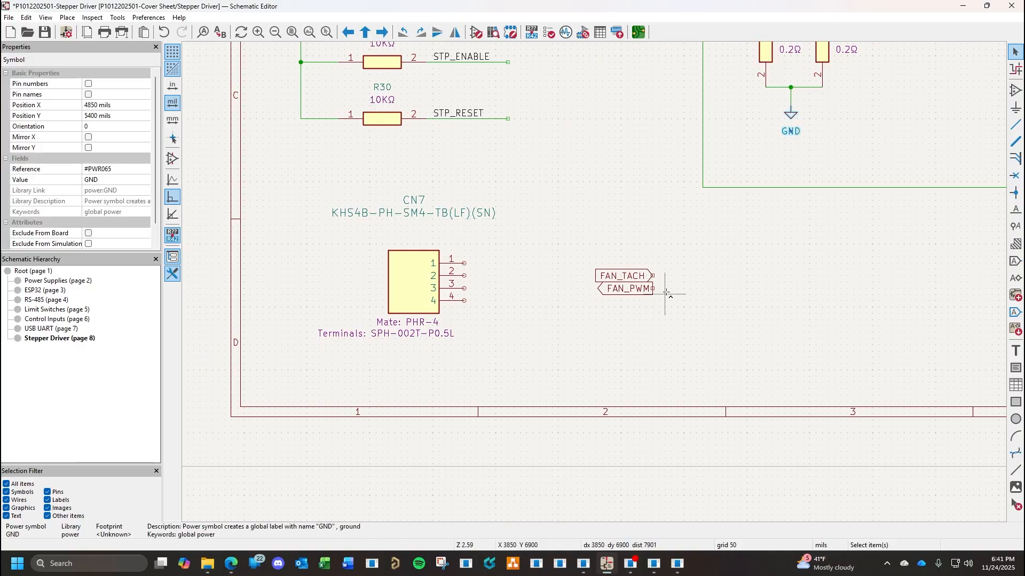
click(495, 323)
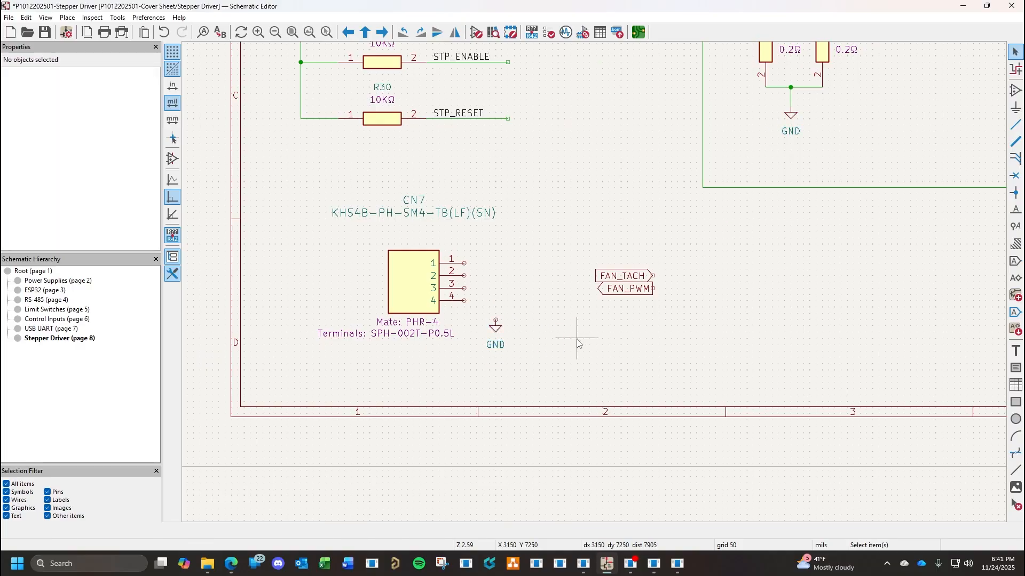
Copy the +5V power symbol from the Power Supplies sheet and place it above and to the right of CN7's pins on the Stepper Driver sheet.
click(60, 281)
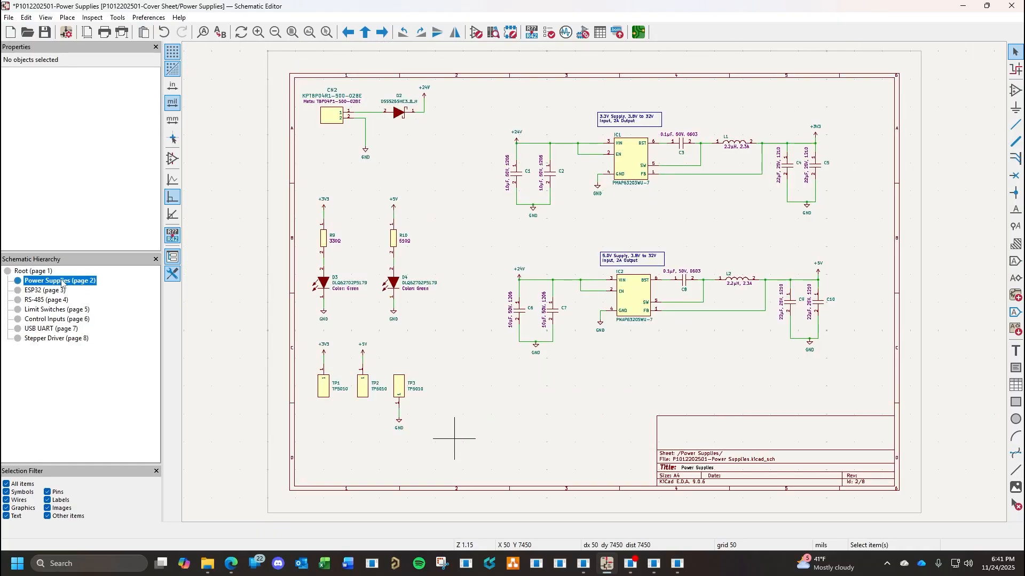
click(819, 272)
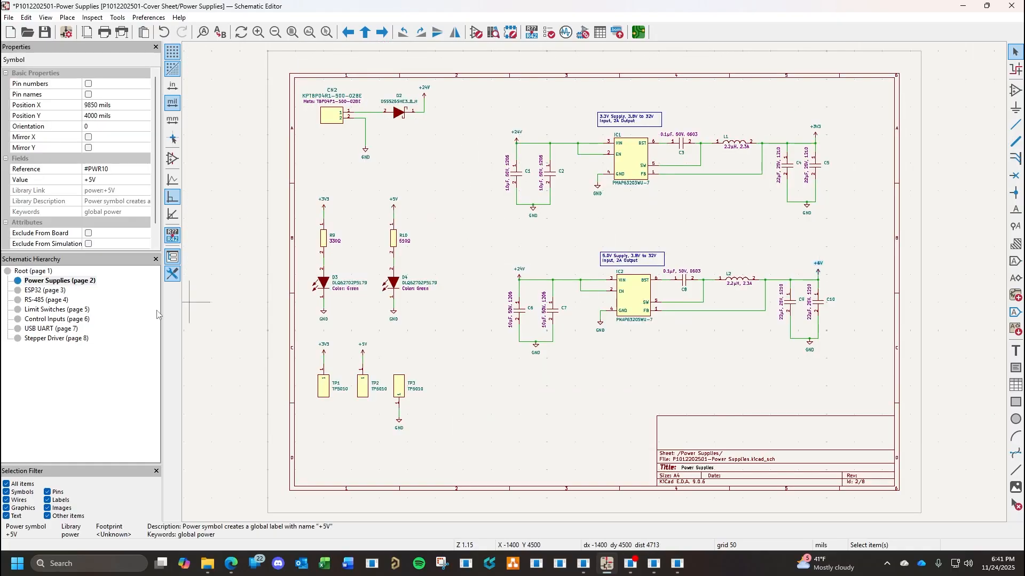
click(45, 339)
scroll(539, 368, up, 2)
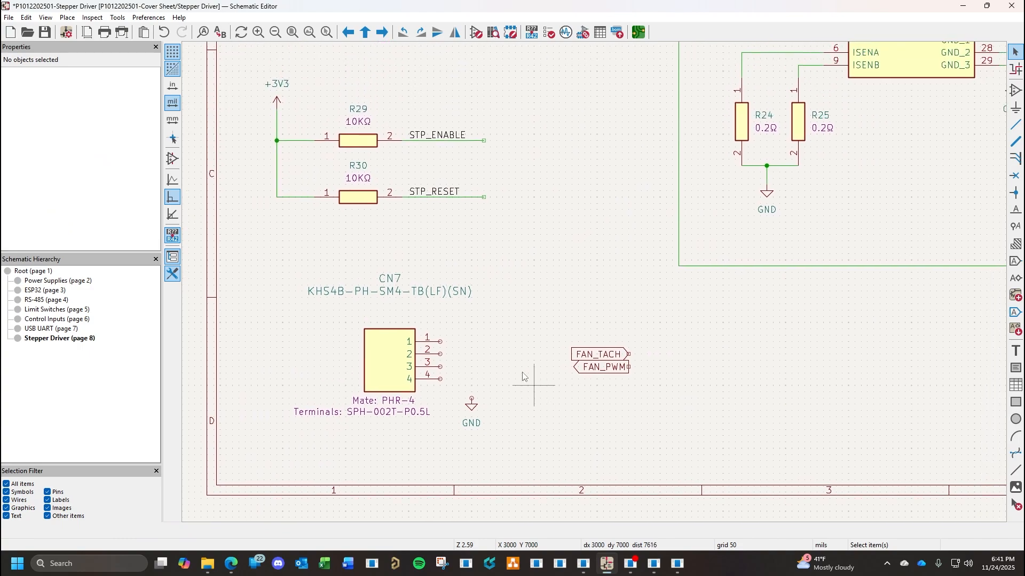
key(ctrl+v)
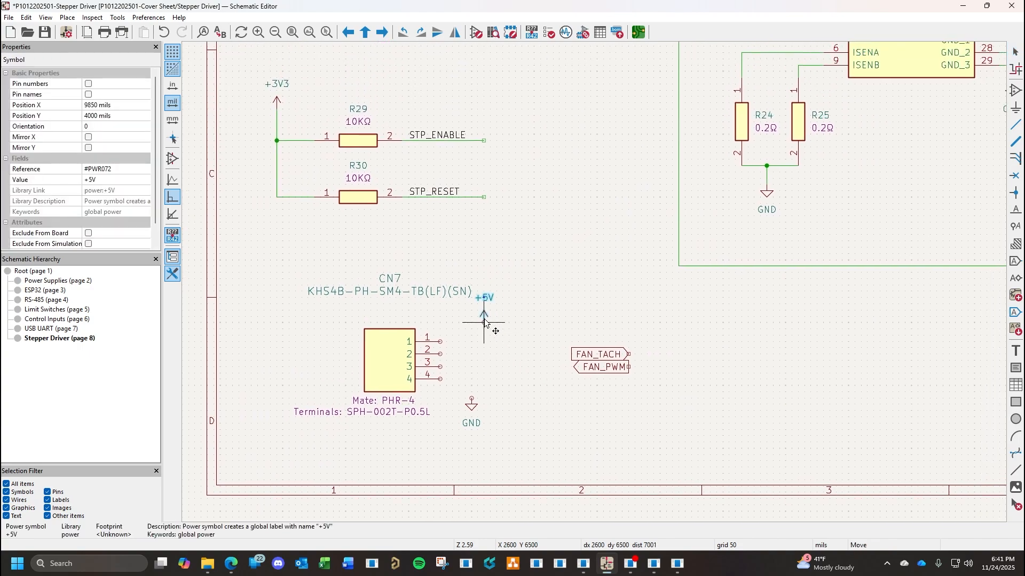
click(490, 326)
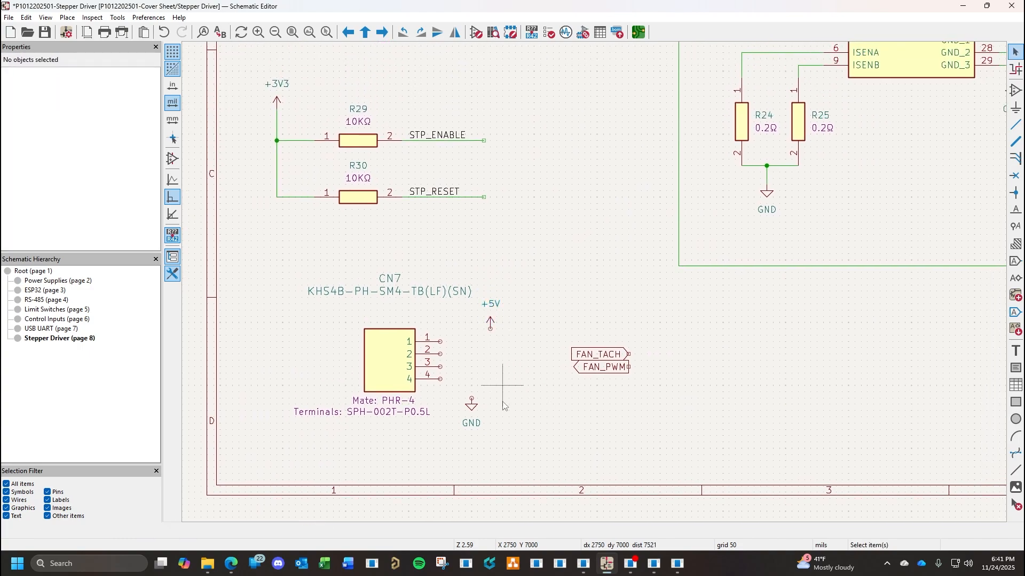
Align the GND symbol under +5V and move the FAN_TACH and FAN_PWM labels between them, stacked beside CN7's pins.
click(472, 408)
drag(472, 409, 490, 396)
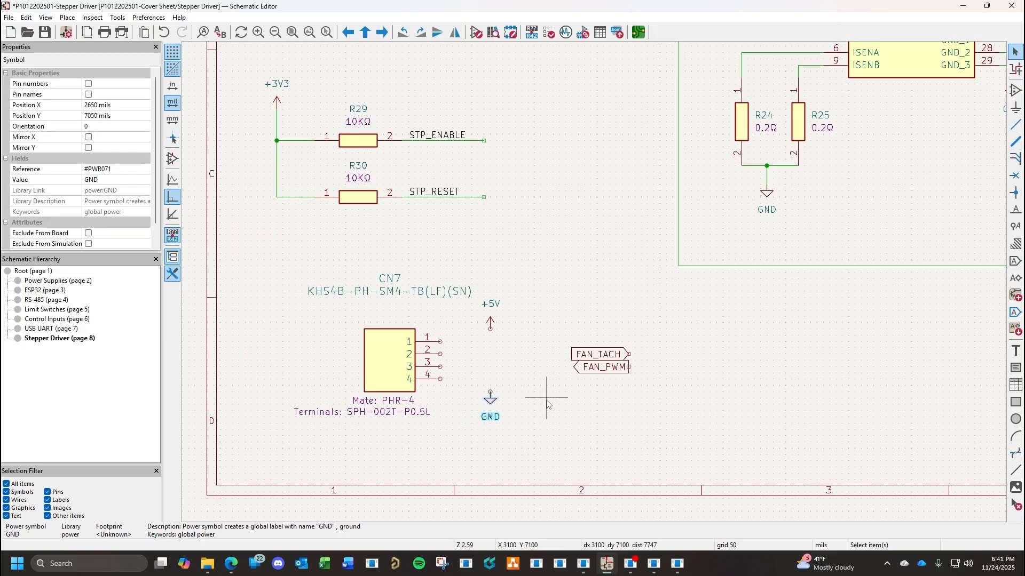
click(545, 409)
click(606, 356)
drag(606, 357, 549, 358)
click(611, 369)
drag(611, 368, 545, 372)
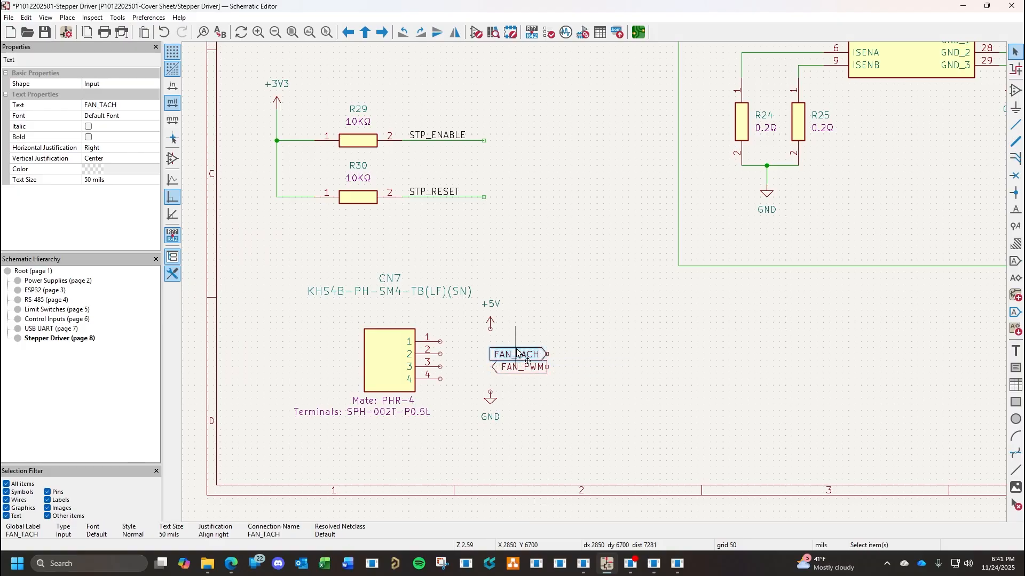
Set the shape of the FAN_TACH global label beside CN7 to Output.
double_click(518, 355)
click(51, 208)
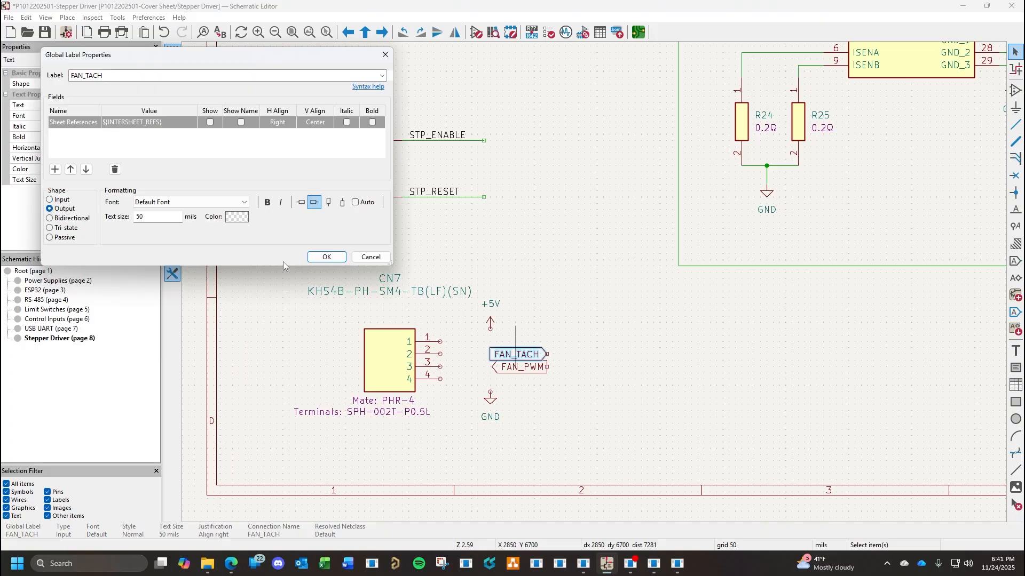
click(326, 257)
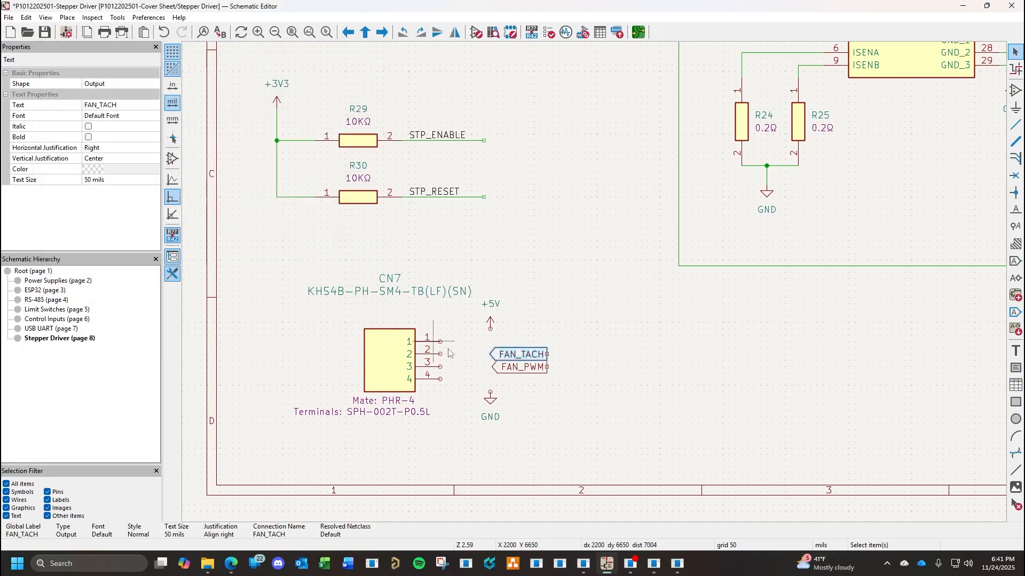
Set the shape of the FAN_PWM global label beside CN7 to Input.
click(512, 367)
double_click(513, 367)
click(64, 199)
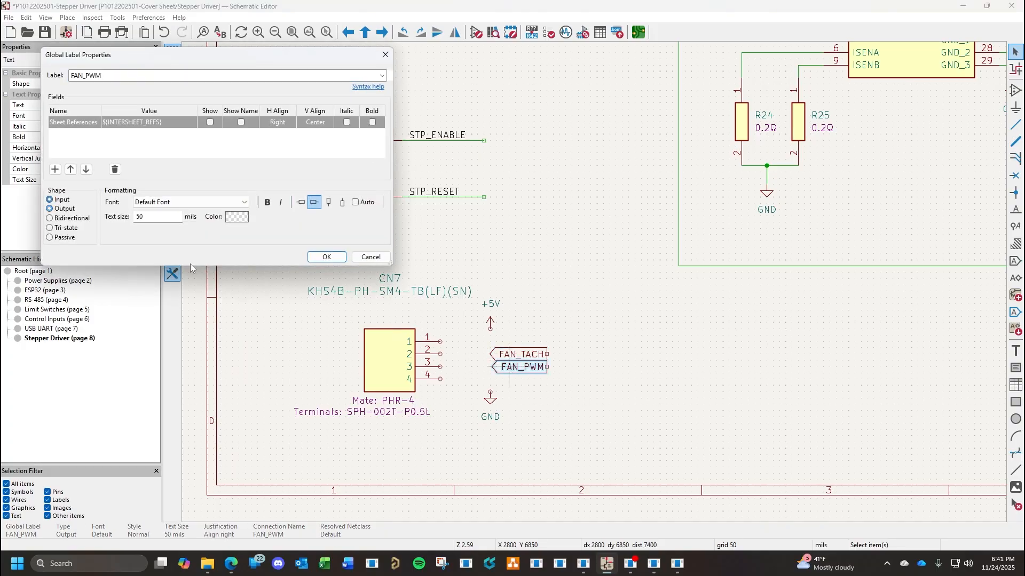
click(327, 257)
click(490, 304)
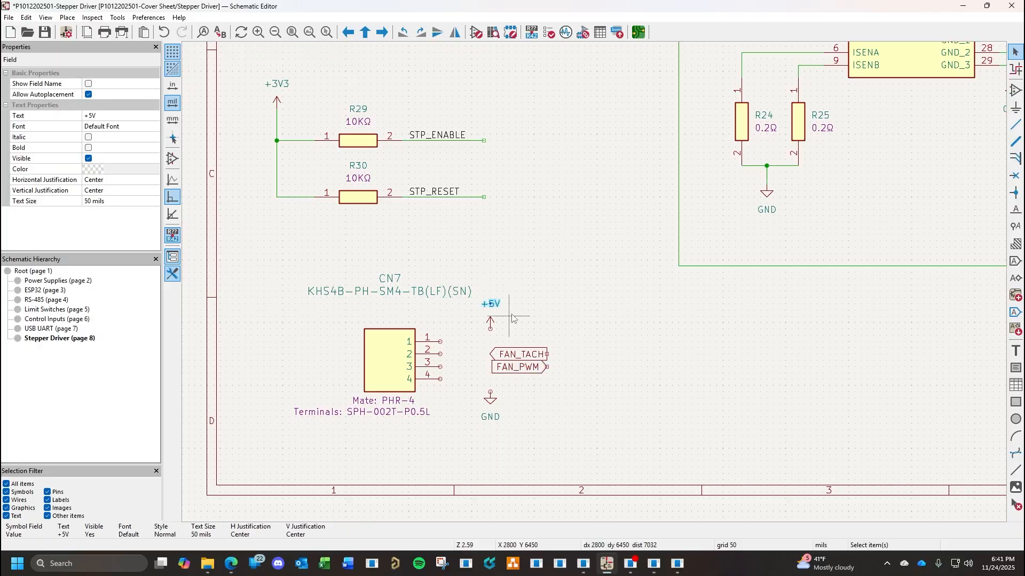
Rotate the FAN_PWM and FAN_TACH labels 180° and align their connection ends under +5V, level with CN7's pins 3 and 2.
click(525, 370)
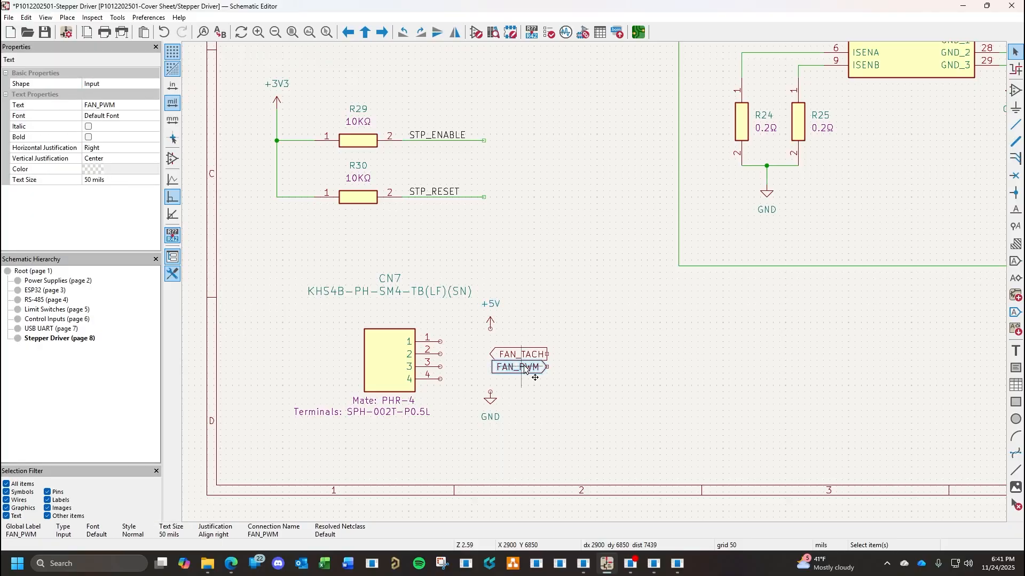
key(r)
key(r)
drag(525, 369, 475, 368)
click(583, 372)
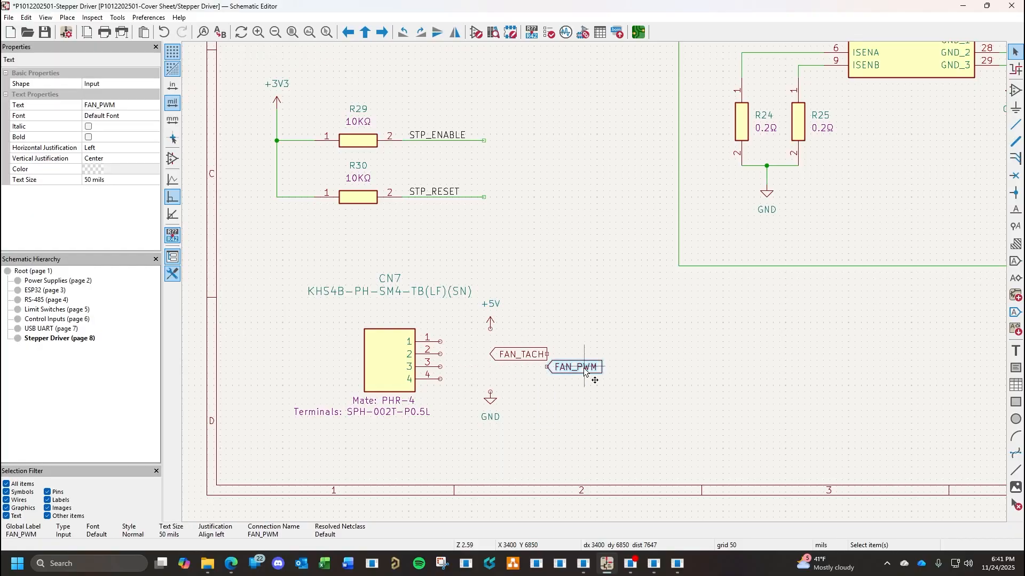
drag(584, 372, 490, 356)
click(519, 356)
key(r)
key(r)
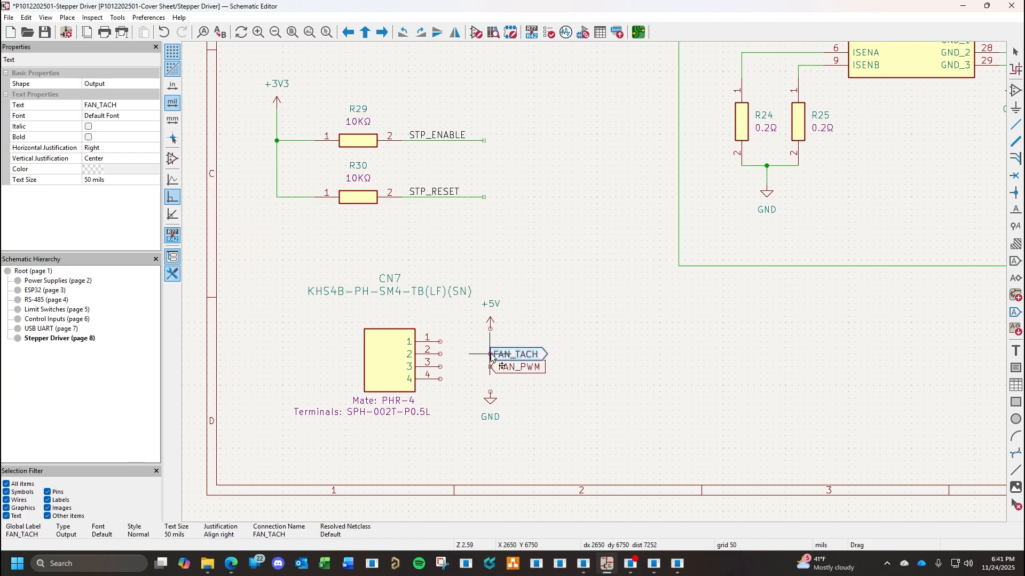
click(606, 393)
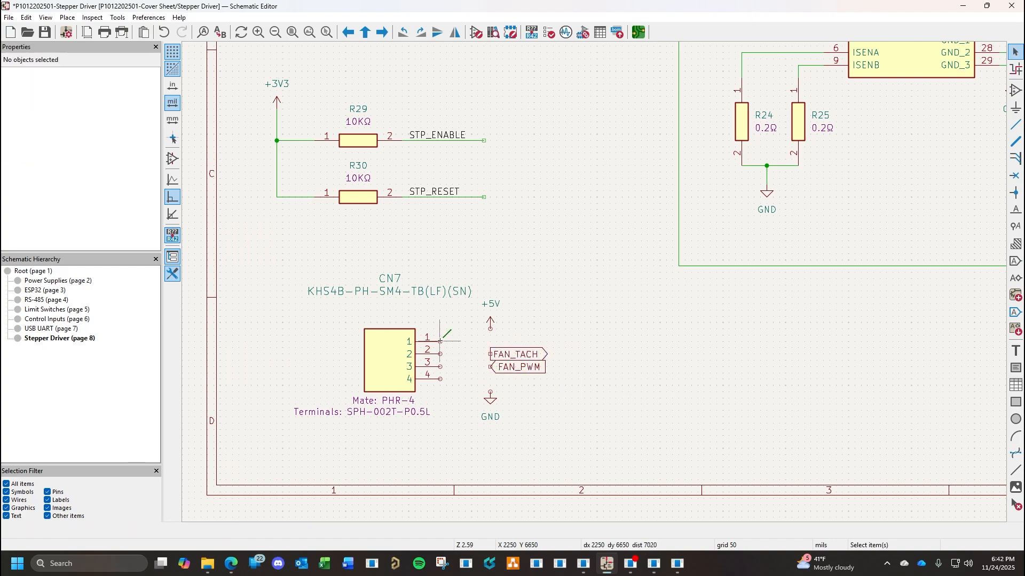
Wire CN7 pin 1 to the +5V symbol and pin 4 to the GND symbol.
key(w)
click(489, 330)
key(Escape)
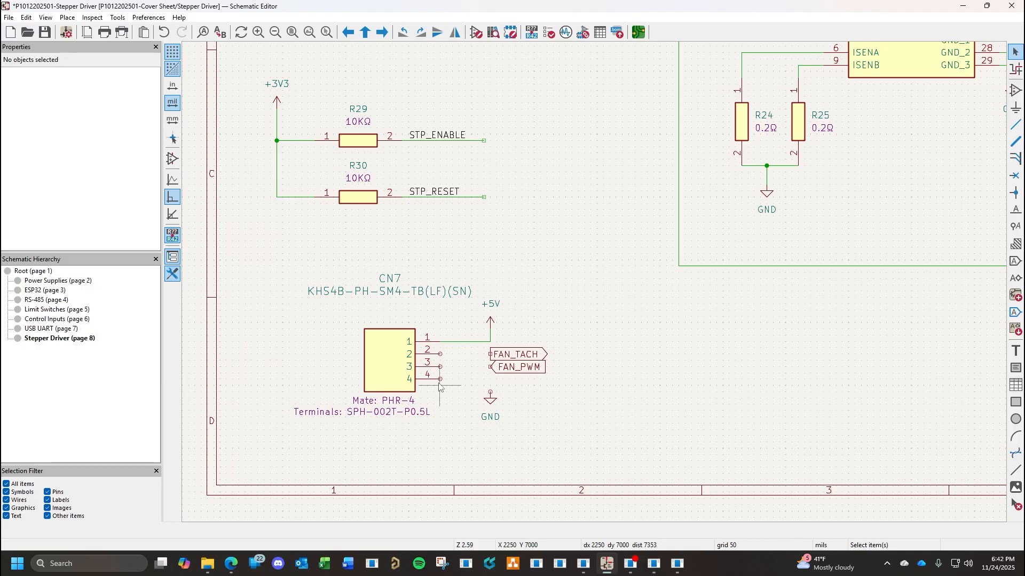
key(w)
click(441, 379)
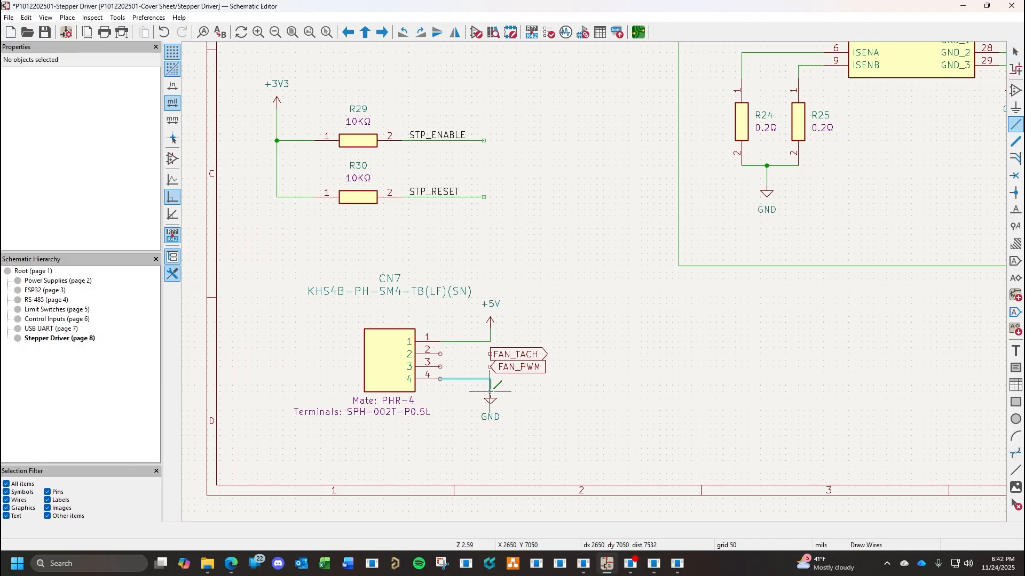
click(489, 392)
key(Escape)
Wire CN7 pin 2 to FAN_TACH and pin 3 to FAN_PWM, and save the schematic.
key(w)
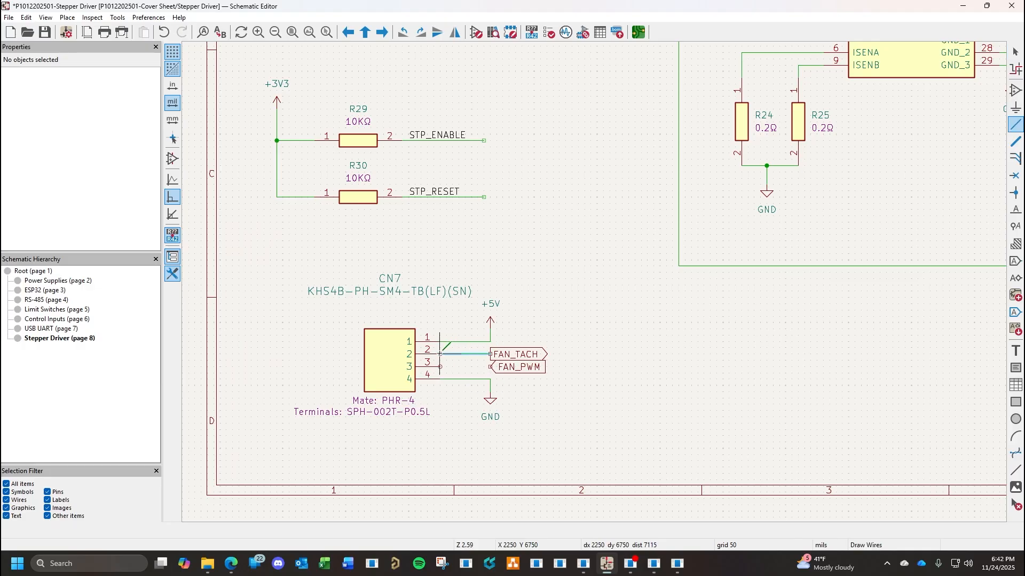
click(439, 354)
key(Escape)
key(w)
click(489, 367)
key(Escape)
key(ctrl+s)
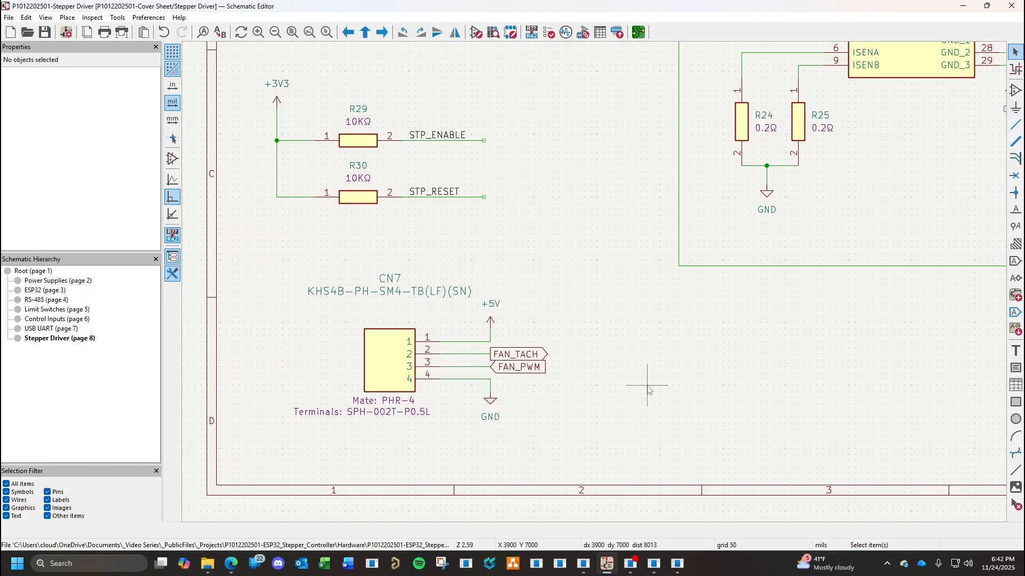
Move the KHS4B-PH-SM4-TB(LF)(SN) value and CN7 reference texts down to just above the connector body, and save the schematic.
click(377, 295)
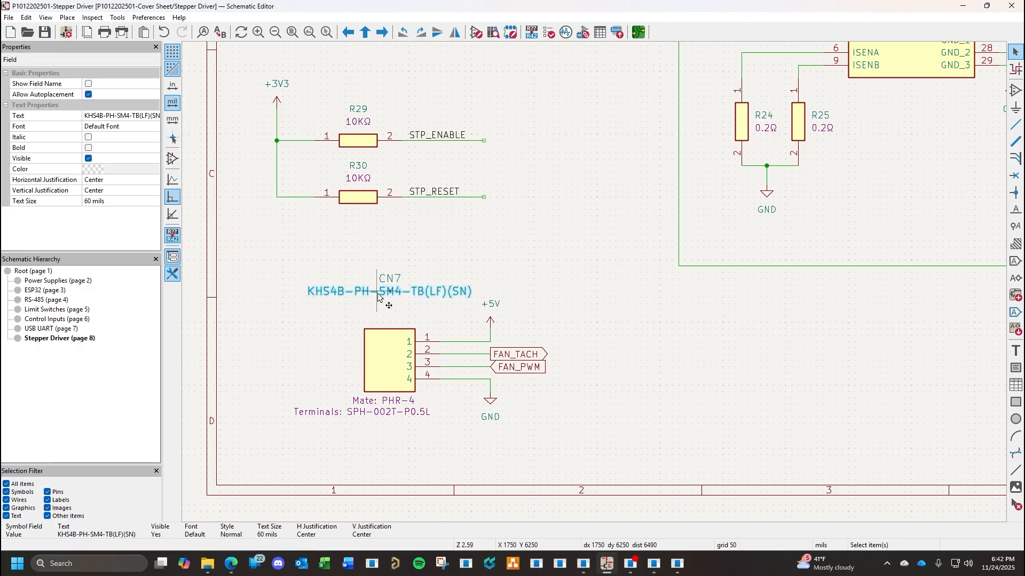
drag(377, 297, 389, 321)
double_click(392, 280)
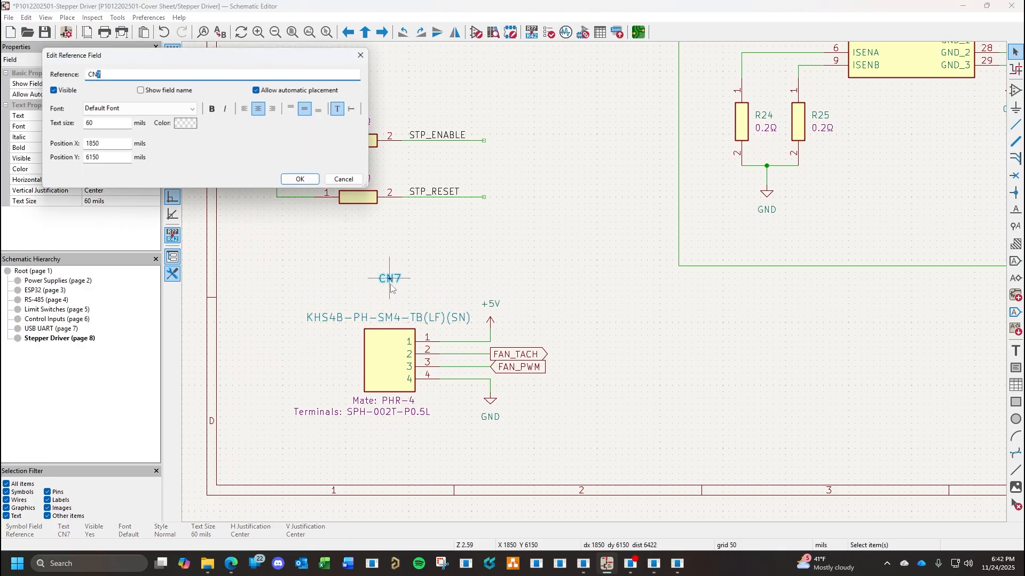
key(Escape)
drag(391, 283, 369, 309)
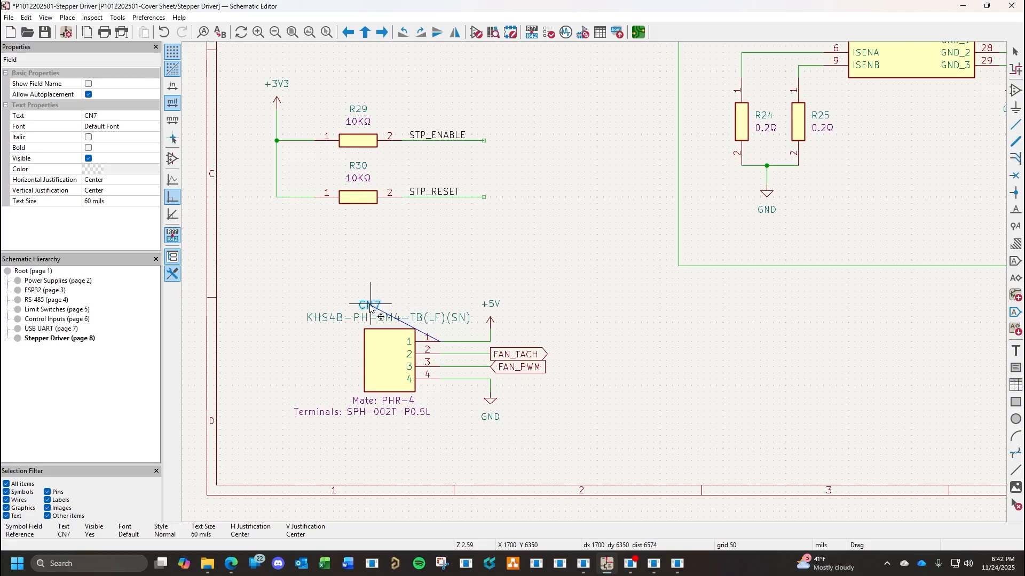
click(414, 278)
key(ctrl+s)
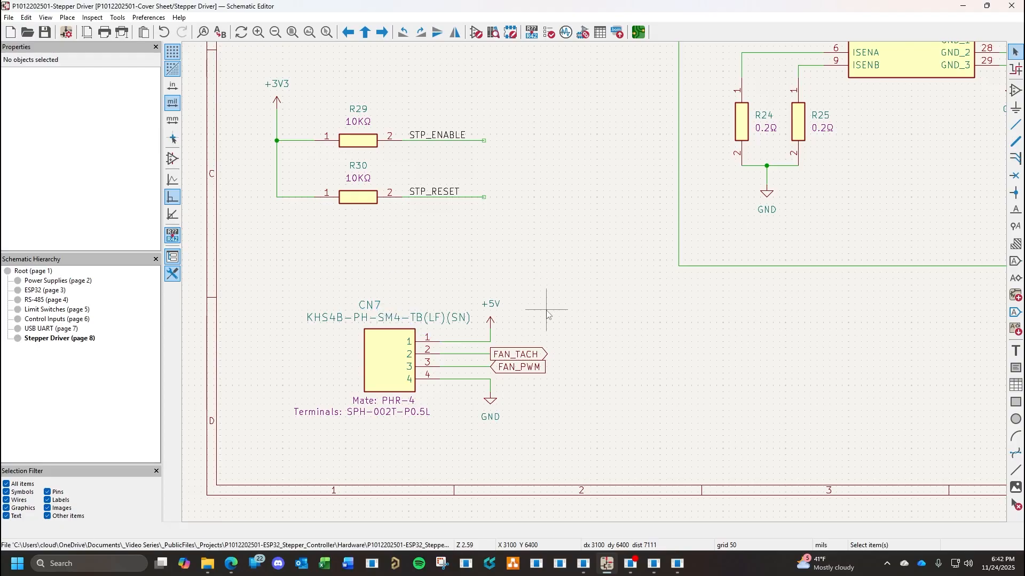
scroll(547, 310, down, 3)
scroll(594, 283, down, 1)
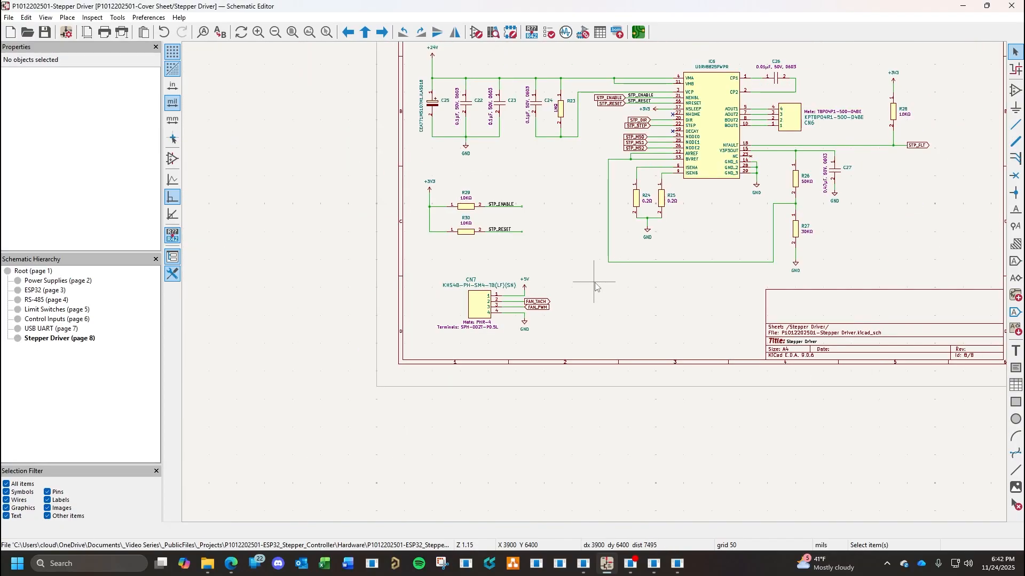
scroll(595, 283, up, 1)
middle_drag(594, 283, 492, 368)
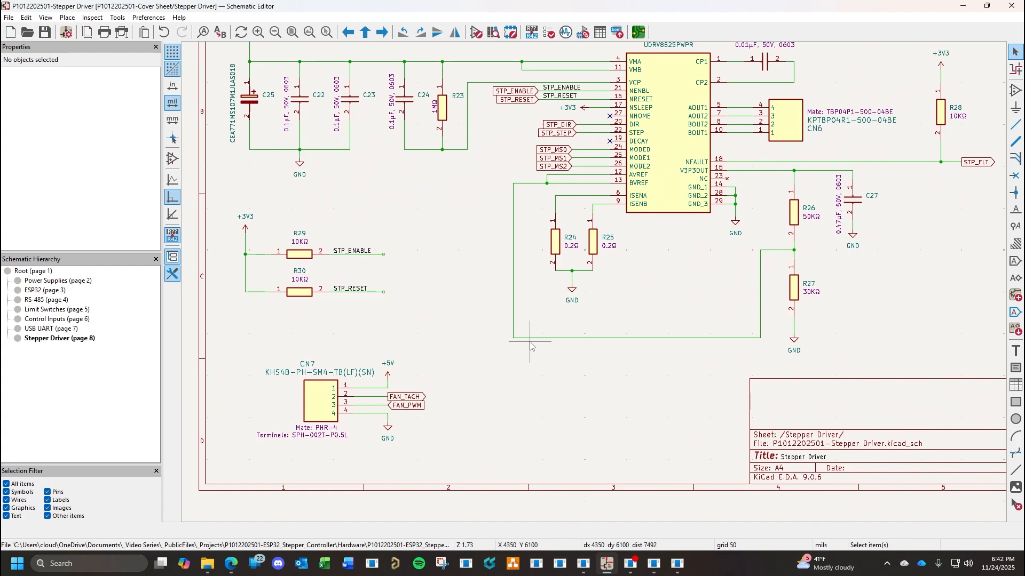
scroll(768, 302, right, 3)
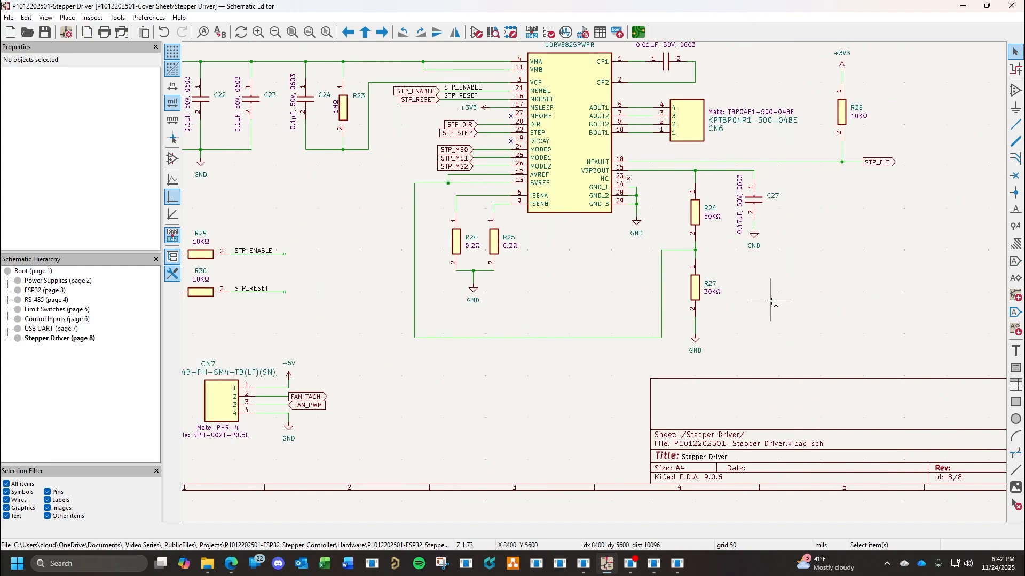
scroll(673, 300, down, 1)
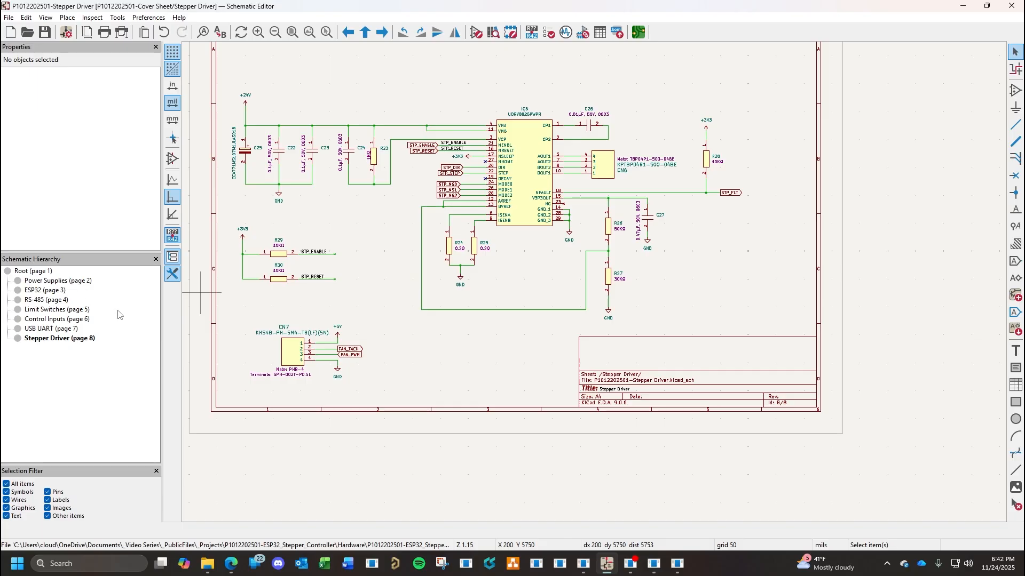
On the root sheet, move the Stepper Driver sheet block into the column below USB UART.
click(30, 274)
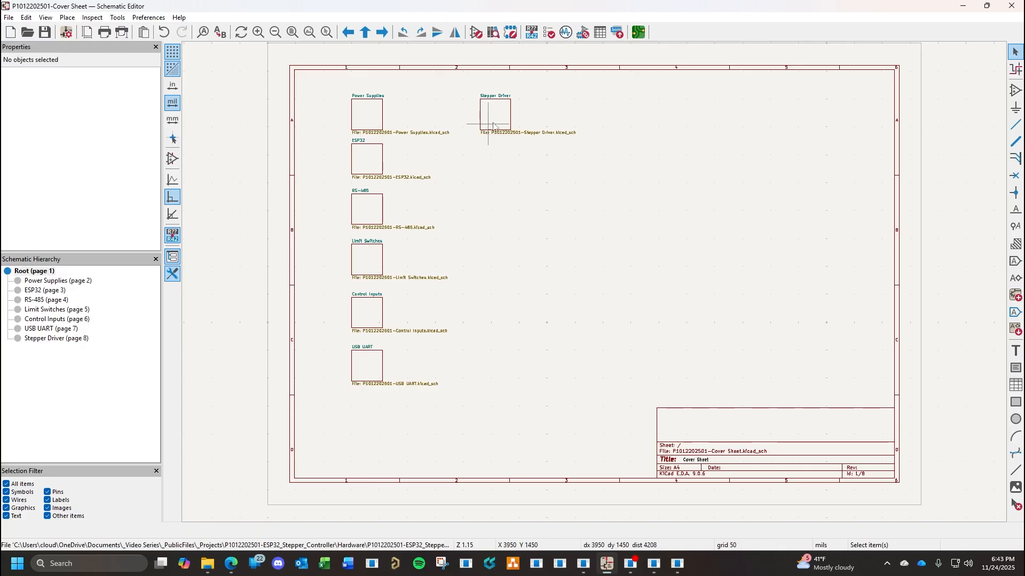
drag(494, 127, 373, 421)
click(543, 349)
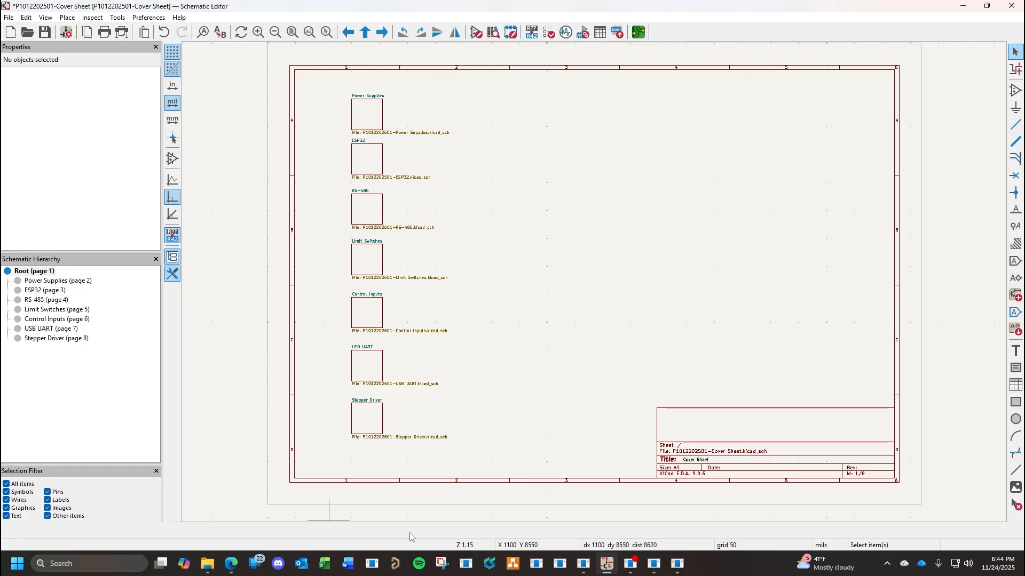
Switch to the Footprint Editor and create a new footprint in the COMPONENTS library.
mouse_move(583, 563)
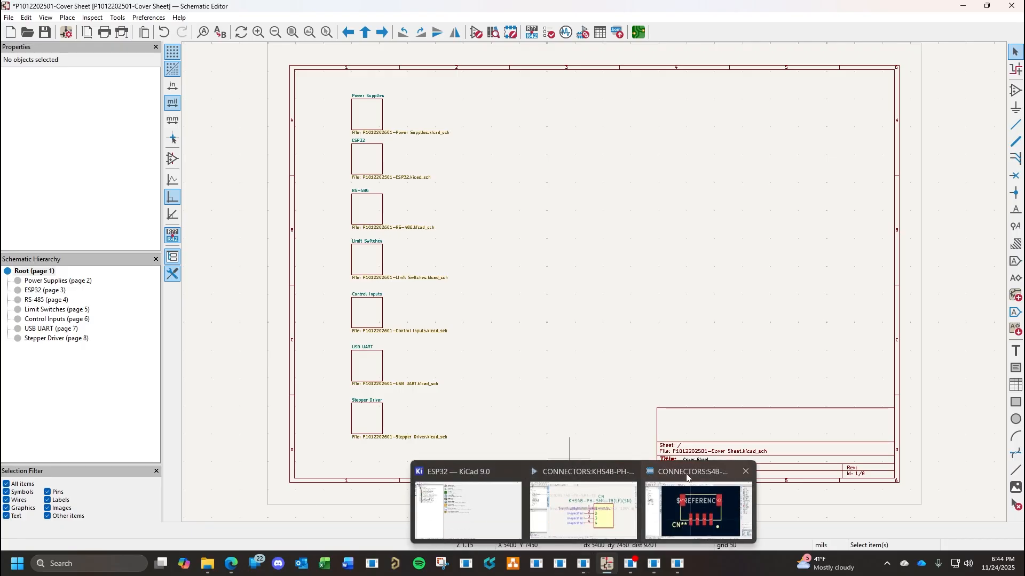
click(694, 520)
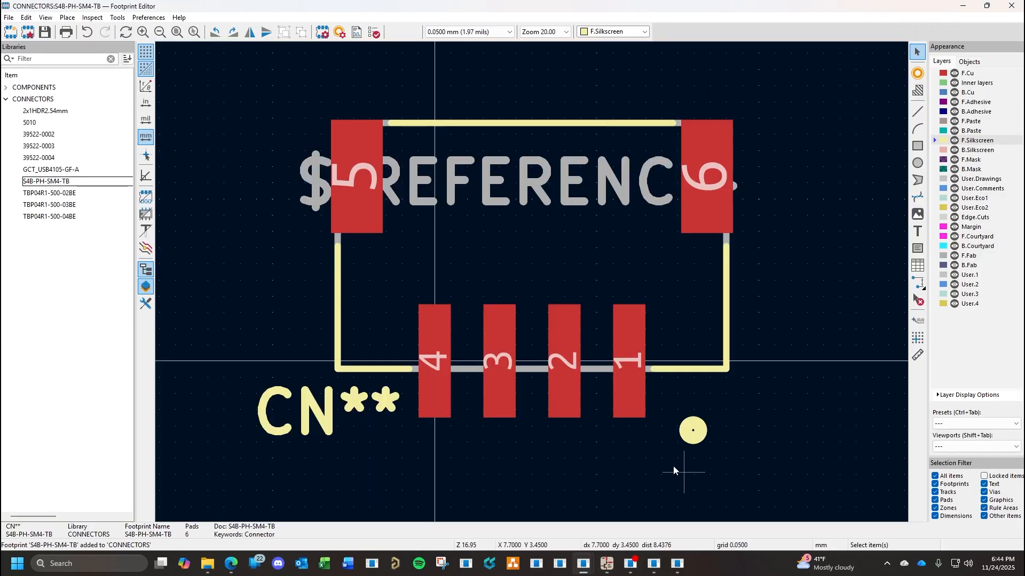
click(7, 100)
click(6, 87)
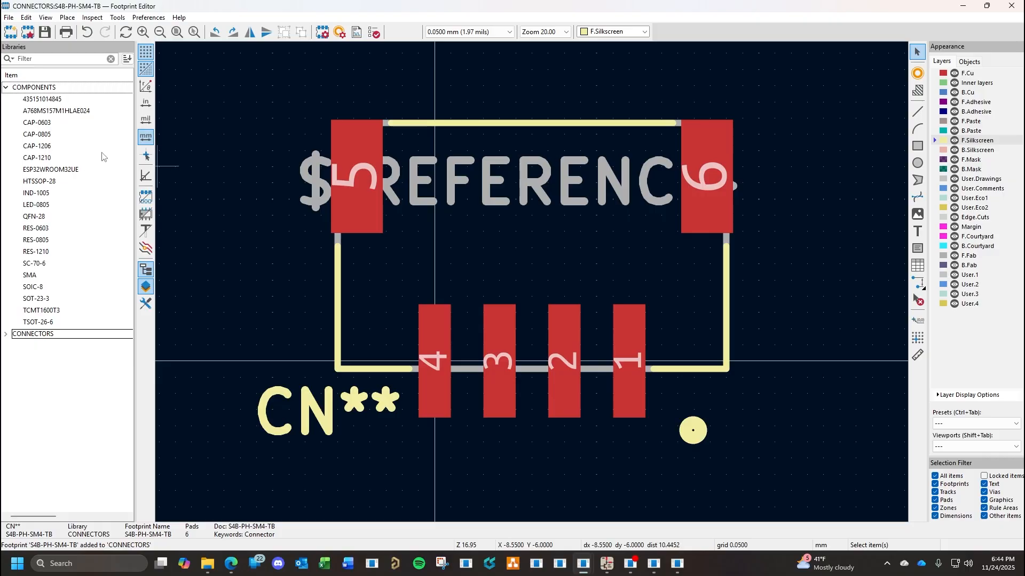
double_click(42, 100)
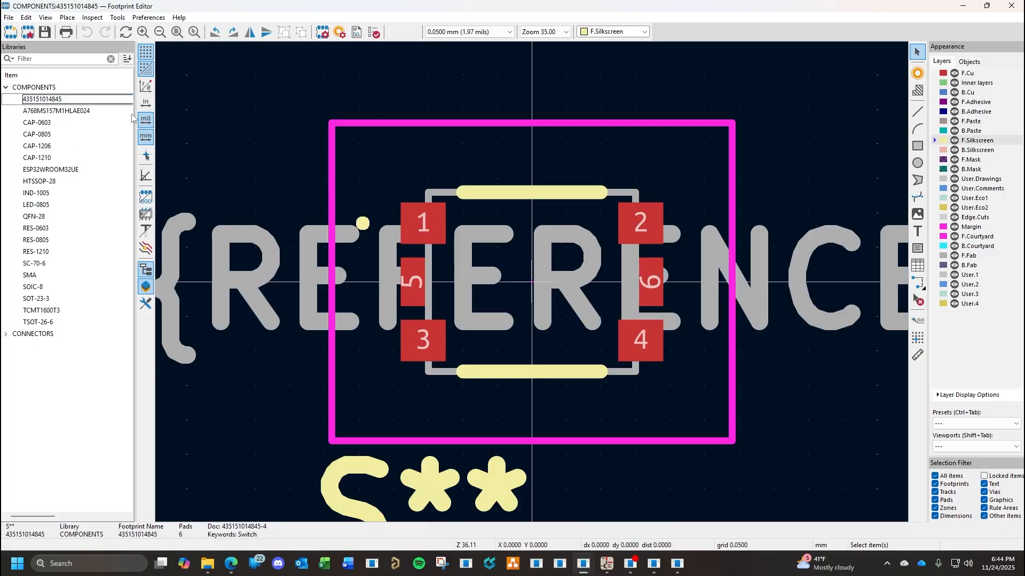
click(10, 33)
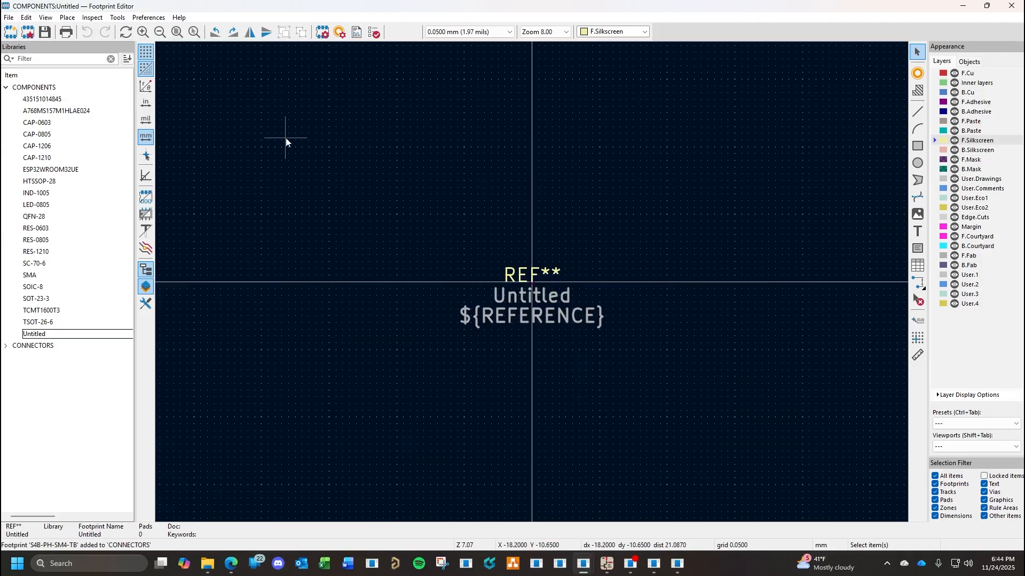
Change the new footprint's reference text to FID** and move it below and to the left of the origin.
click(530, 289)
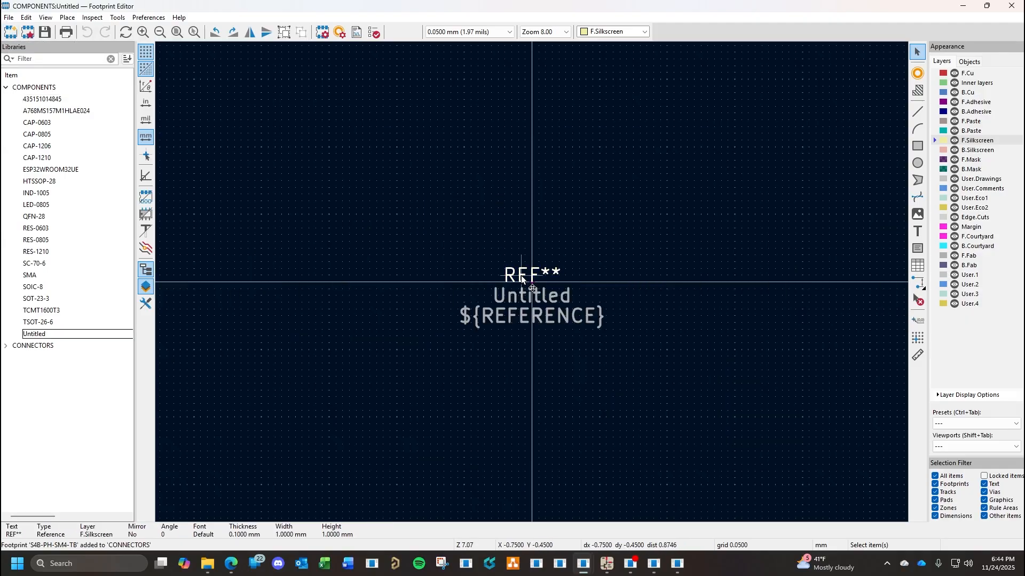
double_click(531, 287)
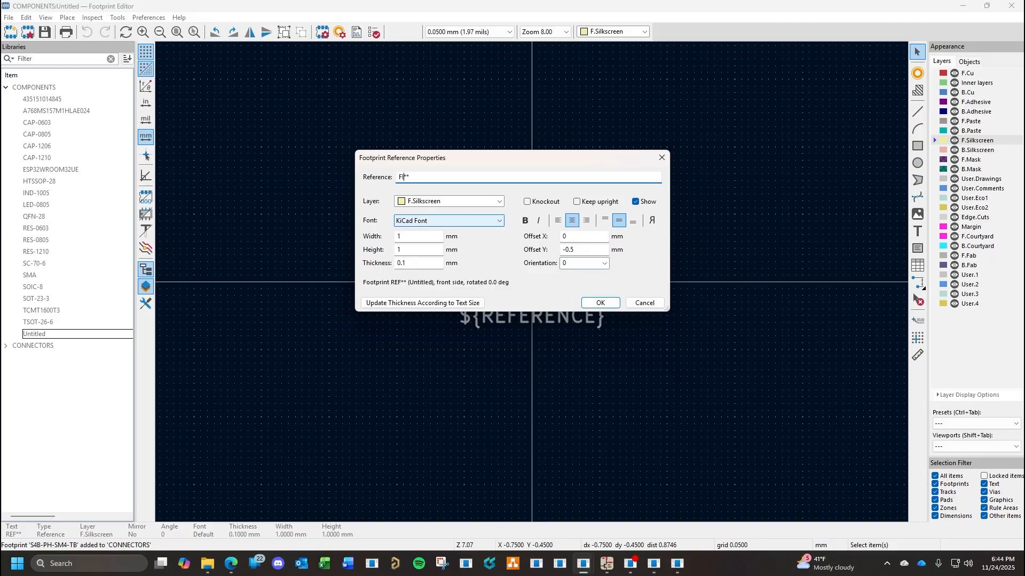
key(Return)
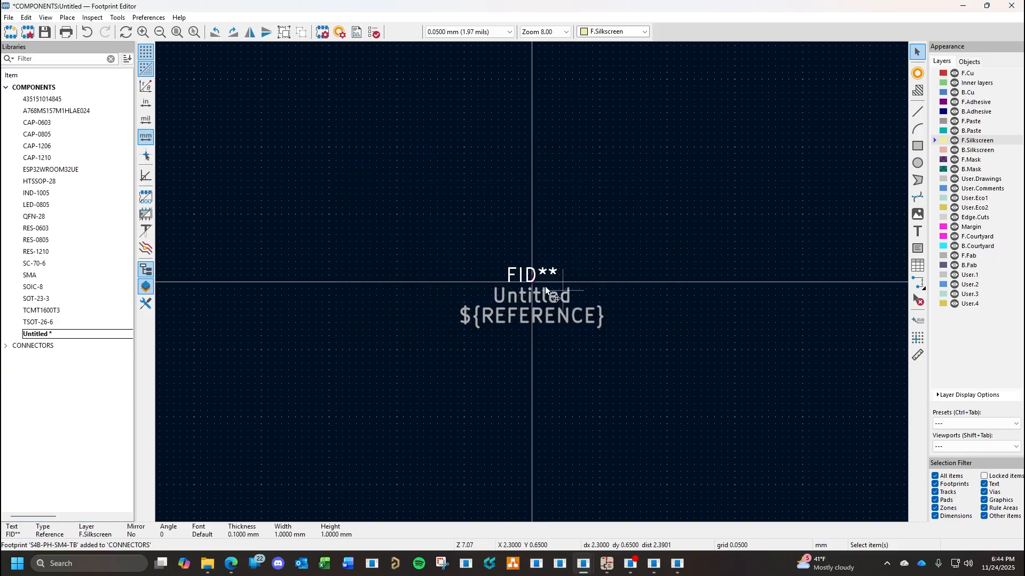
key(m)
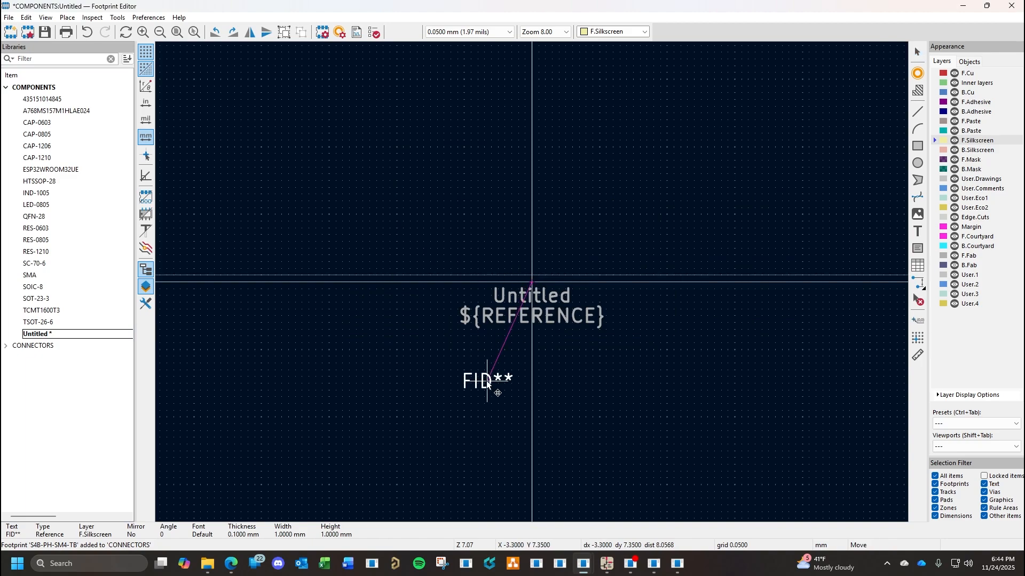
click(484, 388)
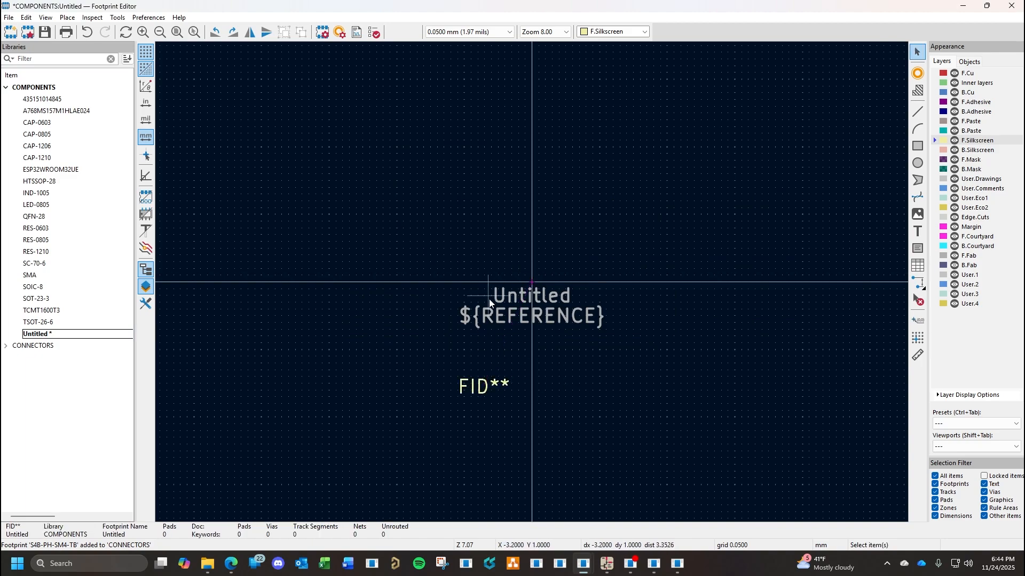
Move the ${REFERENCE} and Untitled texts below and to the right of the origin, stacked beside FID**.
click(509, 319)
key(m)
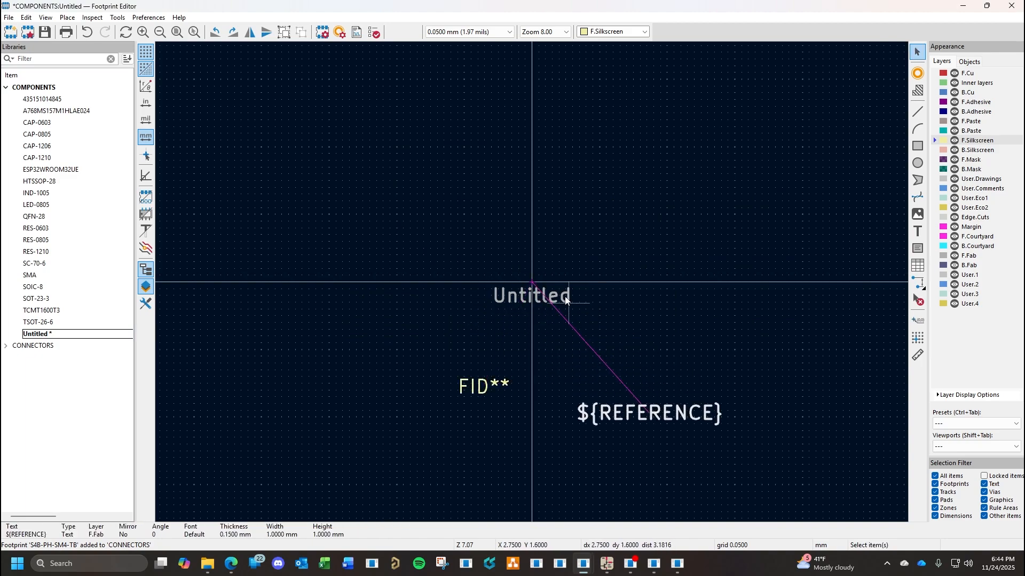
click(627, 416)
click(550, 295)
double_click(550, 295)
click(608, 305)
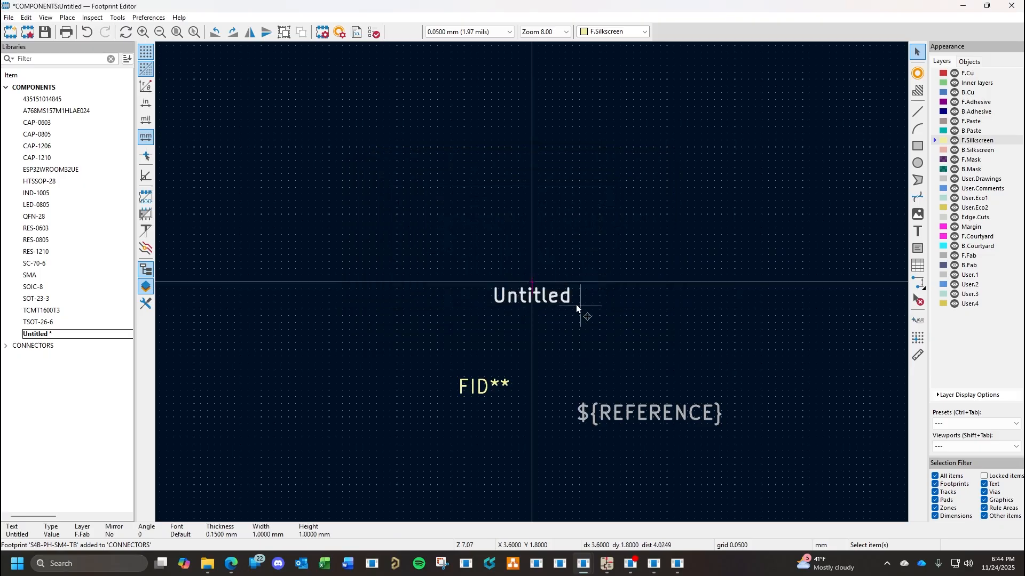
drag(555, 296, 633, 386)
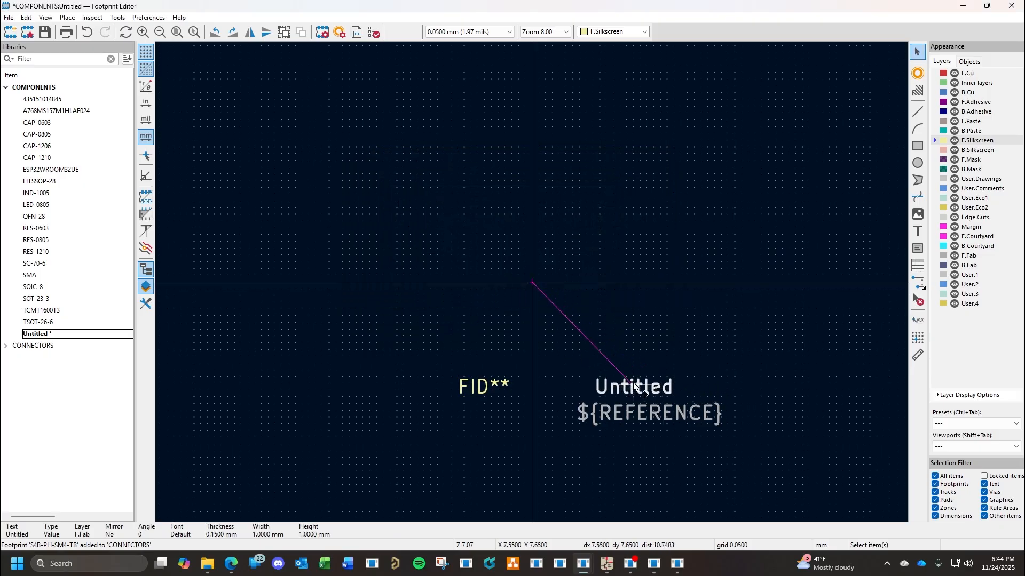
click(528, 299)
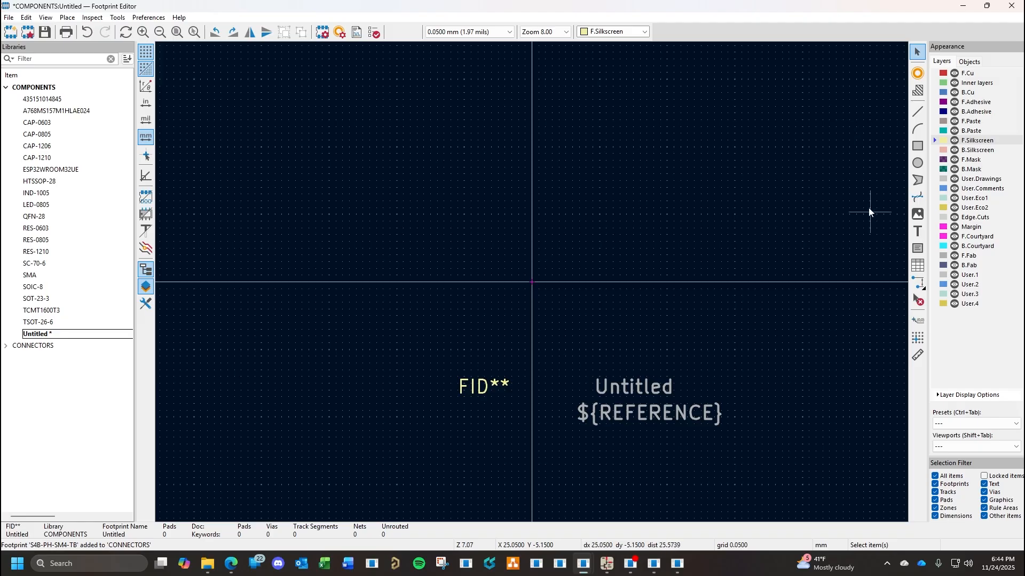
Place an SMD pad at the origin and make it circular with a 1.0 mm diameter.
click(917, 75)
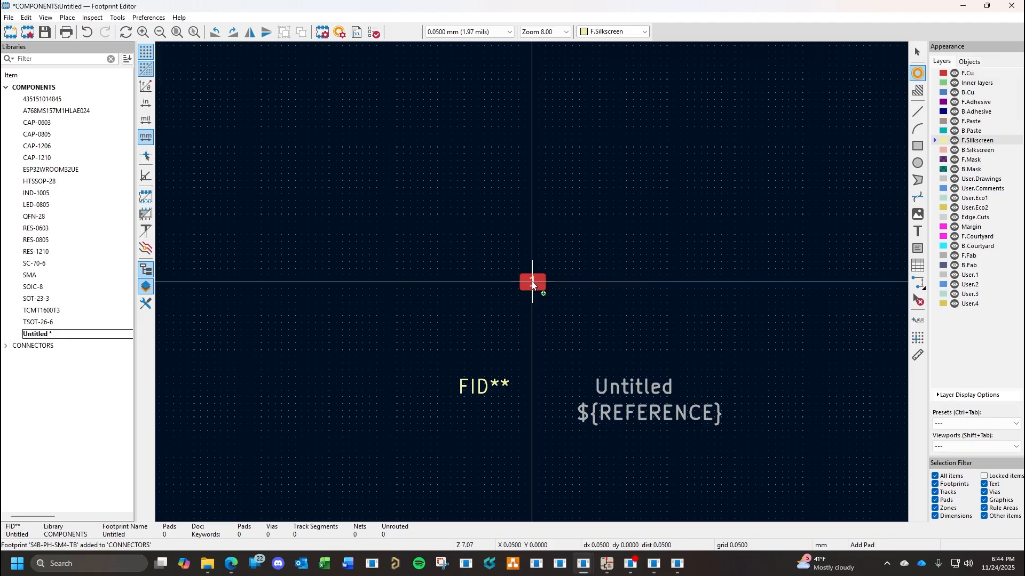
click(532, 285)
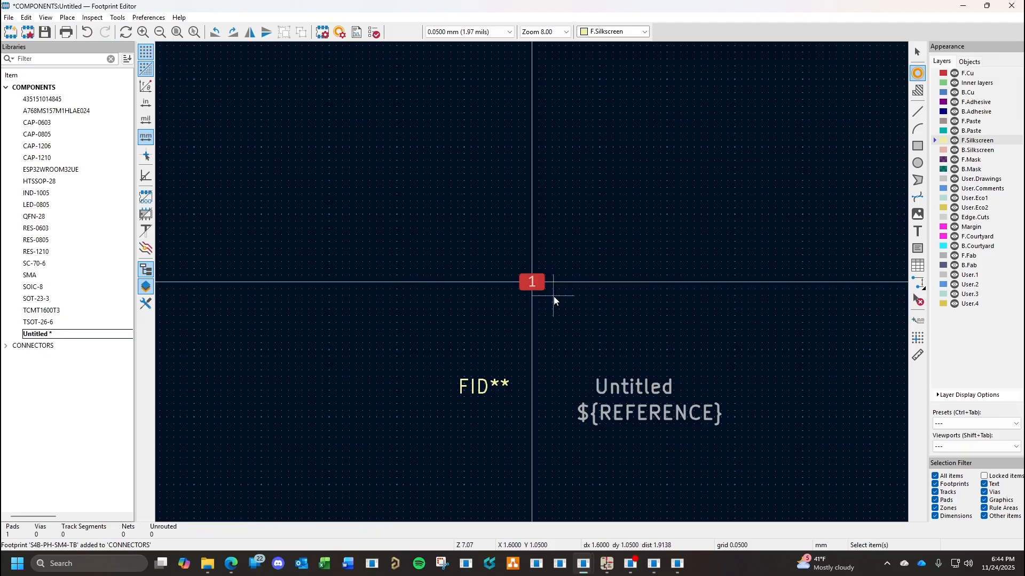
key(Escape)
click(533, 288)
double_click(538, 294)
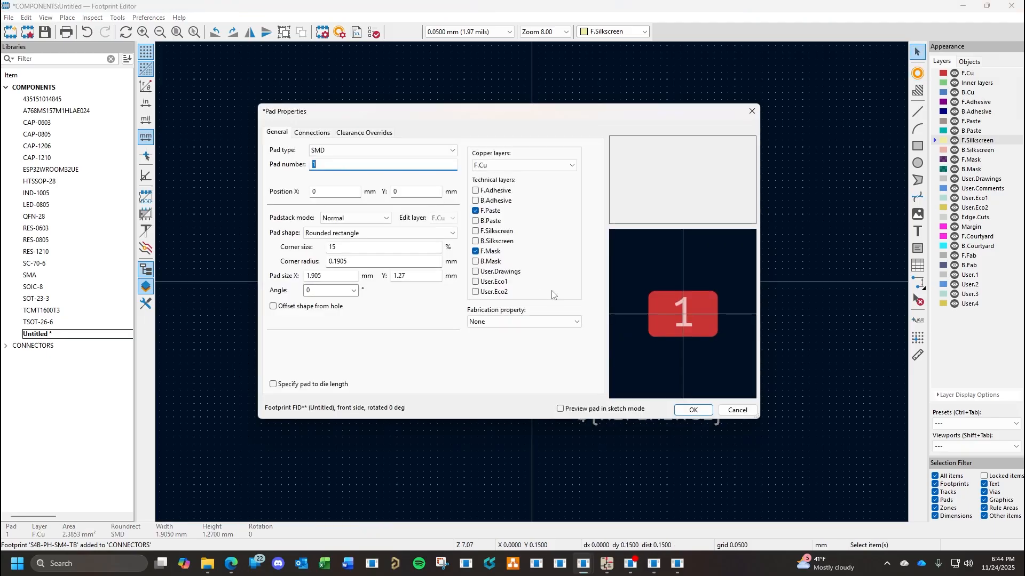
click(373, 233)
click(338, 242)
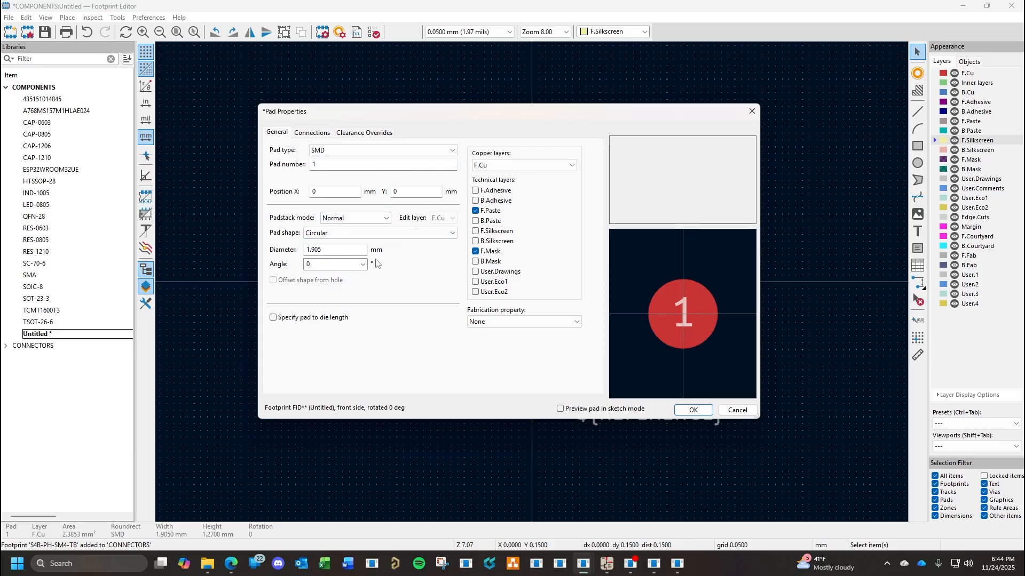
double_click(341, 249)
text(1.0)
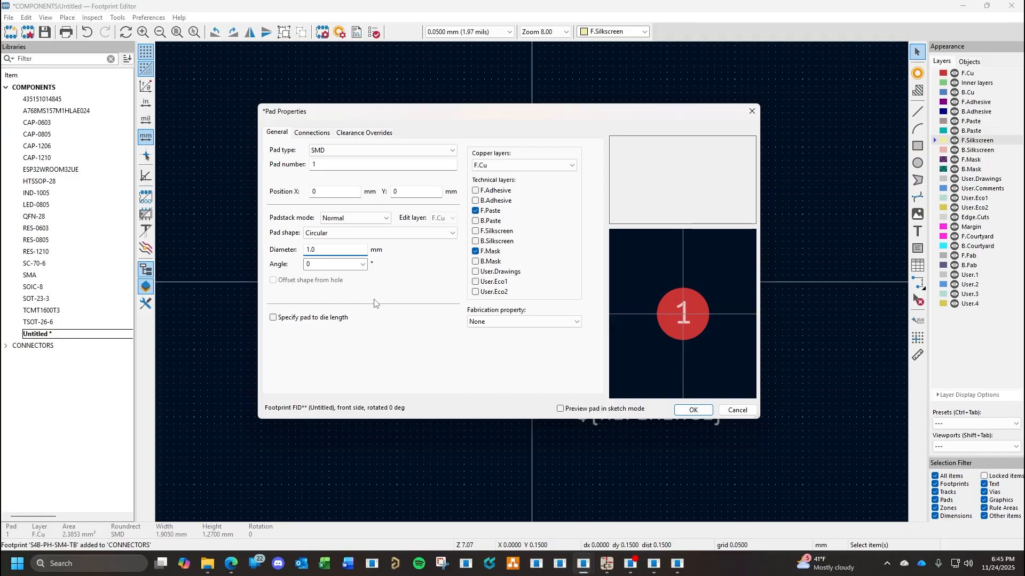
Remove the pad from the F.Paste layer, keep it on F.Mask, and set its solder mask expansion to 1 mm.
click(476, 212)
click(476, 253)
click(367, 132)
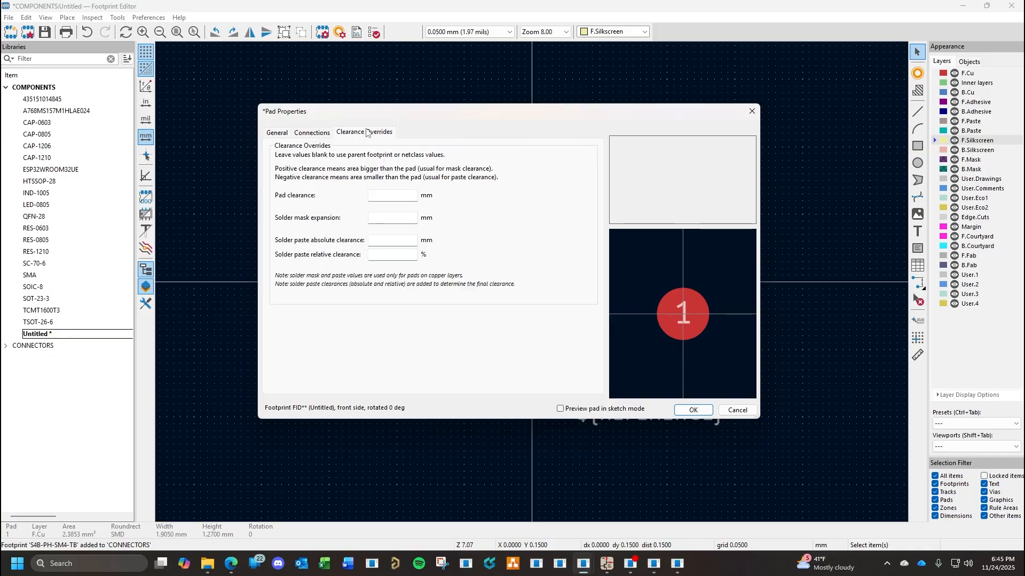
click(282, 135)
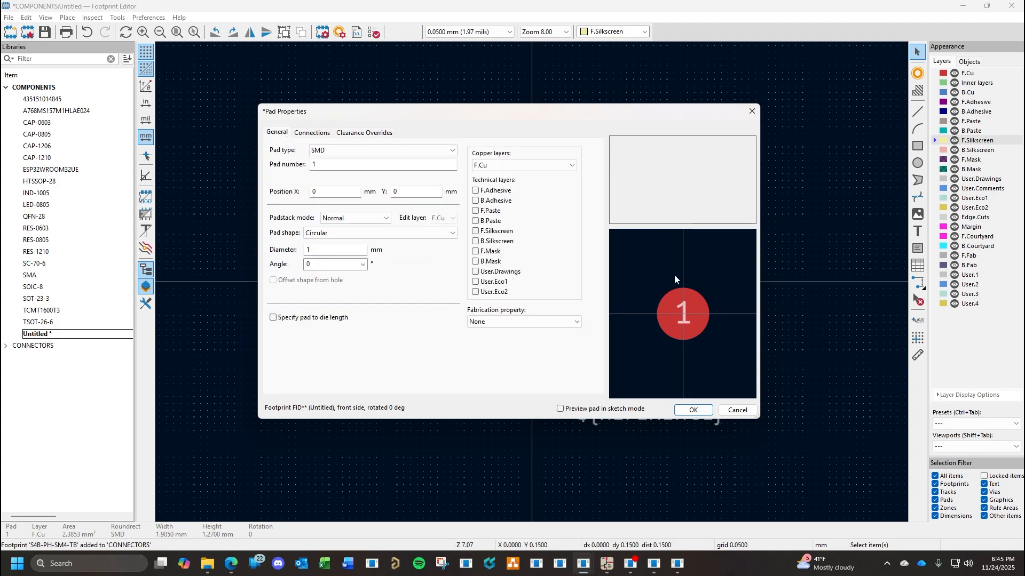
click(475, 251)
click(350, 133)
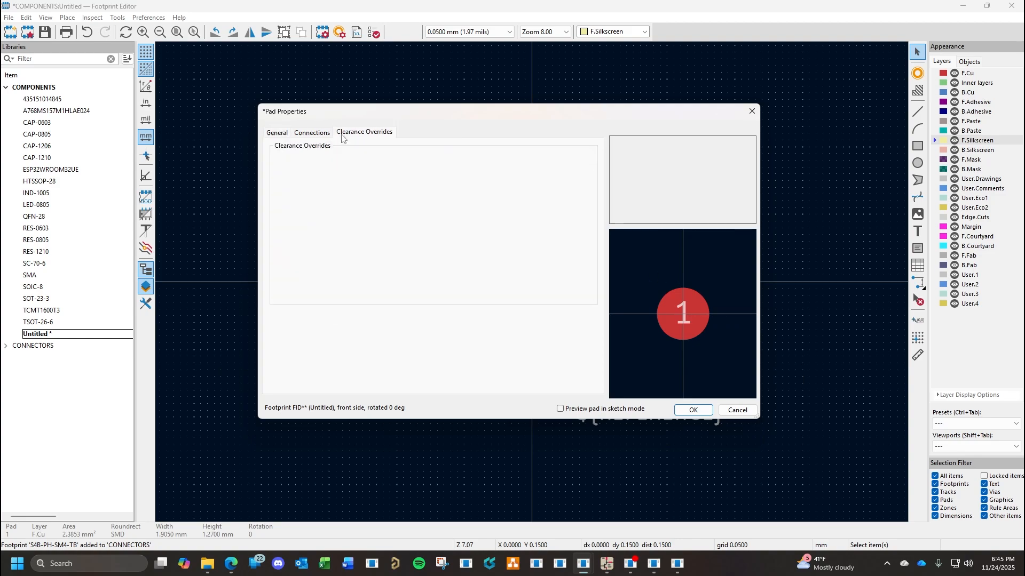
click(394, 219)
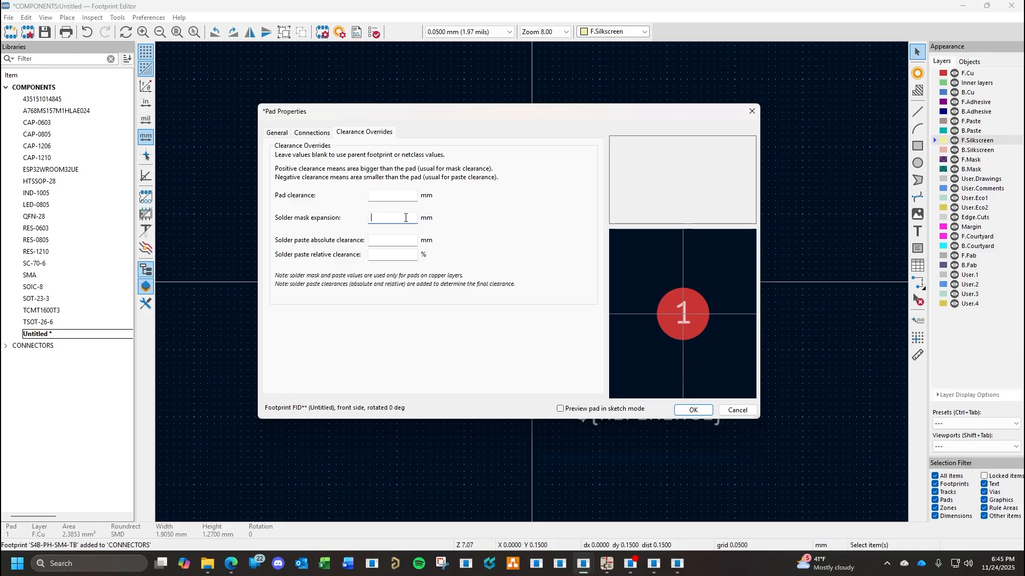
text(1)
key(Return)
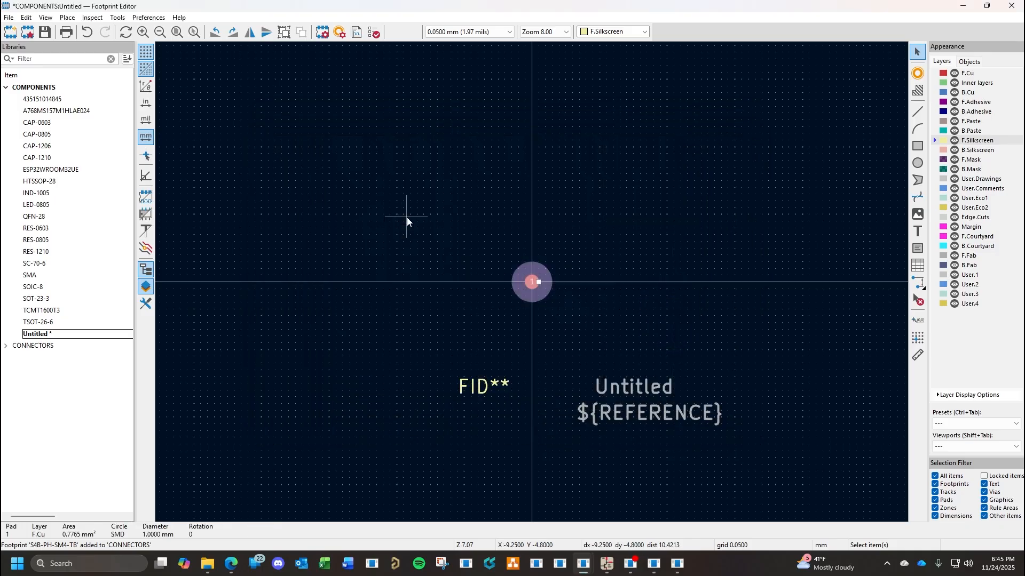
Change the pad's solder mask expansion to 1.5 mm.
click(560, 347)
double_click(535, 285)
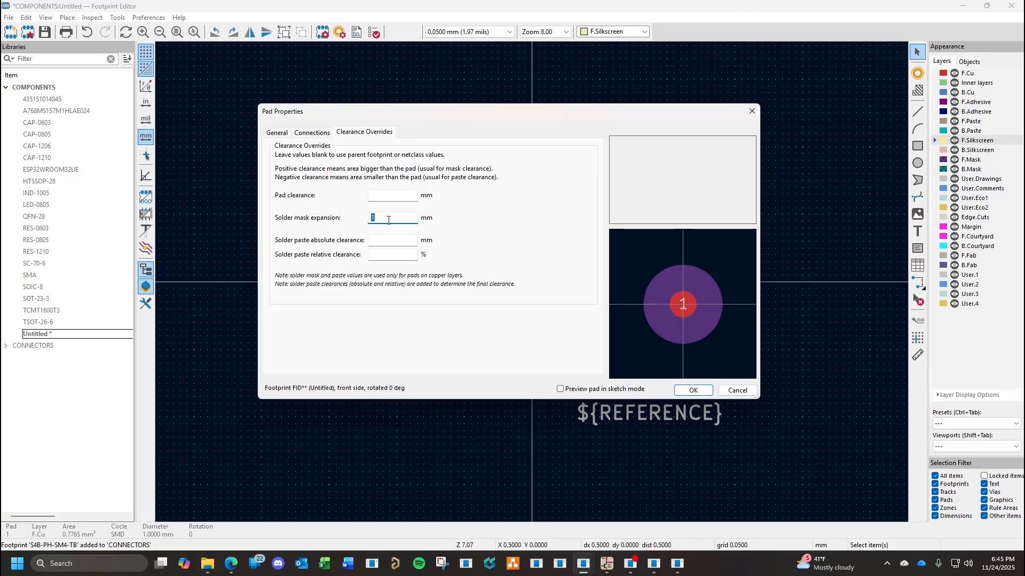
text(1.5)
key(Return)
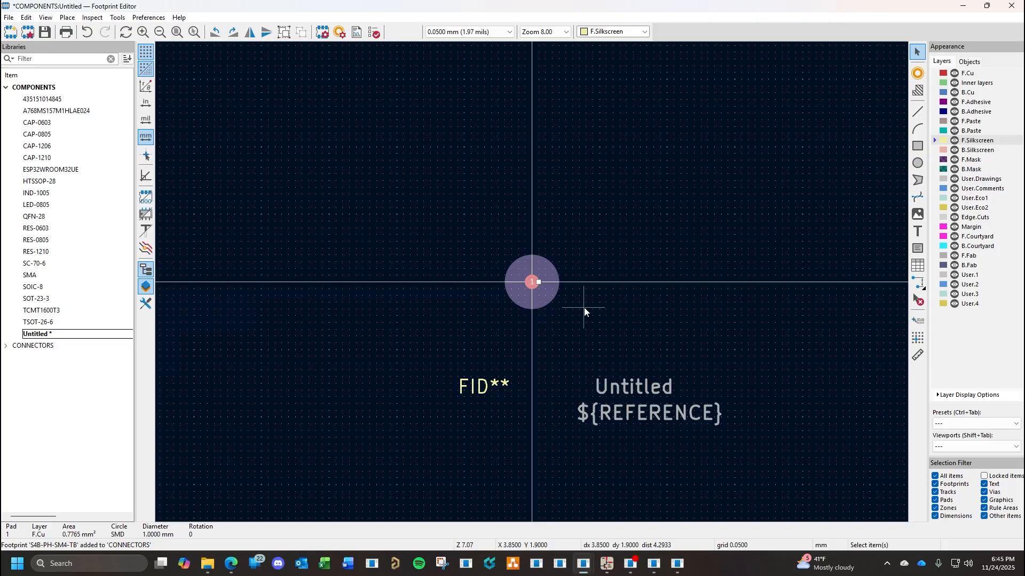
Set the circular pad's solder mask expansion to 0.75 mm.
double_click(531, 289)
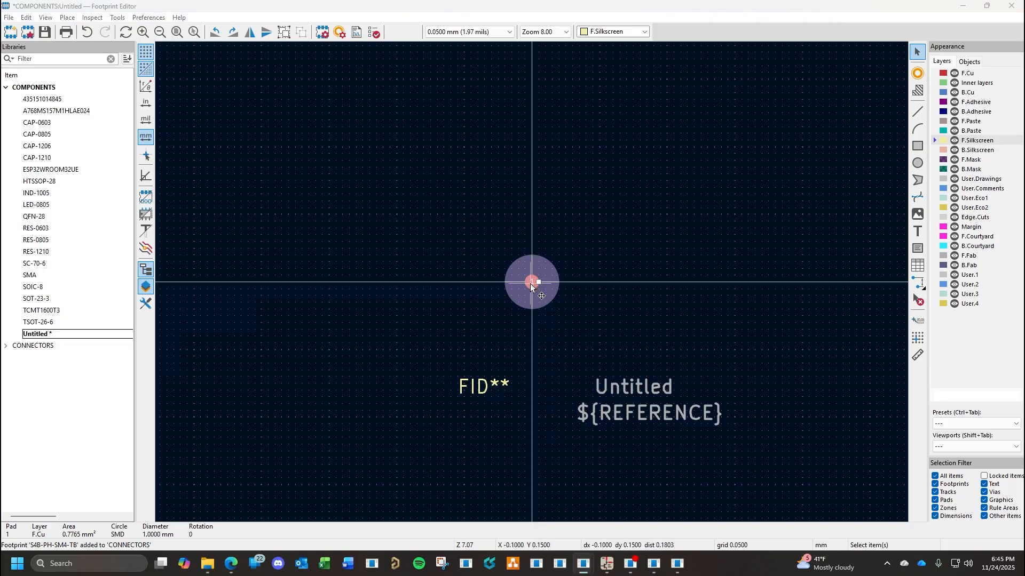
click(277, 132)
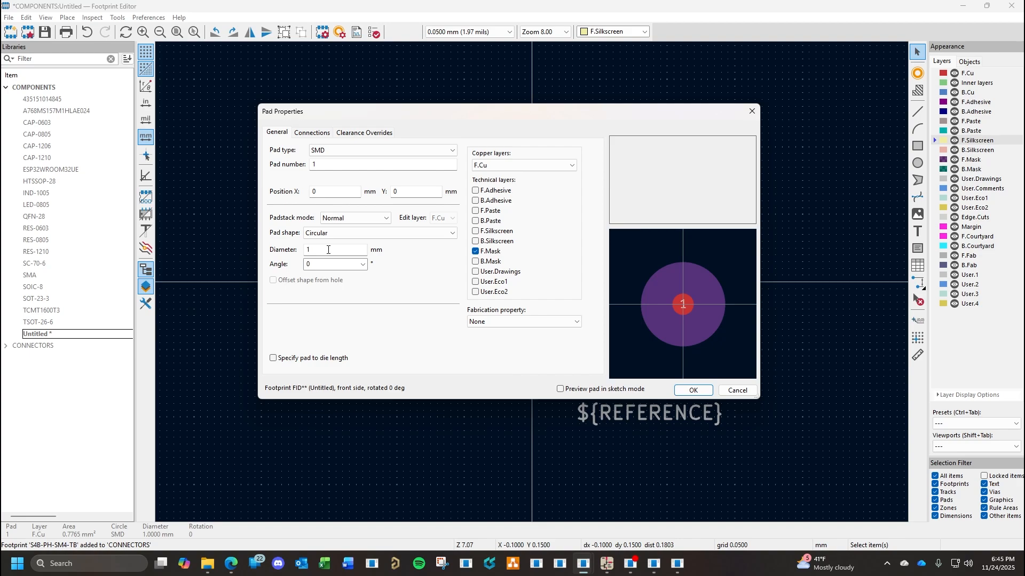
click(374, 134)
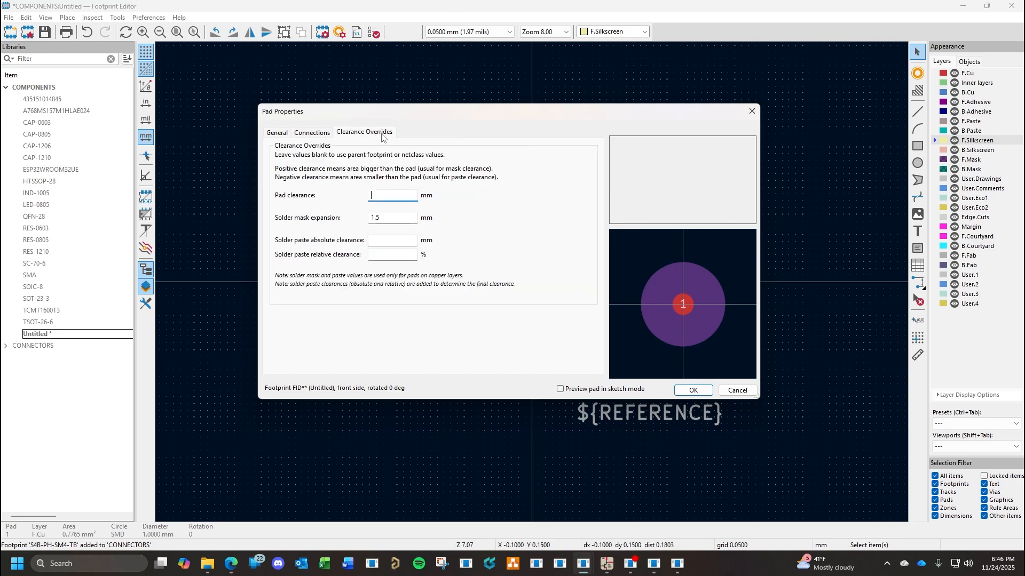
double_click(389, 218)
text(0.75)
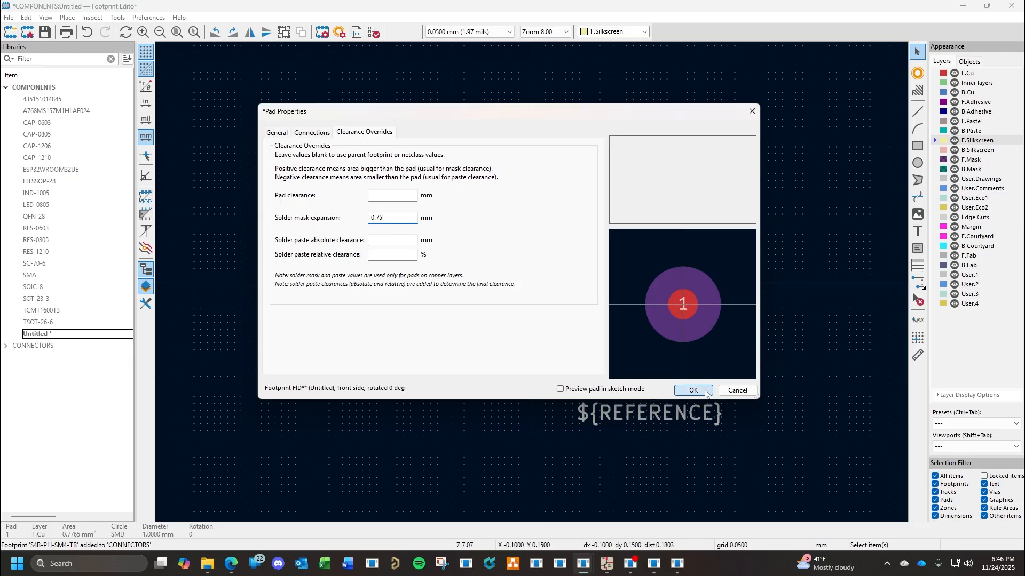
click(694, 390)
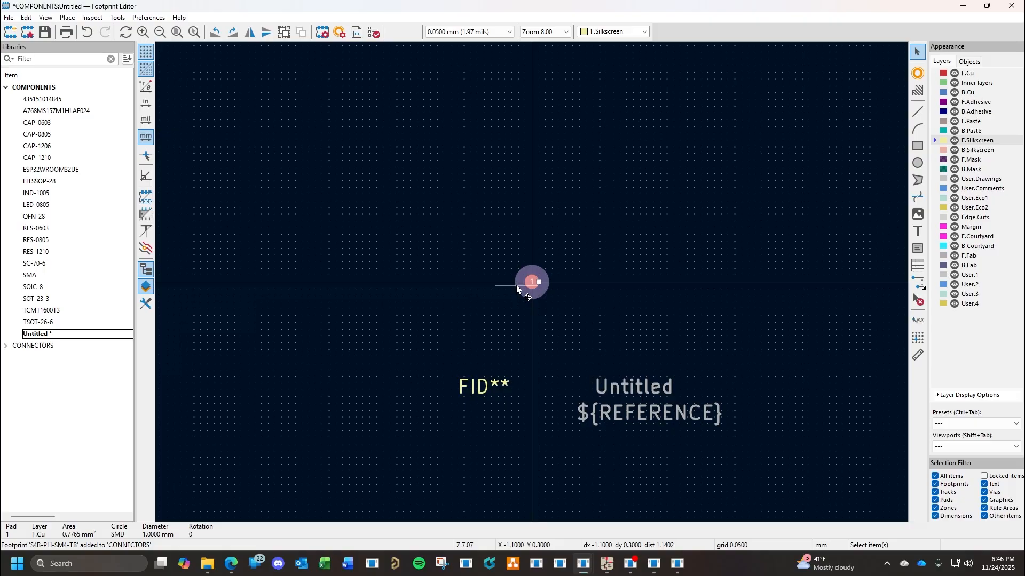
Move the FID** reference text directly below the pad and save the footprint.
click(565, 359)
click(487, 391)
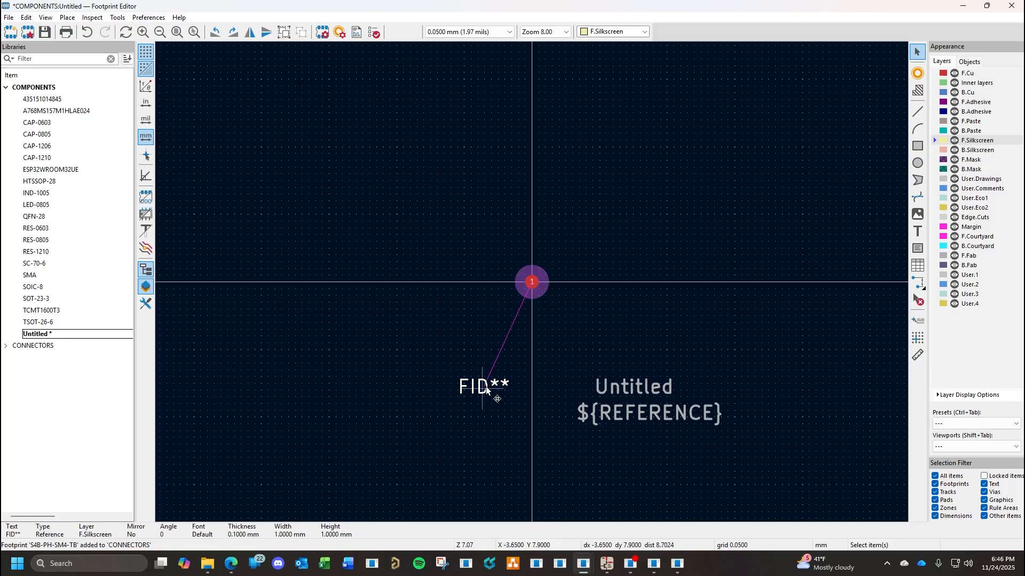
drag(486, 391, 534, 319)
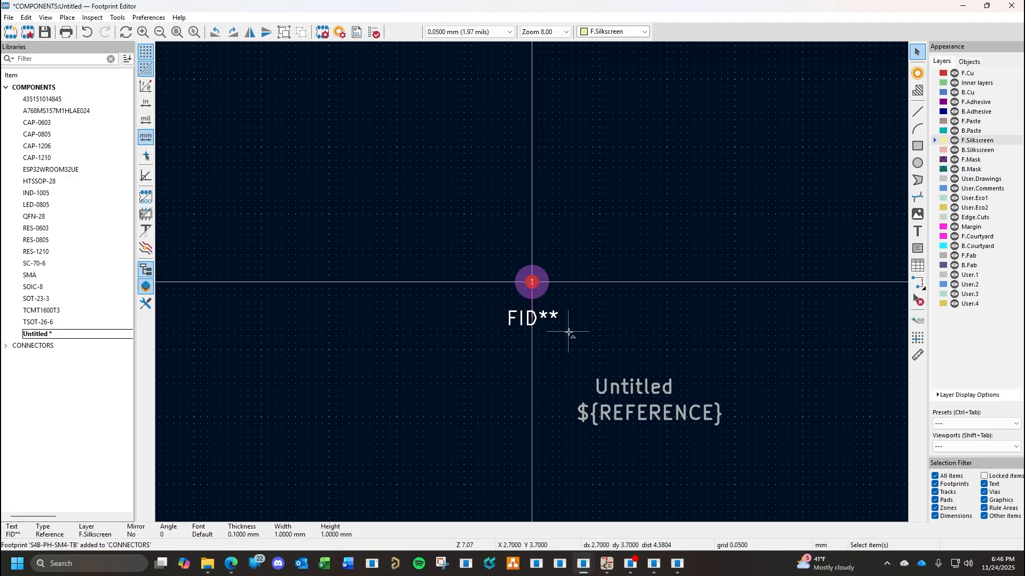
key(ctrl+s)
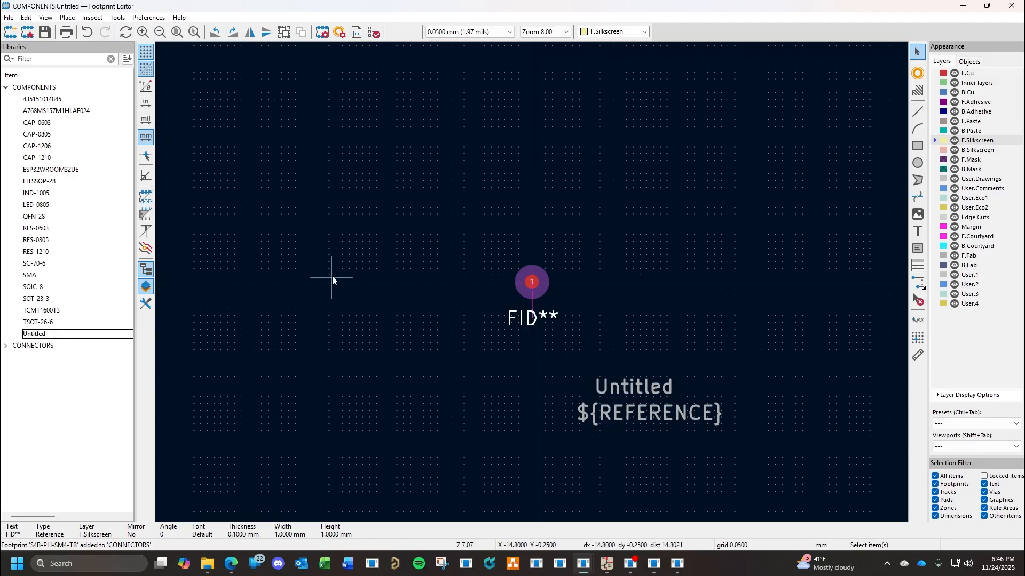
click(482, 220)
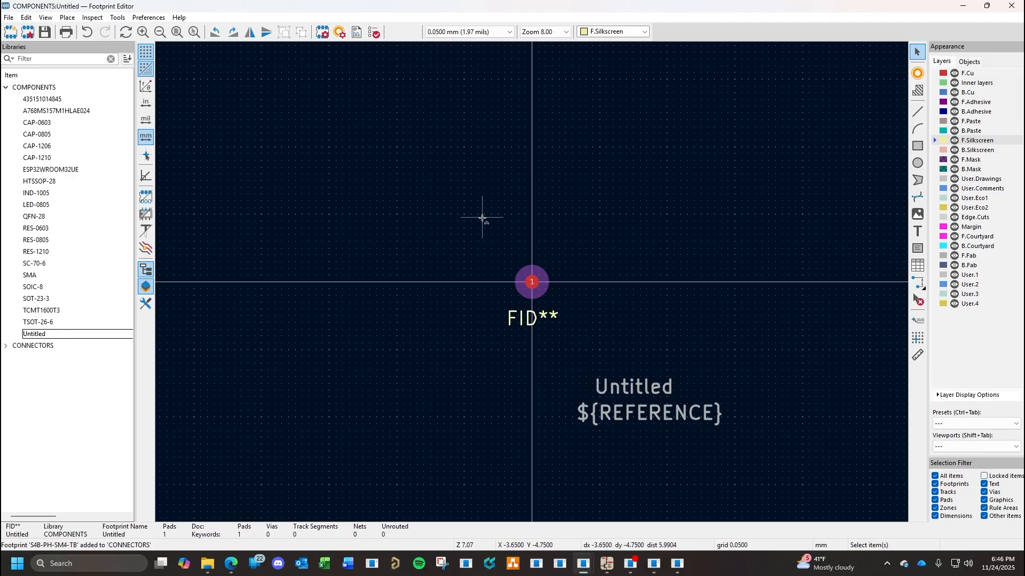
Rename the Untitled footprint in the COMPONENTS library as FID1.0x1.5mm Round.
right_click(35, 335)
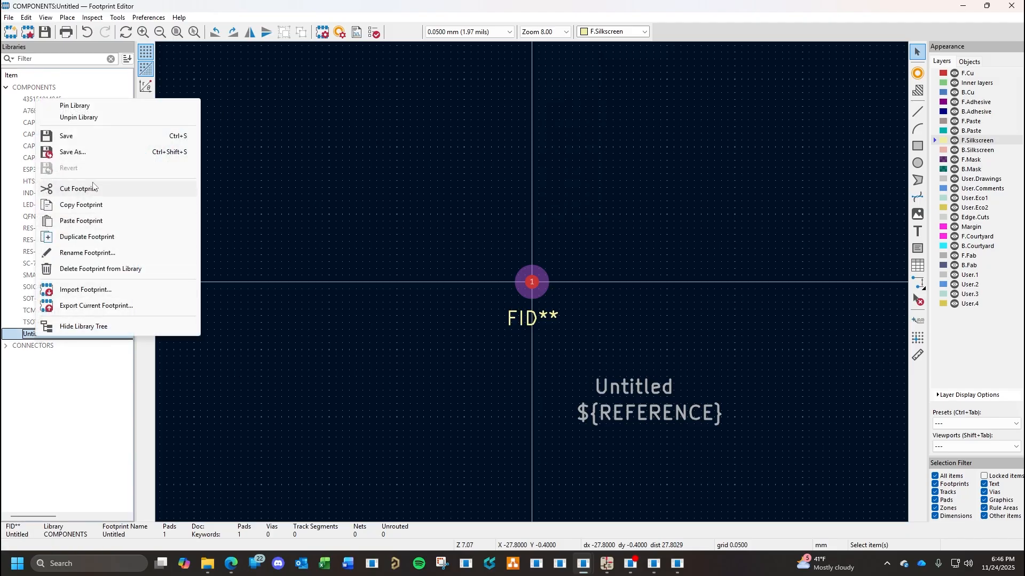
click(87, 252)
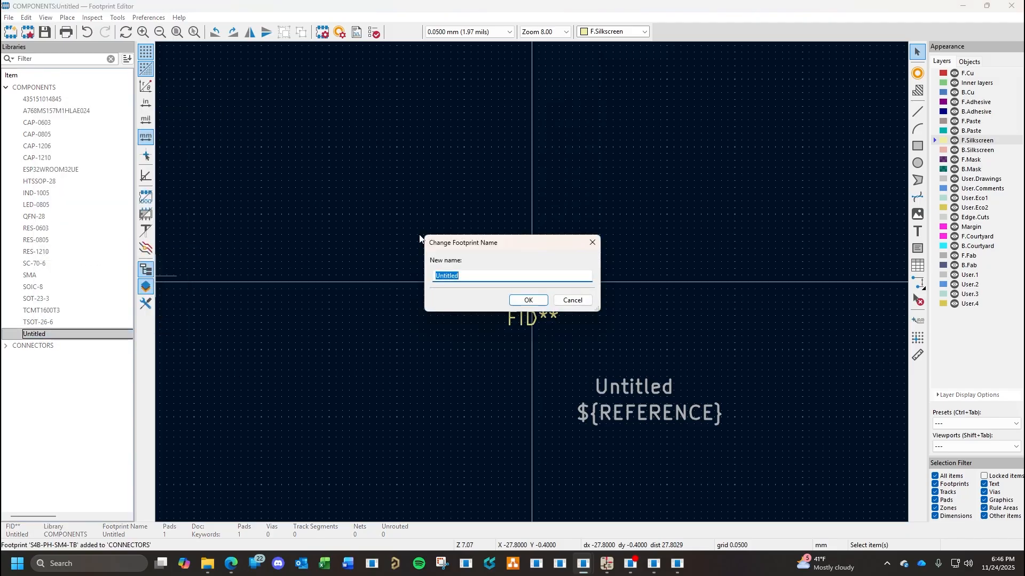
text(FI)
text(D1.0x1.5mm Round)
click(528, 300)
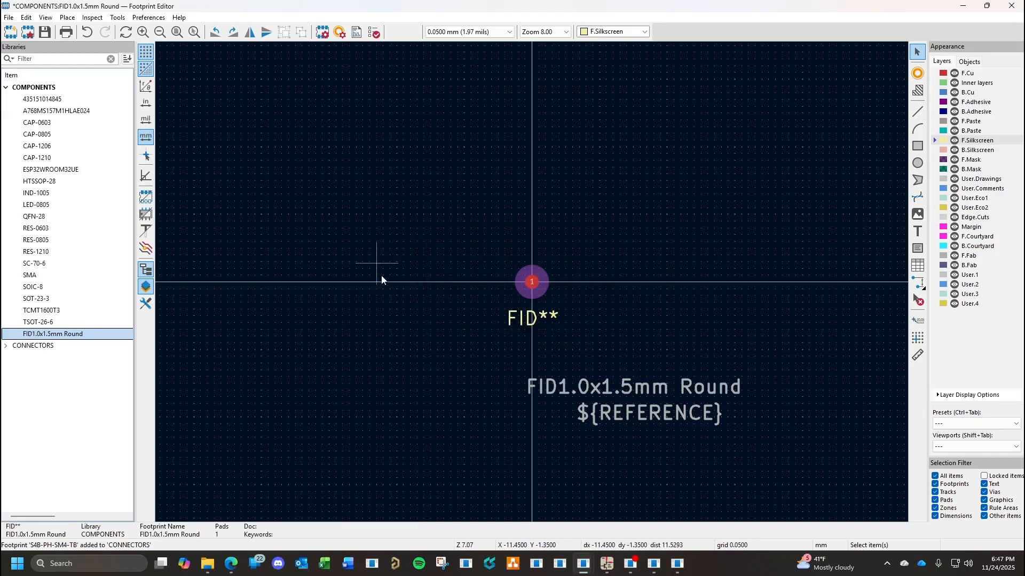
mouse_move(583, 568)
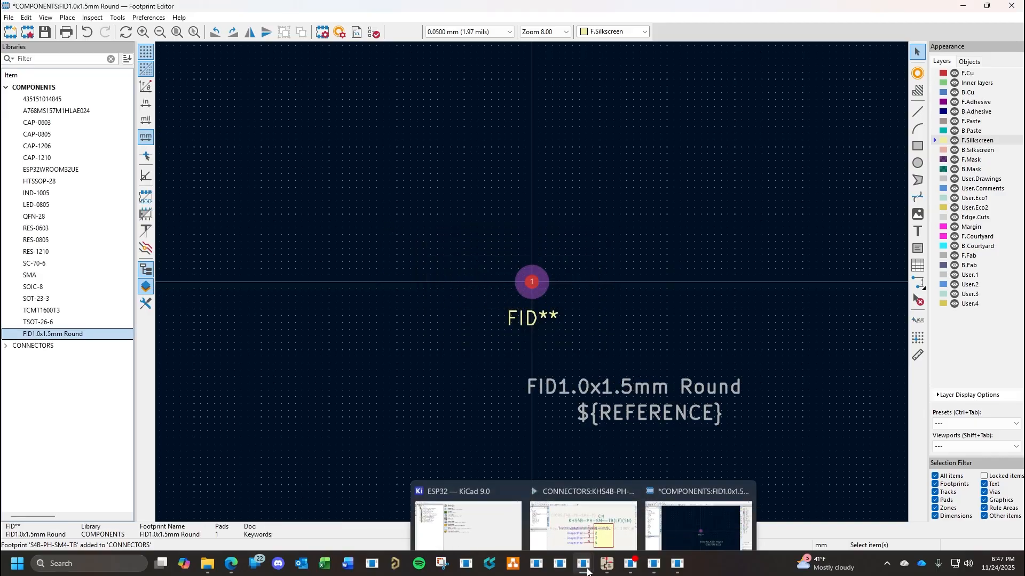
click(567, 483)
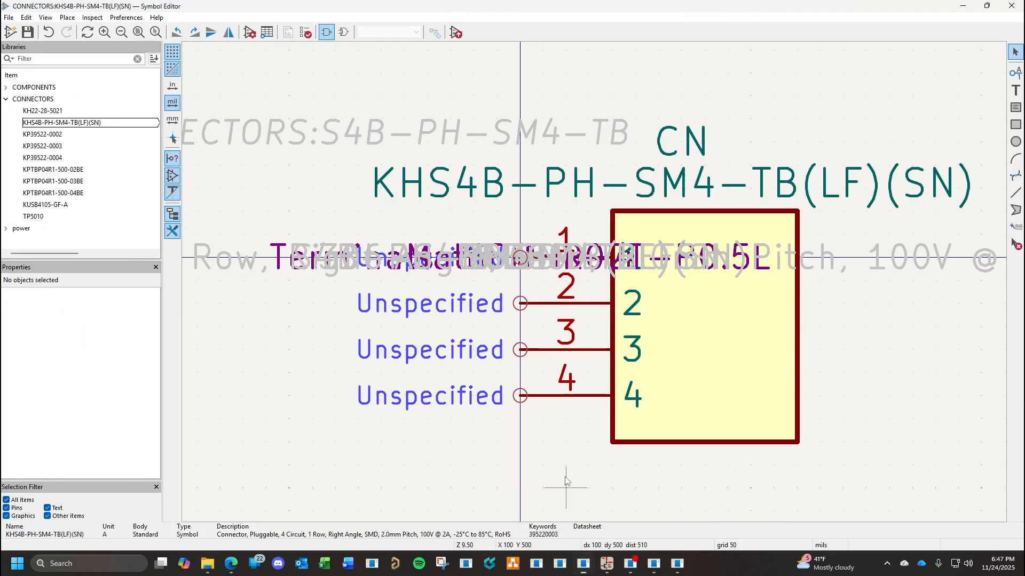
click(6, 99)
click(6, 87)
click(56, 99)
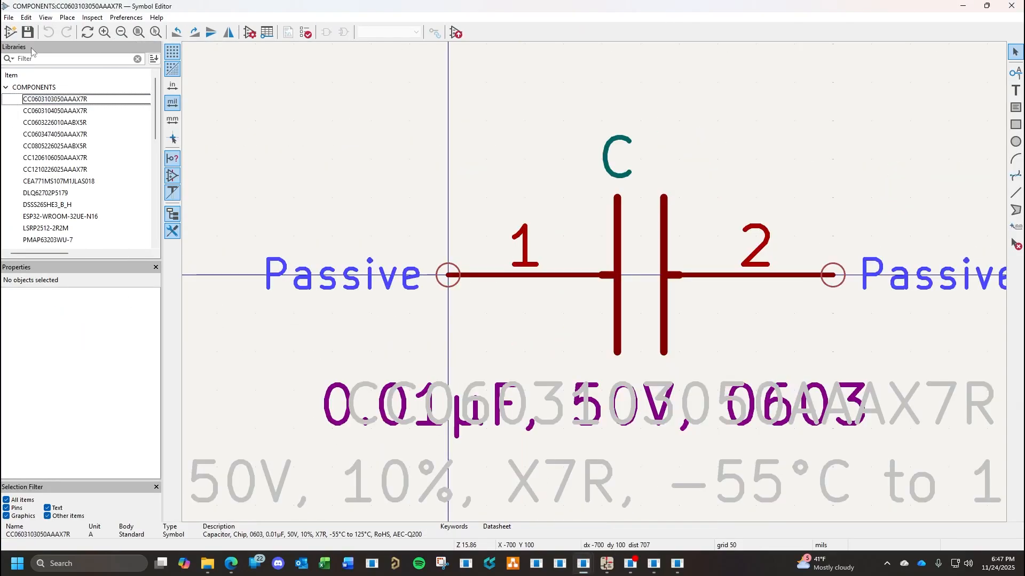
Start a new symbol named FID1.0x1.5mmROUND in the COMPONENTS library with FID as its default reference designator.
click(10, 33)
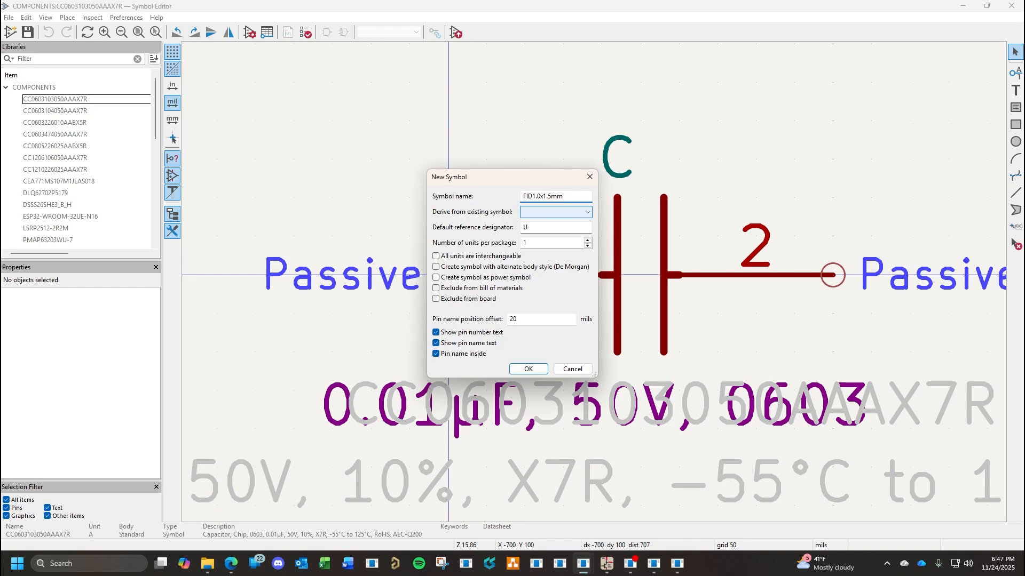
text(ND)
click(565, 227)
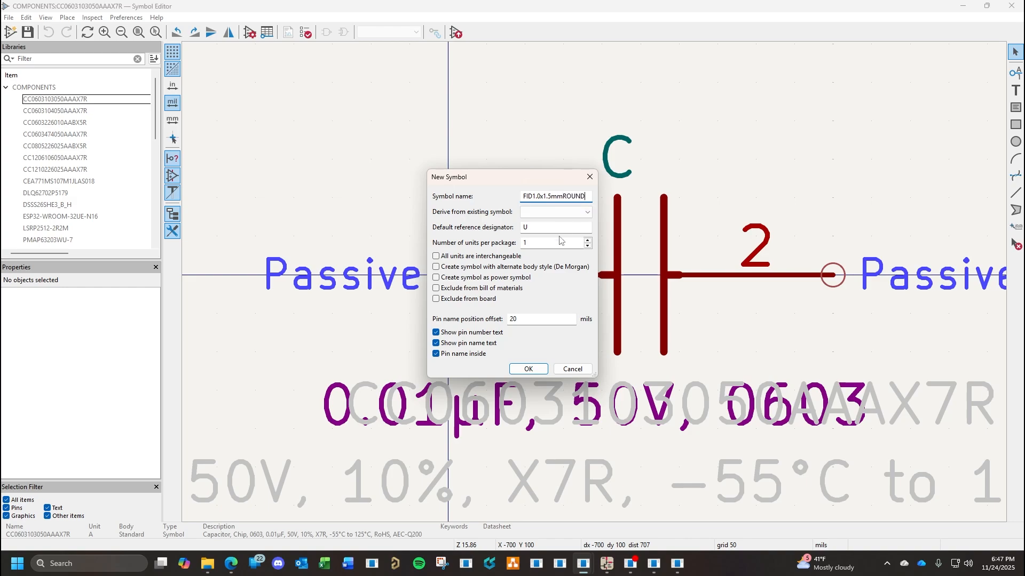
key(BackSpace)
text(FID)
Exclude the new symbol from the bill of materials, disable pin number text, pin name text and pin name inside, and create it.
click(437, 289)
click(436, 332)
click(436, 343)
click(436, 354)
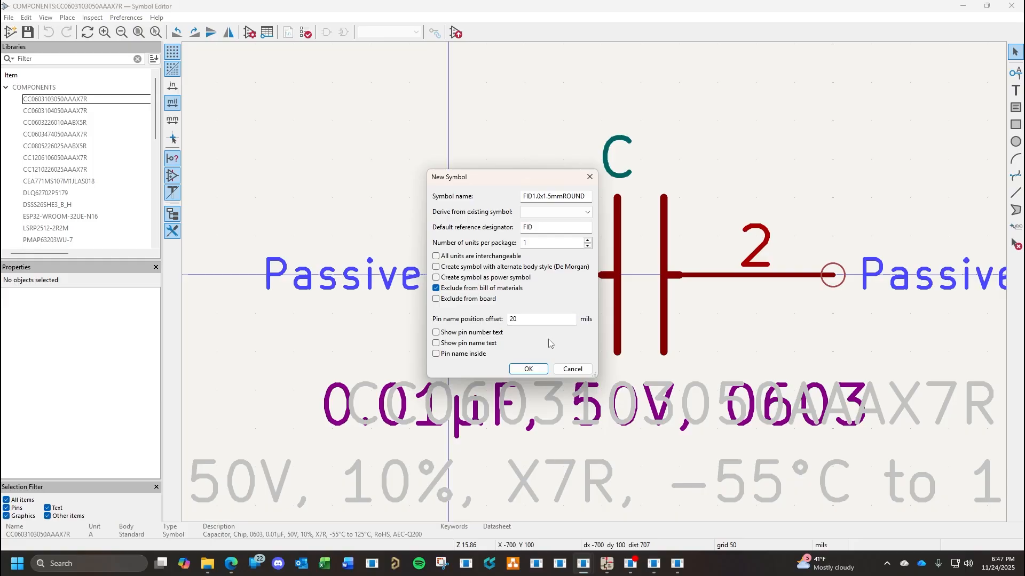
click(528, 370)
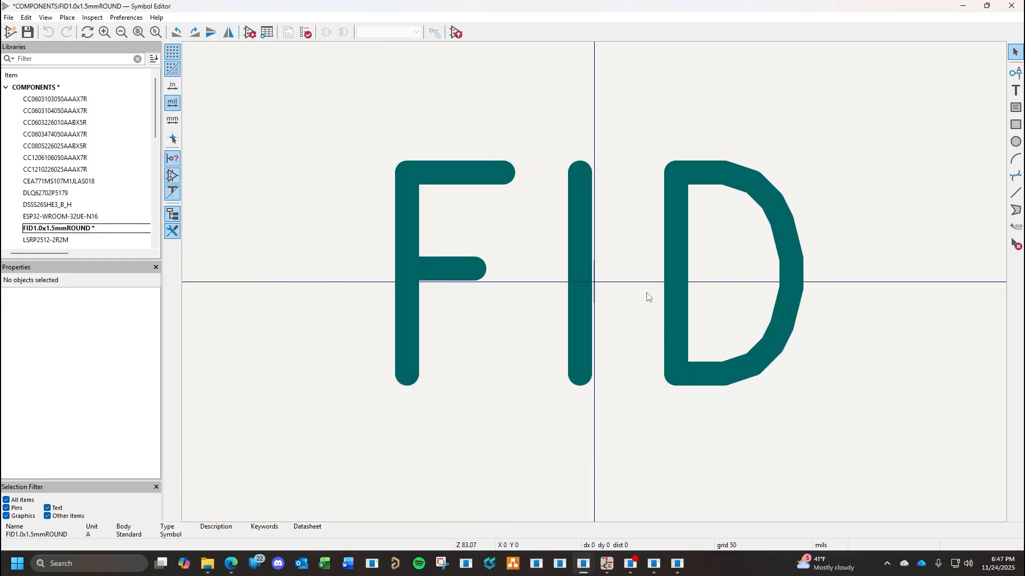
Move the symbol's FID reference text to about 150 mils above the origin.
scroll(646, 293, down, 2)
click(608, 299)
scroll(616, 315, down, 8)
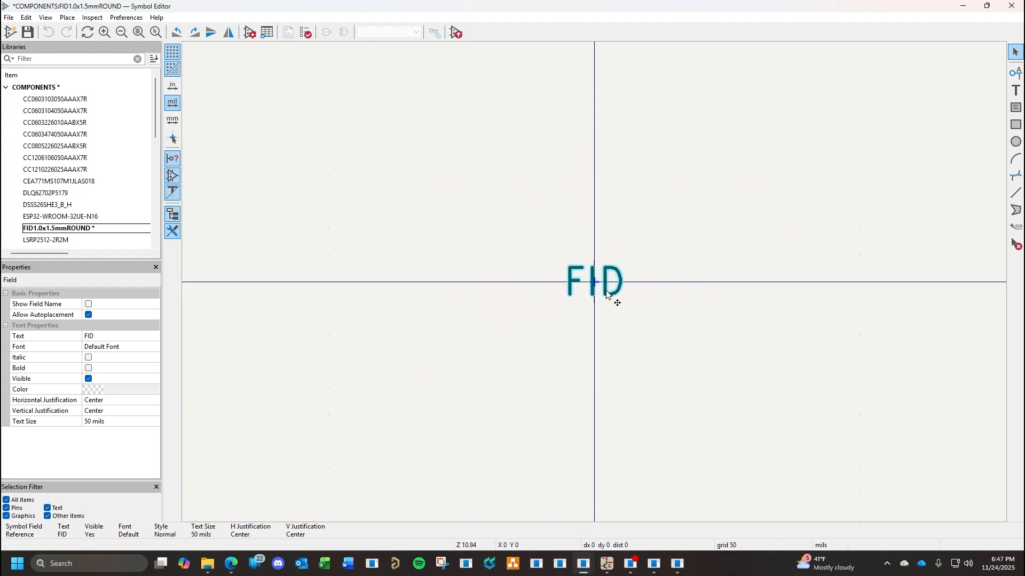
drag(617, 298, 594, 200)
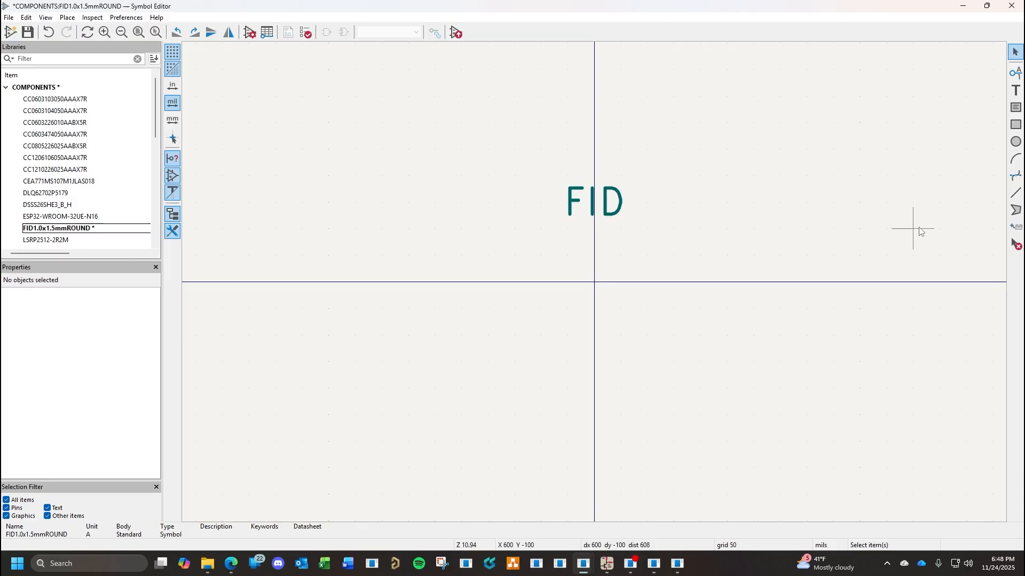
Draw a circle of about 50 mils radius centred on the symbol's origin.
click(1016, 142)
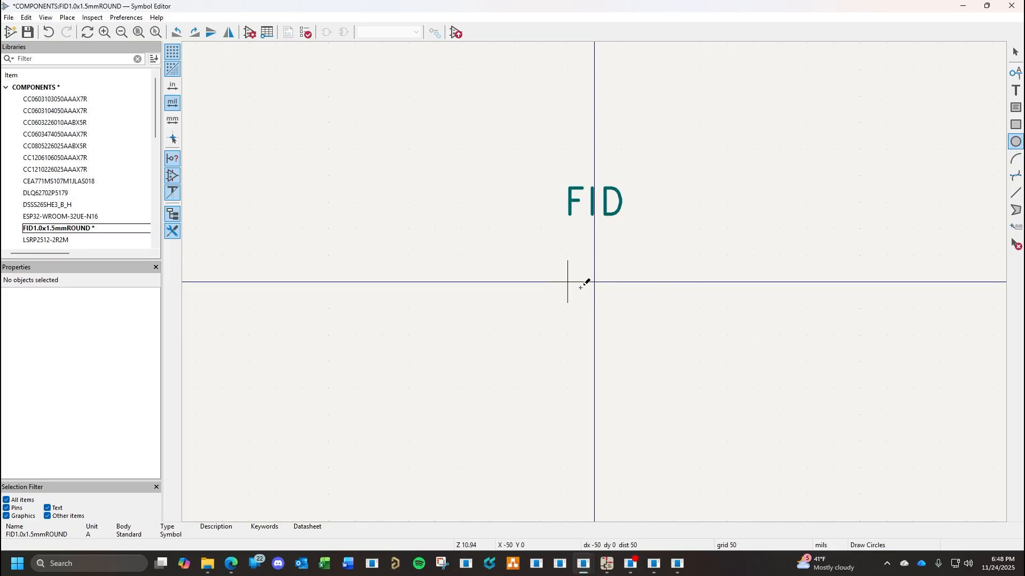
click(594, 283)
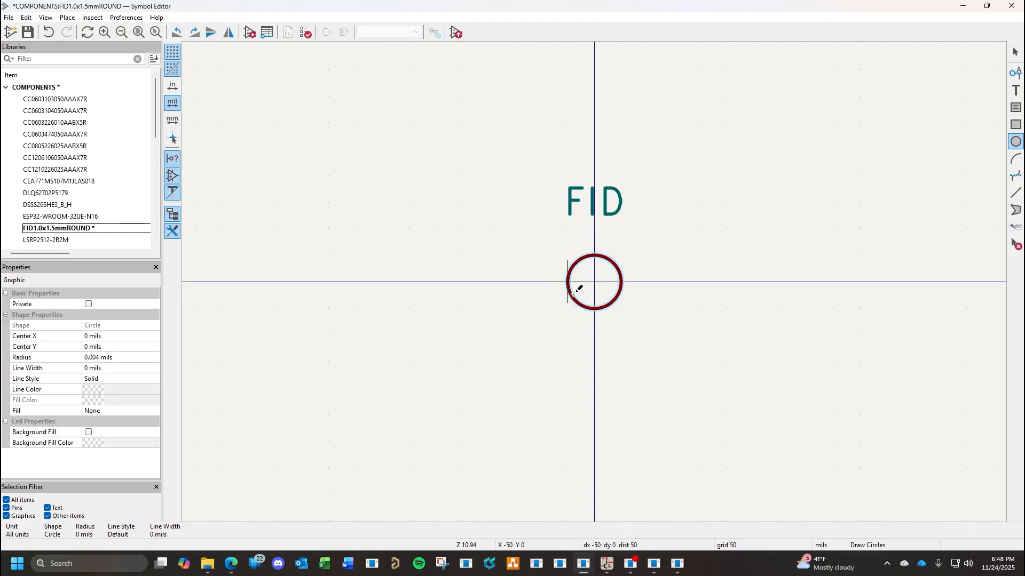
click(574, 293)
key(Escape)
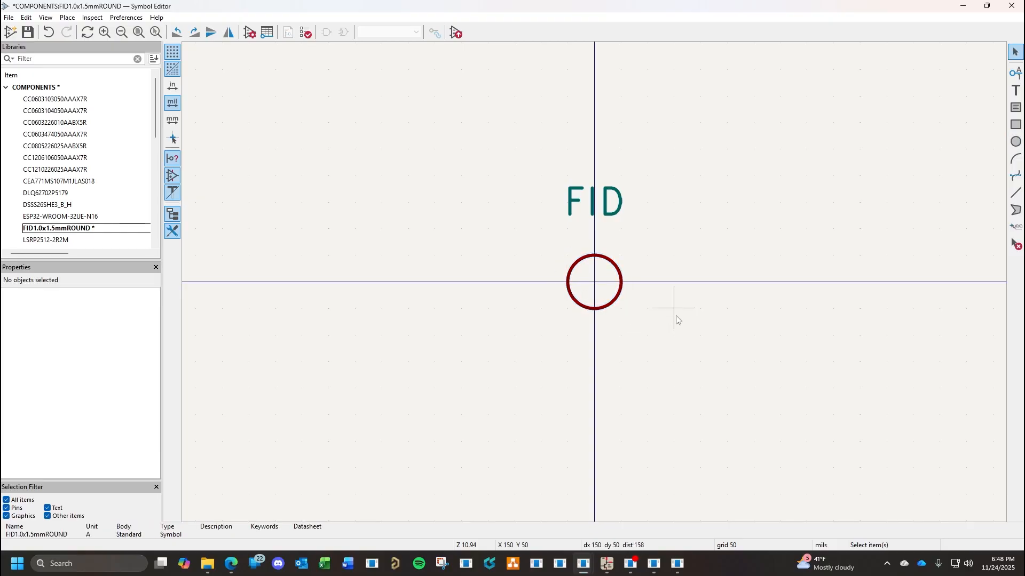
Add a pin with name 1, number 1 and electrical type Unconnected at the symbol's origin.
click(1016, 75)
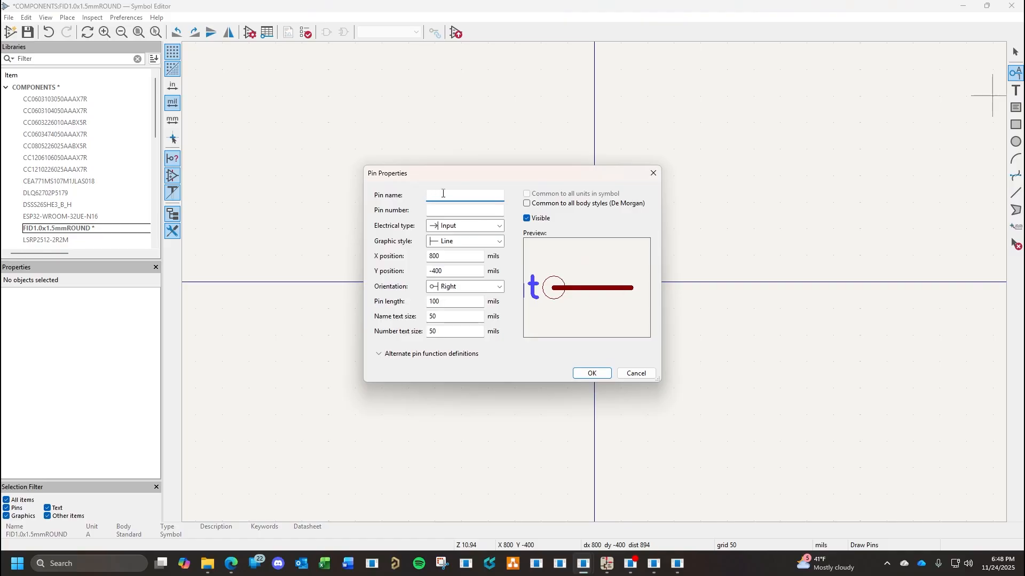
text(1)
click(447, 210)
text(1)
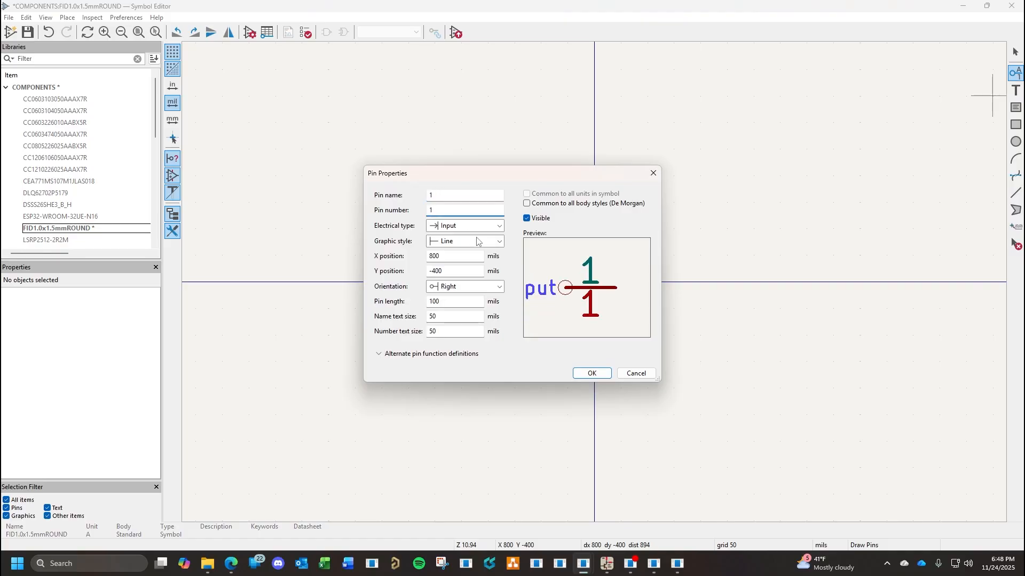
click(527, 219)
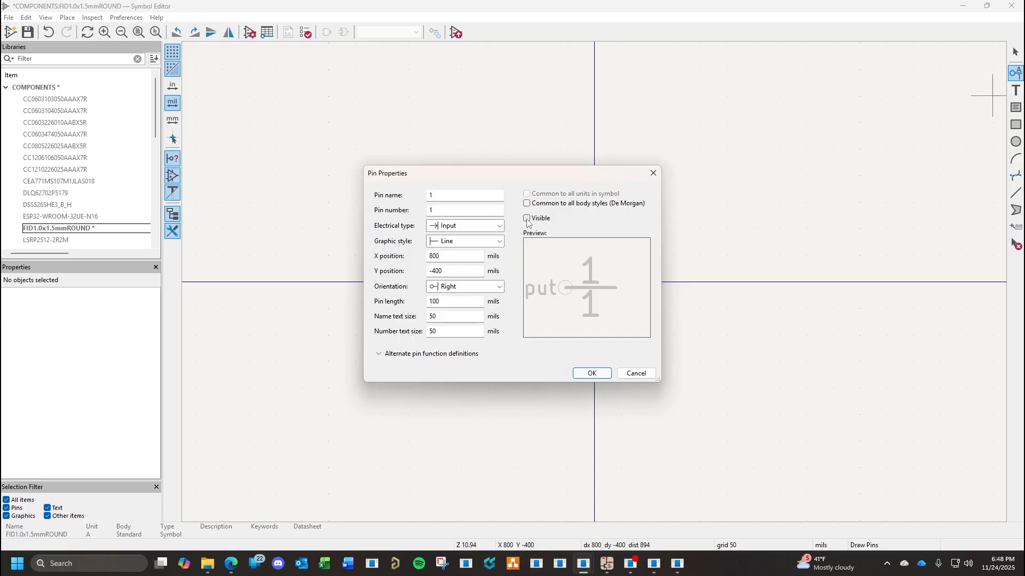
click(527, 218)
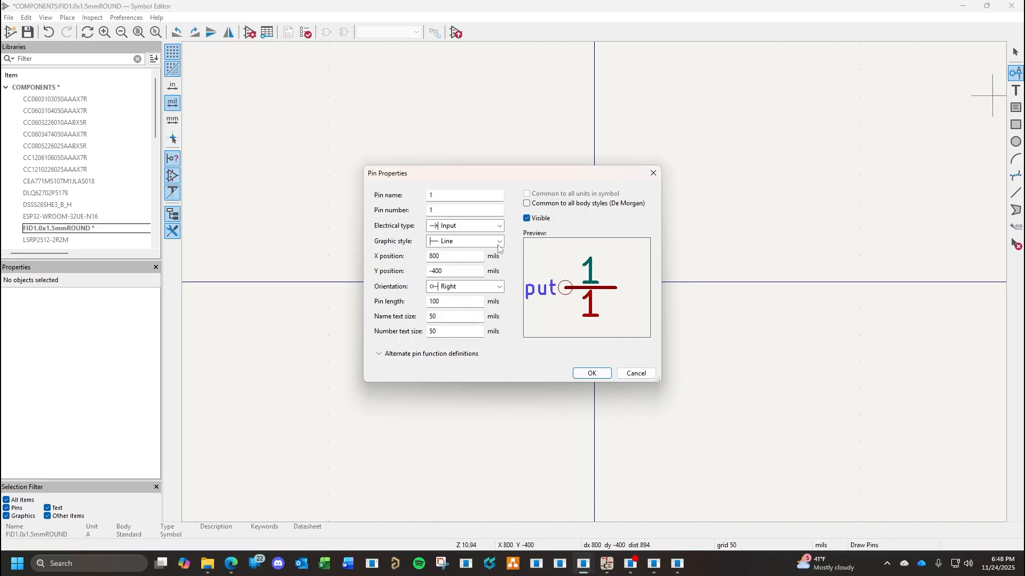
click(499, 226)
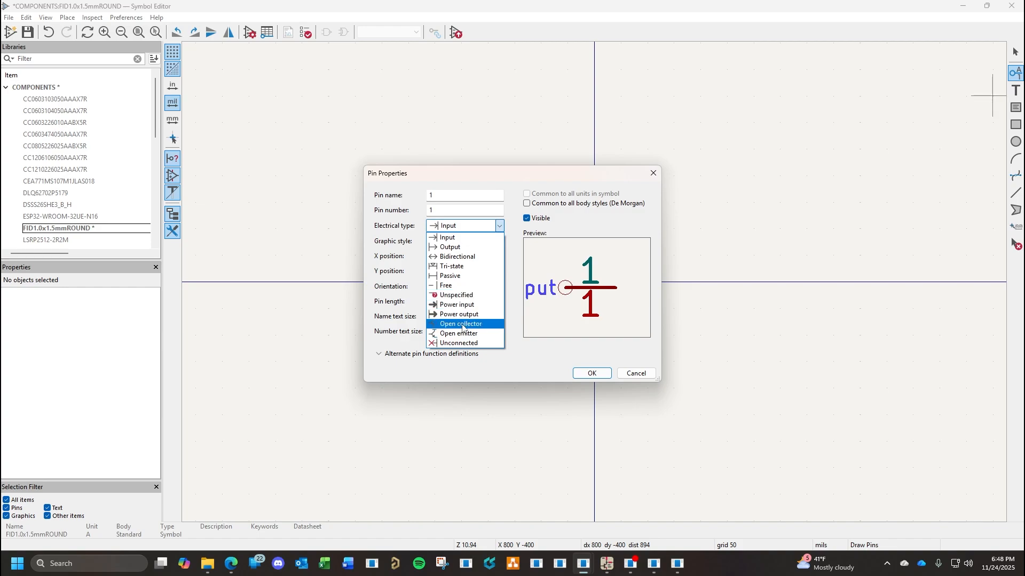
click(459, 343)
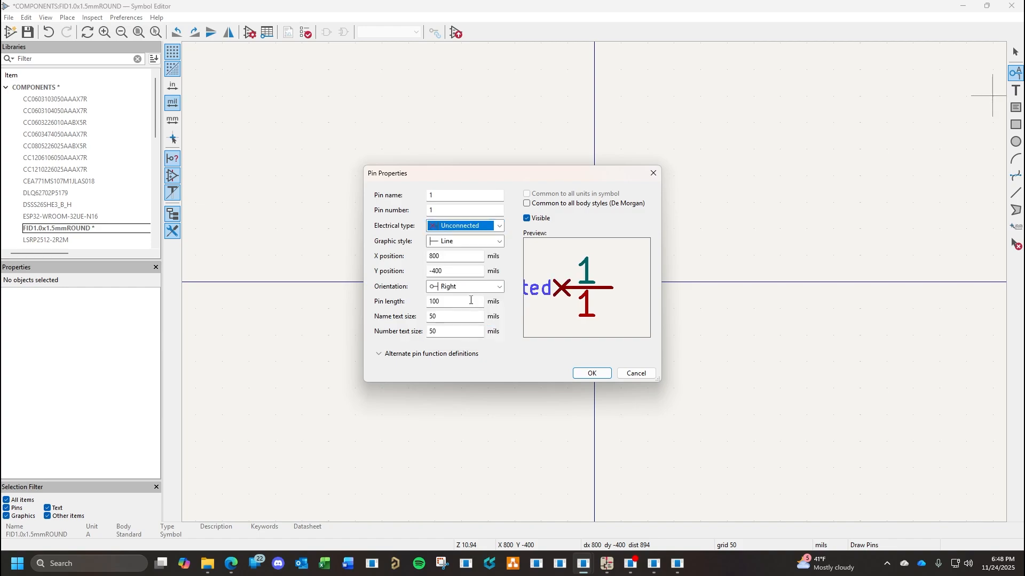
click(590, 373)
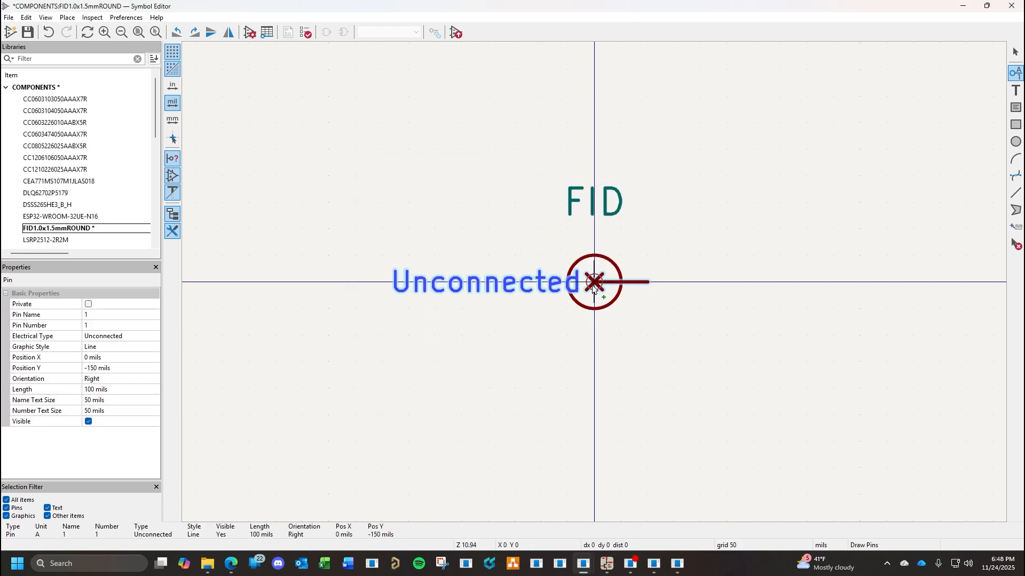
click(592, 288)
key(Escape)
Make pin 1 of the fiducial symbol invisible and save the symbol.
double_click(634, 282)
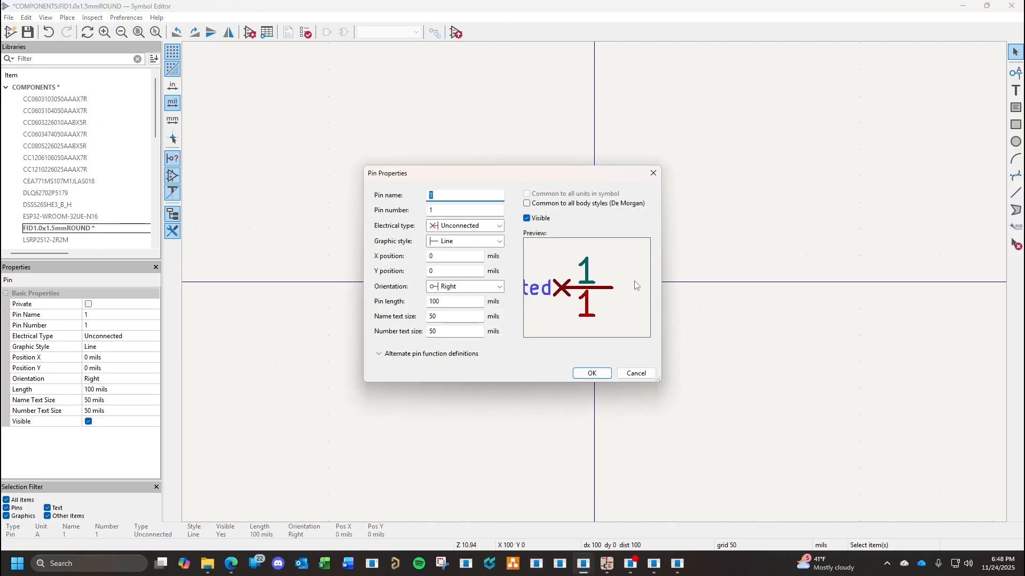
click(527, 218)
click(605, 376)
click(655, 337)
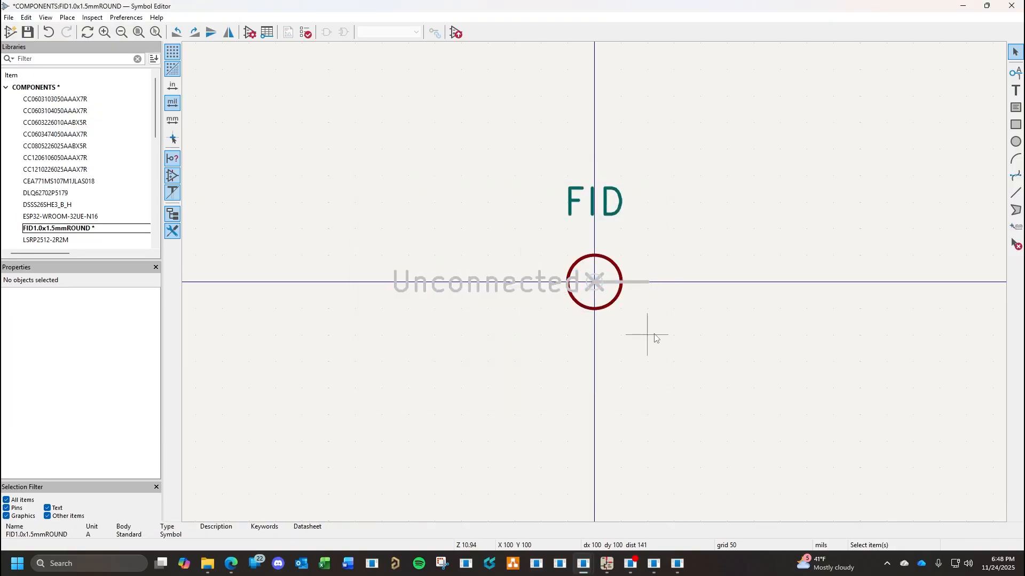
key(ctrl+s)
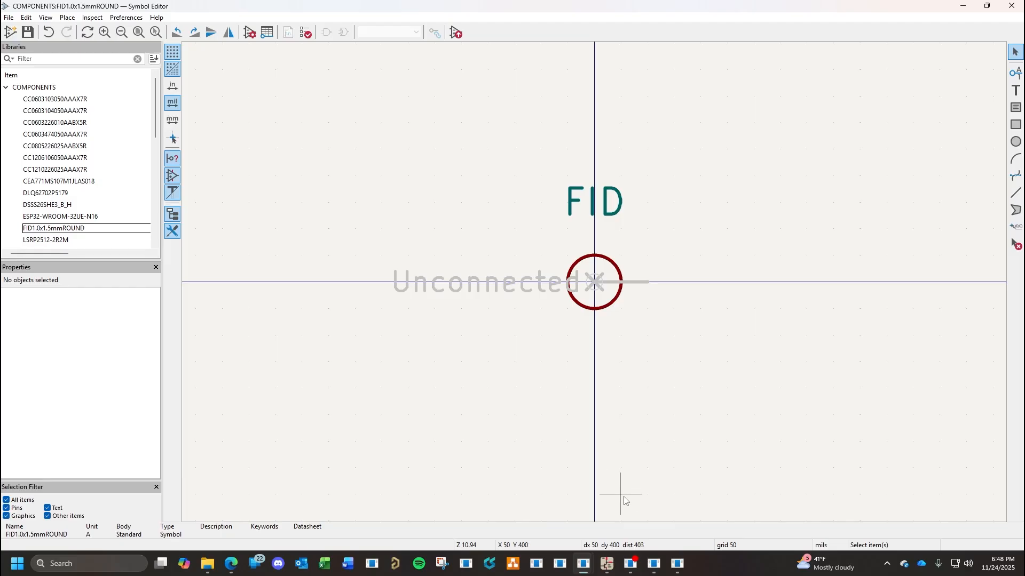
Switch to the Schematic Editor and choose FID1.0x1.5mmROUND from the COMPONENTS library for placement on the cover sheet.
click(607, 564)
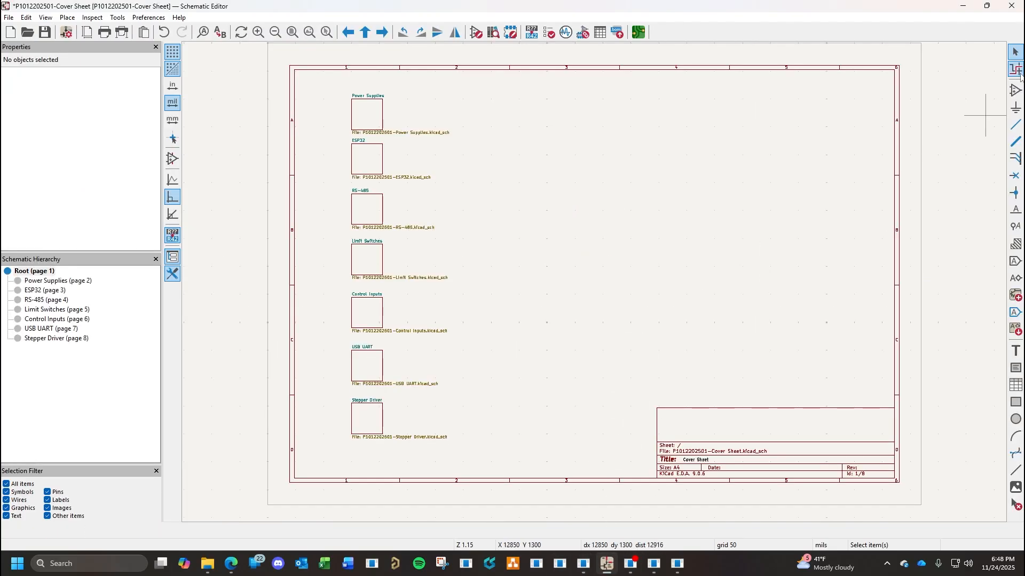
click(1014, 91)
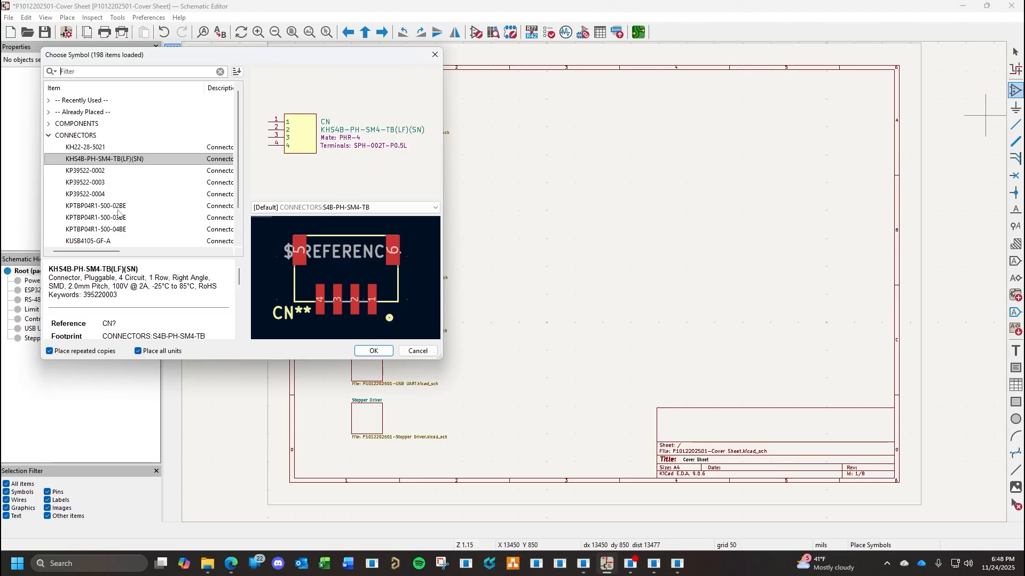
click(49, 135)
click(48, 124)
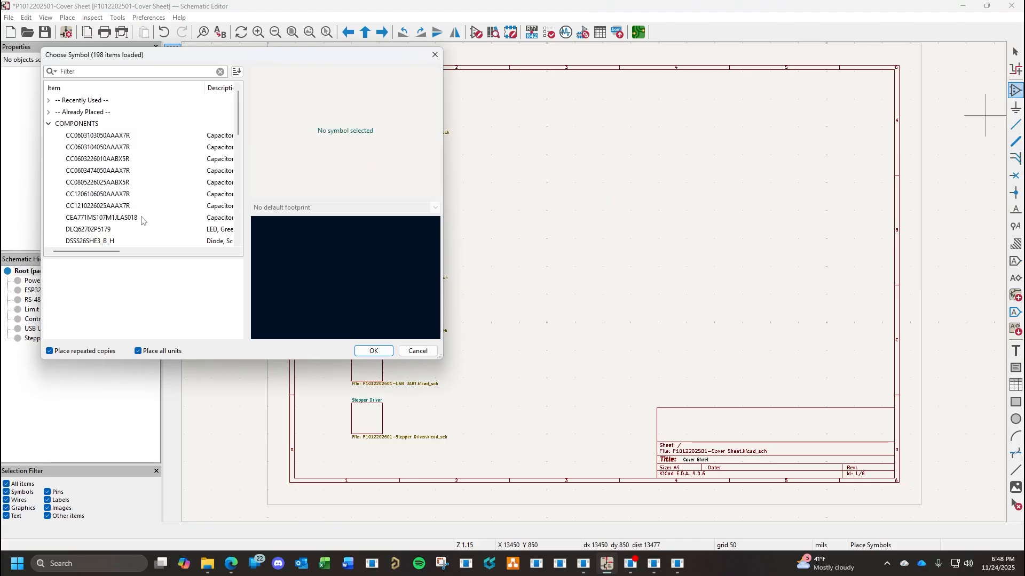
scroll(128, 228, down, 1)
double_click(97, 230)
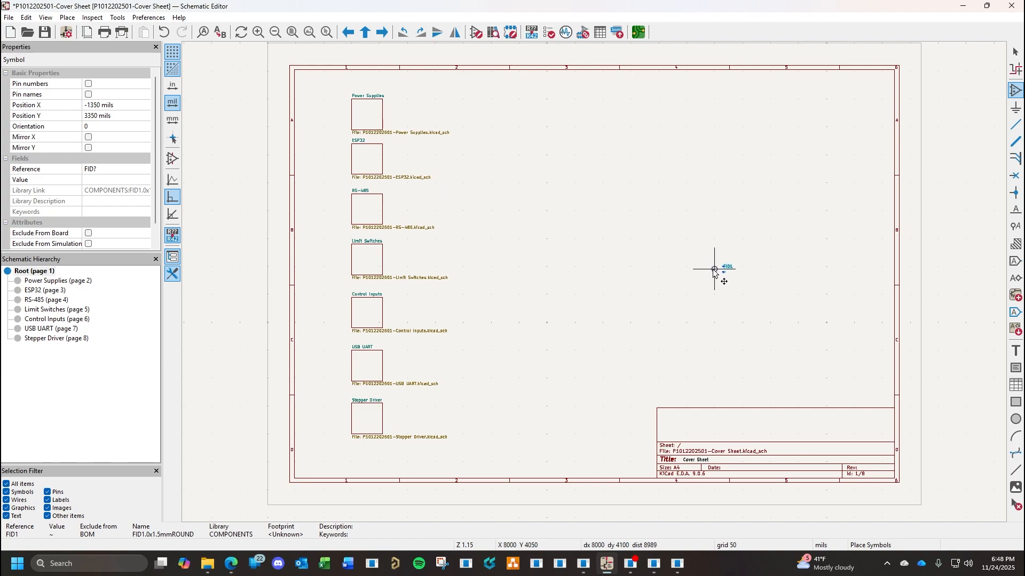
Place six fiducial symbols above the title block in two rows of three, with the rows 300 mils apart.
scroll(718, 275, left, 3)
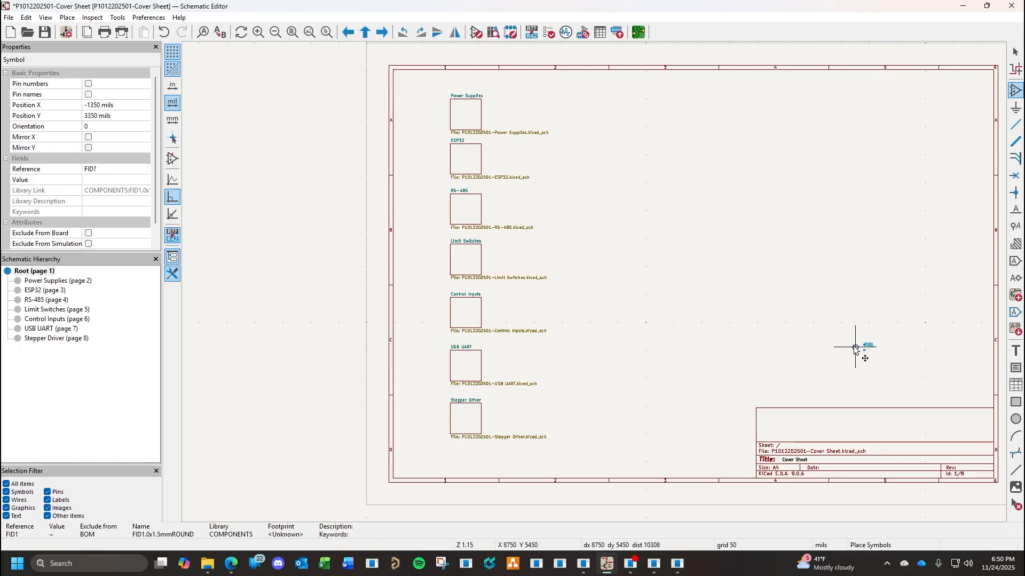
middle_drag(855, 348, 709, 348)
scroll(595, 279, up, 1)
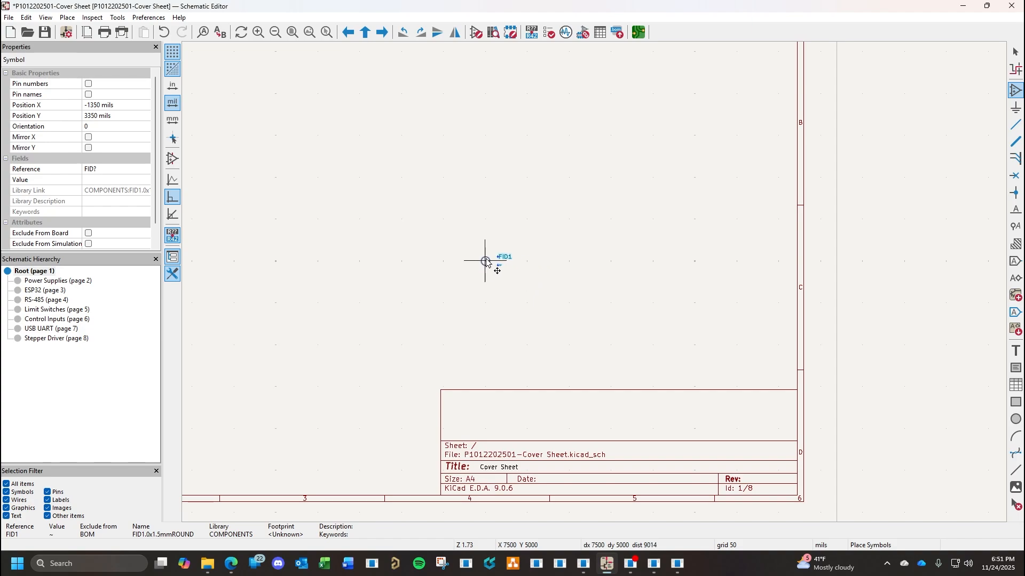
click(485, 261)
click(527, 261)
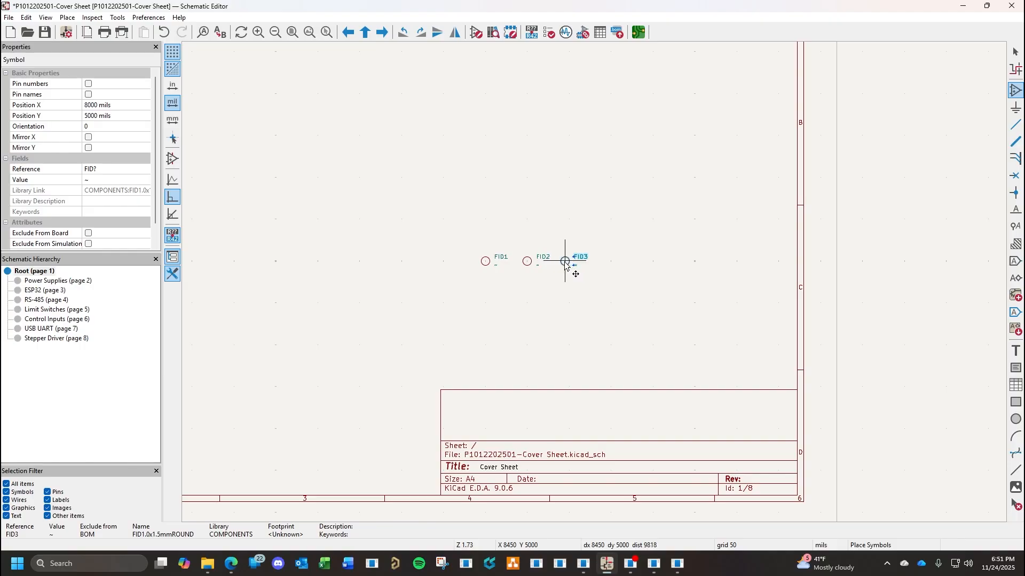
click(565, 262)
click(485, 286)
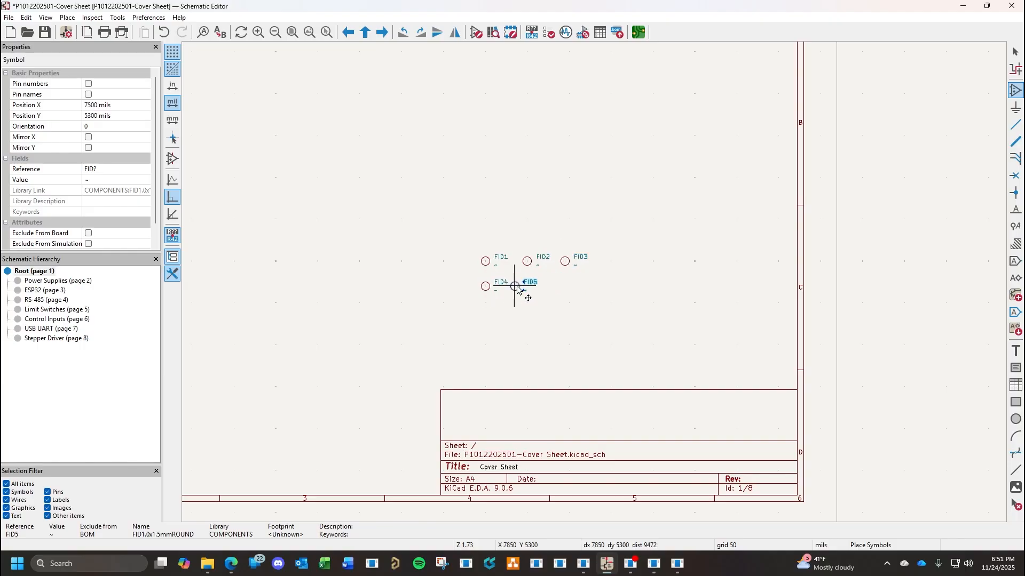
click(527, 287)
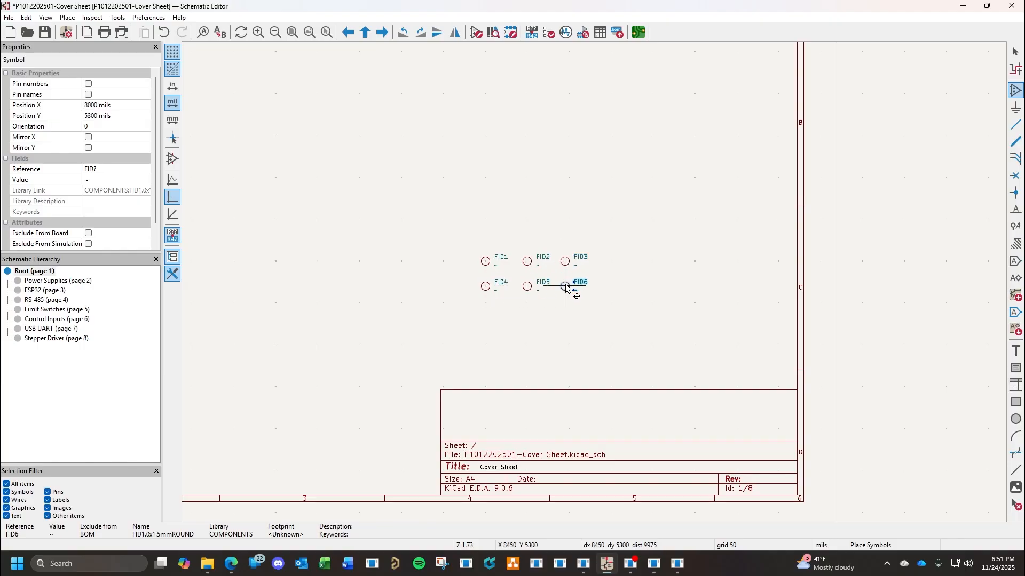
click(566, 286)
key(Escape)
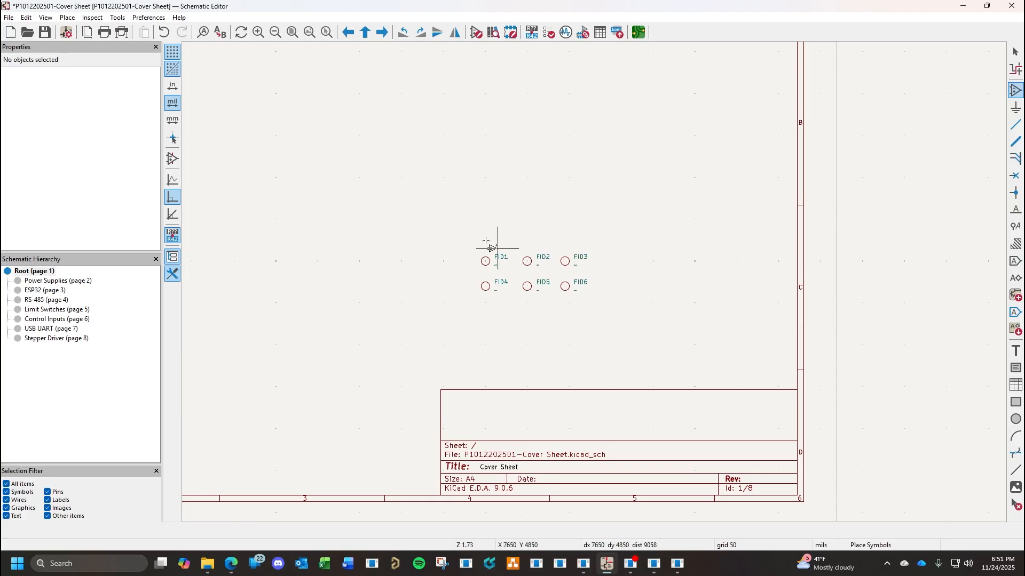
key(Escape)
Move all six fiducial symbols together closer to the title block and the sheet's outer border.
drag(462, 230, 637, 344)
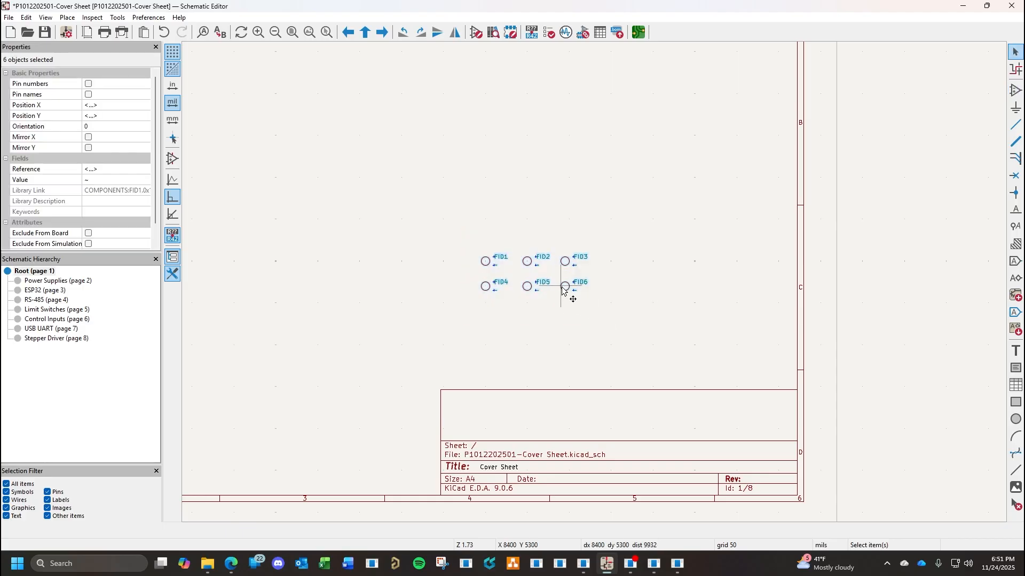
drag(563, 291, 663, 327)
click(721, 326)
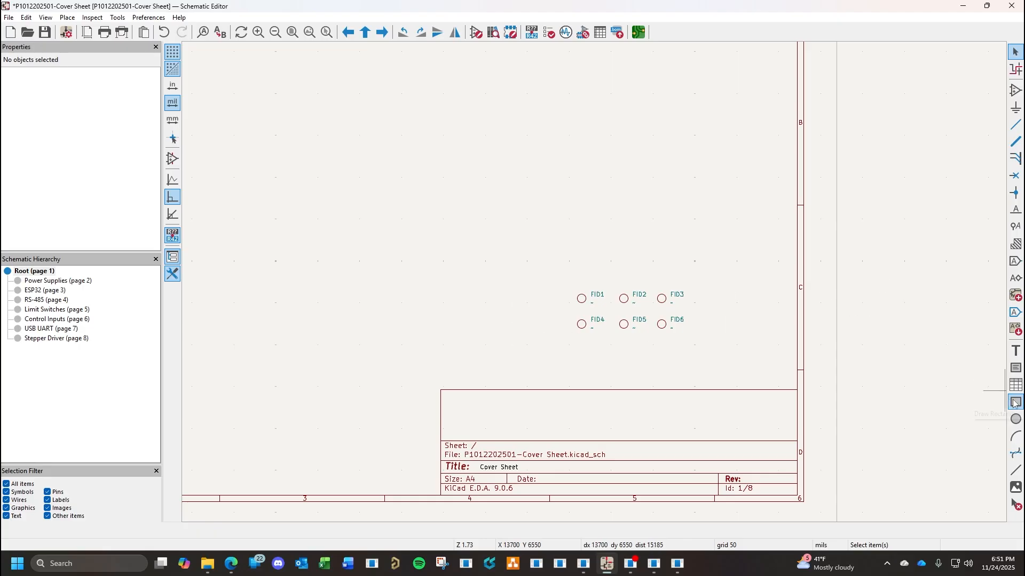
Draw a rectangle enclosing the group of six fiducial symbols.
click(1016, 369)
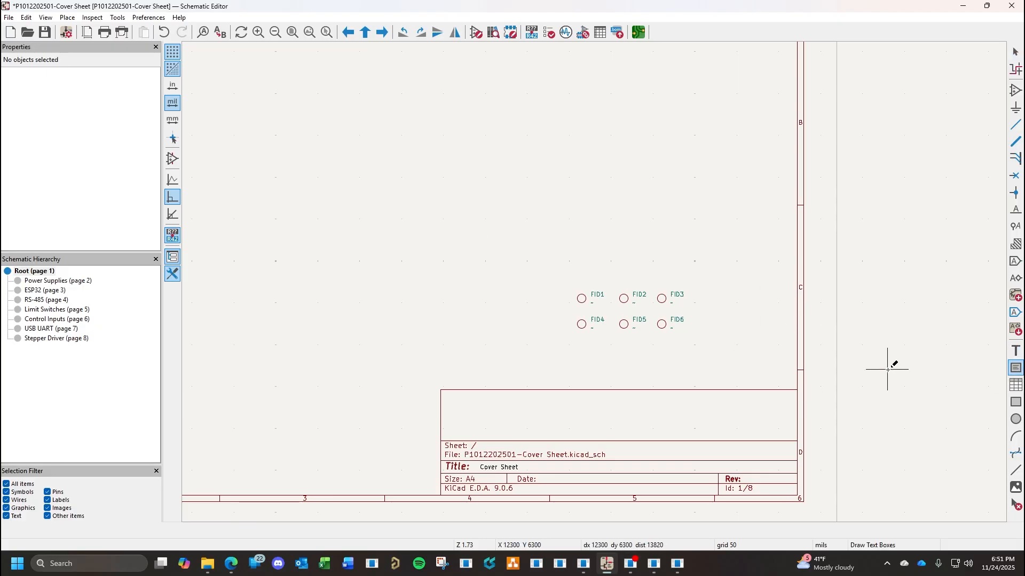
key(Escape)
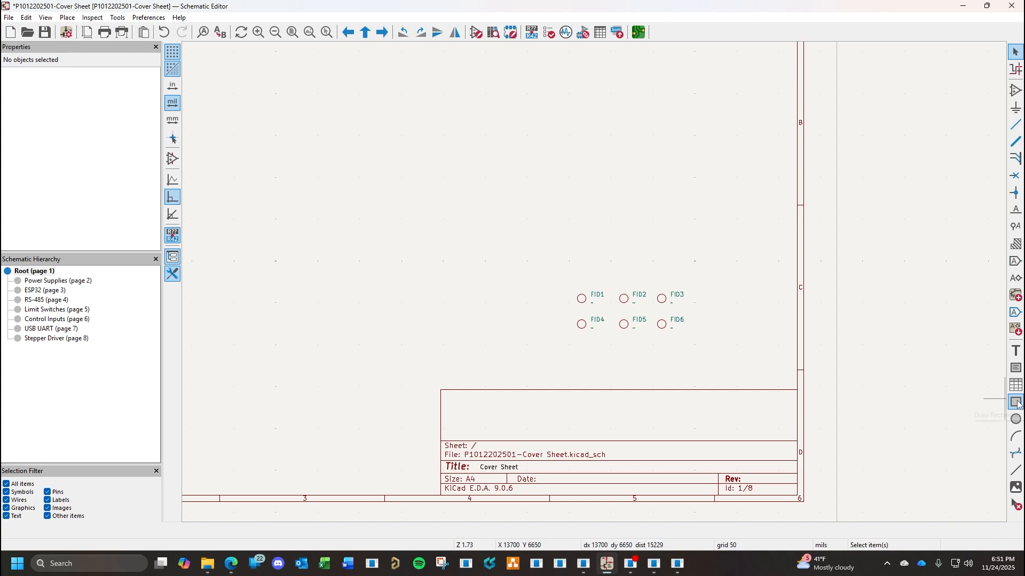
click(1016, 402)
click(542, 265)
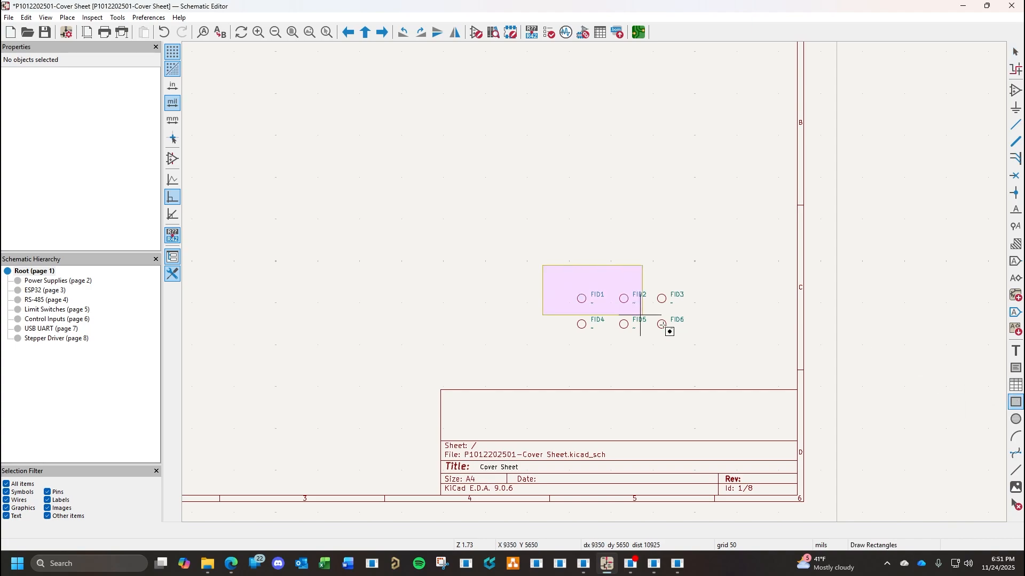
drag(662, 325, 720, 365)
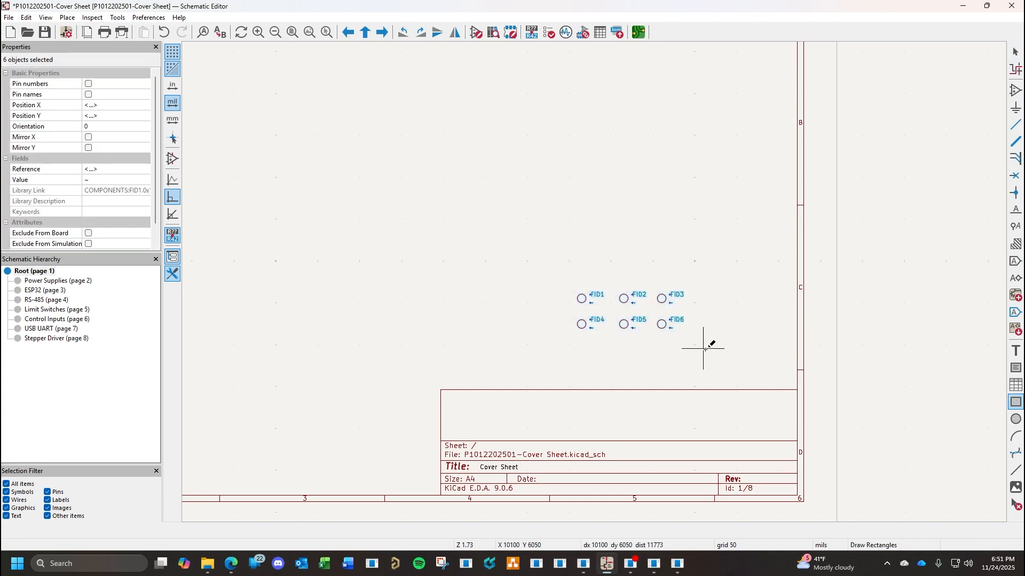
click(704, 349)
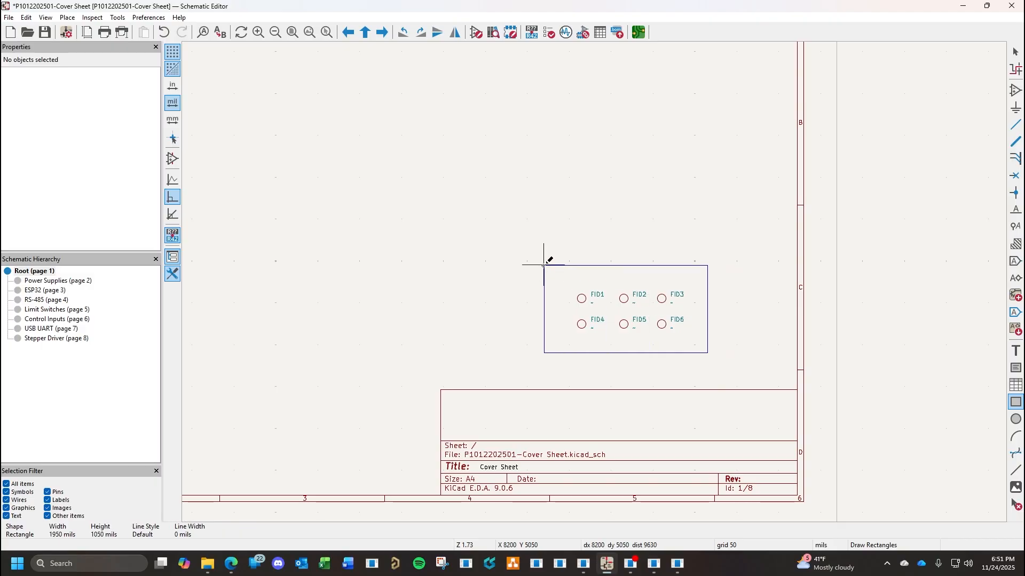
click(560, 273)
key(Escape)
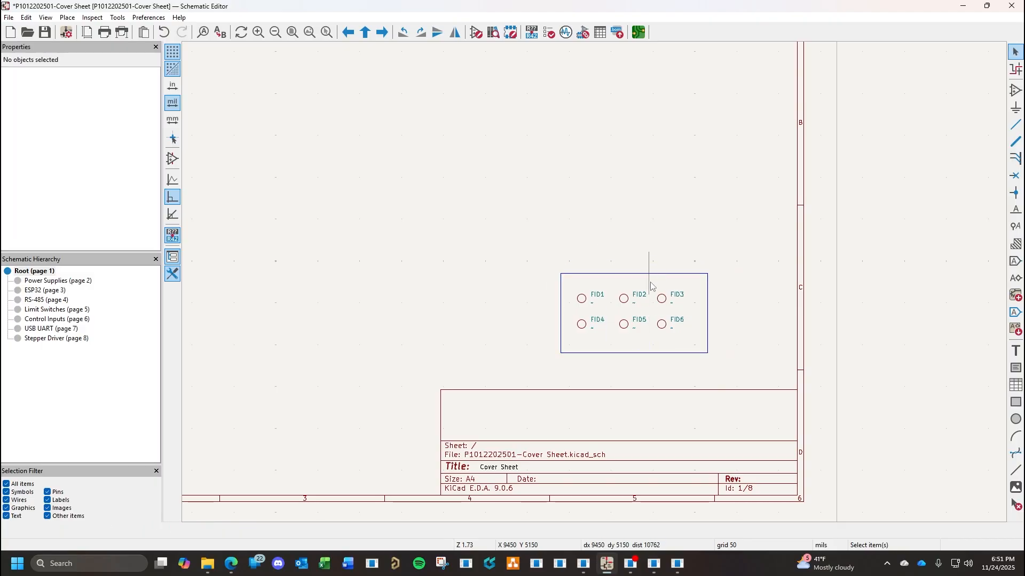
Add the text FIDUCIALS, centred just inside the upper edge of the rectangle around the fiducial symbols.
click(1015, 351)
click(730, 275)
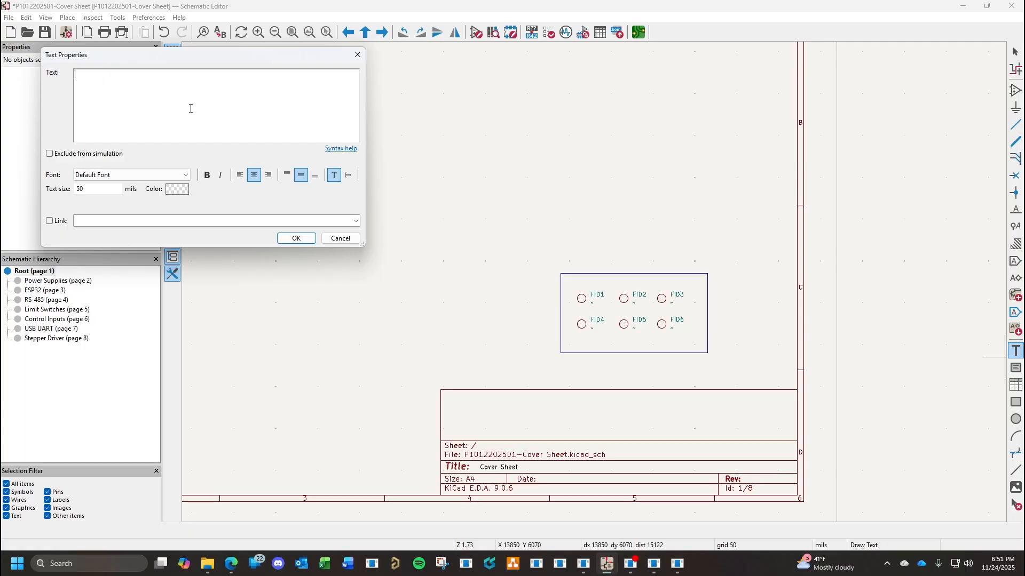
text(Fiducial)
key(BackSpace)
key(BackSpace)
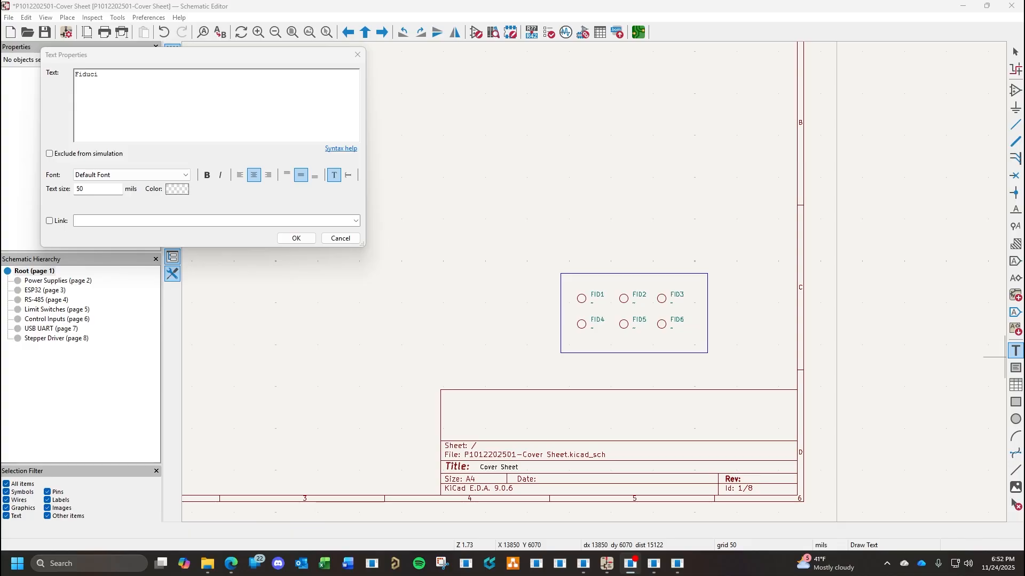
click(139, 78)
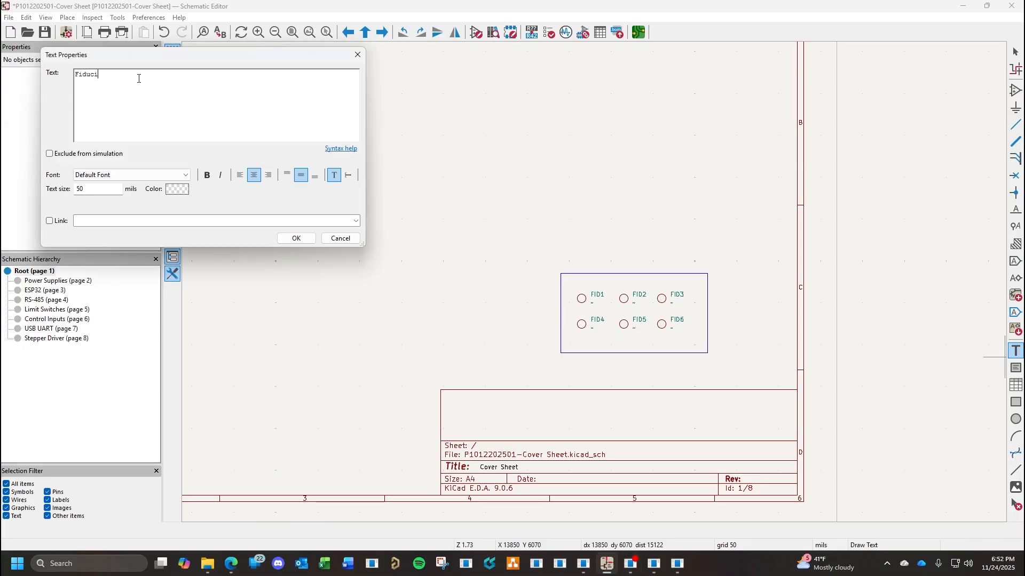
key(BackSpace)
key(BackSpace)
key(BackSpace)
key(BackSpace)
key(BackSpace)
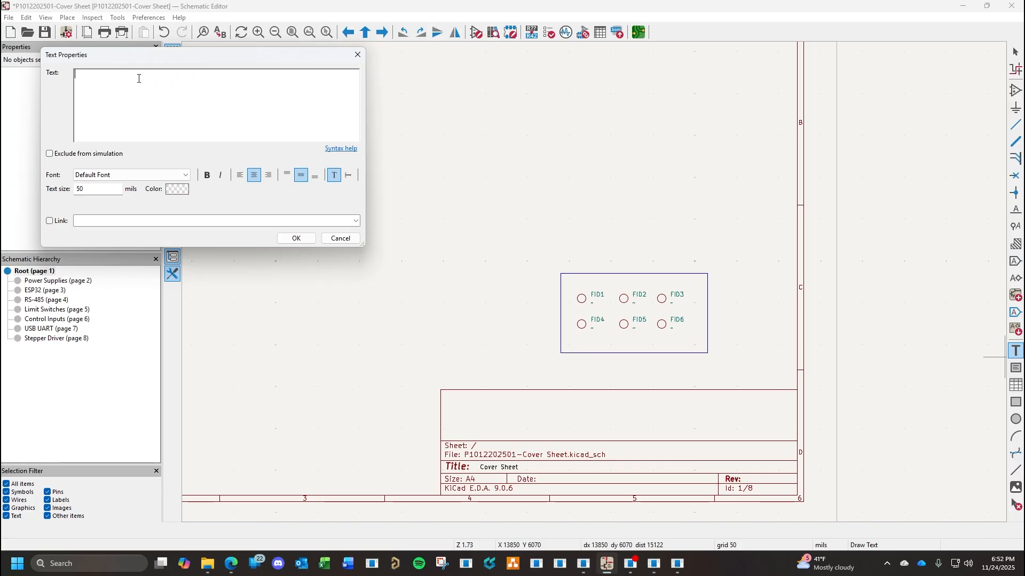
text(FIDUCIALS)
click(298, 240)
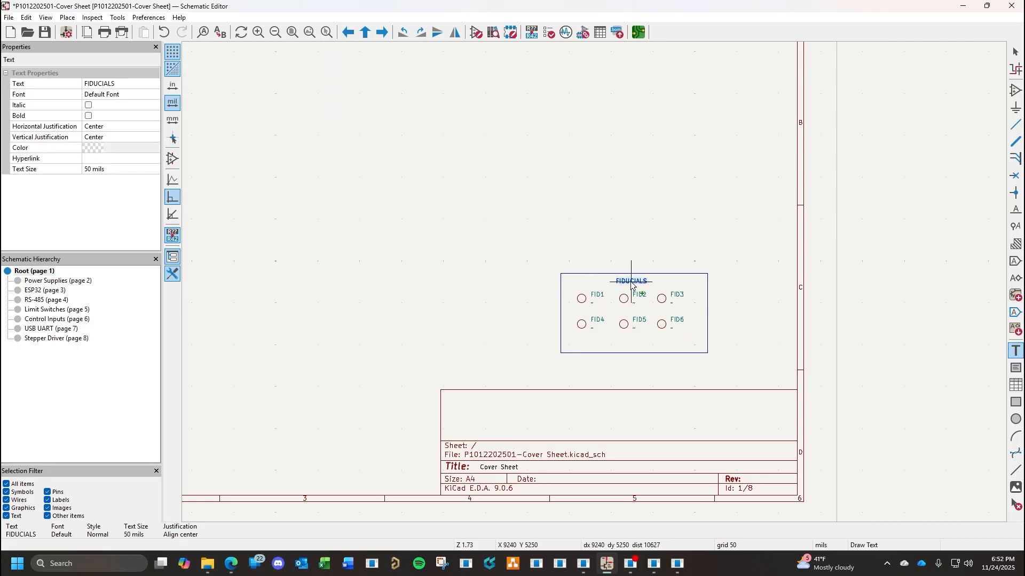
click(631, 281)
key(Escape)
Tighten the rectangle around the fiducials to 1550 mils wide and raise its lower edge closer to the second row.
click(708, 314)
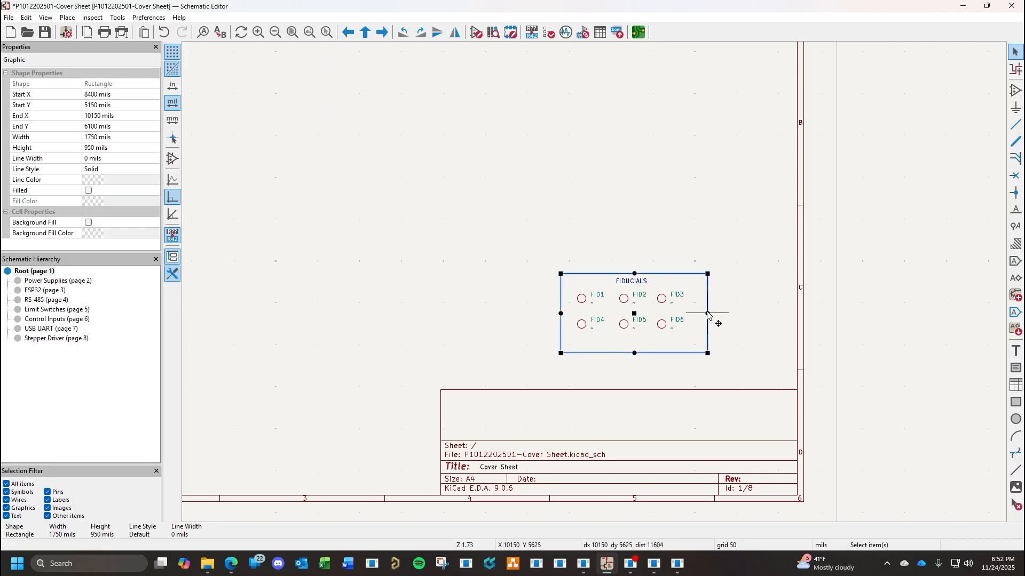
drag(708, 315, 694, 315)
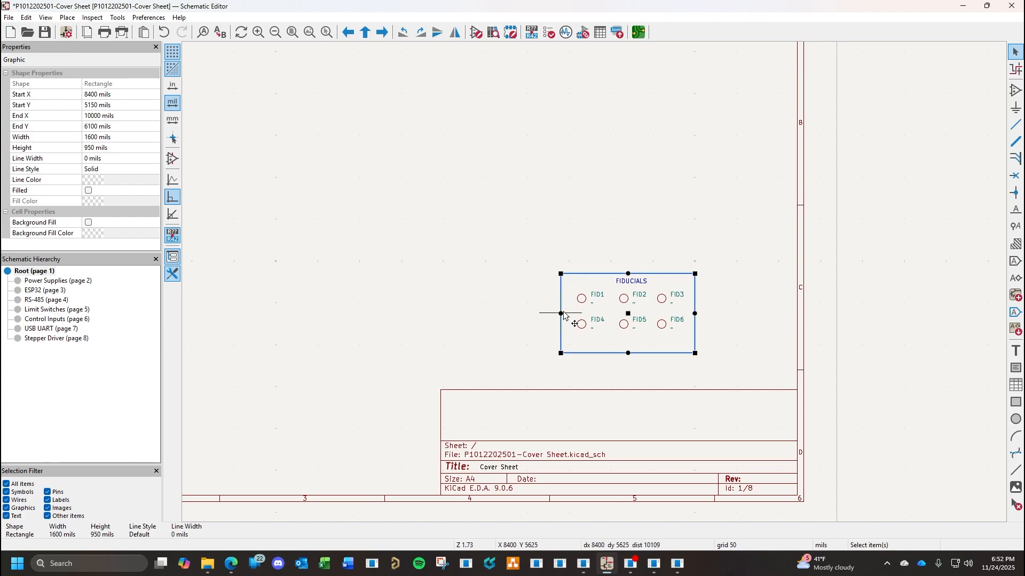
drag(561, 314, 569, 316)
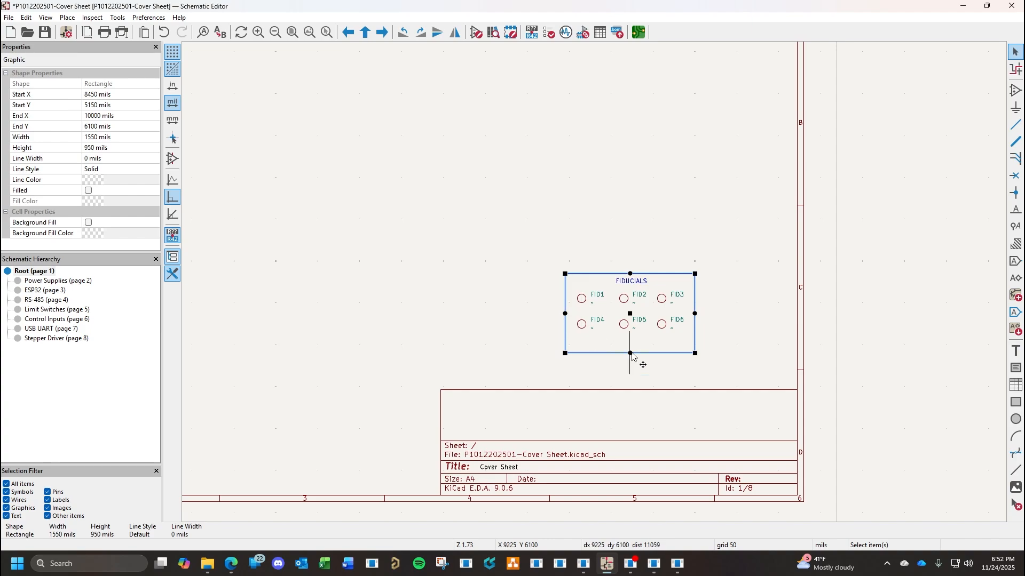
drag(630, 353, 632, 341)
click(702, 362)
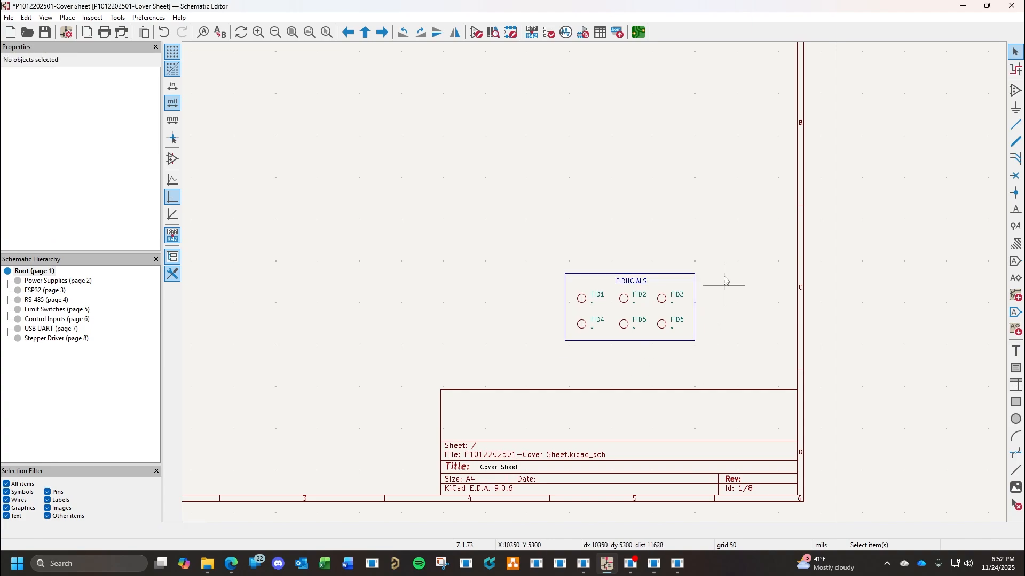
Move the rectangle, title text and six fiducials together into the corner just above the title block, and save the schematic.
drag(720, 255, 537, 344)
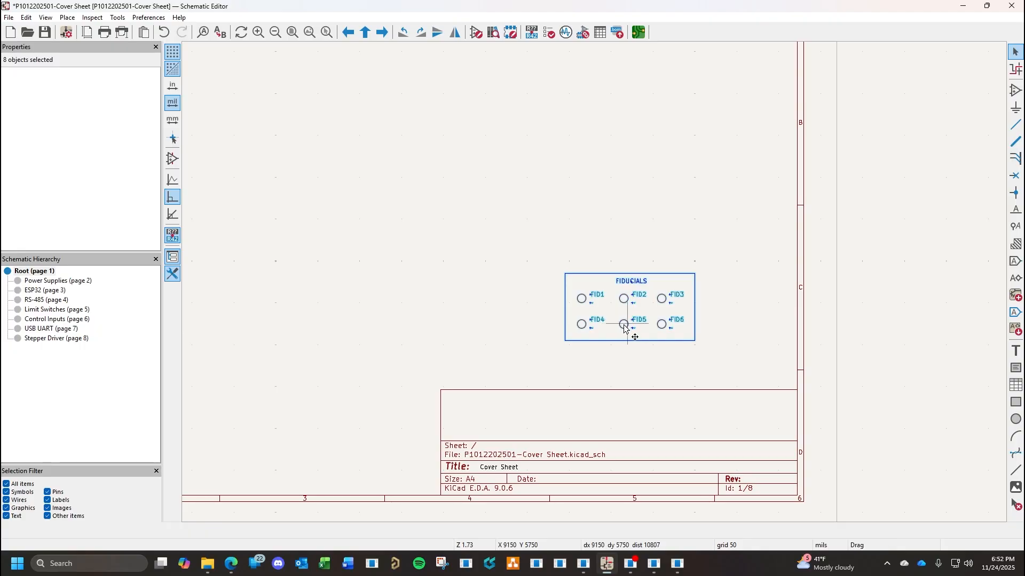
drag(623, 327, 712, 370)
click(671, 270)
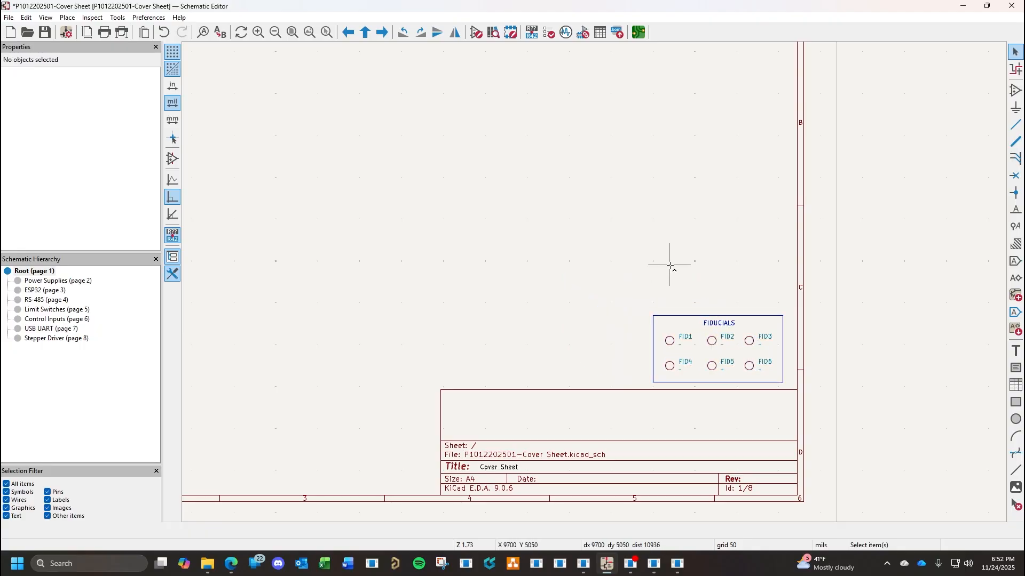
key(ctrl+s)
Look over the whole cover sheet and open the Power Supplies sheet.
shift+scroll(561, 286, right, 2)
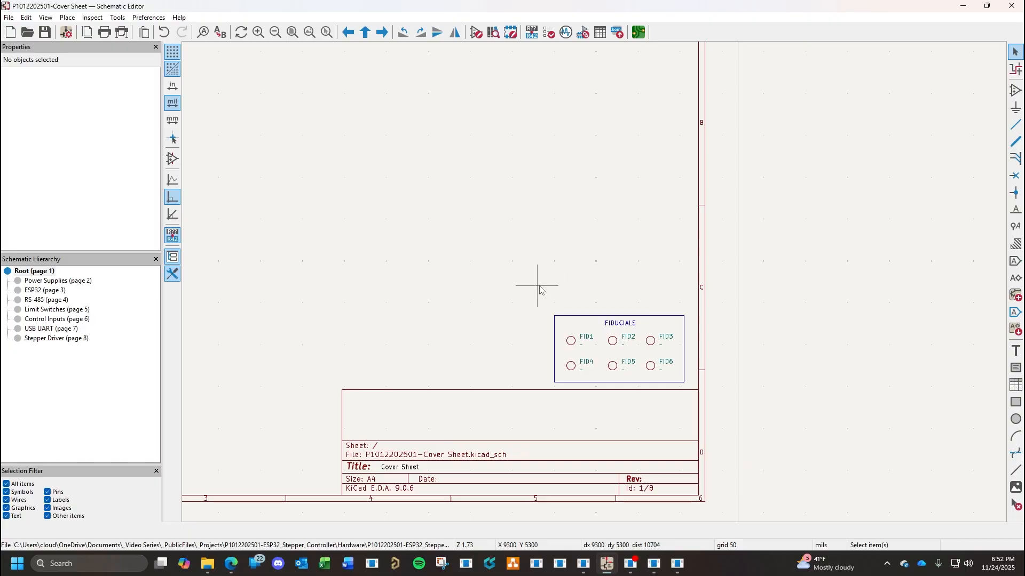
scroll(540, 290, down, 4)
scroll(595, 287, up, 2)
scroll(596, 287, down, 2)
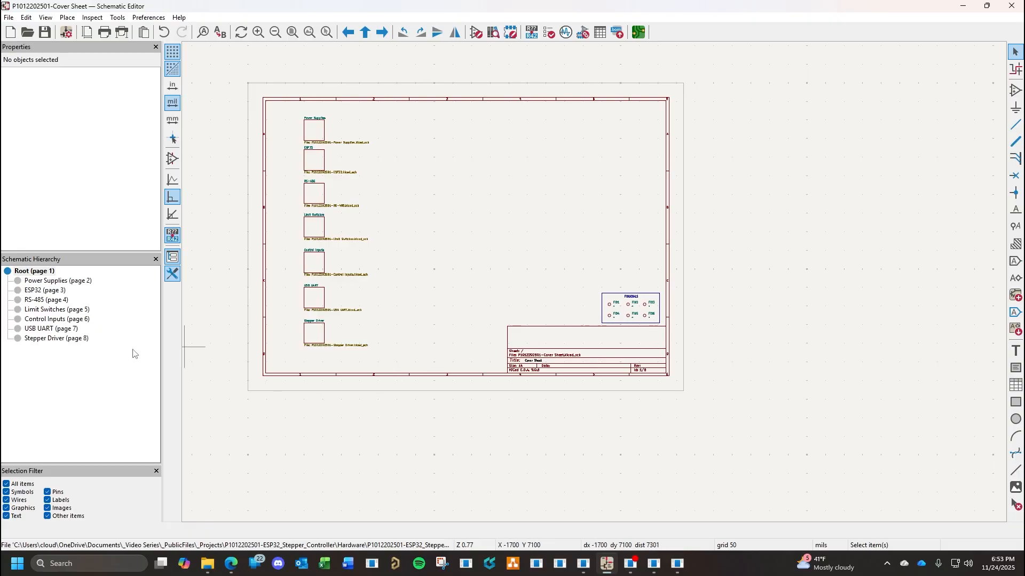
click(50, 281)
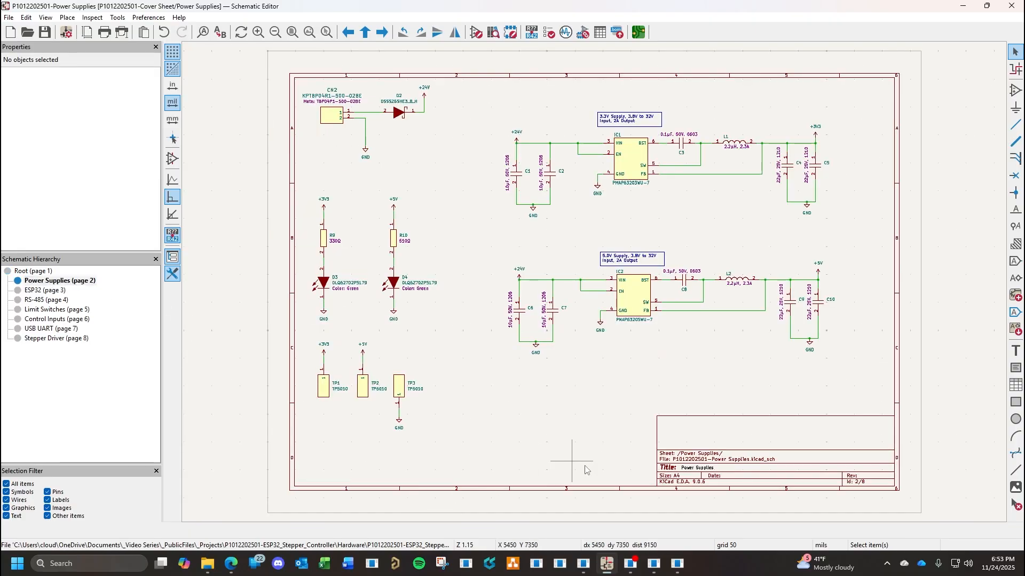
click(514, 563)
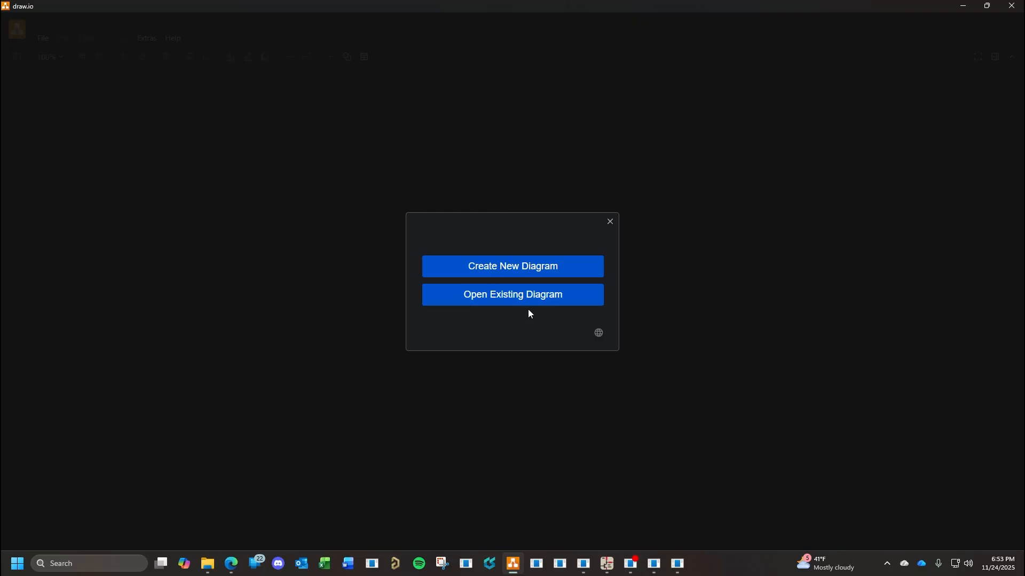
click(534, 296)
double_click(170, 115)
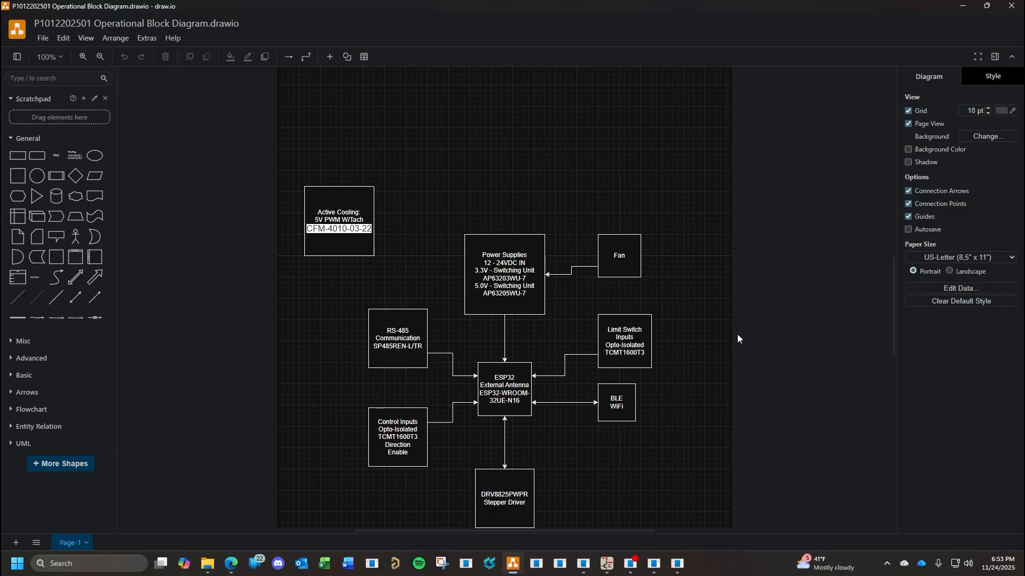
scroll(726, 355, down, 2)
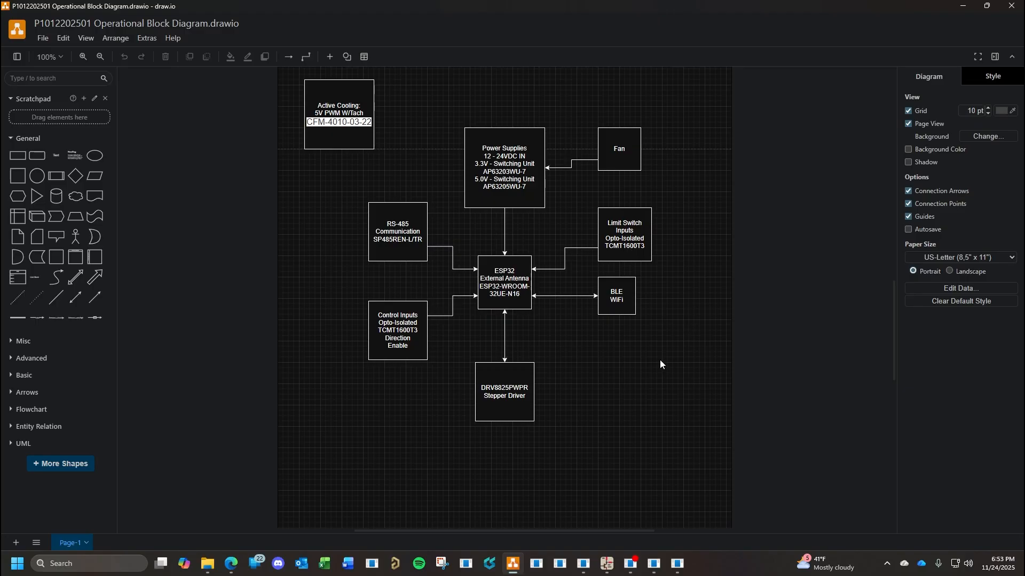
click(509, 184)
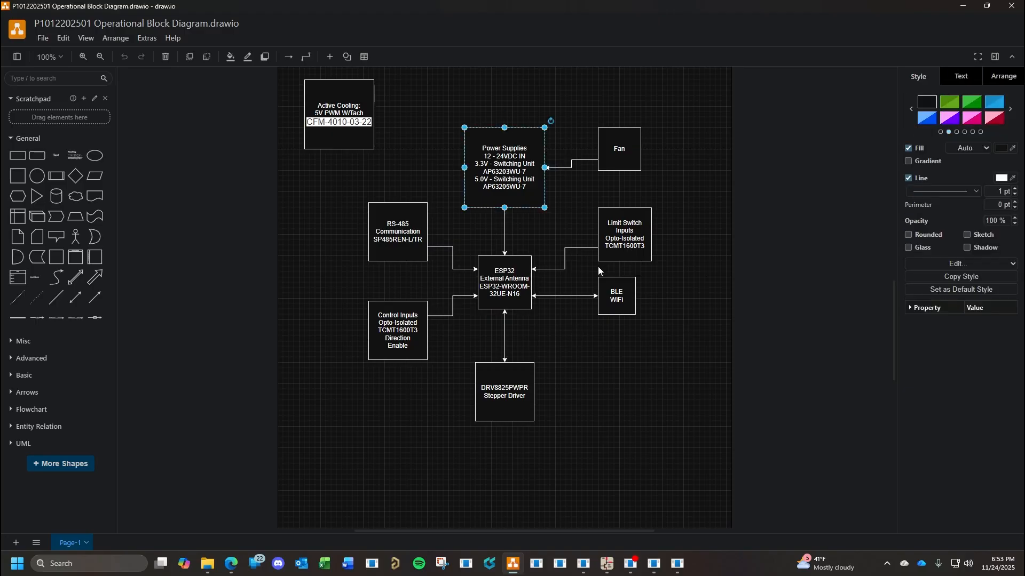
Return to the Schematic Editor and review the ESP32, RS-485, Limit Switches, Control Inputs, USB UART and Stepper Driver sheets against the block diagram.
click(607, 564)
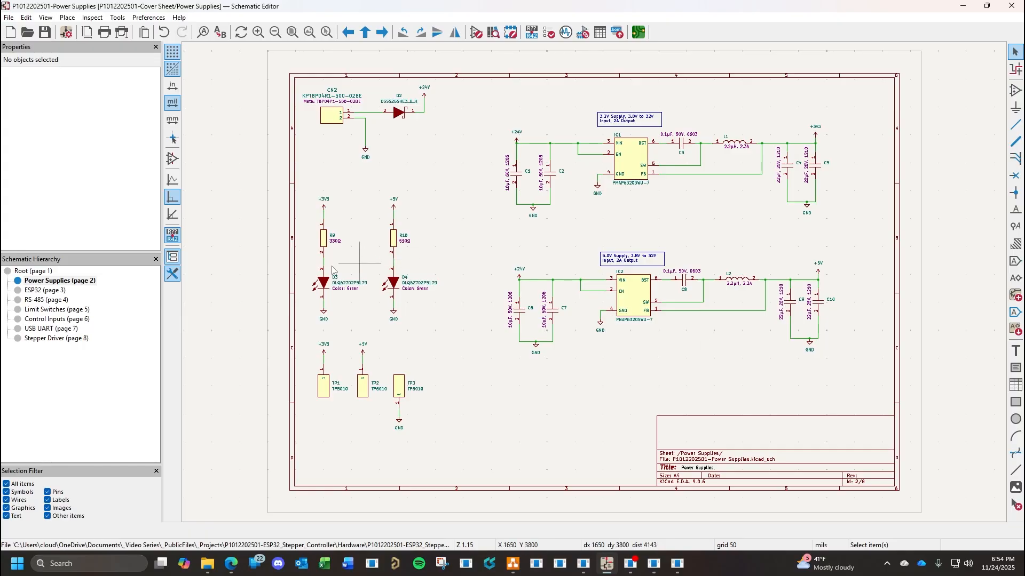
click(49, 291)
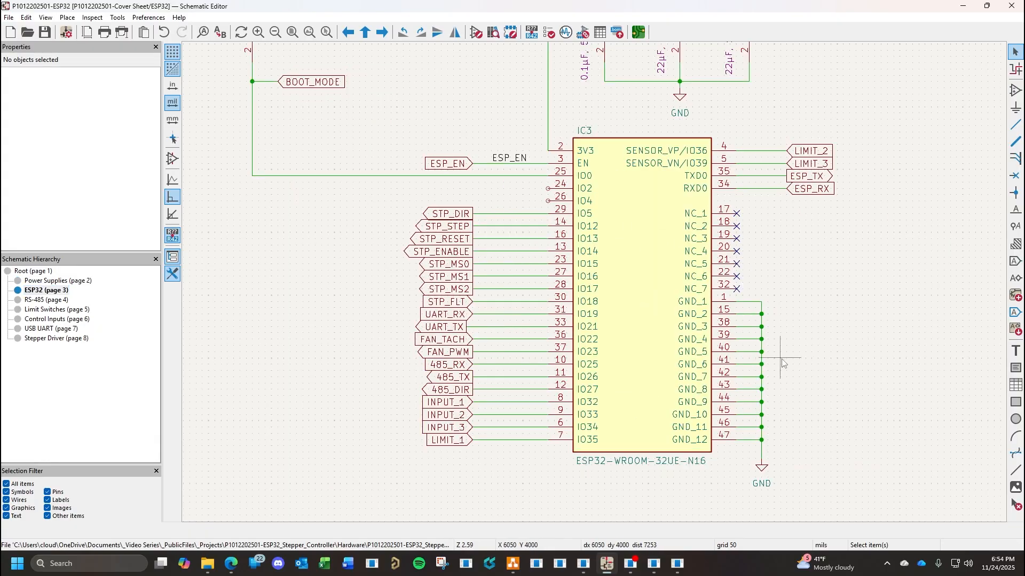
scroll(326, 277, up, 3)
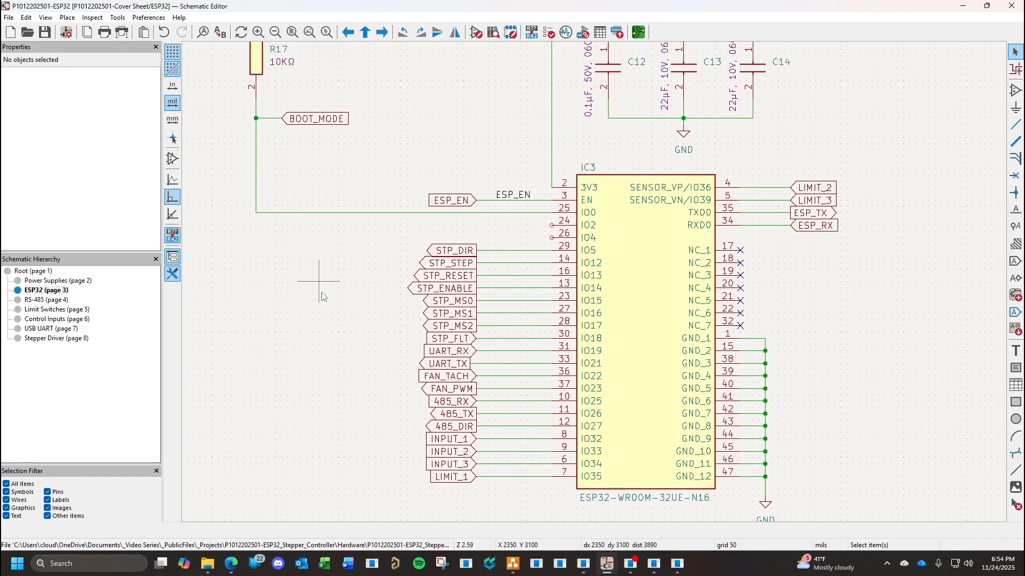
scroll(370, 292, down, 2)
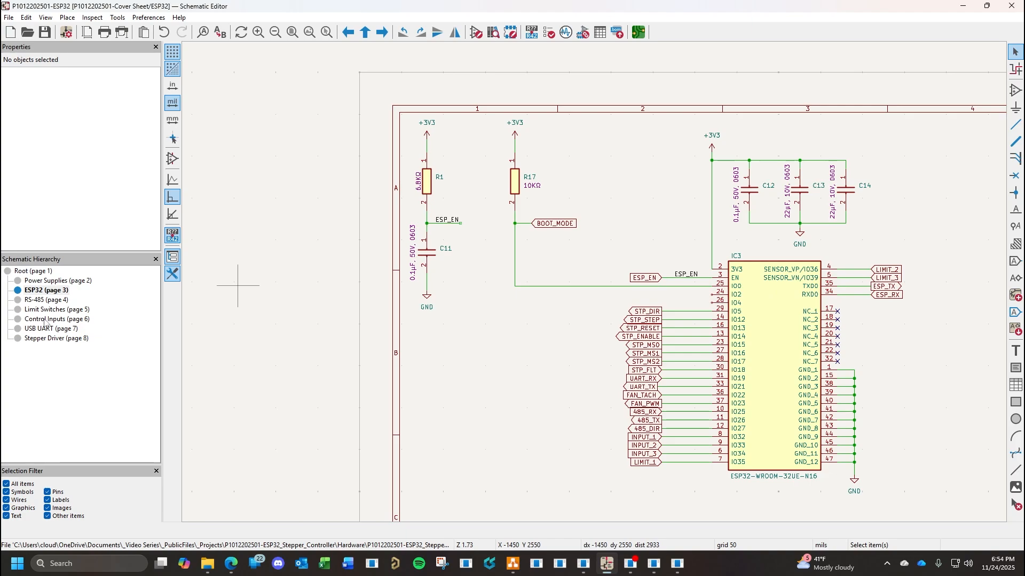
click(46, 300)
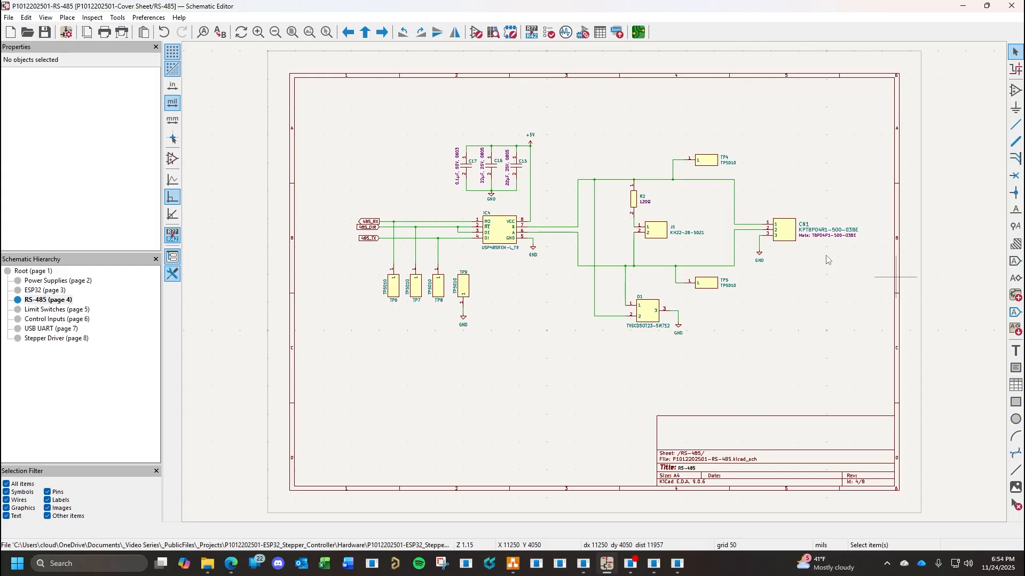
click(70, 311)
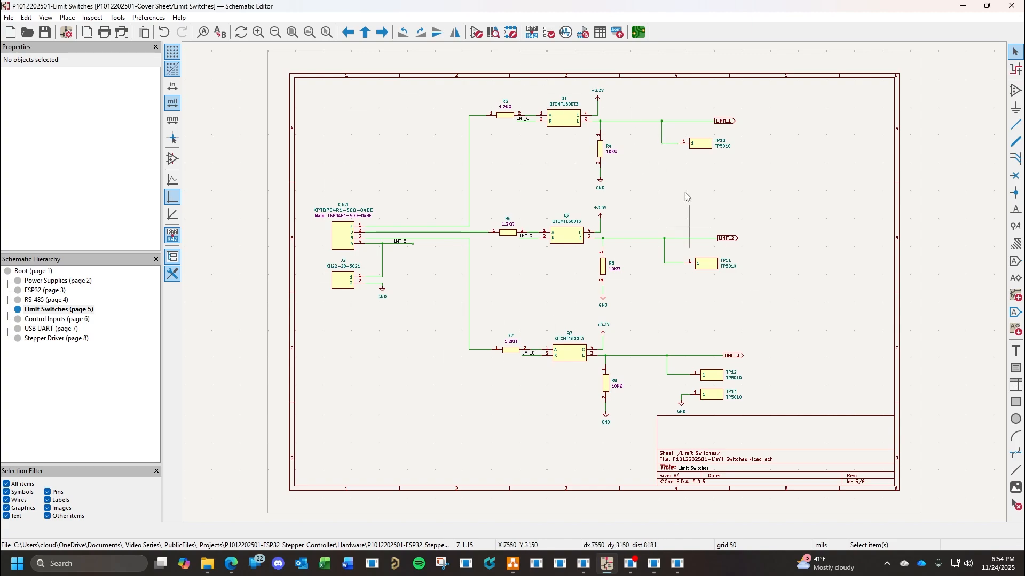
click(47, 320)
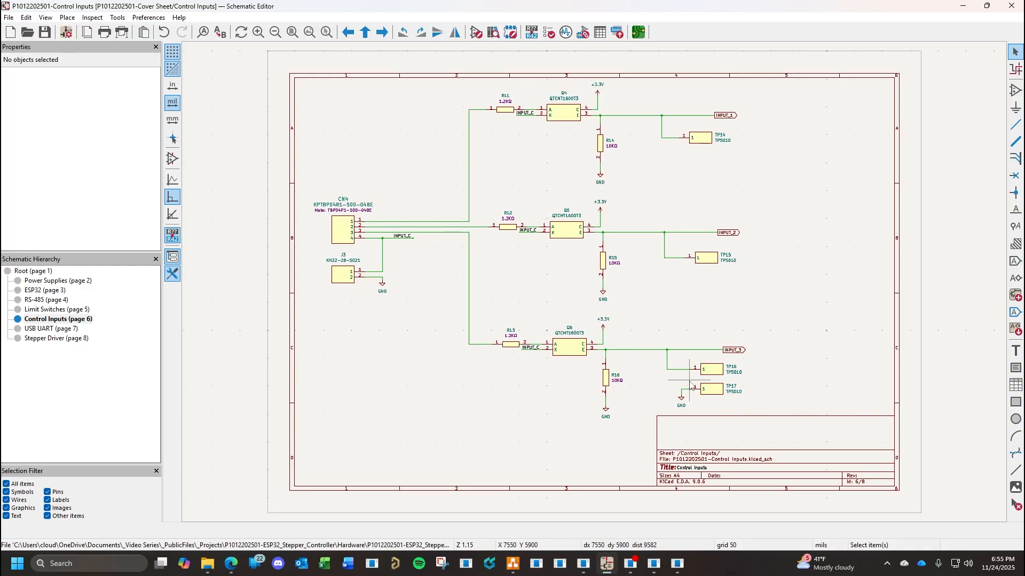
click(64, 329)
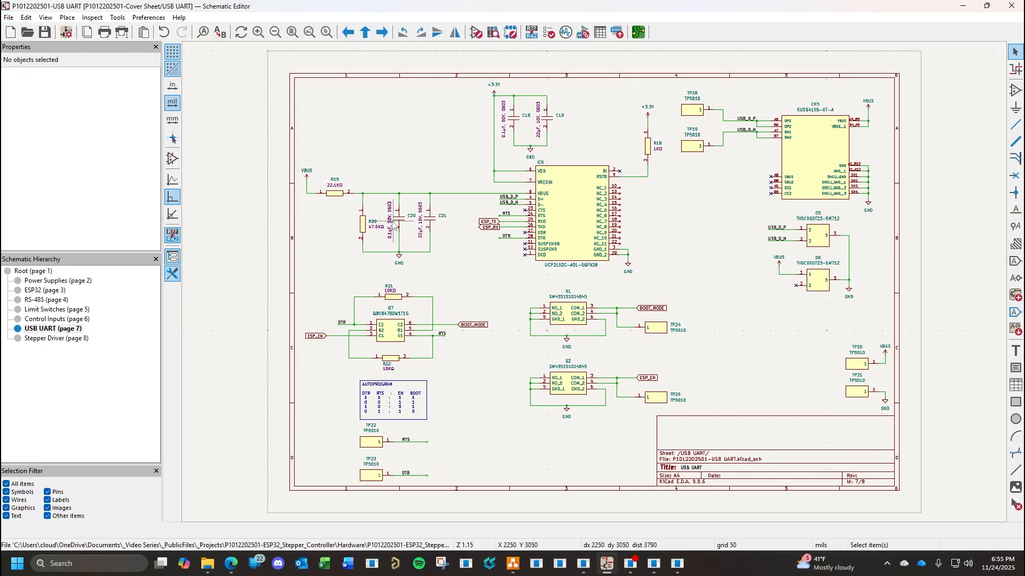
click(55, 339)
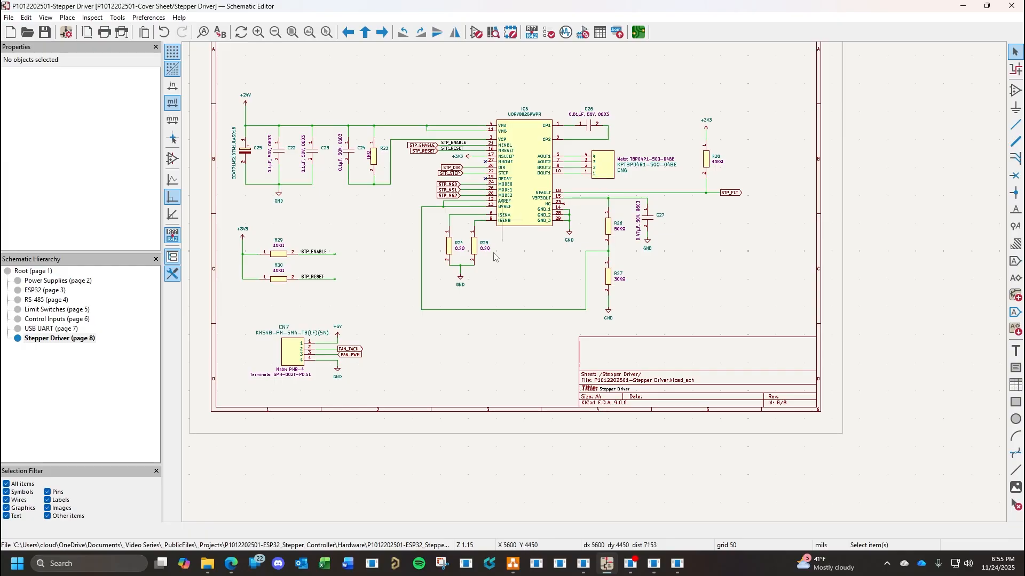
Identify capacitor C25 on the Stepper Driver sheet and open its symbol CEA771MS107M1JLAS018 in the Symbol Editor.
click(245, 152)
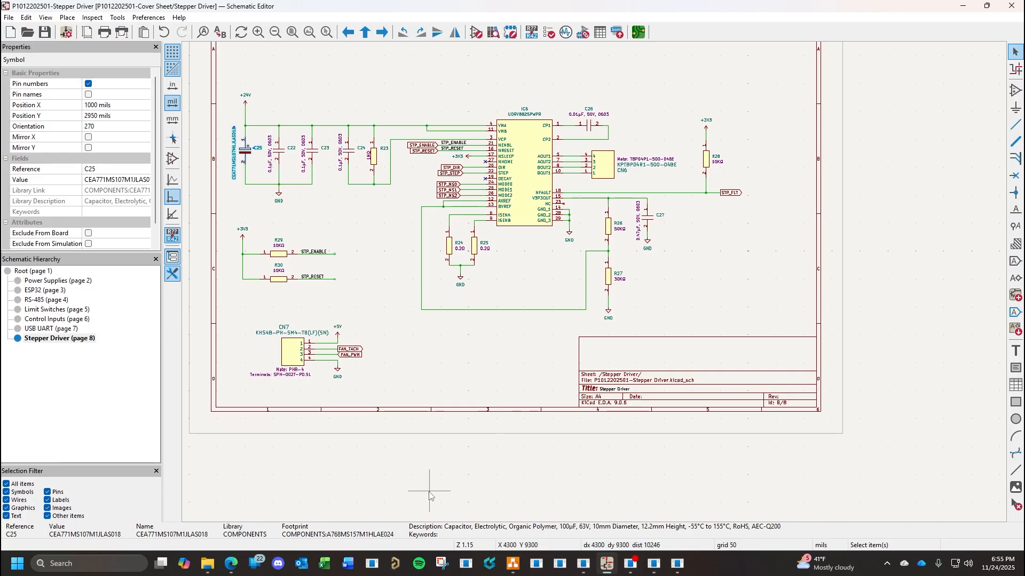
mouse_move(585, 569)
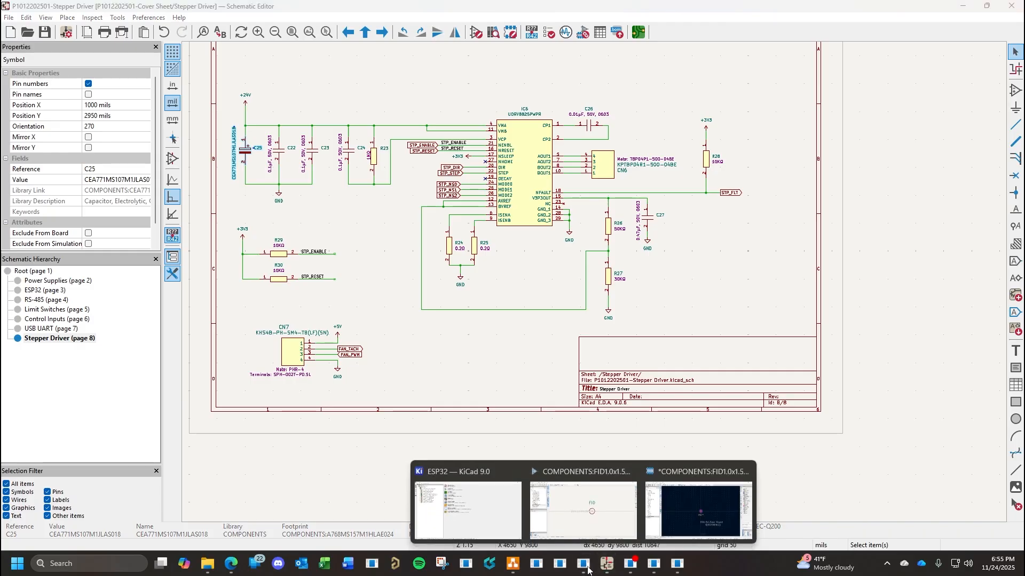
click(573, 483)
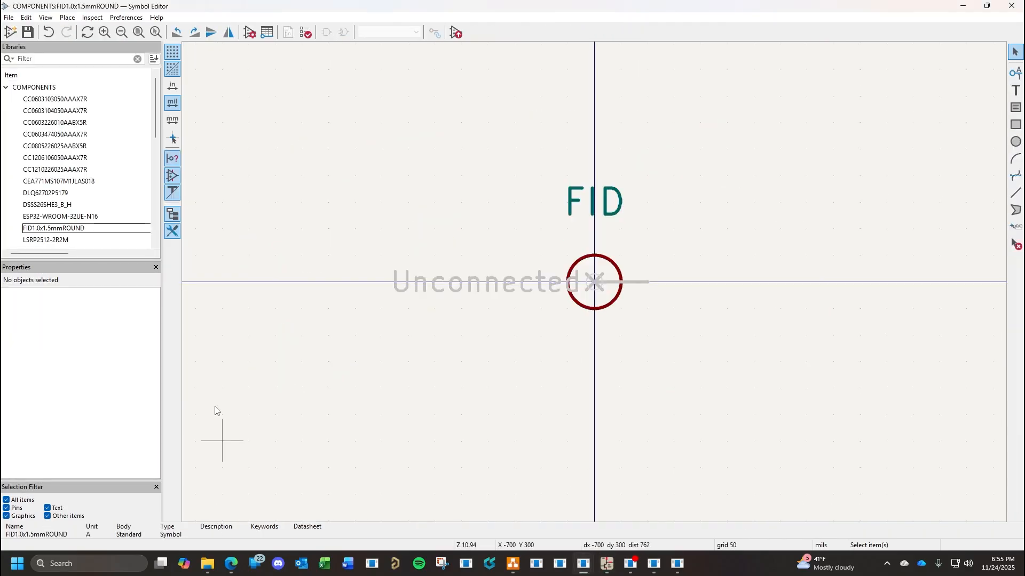
click(69, 183)
double_click(69, 183)
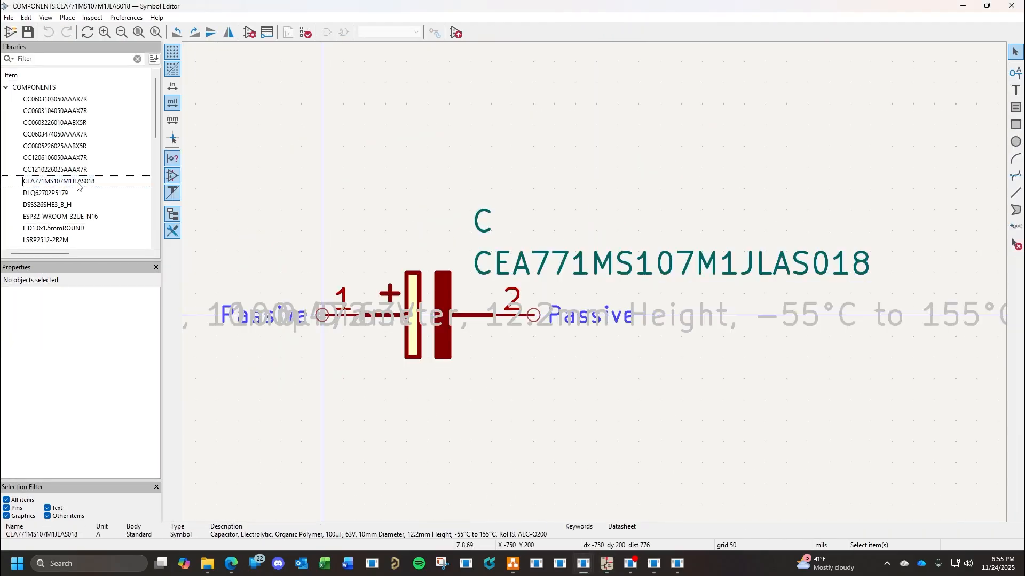
Hide the capacitor symbol's Value field, show its Val field together with the field name, and save the library.
click(8, 17)
click(52, 233)
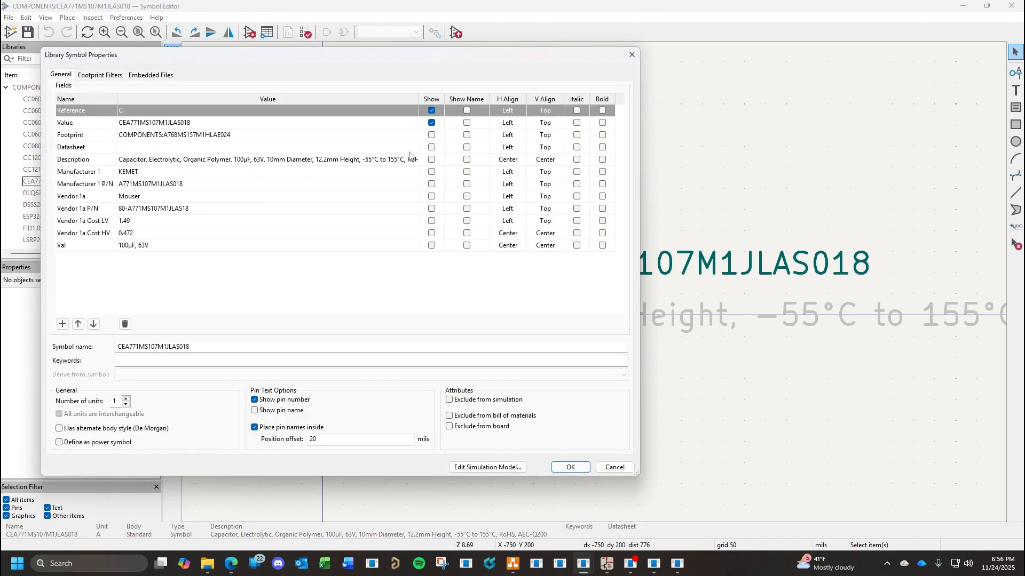
click(432, 123)
click(432, 246)
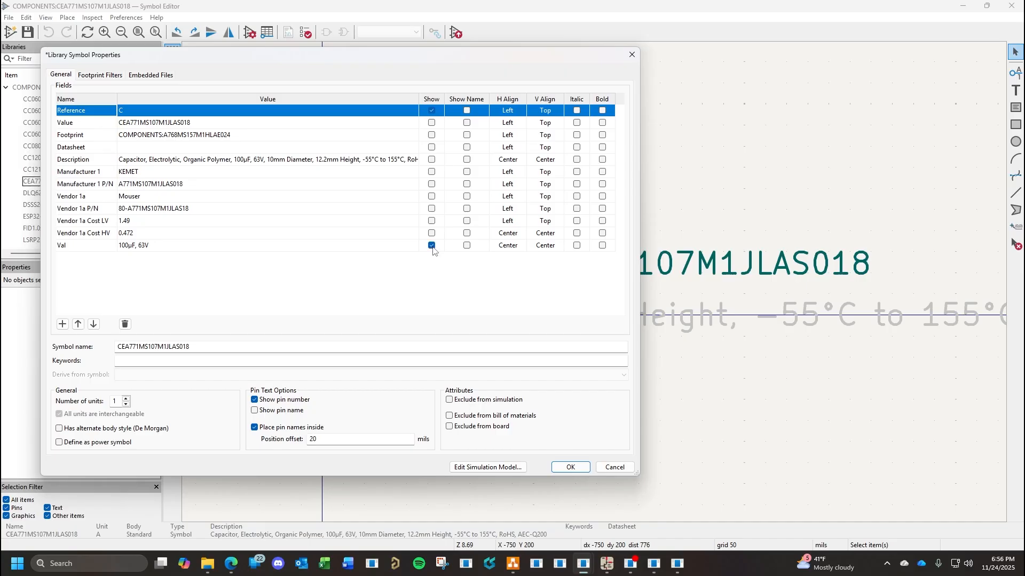
click(467, 246)
click(569, 468)
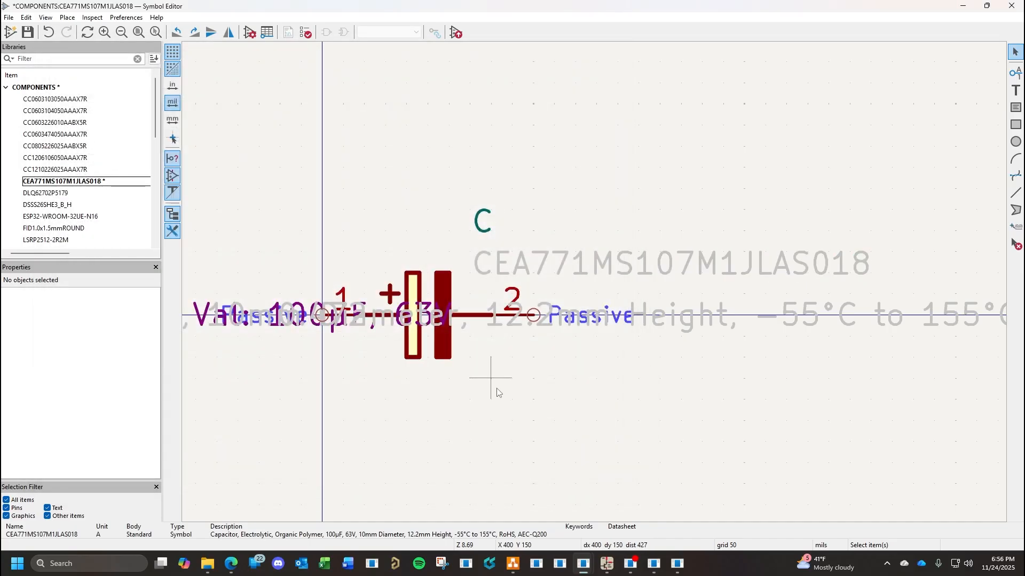
key(ctrl+s)
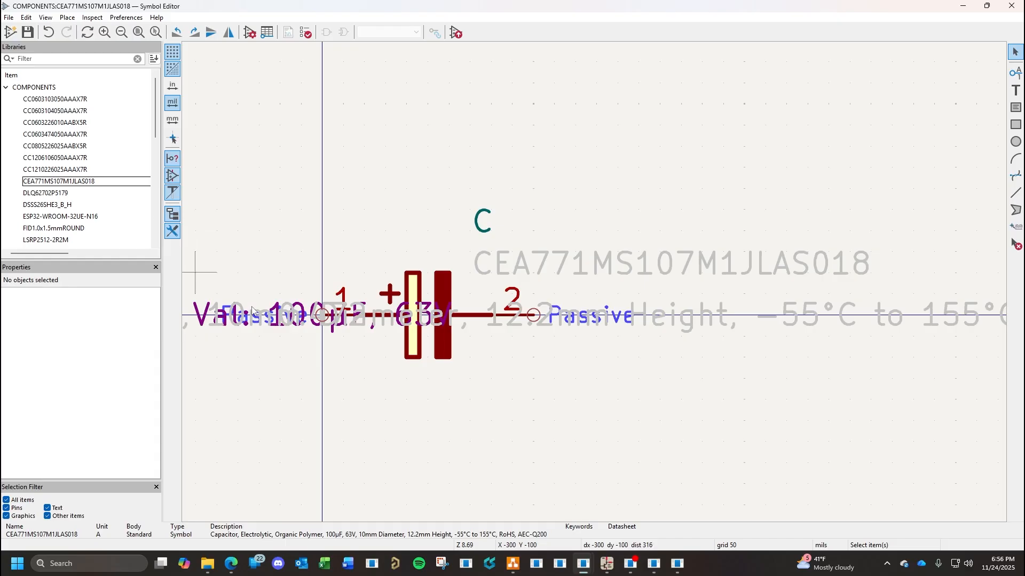
Return to the Schematic Editor and update C25 from the library, resetting its field text, visibilities, text sizes and styles, and positions.
click(607, 564)
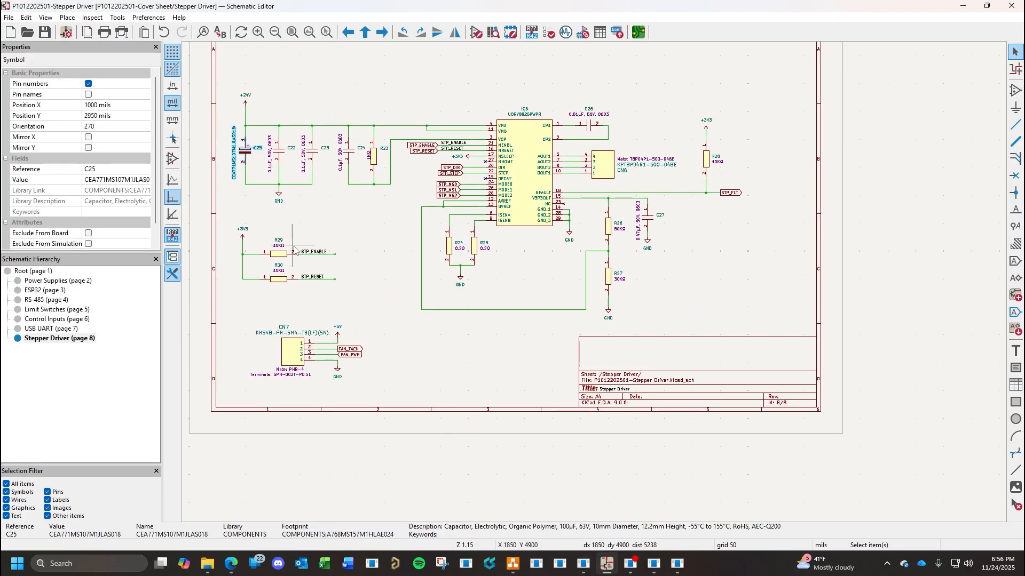
right_click(248, 155)
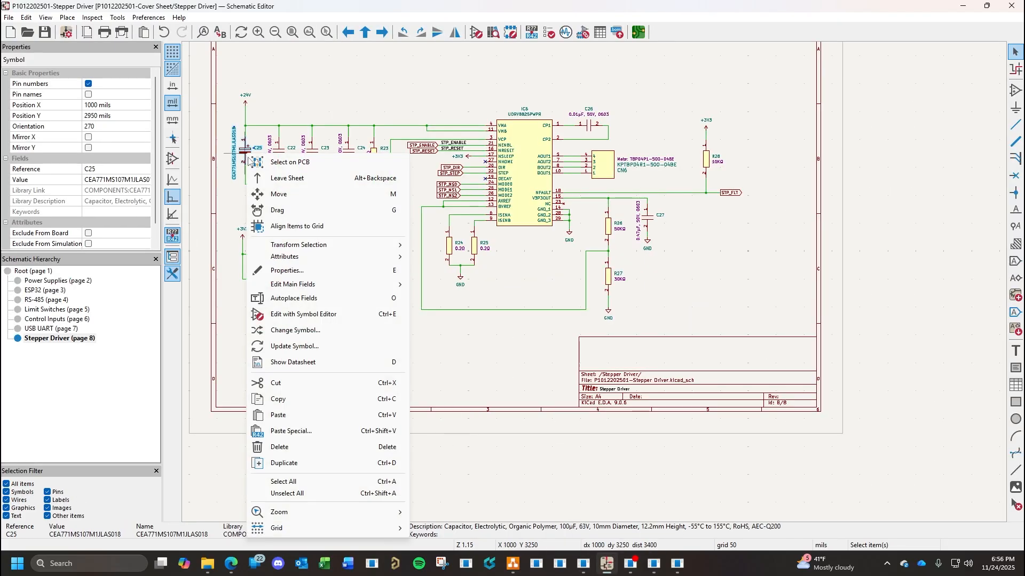
click(294, 346)
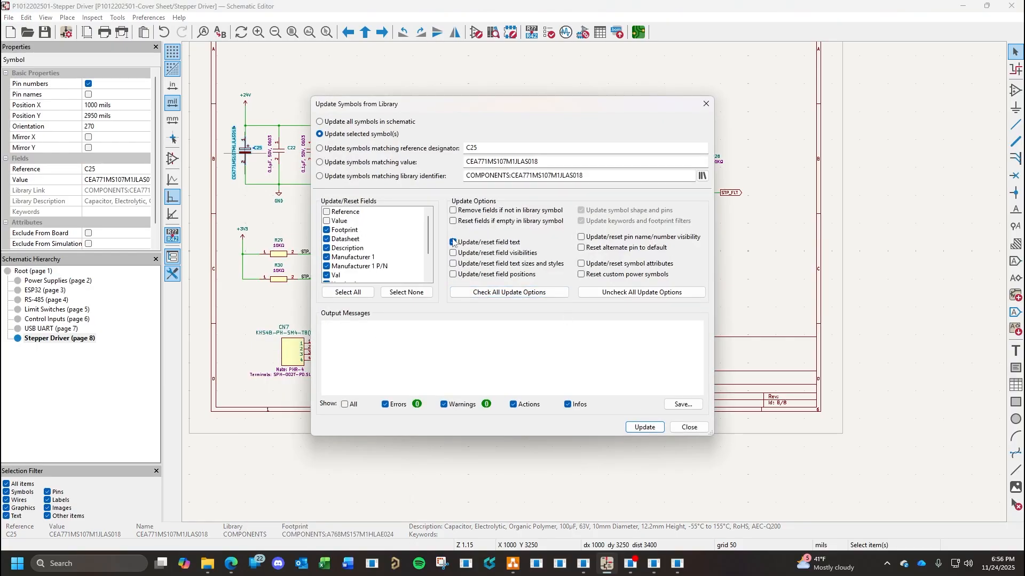
click(453, 253)
click(453, 263)
click(452, 275)
click(644, 428)
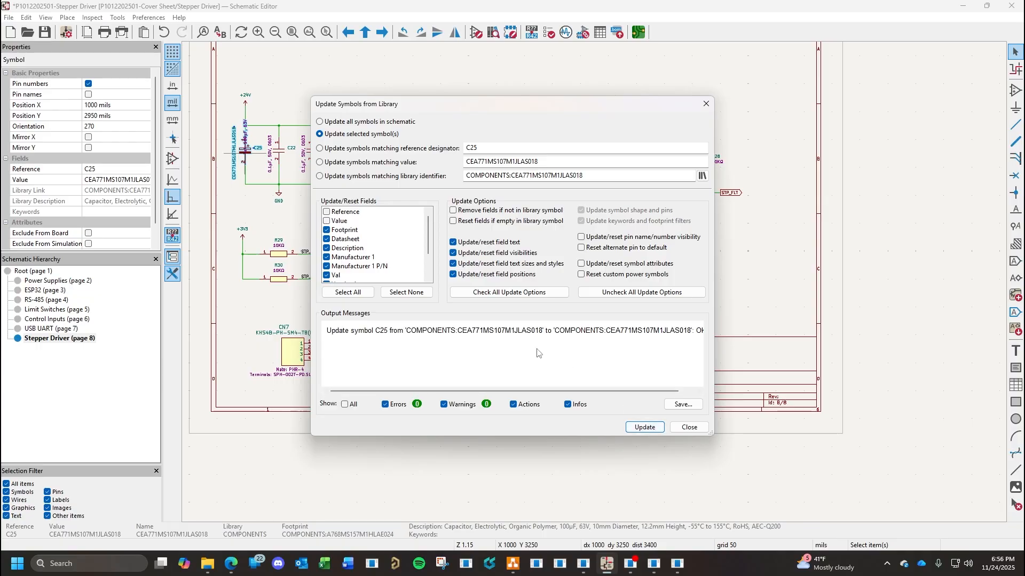
click(689, 427)
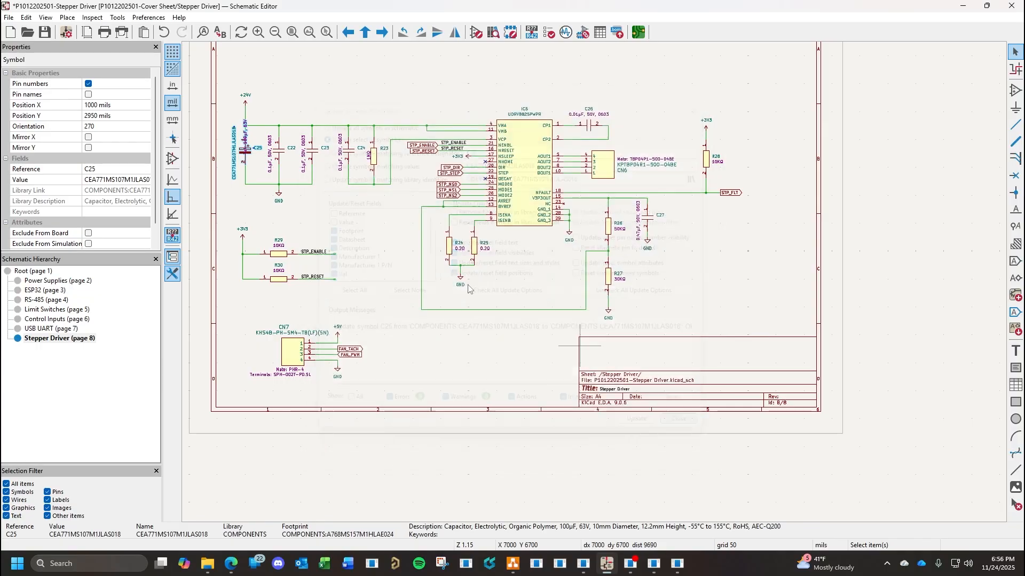
Hide the Value field of capacitor C25 on the Stepper Driver sheet.
scroll(231, 154, up, 3)
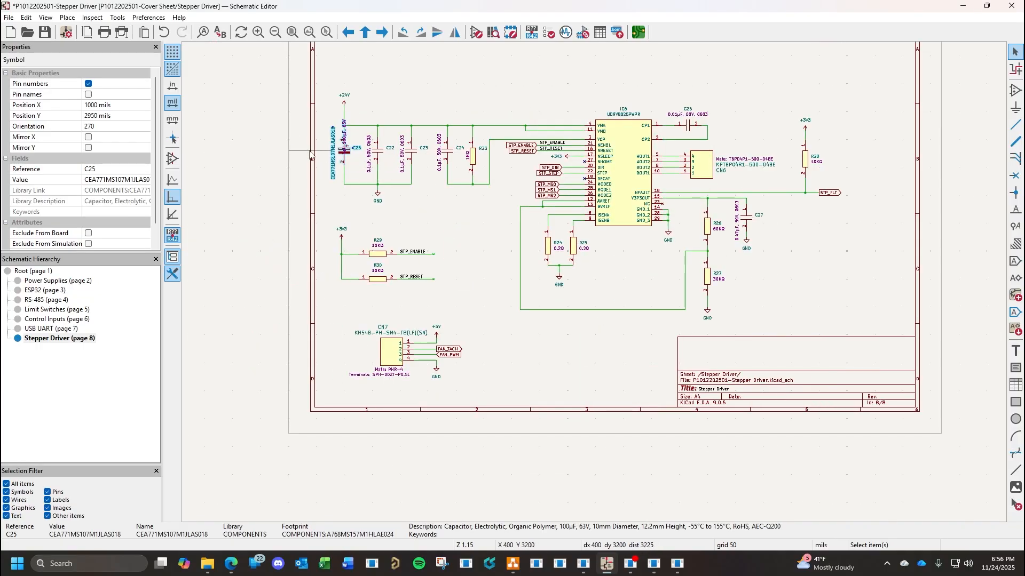
scroll(587, 278, up, 2)
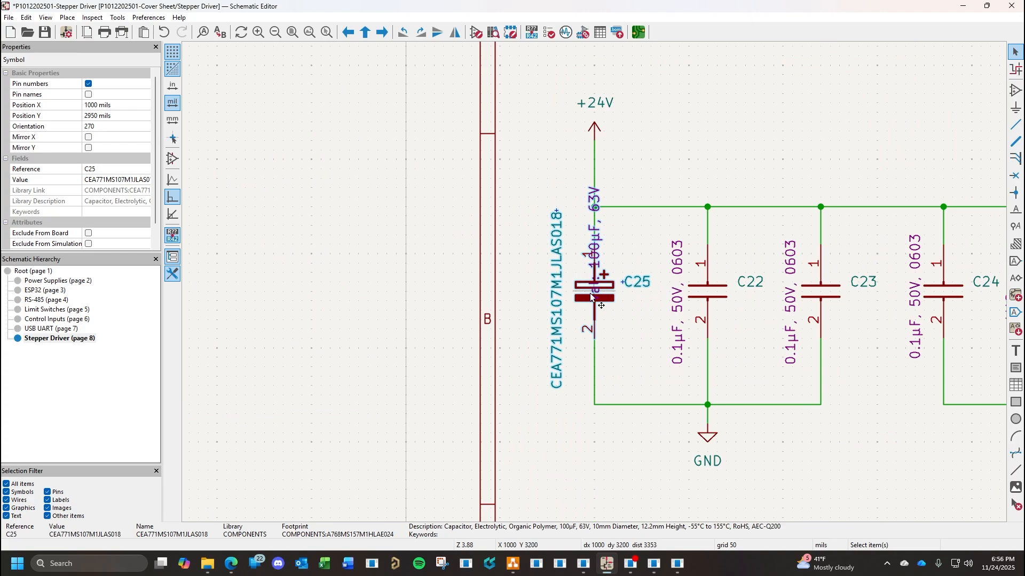
double_click(590, 294)
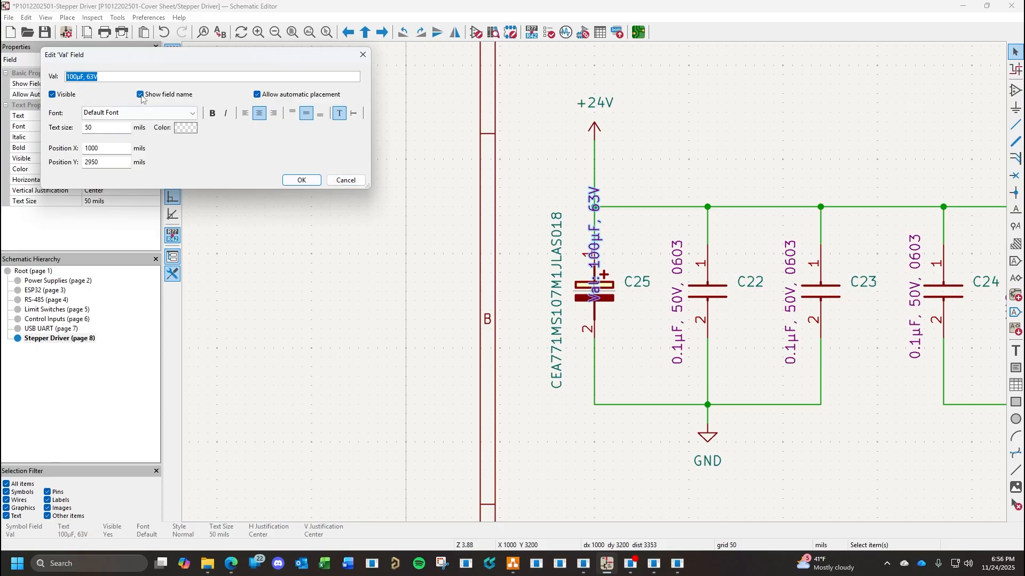
click(345, 180)
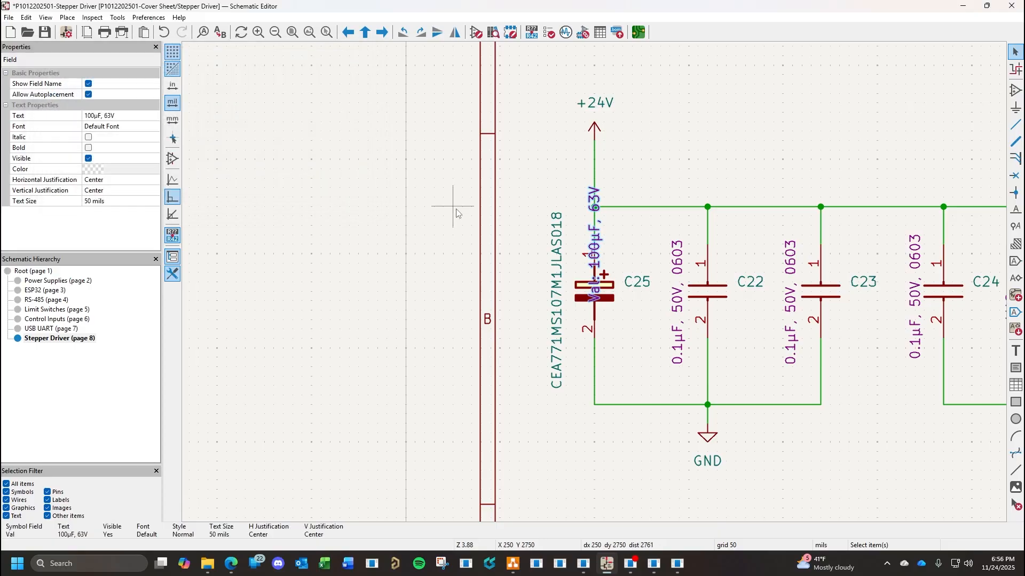
double_click(556, 253)
click(52, 95)
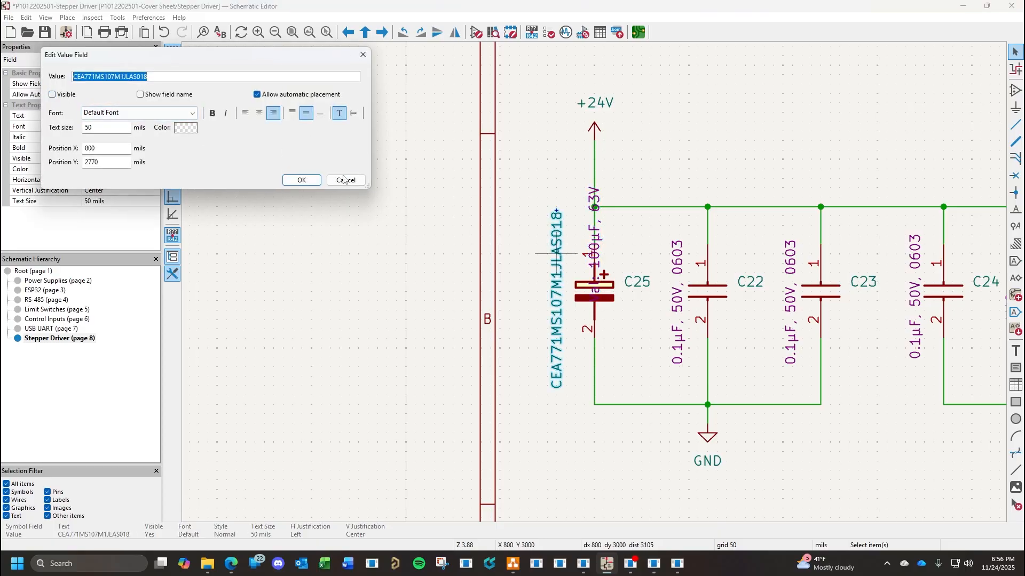
click(317, 181)
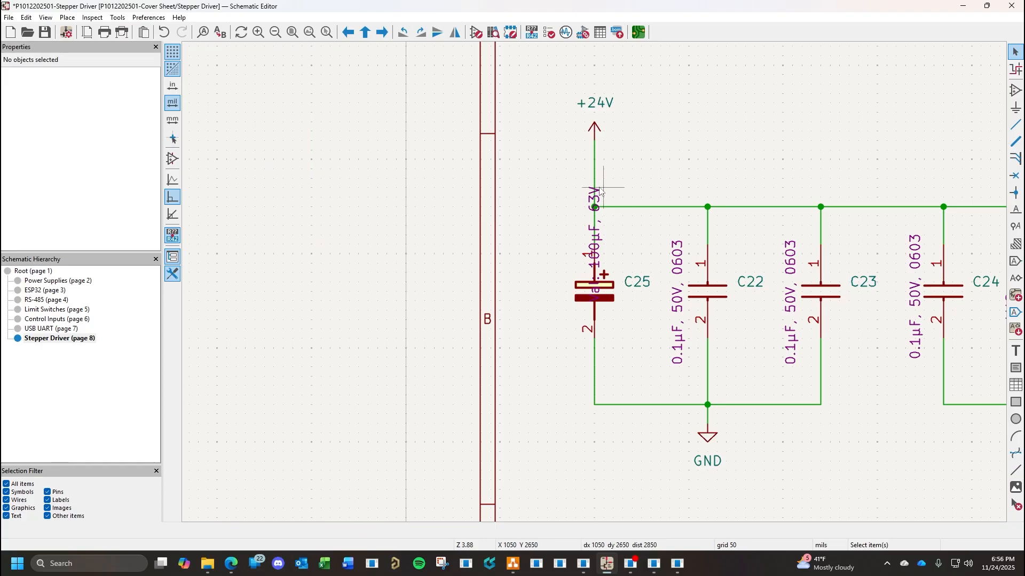
Place C25's 100µF, 63V text just left of the capacitor without its field name, and save the schematic.
drag(601, 196, 562, 293)
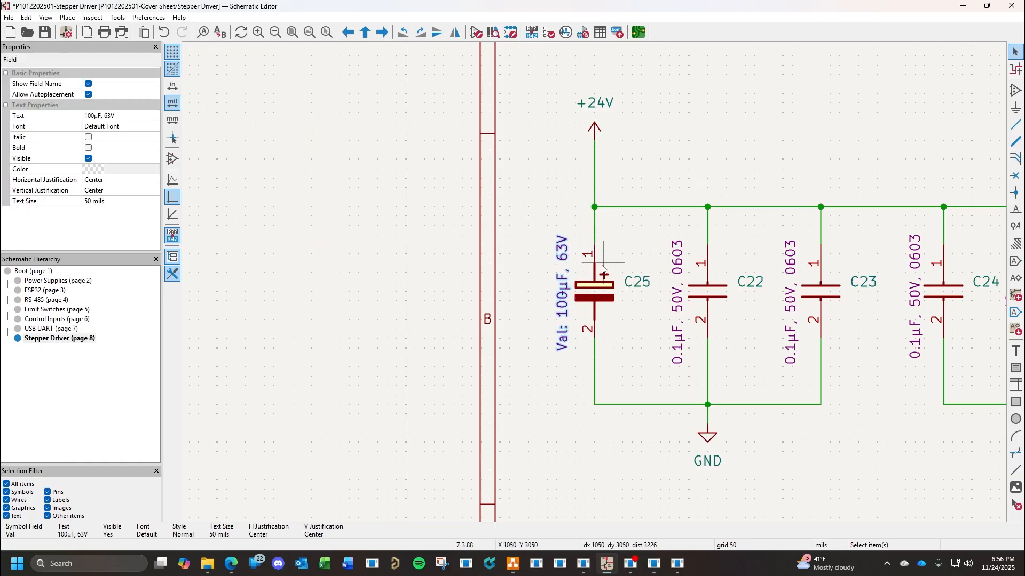
double_click(565, 299)
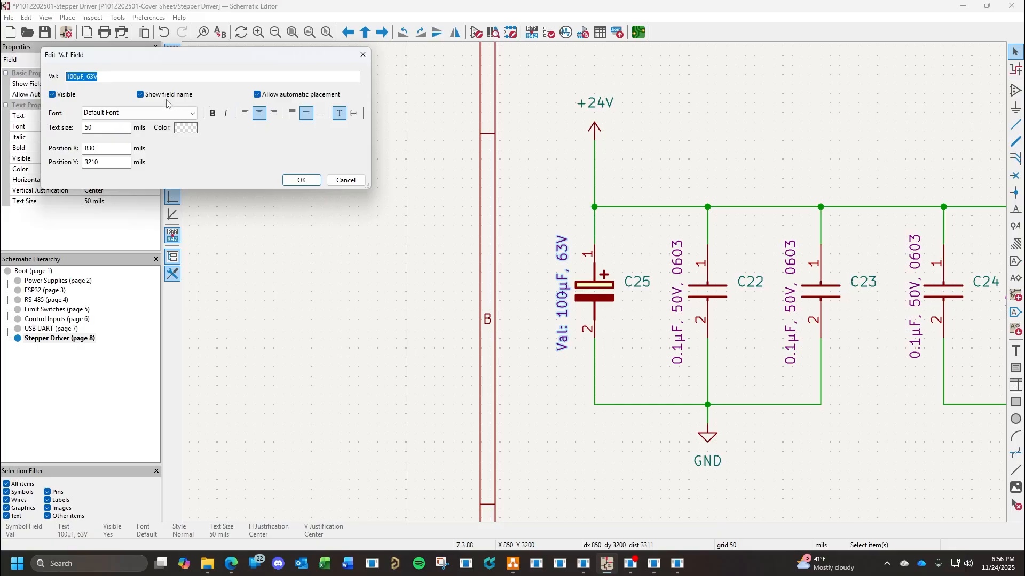
click(140, 94)
click(310, 182)
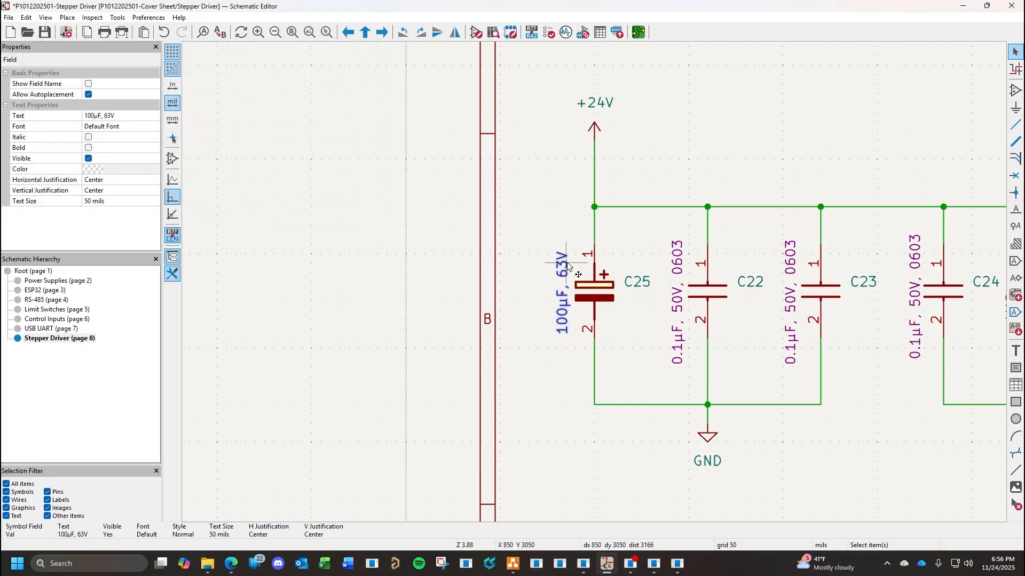
drag(564, 307, 560, 301)
click(725, 143)
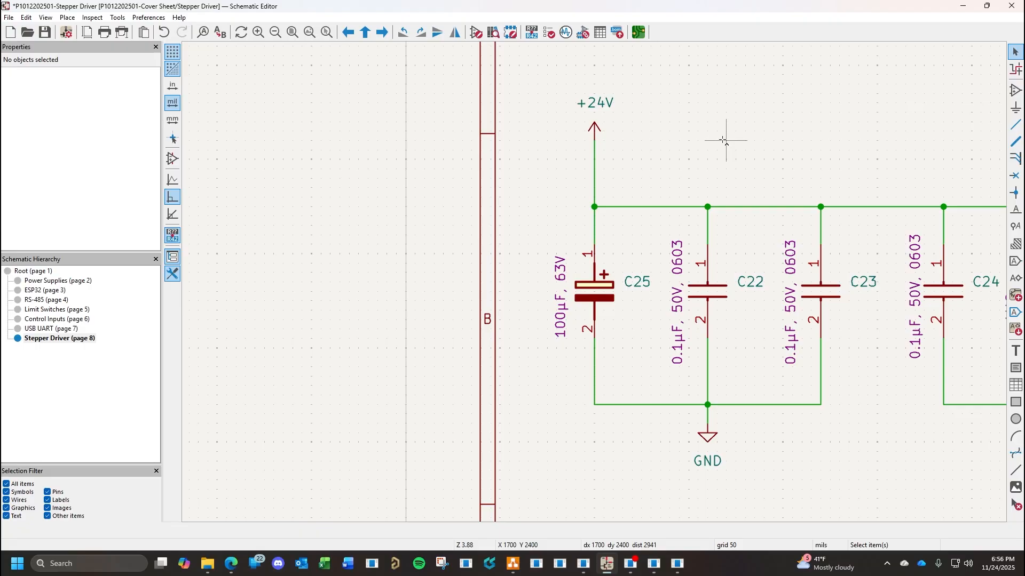
key(ctrl+s)
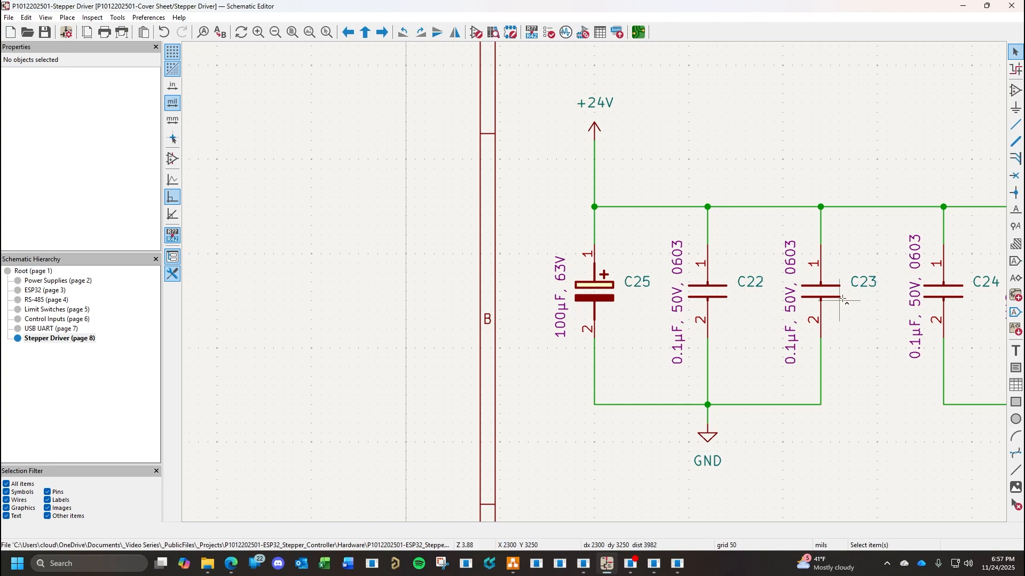
Review the Stepper Driver circuit and the USB UART, Control Inputs, Limit Switches and Power Supplies sheets.
ctrl+scroll(835, 299, right, 3)
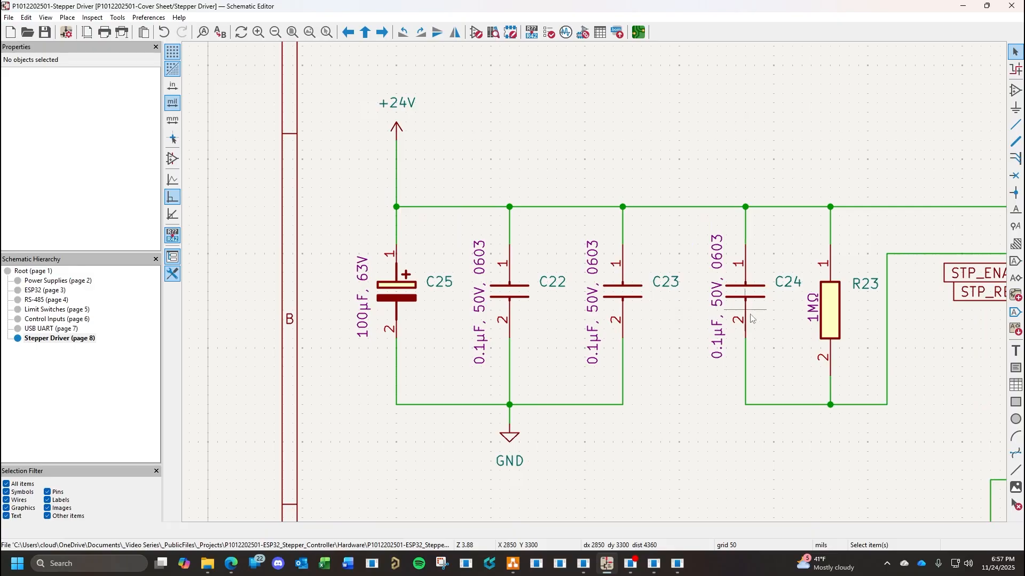
scroll(751, 318, down, 3)
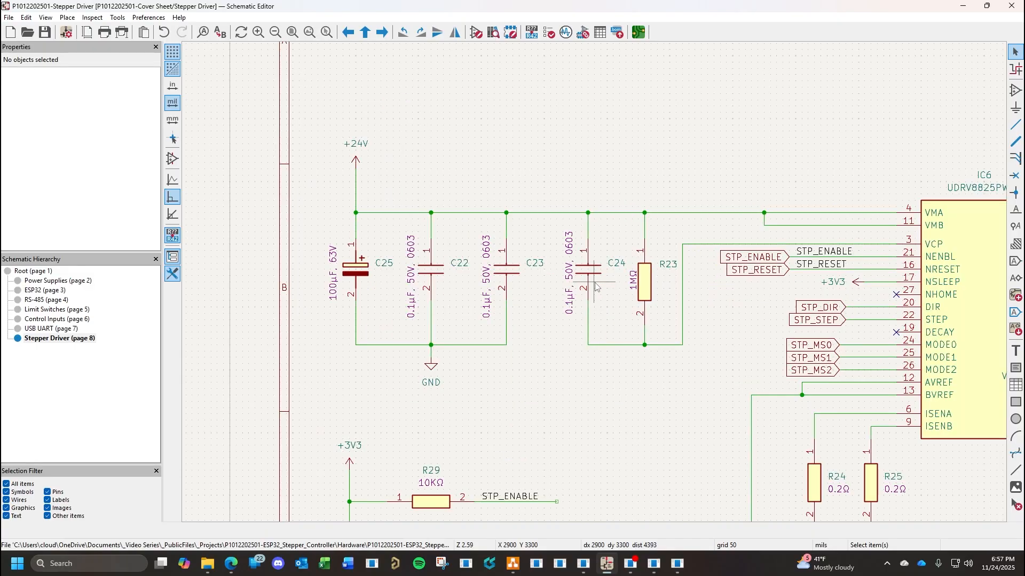
scroll(595, 286, down, 6)
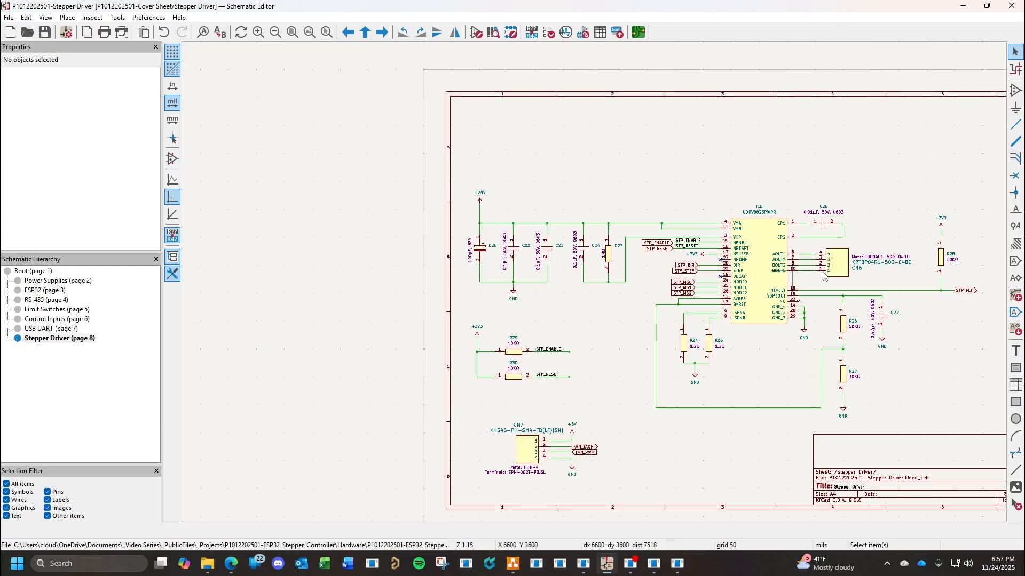
scroll(907, 376, down, 2)
scroll(514, 291, up, 2)
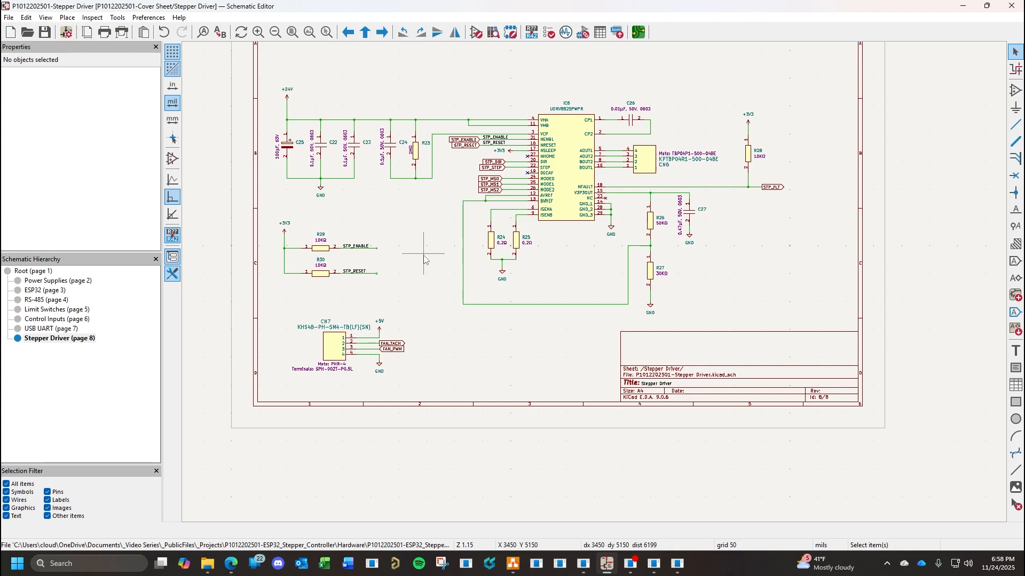
click(60, 282)
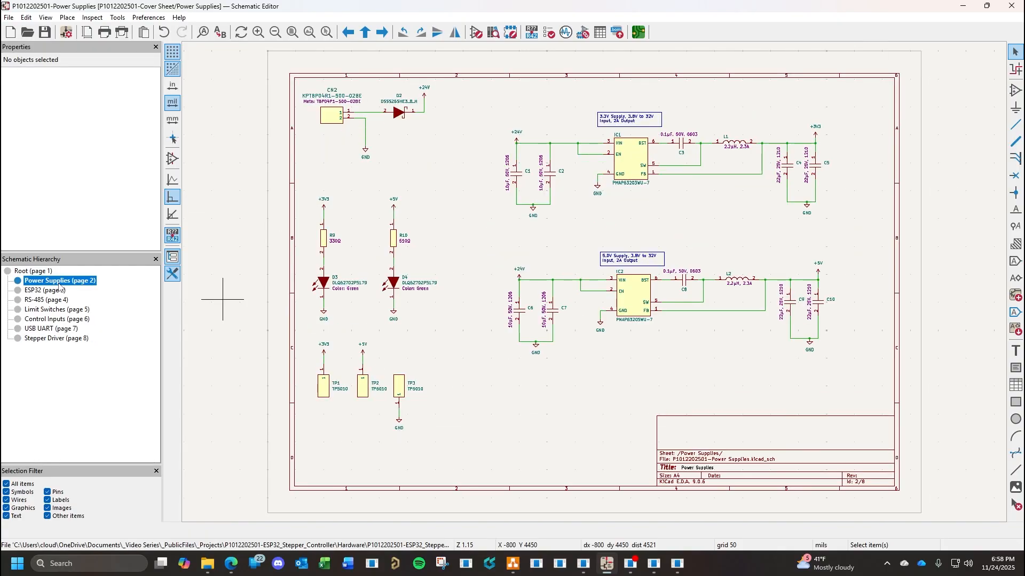
click(38, 340)
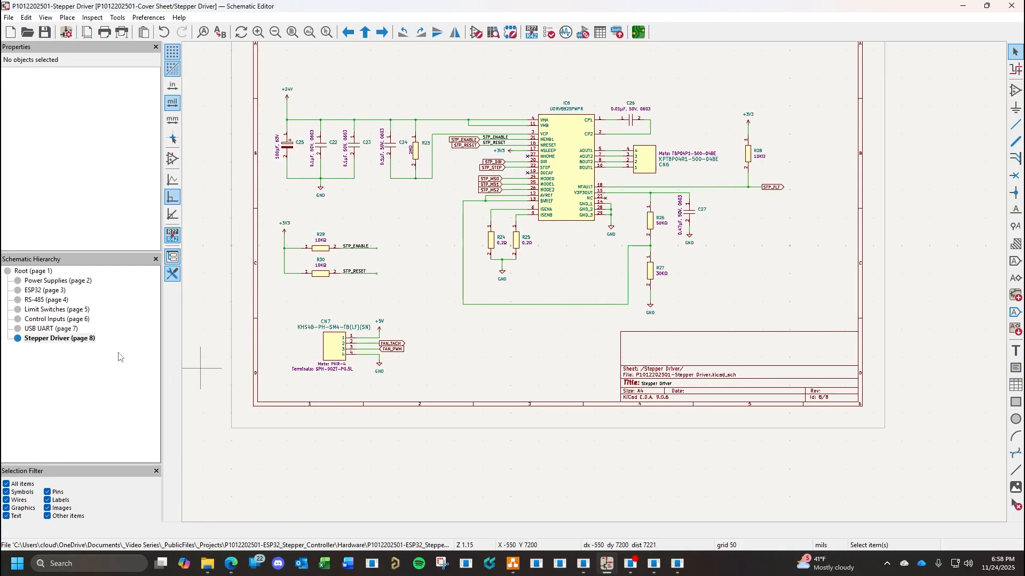
click(51, 329)
click(52, 320)
click(51, 310)
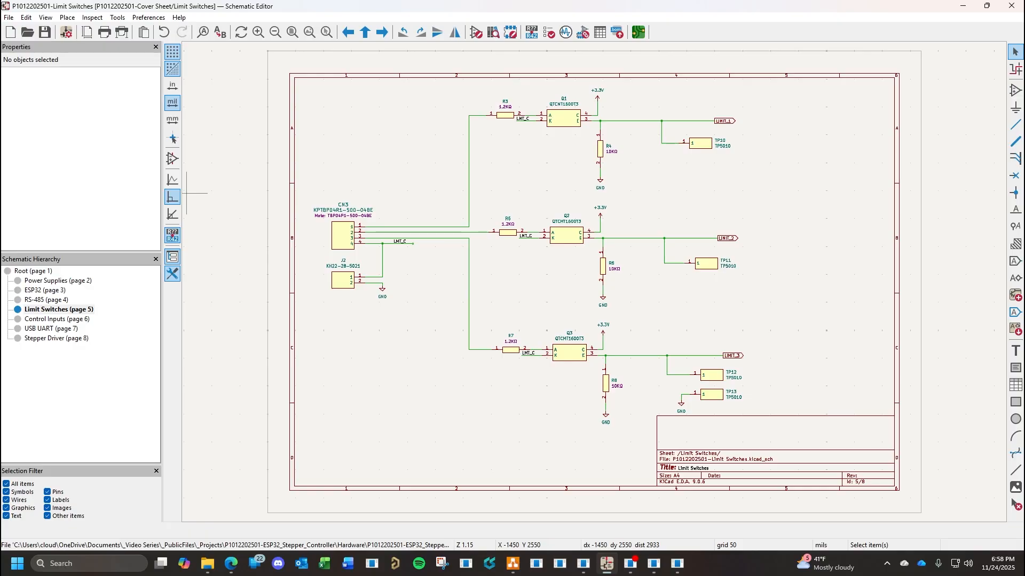
click(54, 281)
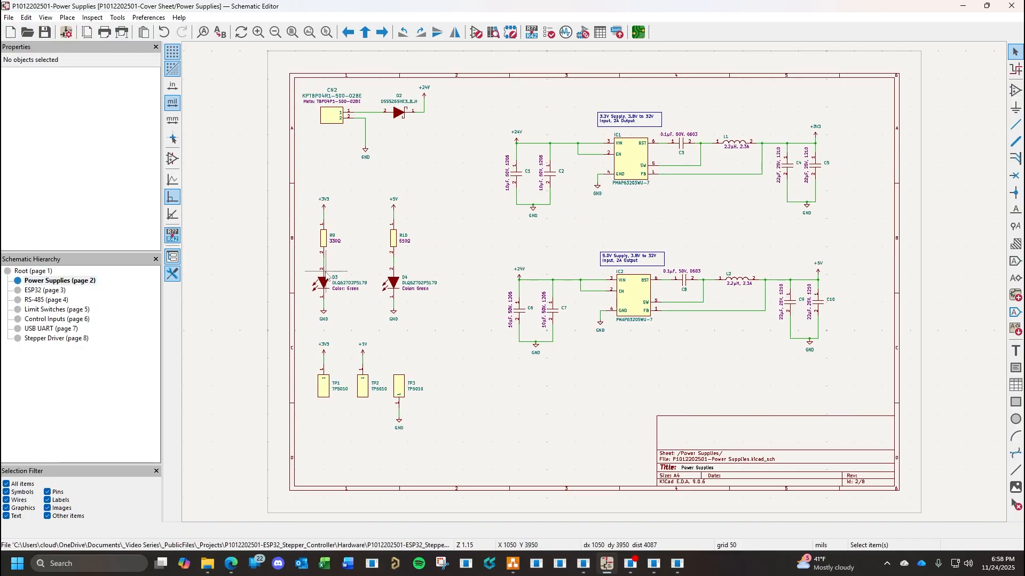